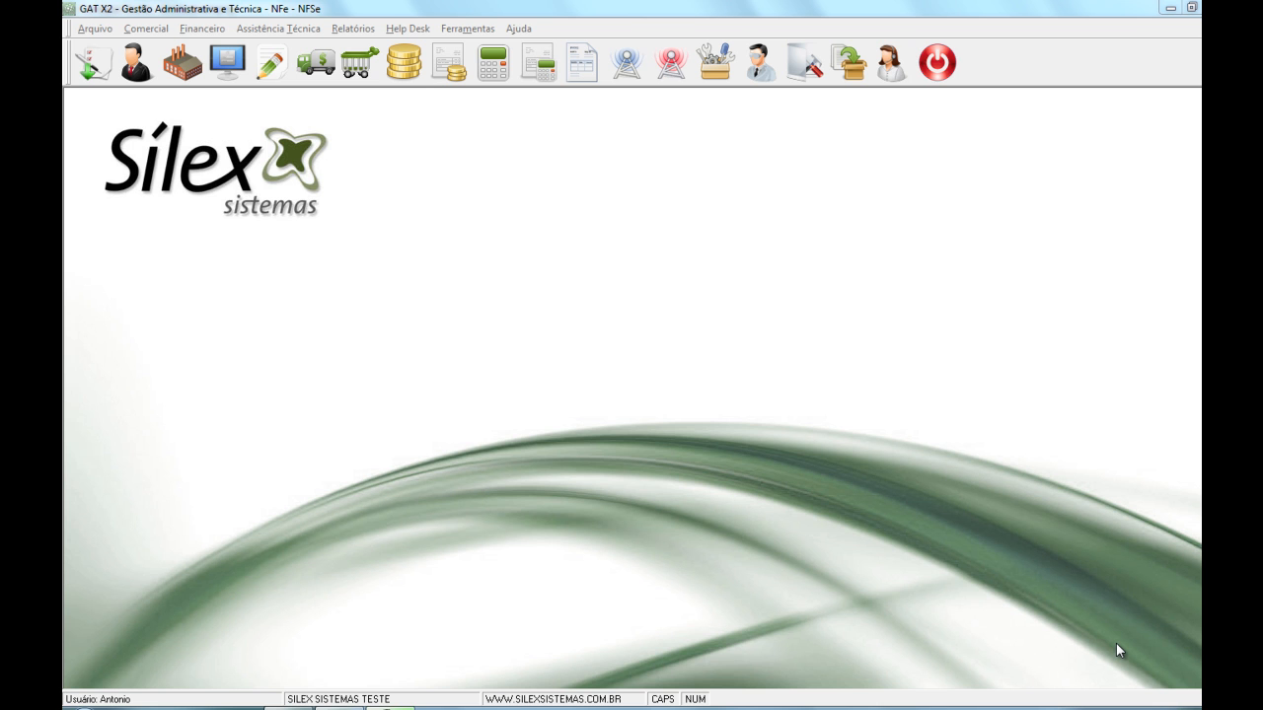
Open the Tabelas window and display the Fabricante table of the Assistência Técnica section
{"action": "left_click", "coordinate": [96, 29]}
{"action": "left_click", "coordinate": [101, 47]}
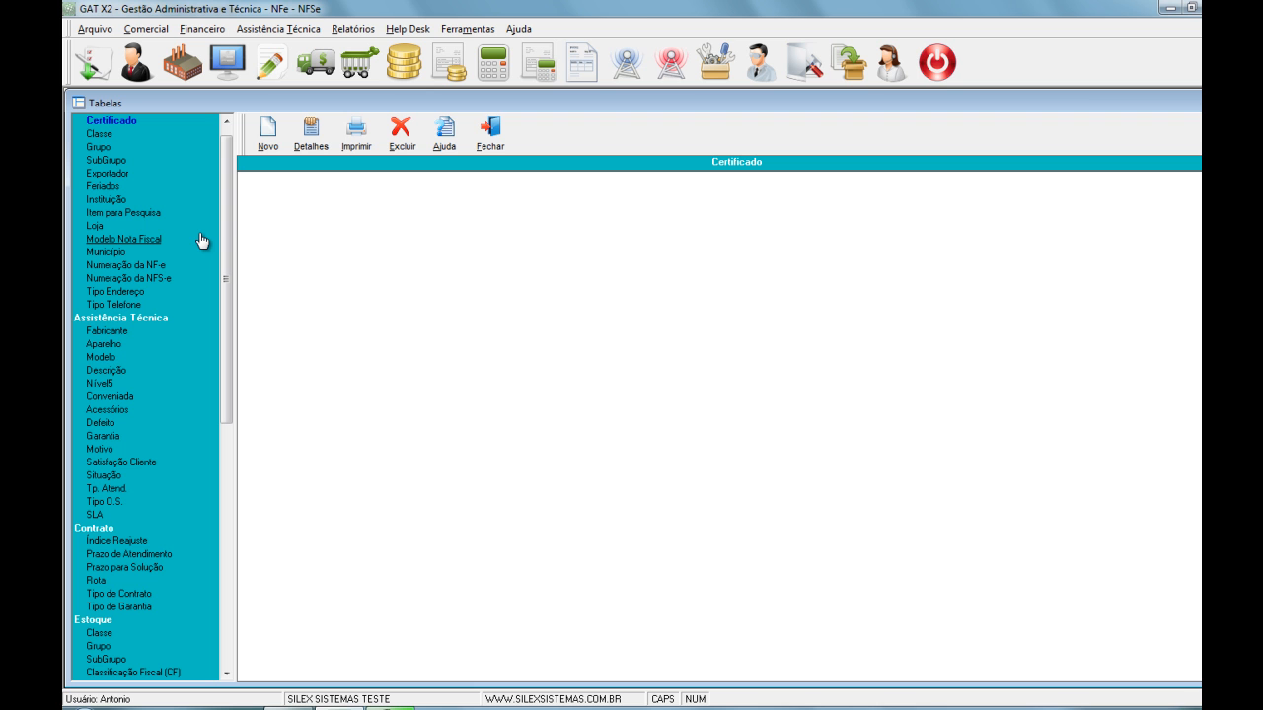
{"action": "left_click_drag", "start_coordinate": [220, 219], "coordinate": [230, 253]}
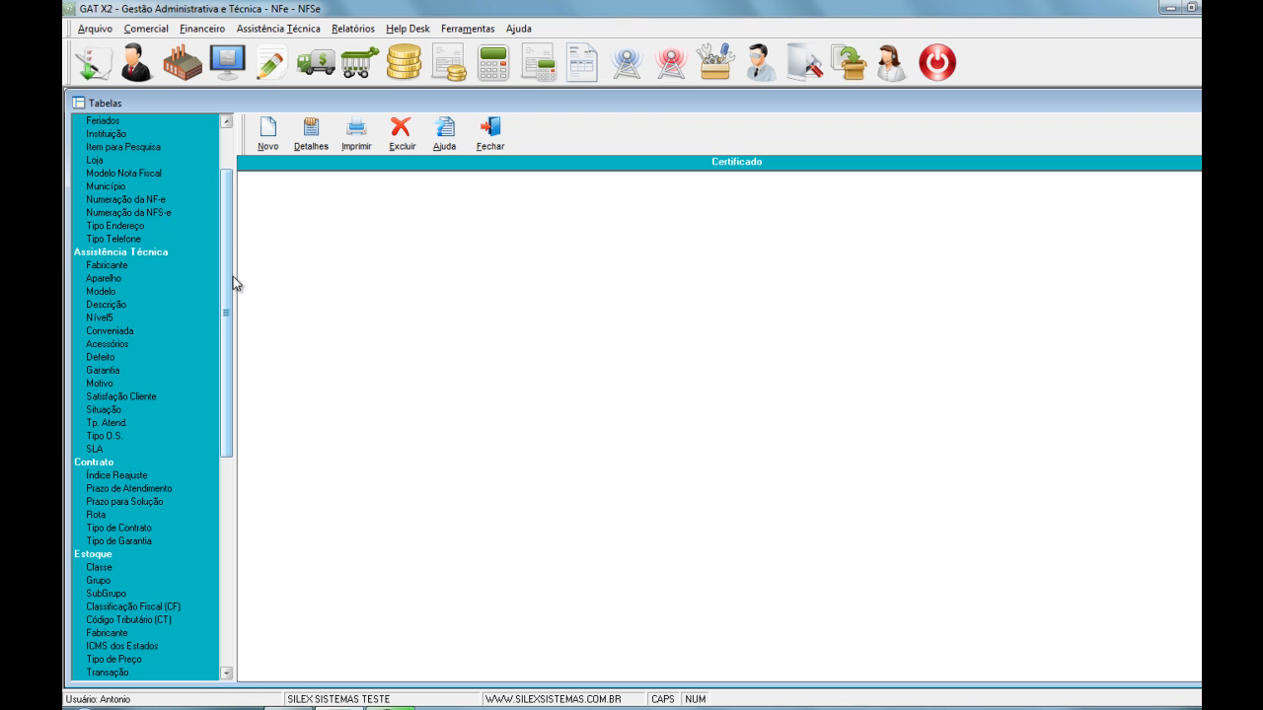
{"action": "left_click", "coordinate": [119, 266]}
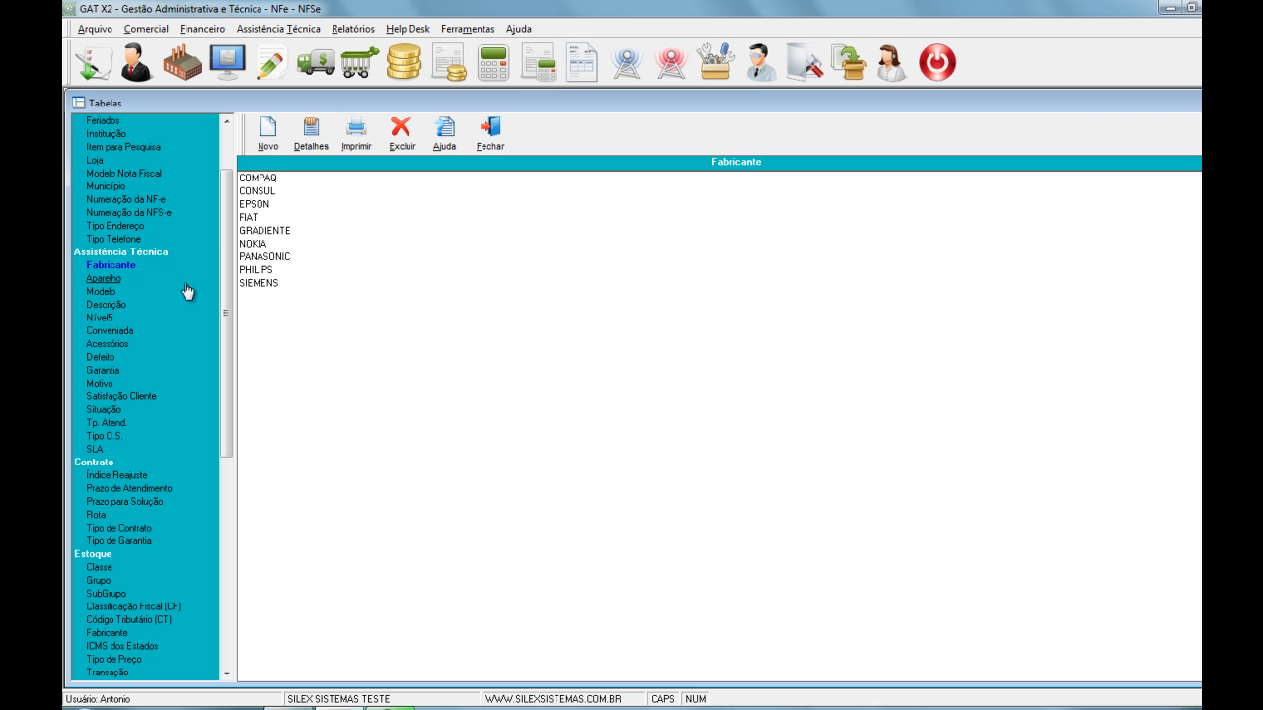
Examine the devices under FIAT in the Aparelho table and the models under FIAT's AUTOMÓVEL in the Modelo table
{"action": "left_click", "coordinate": [108, 280]}
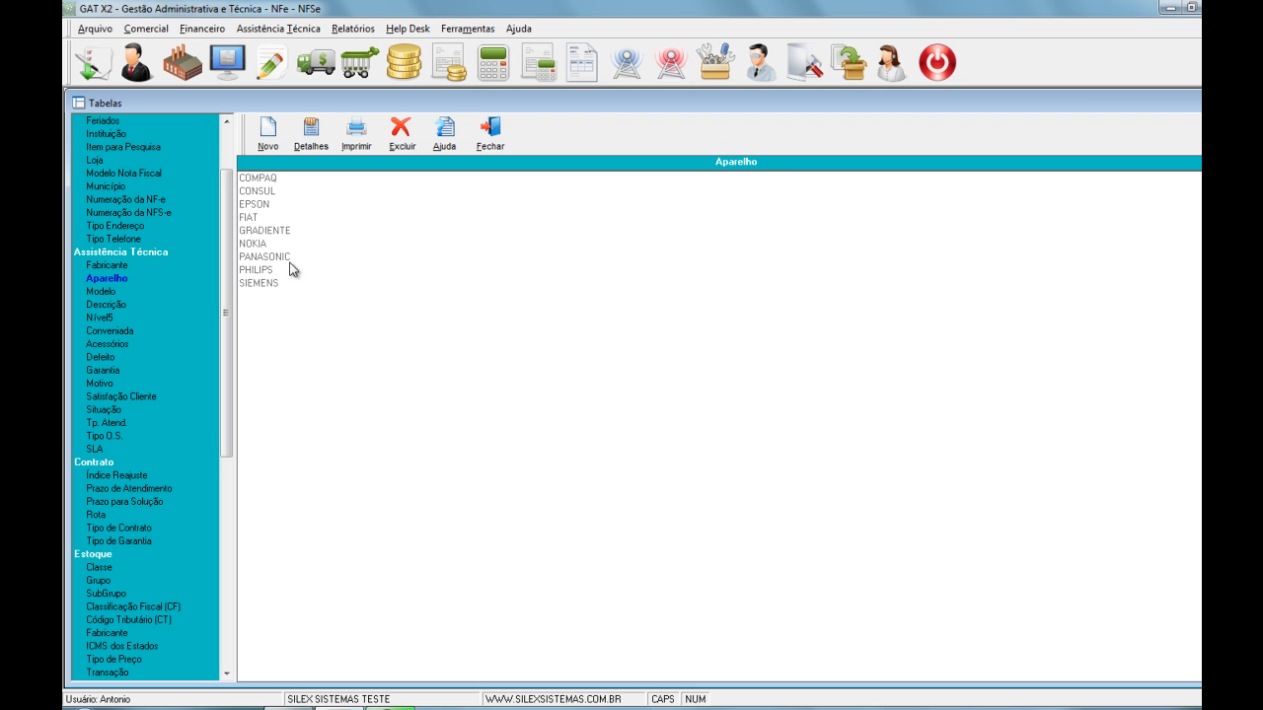
{"action": "double_click", "coordinate": [247, 218]}
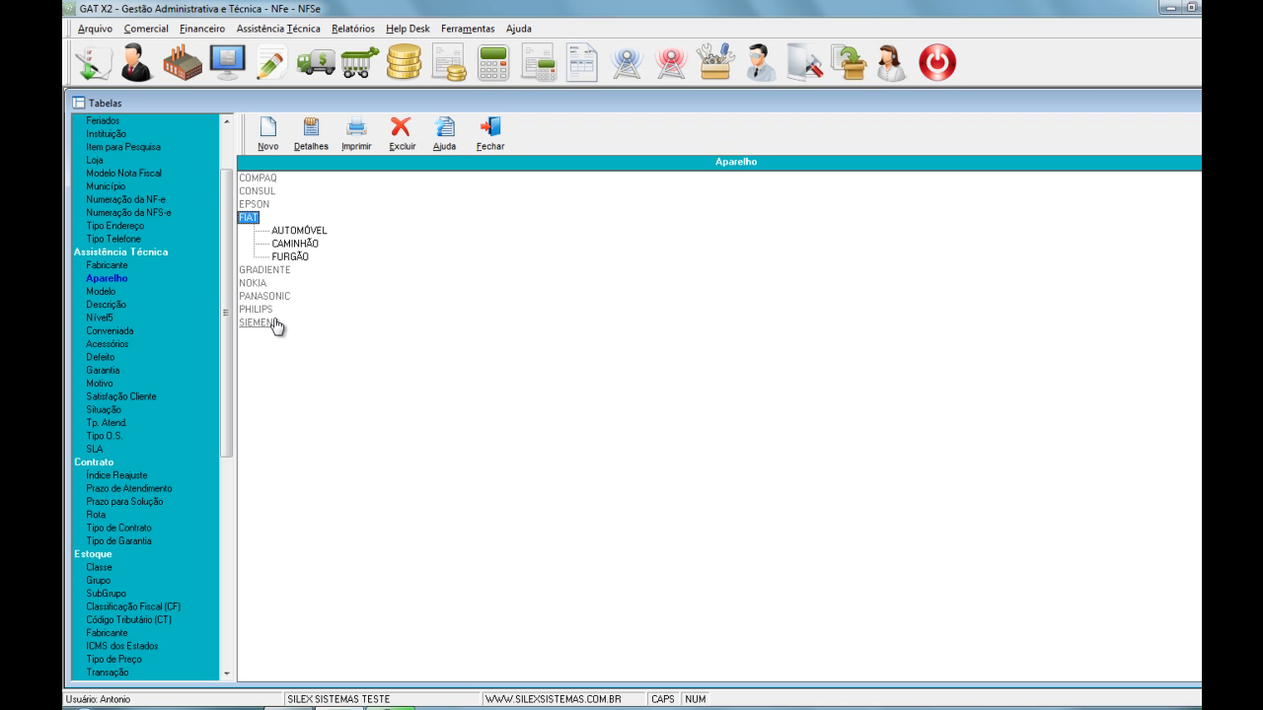
{"action": "left_click", "coordinate": [102, 293]}
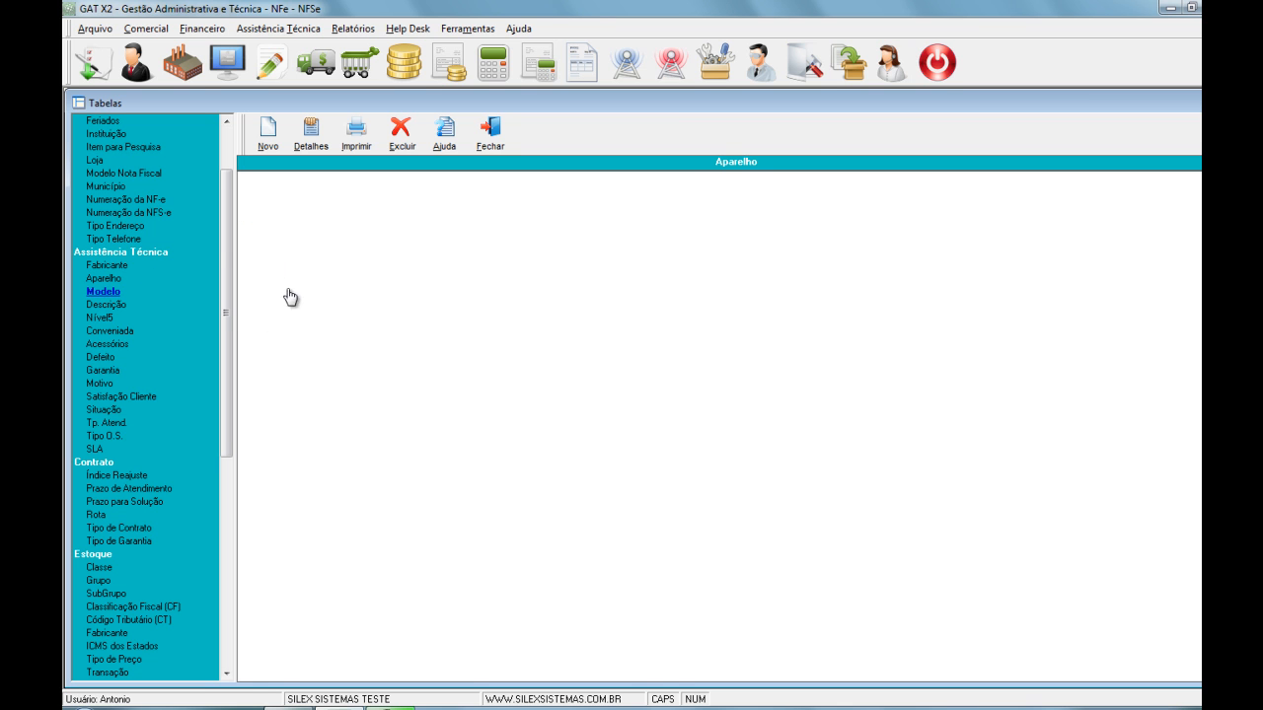
{"action": "left_click", "coordinate": [248, 219]}
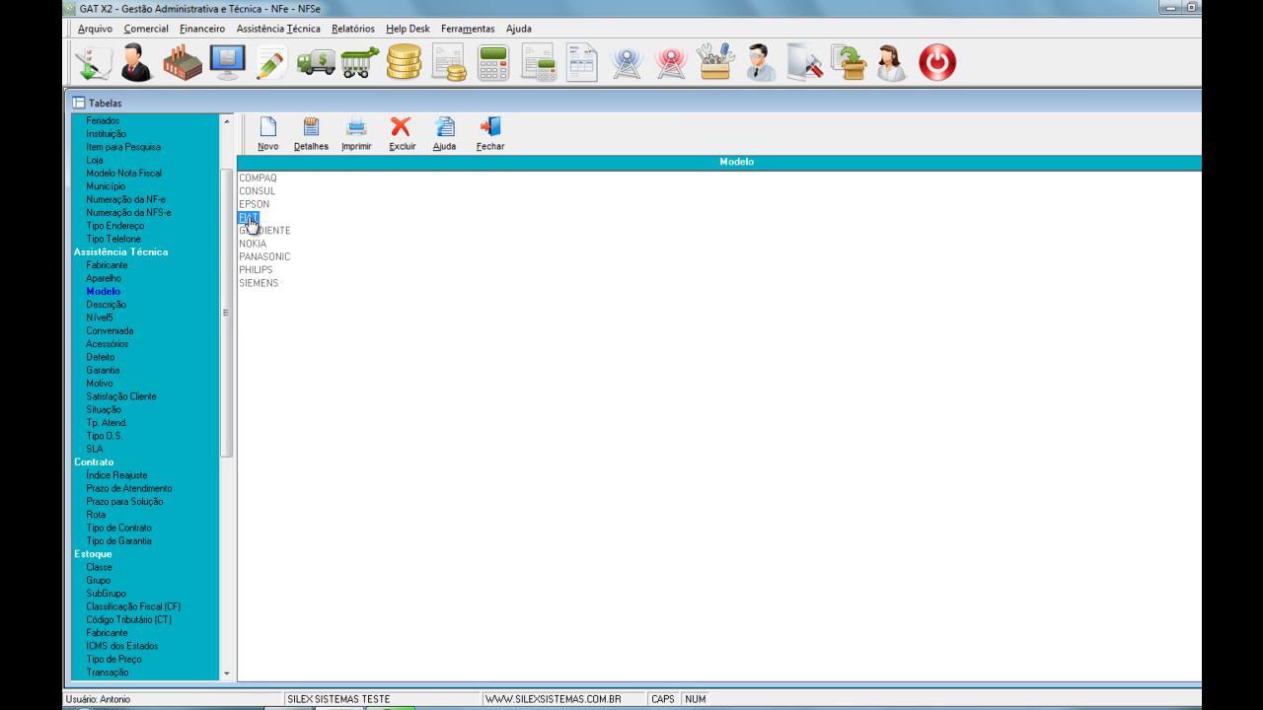
{"action": "double_click", "coordinate": [249, 219]}
{"action": "left_click", "coordinate": [299, 230]}
{"action": "double_click", "coordinate": [299, 230]}
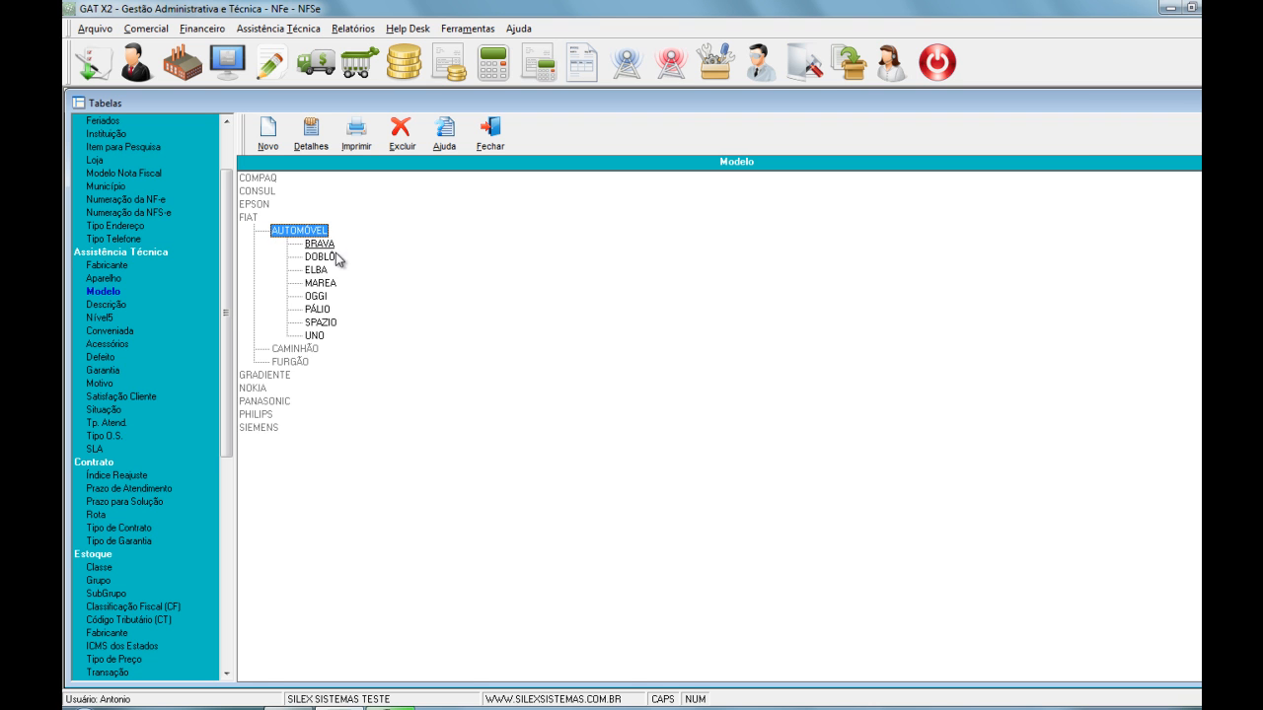
Examine the entries for the FIAT AUTOMÓVEL model DOBLÔ in the Descrição table
{"action": "left_click", "coordinate": [108, 308]}
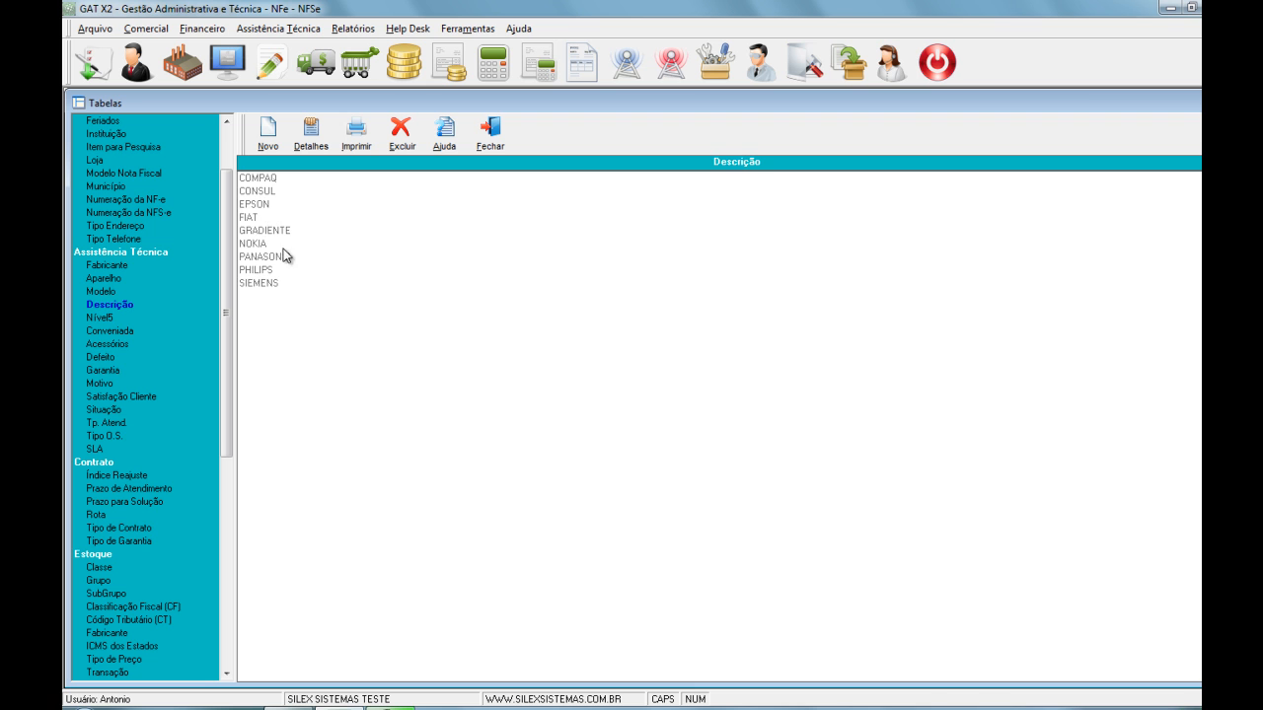
{"action": "double_click", "coordinate": [249, 217]}
{"action": "left_click", "coordinate": [298, 232]}
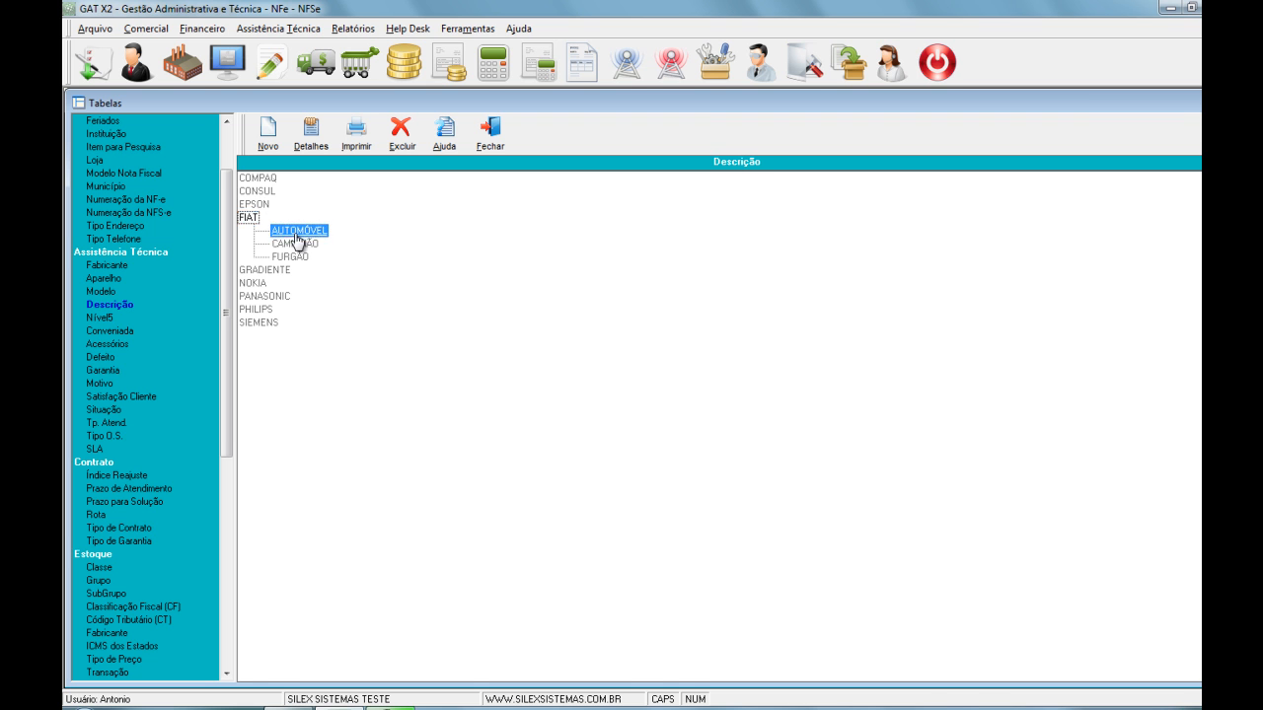
{"action": "double_click", "coordinate": [298, 232]}
{"action": "double_click", "coordinate": [320, 256]}
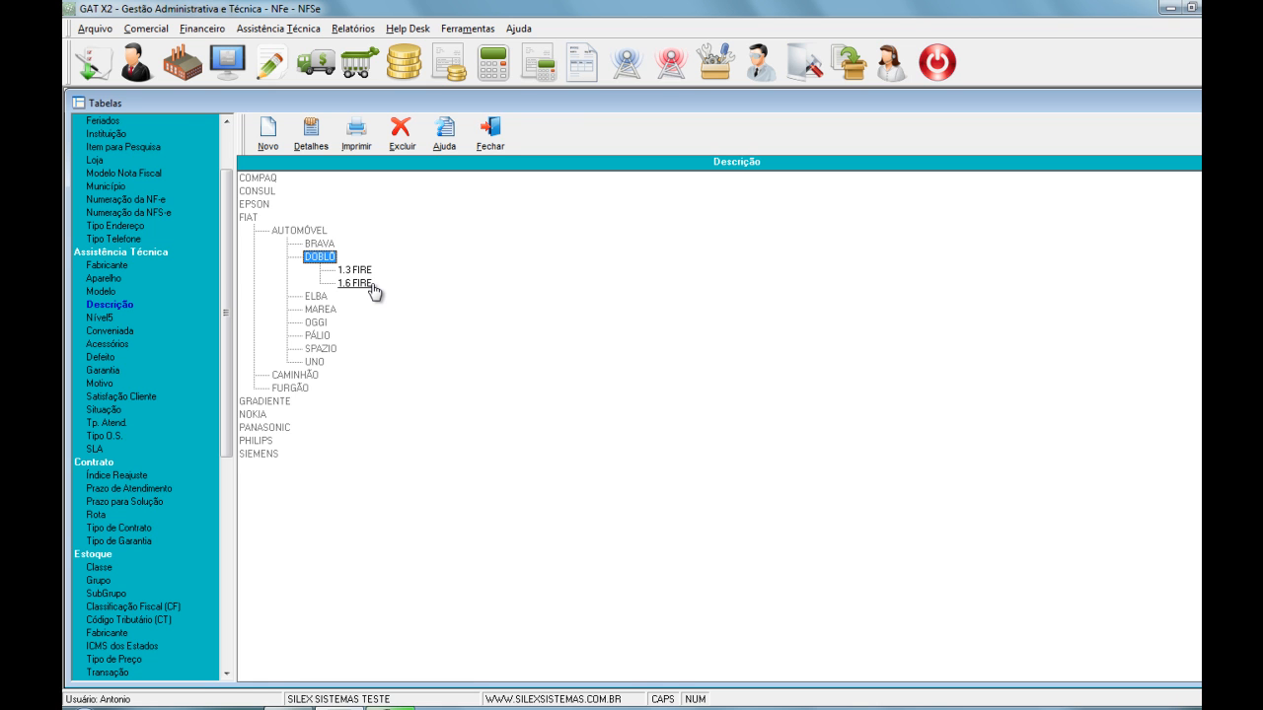
Add a new manufacturer with the description HP to the Assistência Técnica Fabricante table
{"action": "left_click", "coordinate": [104, 266]}
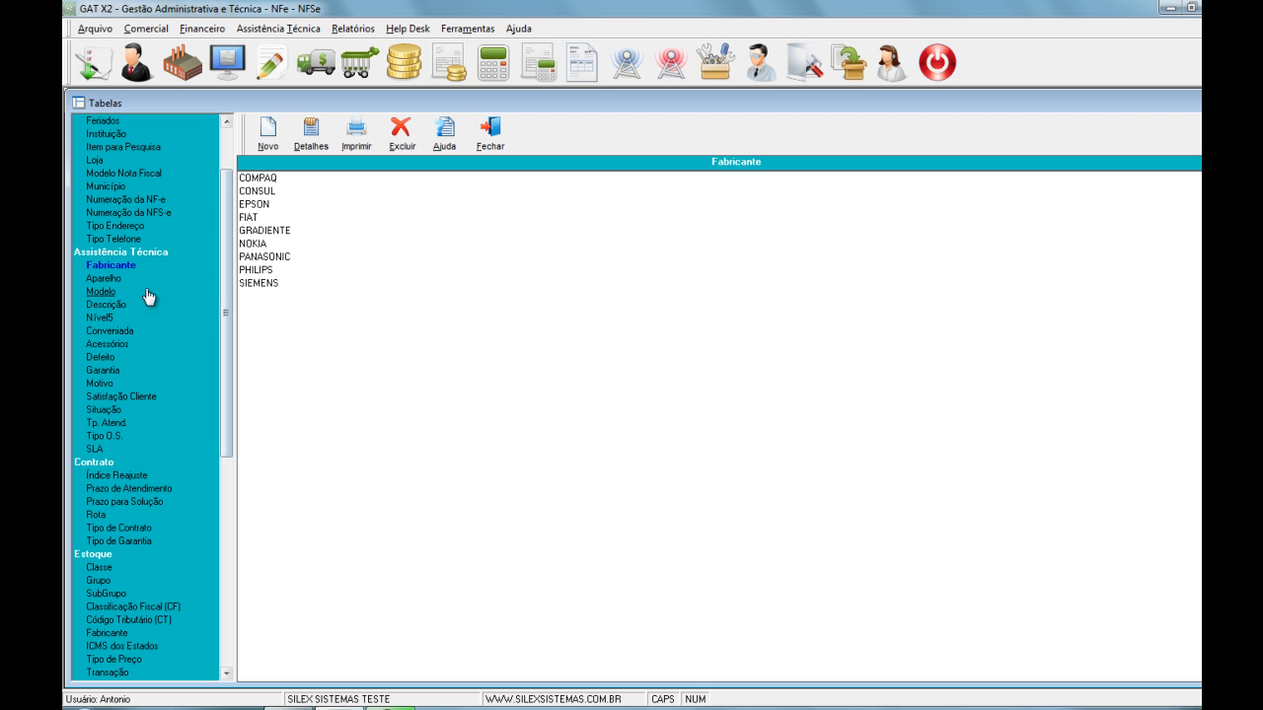
{"action": "left_click", "coordinate": [282, 146]}
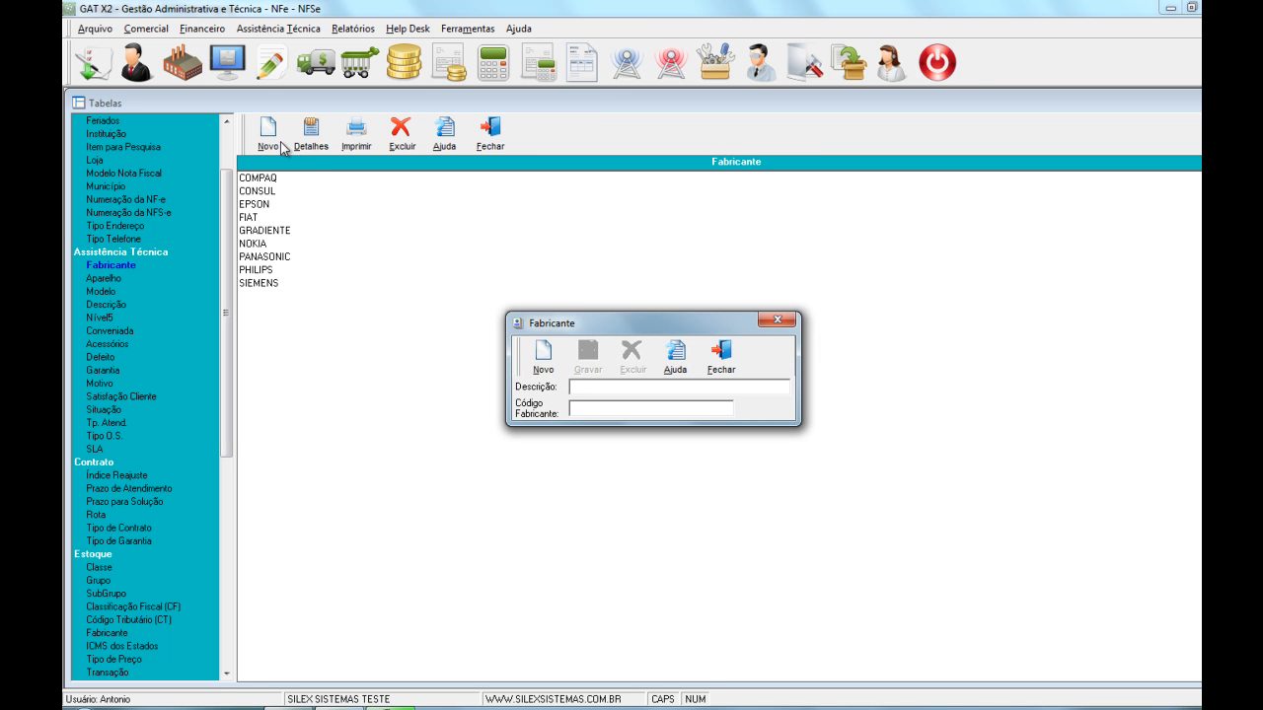
{"action": "type", "text": "HP"}
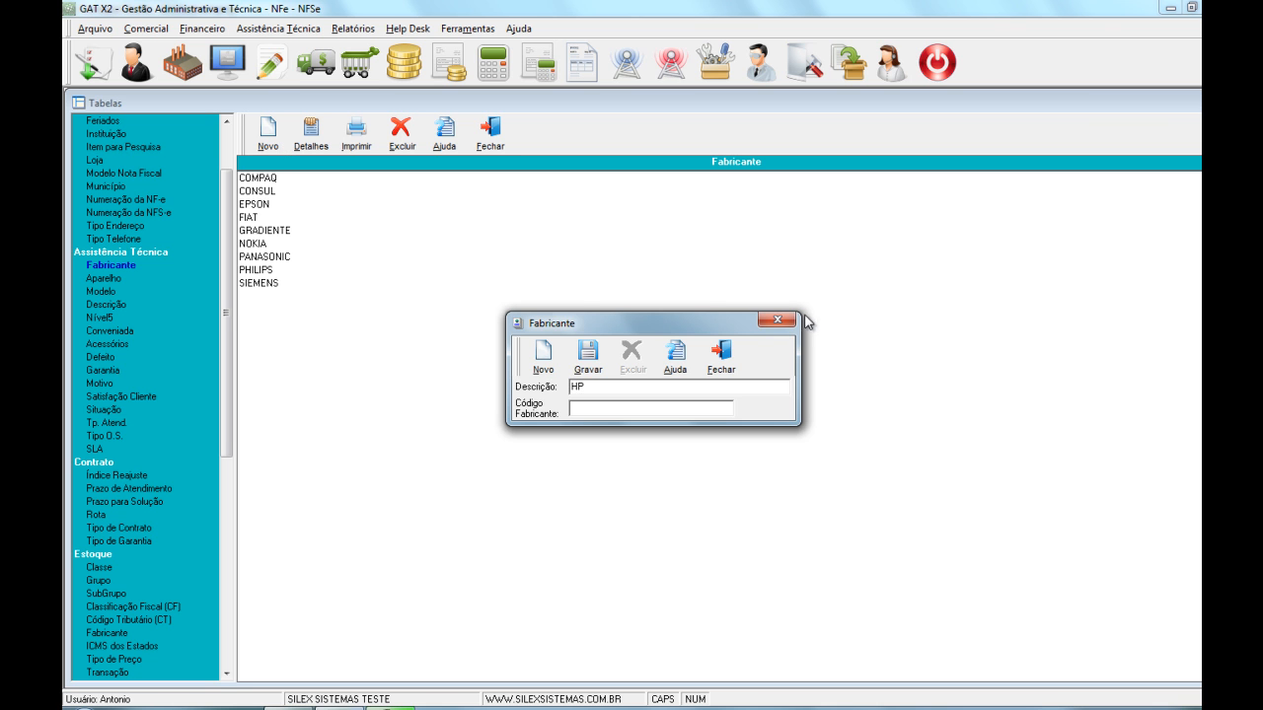
{"action": "left_click", "coordinate": [603, 372]}
{"action": "left_click", "coordinate": [721, 355]}
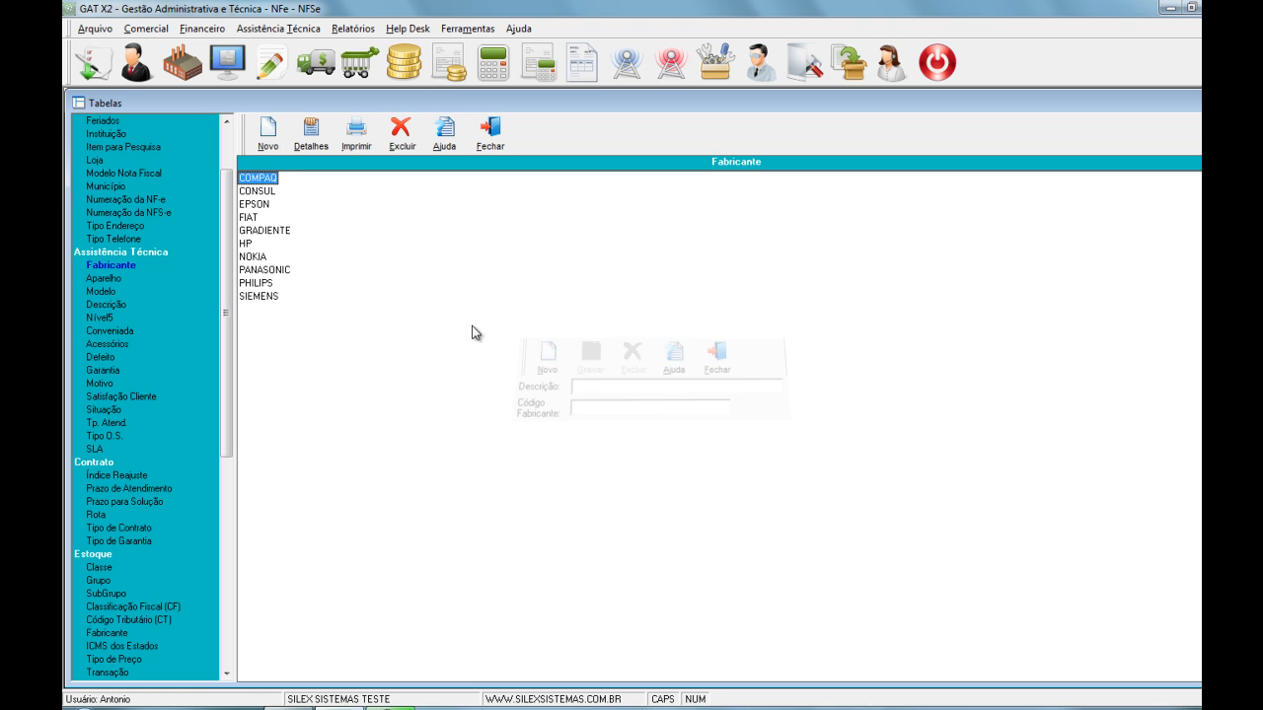
Add a device with the description LASER under manufacturer HP in the Aparelho table
{"action": "left_click", "coordinate": [107, 281]}
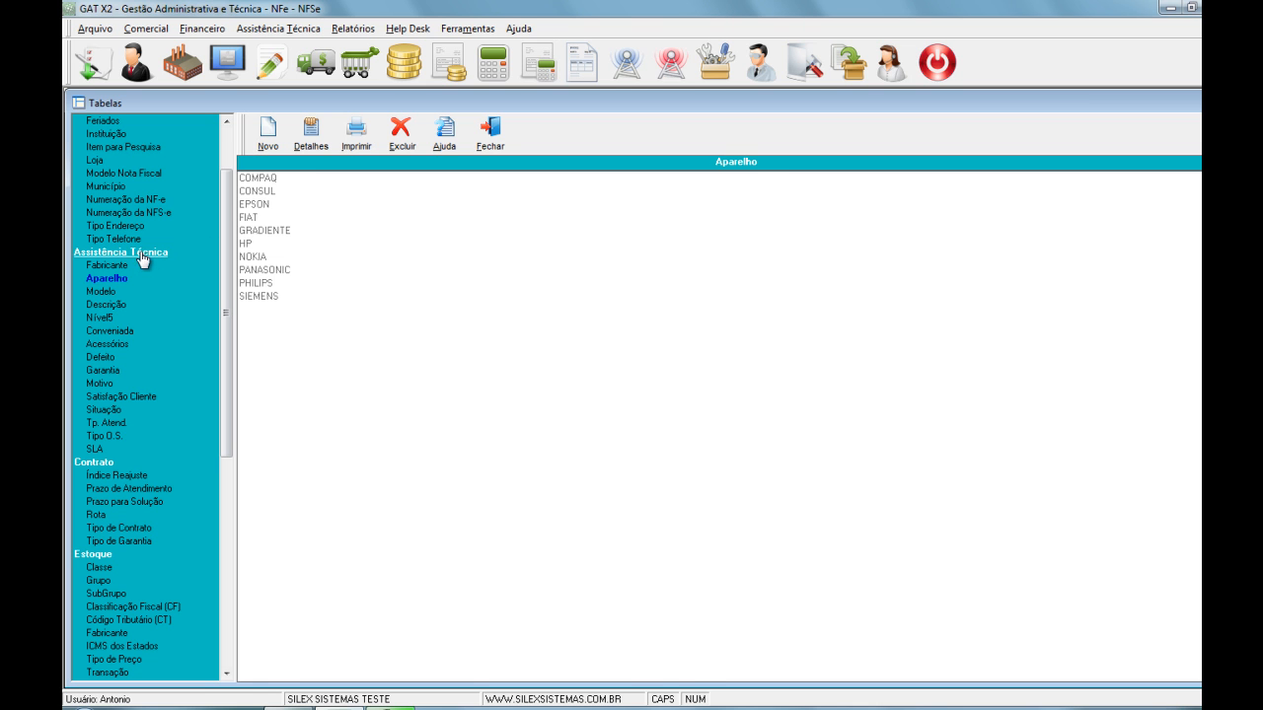
{"action": "left_click", "coordinate": [107, 265]}
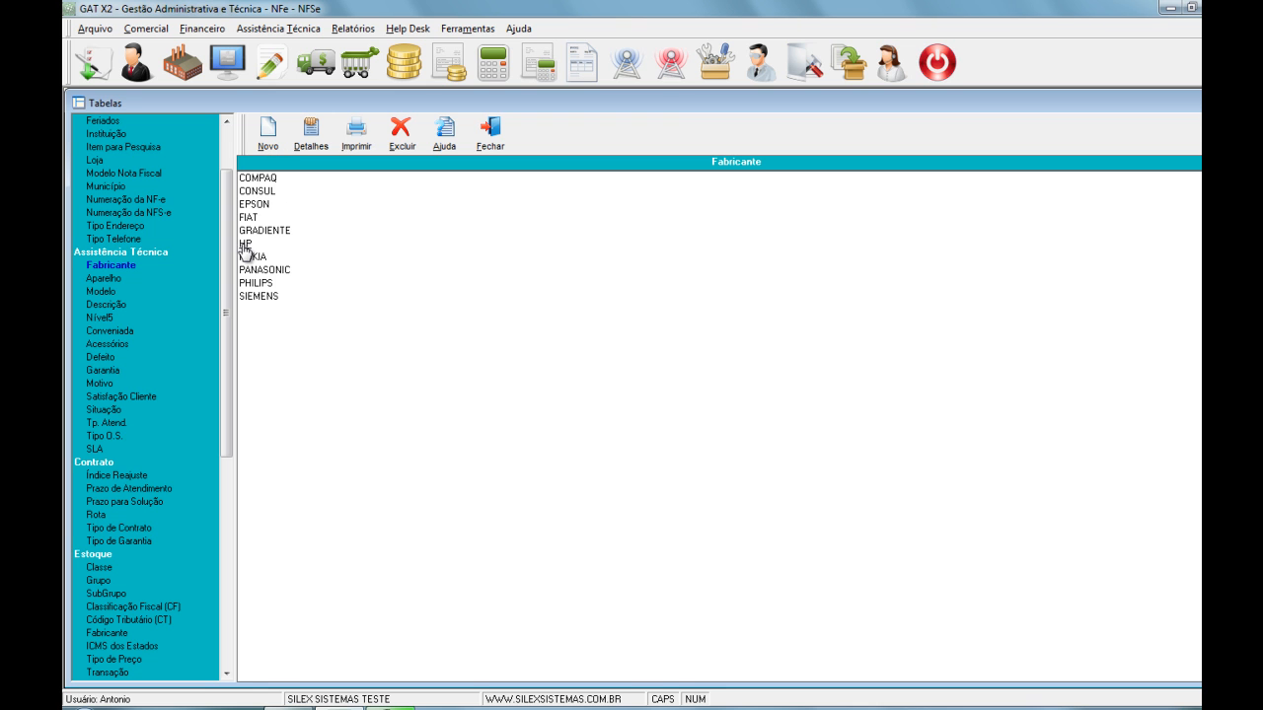
{"action": "left_click", "coordinate": [116, 284]}
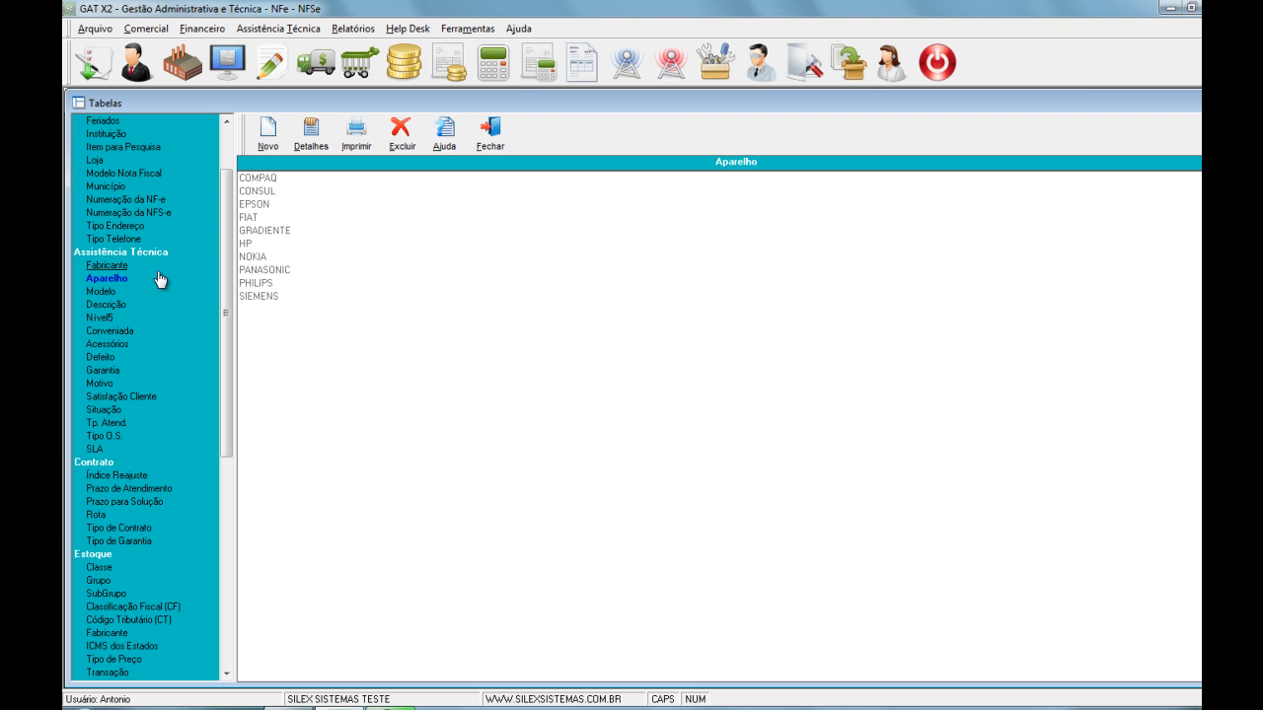
{"action": "left_click", "coordinate": [246, 244]}
{"action": "left_click", "coordinate": [267, 134]}
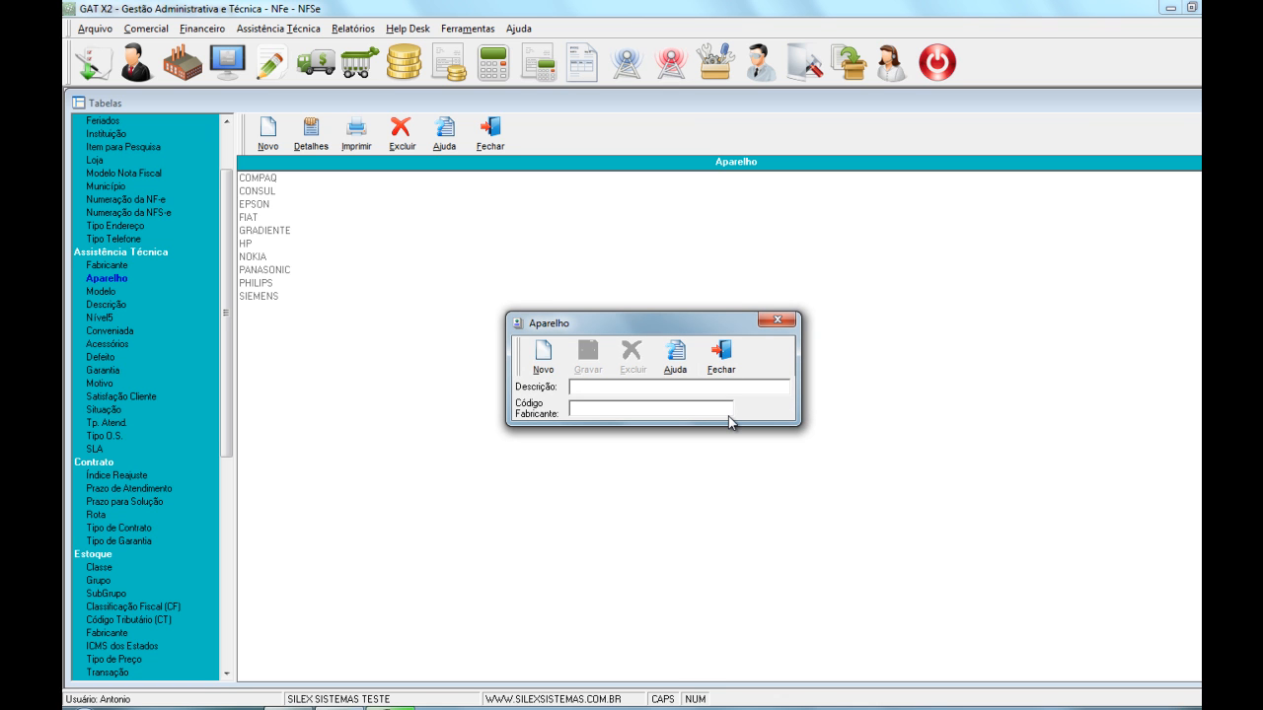
{"action": "type", "text": "LASER"}
{"action": "left_click", "coordinate": [587, 355]}
Add the devices JATO DE TINTA and MATRICIAL under HP and close the device form
{"action": "type", "text": "JATO DE TINTA"}
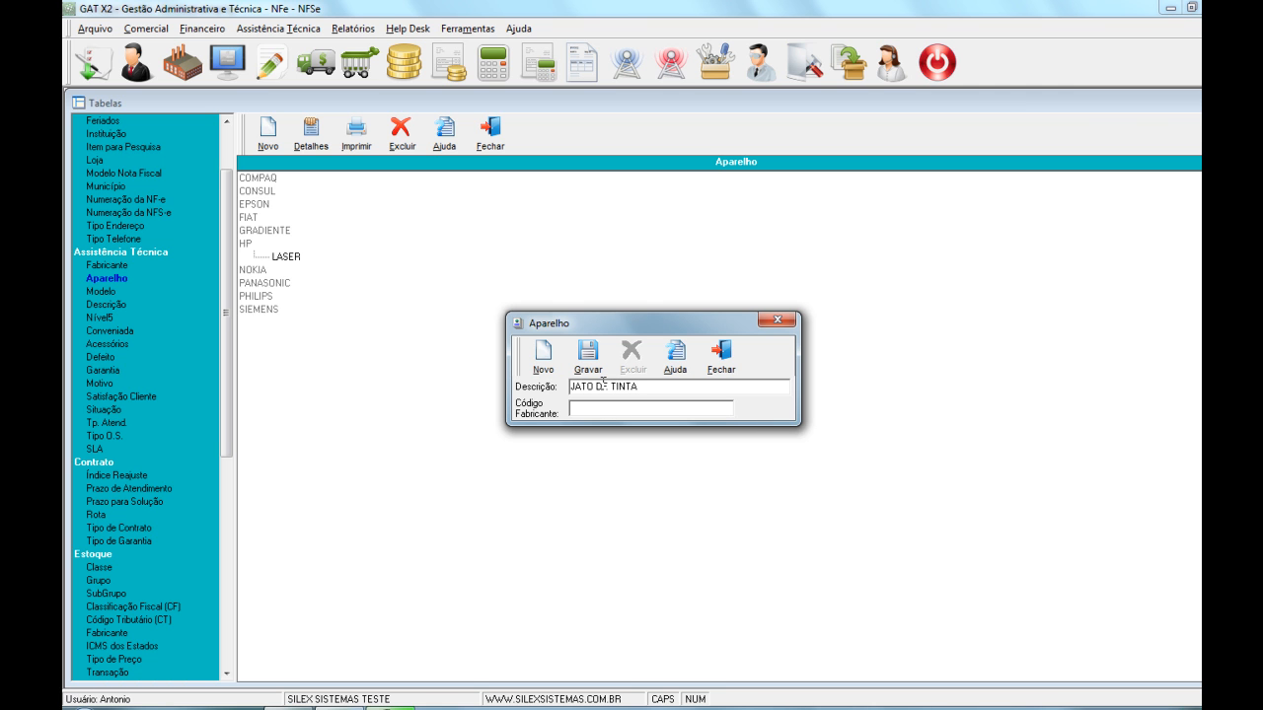
{"action": "left_click", "coordinate": [599, 357]}
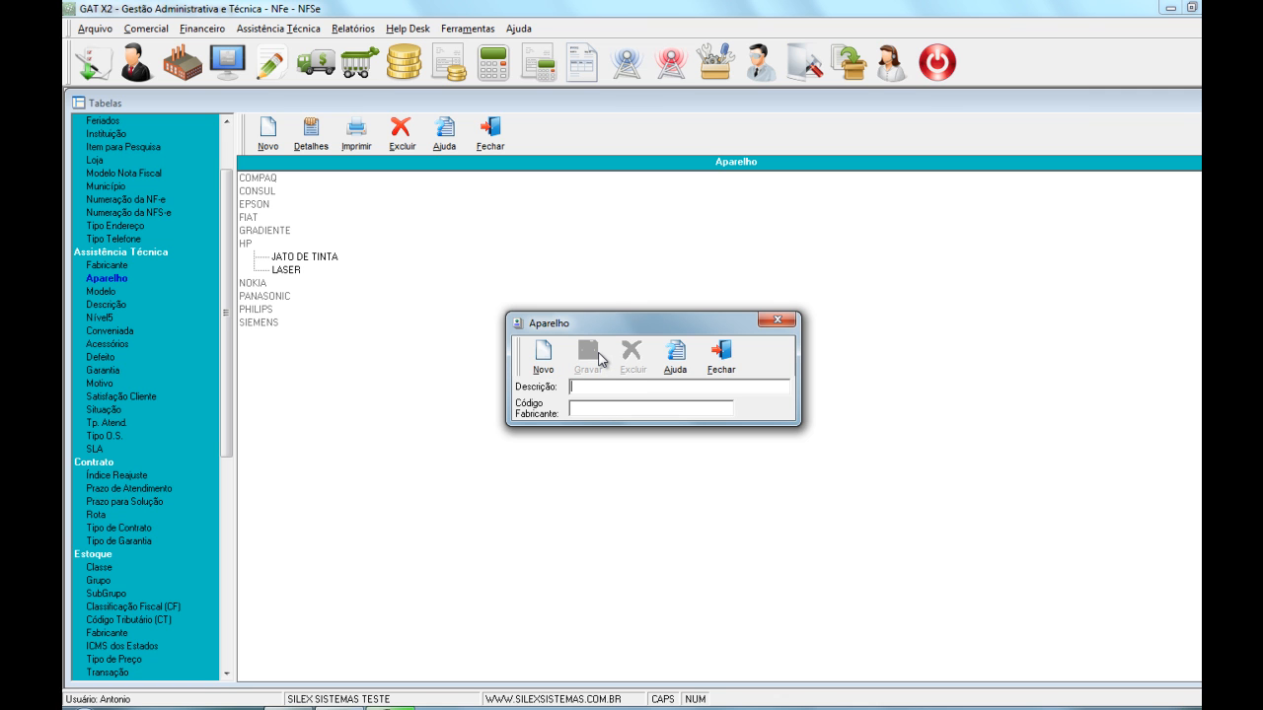
{"action": "type", "text": "MATRICIAL"}
{"action": "left_click", "coordinate": [590, 353]}
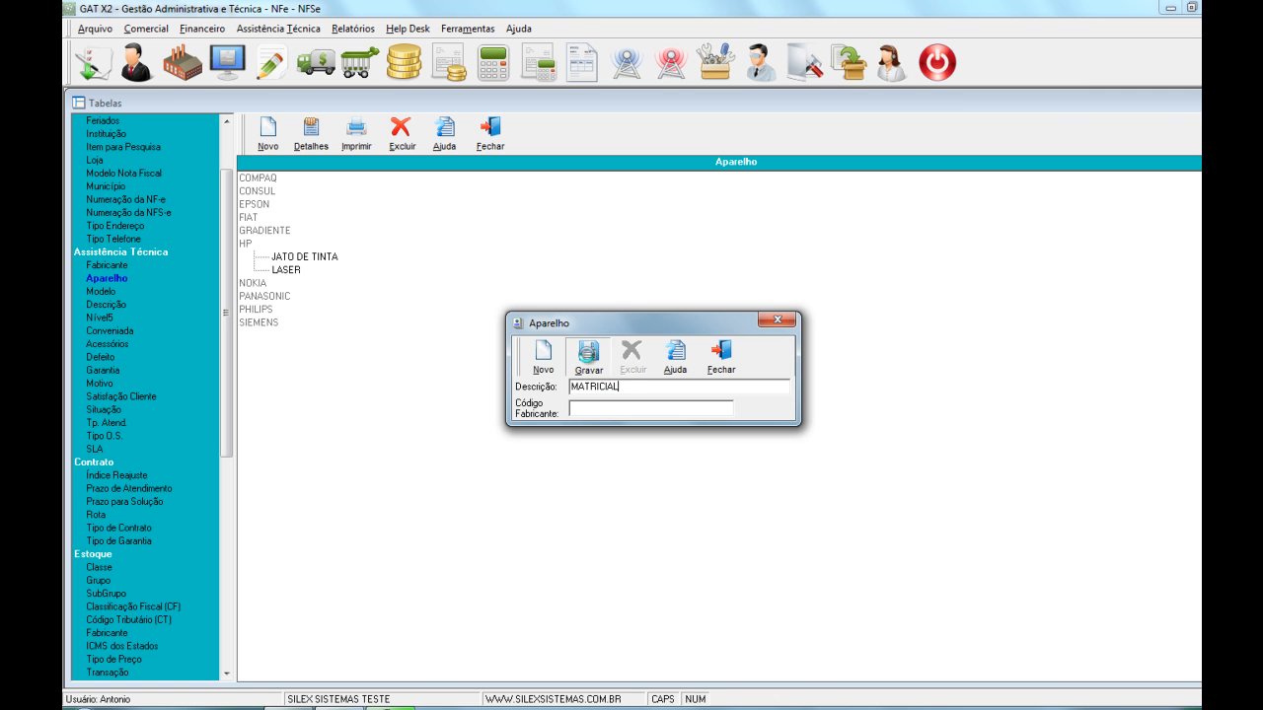
{"action": "left_click", "coordinate": [719, 355]}
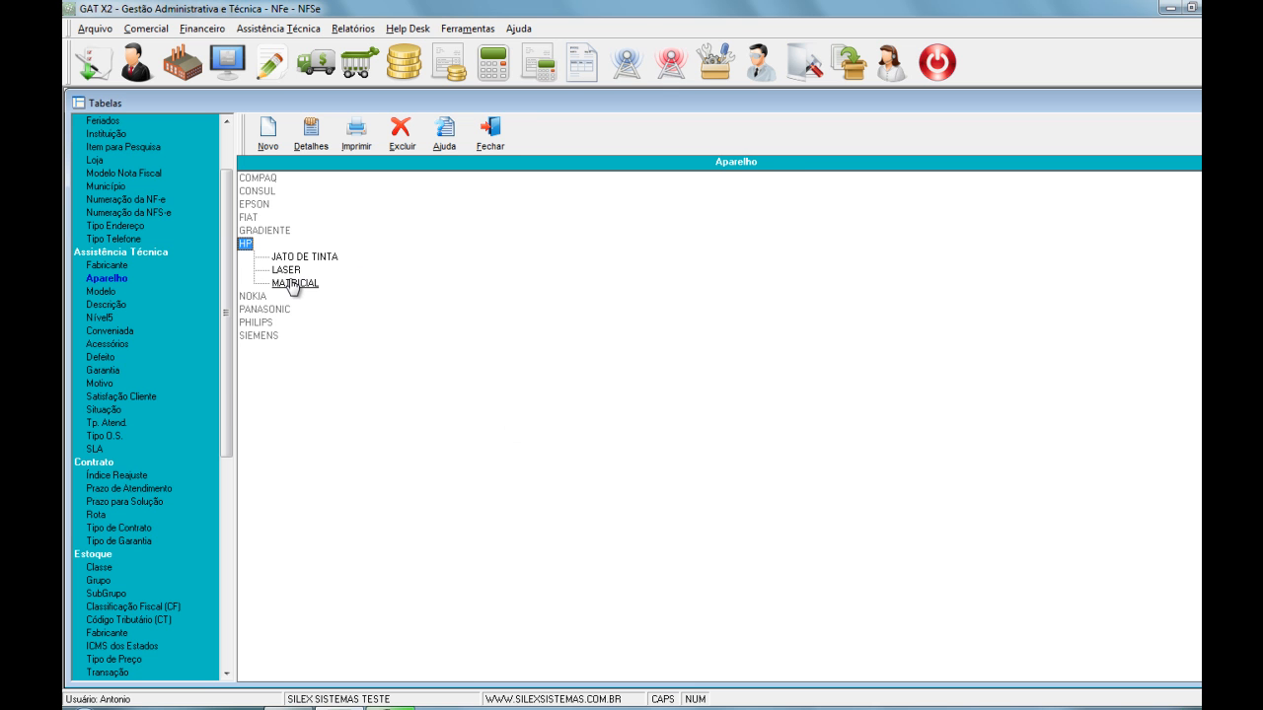
Add a model with the description LX-300 under HP's MATRICIAL device in the Modelo table
{"action": "left_click", "coordinate": [101, 292]}
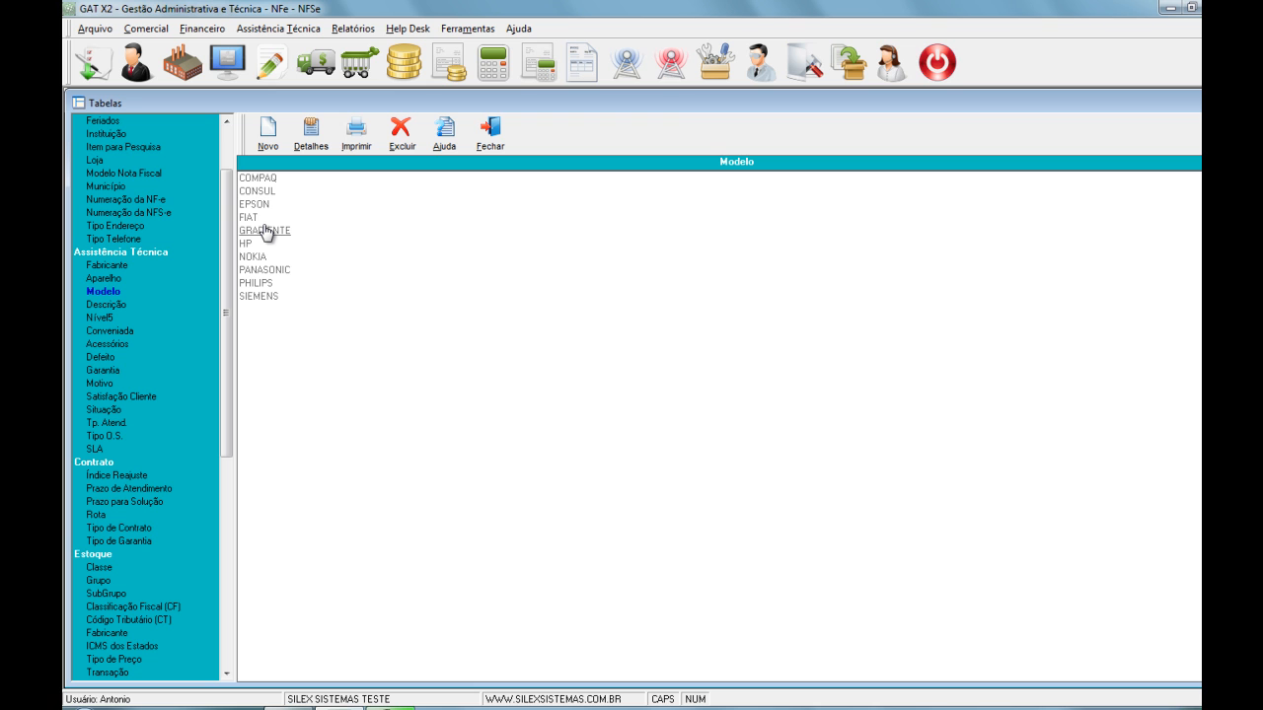
{"action": "double_click", "coordinate": [246, 244]}
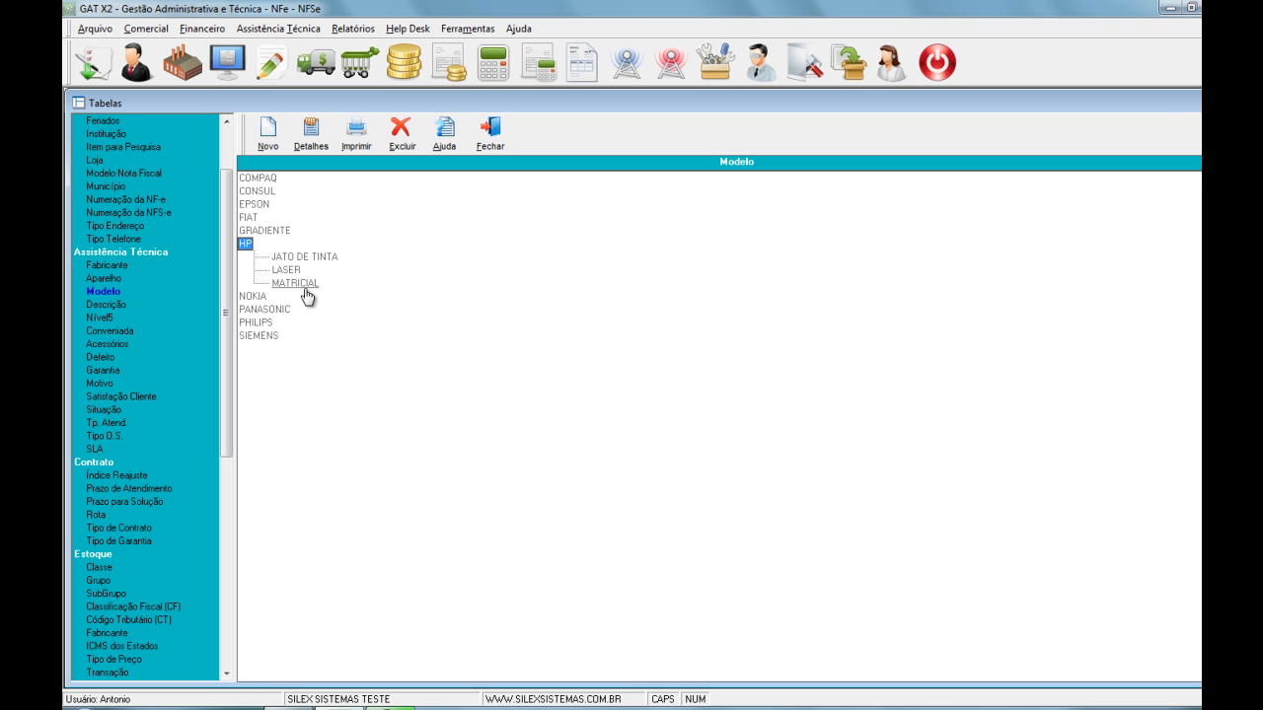
{"action": "left_click", "coordinate": [299, 284]}
{"action": "left_click", "coordinate": [259, 140]}
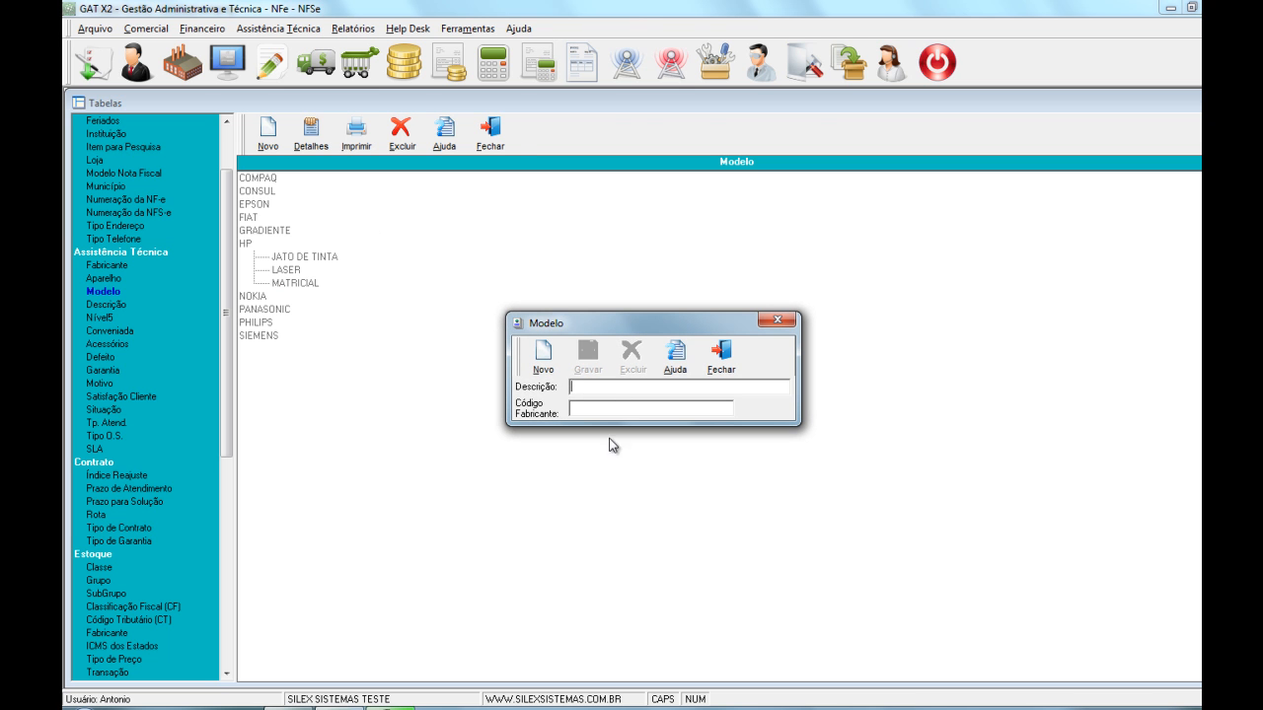
{"action": "type", "text": "LX-300"}
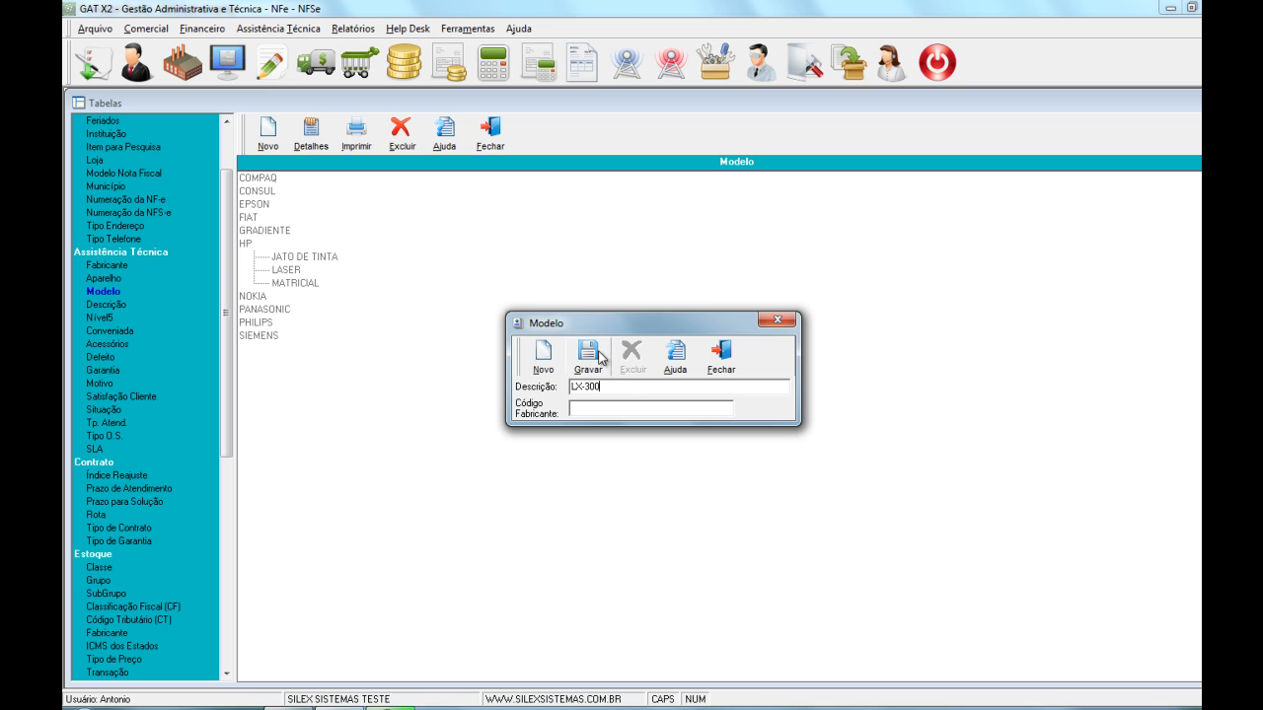
{"action": "left_click", "coordinate": [588, 353]}
{"action": "left_click", "coordinate": [717, 353]}
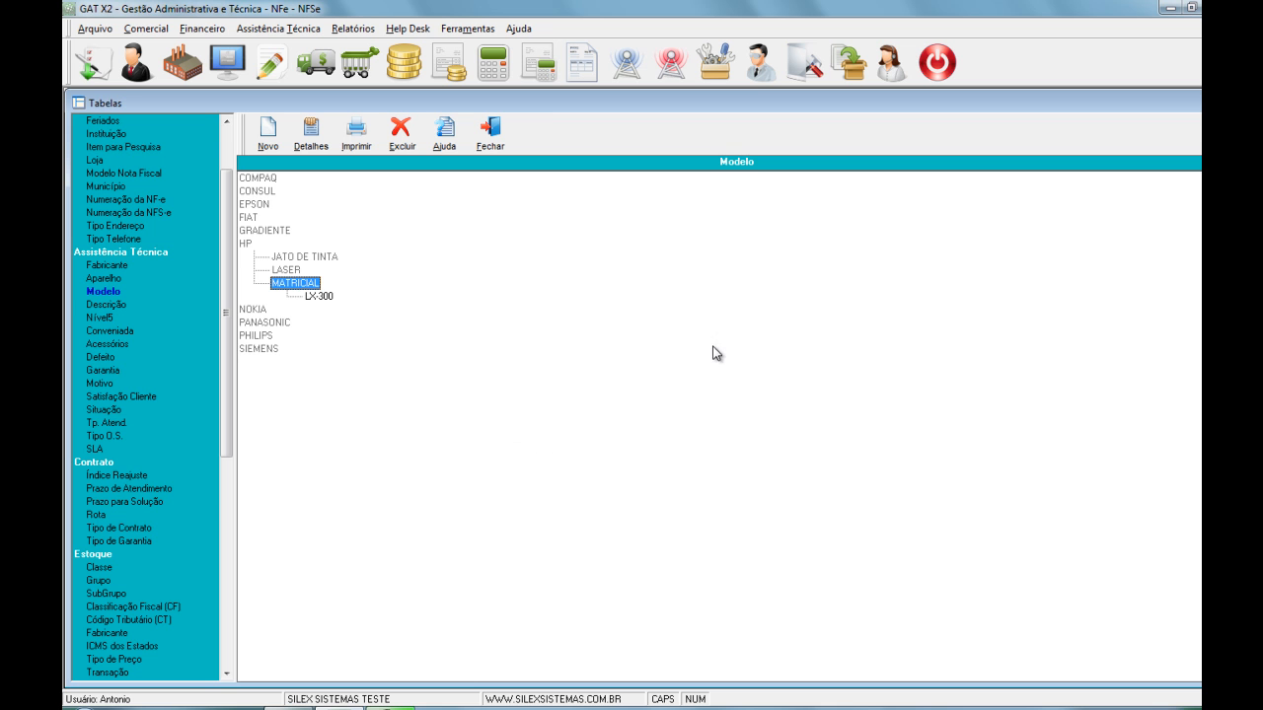
{"action": "left_click", "coordinate": [295, 269]}
{"action": "left_click", "coordinate": [276, 150]}
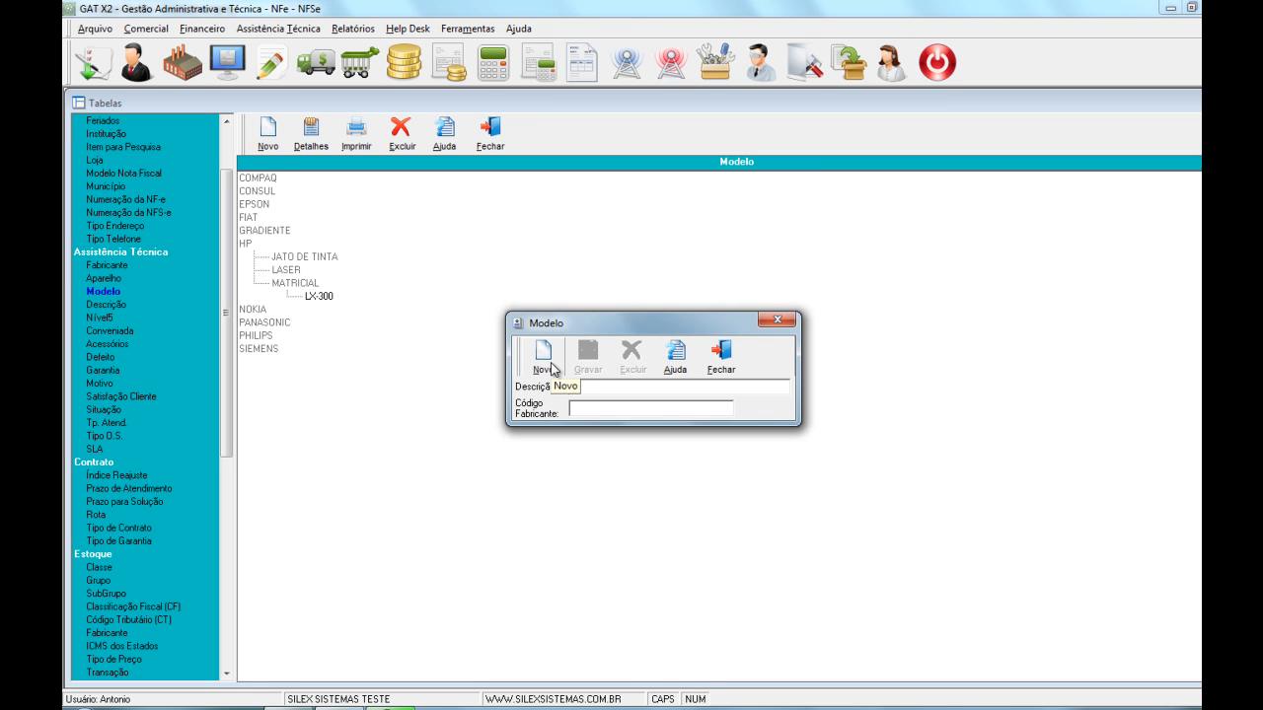
{"action": "left_click", "coordinate": [723, 373]}
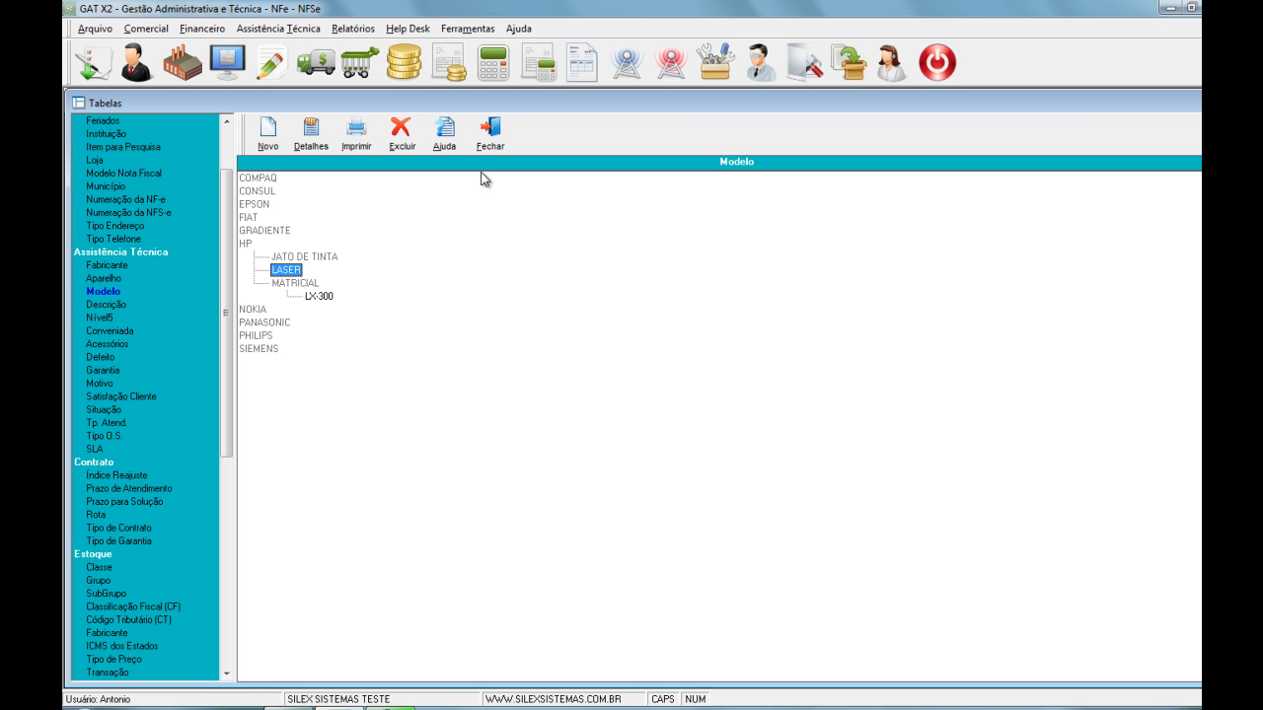
Examine the blank registration form and the FILIAL PAMPULHA record in the Conveniada table, closing each form without changes
{"action": "left_click", "coordinate": [124, 338]}
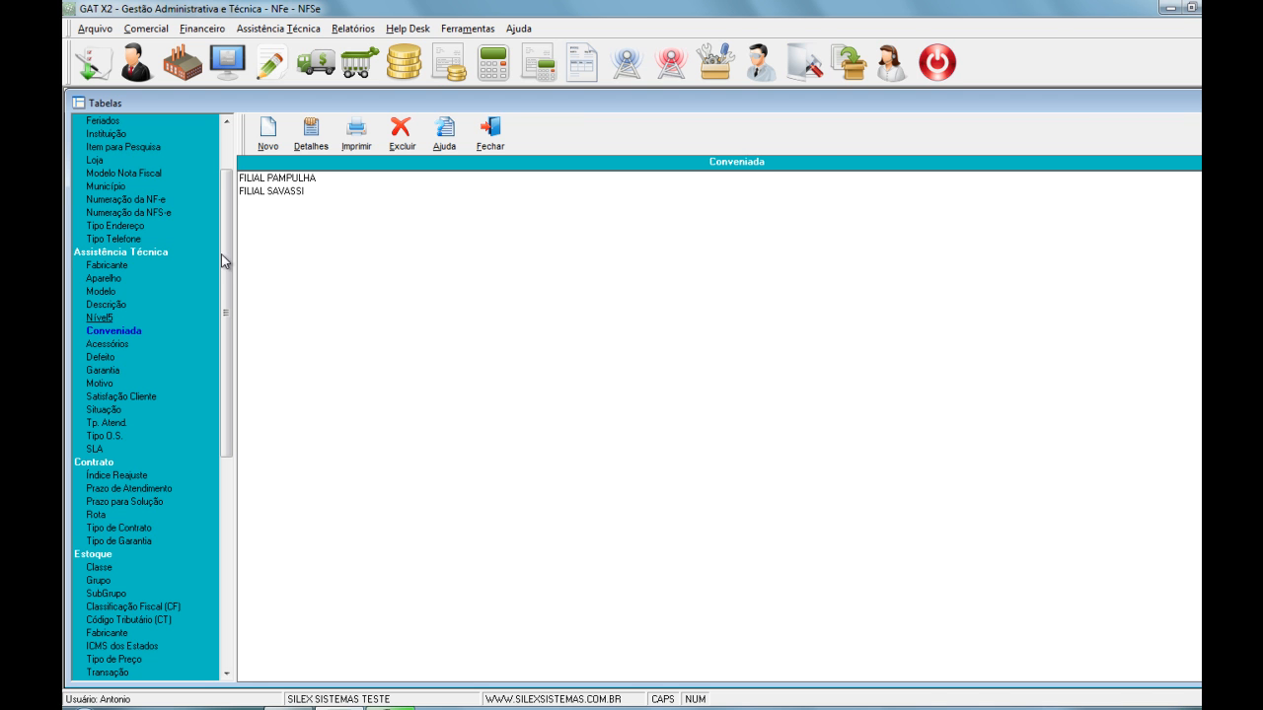
{"action": "left_click", "coordinate": [272, 148]}
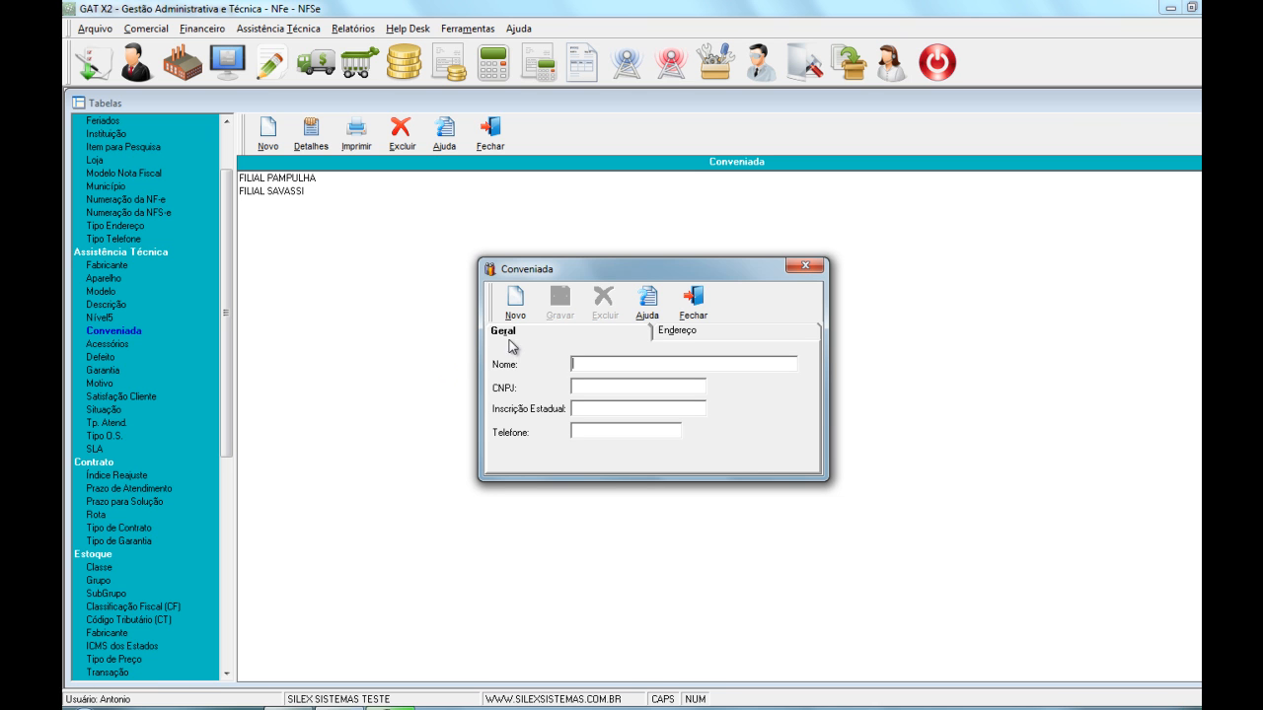
{"action": "left_click", "coordinate": [707, 310]}
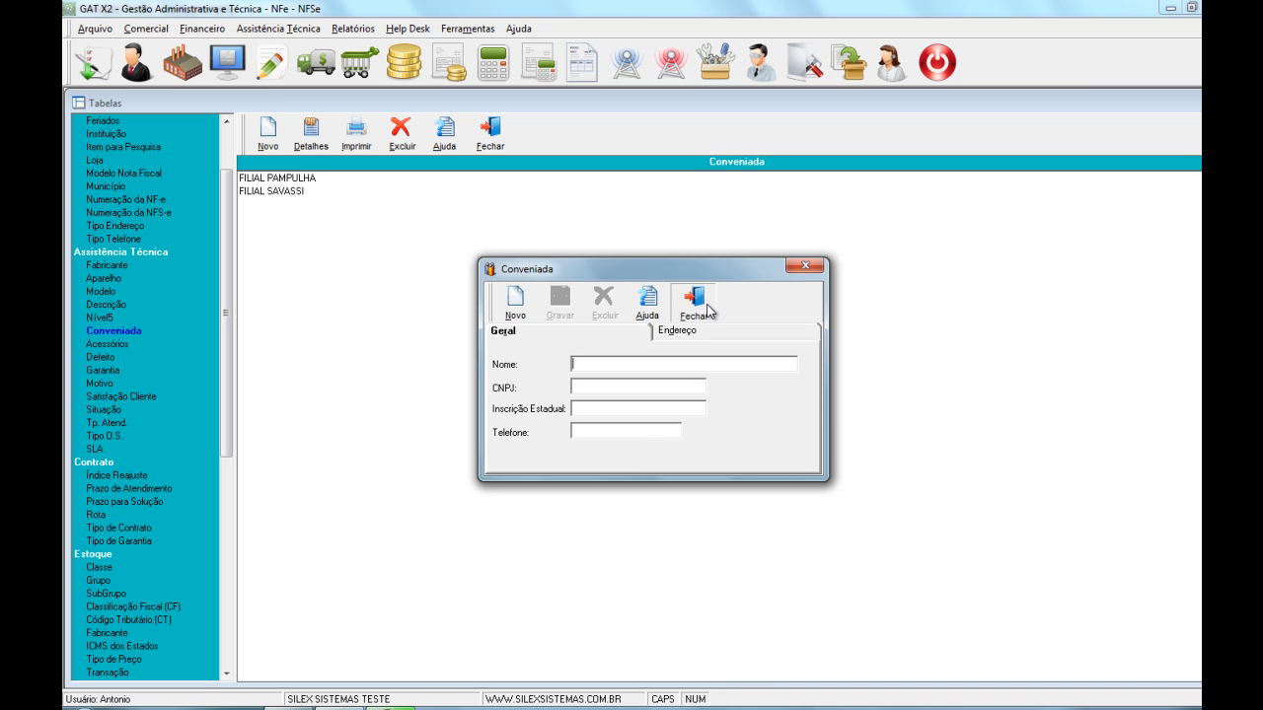
{"action": "double_click", "coordinate": [290, 180]}
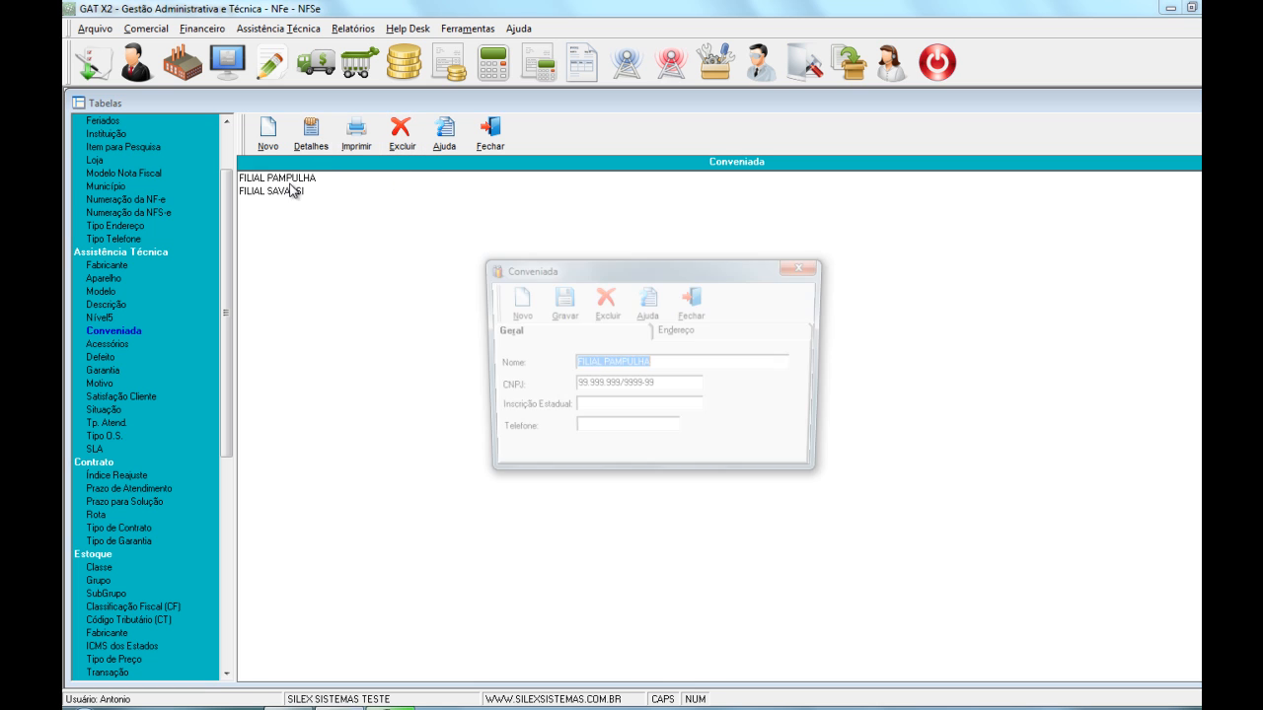
{"action": "left_click", "coordinate": [704, 298]}
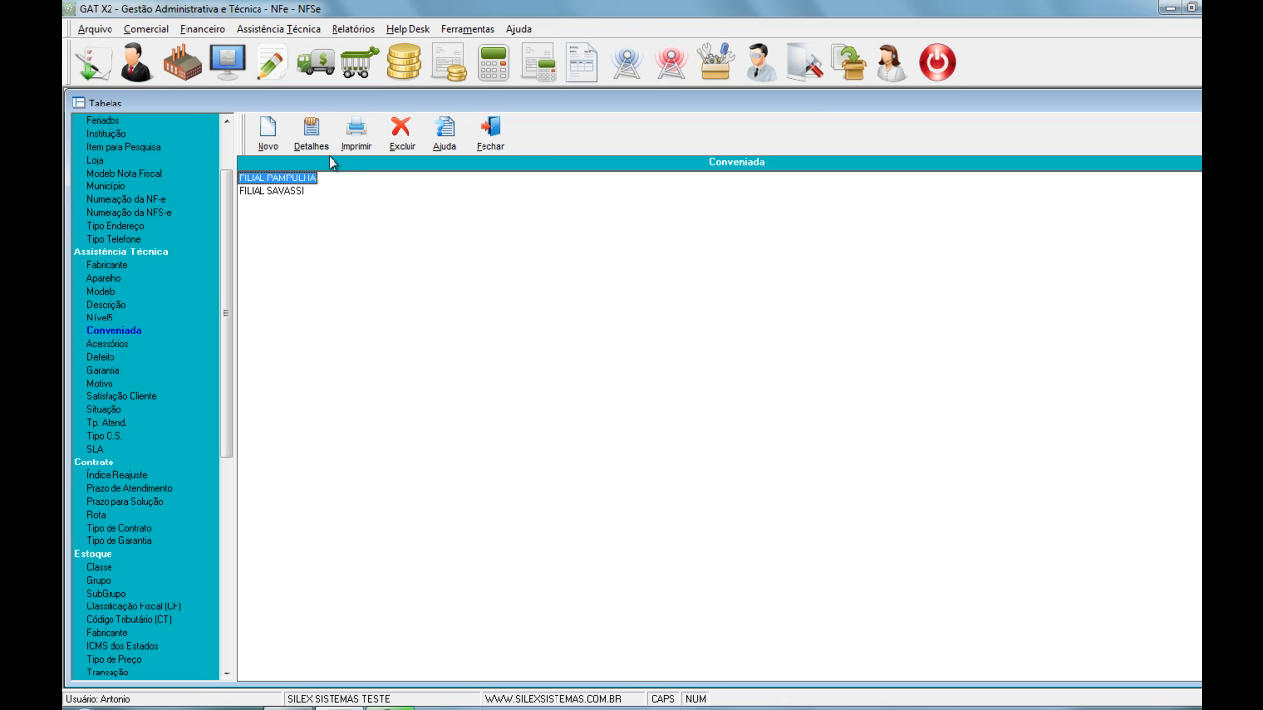
Add the accessory CABO DE FORCA under manufacturer HP in the Acessórios table
{"action": "left_click", "coordinate": [109, 347]}
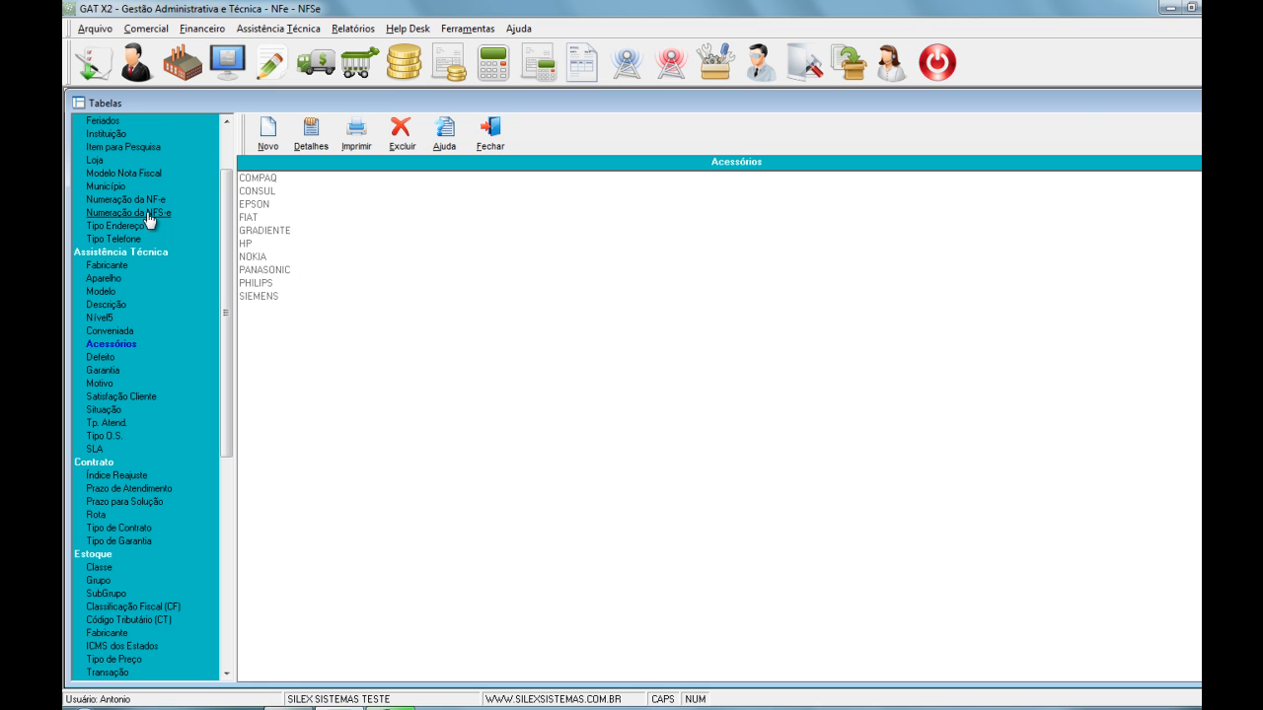
{"action": "left_click", "coordinate": [247, 244]}
{"action": "left_click", "coordinate": [269, 131]}
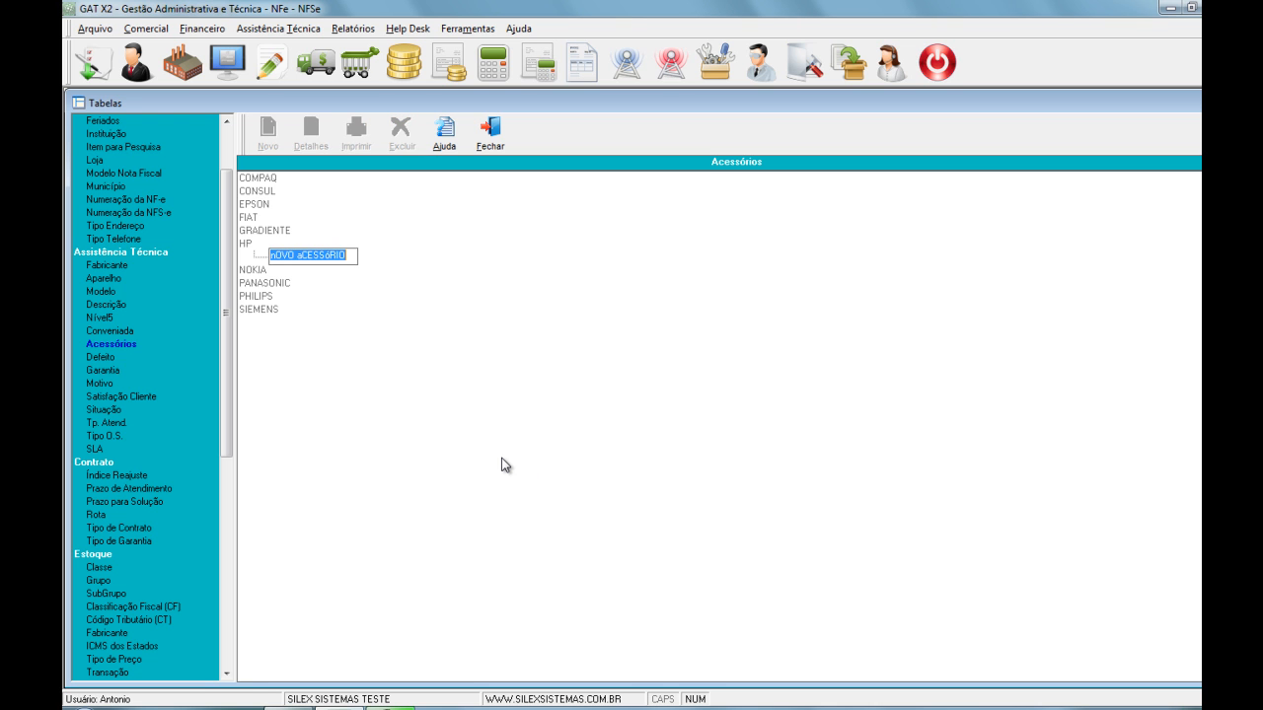
{"action": "key", "text": "Caps_Lock"}
{"action": "type", "text": "CABO DE "}
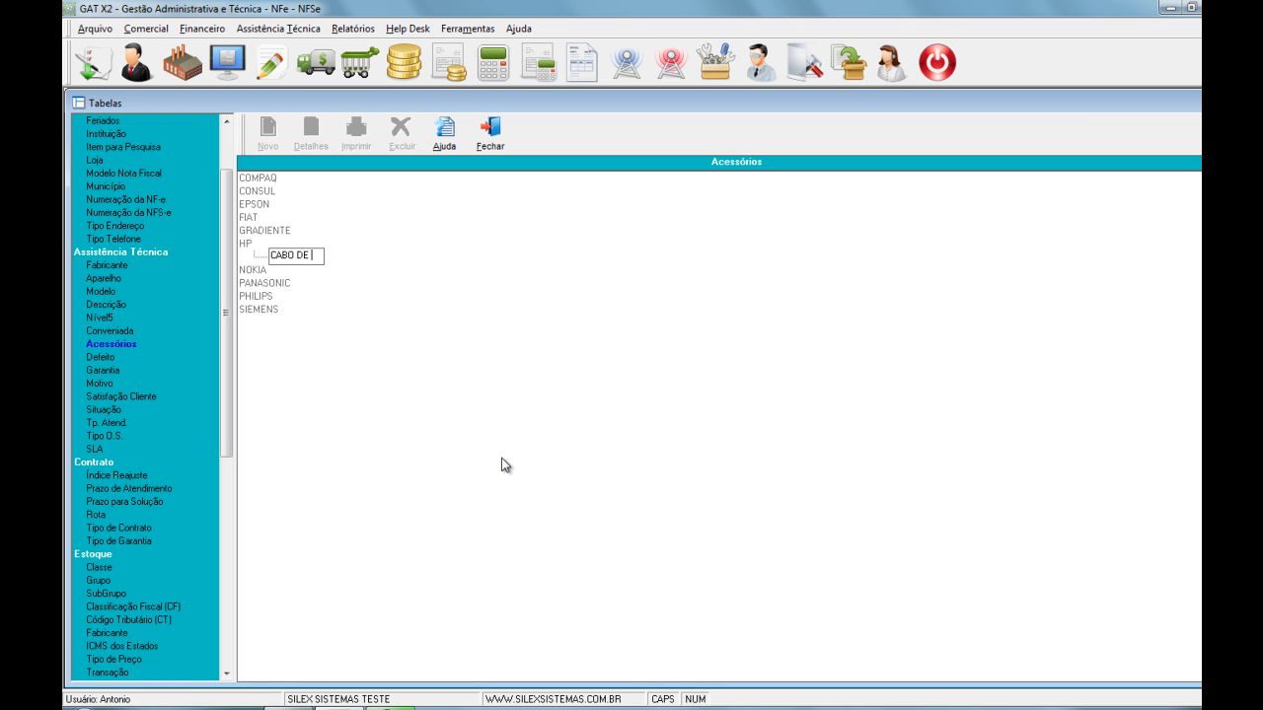
{"action": "type", "text": "FORCA"}
{"action": "key", "text": "Return"}
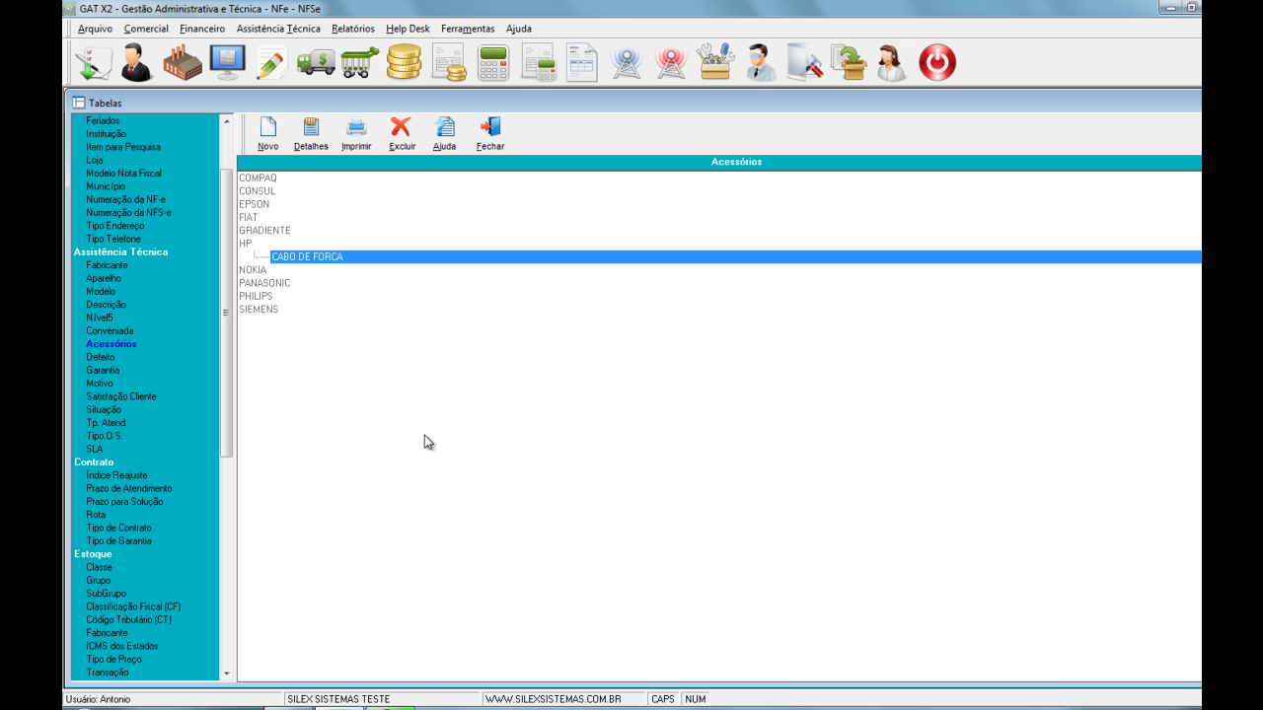
Add a second accessory named CARTUCHO/TONNER under HP in the Acessórios table
{"action": "left_click", "coordinate": [268, 131]}
{"action": "type", "text": "c"}
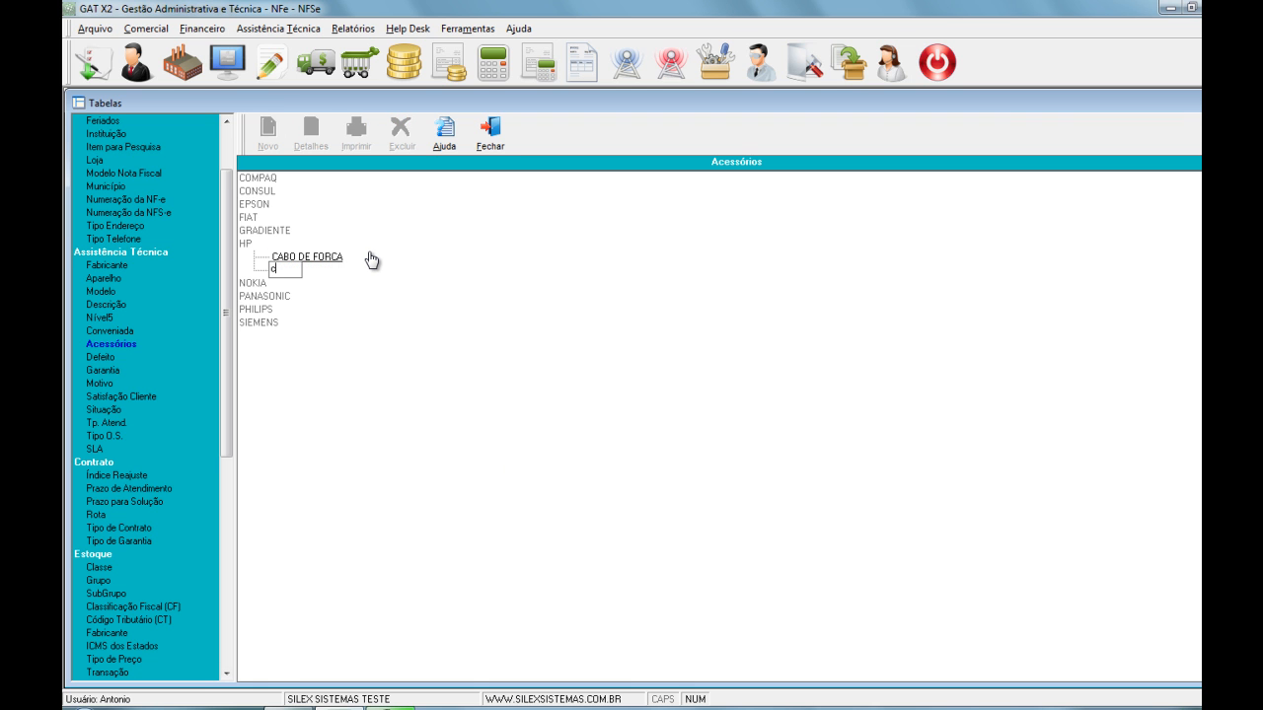
{"action": "type", "text": "artuc"}
{"action": "key", "text": "BackSpace"}
{"action": "key", "text": "BackSpace"}
{"action": "key", "text": "BackSpace"}
{"action": "key", "text": "BackSpace"}
{"action": "key", "text": "BackSpace"}
{"action": "key", "text": "BackSpace"}
{"action": "key", "text": "Caps_Lock"}
{"action": "type", "text": "CARTUCHO/TONNER"}
{"action": "key", "text": "Return"}
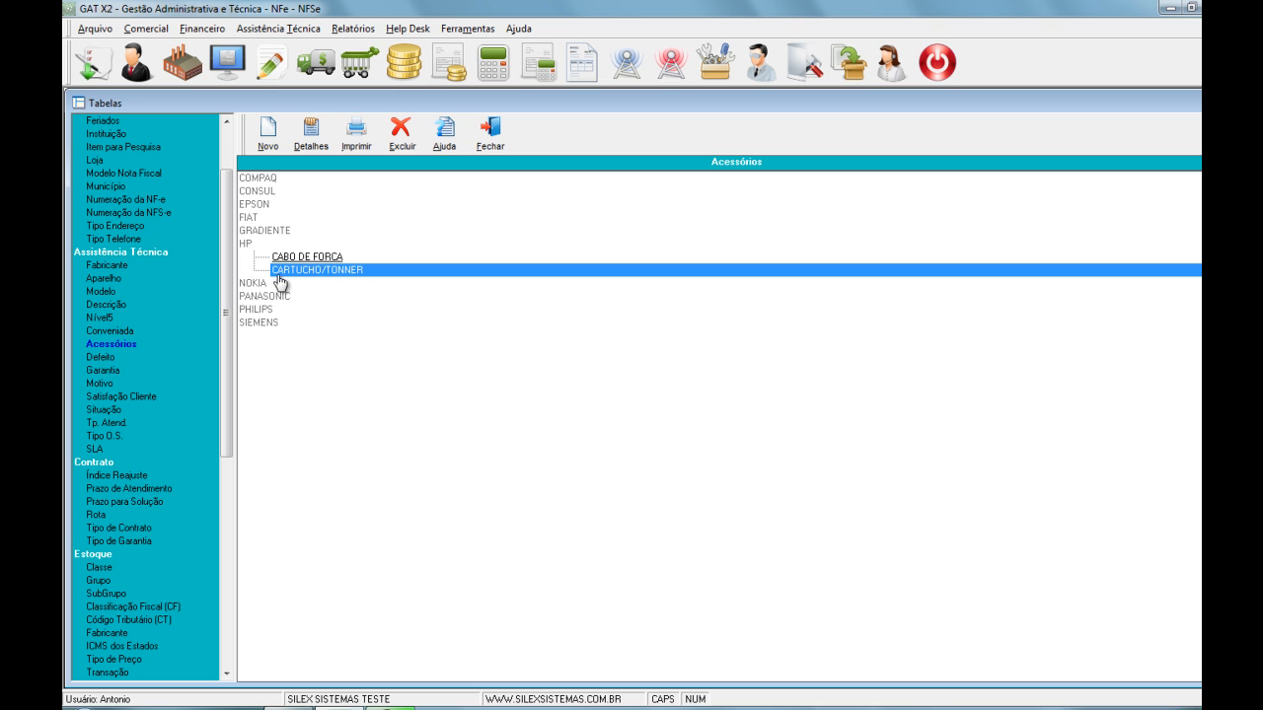
Change the description of the "Não liga" record in the Defeito table to PLACA QUEIMADA and save it
{"action": "left_click", "coordinate": [109, 361]}
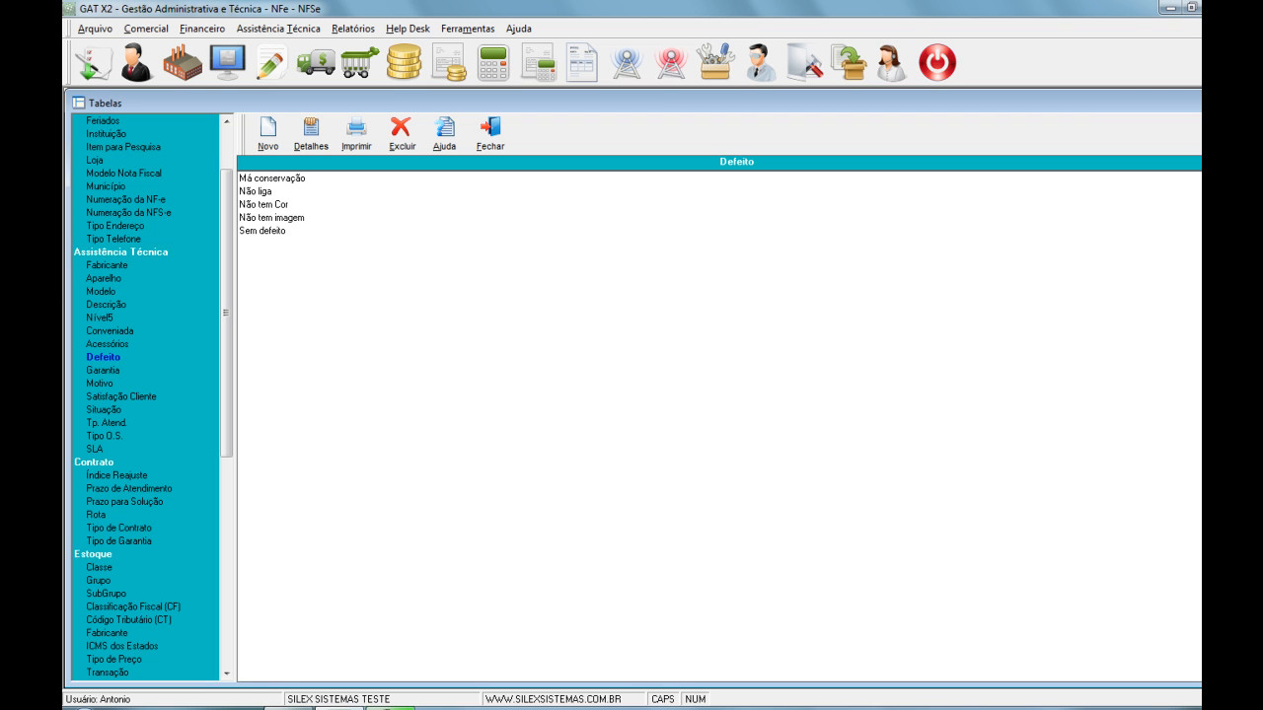
{"action": "left_click", "coordinate": [247, 192]}
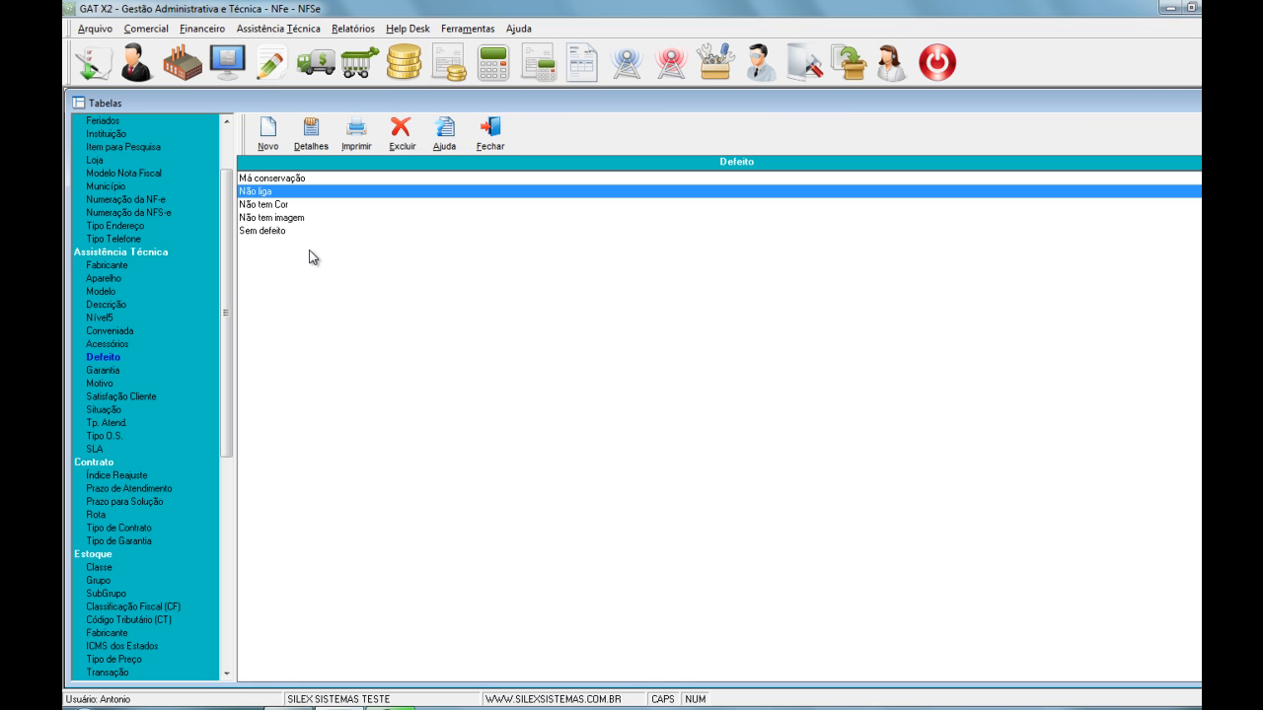
{"action": "double_click", "coordinate": [275, 192]}
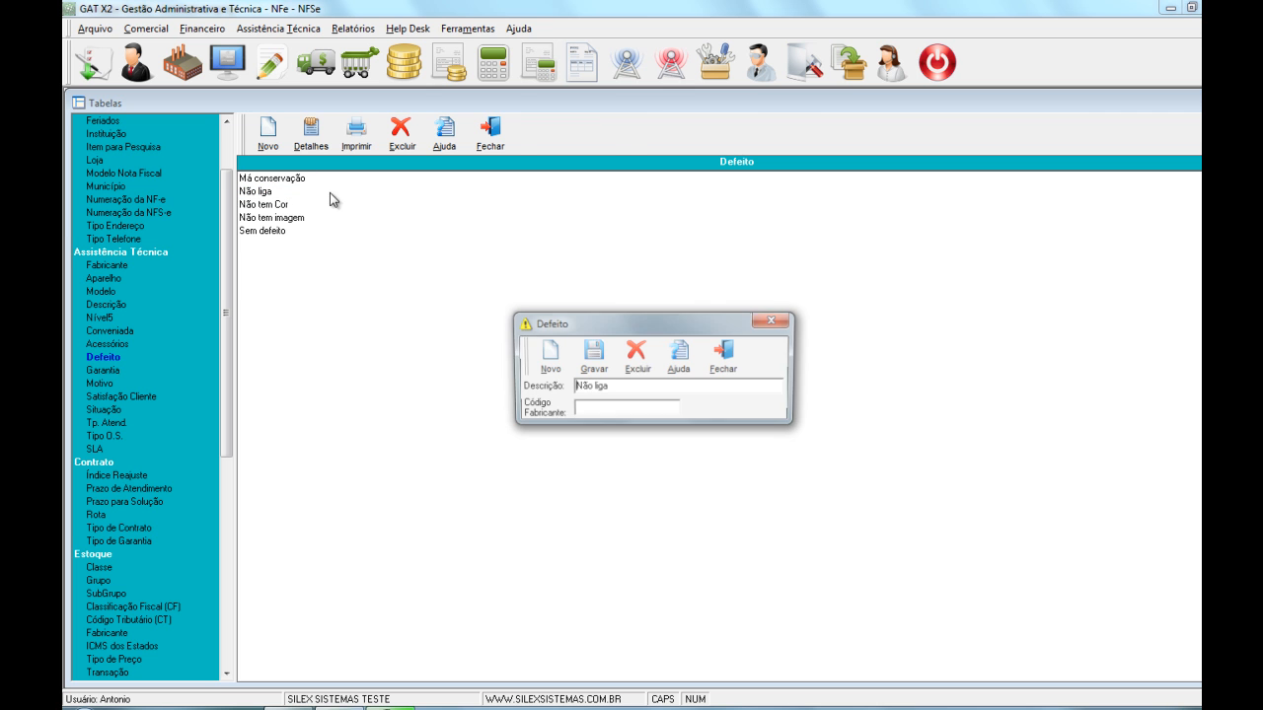
{"action": "left_click_drag", "start_coordinate": [616, 383], "coordinate": [562, 386]}
{"action": "type", "text": "PLACA QUEIMADA"}
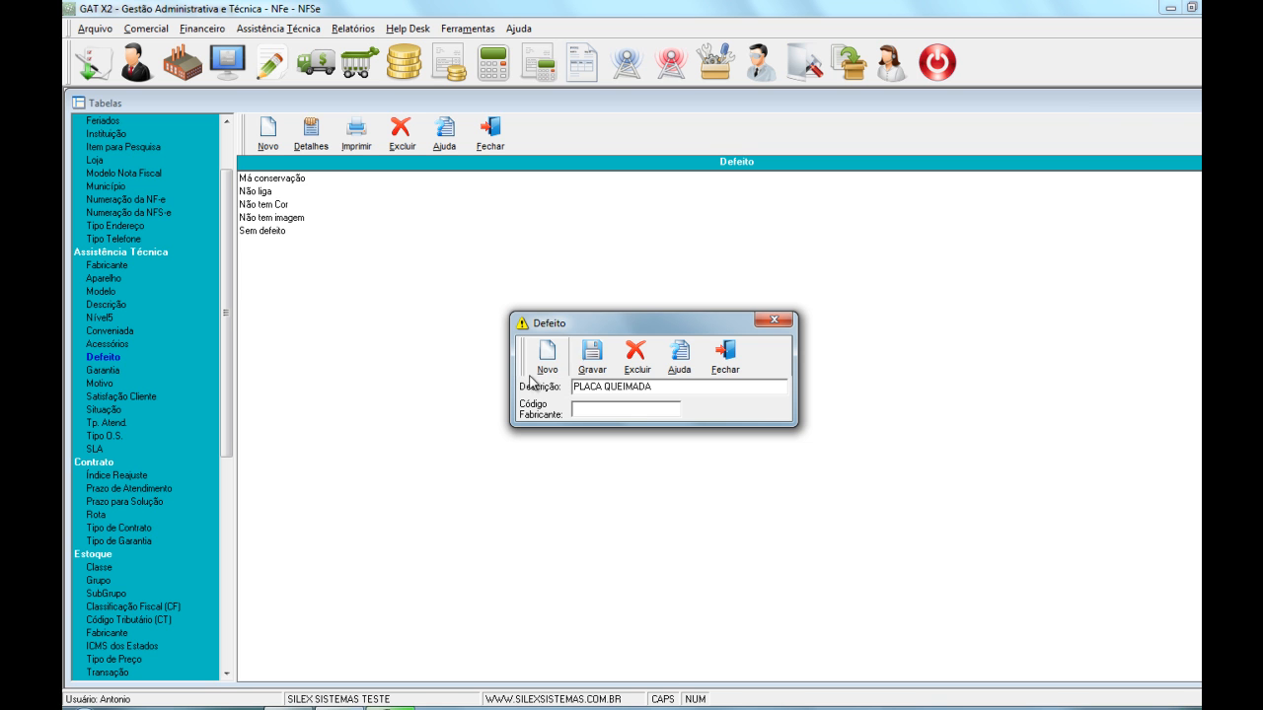
{"action": "left_click", "coordinate": [598, 365]}
Change the description of the "Não tem Cor" defect to DEFEITO X and save it
{"action": "left_click", "coordinate": [273, 207]}
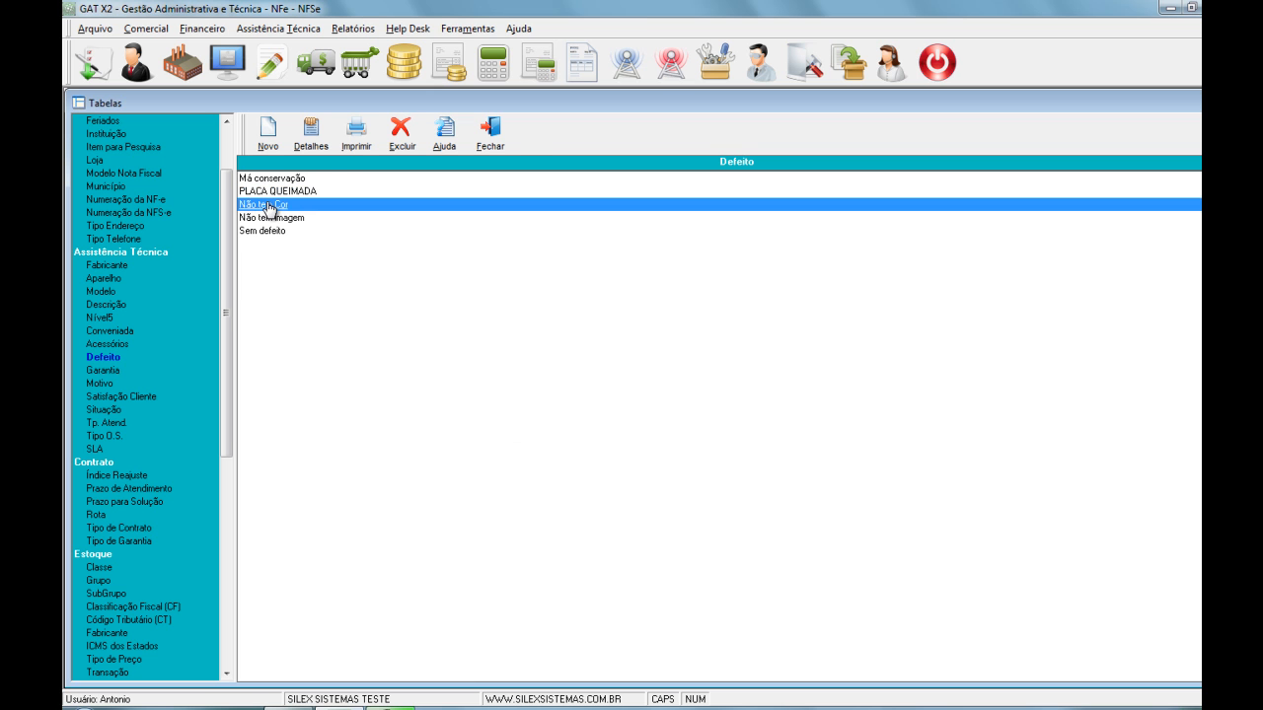
{"action": "left_click_drag", "start_coordinate": [663, 388], "coordinate": [484, 378]}
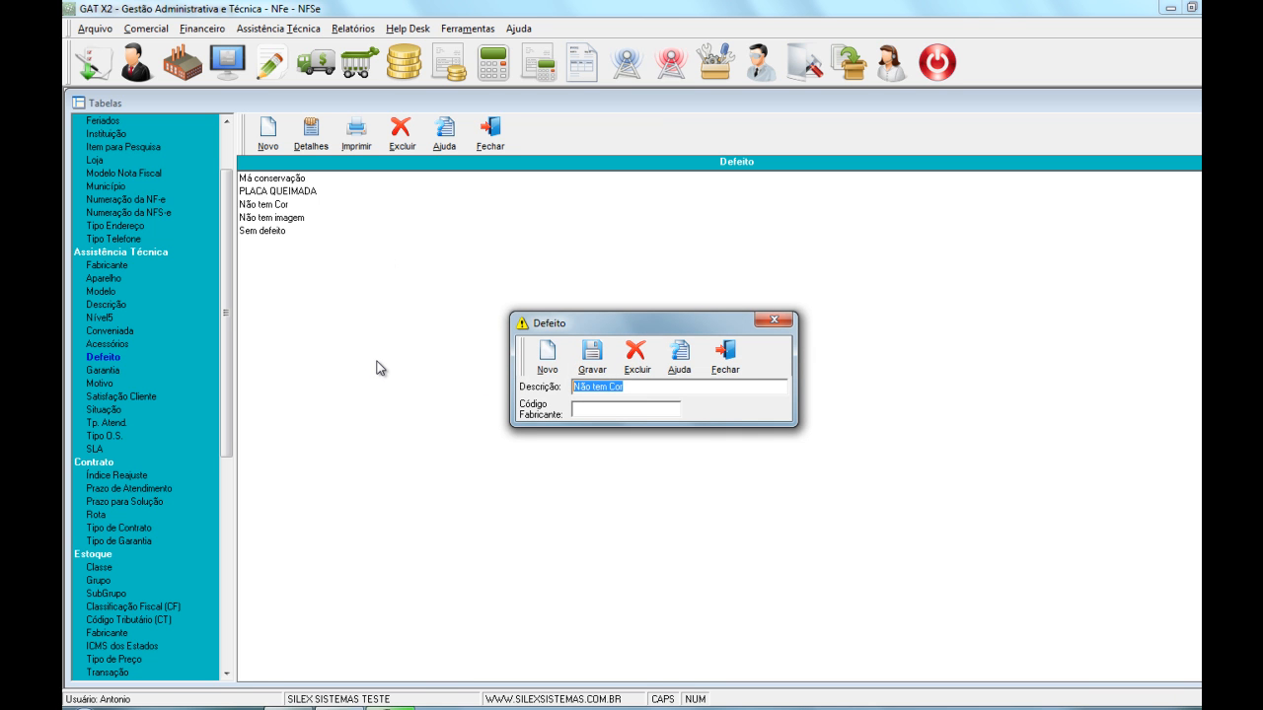
{"action": "type", "text": "DEFEITO X"}
{"action": "left_click", "coordinate": [596, 371]}
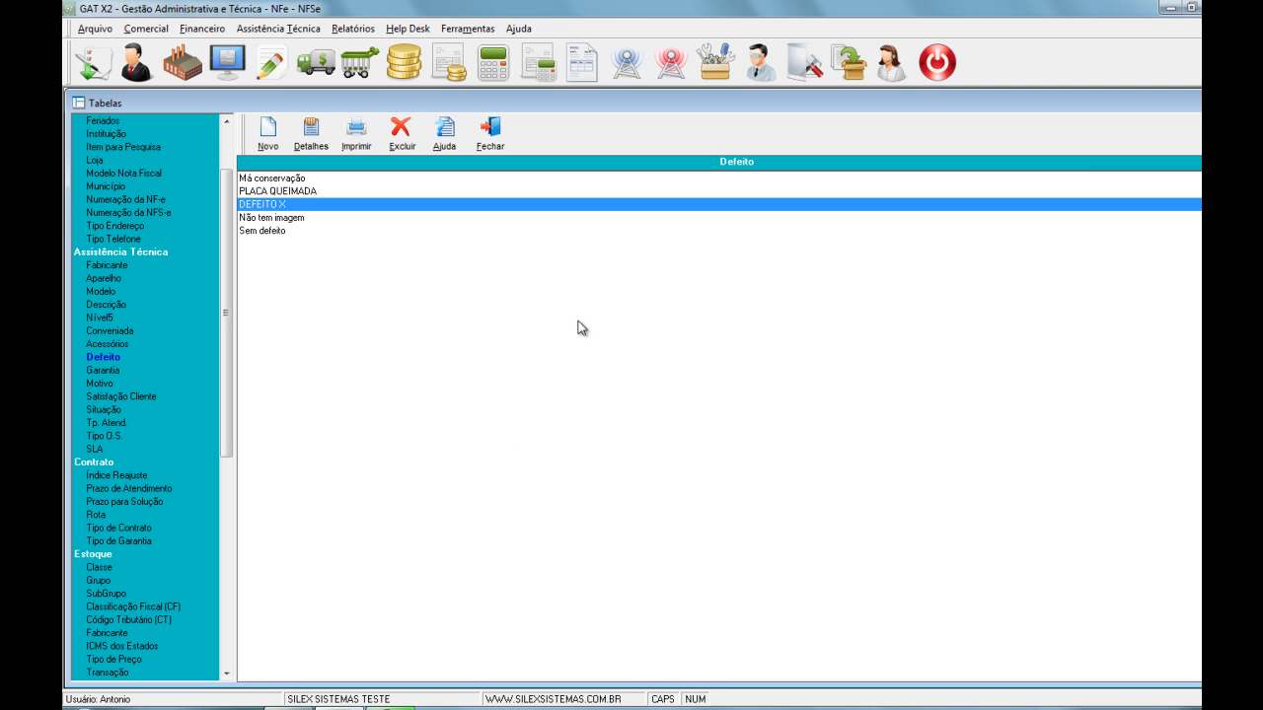
Change the description of the "Não tem imagem" defect to DEFEITO Y and save it
{"action": "double_click", "coordinate": [294, 217]}
{"action": "left_click_drag", "start_coordinate": [687, 388], "coordinate": [402, 368]}
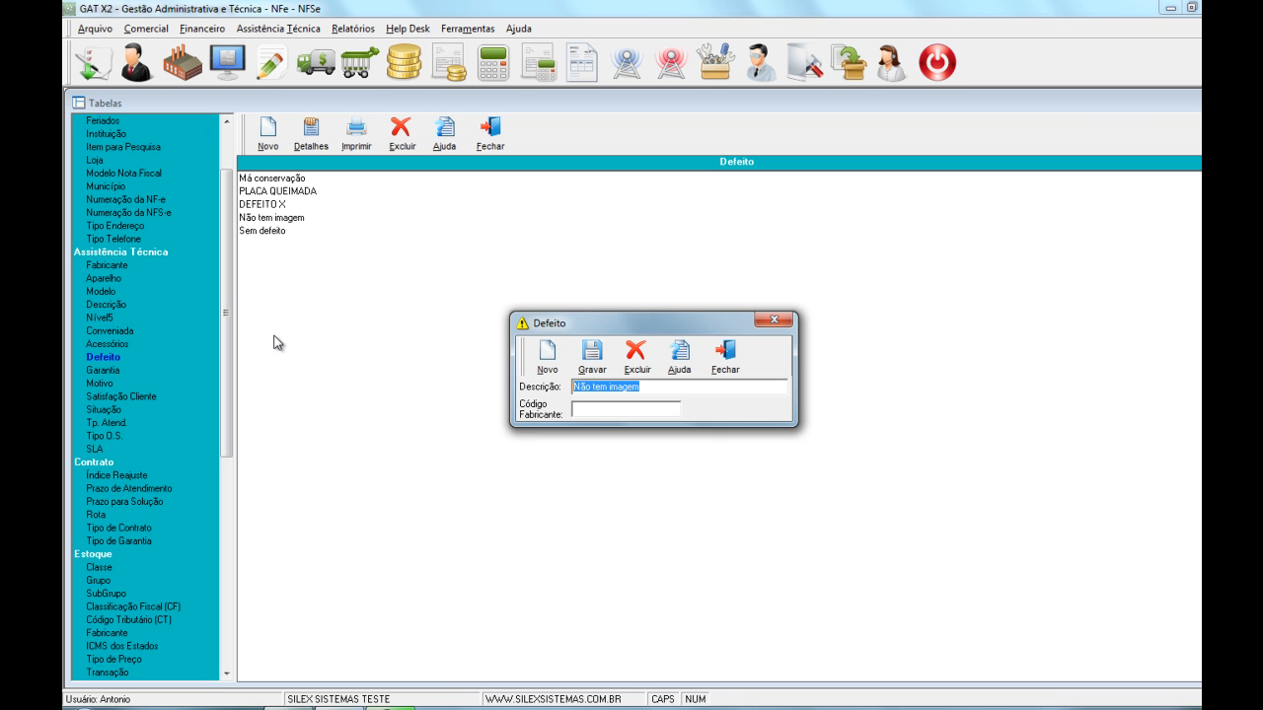
{"action": "type", "text": "DEFEITO Y"}
{"action": "left_click", "coordinate": [596, 355]}
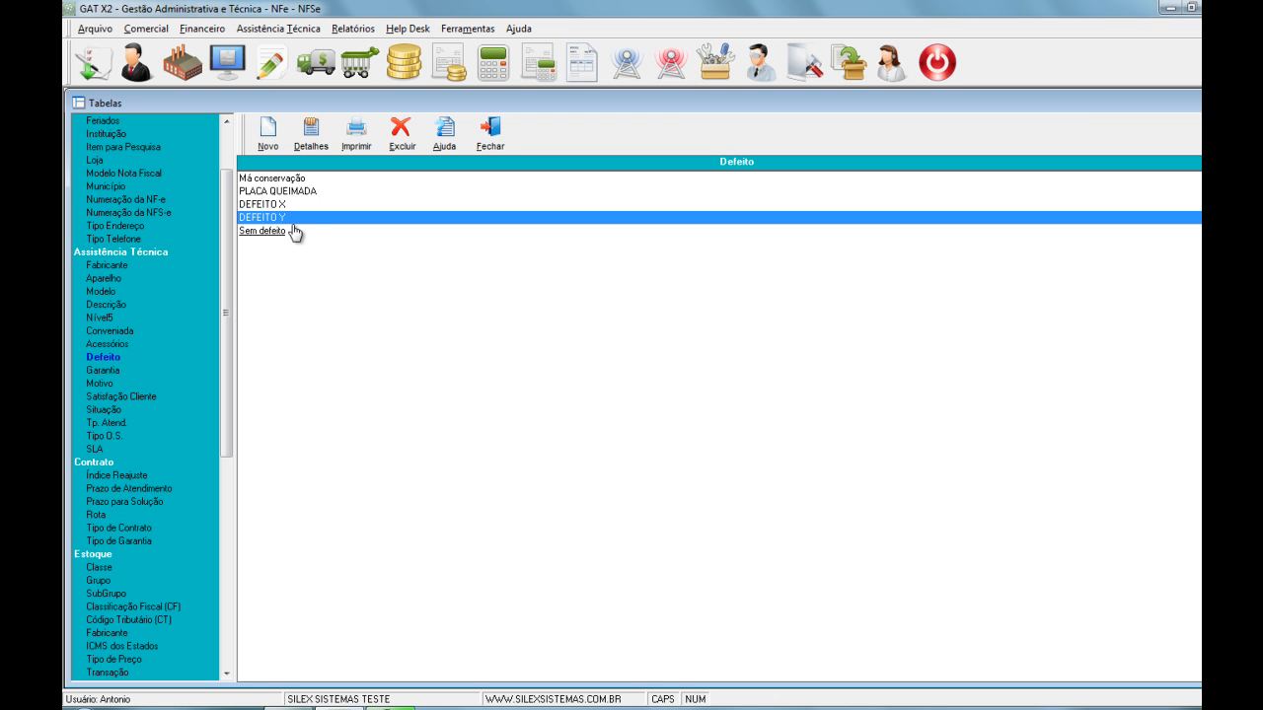
Add a record described EM GARANTIA to the Garantia table with the Em garantia option enabled, and close the form
{"action": "left_click", "coordinate": [110, 383]}
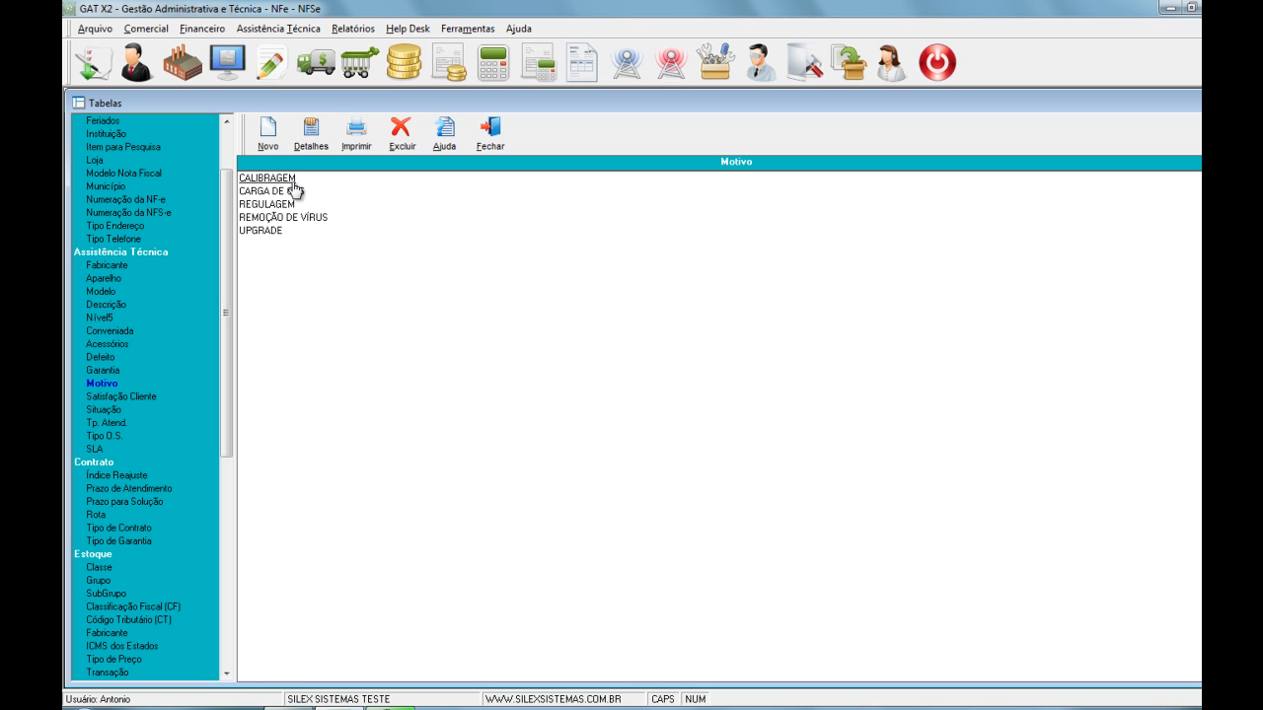
{"action": "left_click", "coordinate": [105, 373]}
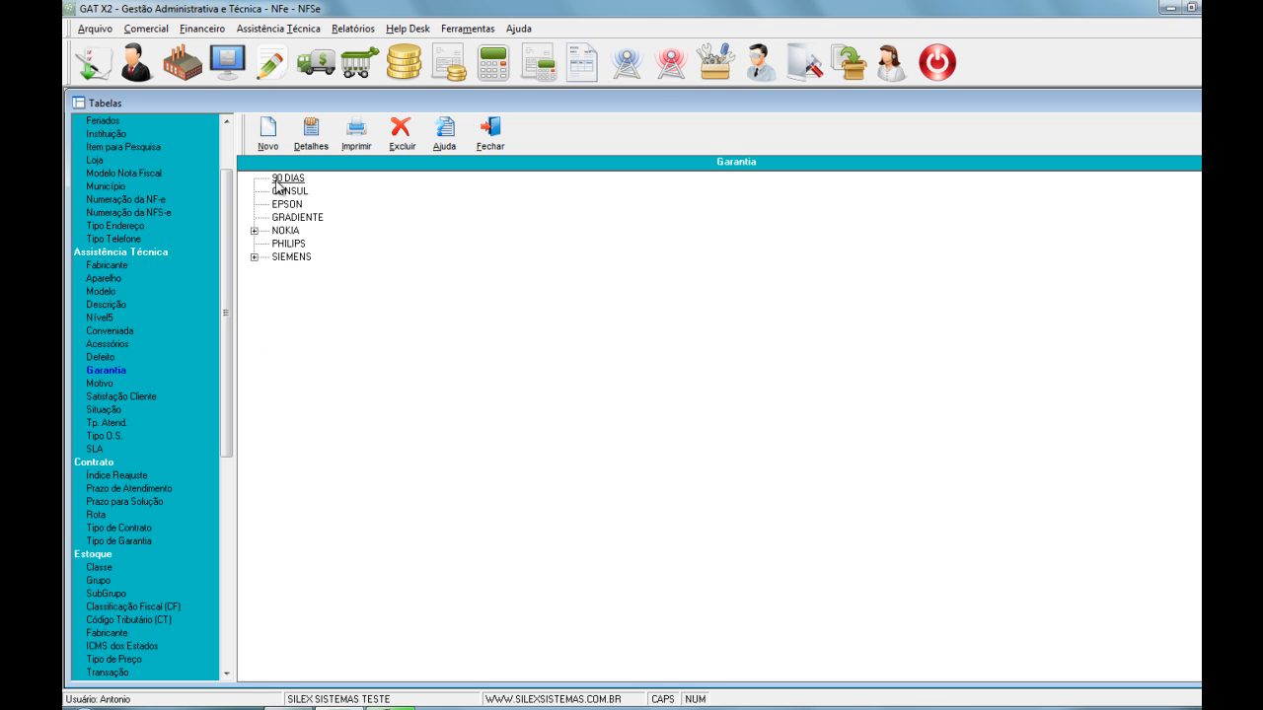
{"action": "left_click", "coordinate": [278, 133]}
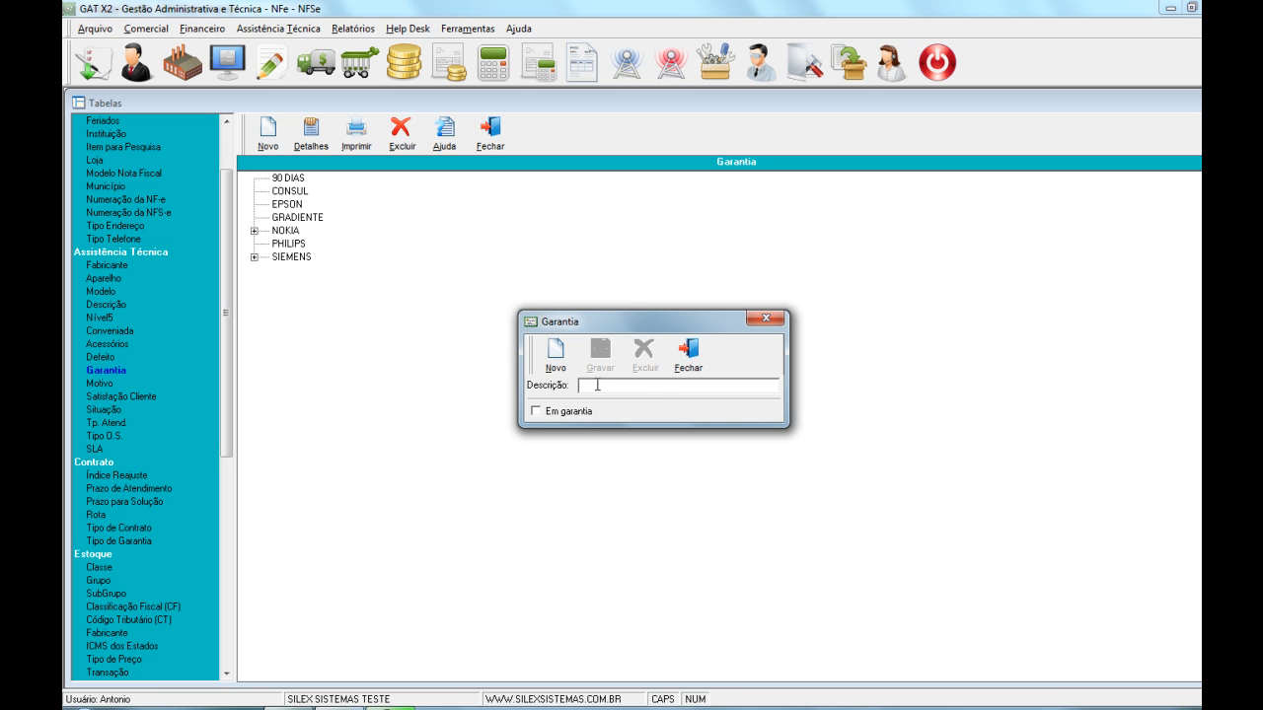
{"action": "type", "text": "EM GARANTIA"}
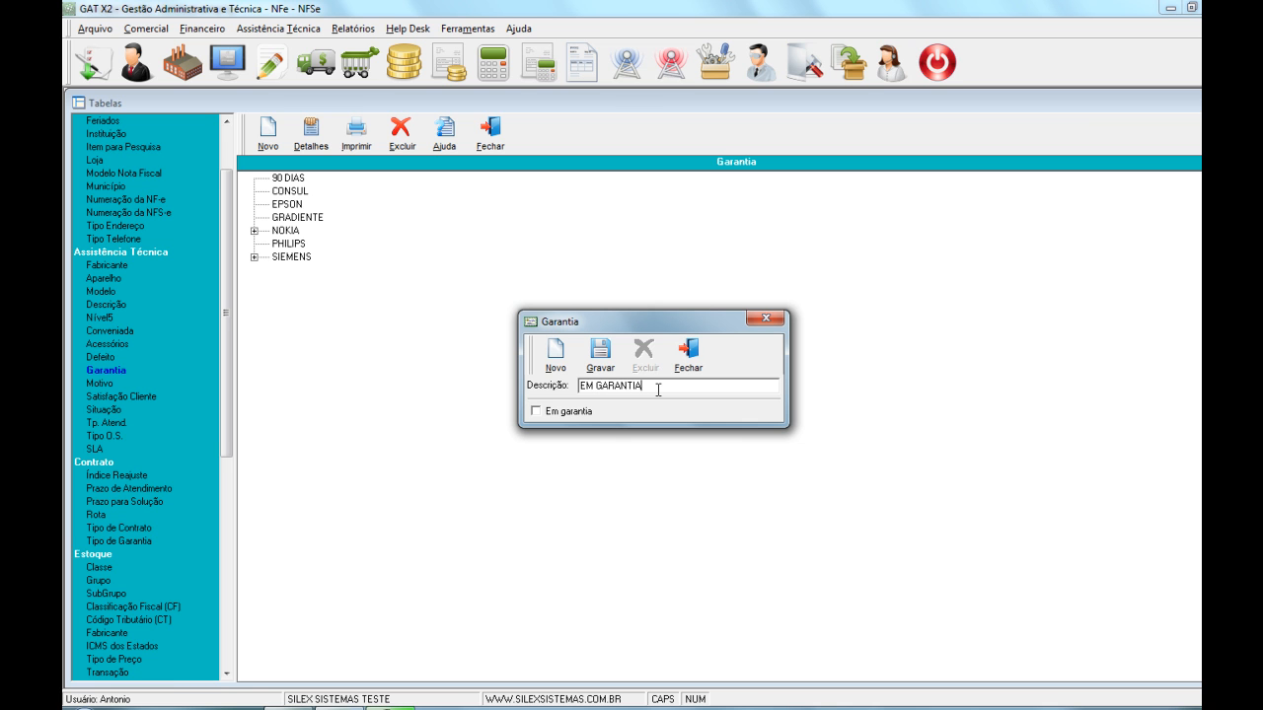
{"action": "left_click", "coordinate": [570, 413]}
{"action": "left_click", "coordinate": [597, 357]}
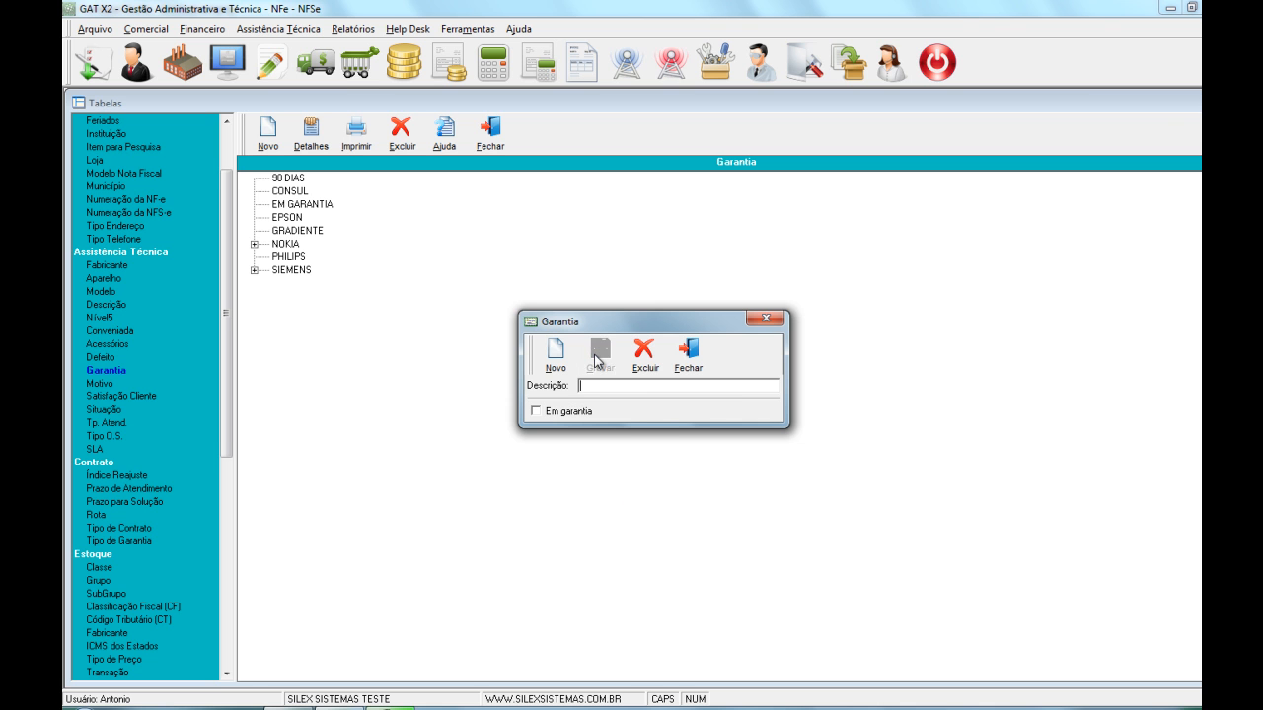
{"action": "left_click", "coordinate": [690, 358]}
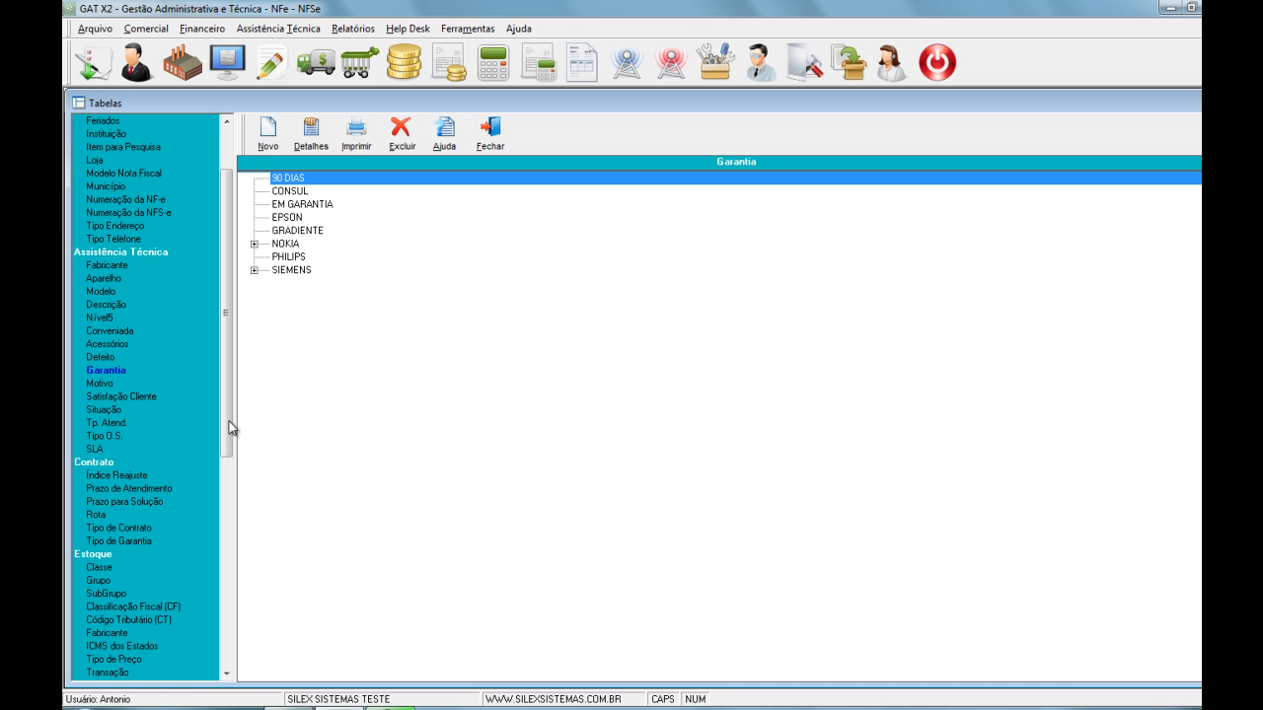
Start a new record in the Situação table with the description ORCAMENTO ENVIADO
{"action": "left_click", "coordinate": [127, 397]}
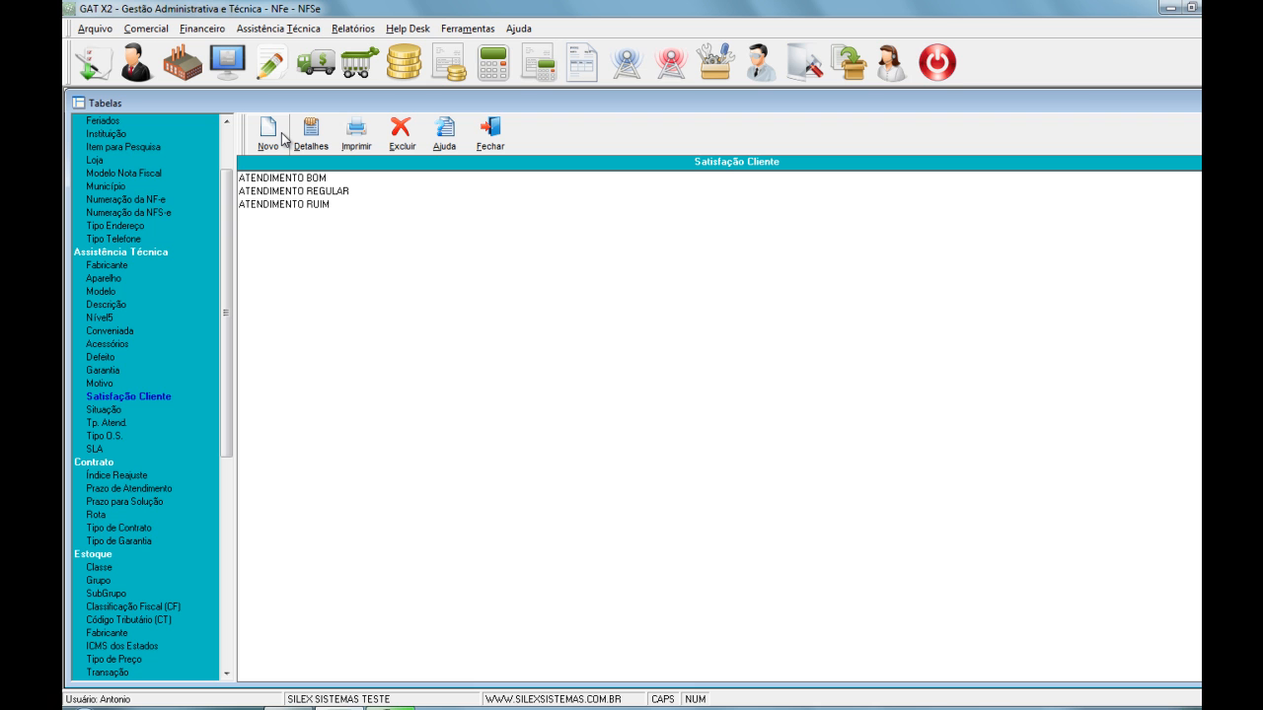
{"action": "left_click", "coordinate": [106, 412]}
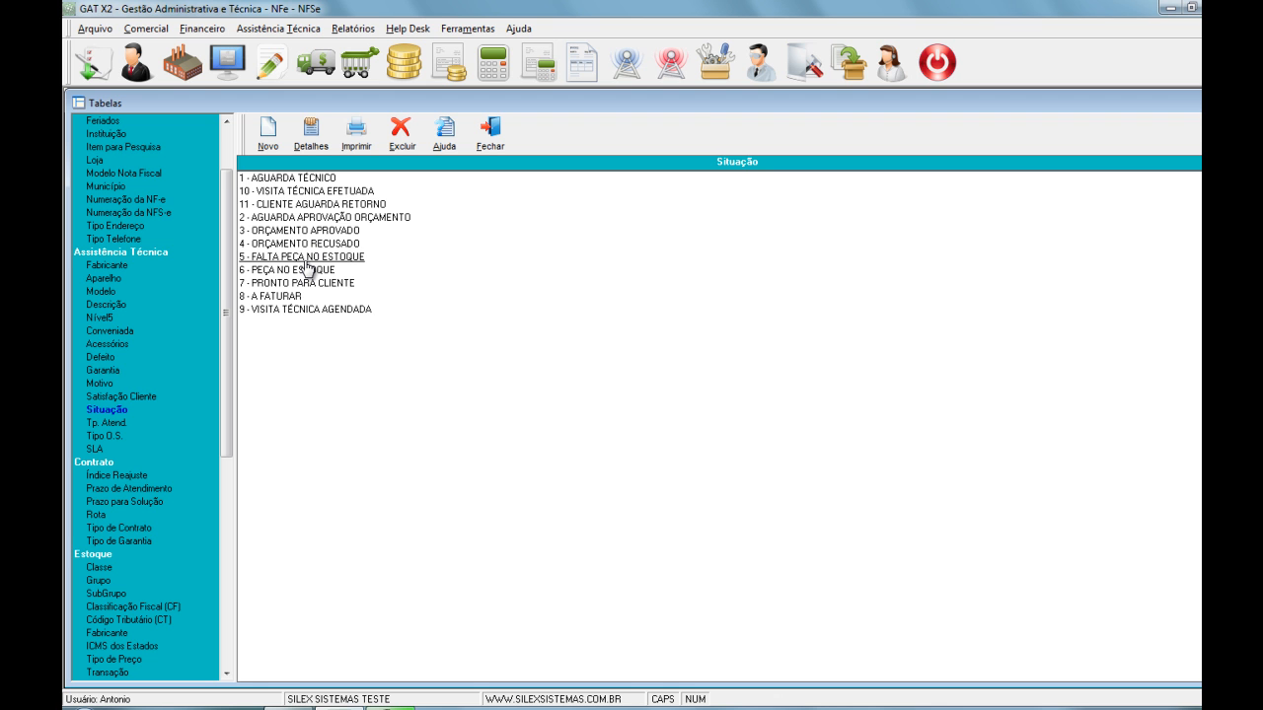
{"action": "left_click", "coordinate": [267, 129]}
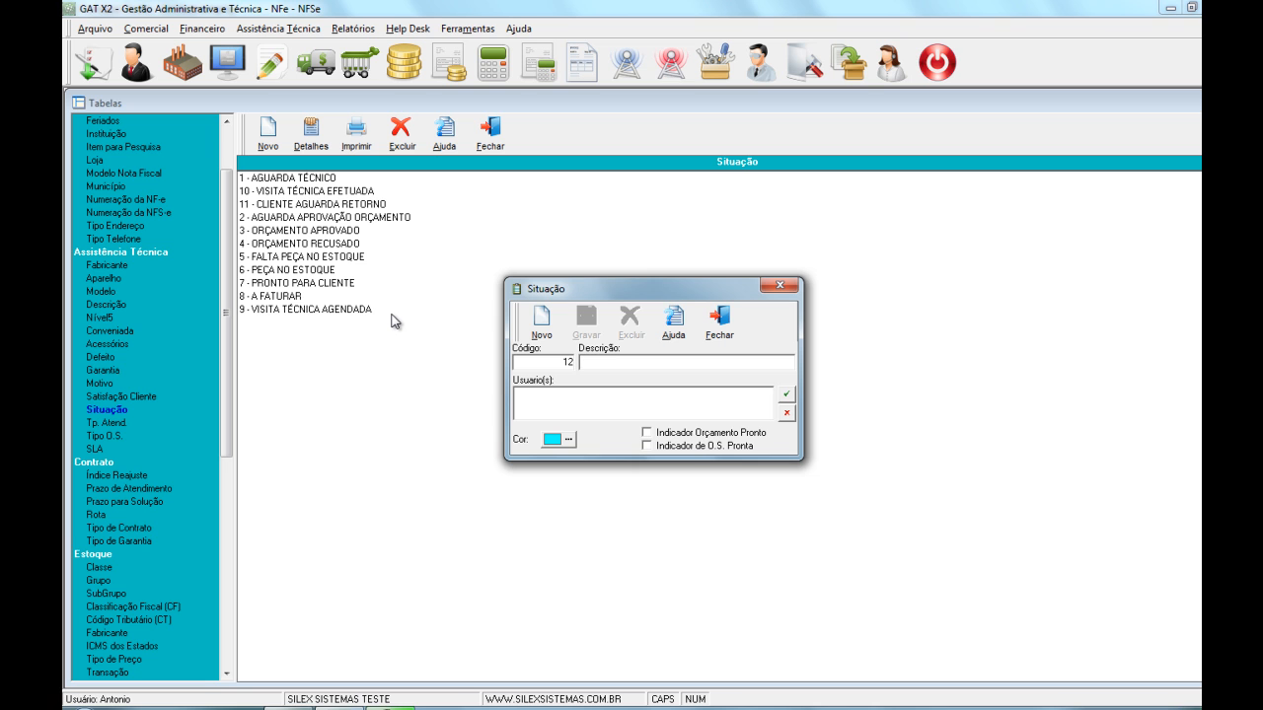
{"action": "type", "text": "ORCAMENTO"}
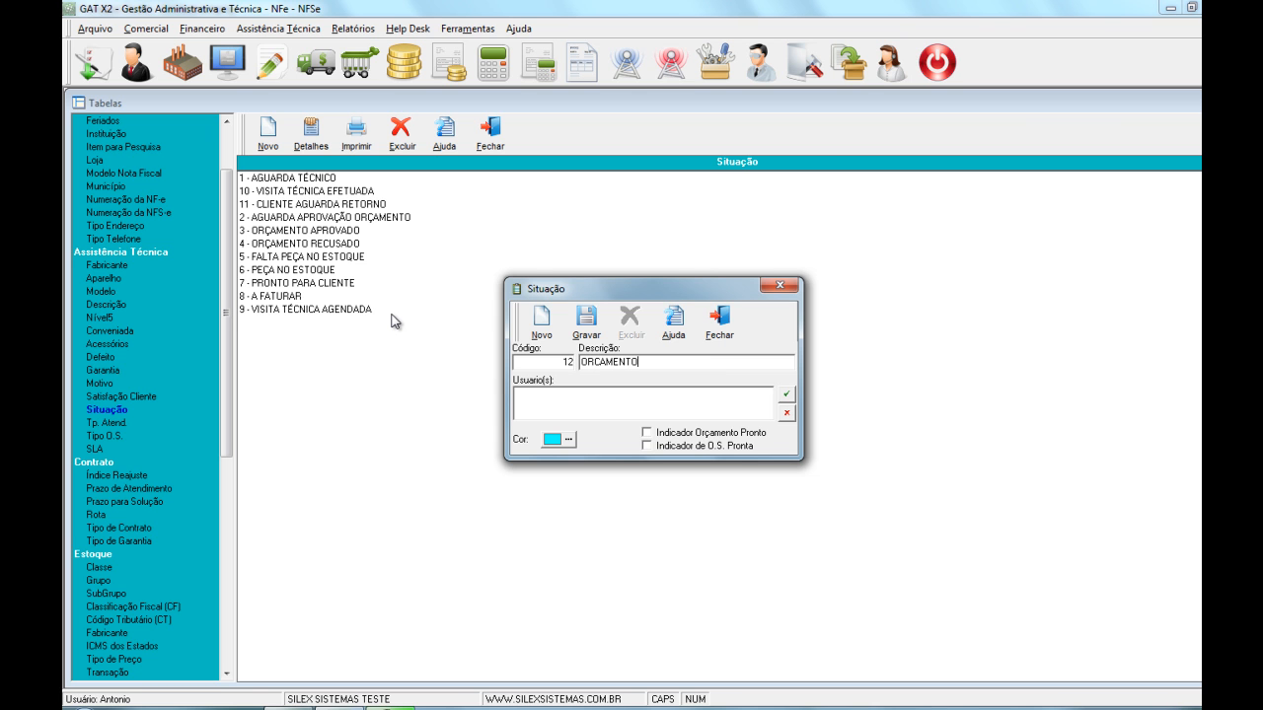
{"action": "type", "text": " ENVIADO"}
Assign all available users to the ORCAMENTO ENVIADO situation
{"action": "left_click", "coordinate": [788, 396]}
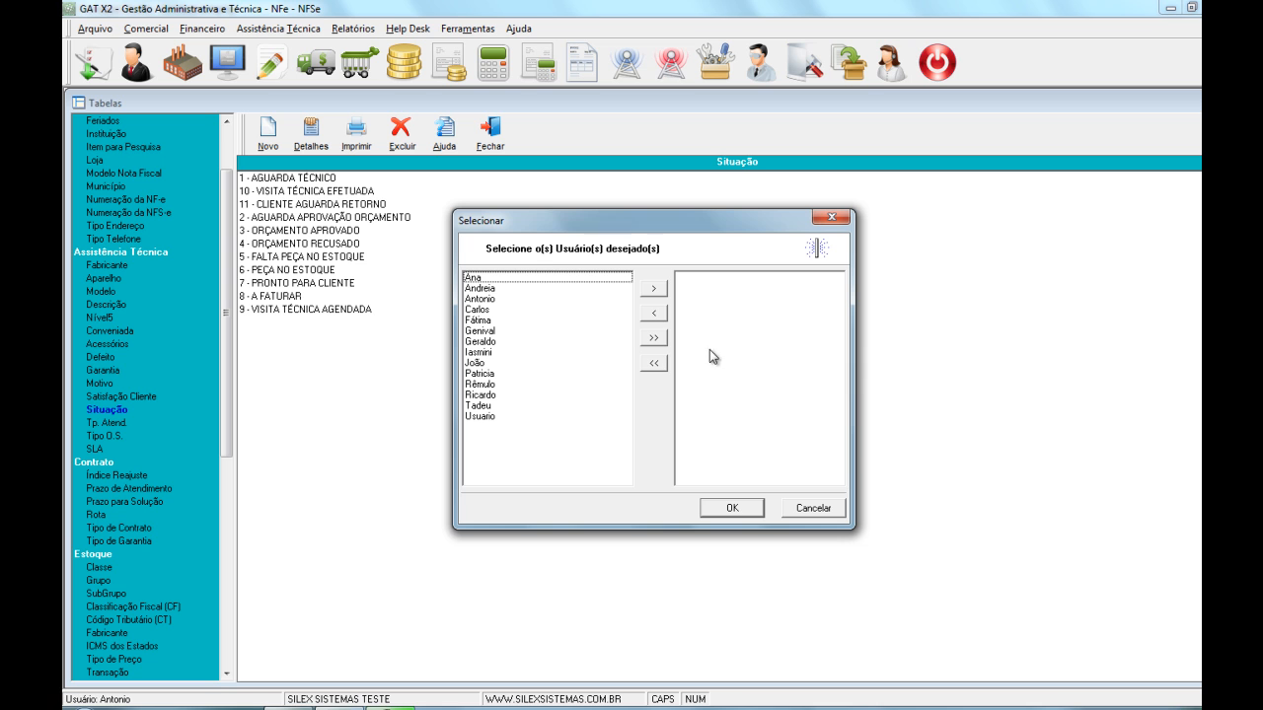
{"action": "left_click", "coordinate": [655, 339]}
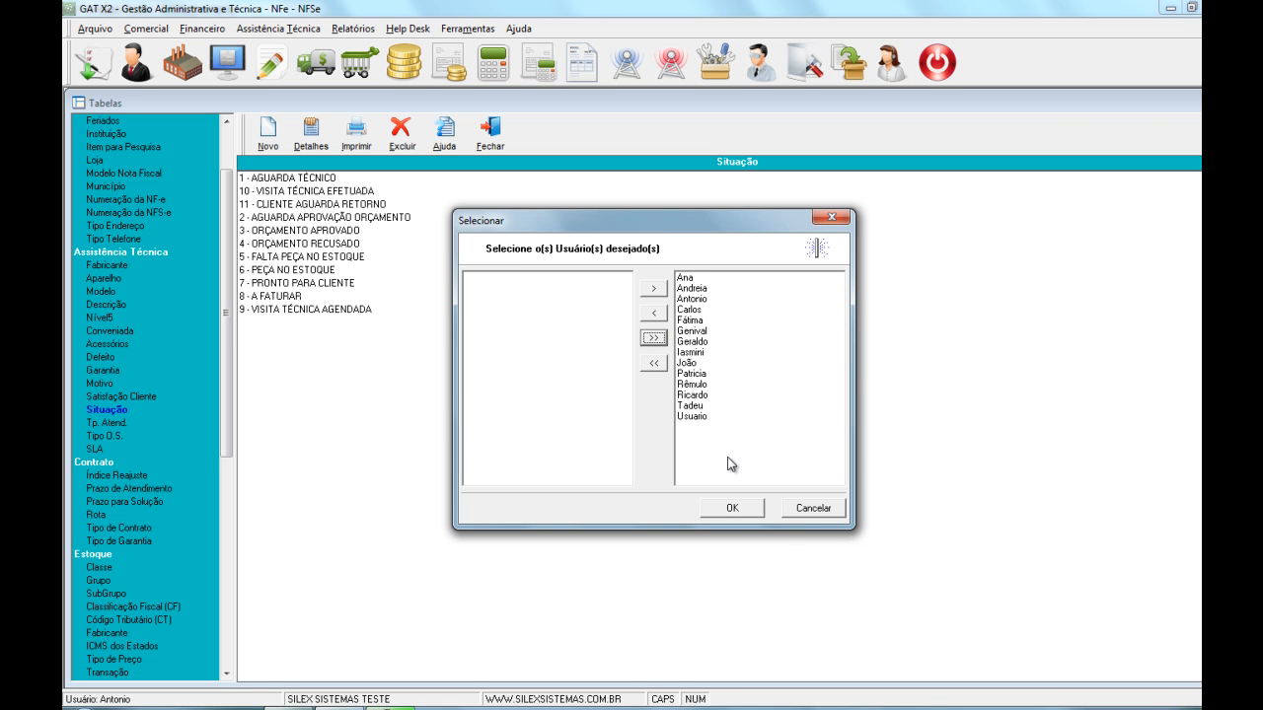
{"action": "left_click", "coordinate": [732, 509]}
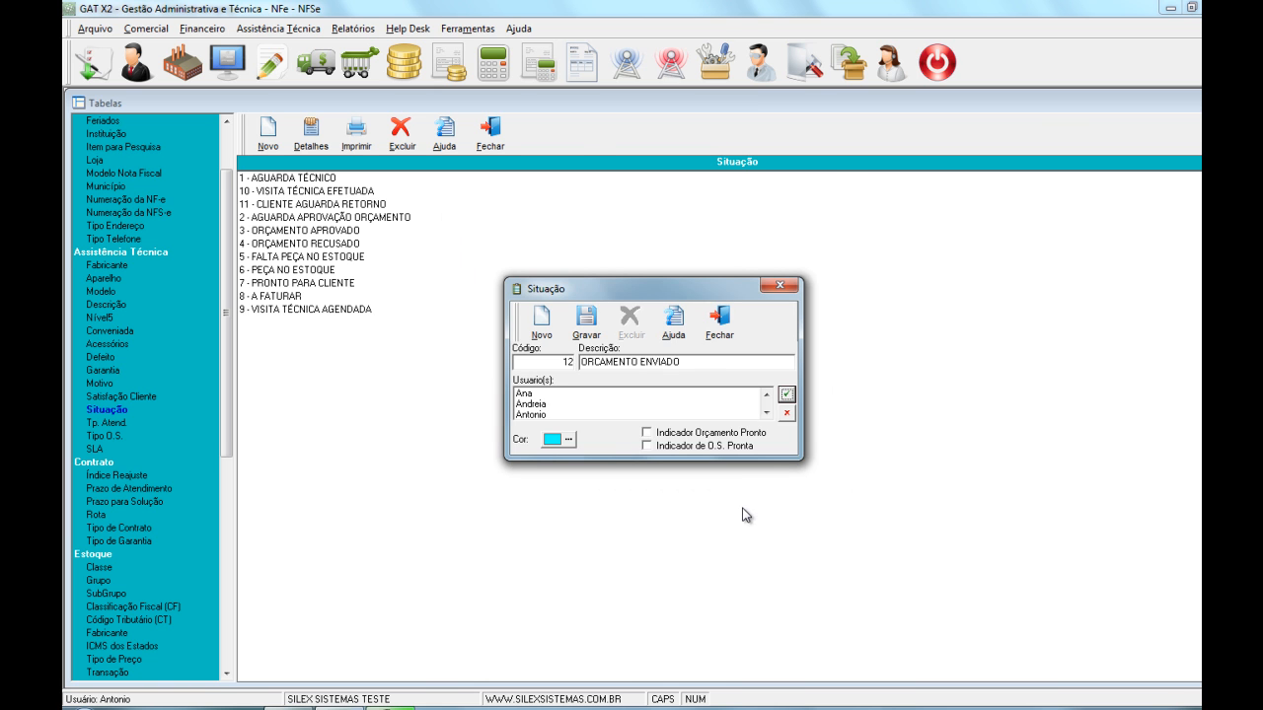
Set the ORCAMENTO ENVIADO situation's colour to light pink, save the record and close the form
{"action": "left_click", "coordinate": [553, 443]}
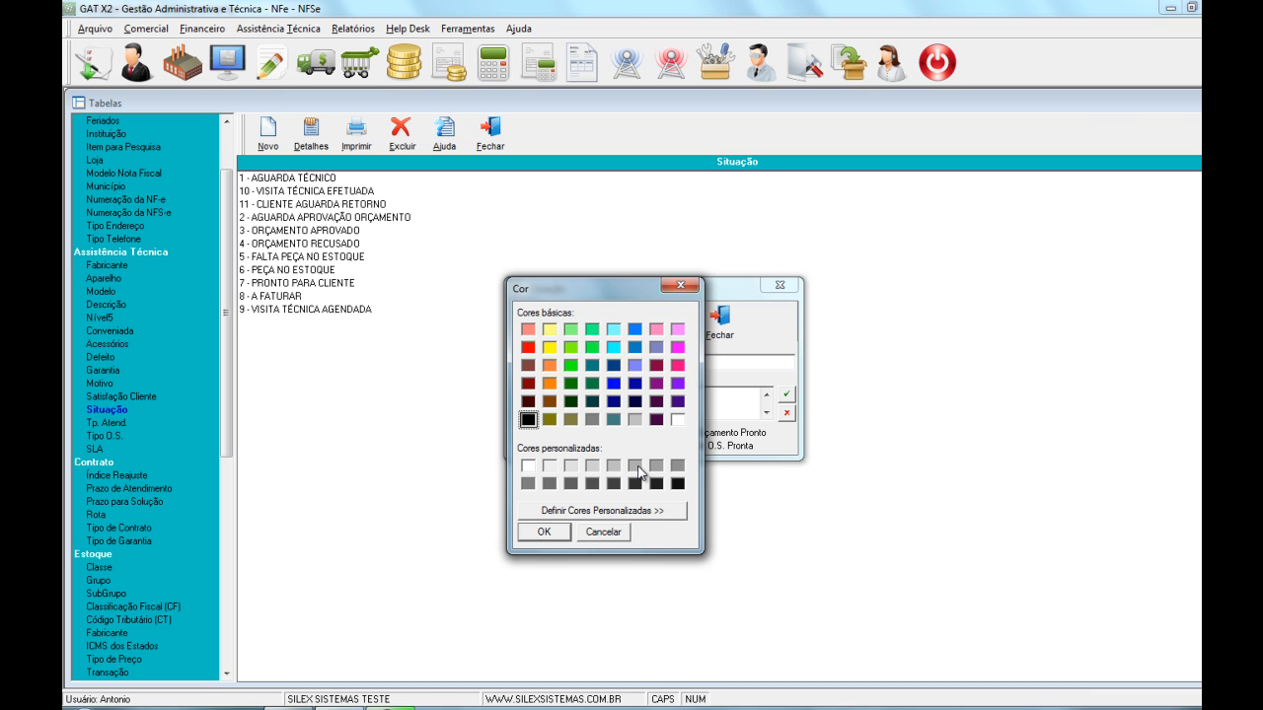
{"action": "left_click", "coordinate": [678, 331]}
{"action": "left_click", "coordinate": [543, 533]}
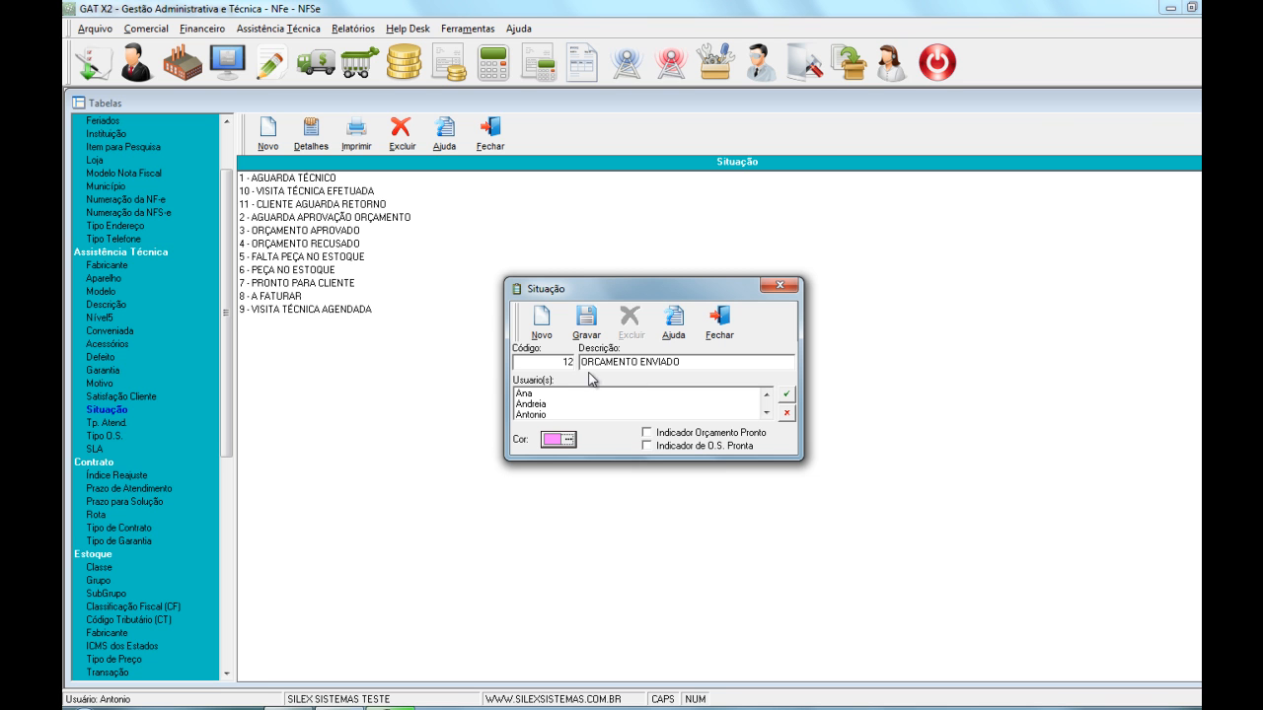
{"action": "left_click", "coordinate": [587, 333]}
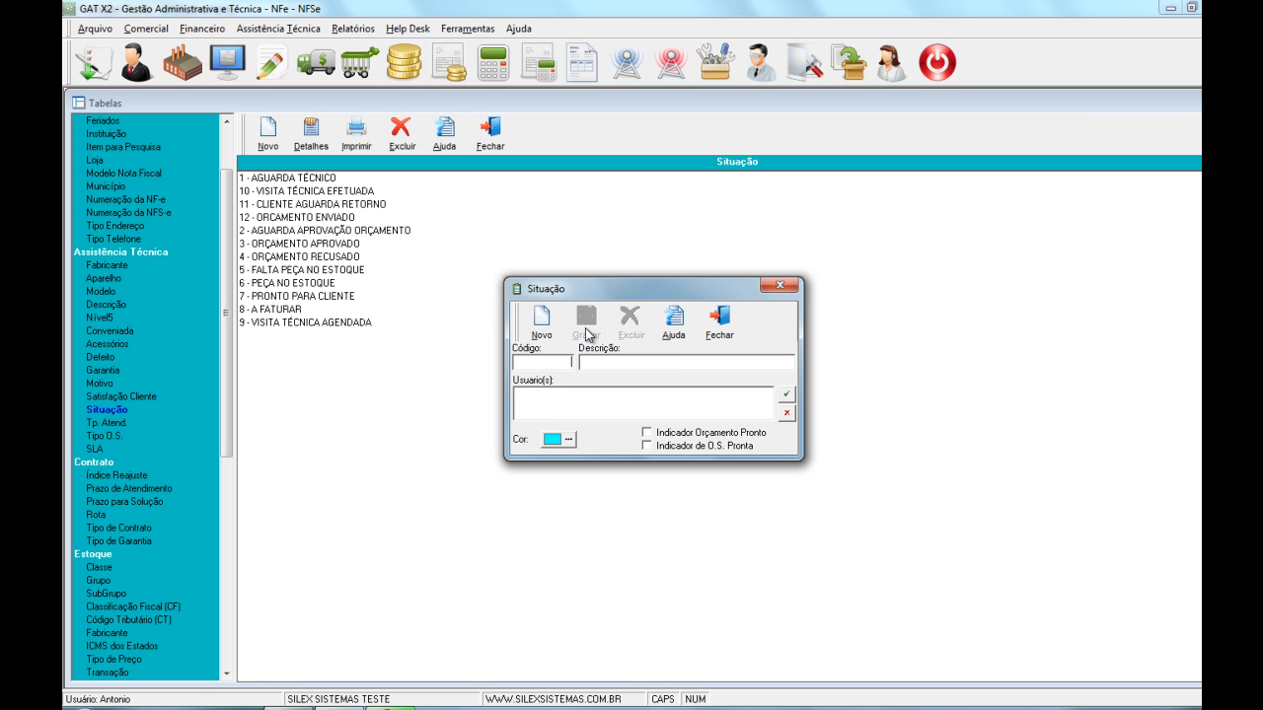
{"action": "left_click", "coordinate": [733, 338]}
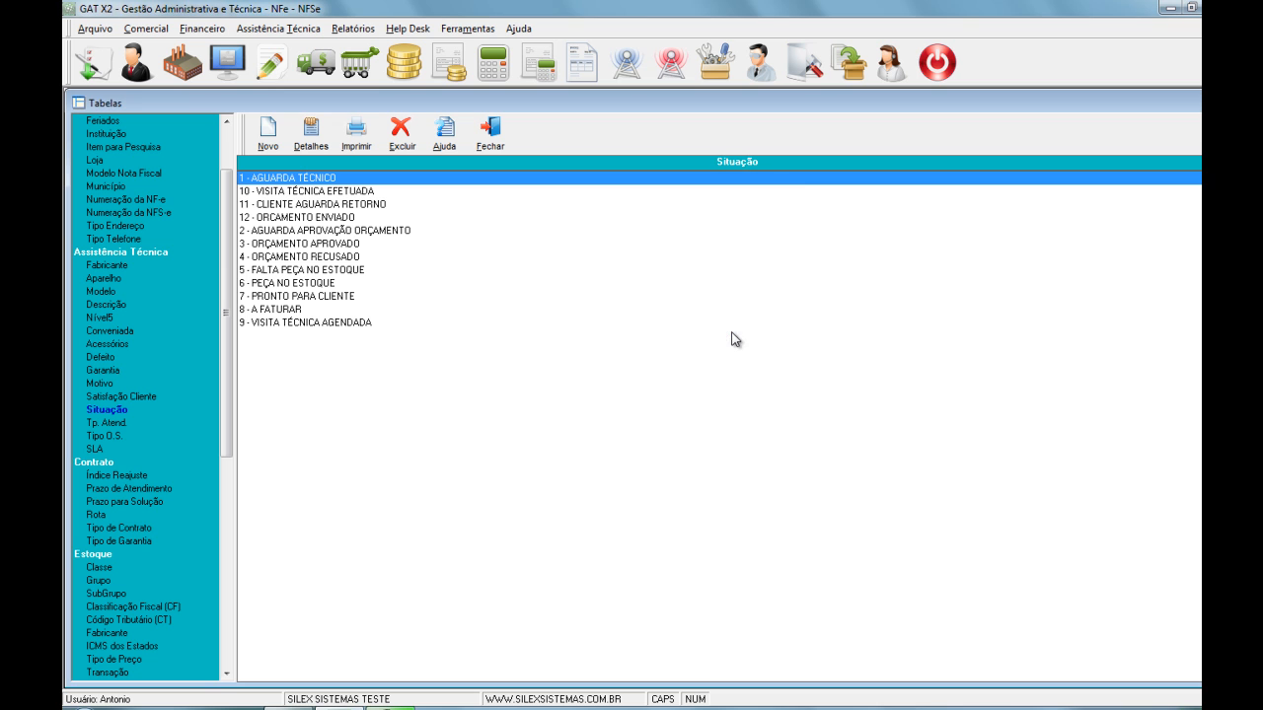
Examine the VISITA TÉCNICA EFETUADA situation and its user assignment, and close the record without changes
{"action": "left_click", "coordinate": [345, 296]}
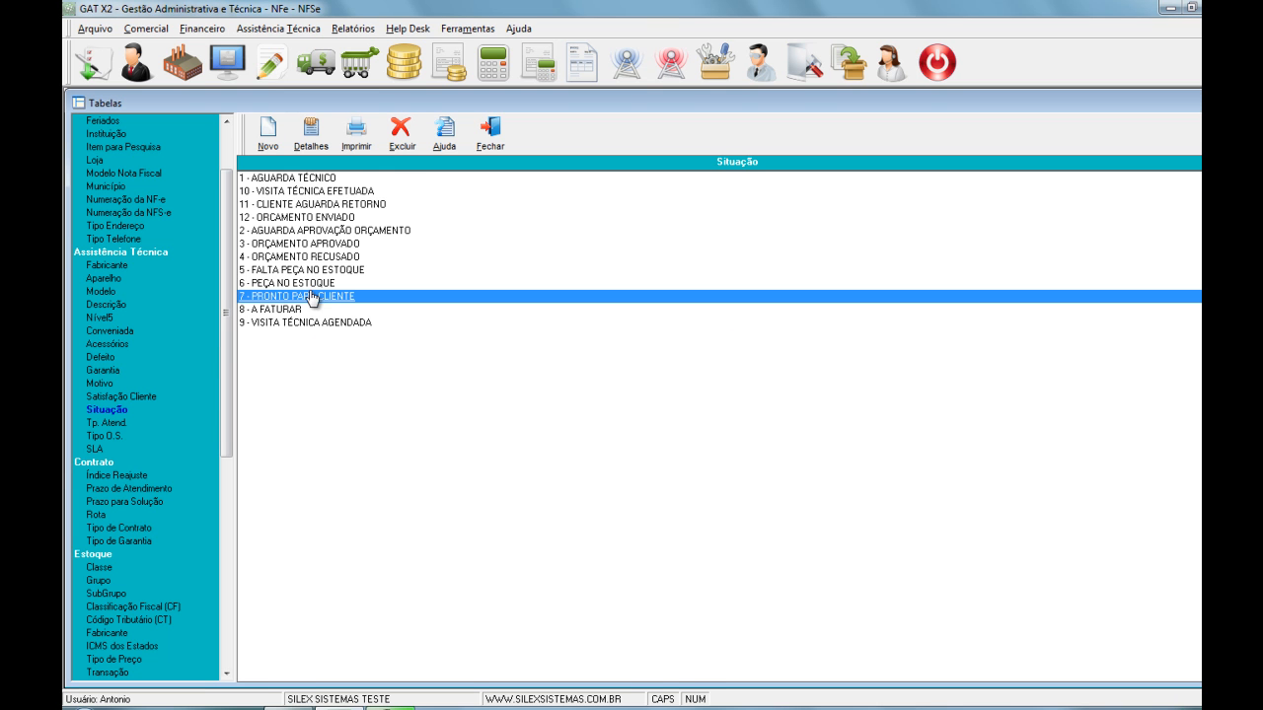
{"action": "double_click", "coordinate": [341, 191]}
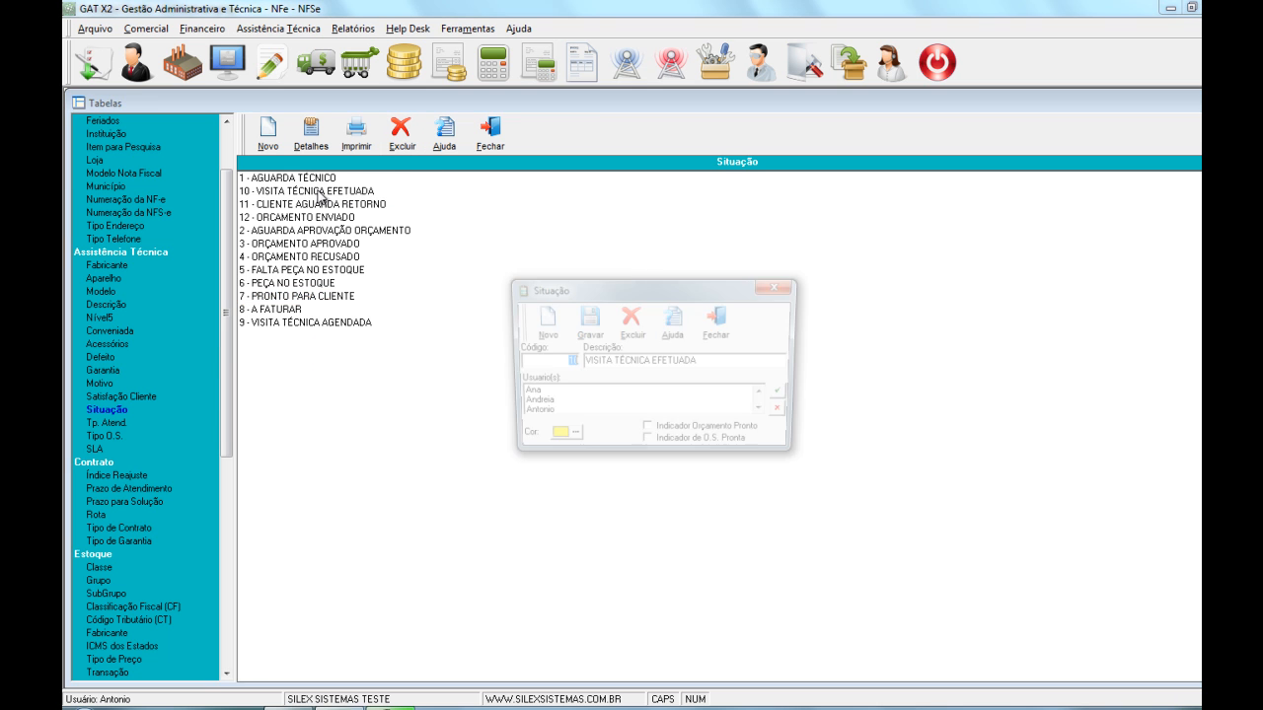
{"action": "left_click", "coordinate": [787, 394]}
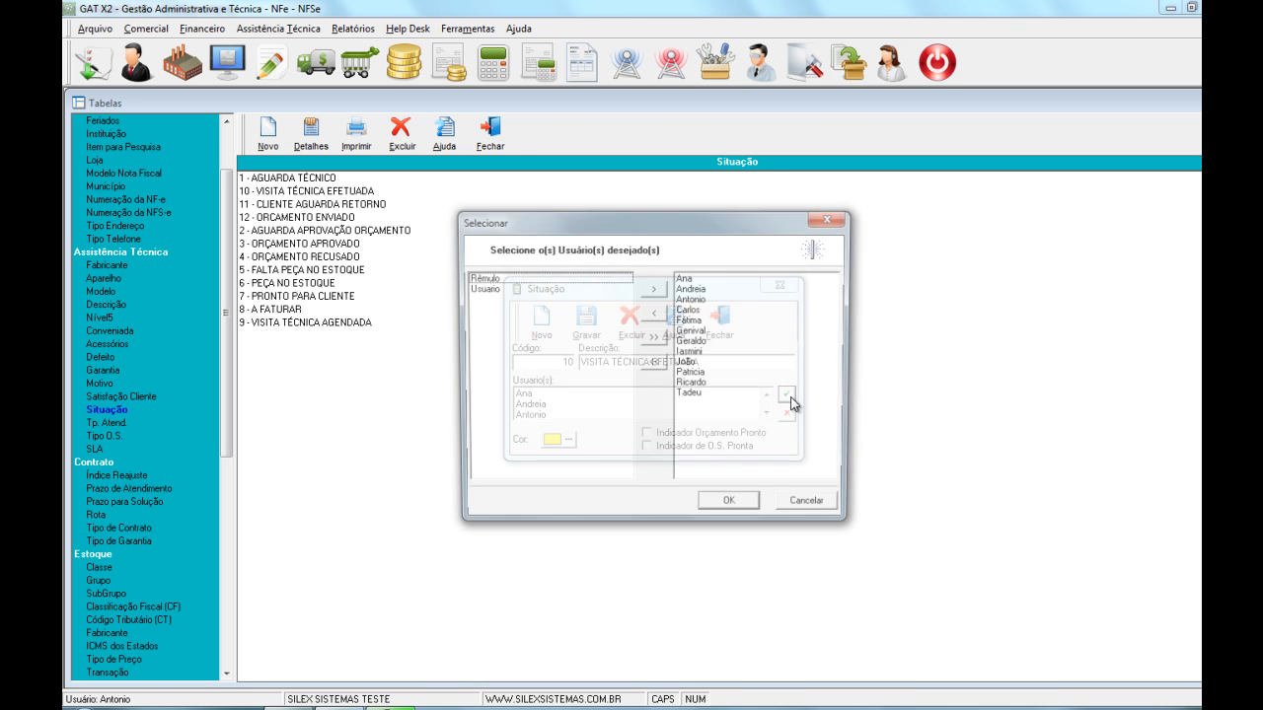
{"action": "left_click", "coordinate": [833, 217]}
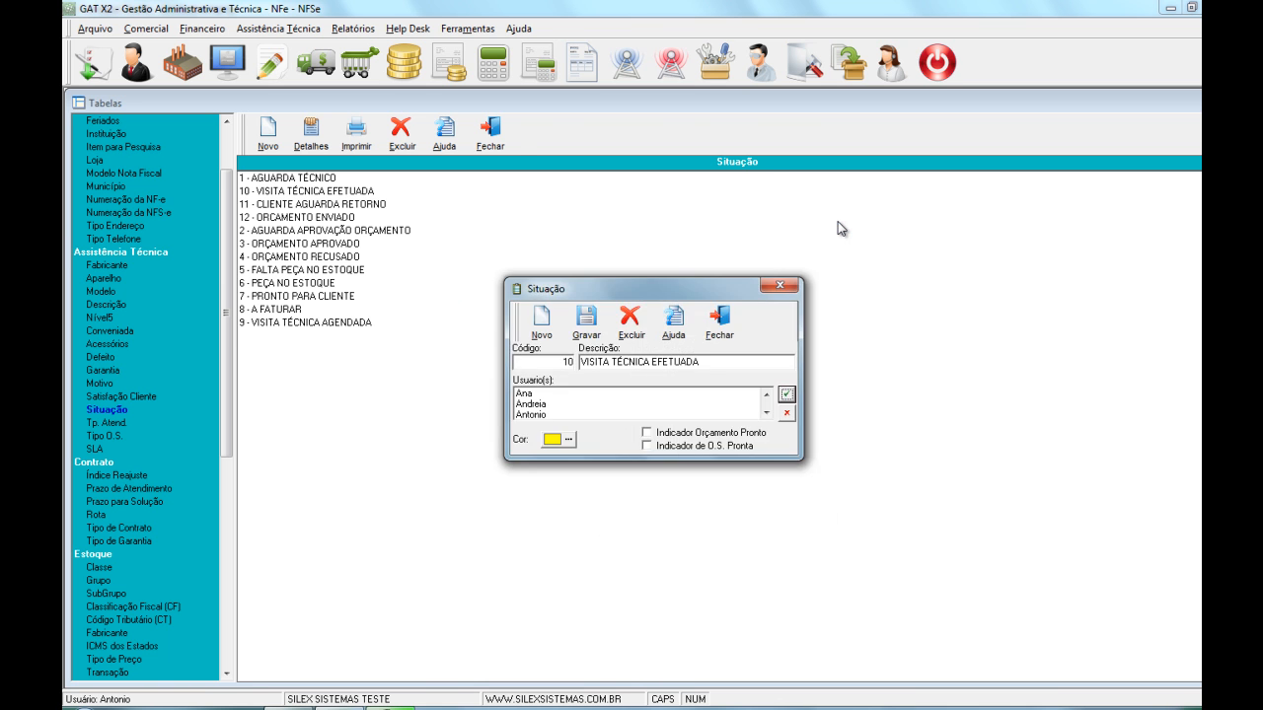
{"action": "left_click", "coordinate": [733, 329]}
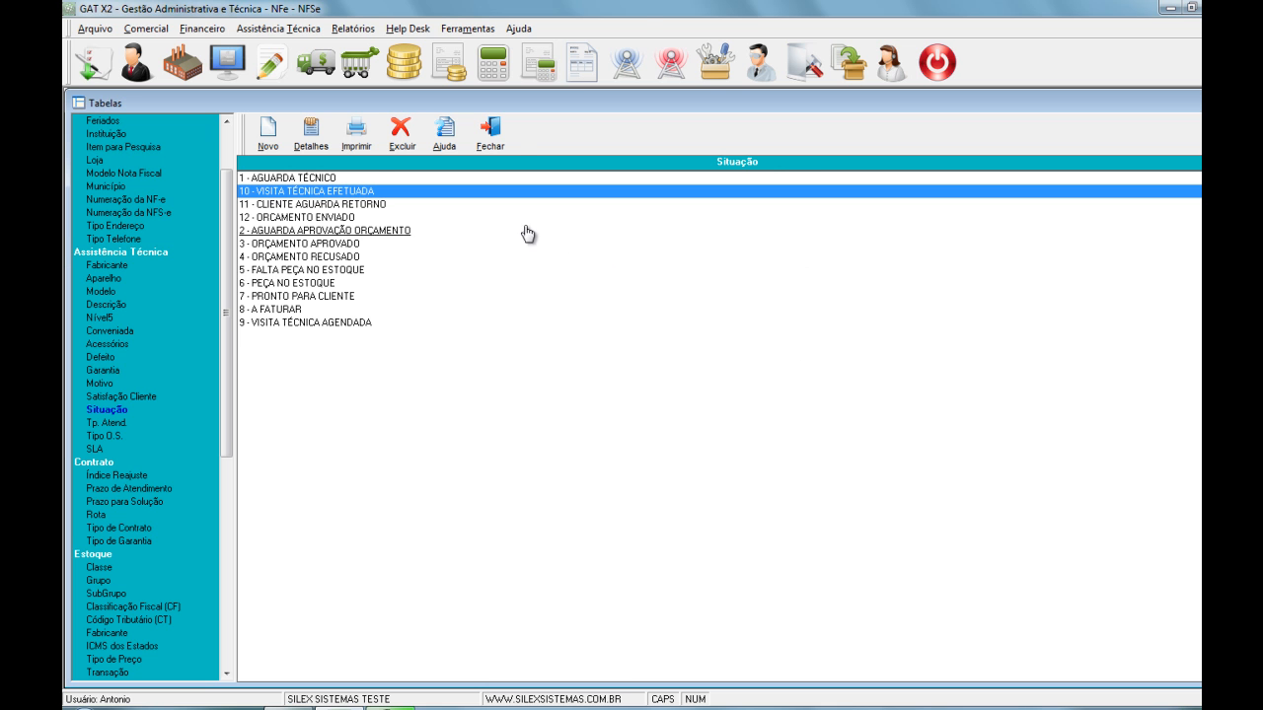
Examine the Tp. Atend. table, and the report file selection in a blank Tipo O.S. record
{"action": "left_click", "coordinate": [107, 423]}
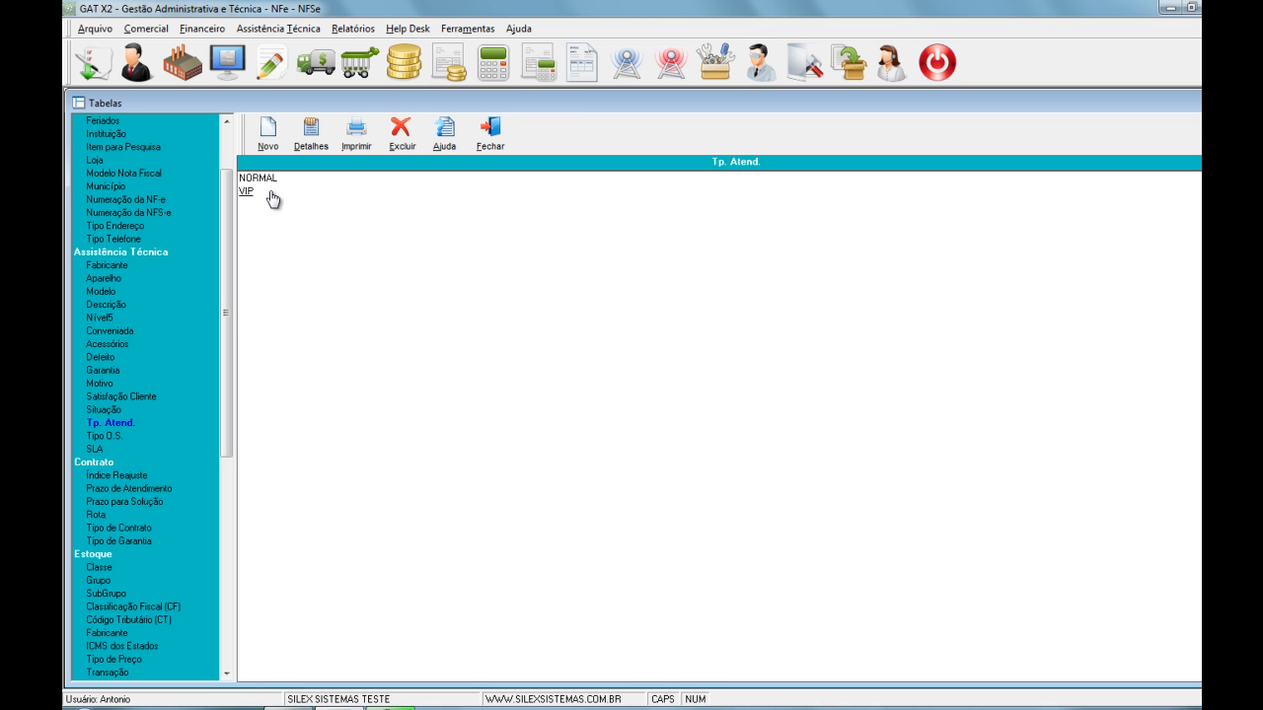
{"action": "left_click", "coordinate": [108, 436]}
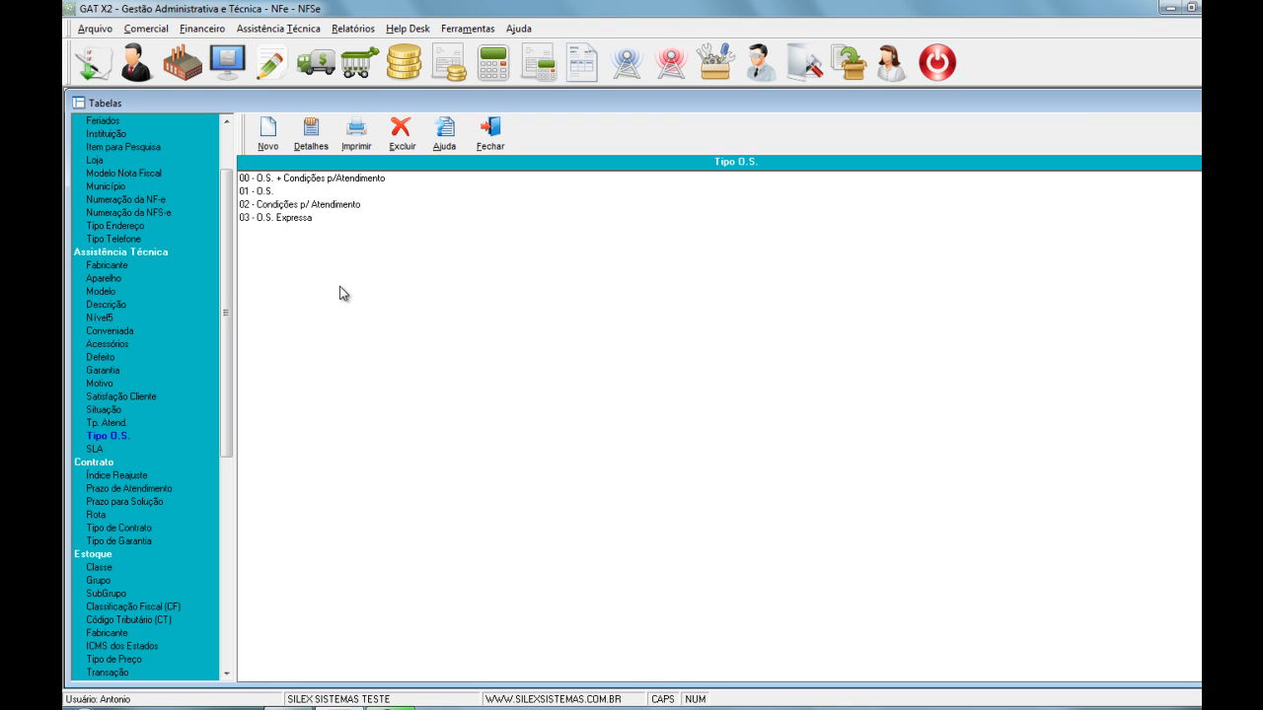
{"action": "left_click", "coordinate": [267, 131]}
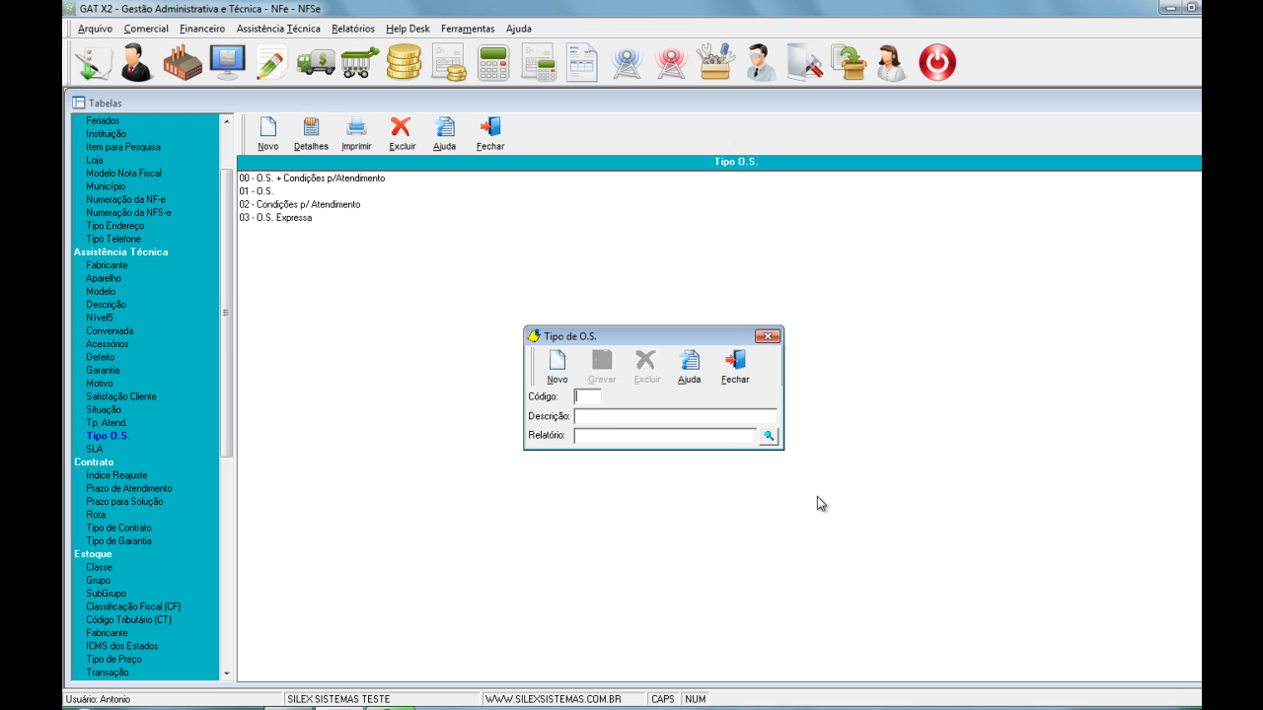
{"action": "left_click", "coordinate": [767, 436]}
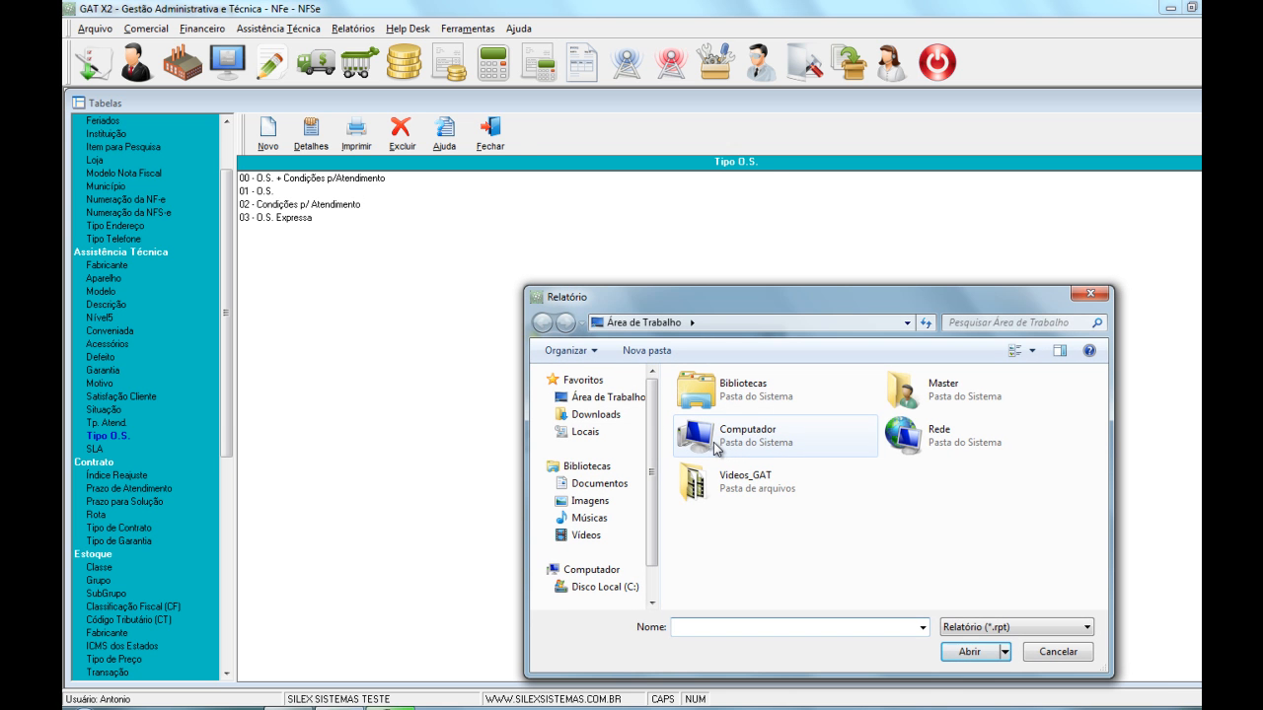
{"action": "left_click", "coordinate": [1090, 293]}
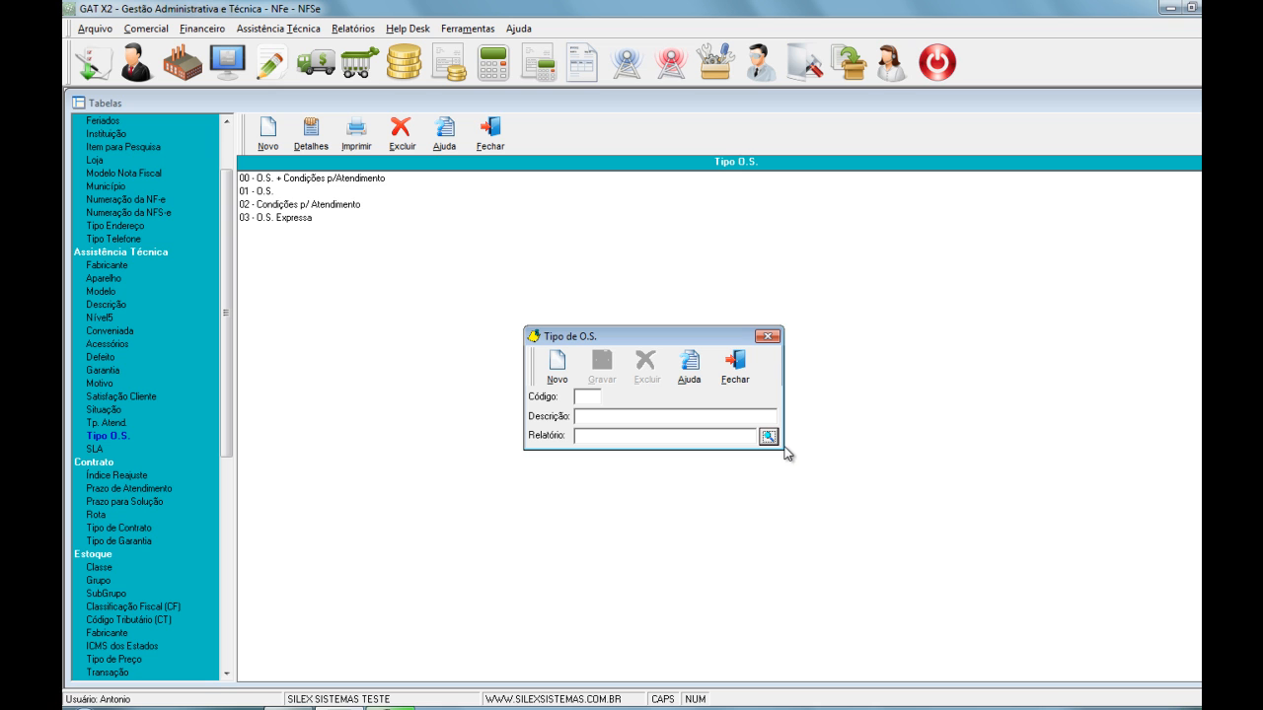
{"action": "left_click", "coordinate": [749, 375]}
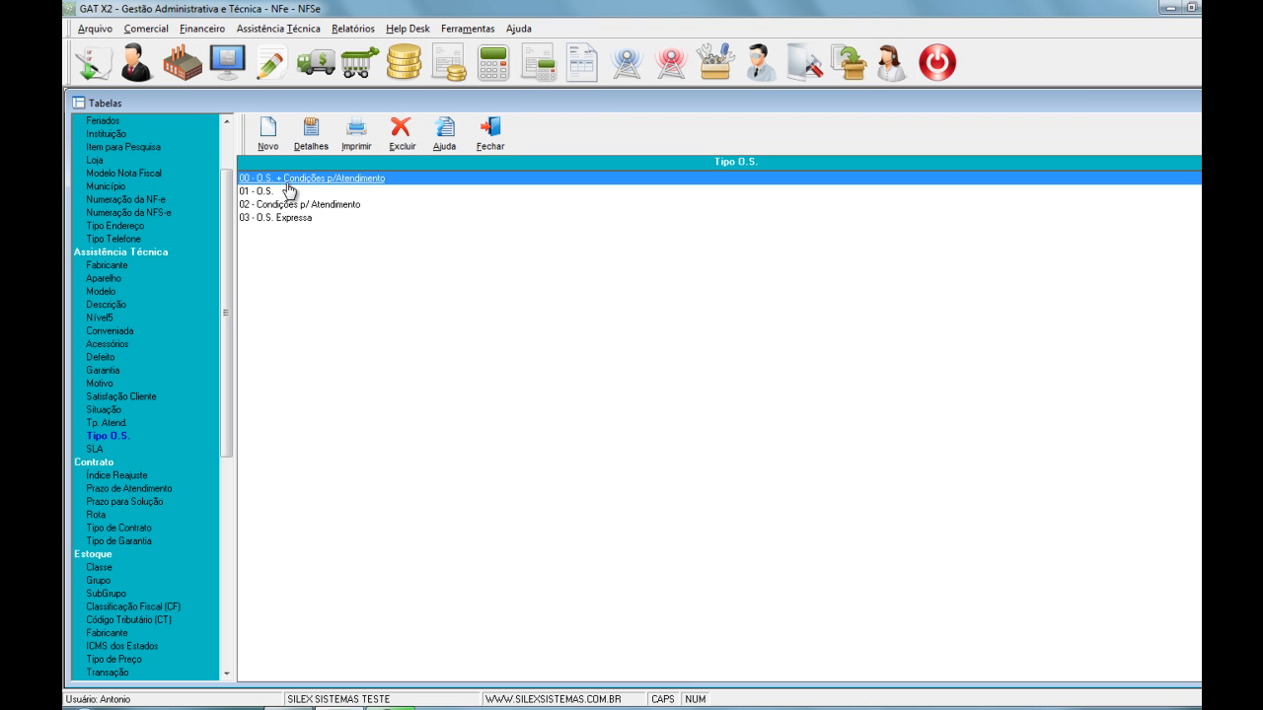
Add two records to the Tipo O.S. table, code 4 EXTERNA and code 5 INTERNA, and close the form
{"action": "left_click", "coordinate": [269, 134]}
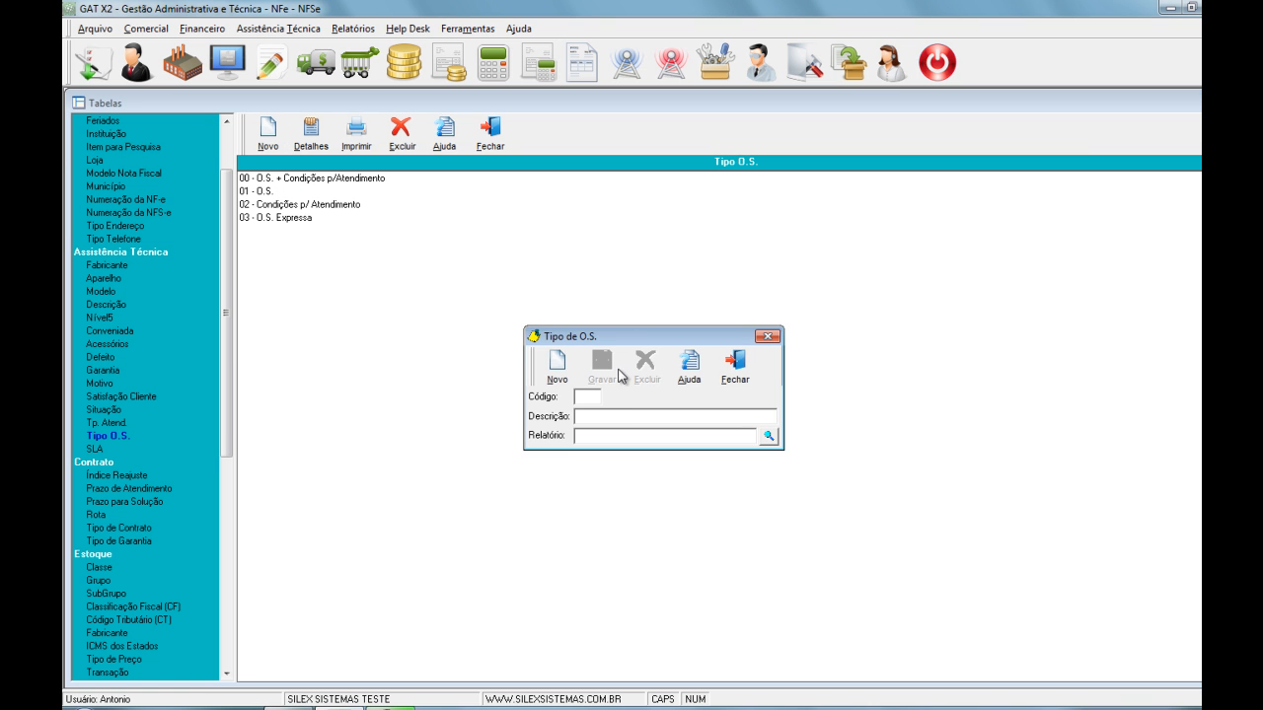
{"action": "type", "text": "4"}
{"action": "type", "text": "EXTERNA"}
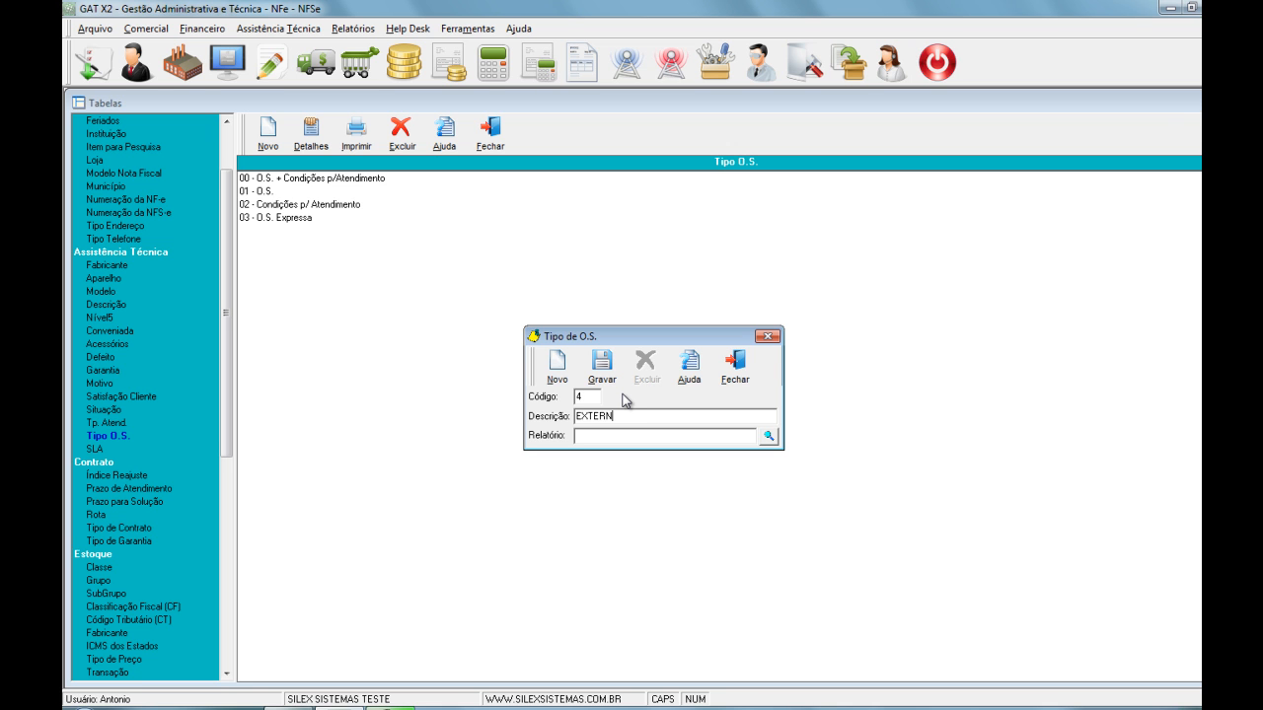
{"action": "left_click", "coordinate": [602, 363]}
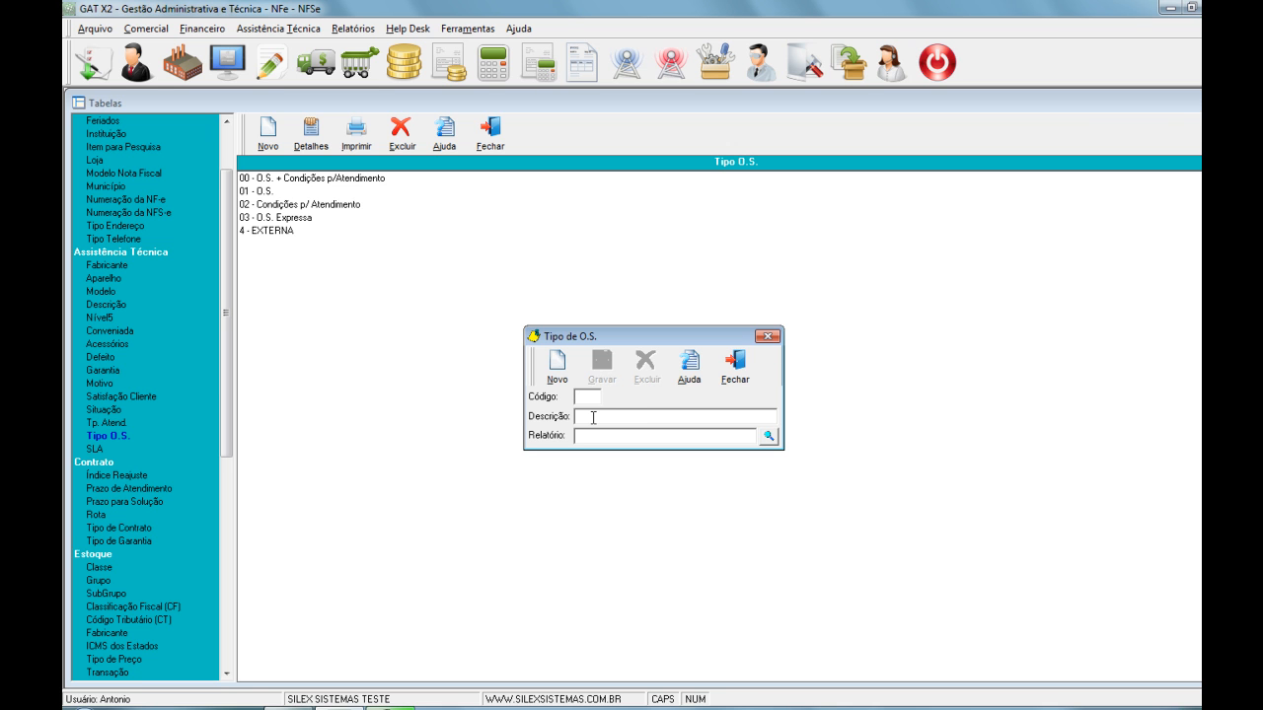
{"action": "type", "text": "INTERNA"}
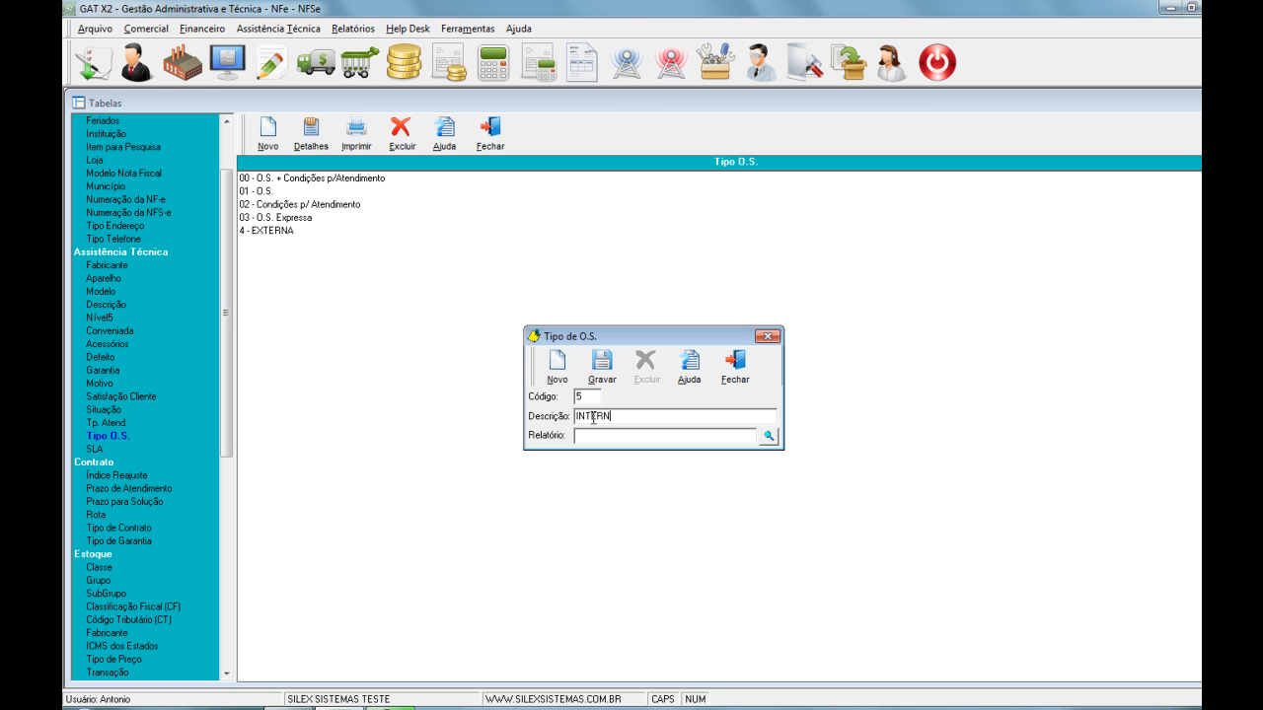
{"action": "left_click", "coordinate": [600, 371]}
{"action": "left_click", "coordinate": [740, 375]}
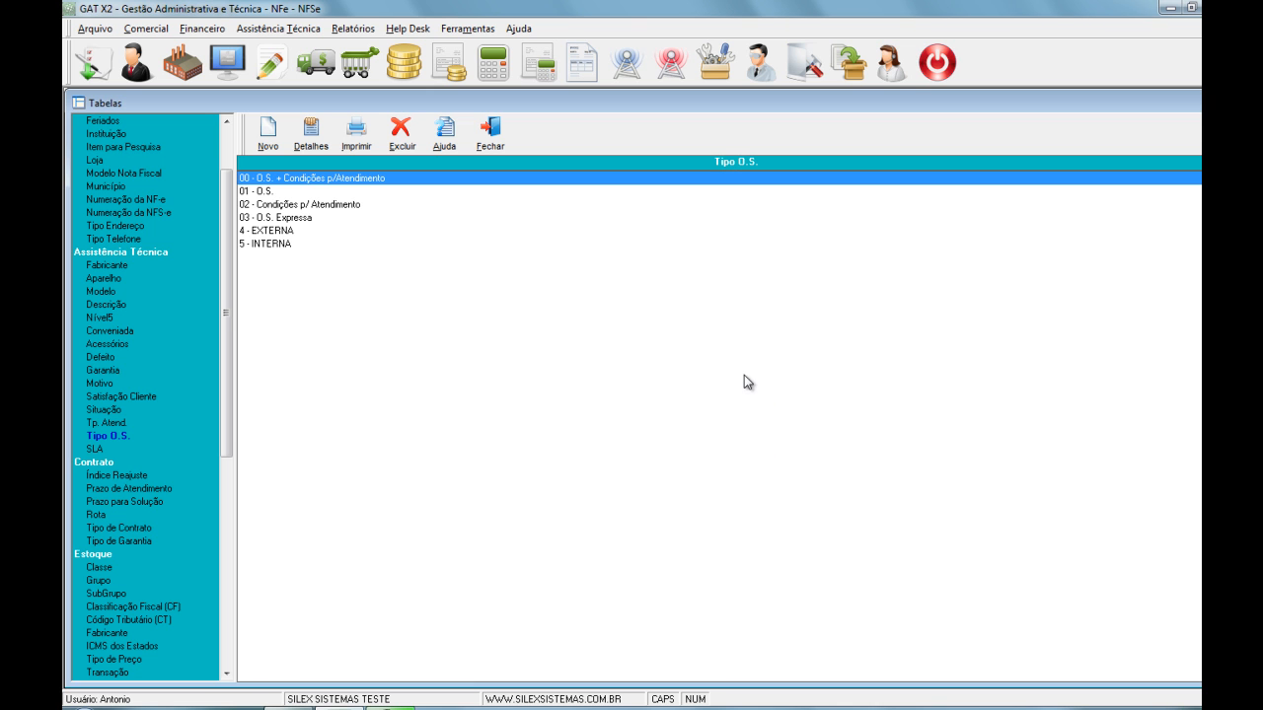
Start a new record in the SLA table with the description 24 HORAS and a service time of 1 day
{"action": "left_click", "coordinate": [95, 450]}
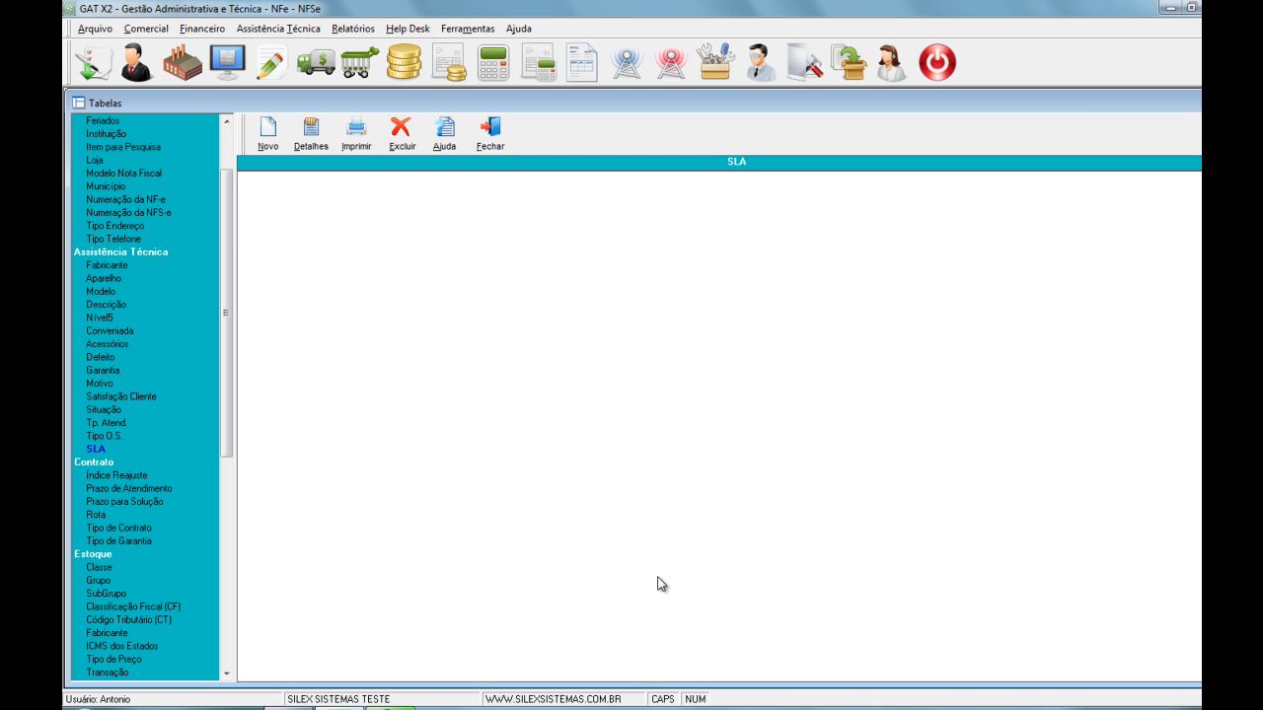
{"action": "left_click", "coordinate": [268, 128]}
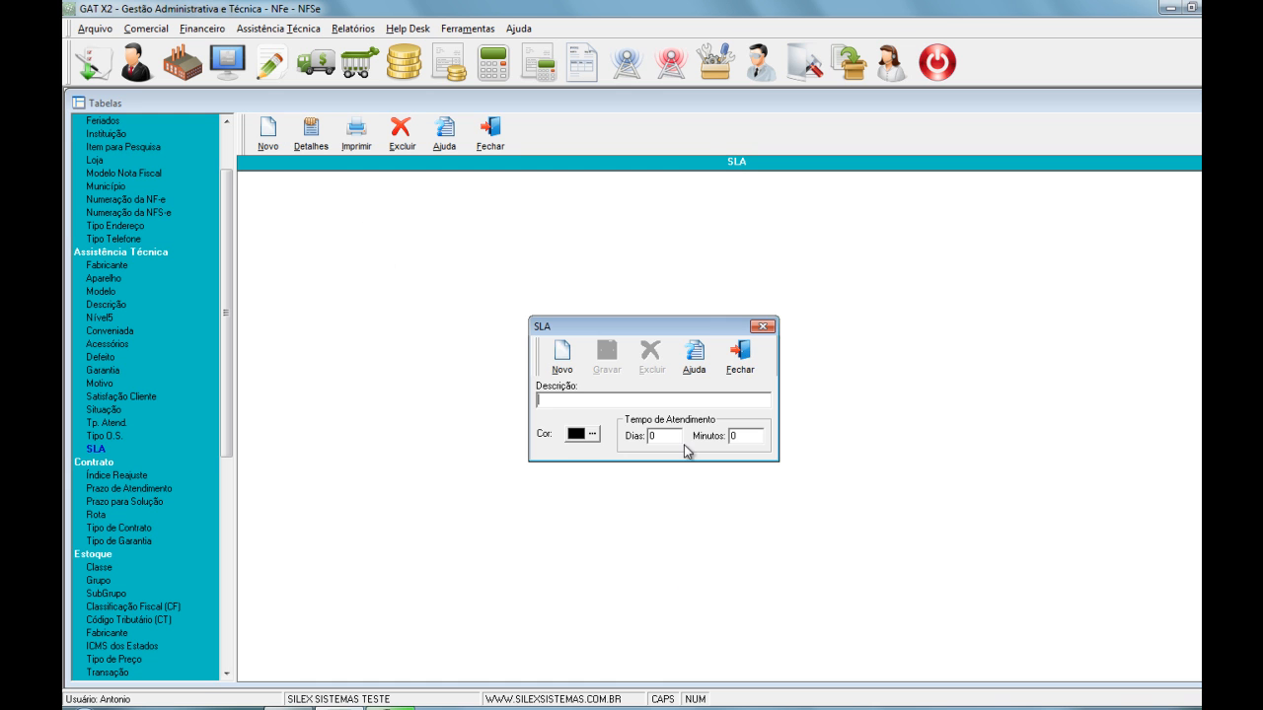
{"action": "type", "text": "05 HORAS"}
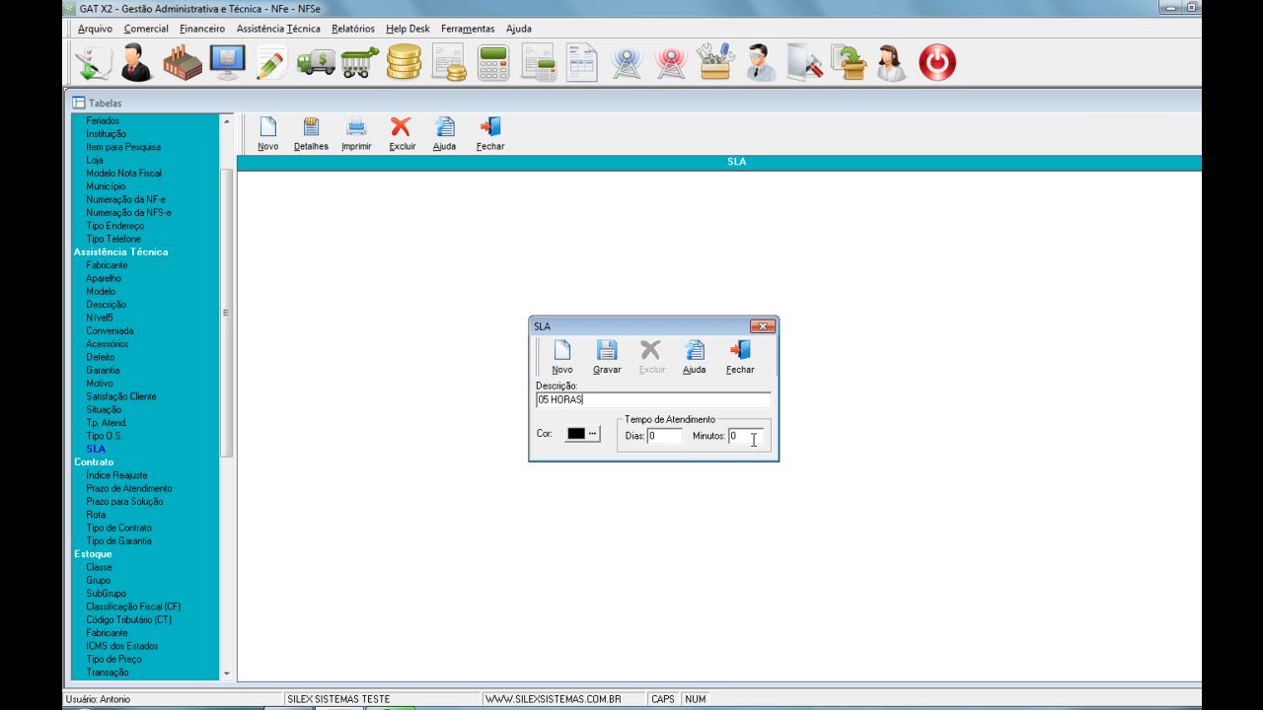
{"action": "left_click_drag", "start_coordinate": [592, 399], "coordinate": [256, 397]}
{"action": "type", "text": "24 HORAS"}
{"action": "double_click", "coordinate": [675, 439]}
{"action": "type", "text": "1"}
Give the 24 HORAS SLA a light yellow colour, save the record, and close the form and the Tabelas window
{"action": "left_click", "coordinate": [592, 434]}
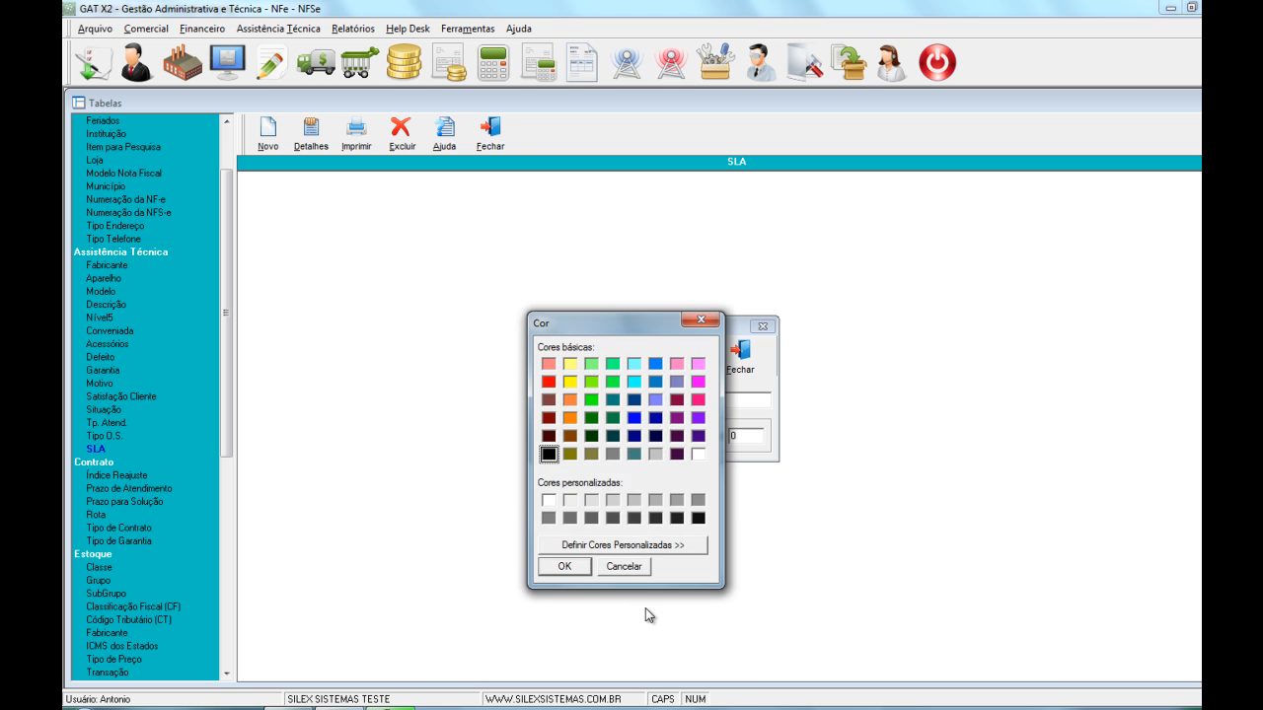
{"action": "left_click", "coordinate": [570, 364]}
{"action": "left_click", "coordinate": [565, 567]}
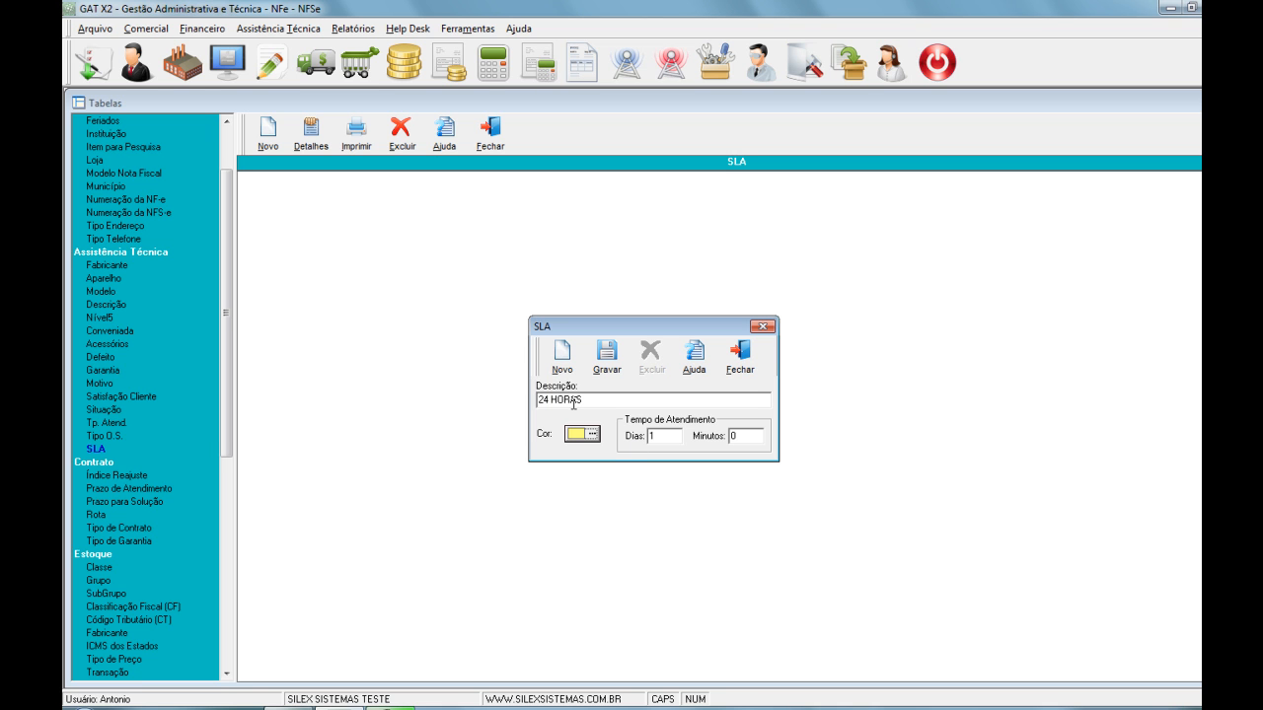
{"action": "left_click", "coordinate": [606, 355]}
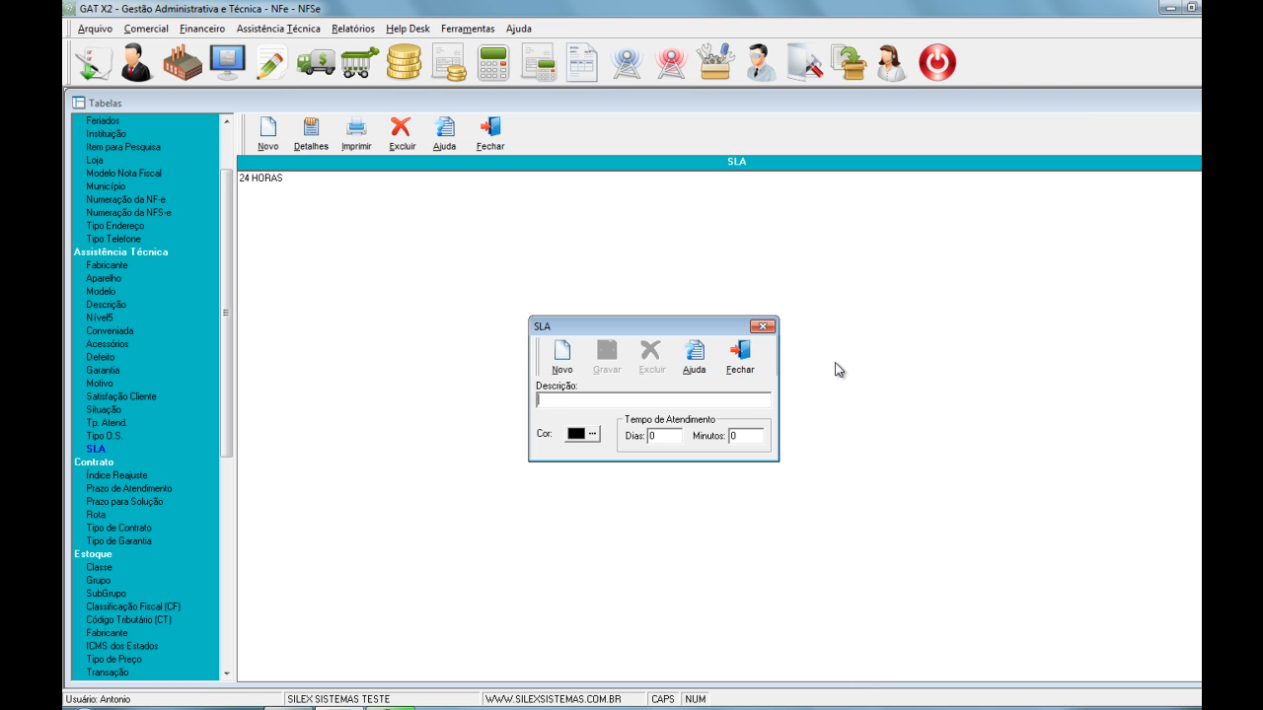
{"action": "left_click", "coordinate": [740, 358]}
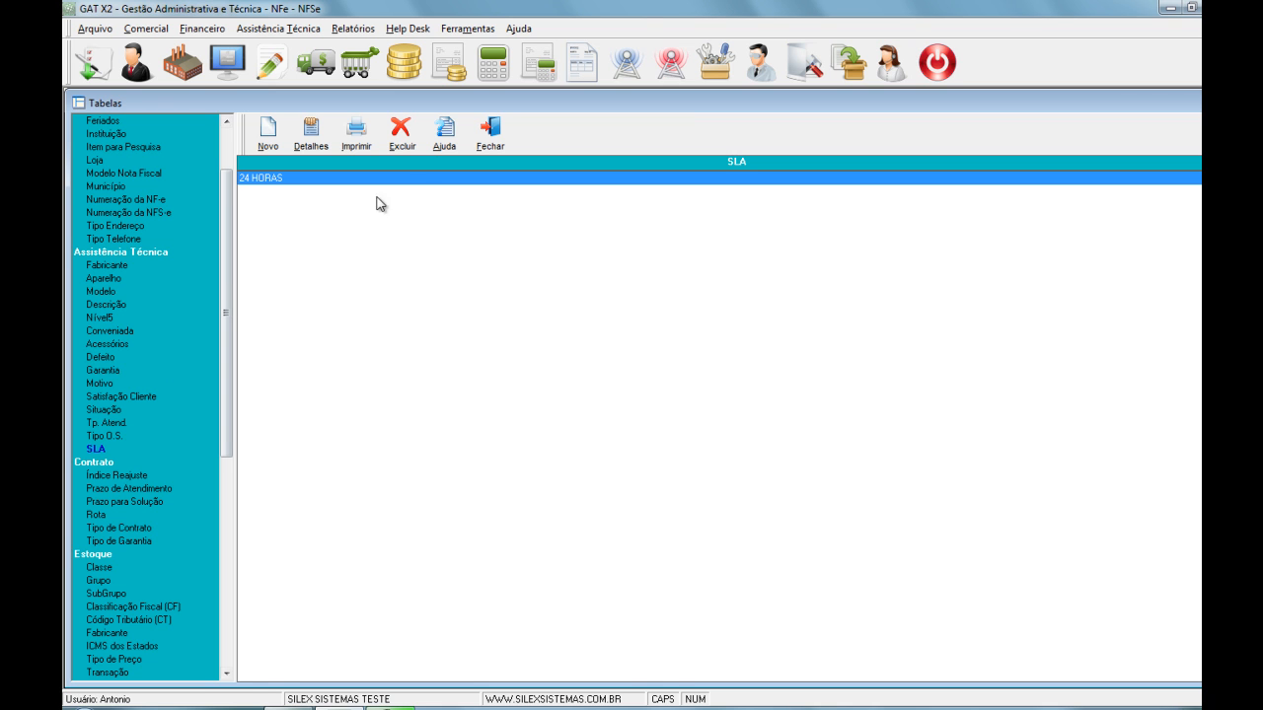
{"action": "left_click", "coordinate": [498, 136]}
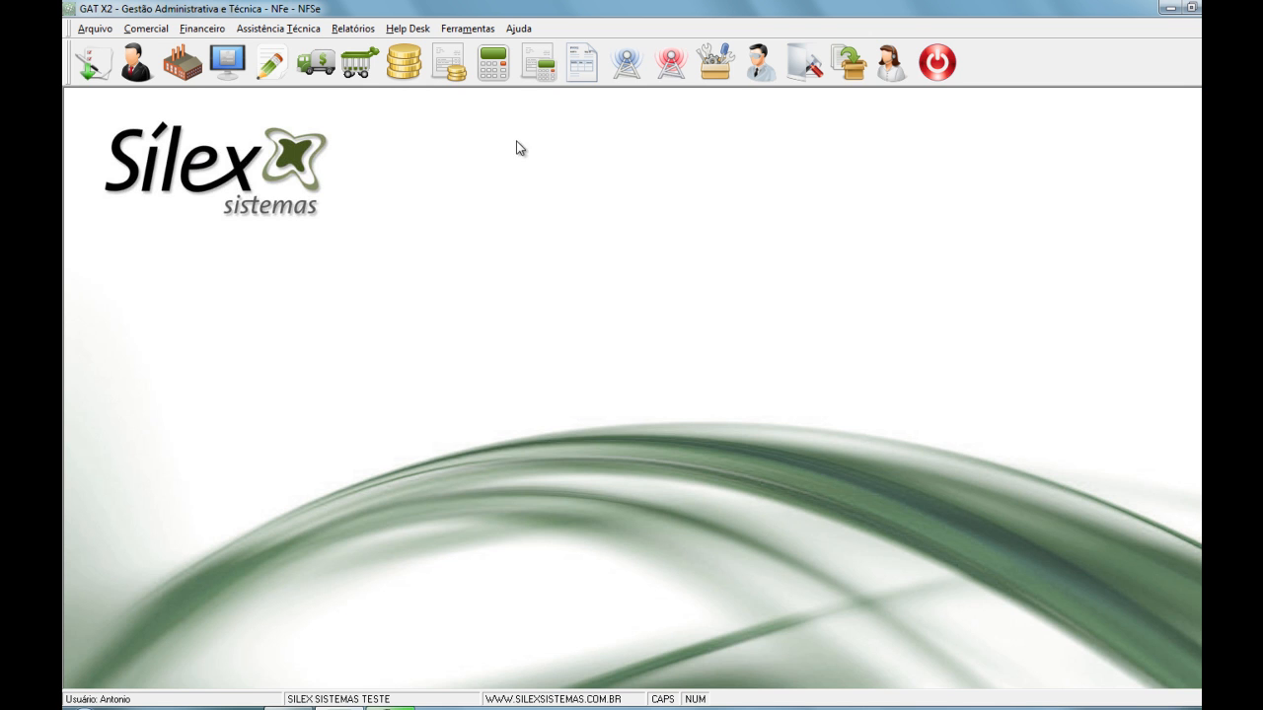
Open the form for a new service order from the Assistência Técnica module
{"action": "left_click", "coordinate": [265, 30]}
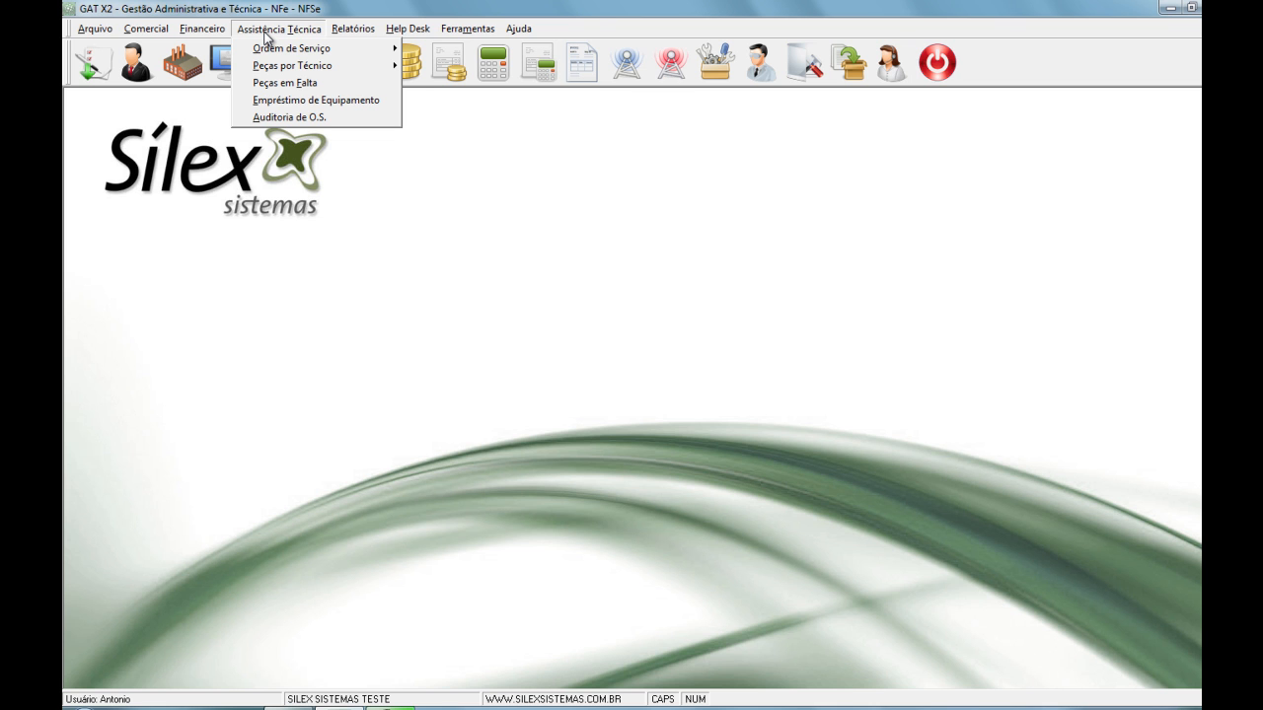
{"action": "mouse_move", "coordinate": [298, 50]}
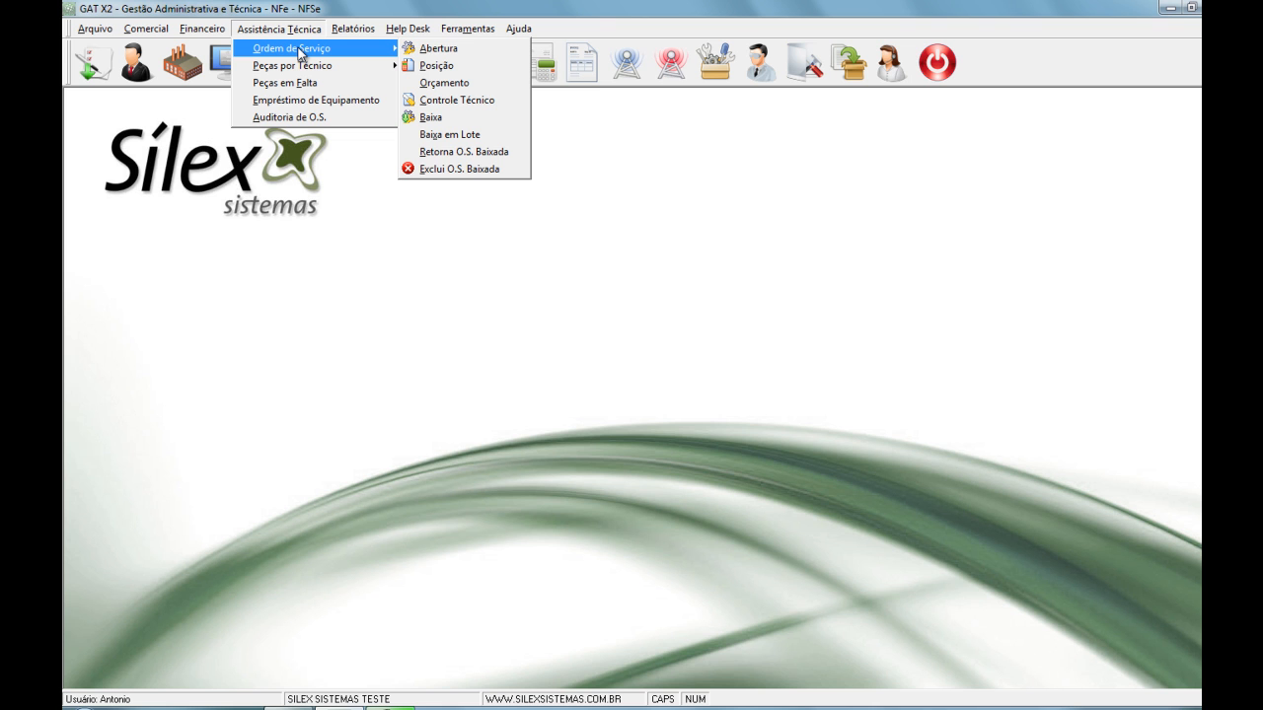
{"action": "left_click", "coordinate": [443, 55]}
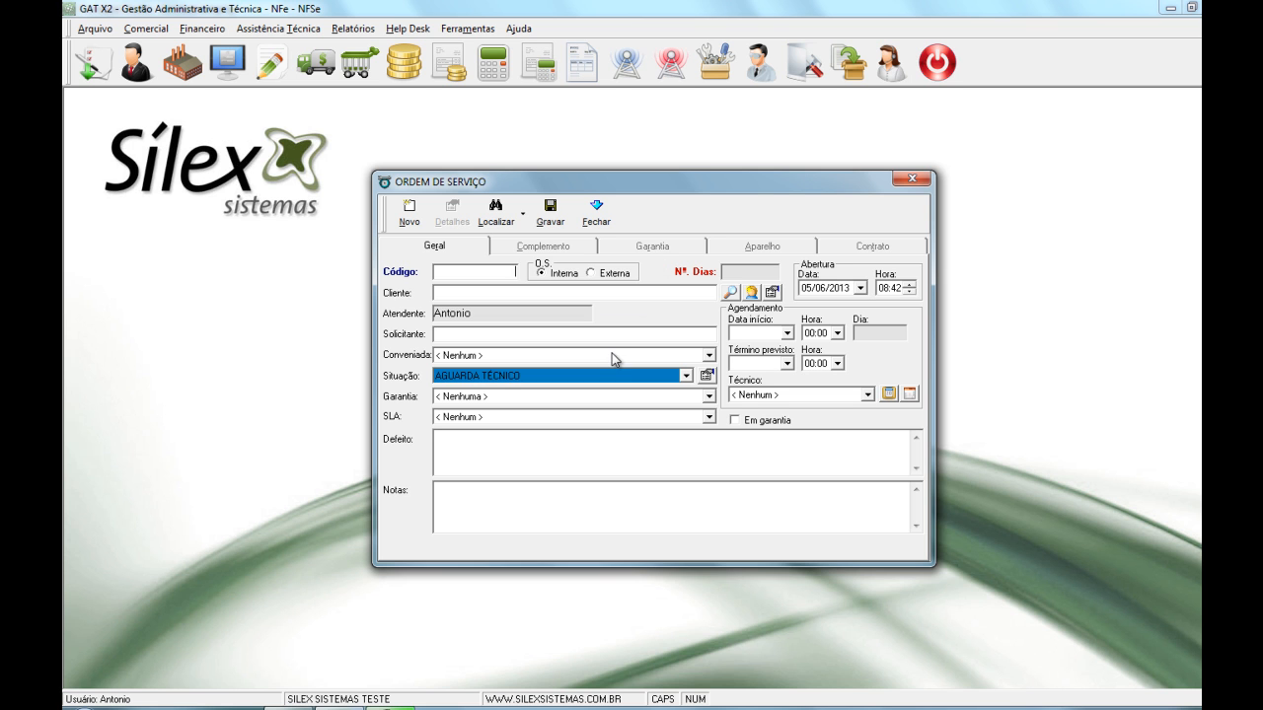
Assign an existing customer to the service order and enter the requester's name in Solicitante
{"action": "left_click", "coordinate": [481, 293]}
{"action": "left_click", "coordinate": [751, 293]}
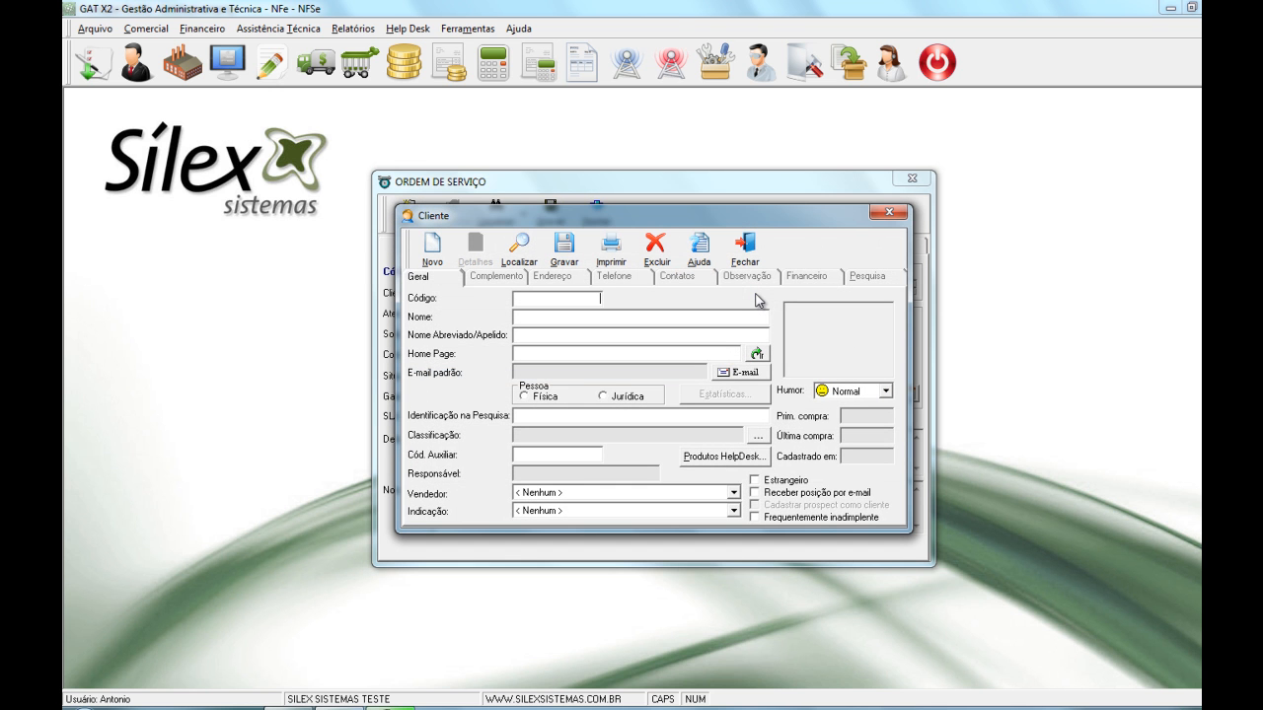
{"action": "left_click", "coordinate": [745, 246]}
{"action": "type", "text": "A"}
{"action": "key", "text": "Return"}
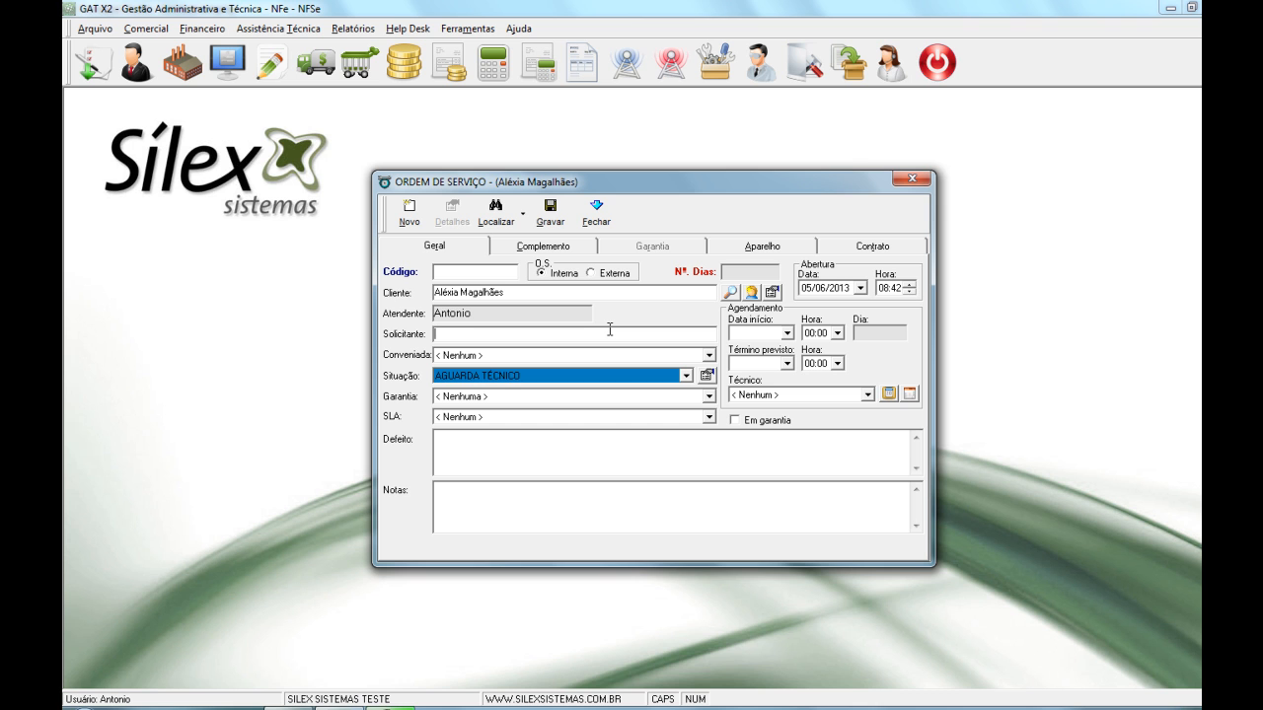
{"action": "type", "text": "FULANO DE TAL"}
Examine the options available for Conveniada, Garantia and SLA in the service order without selecting any
{"action": "left_click", "coordinate": [543, 355]}
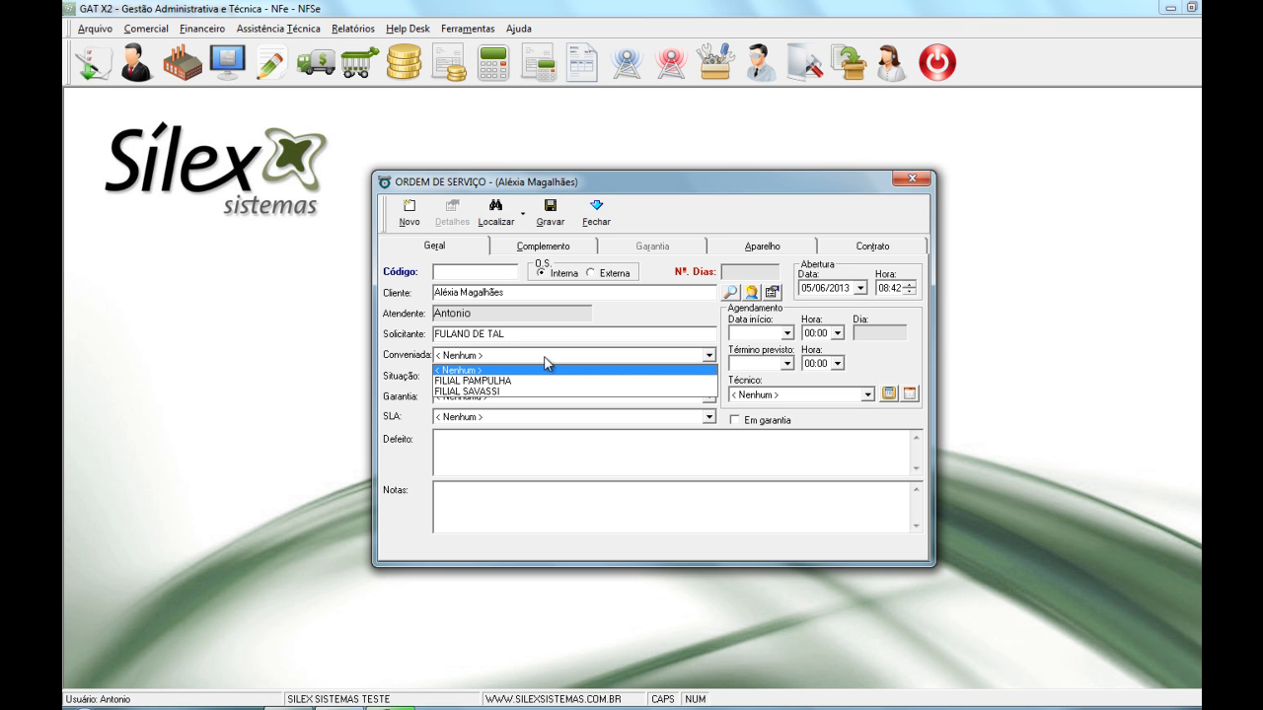
{"action": "left_click", "coordinate": [544, 358]}
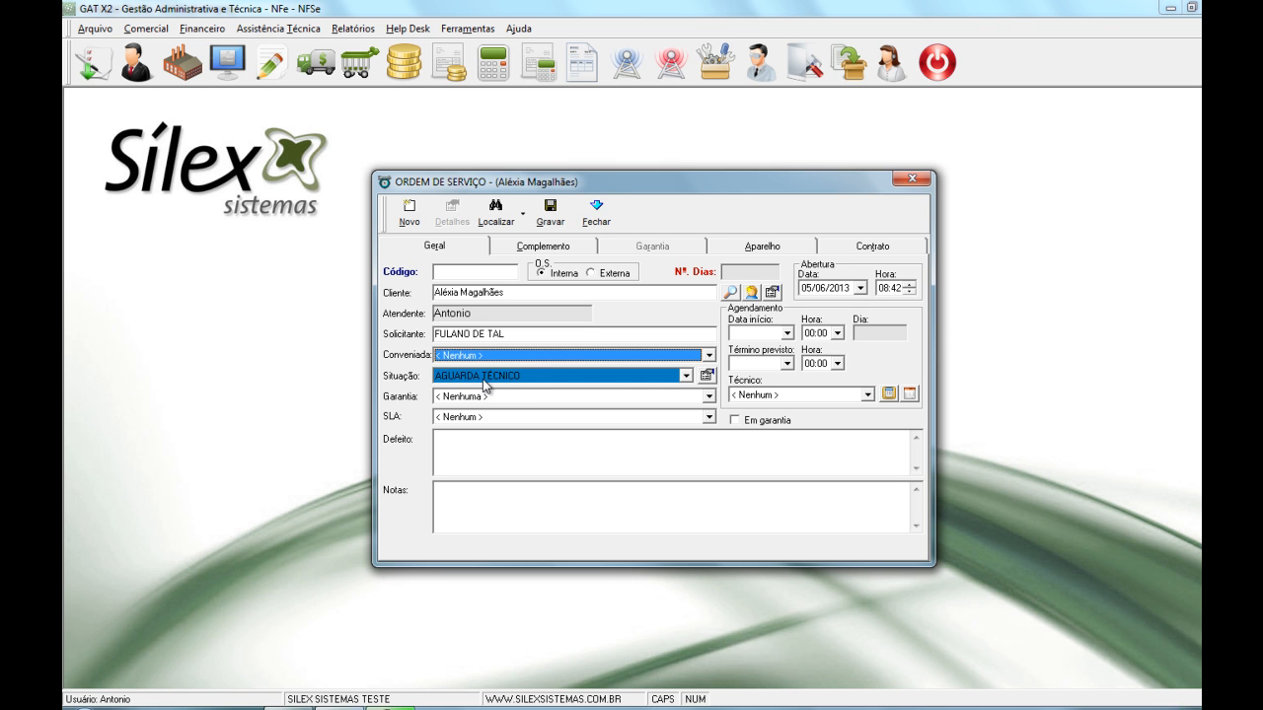
{"action": "left_click", "coordinate": [708, 396]}
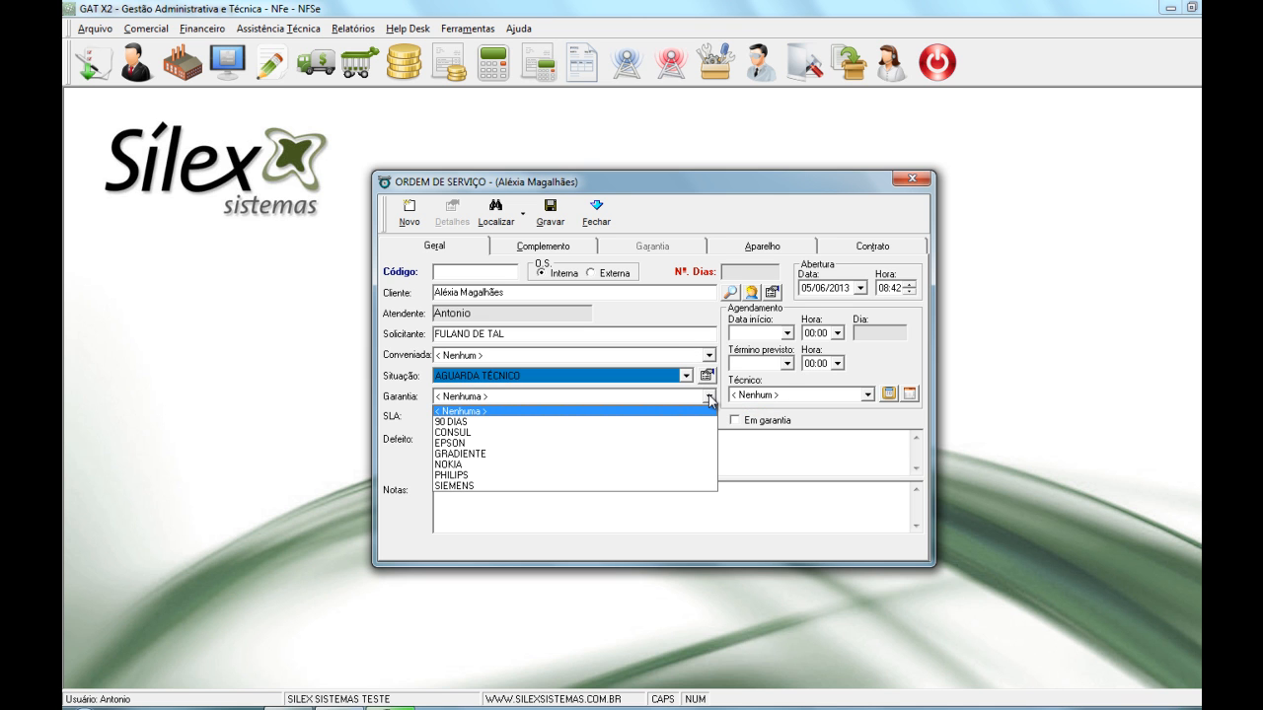
{"action": "left_click", "coordinate": [709, 398]}
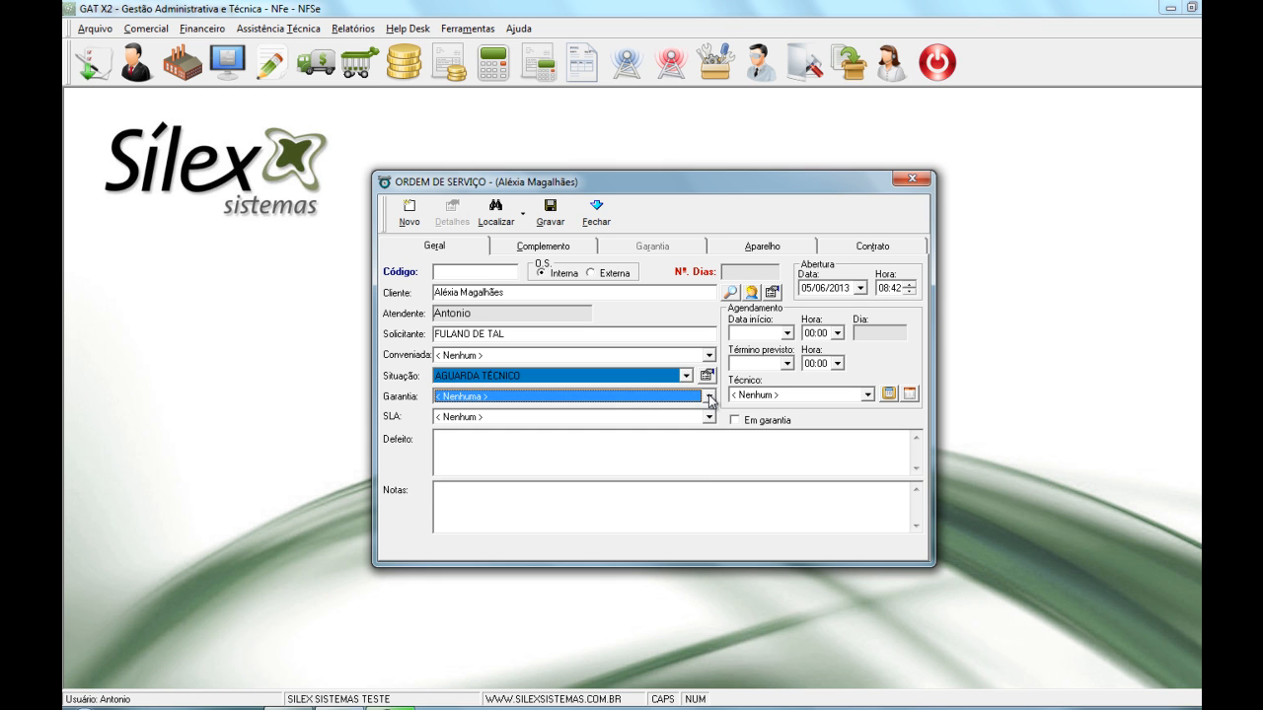
{"action": "left_click", "coordinate": [708, 417]}
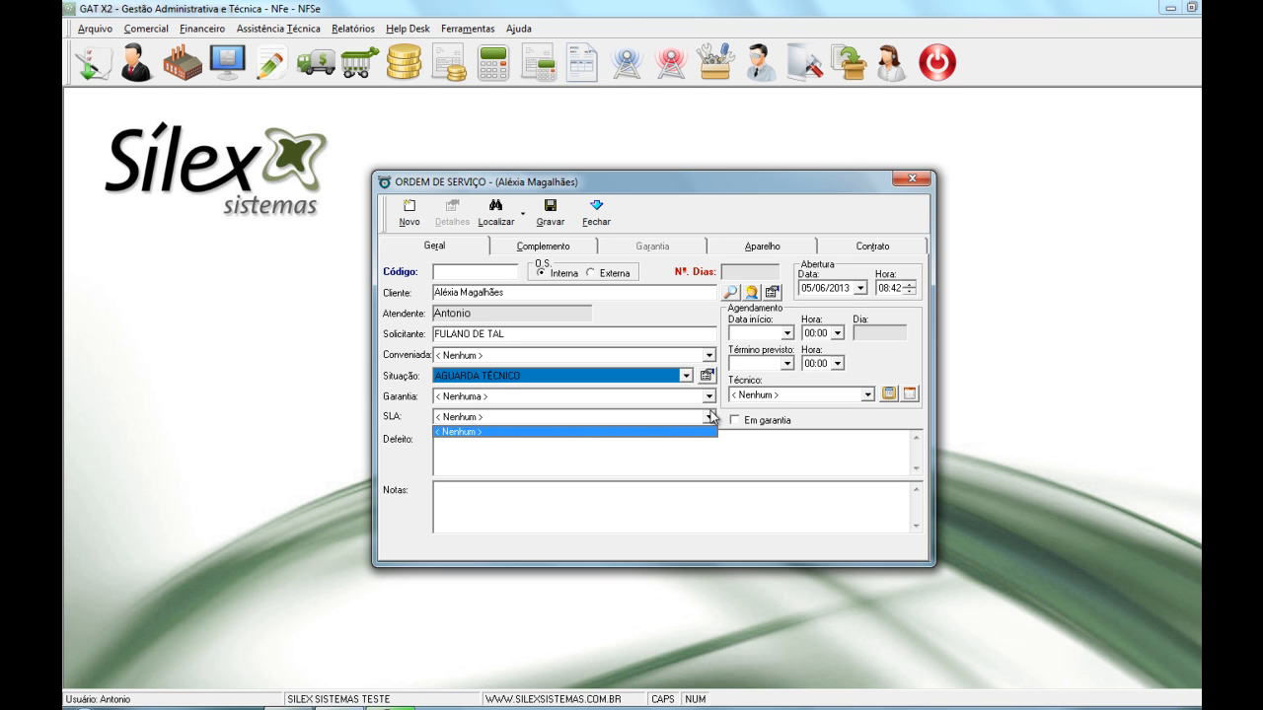
{"action": "left_click", "coordinate": [709, 417]}
Describe the fault as "DEFEITO INFORMADO PELO CLIENTE - NAO LIGA" and enter "OBSERVACAO" in Notas
{"action": "left_click", "coordinate": [672, 446]}
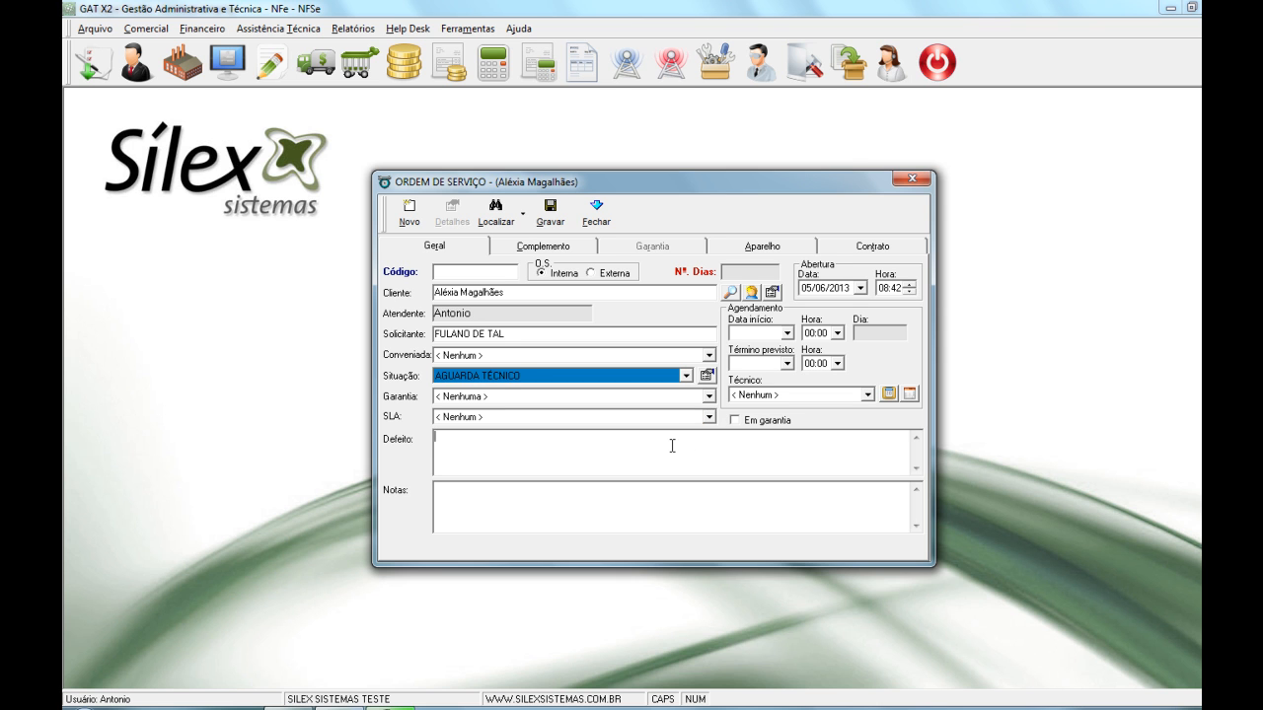
{"action": "type", "text": "DEFEITO INFORMADO PELO CLIEN"}
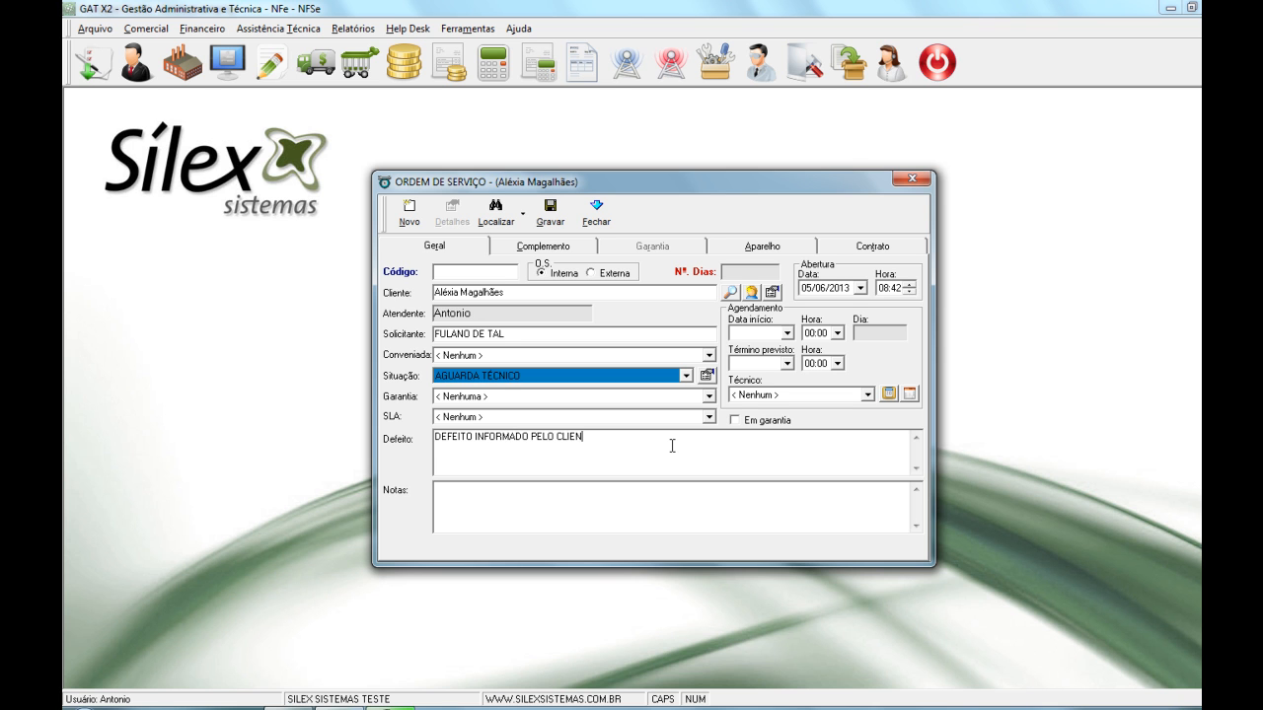
{"action": "type", "text": "TE - NAO LIGA"}
{"action": "left_click", "coordinate": [573, 487]}
{"action": "type", "text": "ERVACAO"}
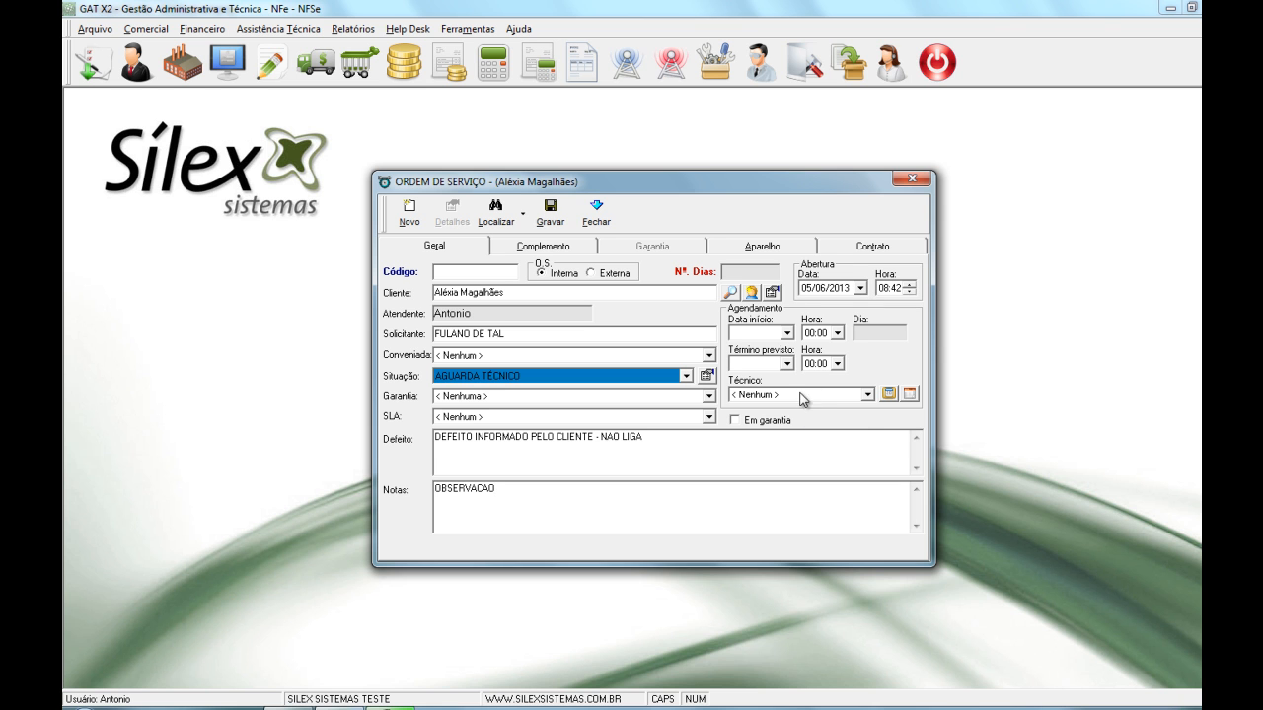
Assign the first technician listed after < Nenhum > and check that technician's appointments and the Agenda Técnica
{"action": "left_click", "coordinate": [868, 396]}
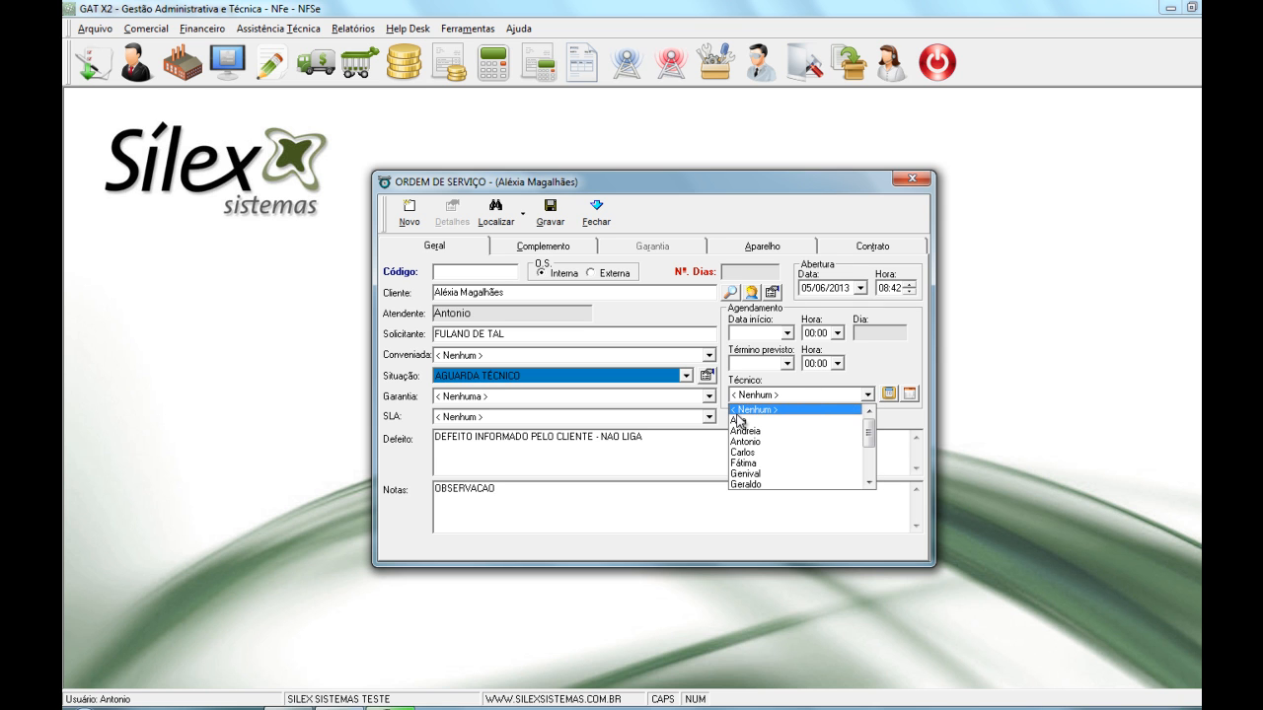
{"action": "left_click", "coordinate": [738, 420]}
{"action": "left_click", "coordinate": [892, 394]}
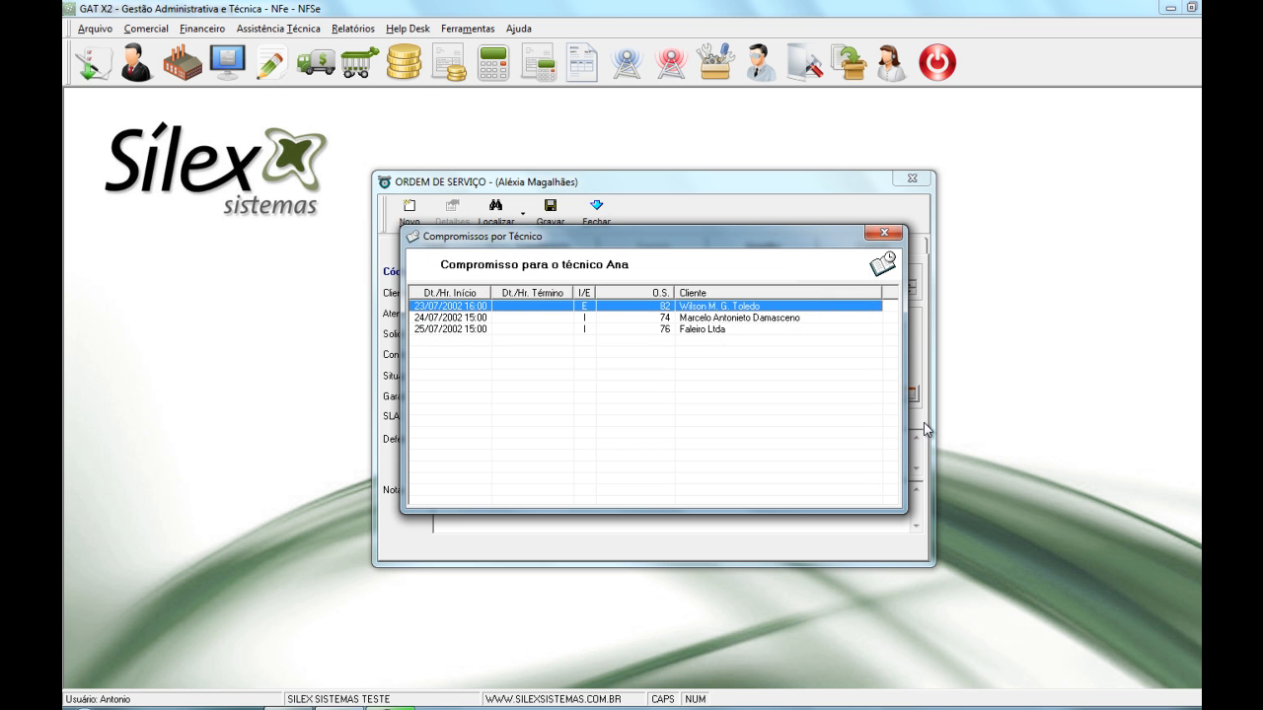
{"action": "left_click", "coordinate": [884, 233]}
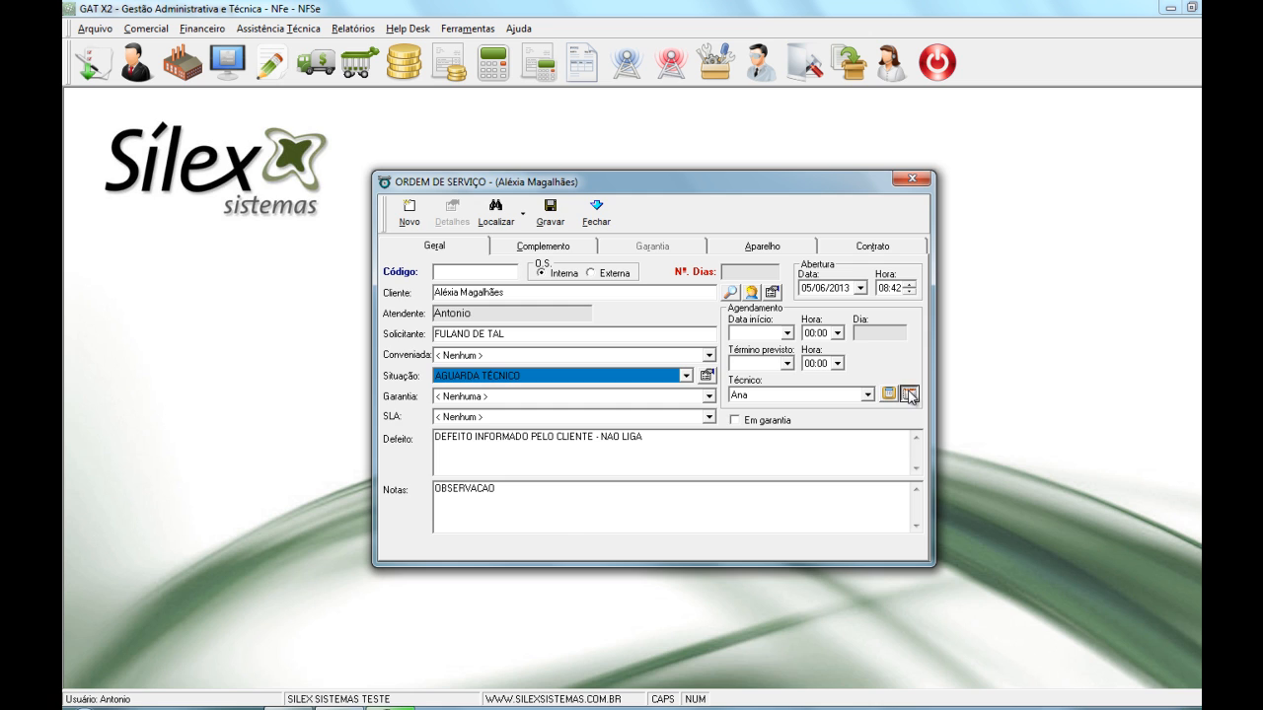
{"action": "left_click", "coordinate": [909, 393]}
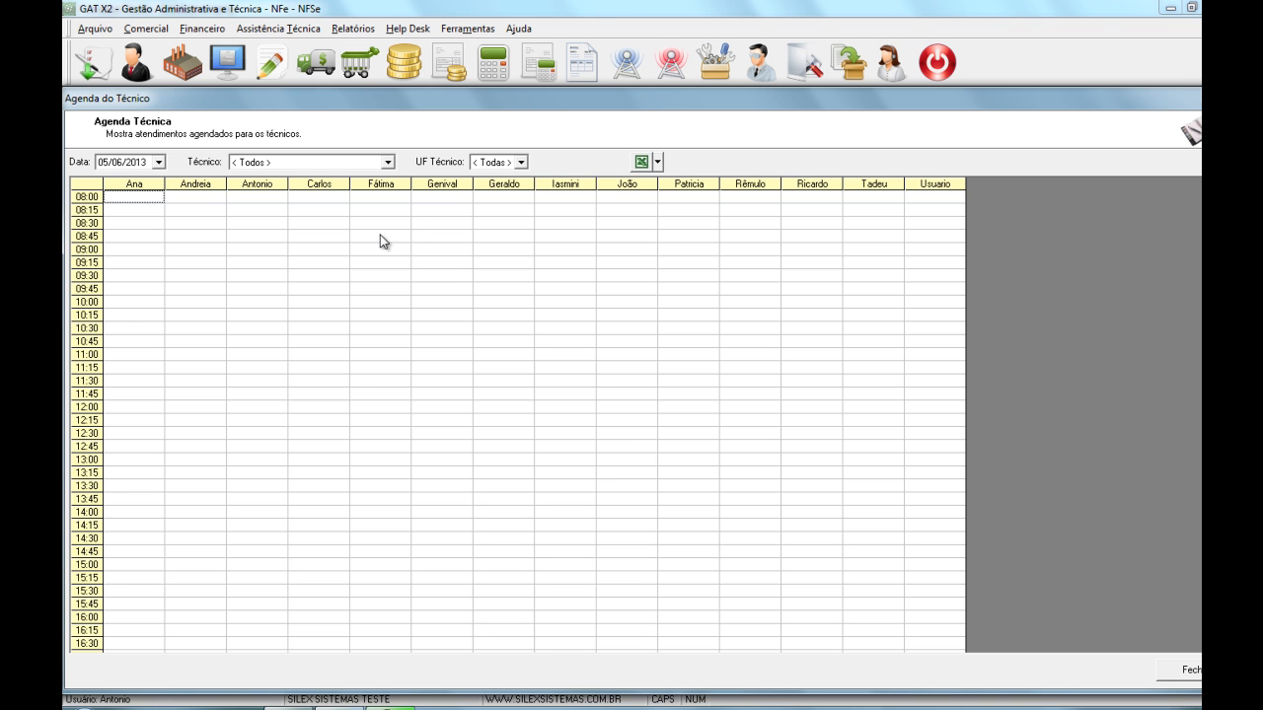
{"action": "left_click", "coordinate": [1197, 96]}
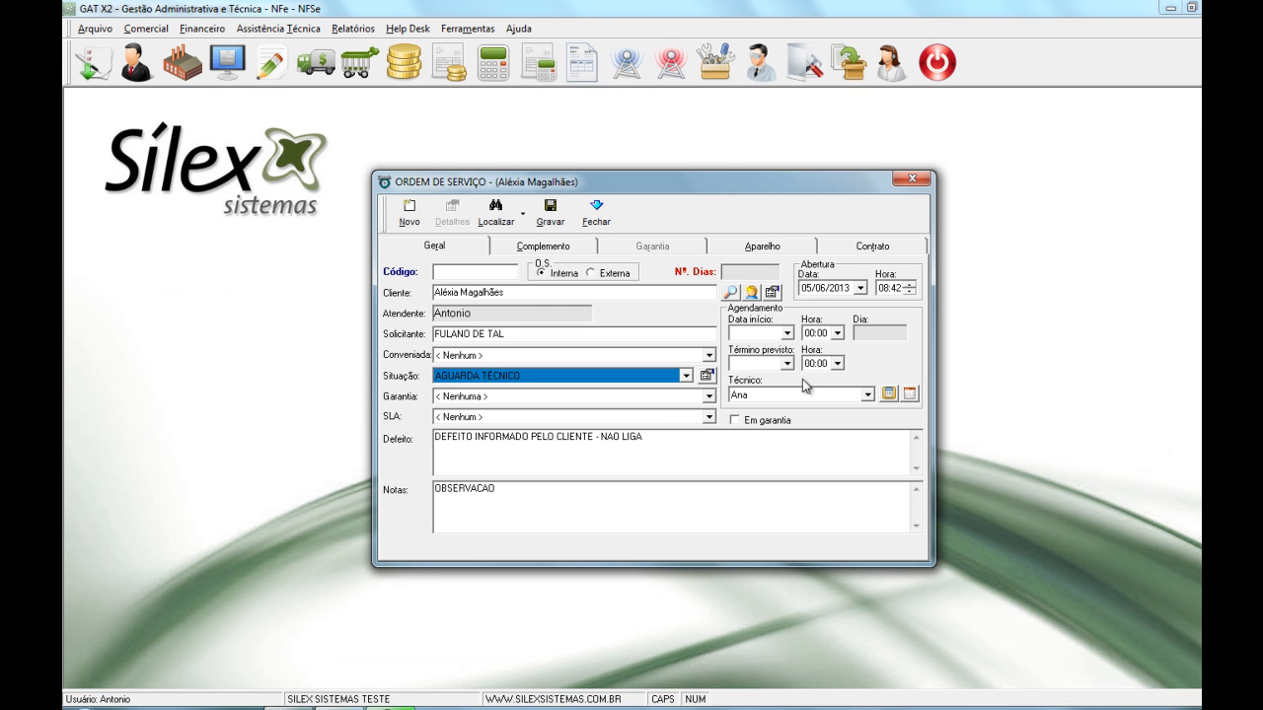
Schedule the service to start on 06/06/2013 at 12:00 and set its expected end time to 15:00
{"action": "left_click", "coordinate": [787, 333]}
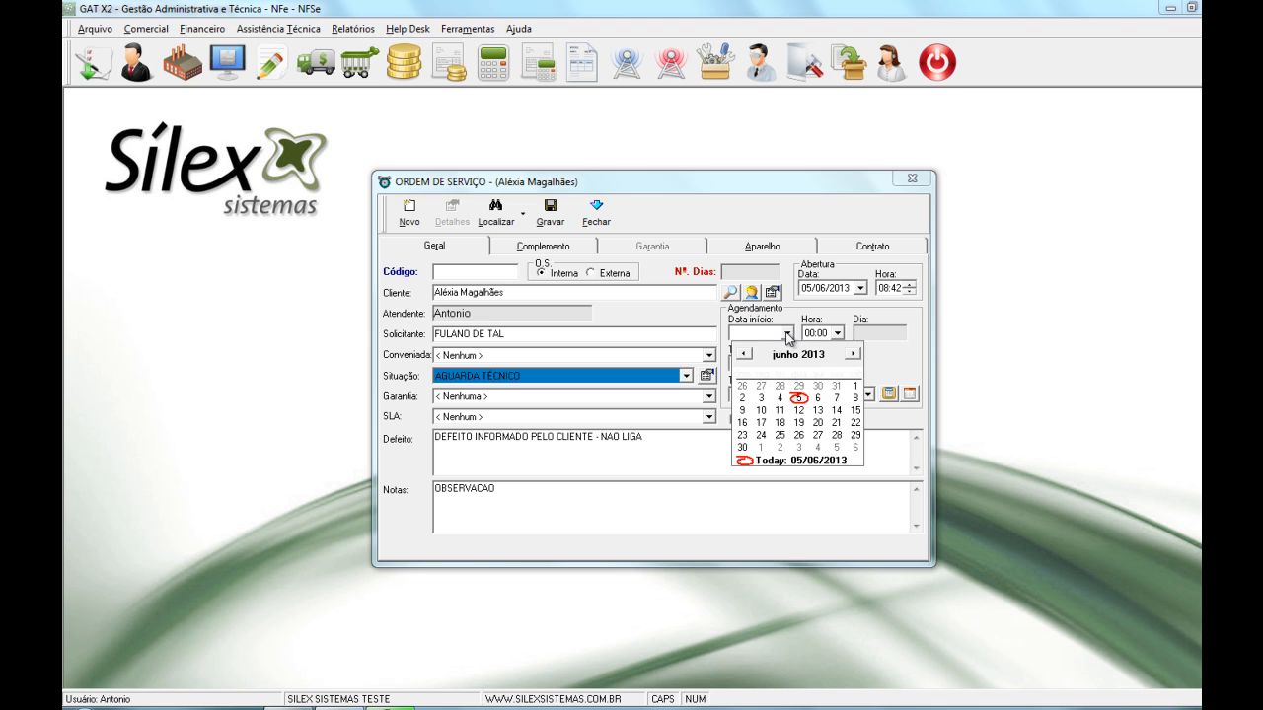
{"action": "left_click", "coordinate": [818, 398]}
{"action": "left_click", "coordinate": [811, 334]}
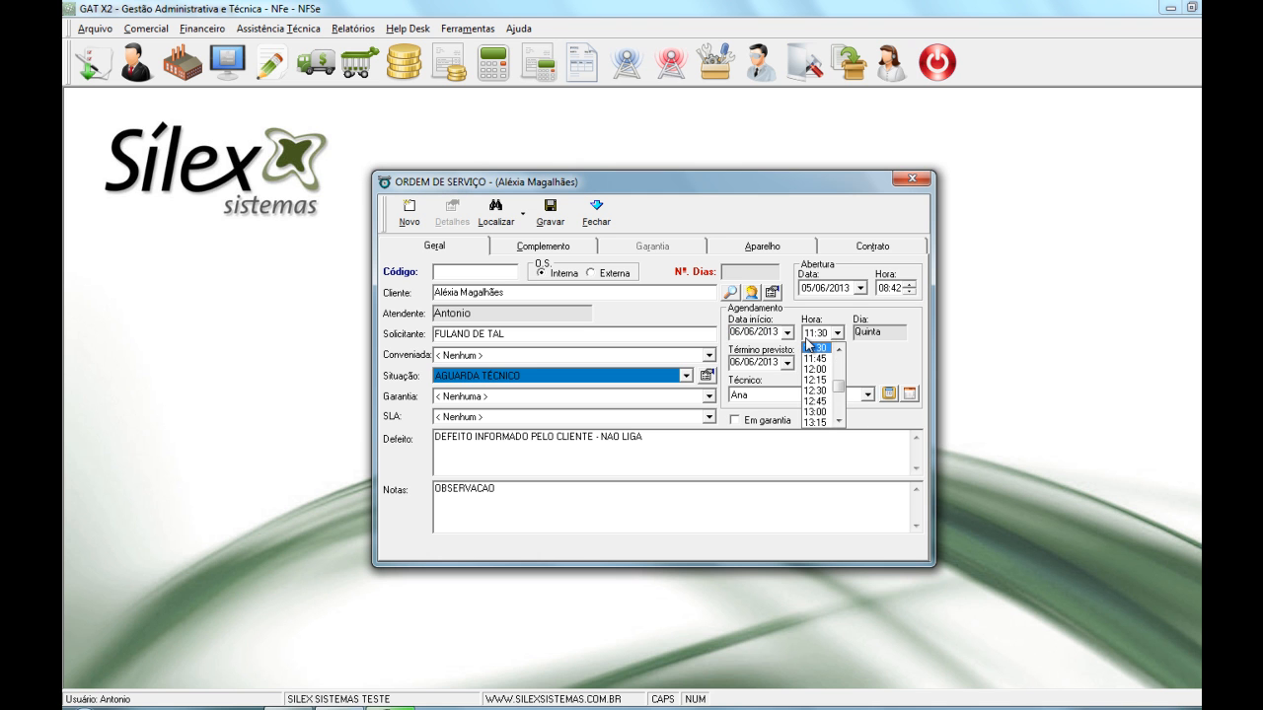
{"action": "left_click", "coordinate": [815, 369]}
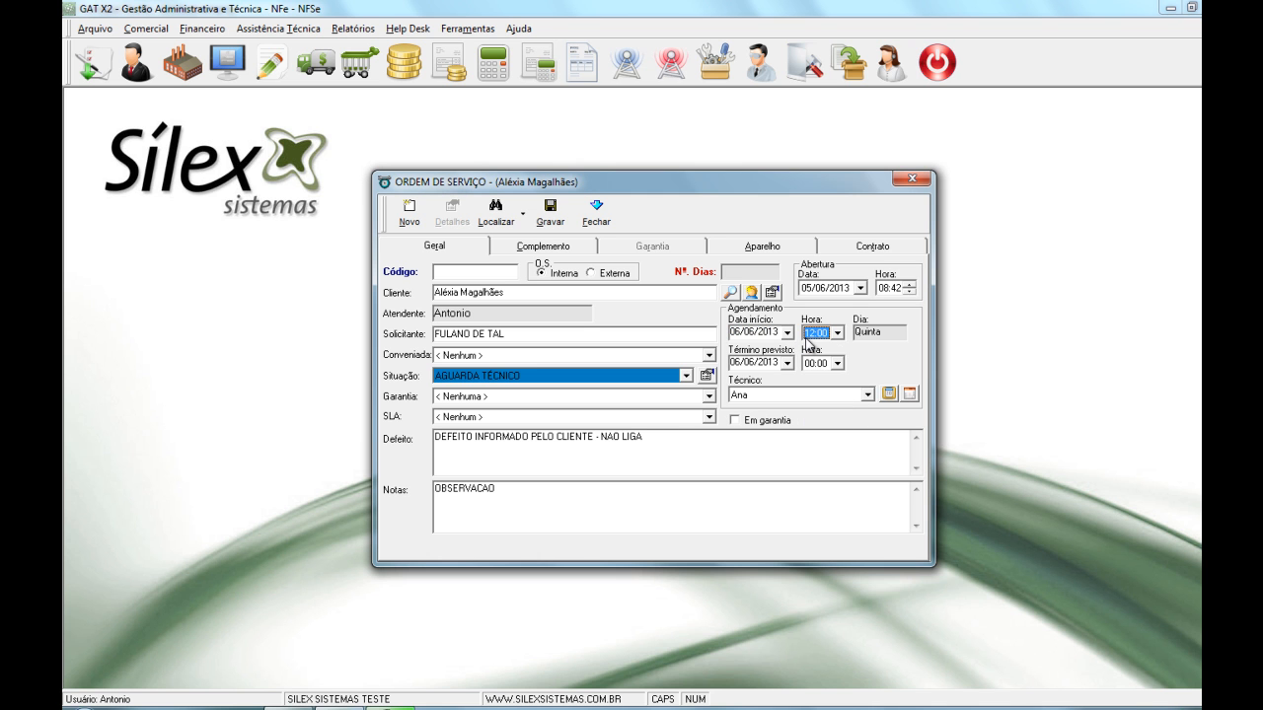
{"action": "left_click", "coordinate": [809, 366]}
{"action": "key", "text": "1"}
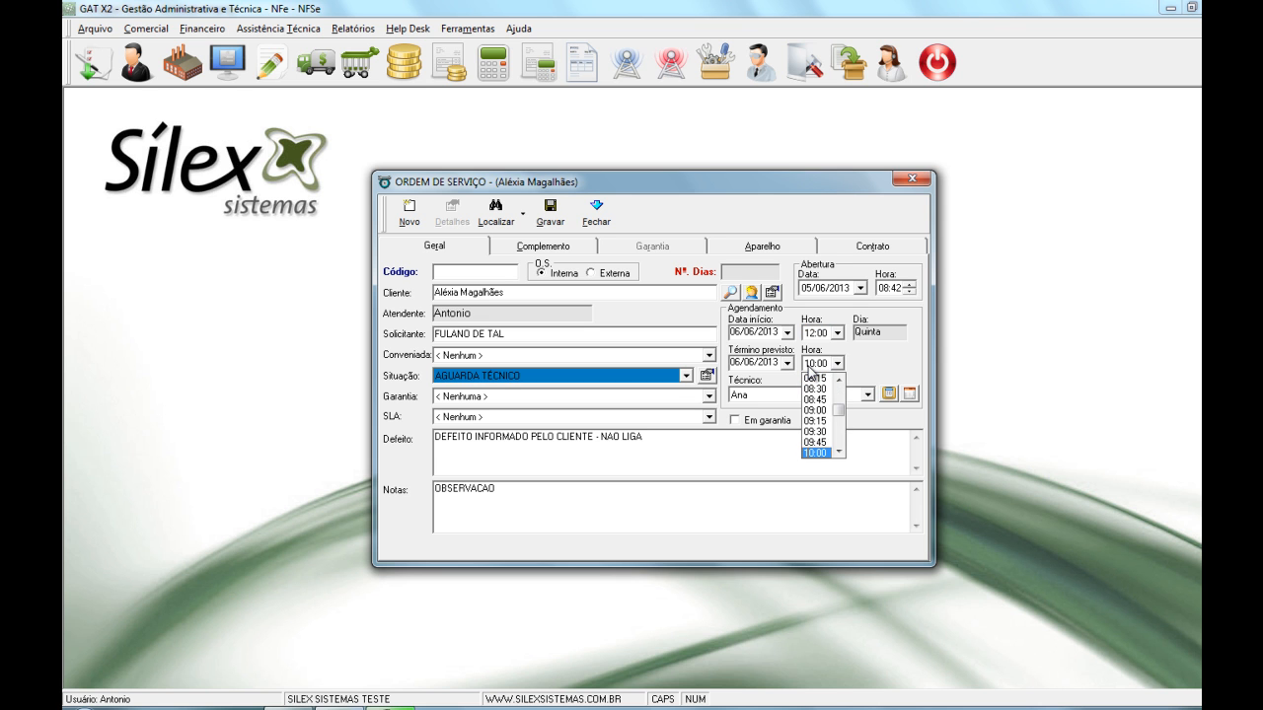
{"action": "key", "text": "5"}
{"action": "key", "text": "Return"}
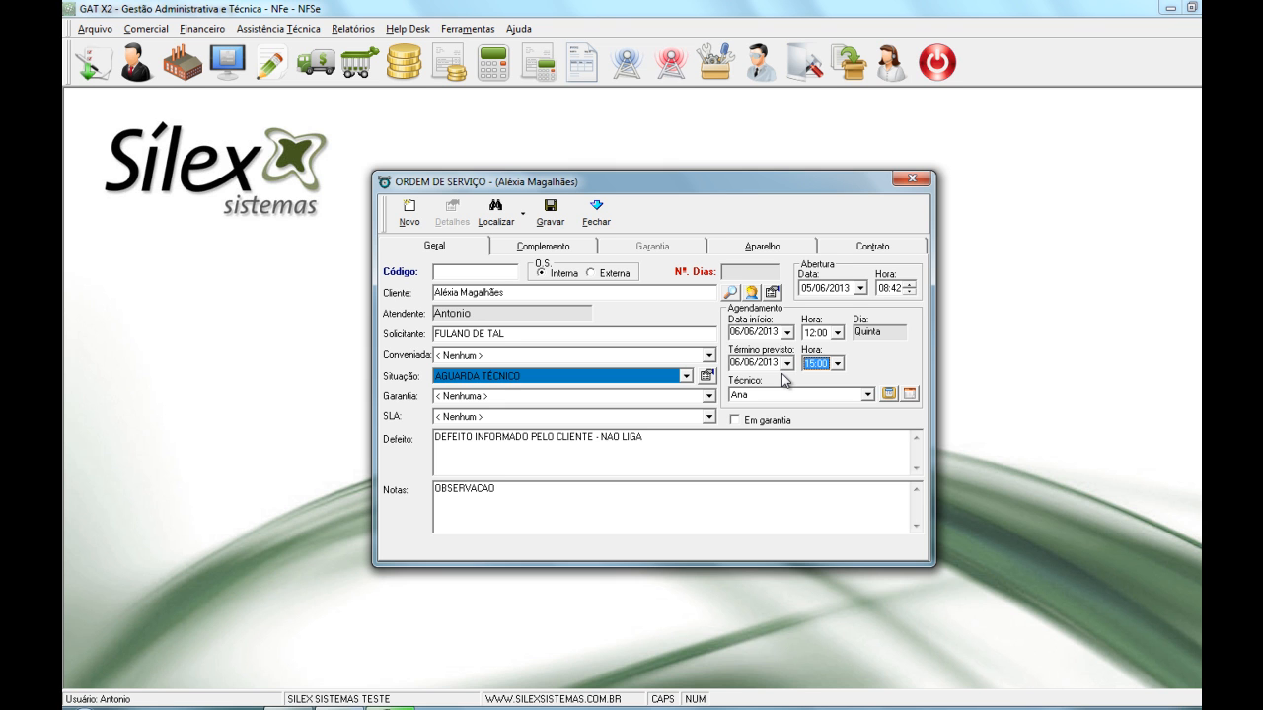
In the Complemento data, check the Tipo O.S. options, keep < Nenhum >, and set Previsão to 12/06/2013
{"action": "left_click", "coordinate": [577, 250]}
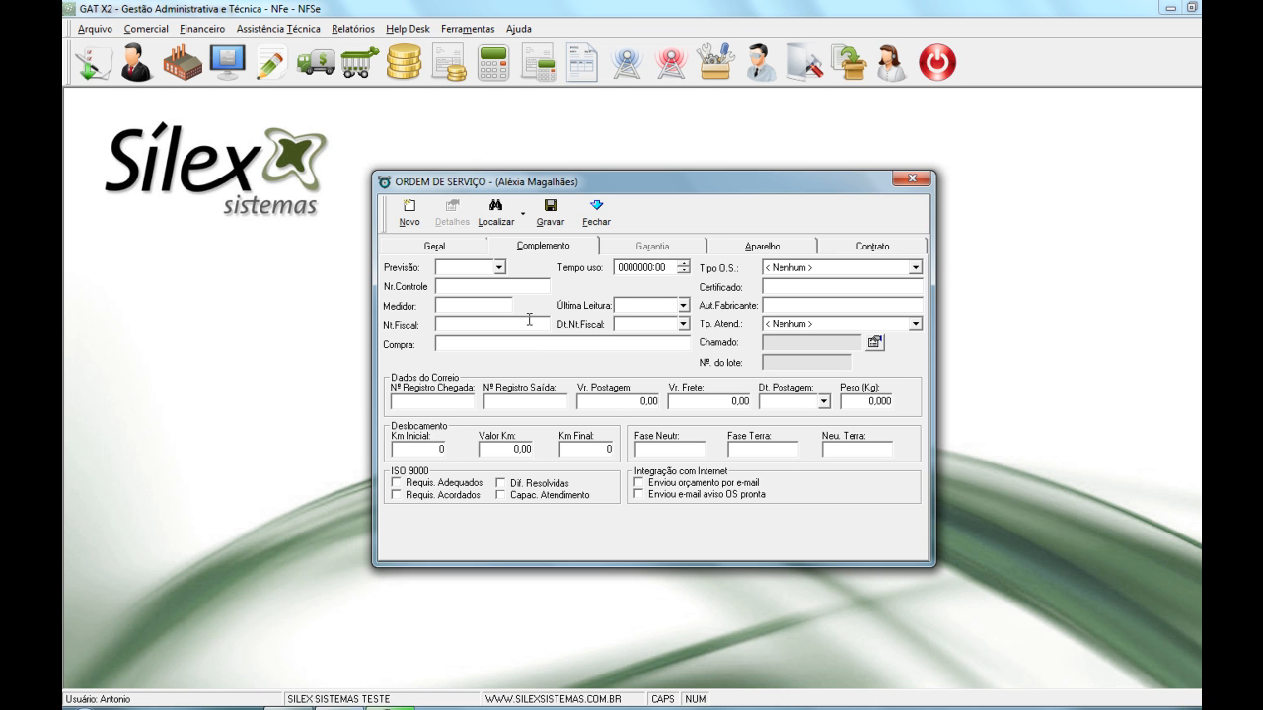
{"action": "left_click", "coordinate": [824, 268]}
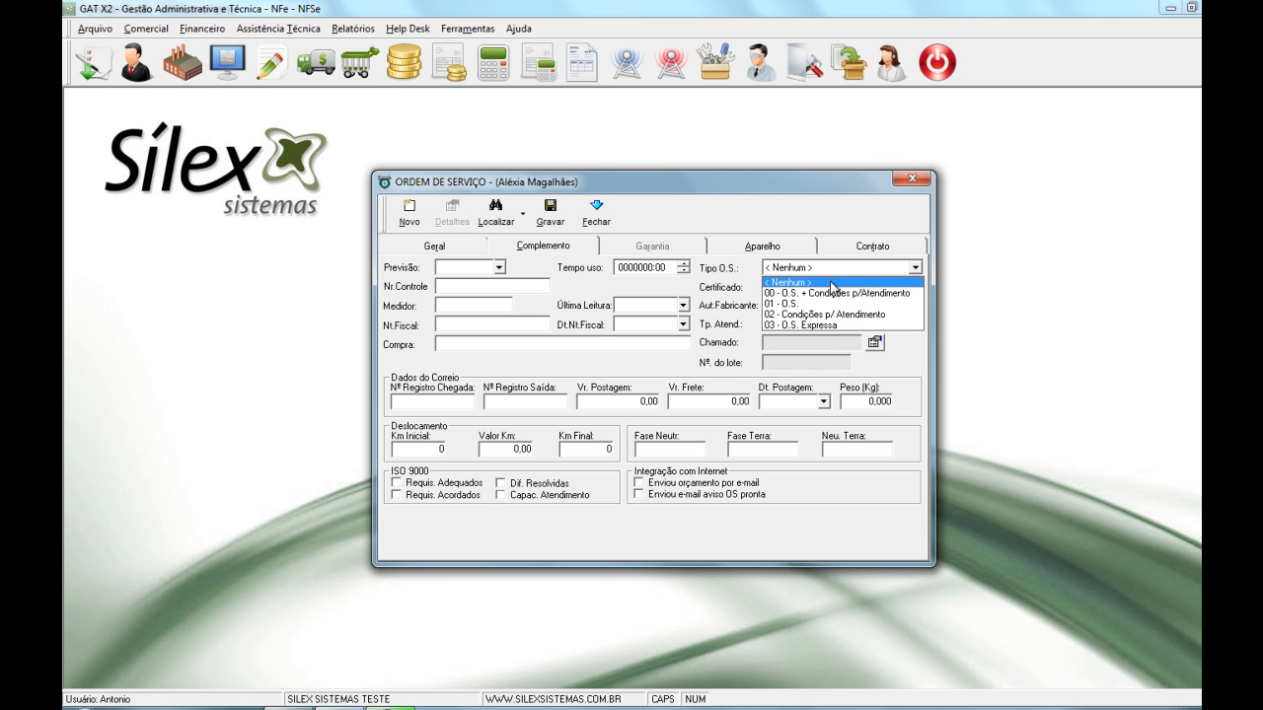
{"action": "left_click", "coordinate": [826, 283]}
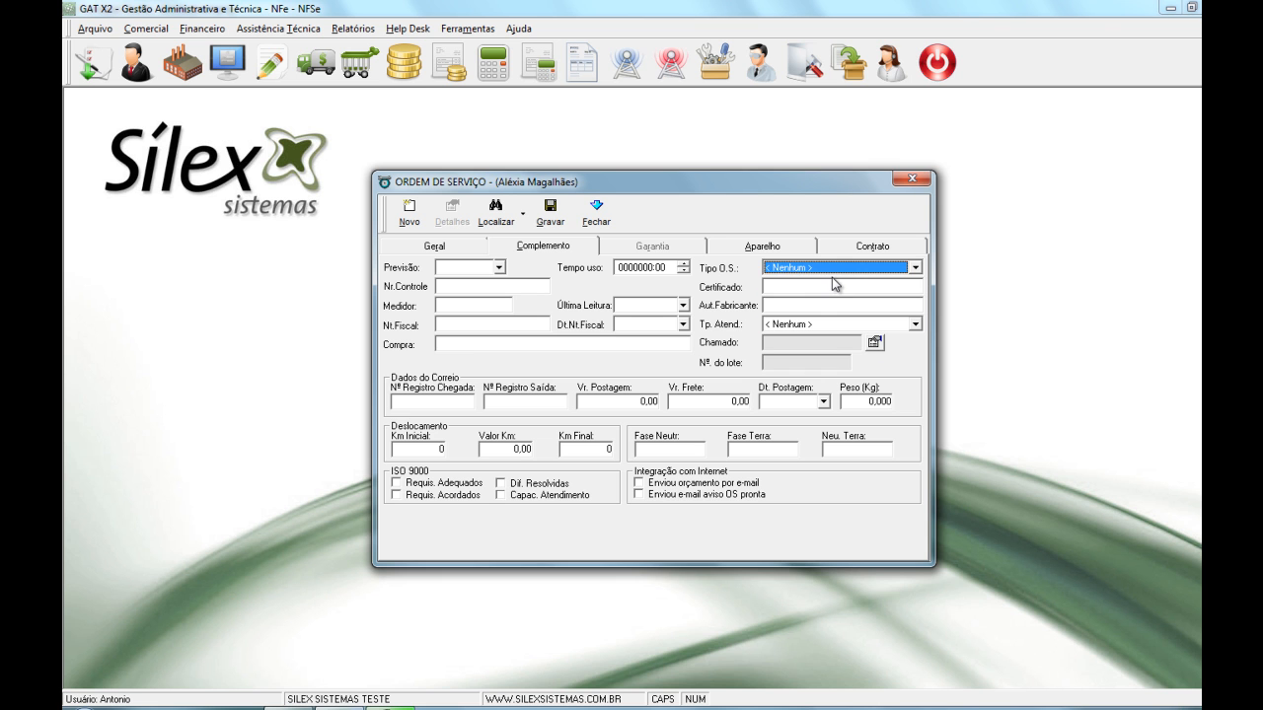
{"action": "left_click", "coordinate": [500, 267]}
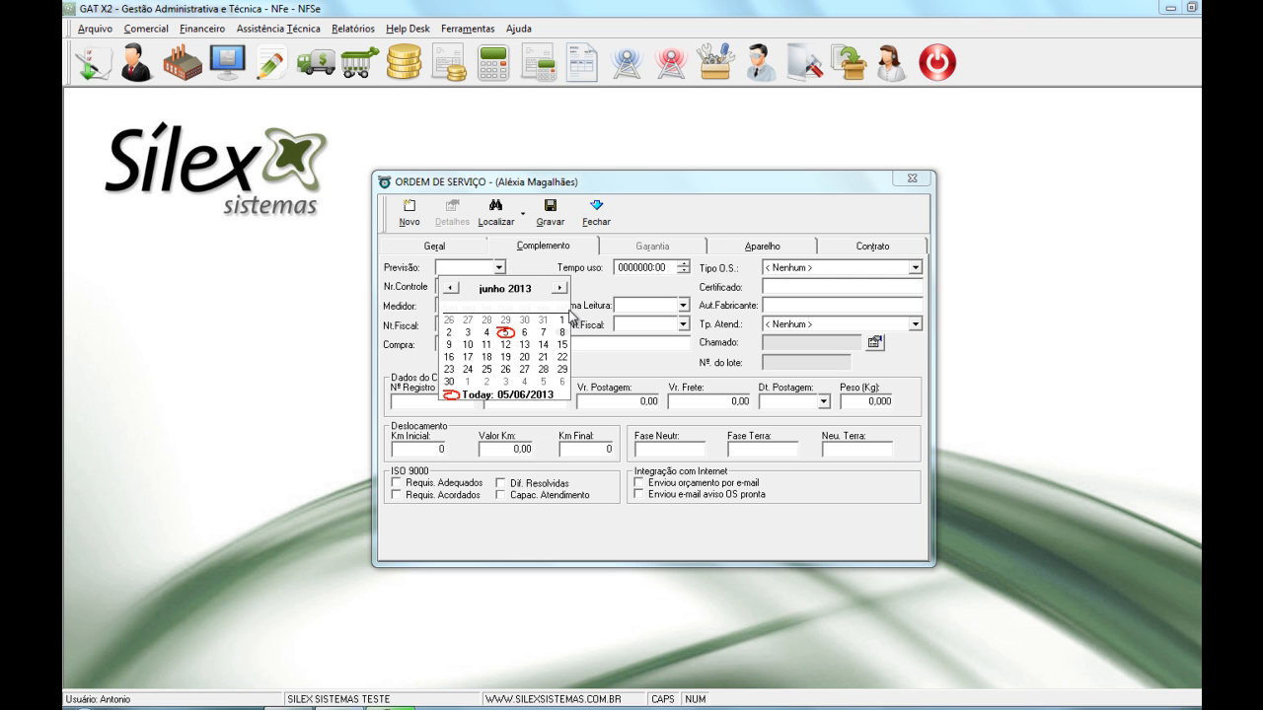
{"action": "left_click", "coordinate": [506, 345]}
{"action": "left_click", "coordinate": [448, 286]}
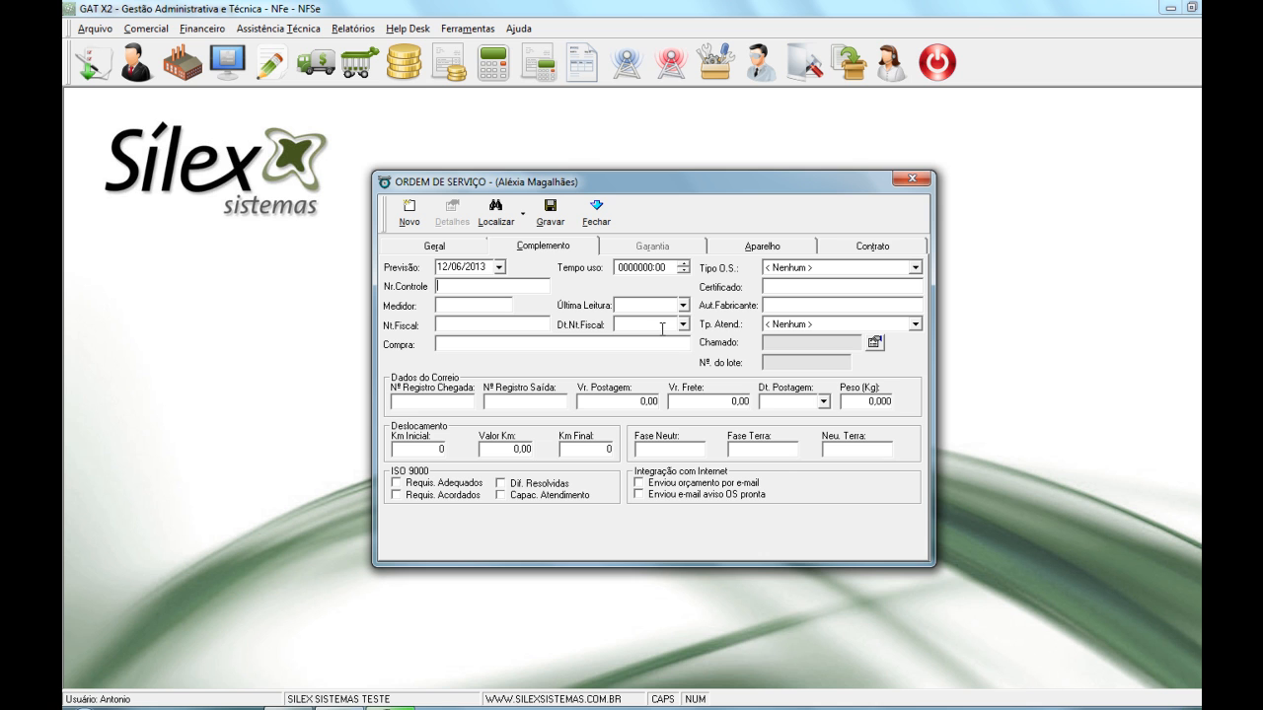
Enter 123 as the device's serial number in the Aparelho data and acknowledge the resulting alert
{"action": "left_click", "coordinate": [769, 251]}
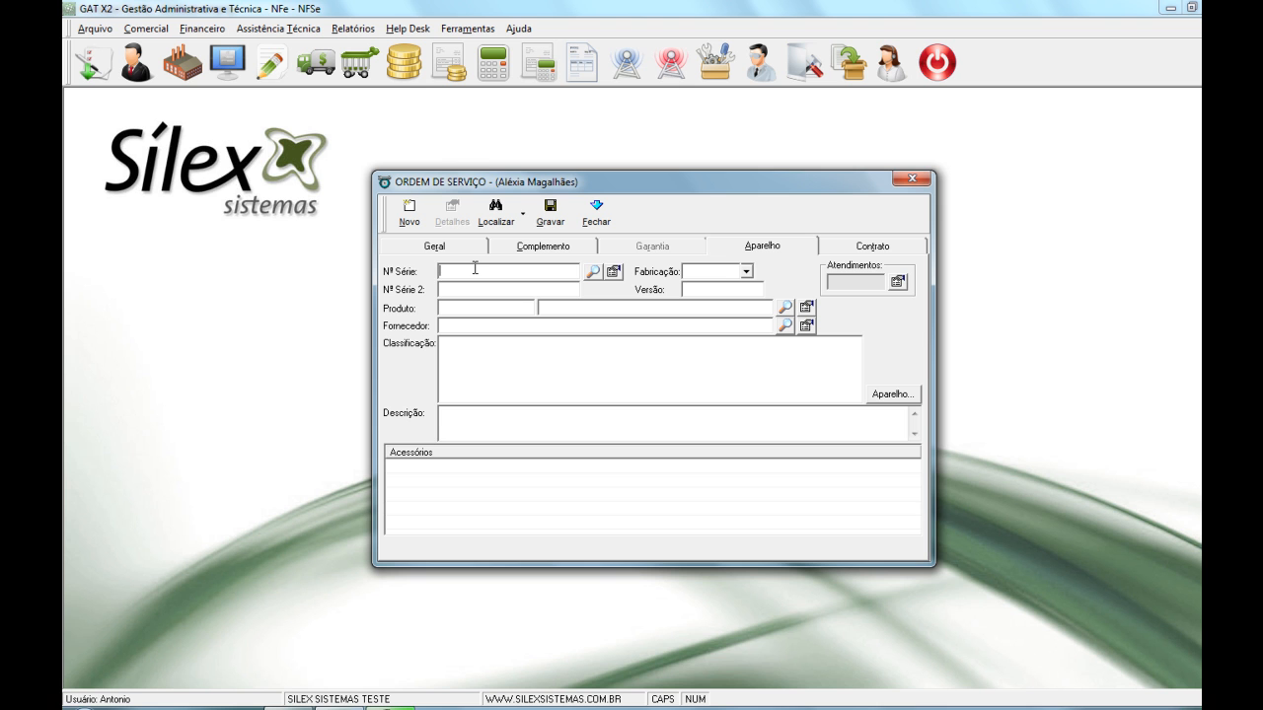
{"action": "type", "text": "123"}
{"action": "key", "text": "Tab"}
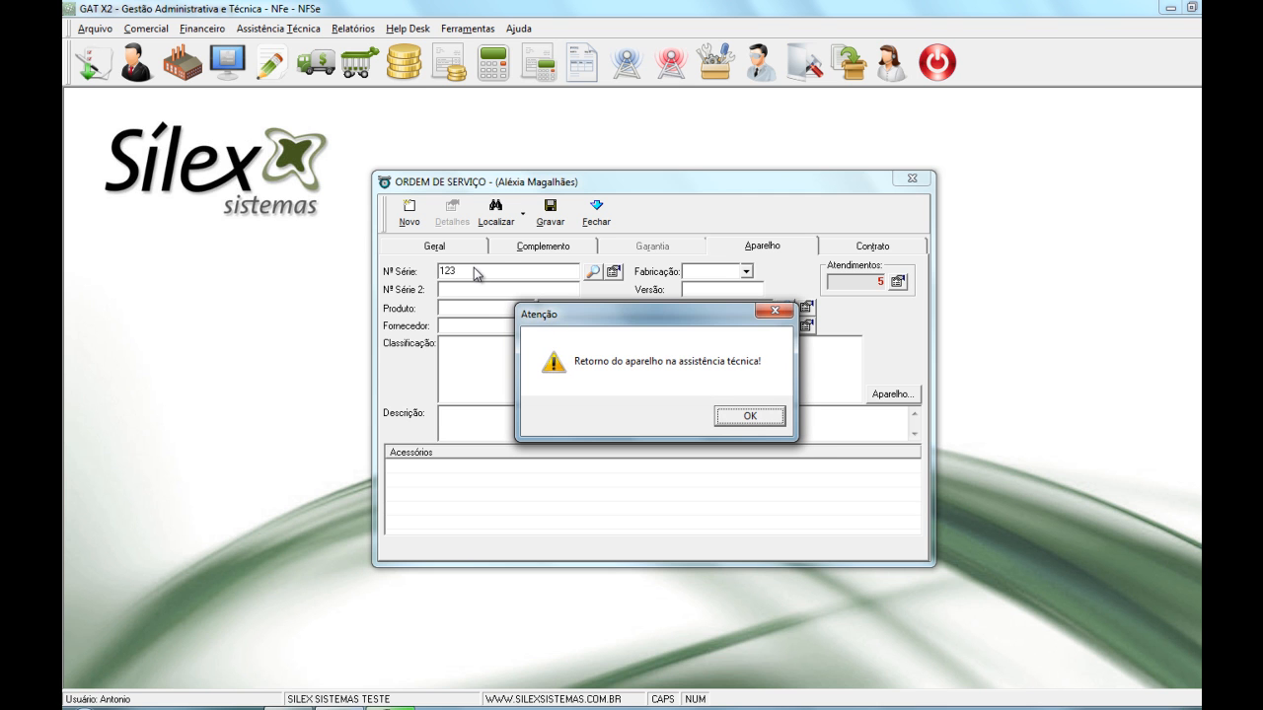
{"action": "left_click", "coordinate": [737, 426]}
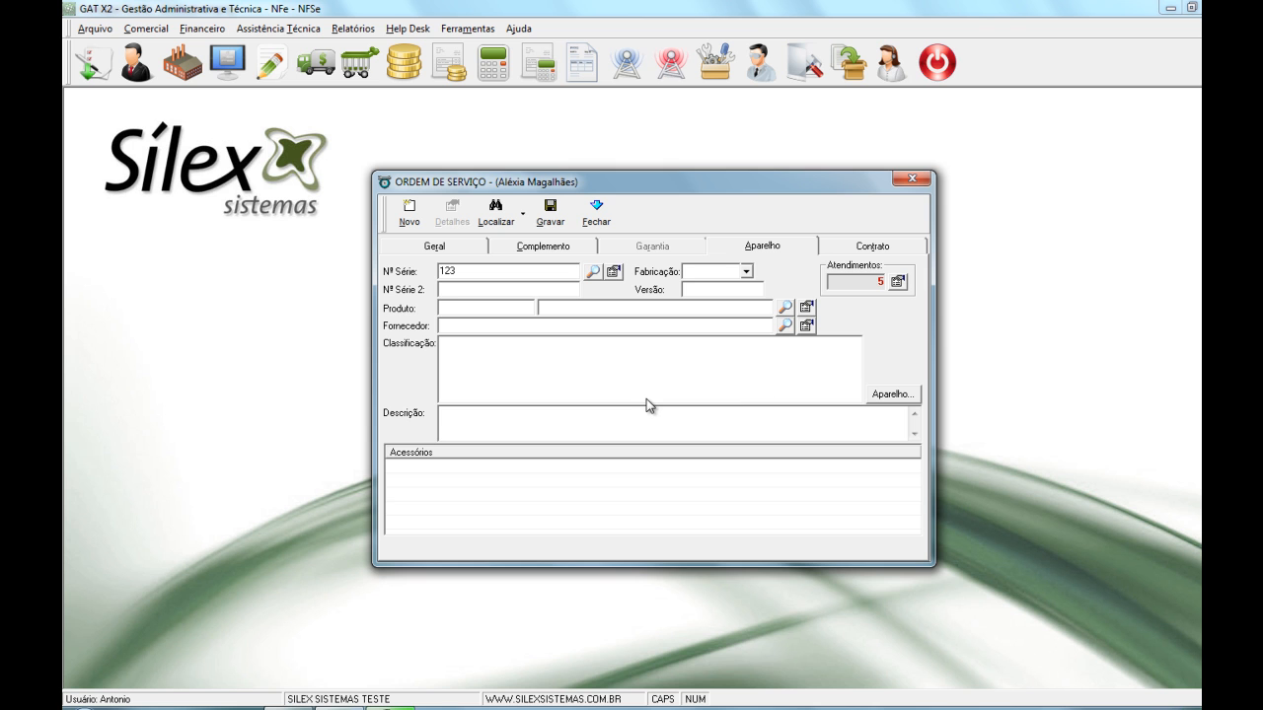
Examine the device's service history and the products, services and Laudo of the third listed order, then close without saving
{"action": "left_click", "coordinate": [898, 282]}
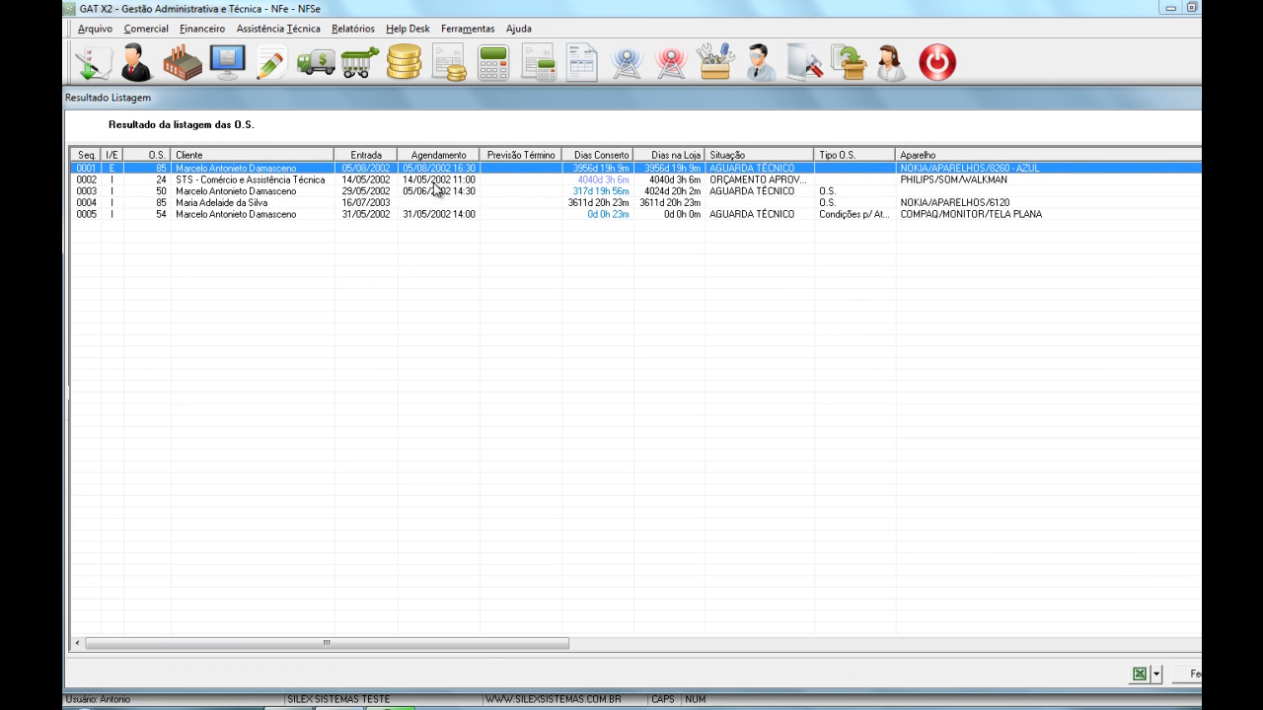
{"action": "double_click", "coordinate": [434, 205]}
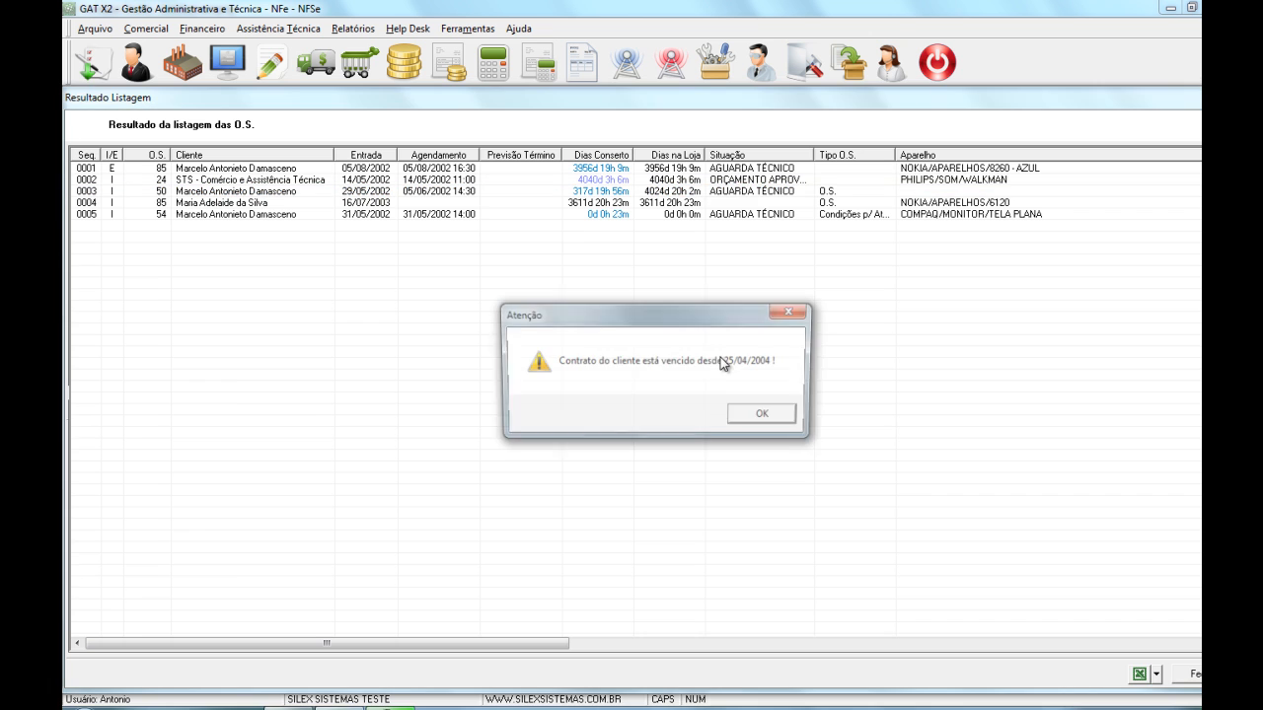
{"action": "left_click", "coordinate": [778, 423]}
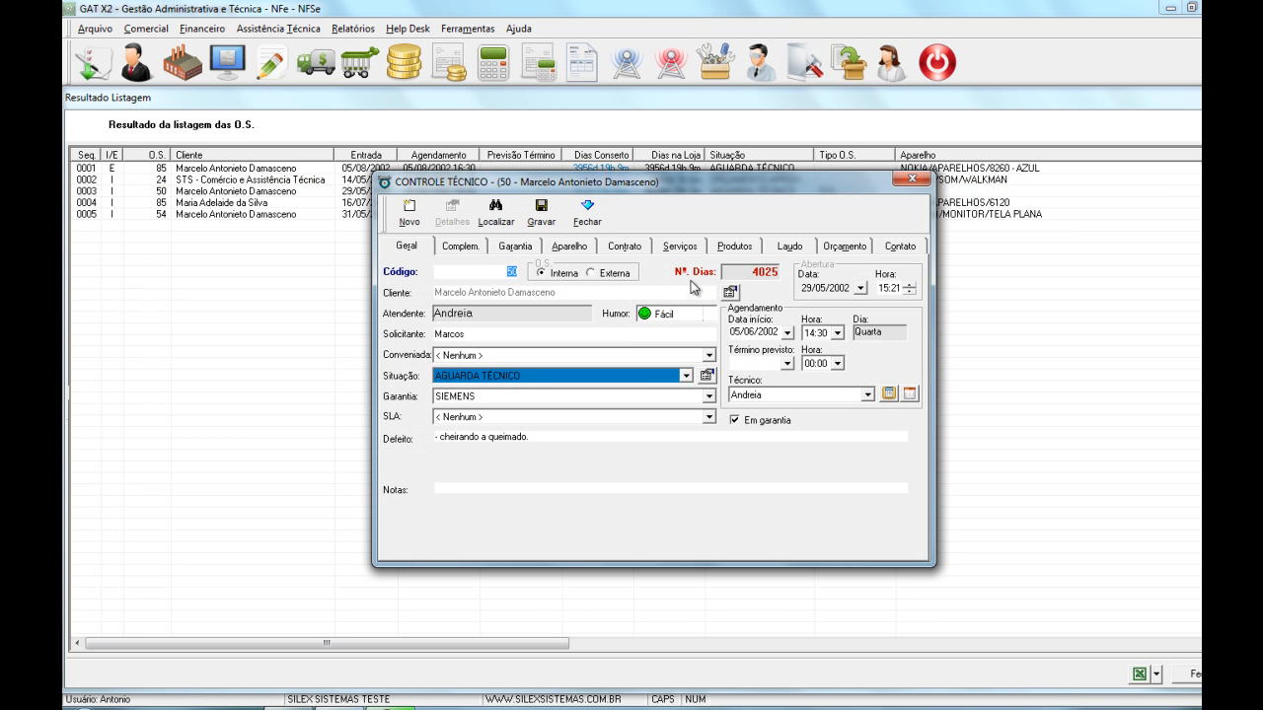
{"action": "left_click", "coordinate": [732, 252]}
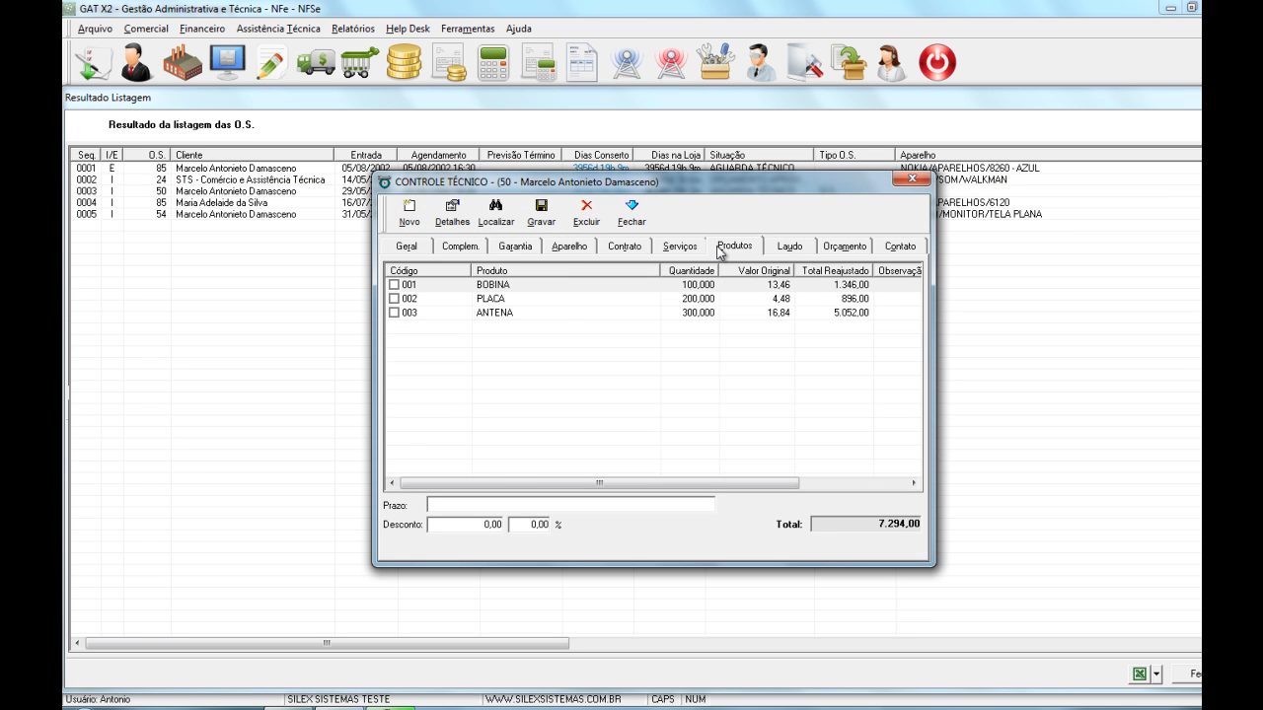
{"action": "left_click", "coordinate": [688, 254]}
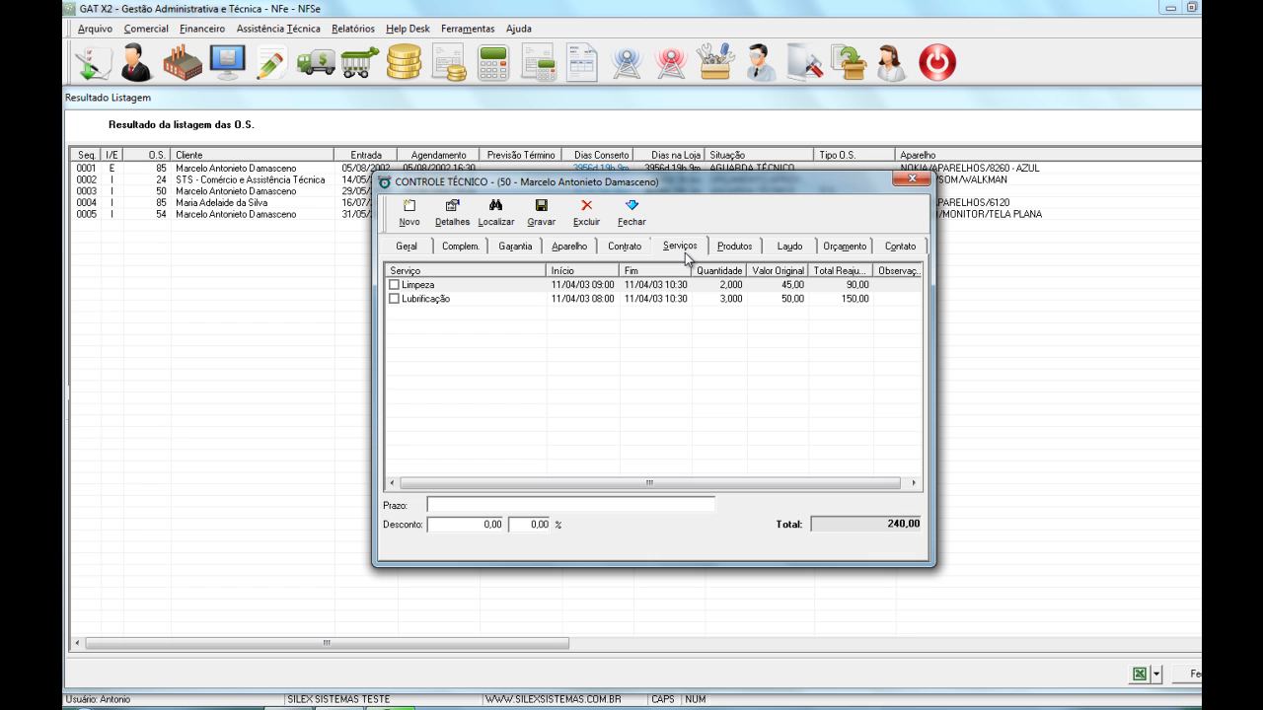
{"action": "left_click", "coordinate": [790, 250]}
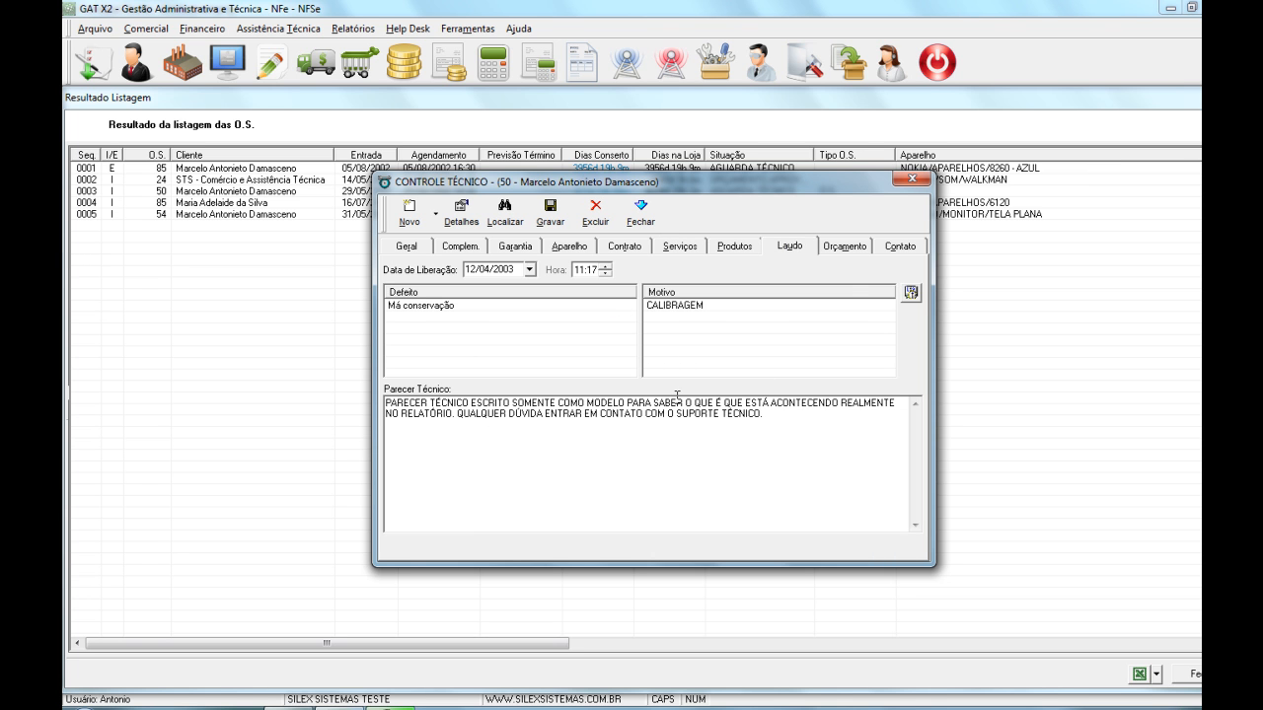
{"action": "left_click", "coordinate": [642, 211]}
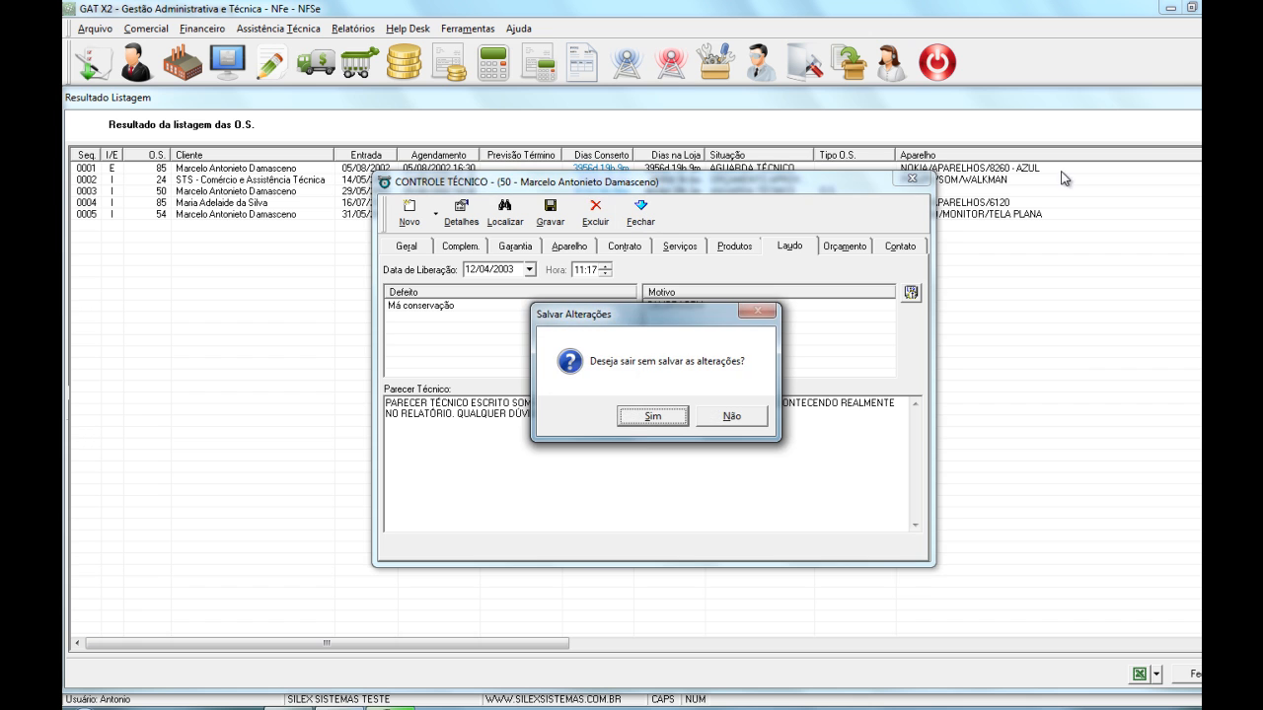
{"action": "left_click", "coordinate": [653, 415]}
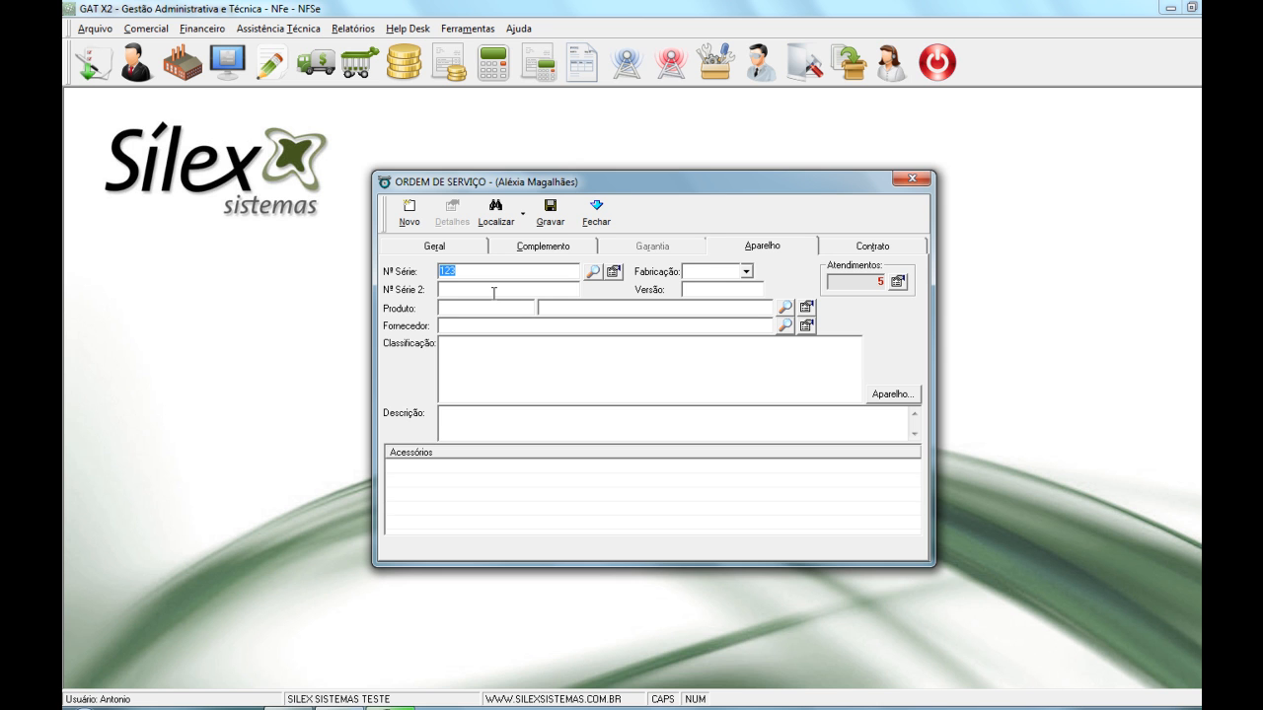
Classify the device as HP, MATRICIAL, LX-300
{"action": "left_click", "coordinate": [493, 293]}
{"action": "left_click", "coordinate": [707, 290]}
{"action": "left_click", "coordinate": [893, 395]}
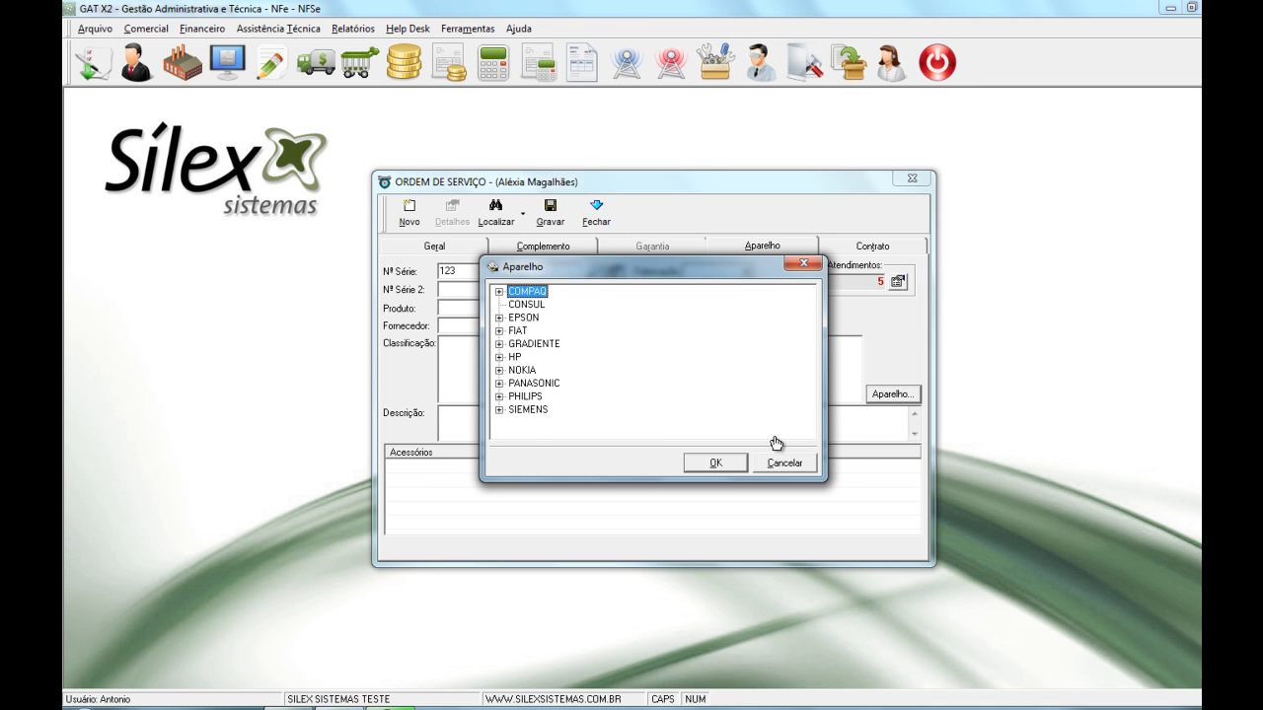
{"action": "left_click", "coordinate": [499, 357]}
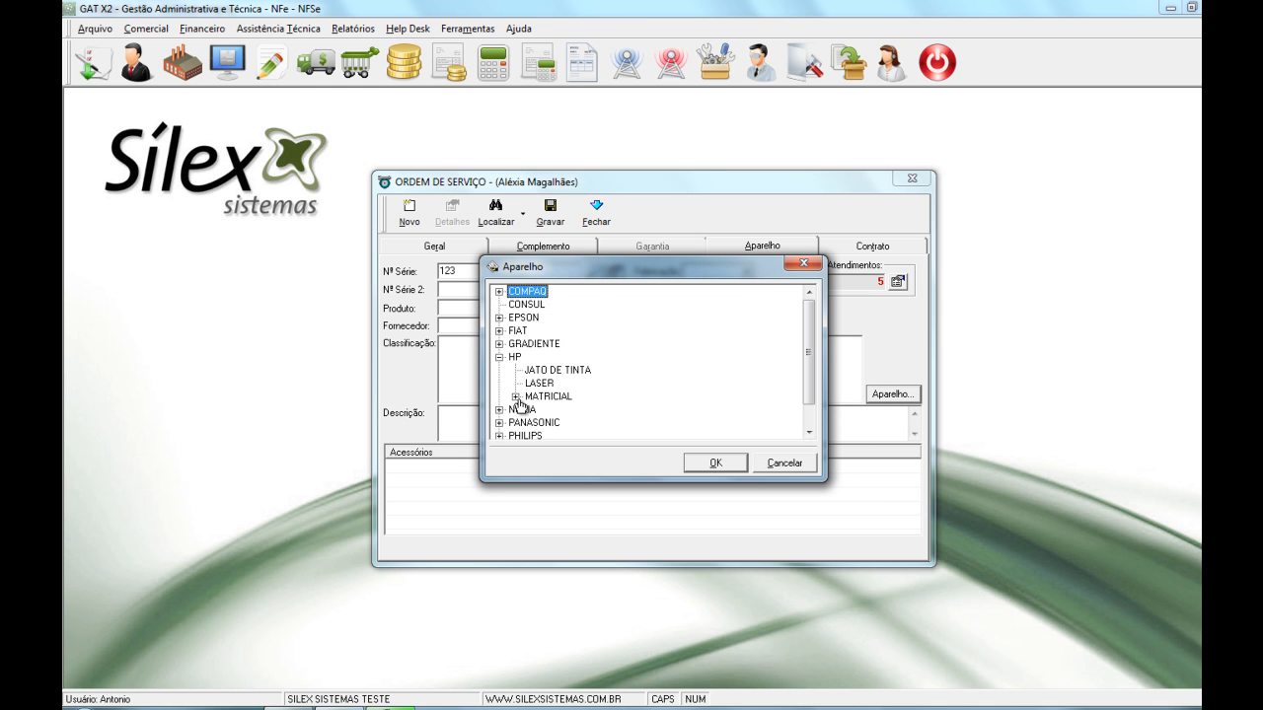
{"action": "left_click", "coordinate": [514, 405]}
{"action": "left_click", "coordinate": [515, 397]}
{"action": "left_click", "coordinate": [555, 410]}
{"action": "left_click", "coordinate": [728, 464]}
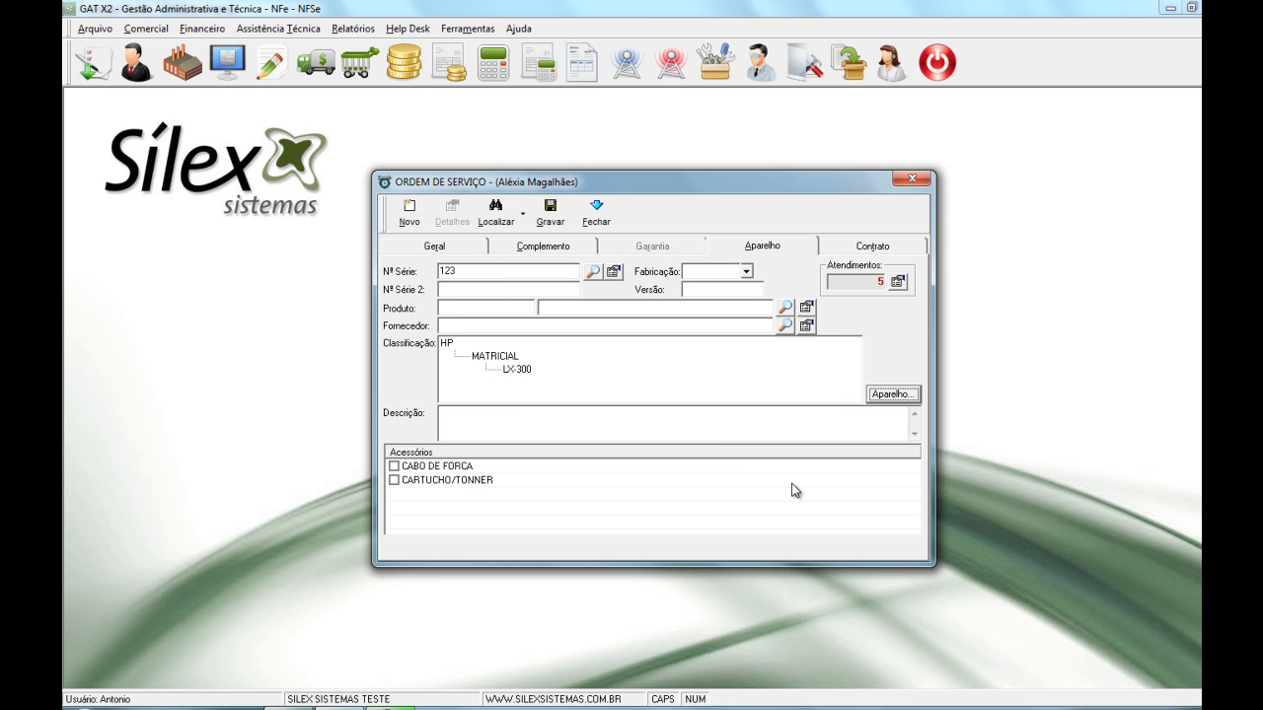
Mark CABO DE FORCA and CARTUCHO/TONNER as the device's accessories and return to the order's Geral data
{"action": "left_click", "coordinate": [394, 466]}
{"action": "left_click", "coordinate": [394, 480]}
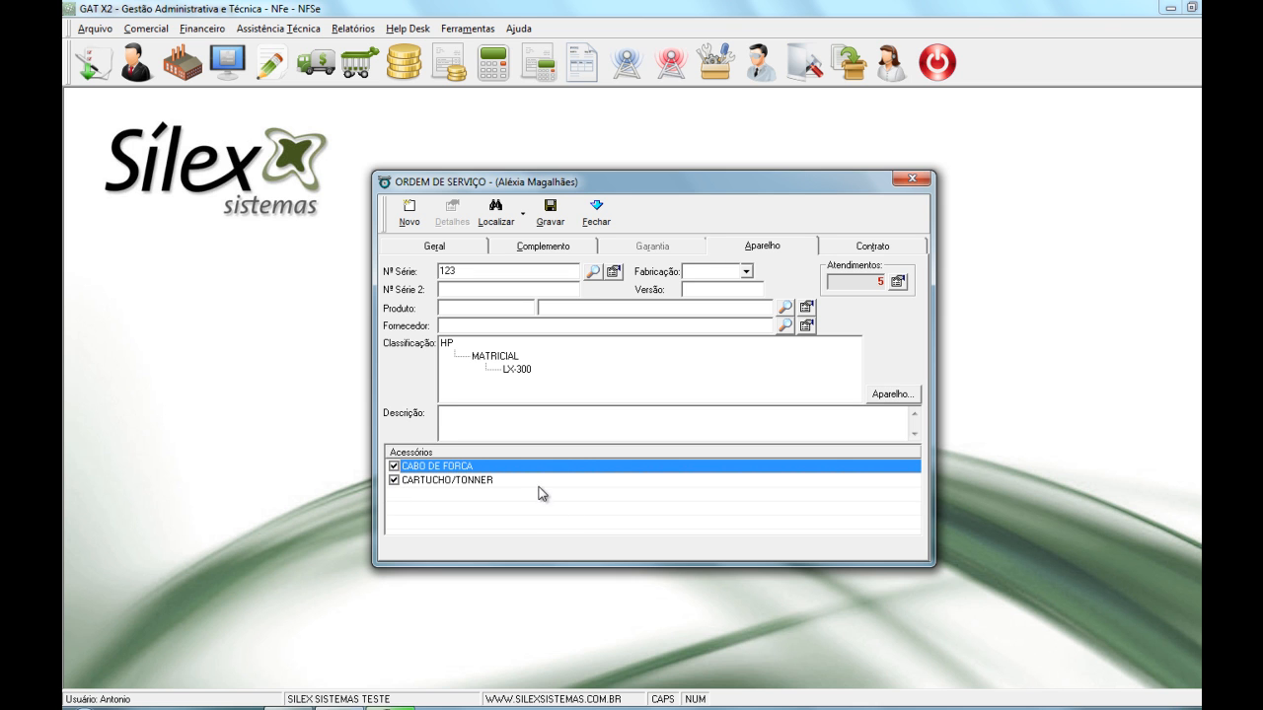
{"action": "left_click", "coordinate": [459, 430]}
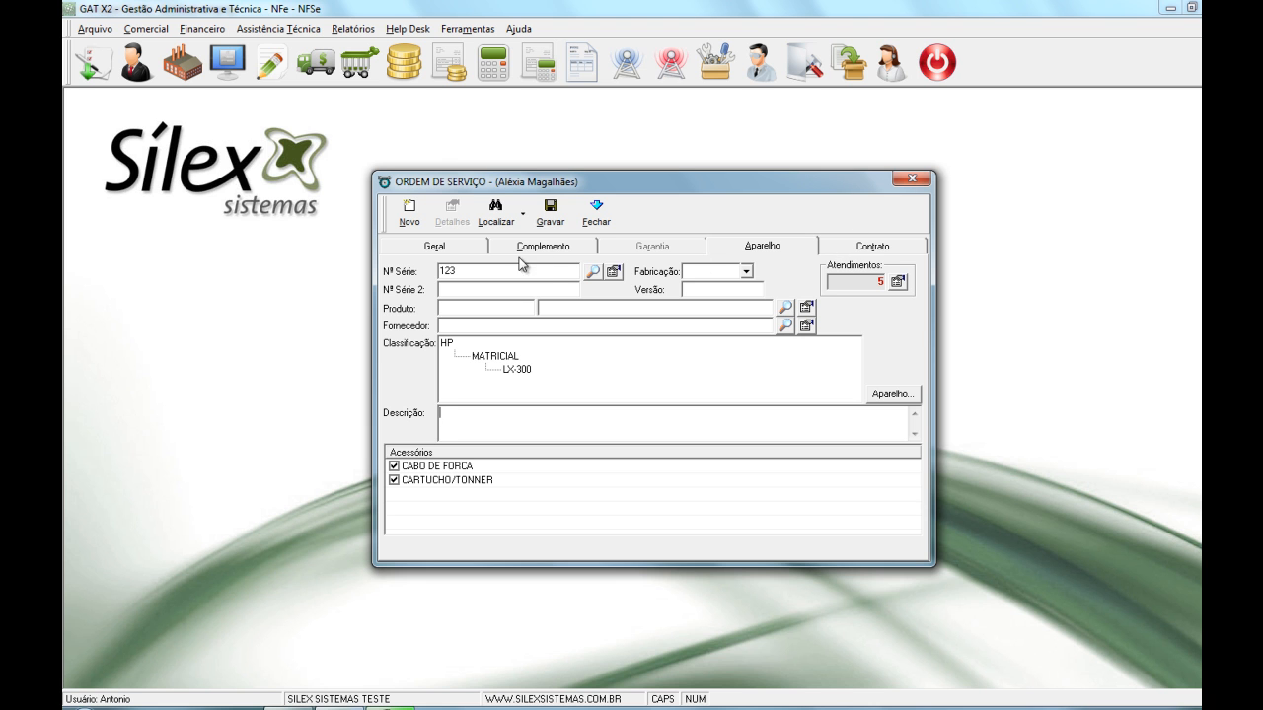
{"action": "left_click", "coordinate": [434, 248]}
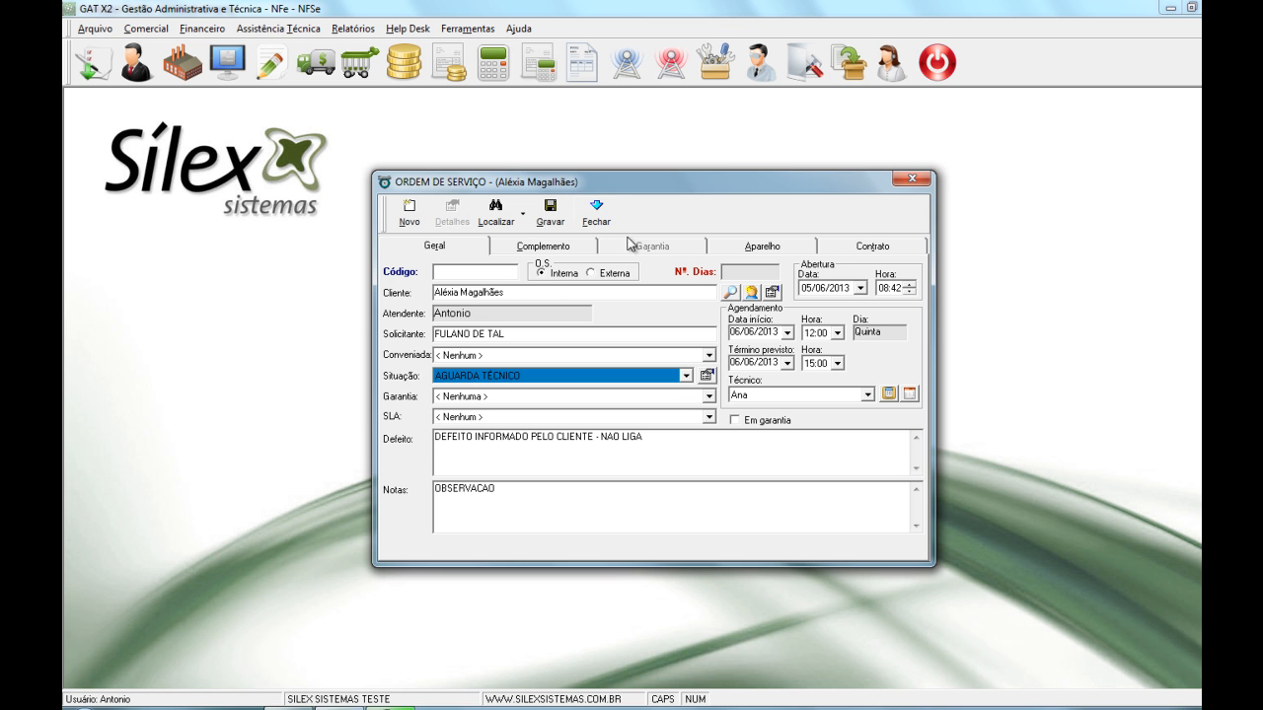
Save the service order and decline printing it
{"action": "left_click", "coordinate": [545, 217]}
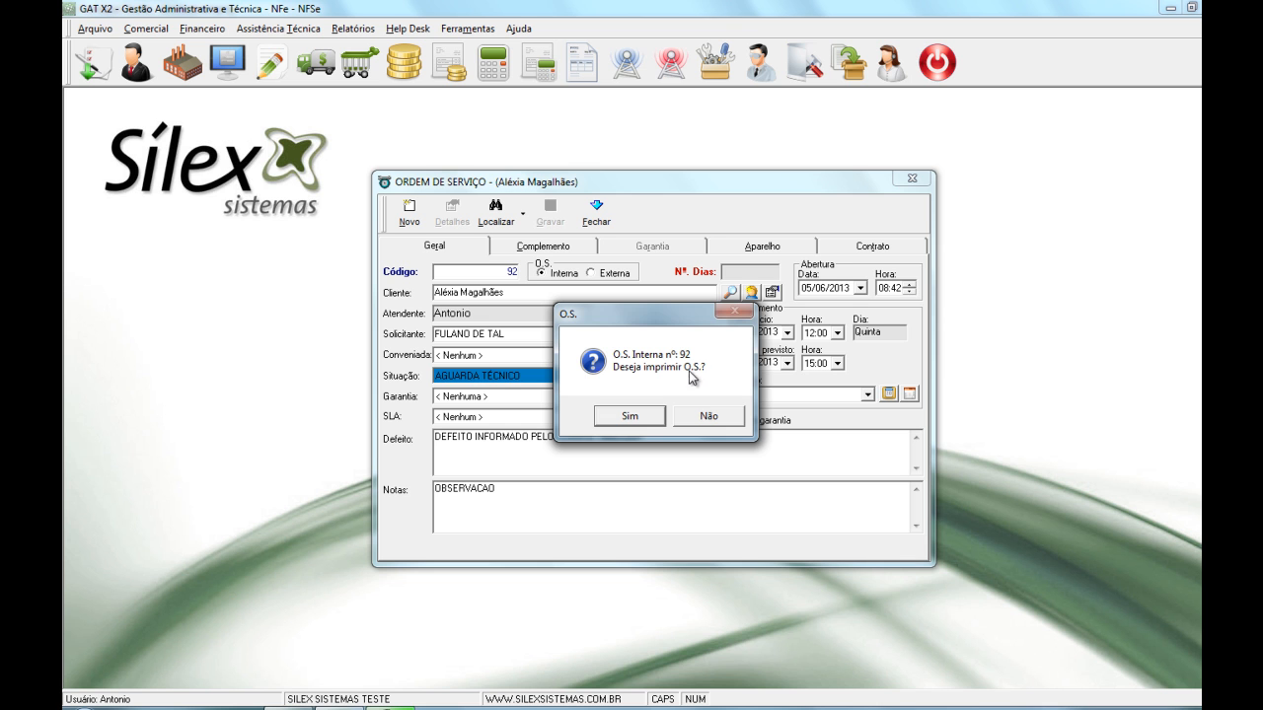
{"action": "left_click", "coordinate": [734, 422]}
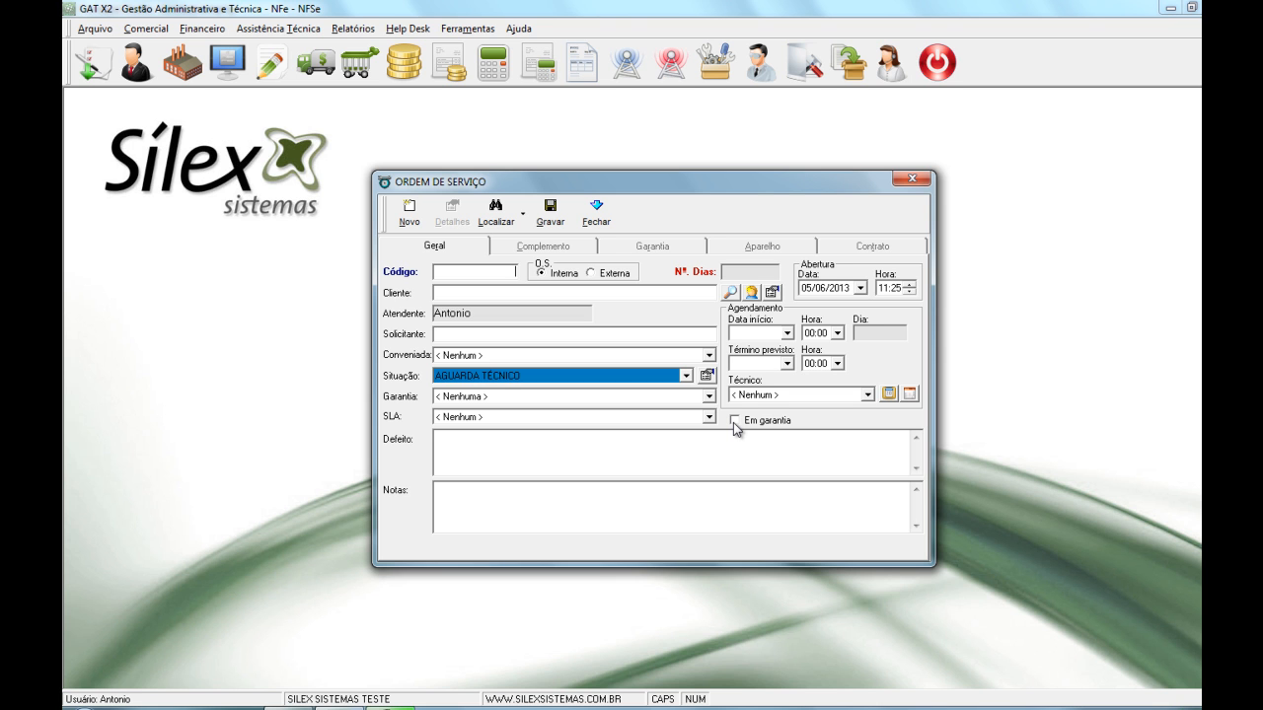
Find and select Associação dos Funcionários as the new order's customer, then review its Contrato data and return to Geral
{"action": "left_click", "coordinate": [629, 293]}
{"action": "type", "text": "ASS"}
{"action": "key", "text": "Return"}
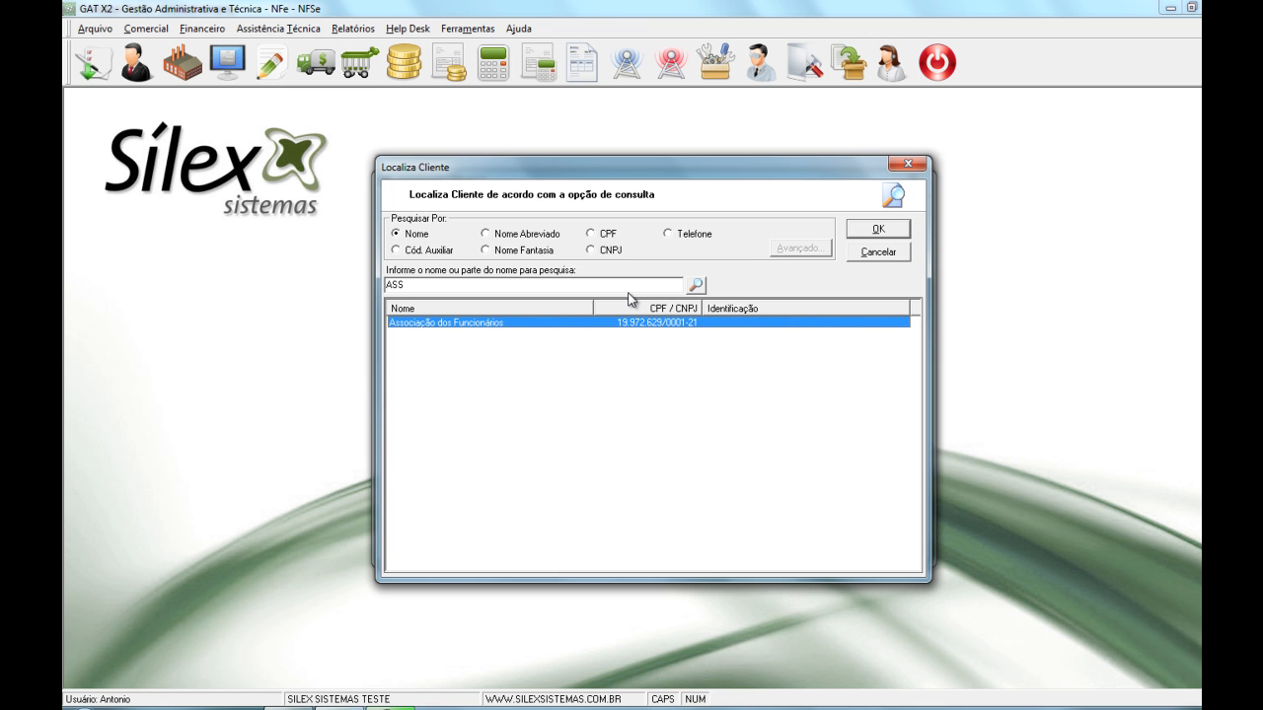
{"action": "key", "text": "Return"}
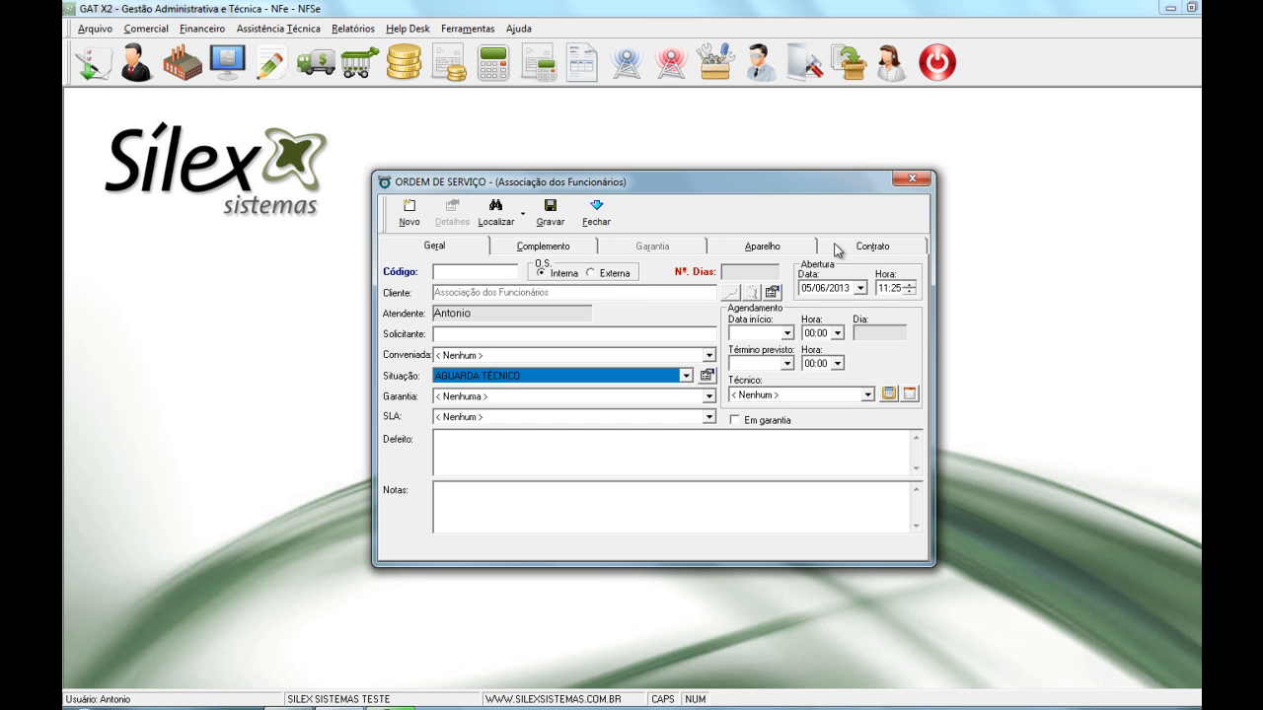
{"action": "left_click", "coordinate": [869, 246]}
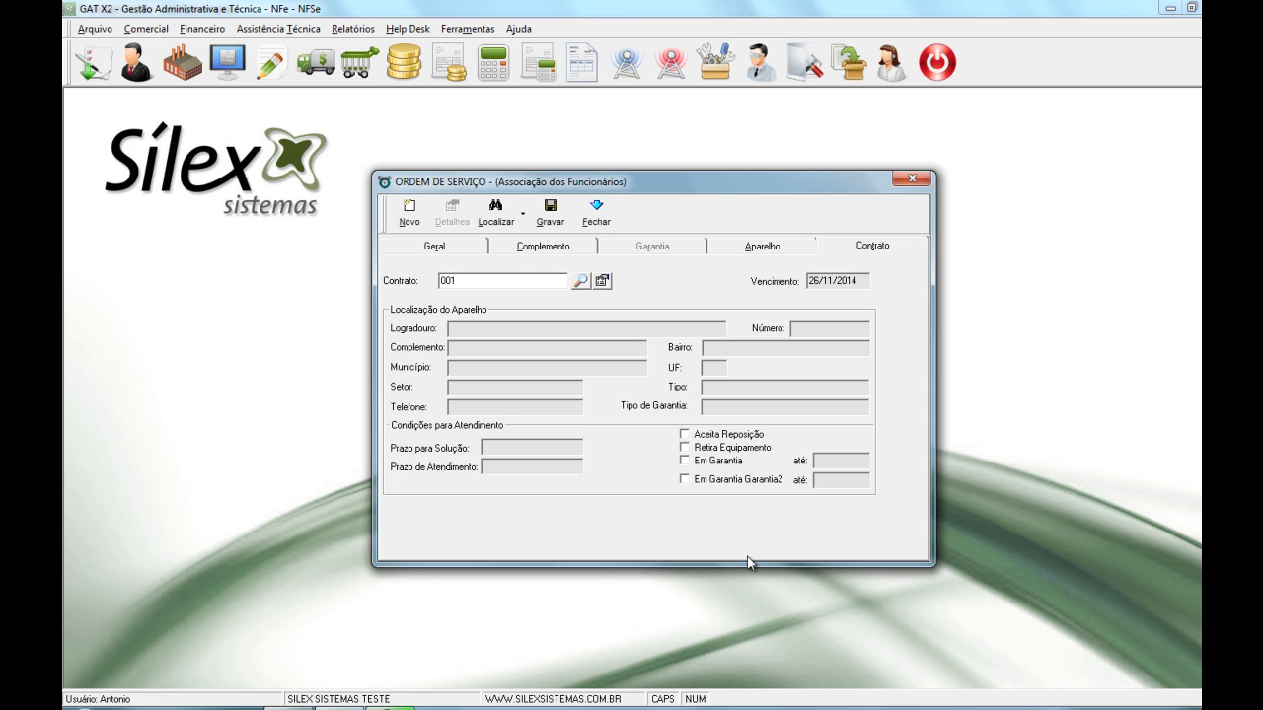
{"action": "left_click", "coordinate": [466, 247]}
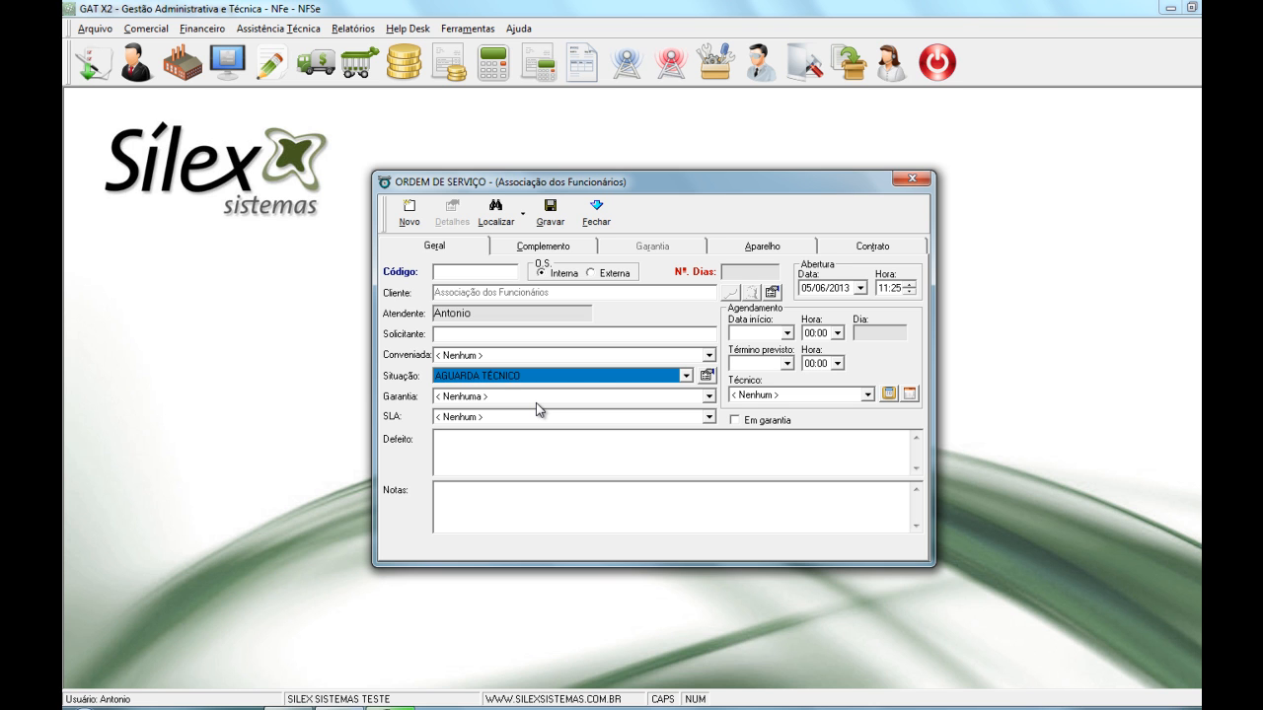
Enter the requester's name, the defect DEFEITO RECLAMADO - NAO LIGA and the note OBSERVACAO in the order
{"action": "left_click", "coordinate": [512, 335]}
{"action": "type", "text": "FULANO DE TAL"}
{"action": "left_click", "coordinate": [488, 438]}
{"action": "type", "text": "EQU"}
{"action": "key", "text": "BackSpace"}
{"action": "key", "text": "BackSpace"}
{"action": "key", "text": "BackSpace"}
{"action": "type", "text": "DEFEITO RECLAMADO - NAO LIGA"}
{"action": "left_click", "coordinate": [558, 503]}
{"action": "type", "text": "OBSERVACAO"}
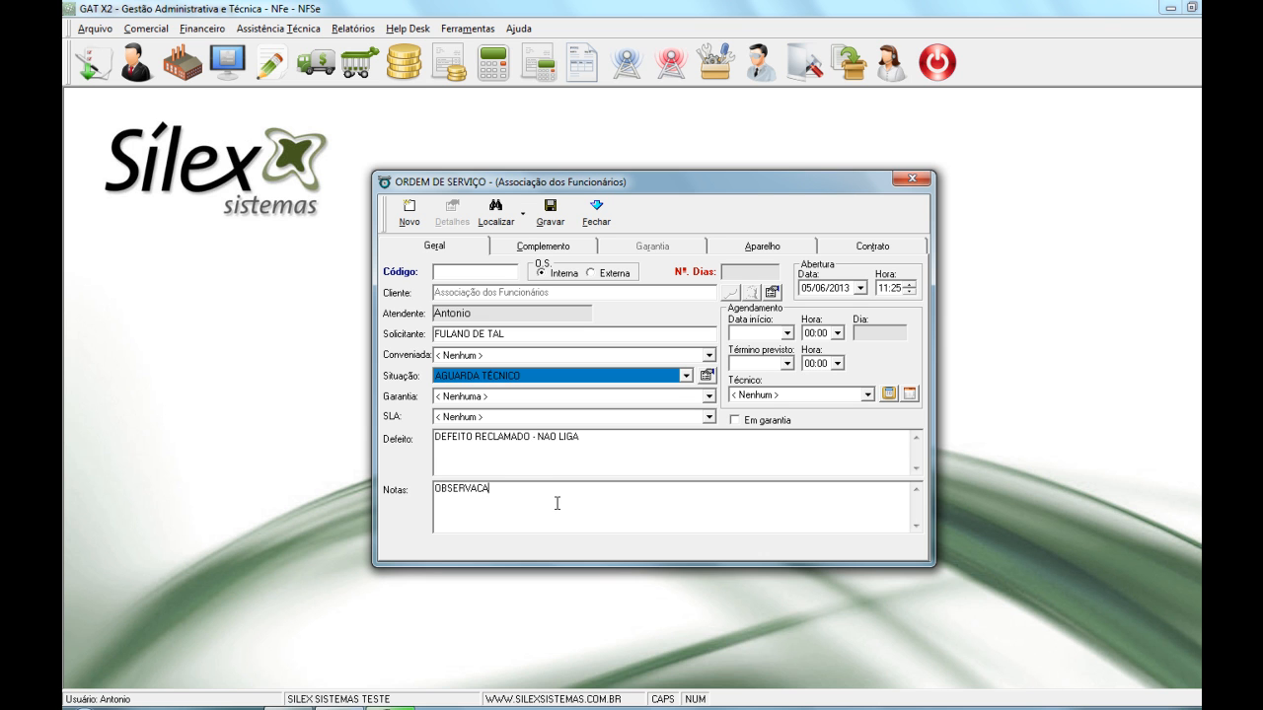
Assign the second listed technician and schedule the order for 05/06/2013 from 18:00 to 20:00
{"action": "left_click", "coordinate": [816, 394]}
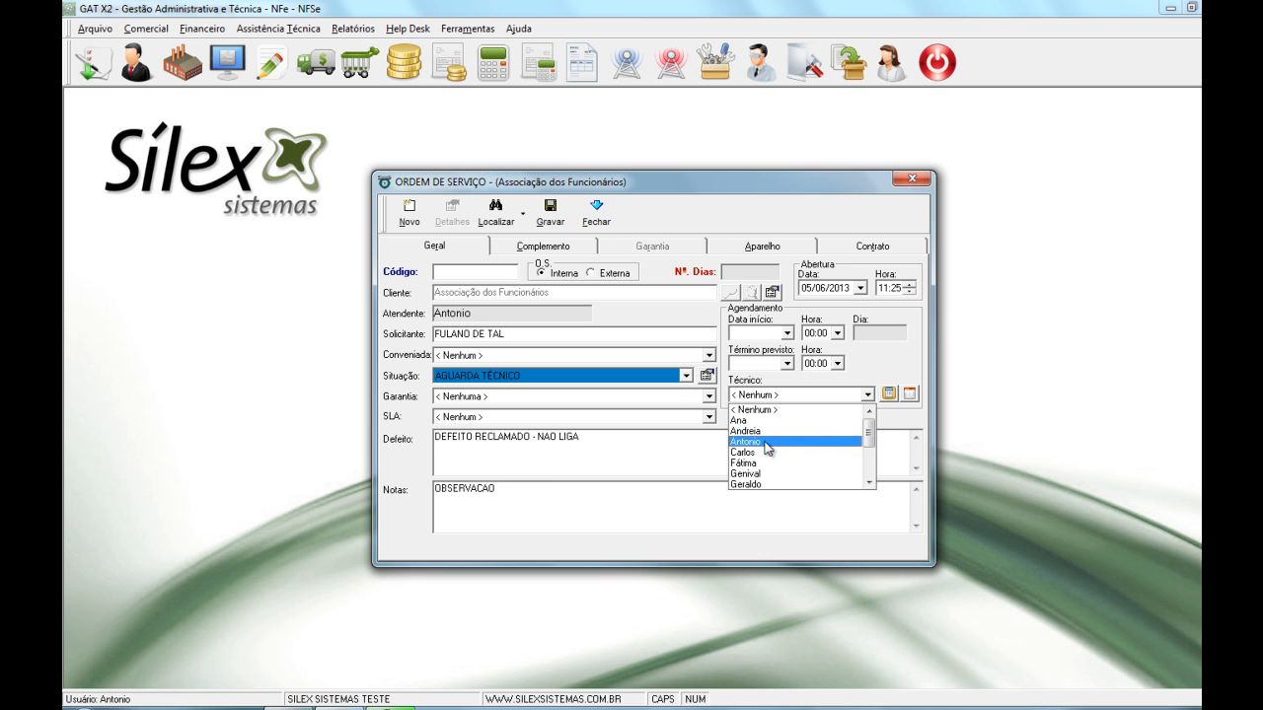
{"action": "left_click", "coordinate": [756, 434]}
{"action": "left_click", "coordinate": [790, 336]}
{"action": "left_click", "coordinate": [837, 335]}
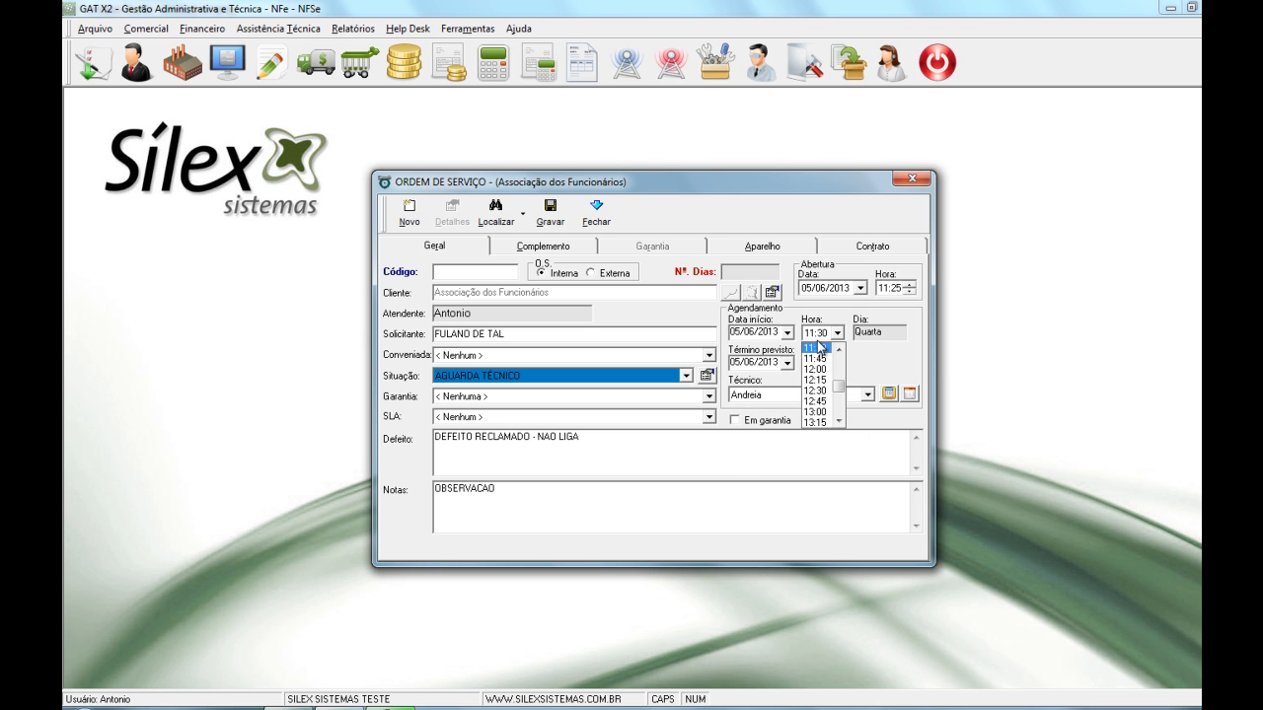
{"action": "type", "text": "18"}
{"action": "key", "text": "Return"}
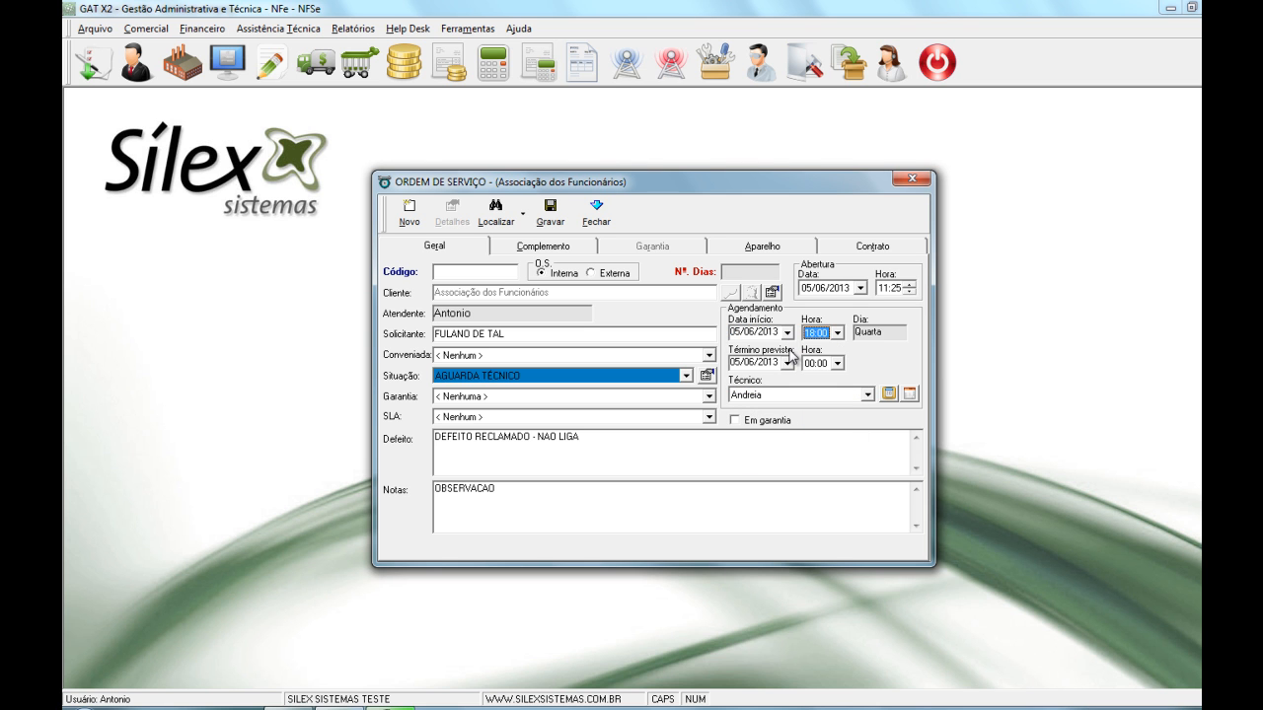
{"action": "left_click", "coordinate": [817, 364]}
{"action": "type", "text": "20"}
{"action": "key", "text": "Return"}
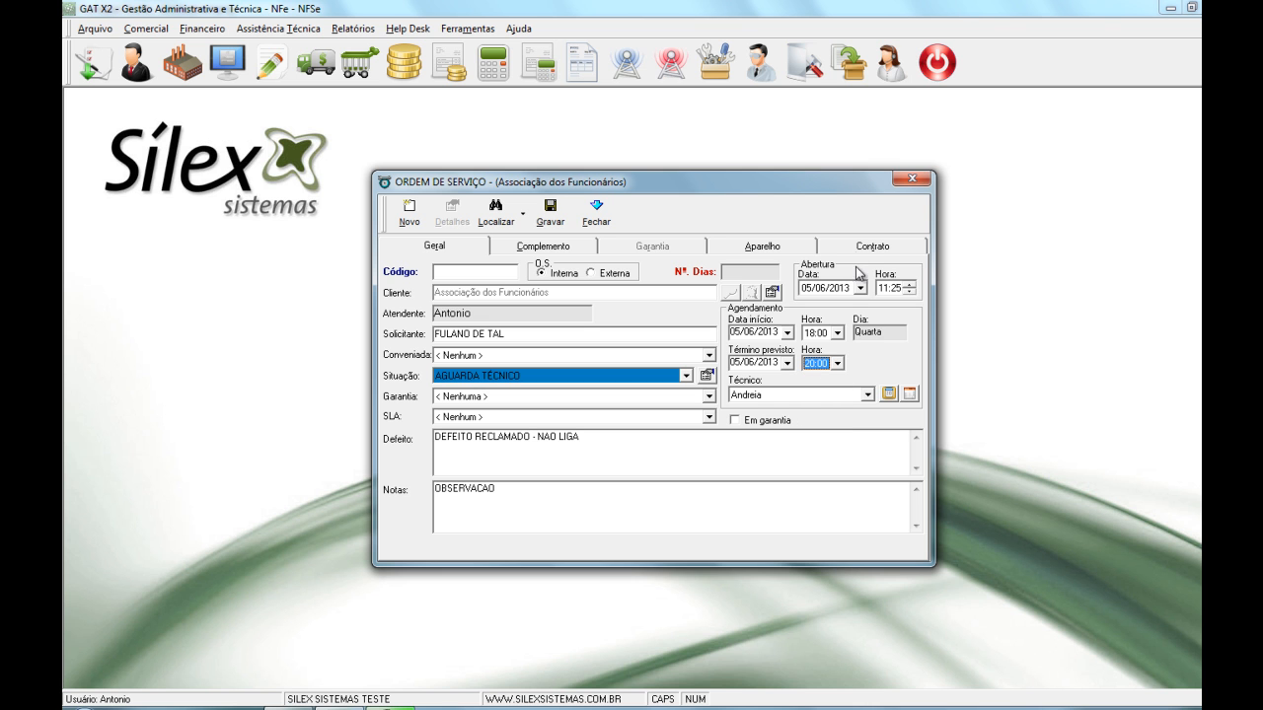
Search the customer's contract for a device in the Aparelho data, then close the search without selecting one
{"action": "left_click", "coordinate": [765, 247]}
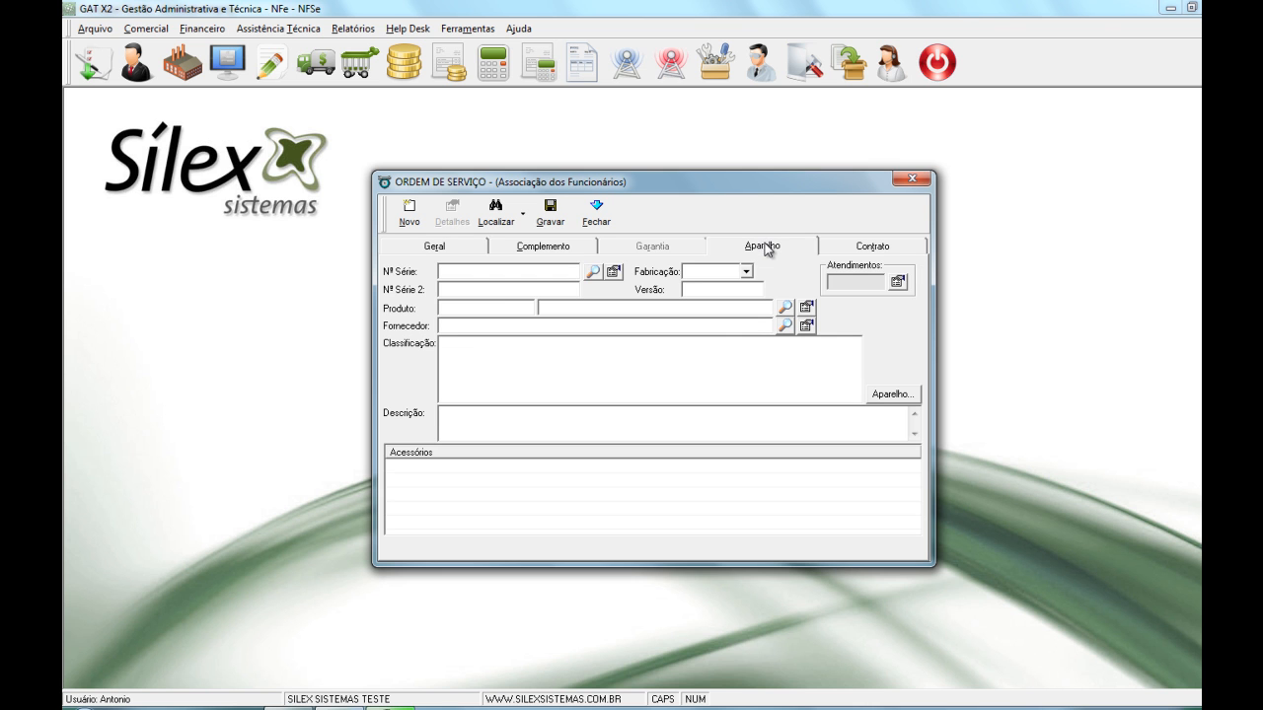
{"action": "left_click", "coordinate": [590, 273]}
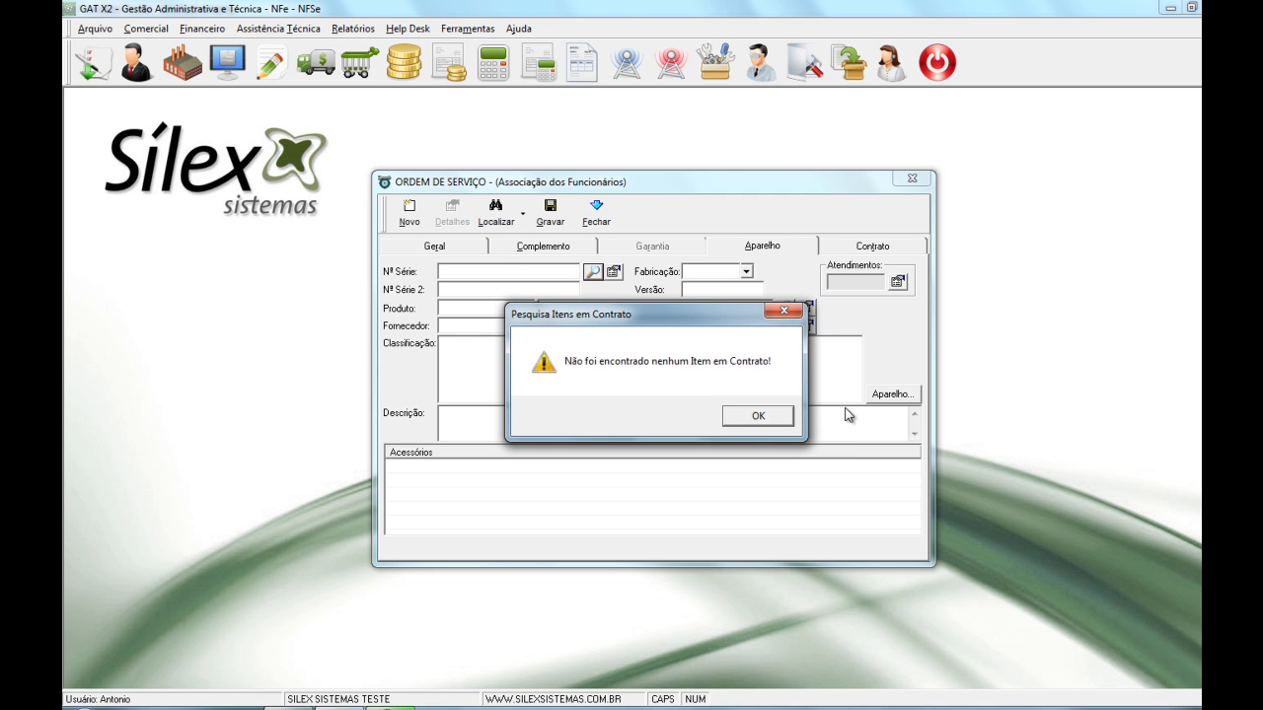
{"action": "left_click", "coordinate": [789, 415]}
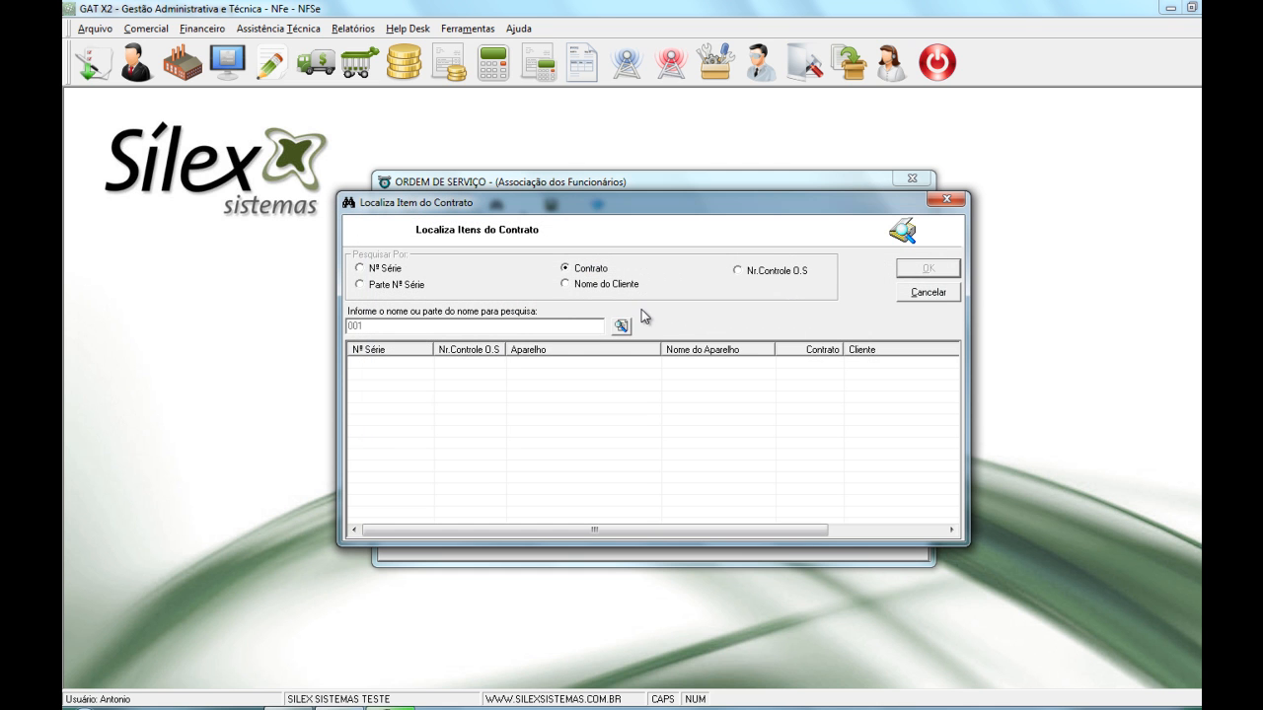
{"action": "left_click", "coordinate": [928, 292]}
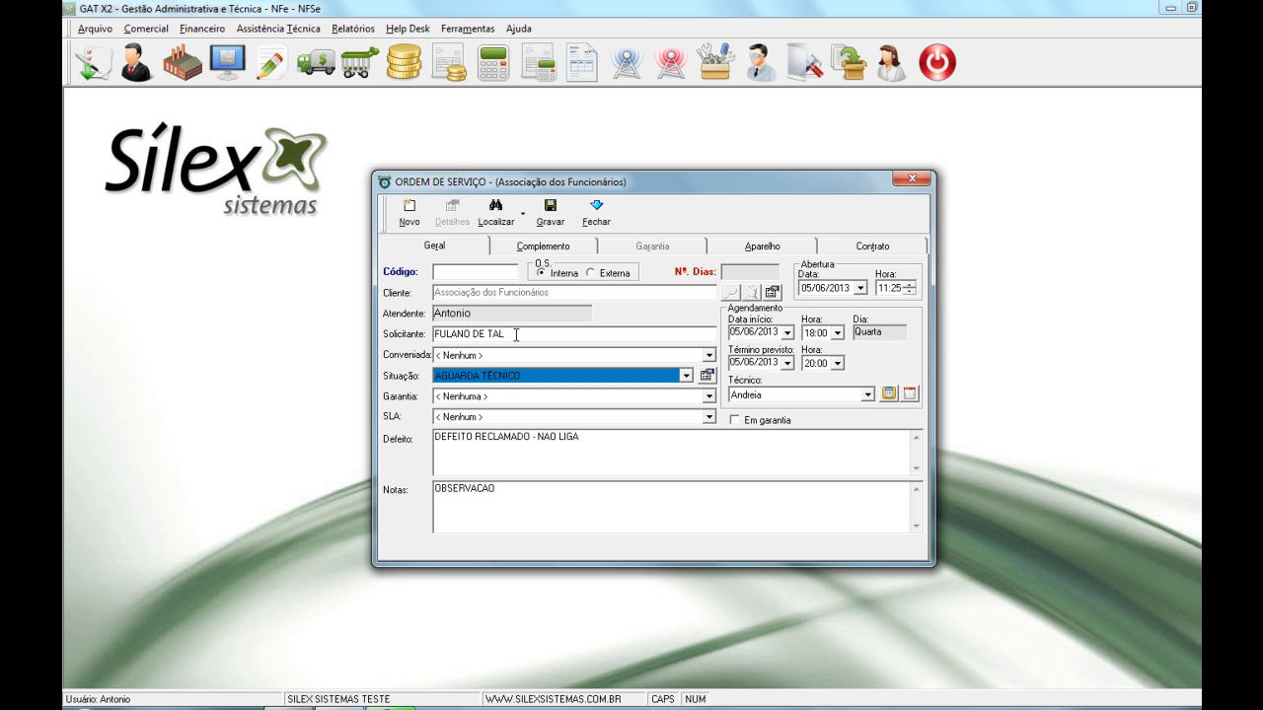
Replace the order's defect text with INSTALACAO and save the order without printing it
{"action": "left_click", "coordinate": [525, 435]}
{"action": "left_click", "coordinate": [531, 435]}
{"action": "left_click_drag", "start_coordinate": [531, 435], "coordinate": [423, 443]}
{"action": "key", "text": "Delete"}
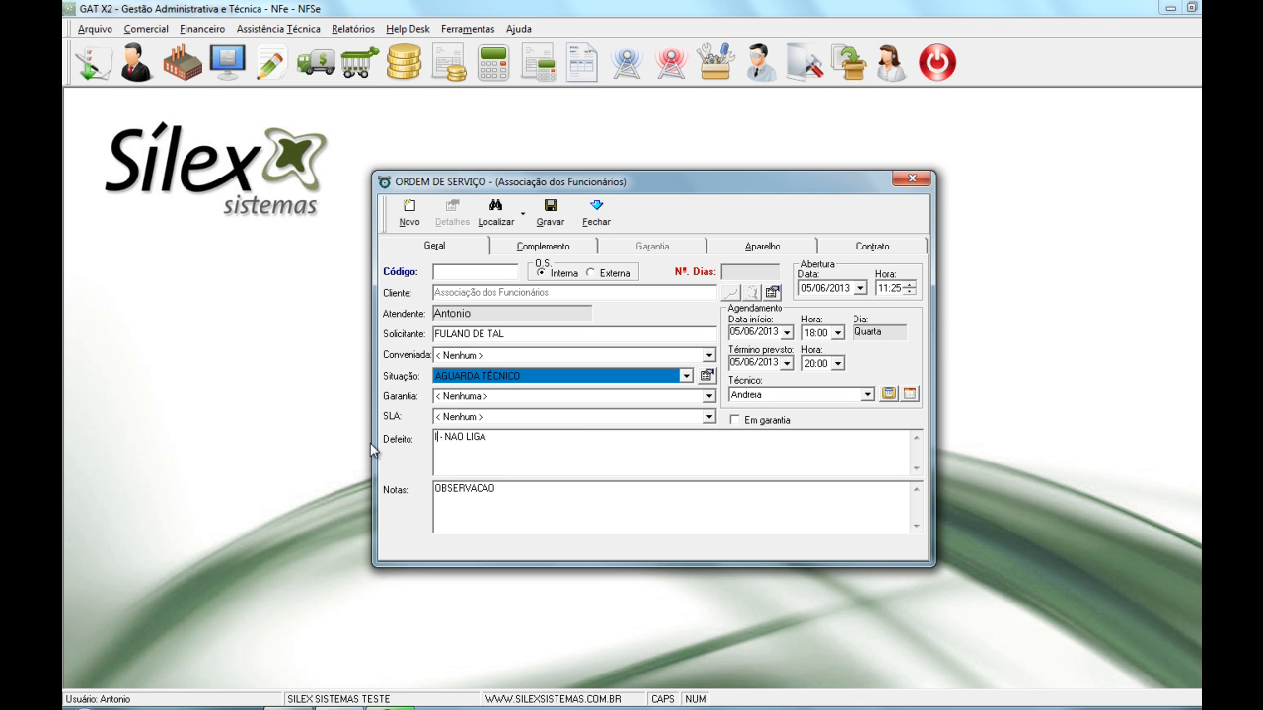
{"action": "key", "text": "Delete"}
{"action": "key", "text": "Delete"}
{"action": "key", "text": "Delete"}
{"action": "key", "text": "Delete"}
{"action": "key", "text": "Delete"}
{"action": "key", "text": "Delete"}
{"action": "key", "text": "Delete"}
{"action": "key", "text": "Delete"}
{"action": "key", "text": "Delete"}
{"action": "key", "text": "Delete"}
{"action": "key", "text": "Delete"}
{"action": "type", "text": "INSTALACAO"}
{"action": "left_click", "coordinate": [550, 212]}
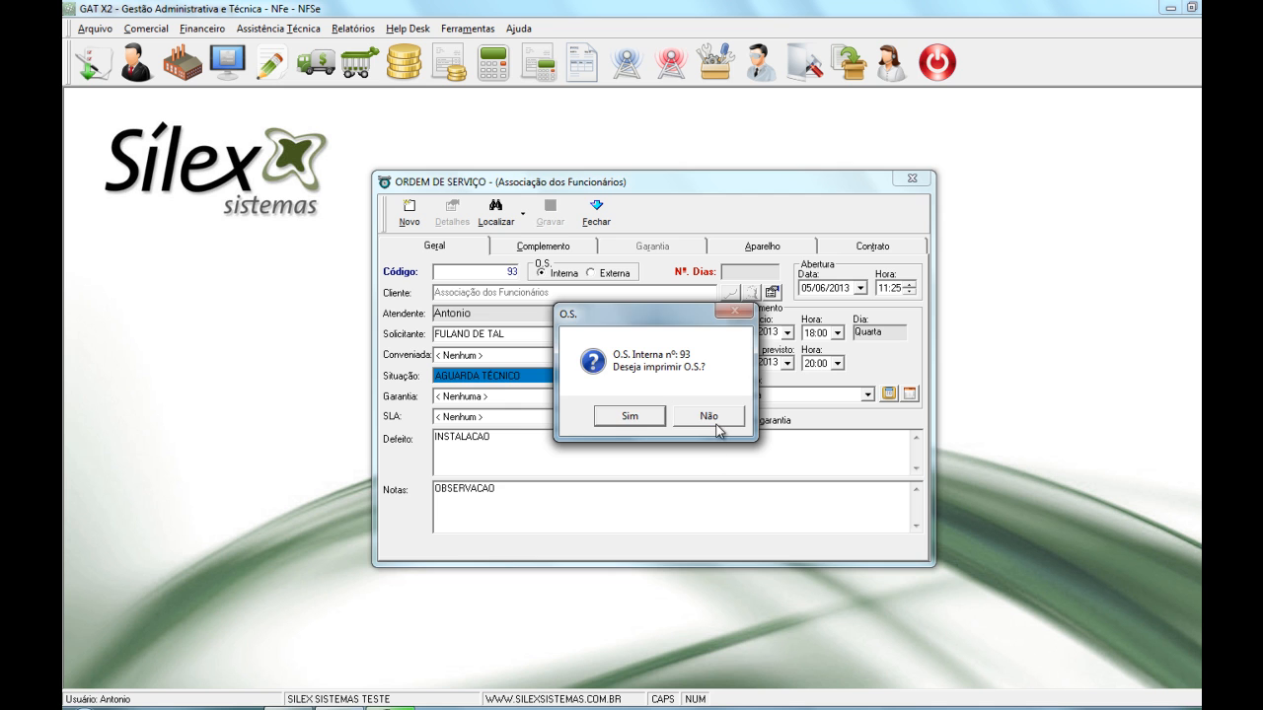
{"action": "left_click", "coordinate": [715, 422]}
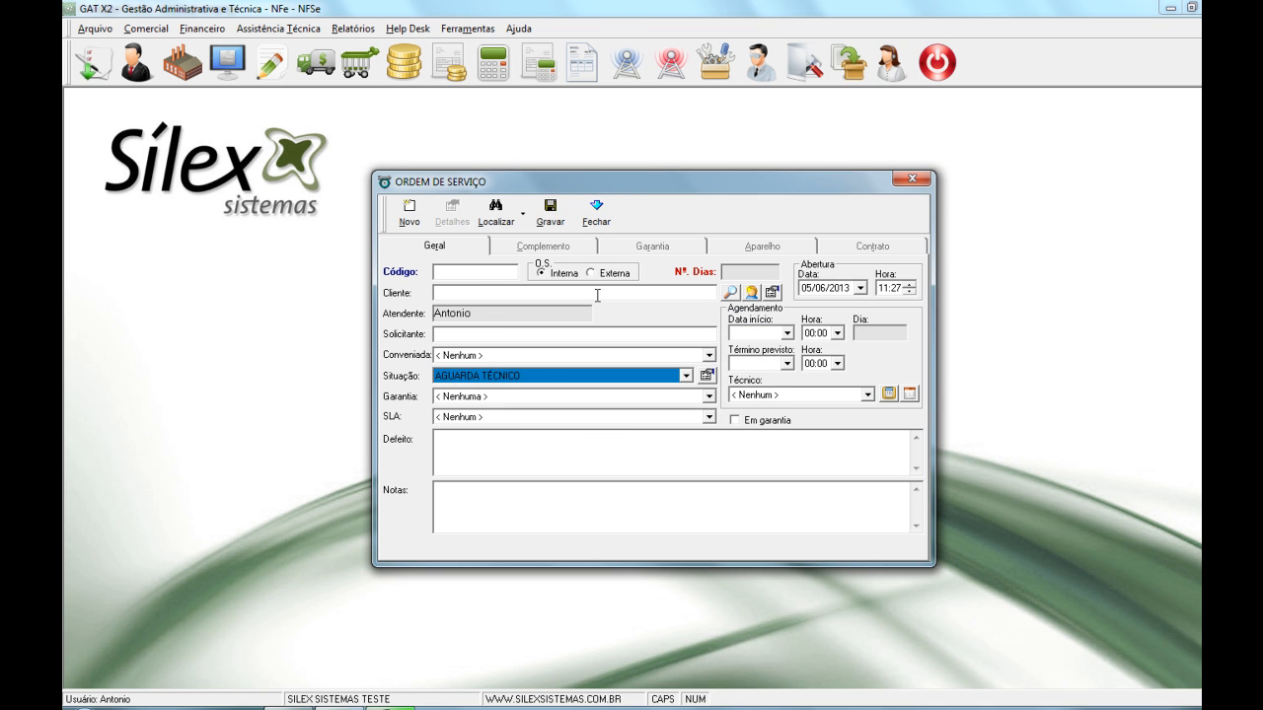
Search for the new order's customer by first name, select the second match and dismiss the contract notices
{"action": "type", "text": "PAULO"}
{"action": "key", "text": "Return"}
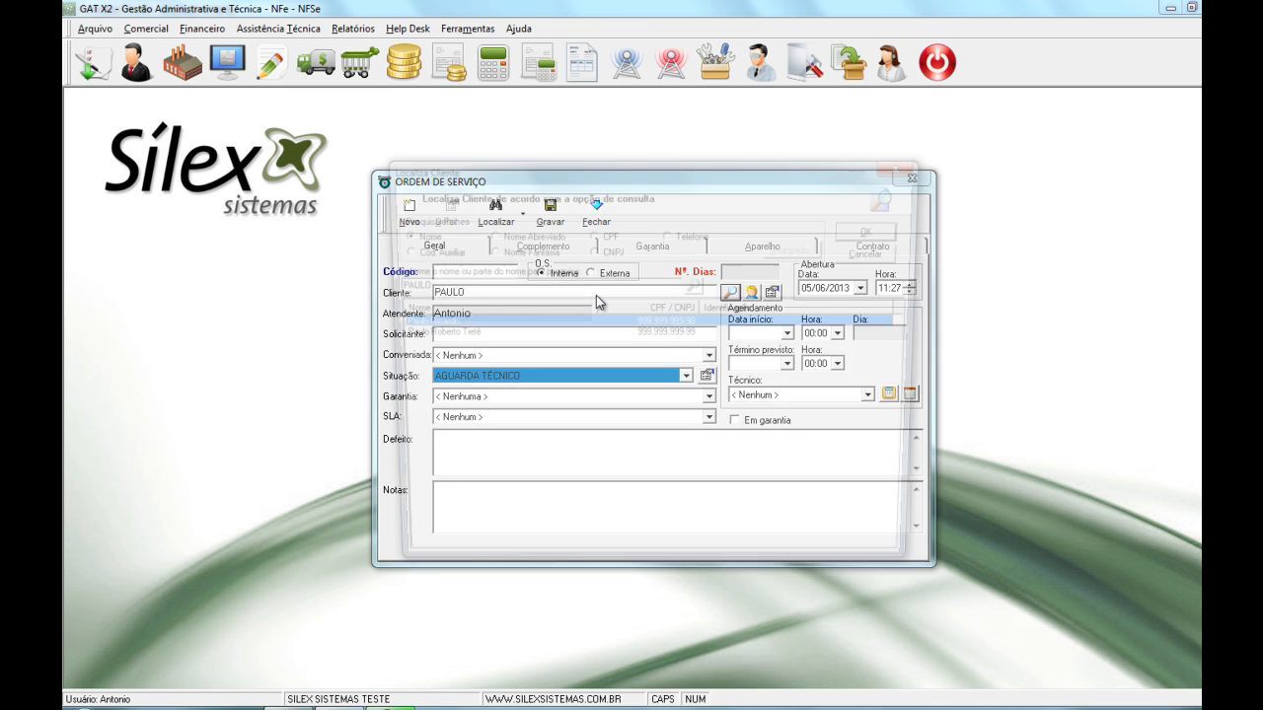
{"action": "key", "text": "Down"}
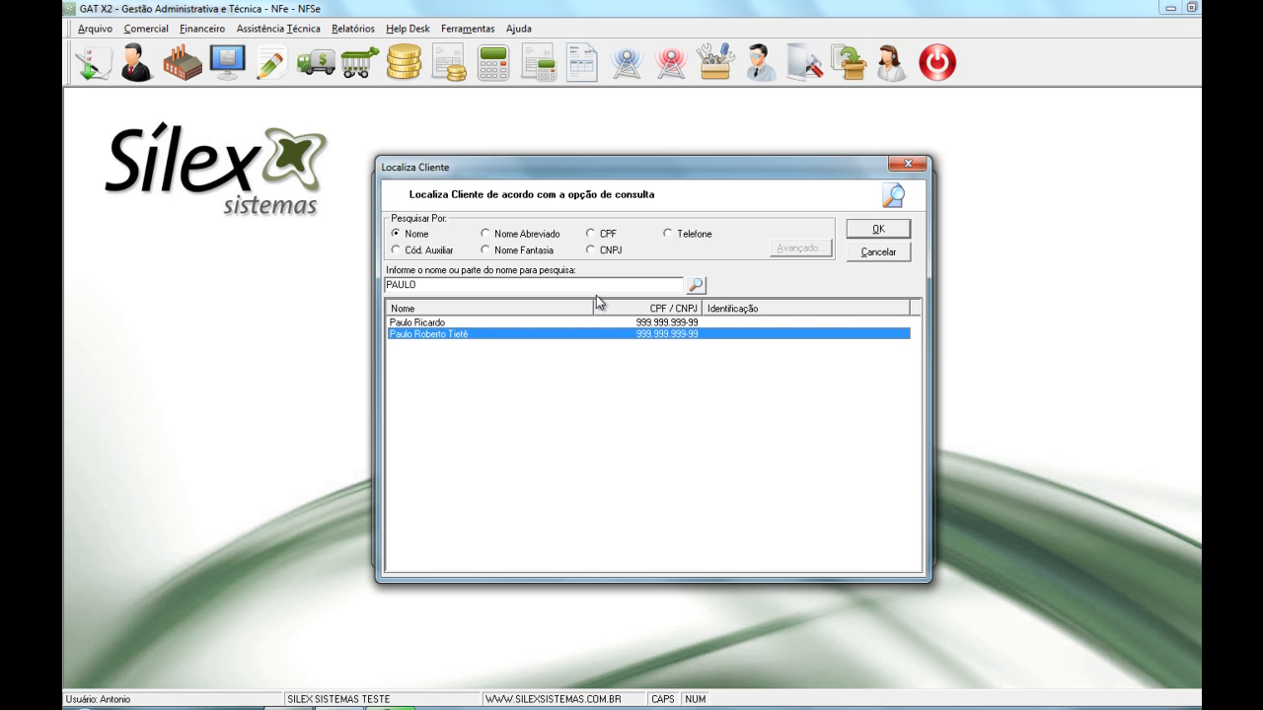
{"action": "key", "text": "Return"}
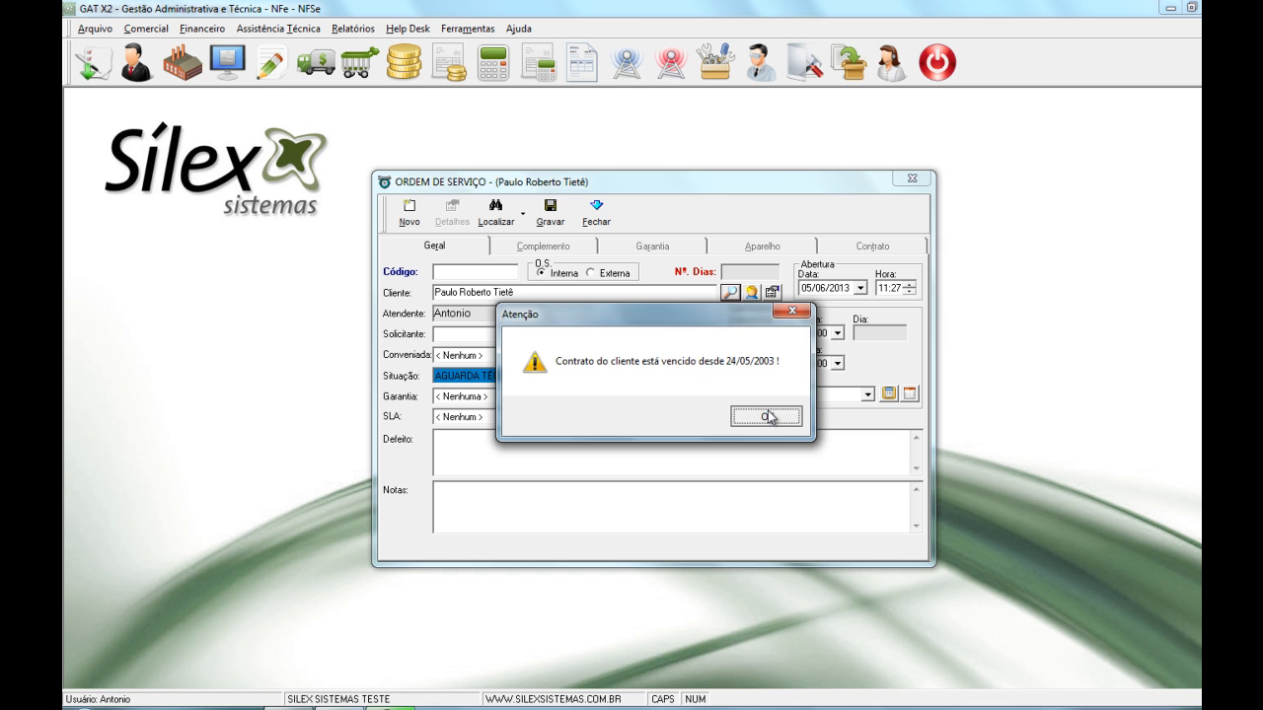
{"action": "left_click", "coordinate": [766, 415]}
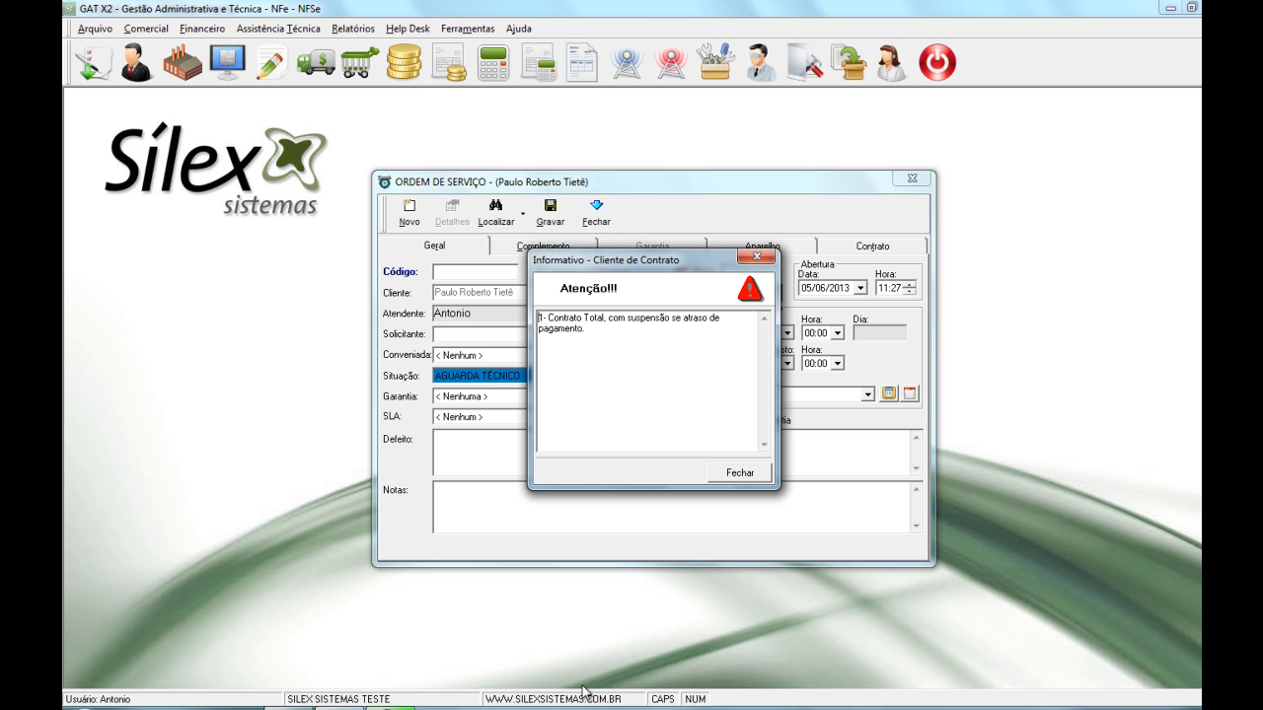
{"action": "left_click", "coordinate": [762, 471]}
Enter the requester's name and the defect DEFEITO RECLAMADO in the order
{"action": "type", "text": "FULANO DE TAL"}
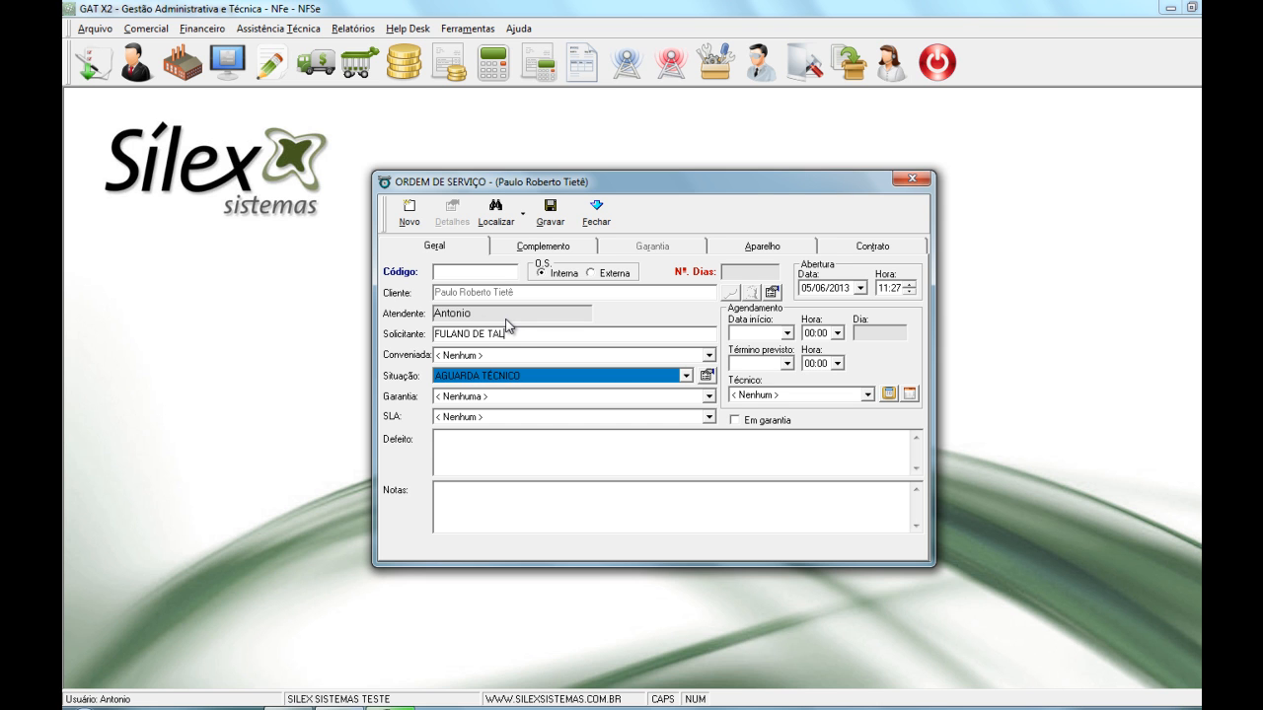
{"action": "left_click", "coordinate": [524, 456]}
{"action": "type", "text": "DEFEITO RECLAMADO"}
Assign the fourth listed technician and schedule the service for 05/06/2013 from 13:00 to 15:00
{"action": "left_click", "coordinate": [869, 395]}
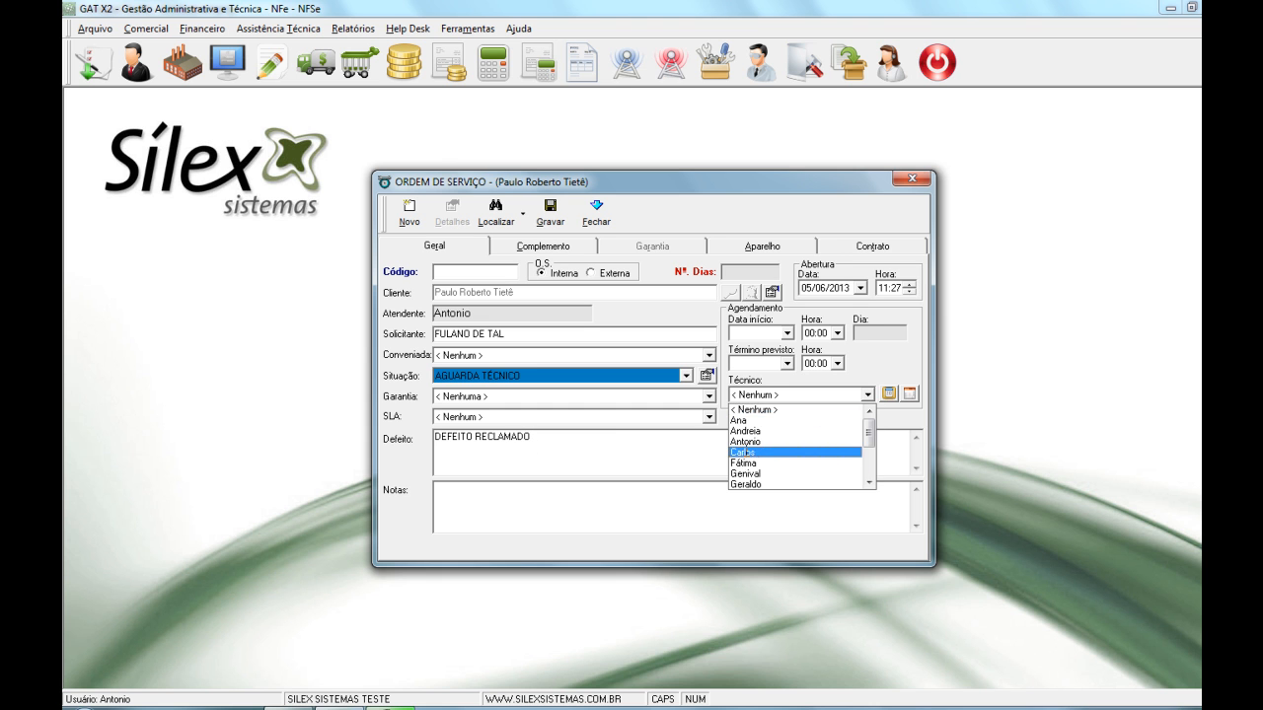
{"action": "left_click", "coordinate": [778, 453]}
{"action": "left_click", "coordinate": [791, 335]}
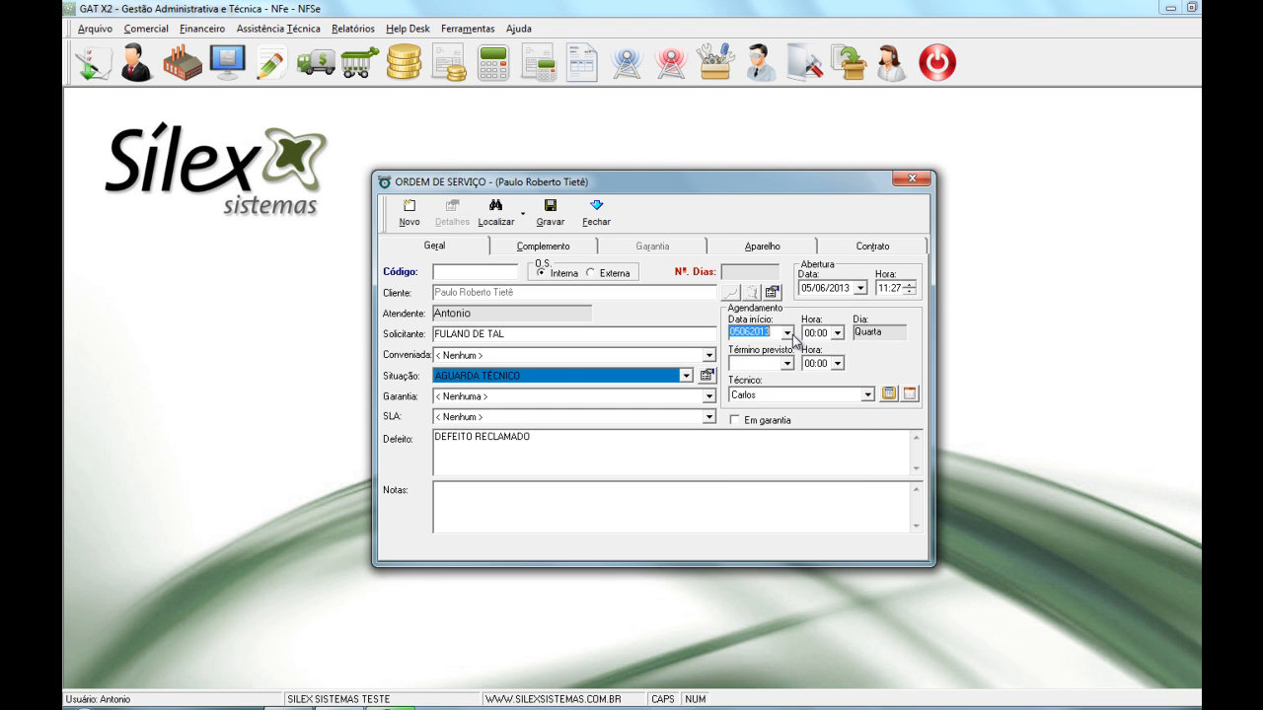
{"action": "left_click", "coordinate": [836, 333]}
{"action": "type", "text": "13"}
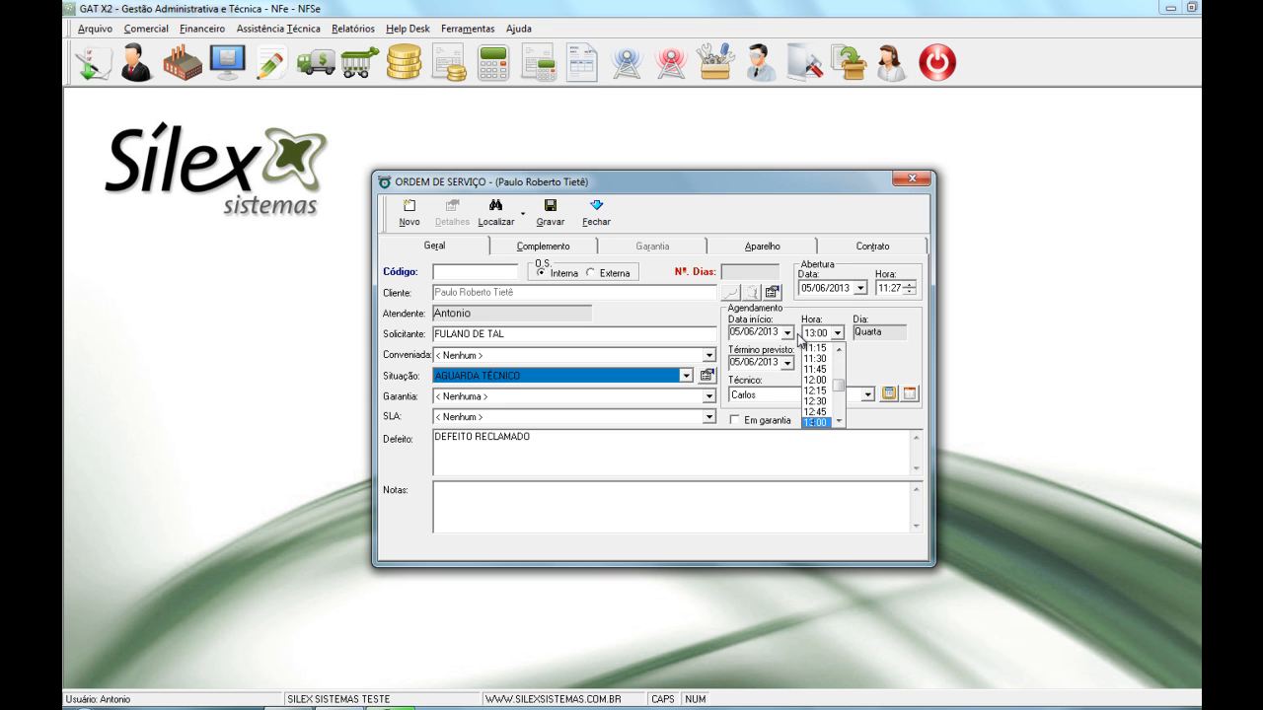
{"action": "key", "text": "Return"}
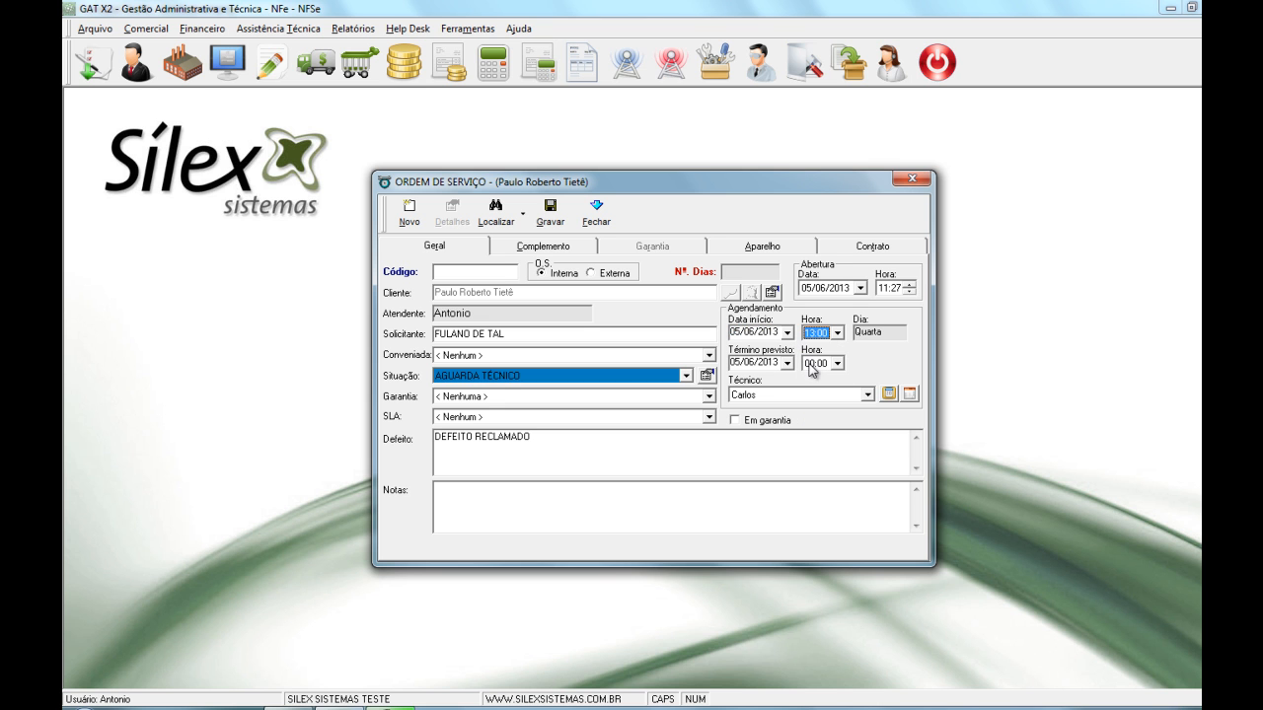
{"action": "left_click", "coordinate": [809, 365]}
{"action": "type", "text": "15"}
{"action": "key", "text": "Return"}
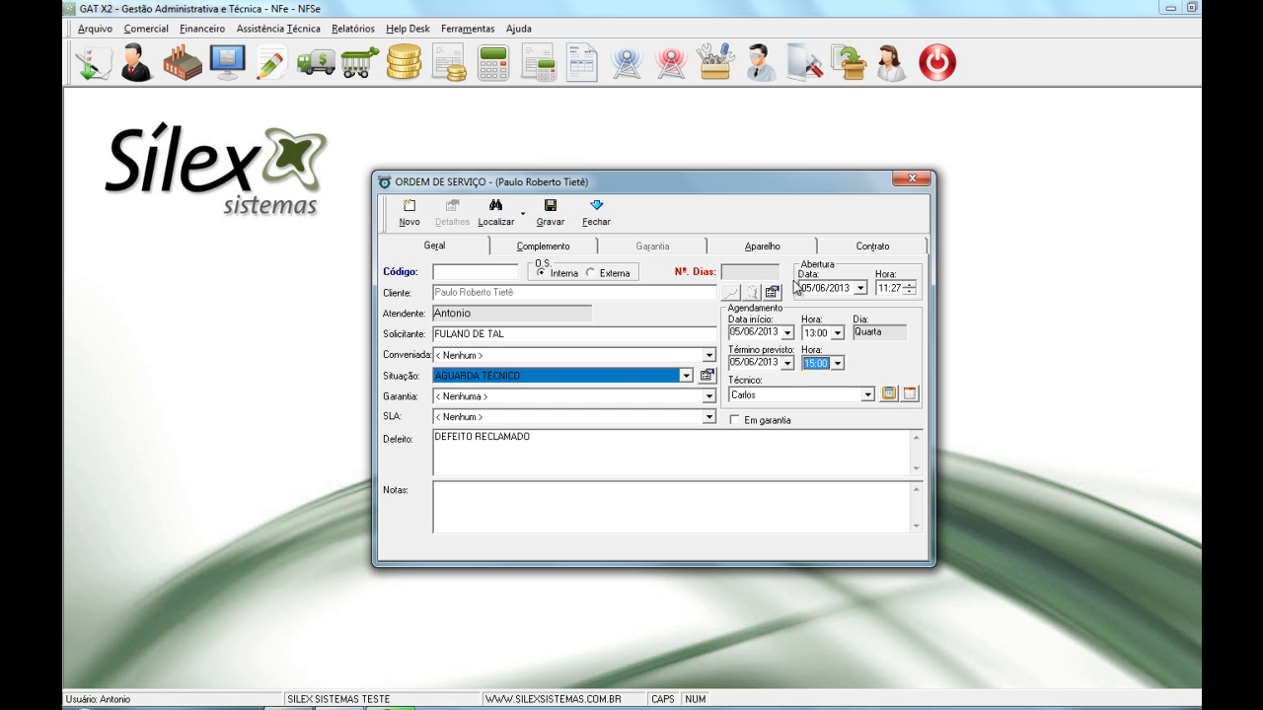
Select the contract's EPSON matrix printer as the order's device and mark Bandeija, Cartucho preto and Fita as its accessories
{"action": "left_click", "coordinate": [752, 250]}
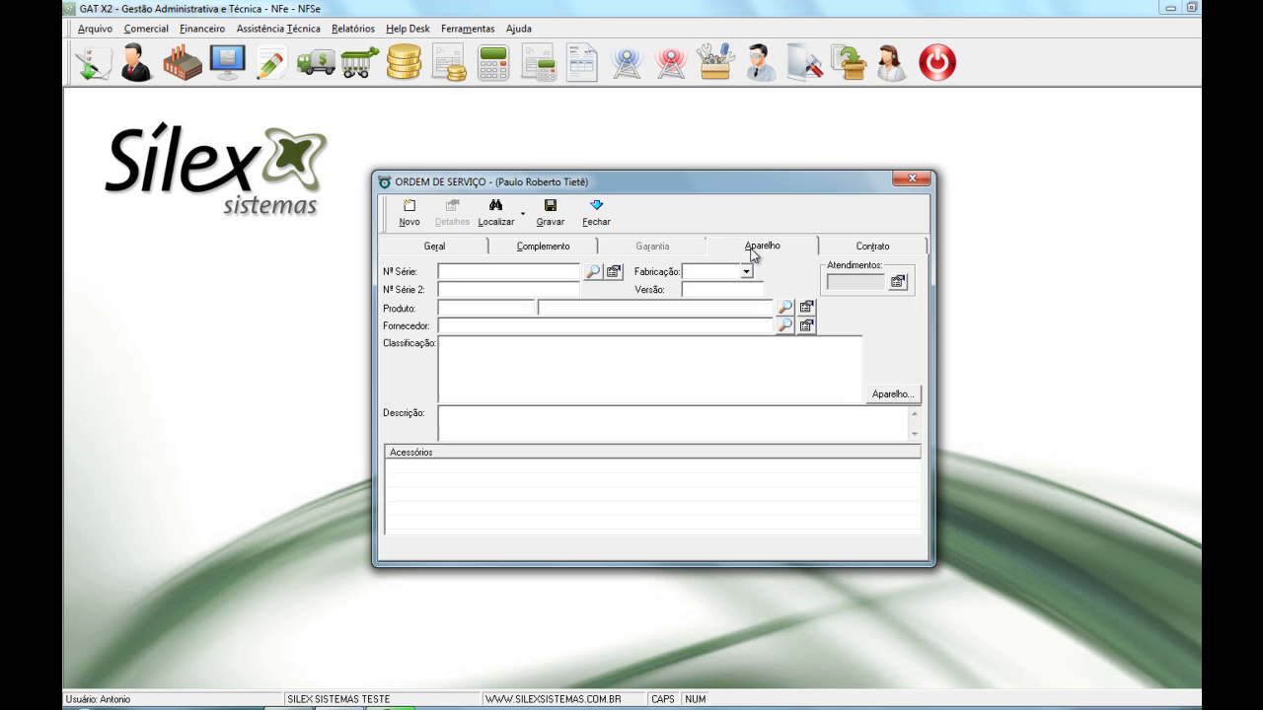
{"action": "left_click", "coordinate": [592, 272]}
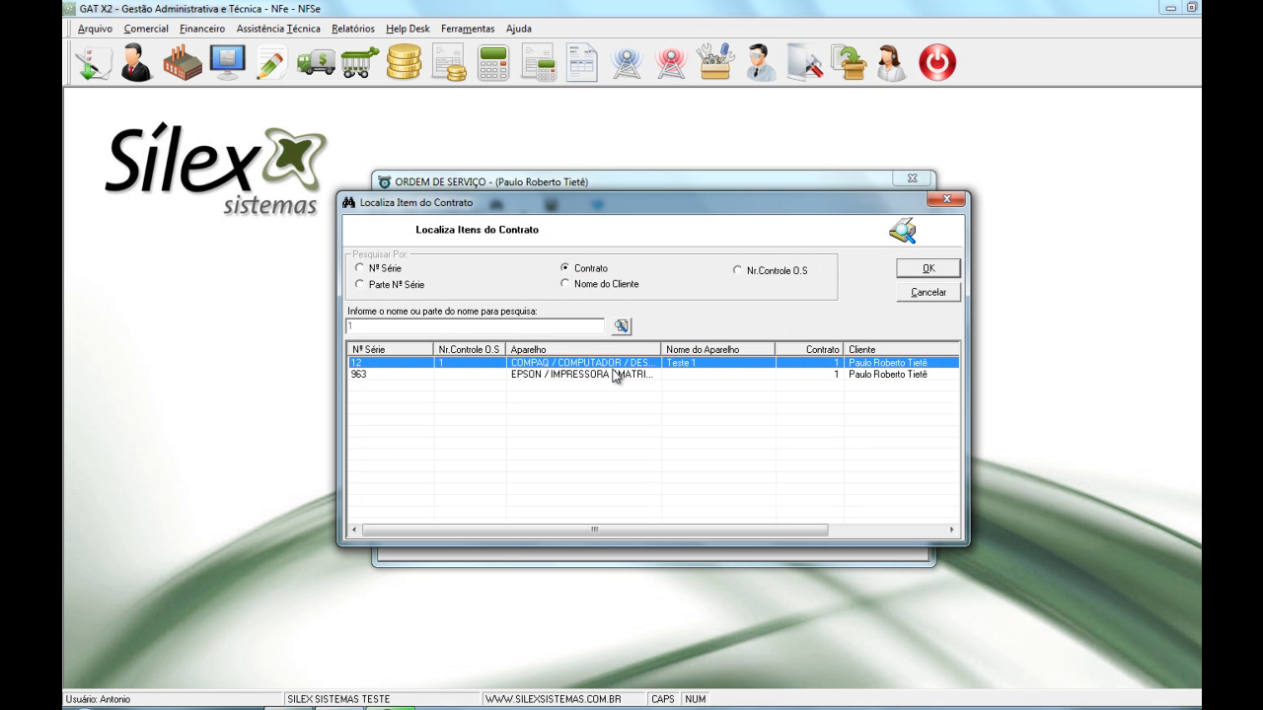
{"action": "double_click", "coordinate": [623, 373]}
{"action": "left_click", "coordinate": [395, 466]}
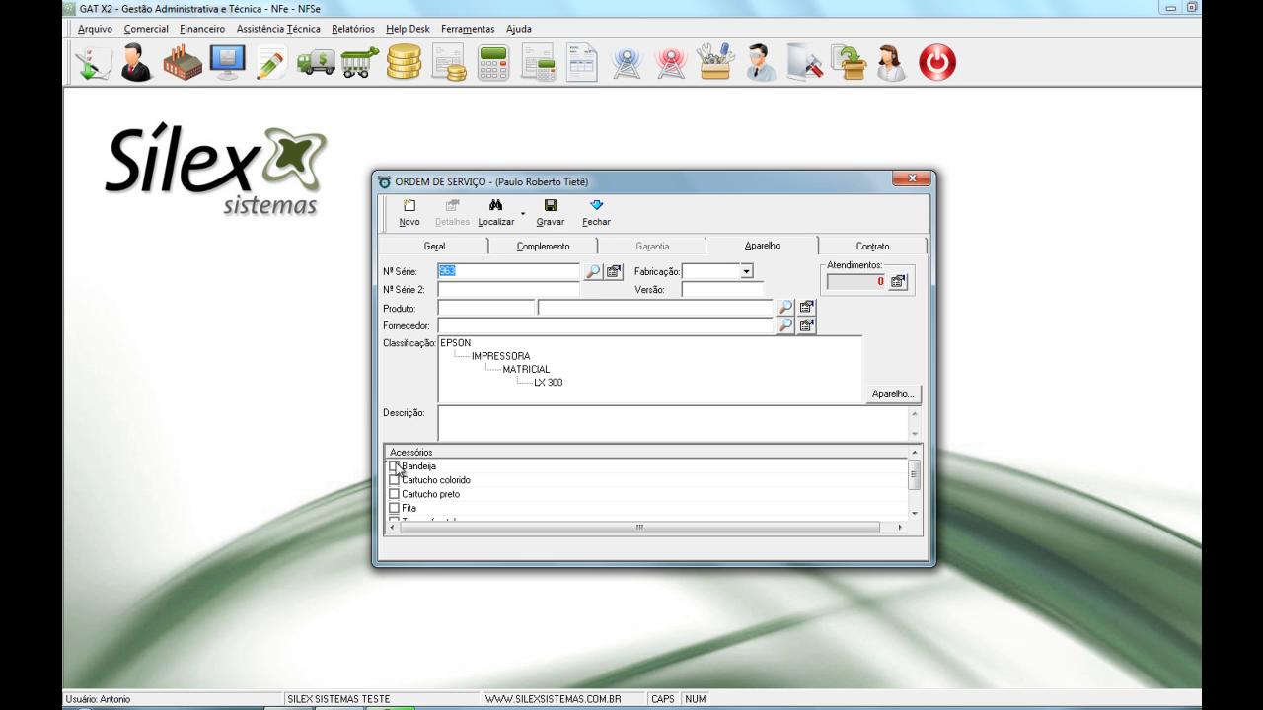
{"action": "left_click", "coordinate": [398, 492]}
{"action": "left_click", "coordinate": [394, 494]}
{"action": "left_click", "coordinate": [393, 509]}
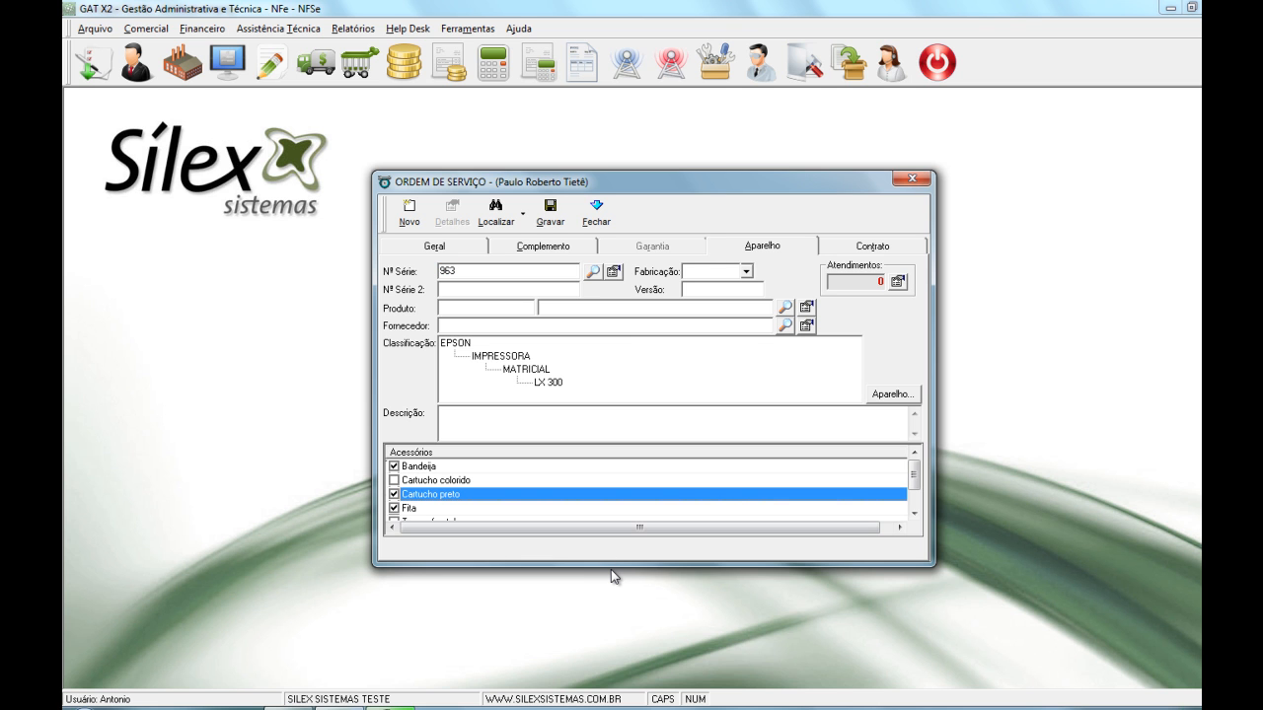
Save the order without printing it, reopen it by its code and dismiss the expired-contract alert
{"action": "left_click", "coordinate": [556, 207]}
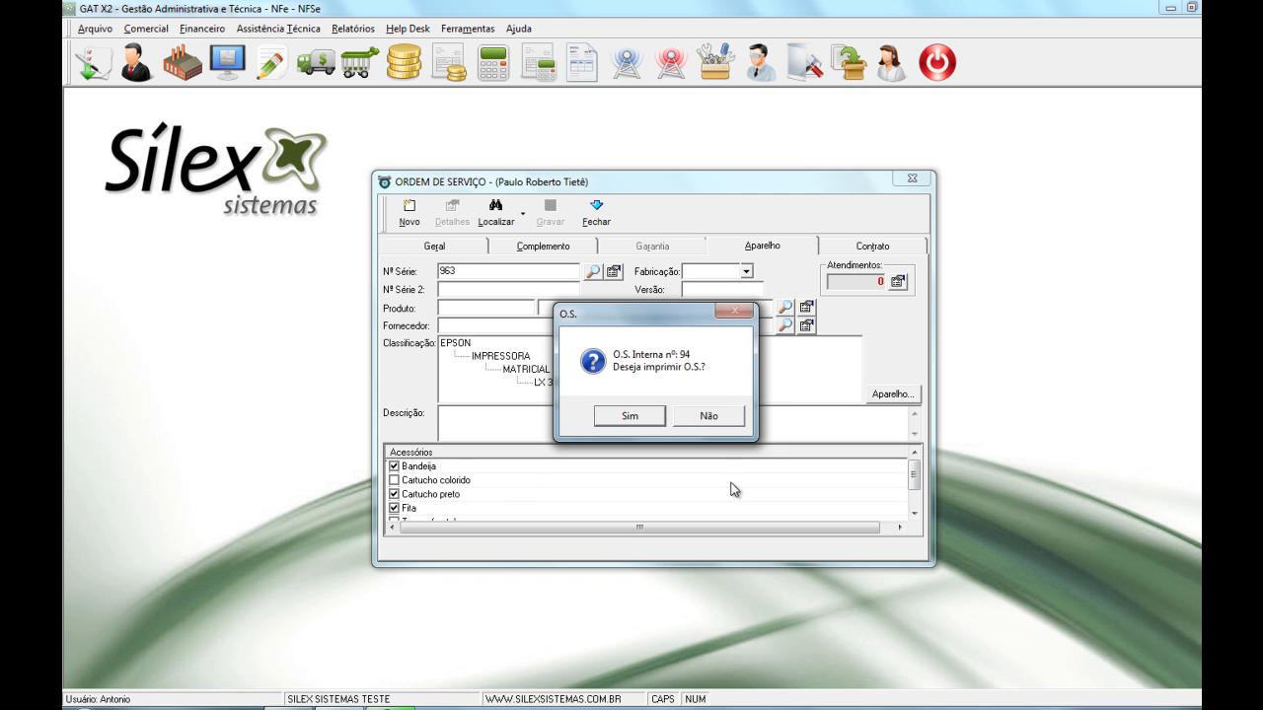
{"action": "left_click", "coordinate": [706, 416]}
{"action": "type", "text": "94"}
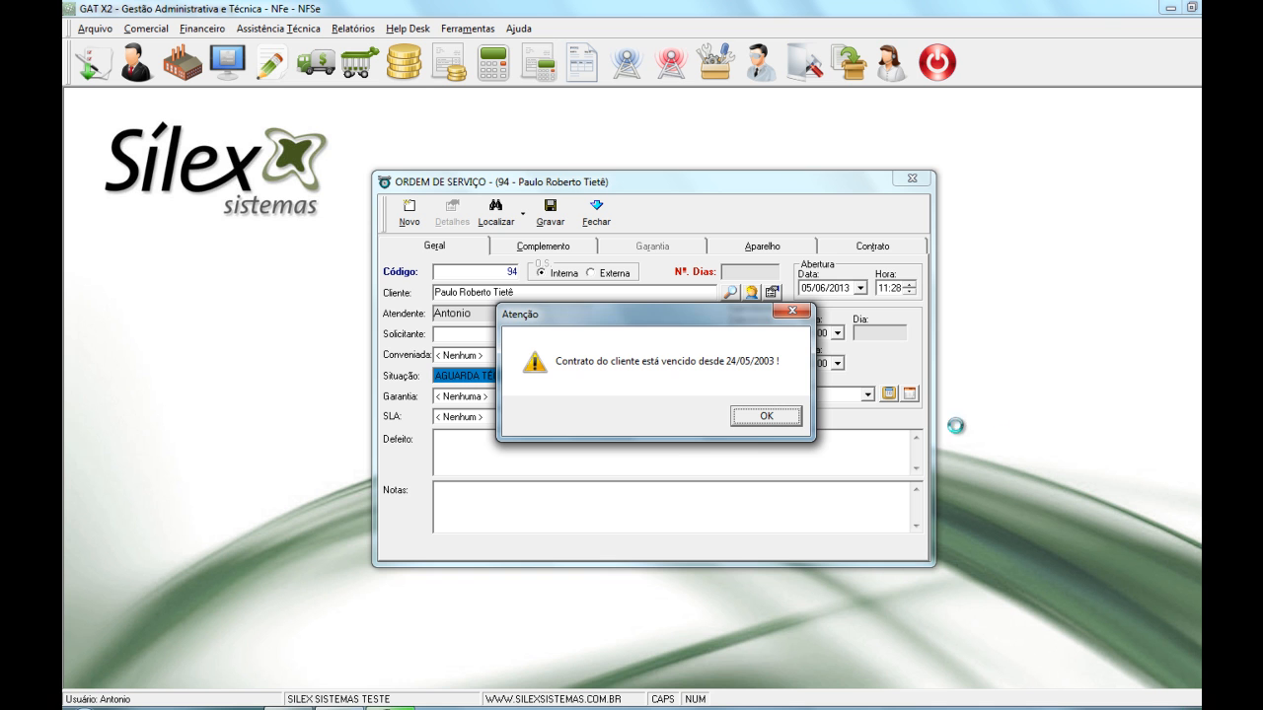
{"action": "left_click", "coordinate": [752, 430]}
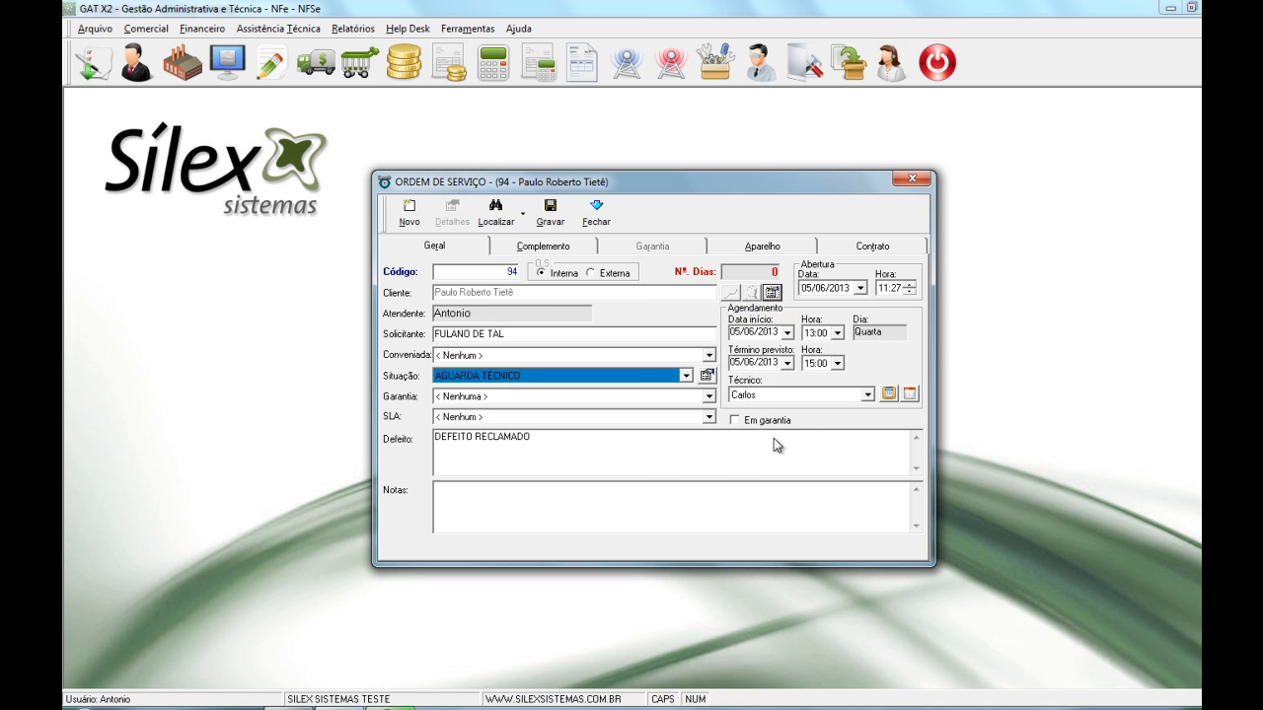
Review the order's contract details, then save the order without printing it and close the service order form
{"action": "left_click", "coordinate": [860, 254]}
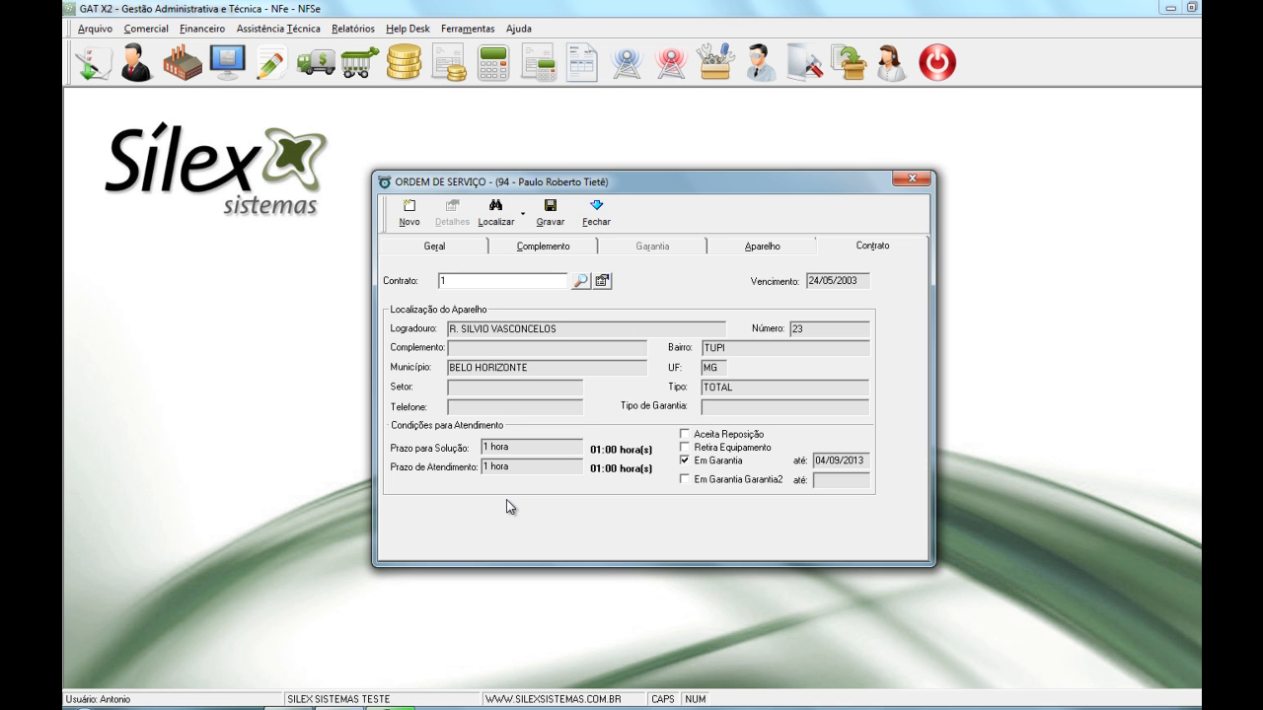
{"action": "left_click", "coordinate": [551, 212]}
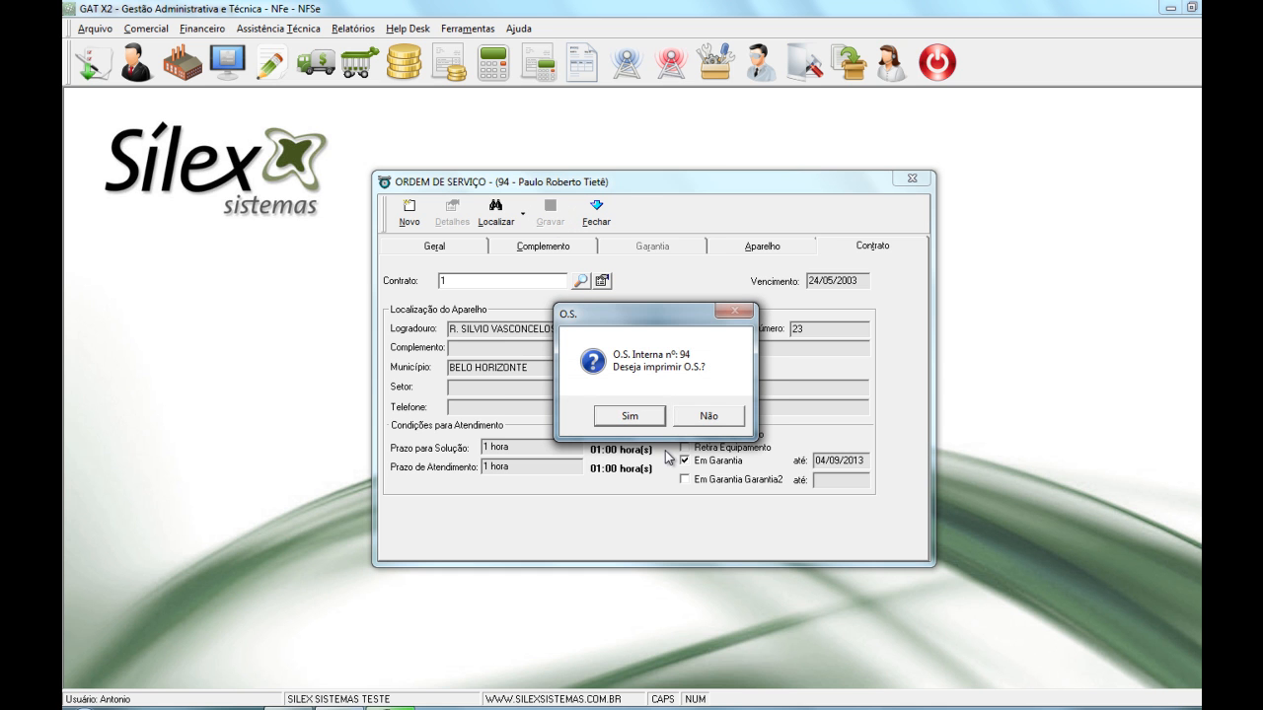
{"action": "left_click", "coordinate": [736, 416]}
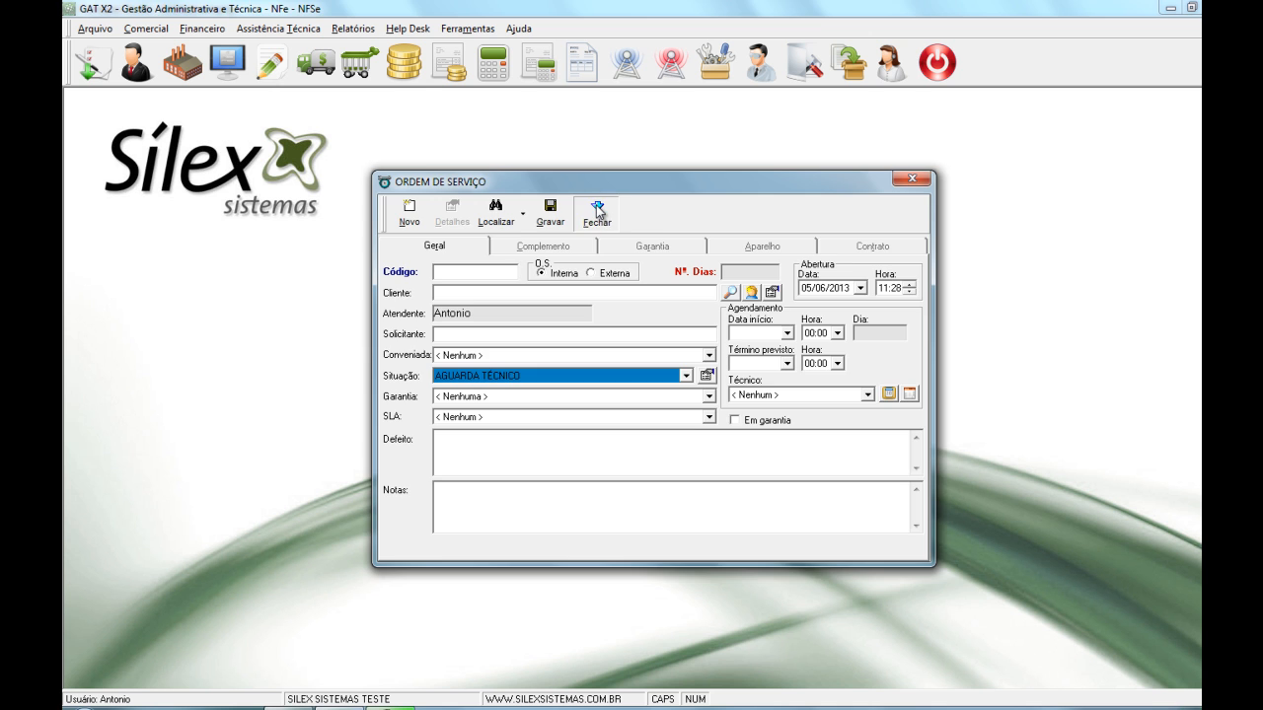
{"action": "left_click", "coordinate": [597, 210]}
In Orçamento, search orders of customers starting with A, open Associação dos Funcionários' latest one, and switch to the preceding order by its code
{"action": "left_click", "coordinate": [304, 29]}
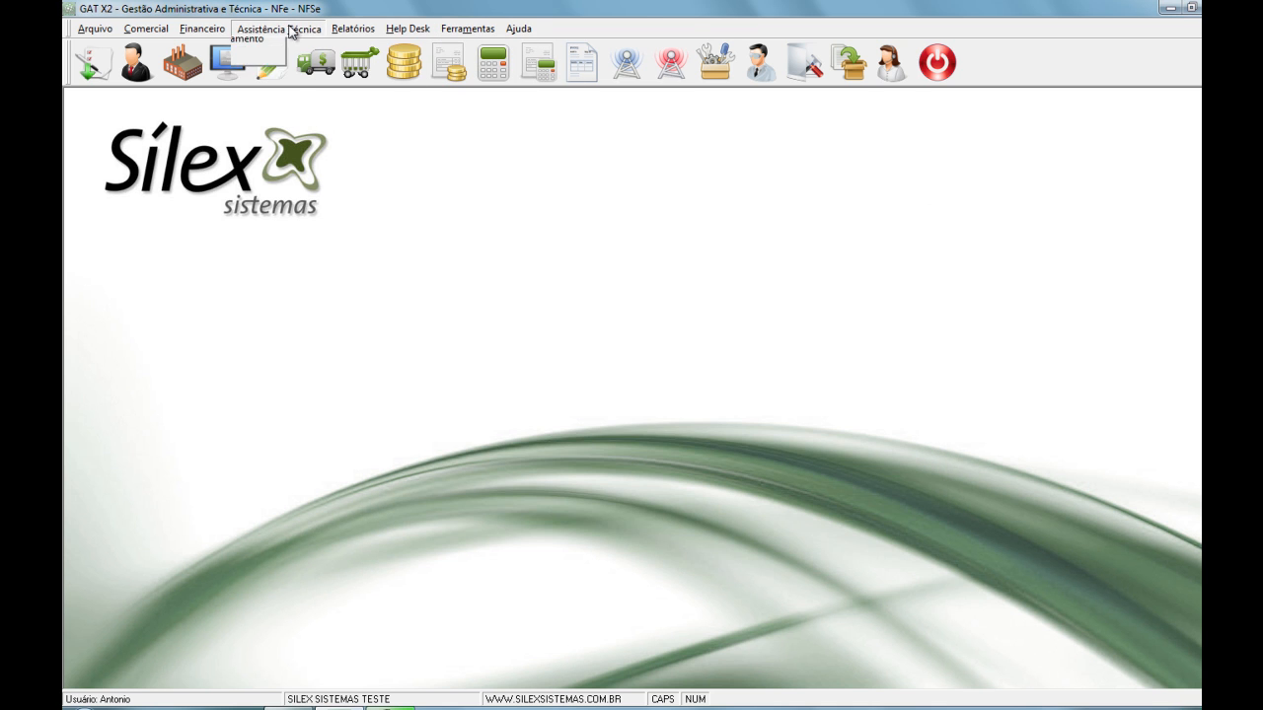
{"action": "mouse_move", "coordinate": [326, 47]}
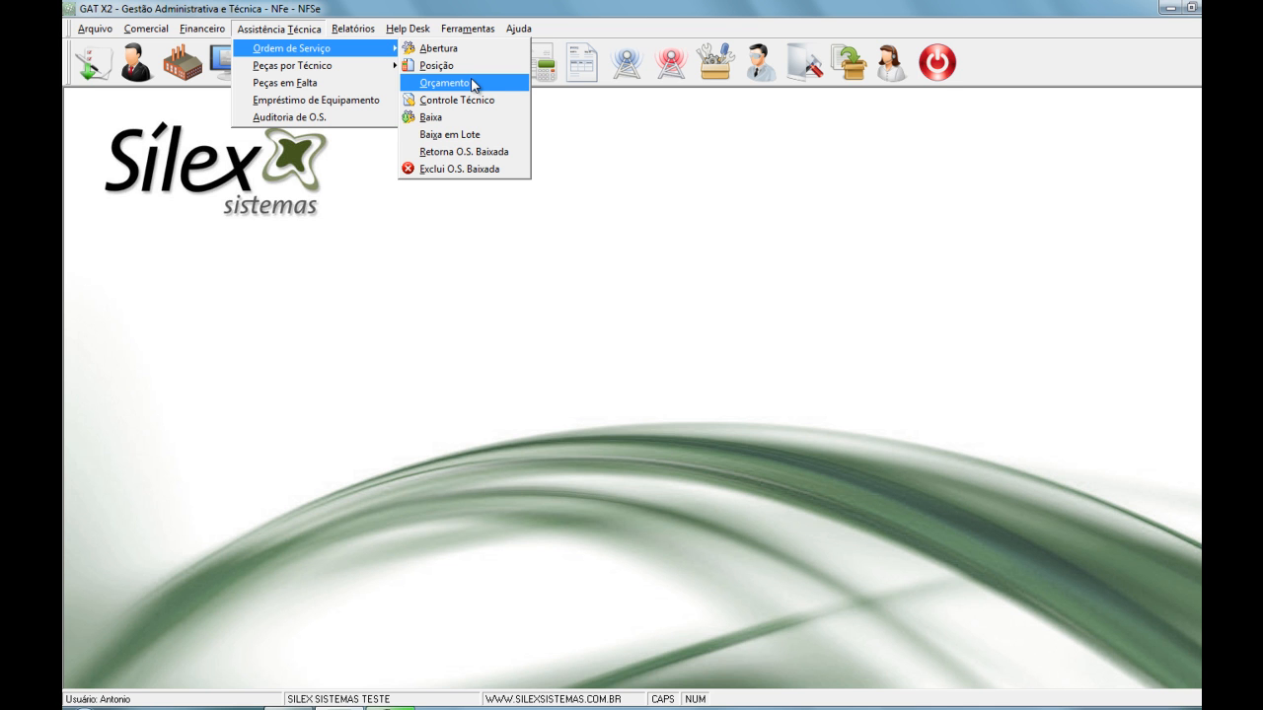
{"action": "left_click", "coordinate": [471, 84]}
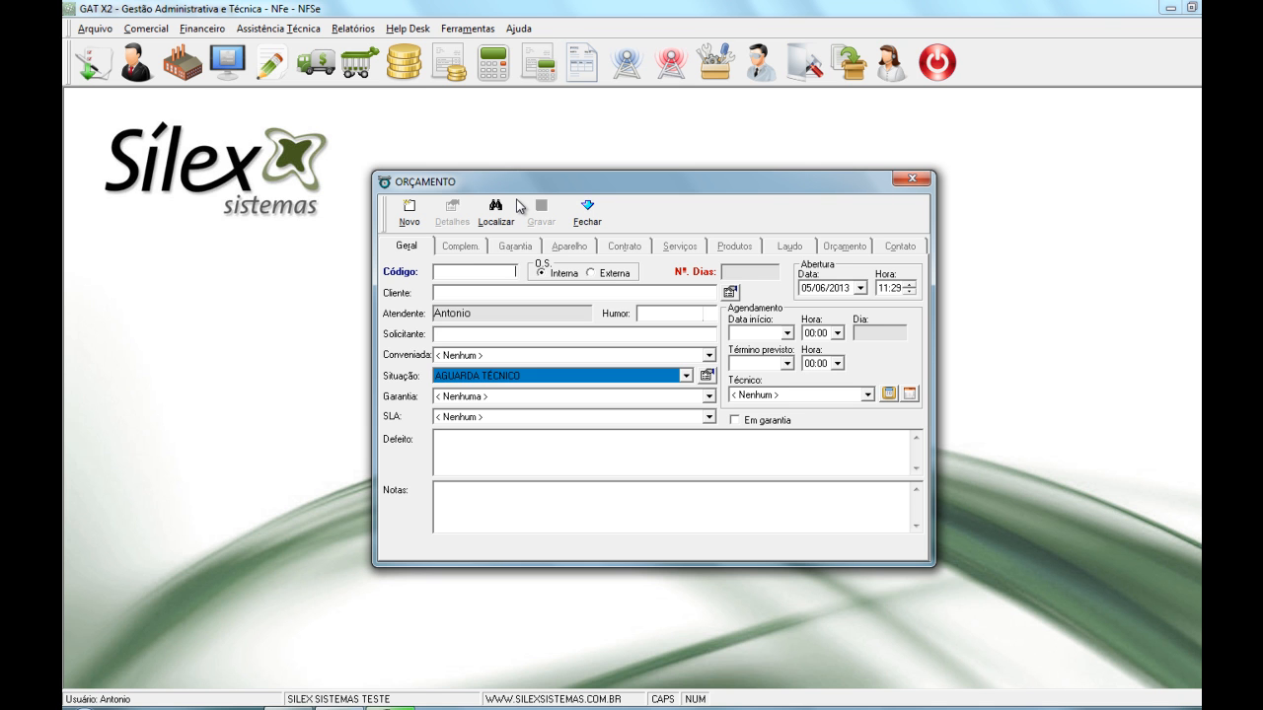
{"action": "left_click", "coordinate": [495, 211]}
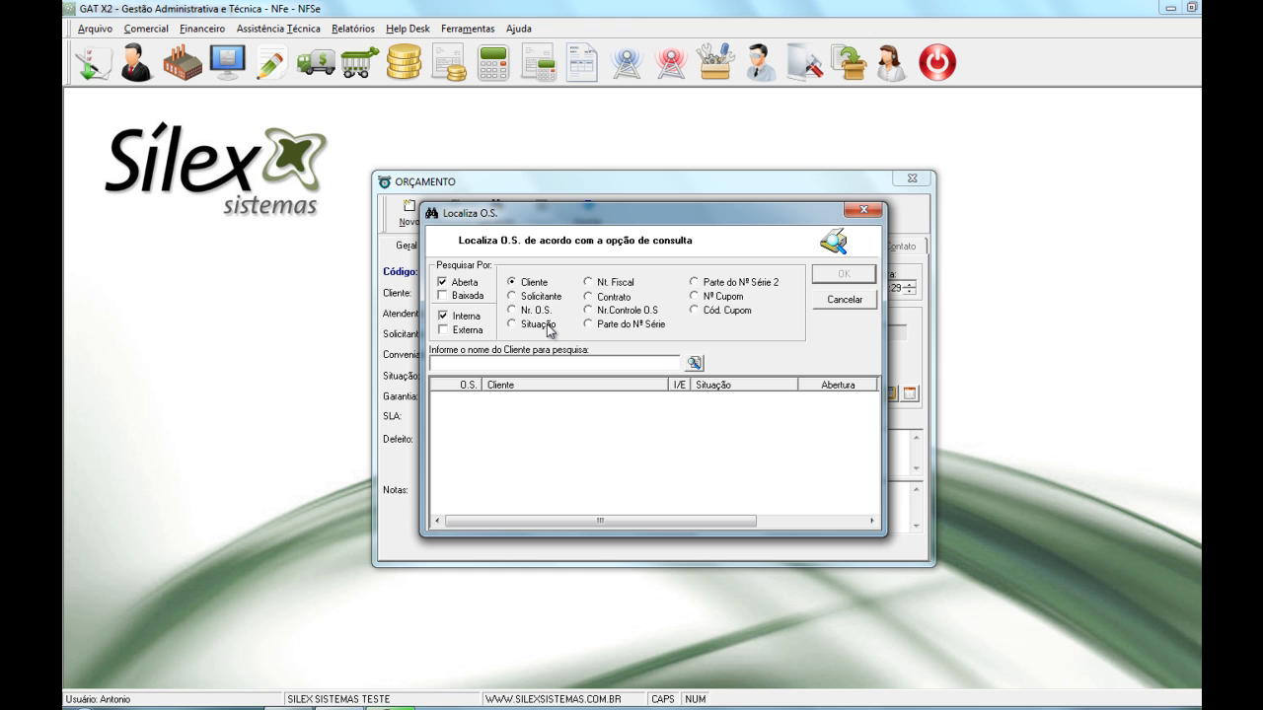
{"action": "type", "text": "A"}
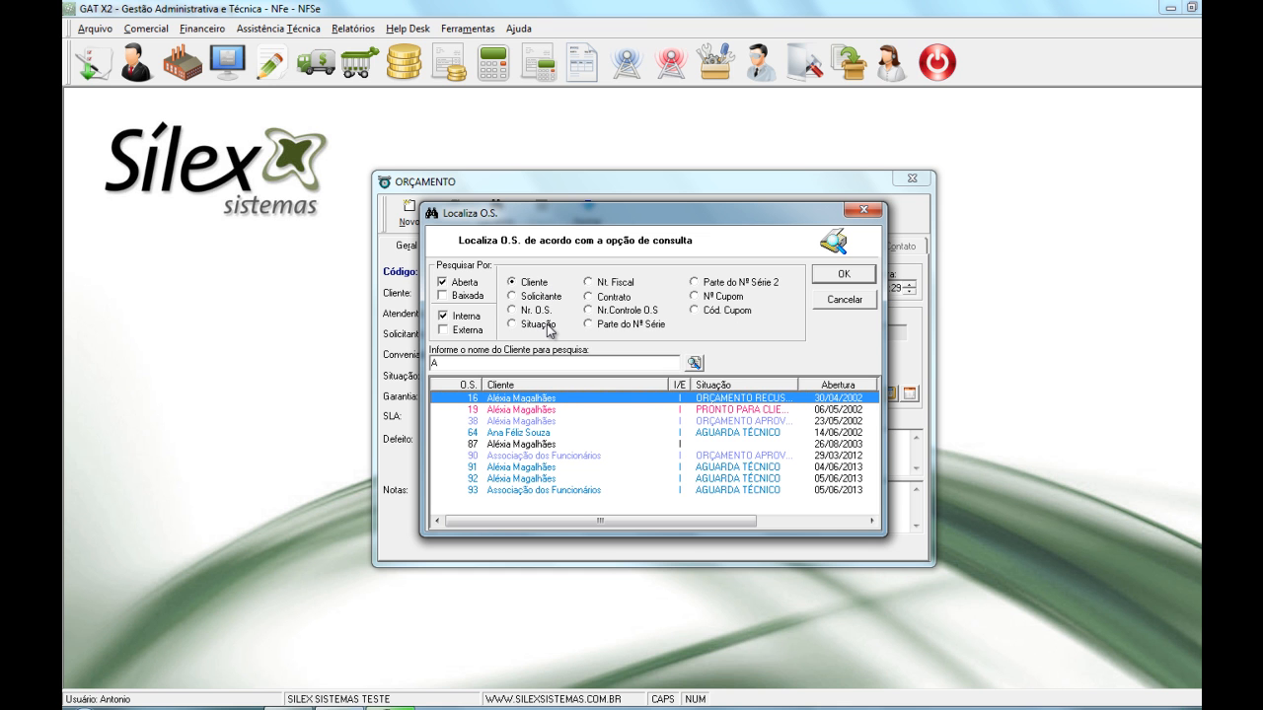
{"action": "double_click", "coordinate": [824, 489]}
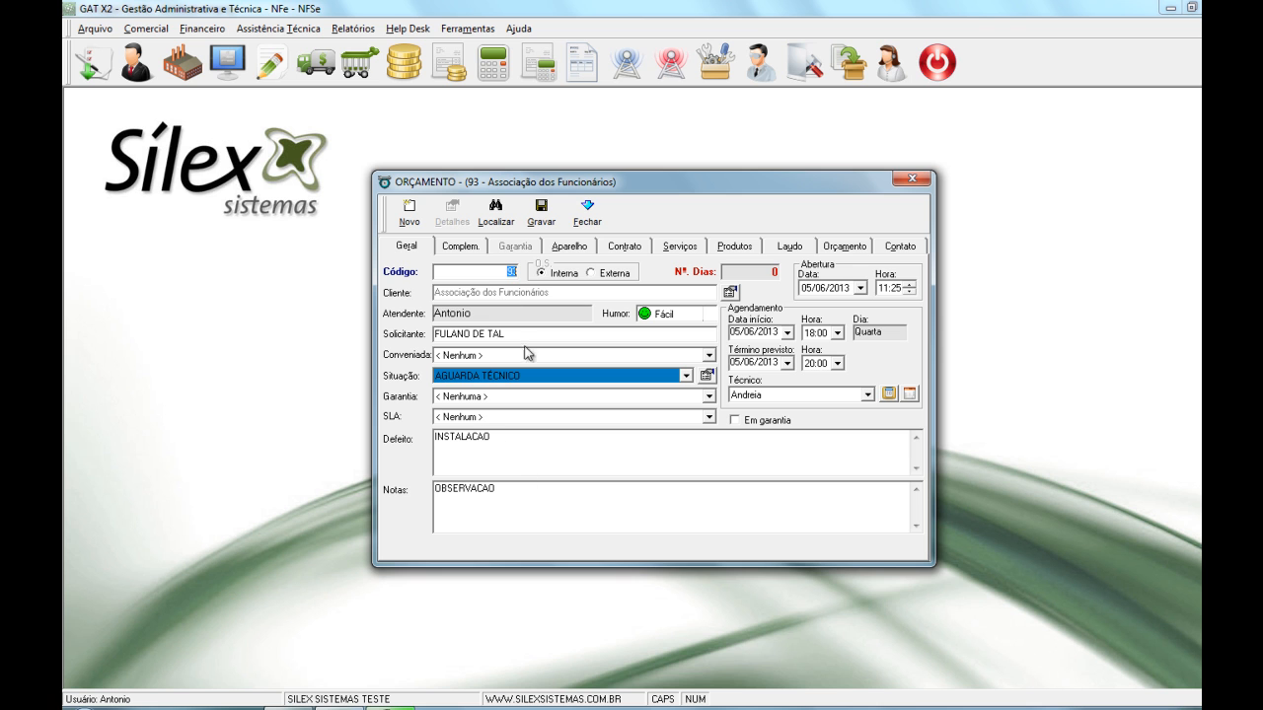
{"action": "type", "text": "93"}
{"action": "key", "text": "Tab"}
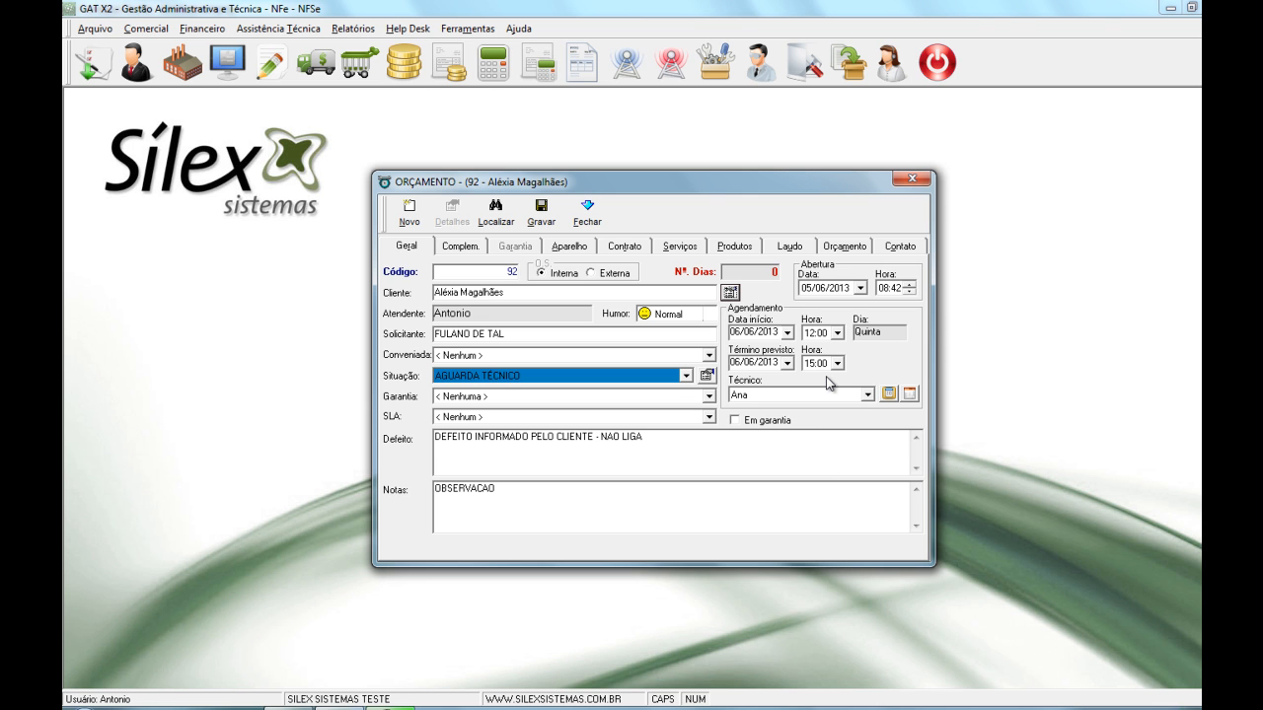
Start a new service entry in the budget and select Assistência Técnica using the search %
{"action": "left_click", "coordinate": [695, 253]}
{"action": "left_click", "coordinate": [395, 210]}
{"action": "left_click", "coordinate": [779, 276]}
{"action": "type", "text": "%"}
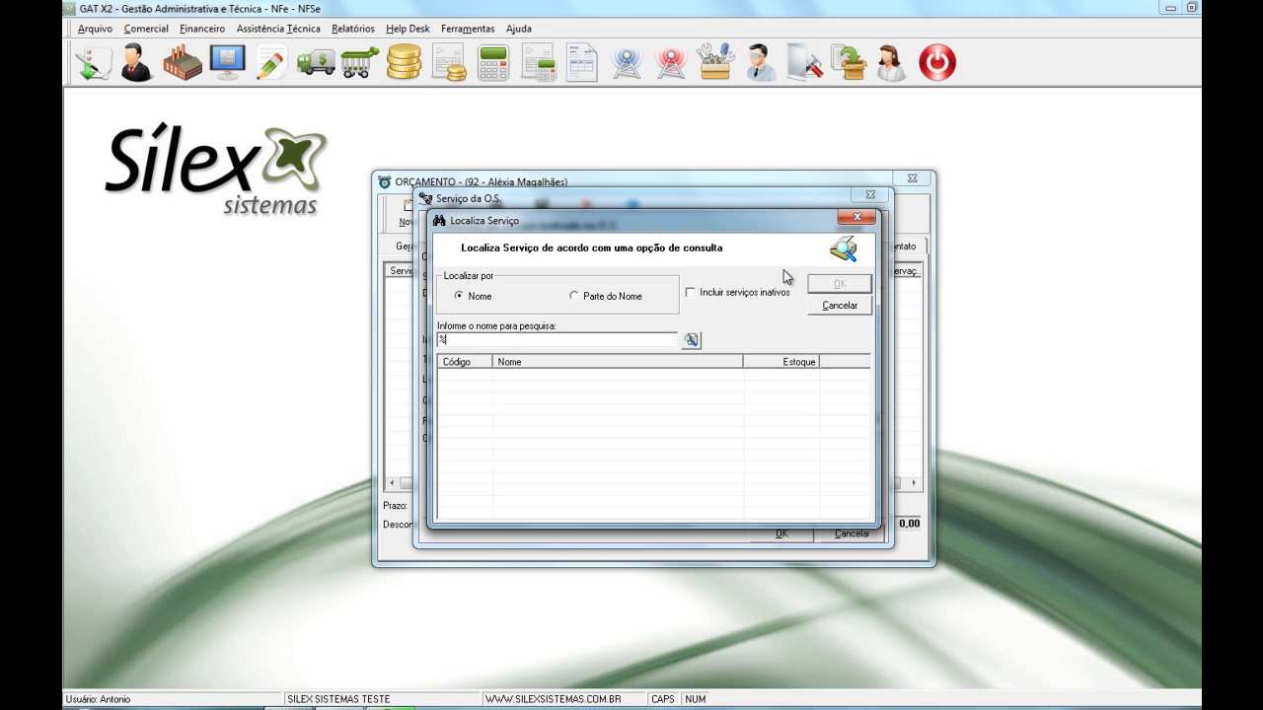
{"action": "key", "text": "Return"}
{"action": "key", "text": "Down"}
{"action": "key", "text": "Down"}
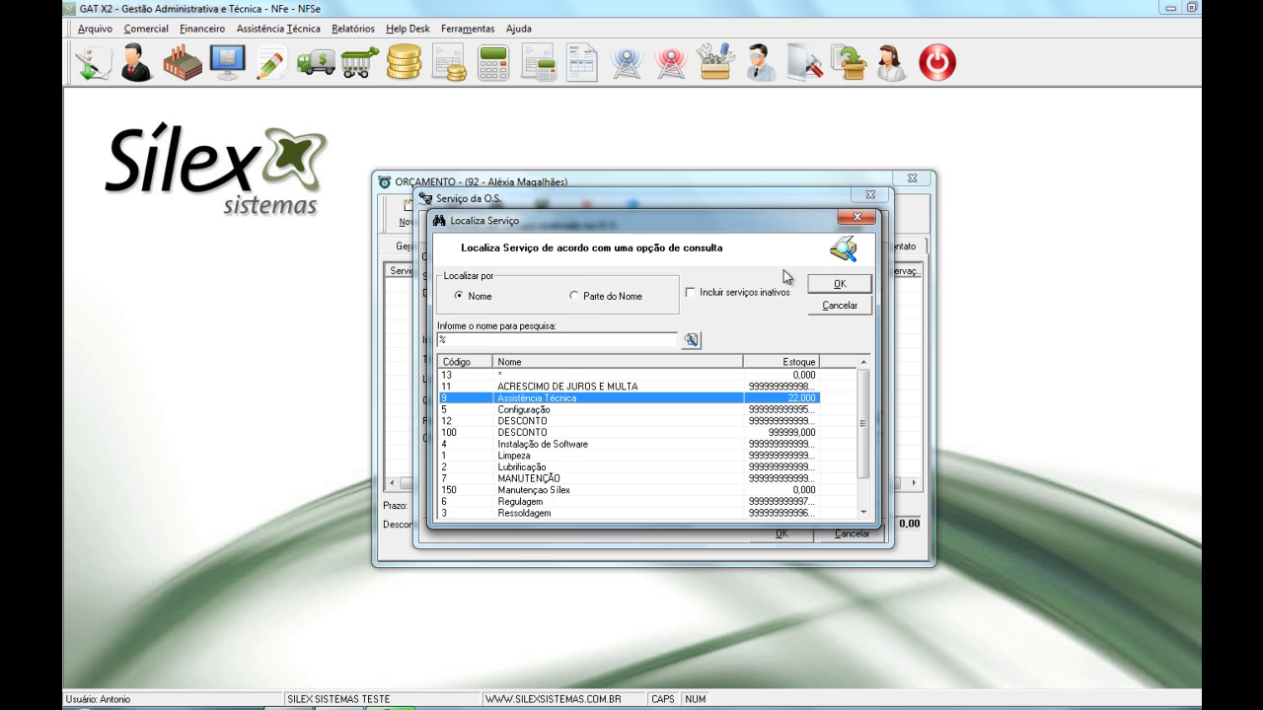
{"action": "key", "text": "Return"}
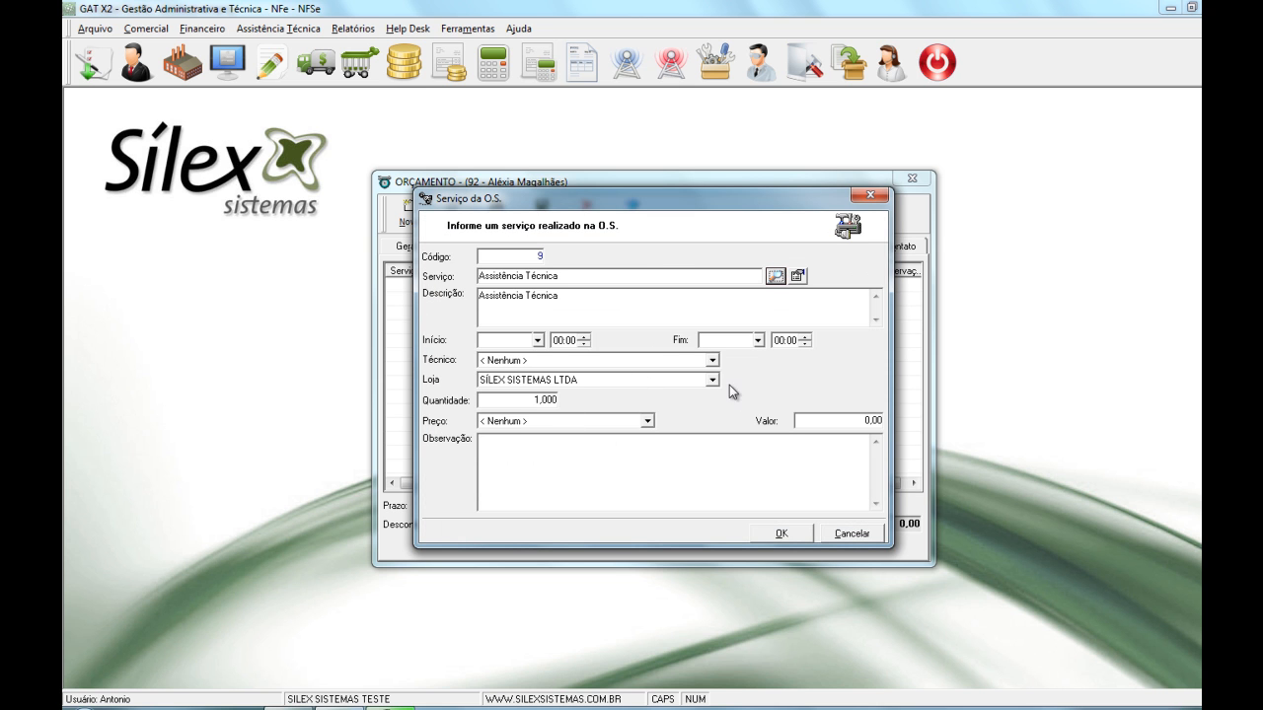
Set the service's value to 500,00 without a price table, add it to the budget and close the service form
{"action": "left_click", "coordinate": [850, 426]}
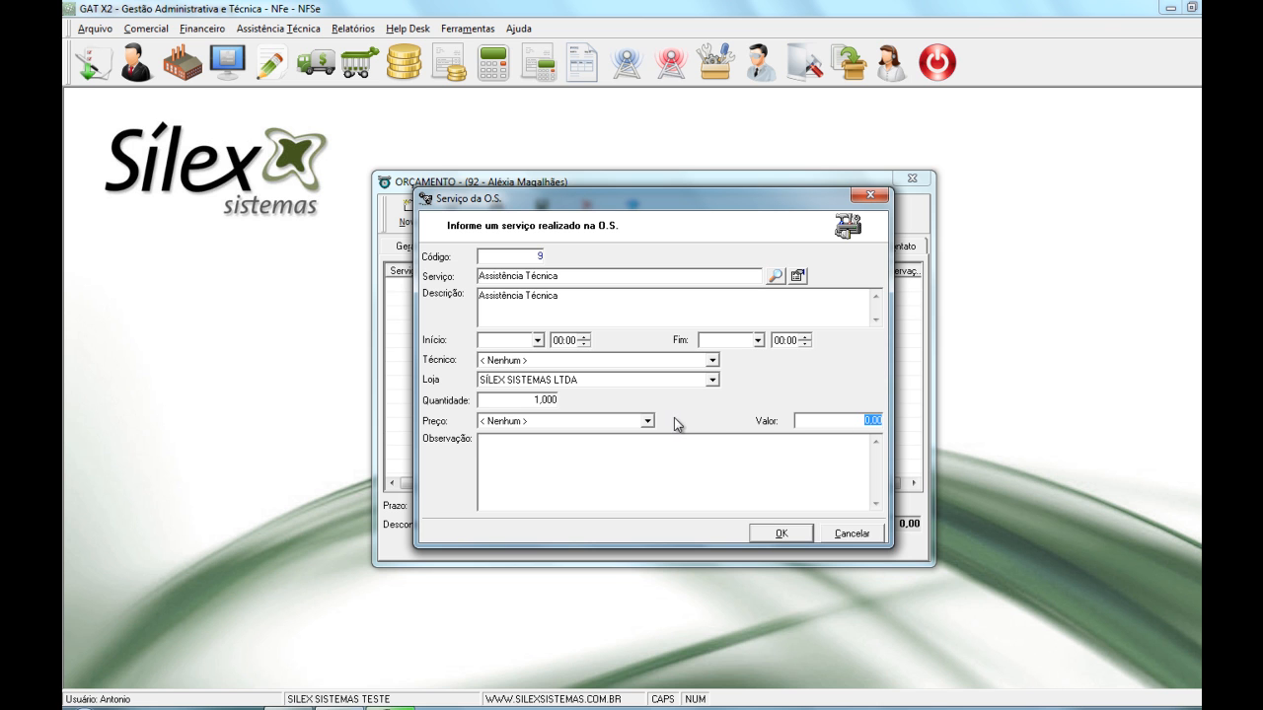
{"action": "left_click", "coordinate": [636, 421]}
{"action": "left_click", "coordinate": [605, 429]}
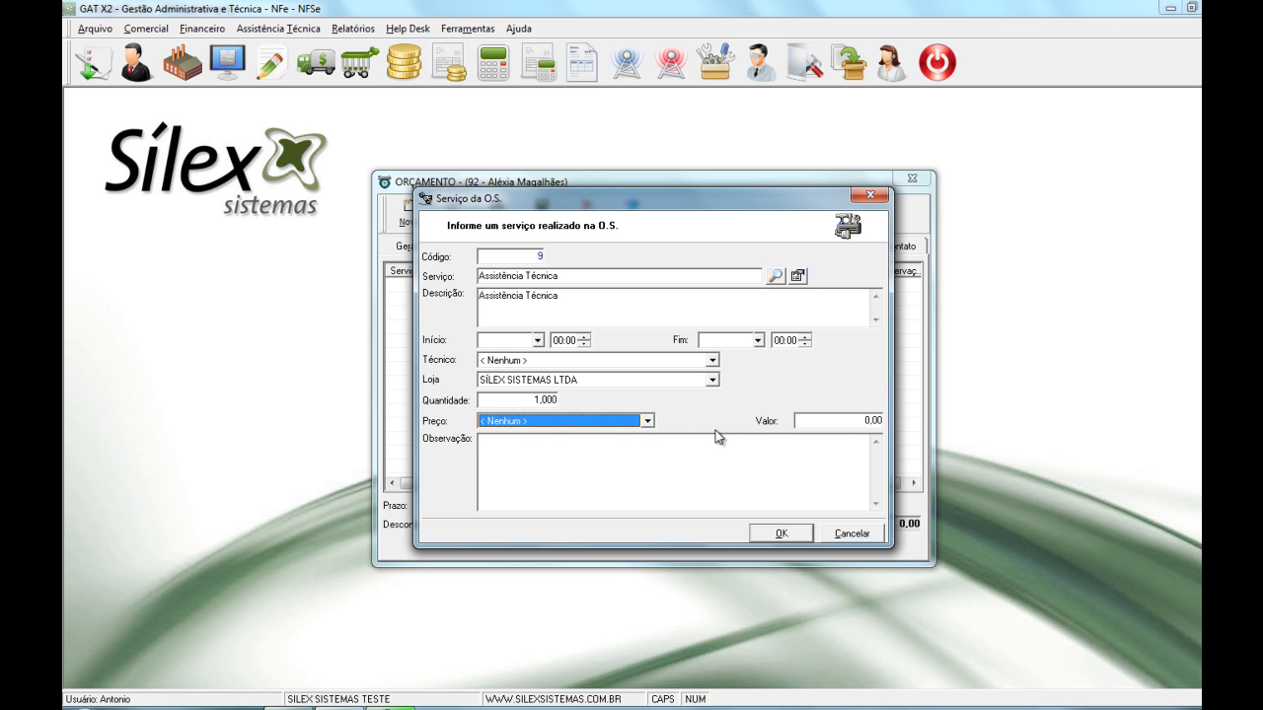
{"action": "left_click", "coordinate": [848, 418]}
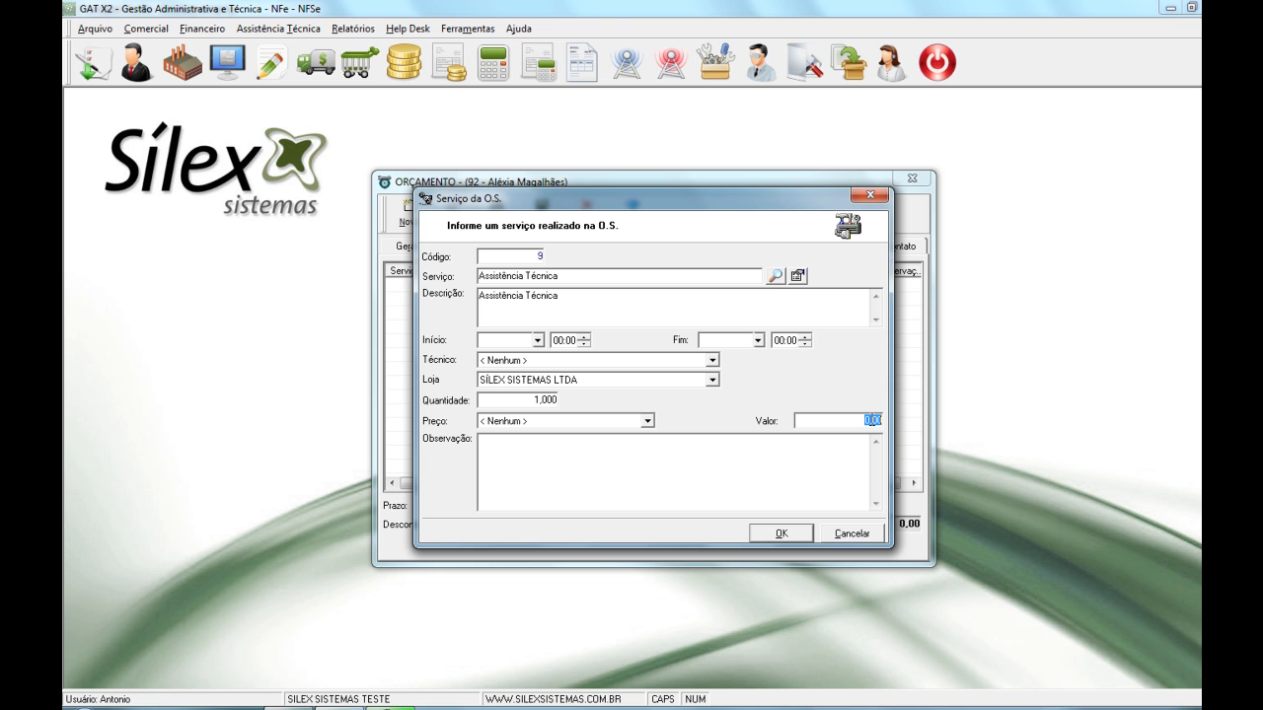
{"action": "type", "text": "100"}
{"action": "key", "text": "Return"}
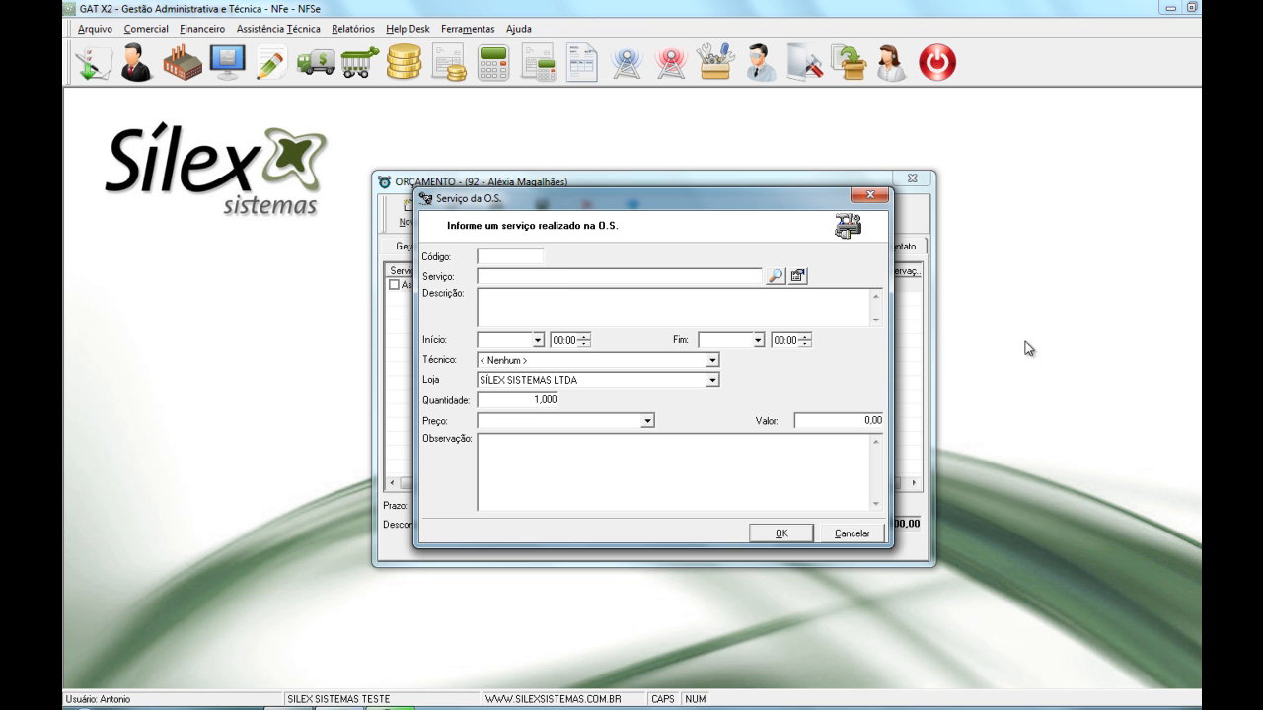
{"action": "left_click", "coordinate": [869, 196]}
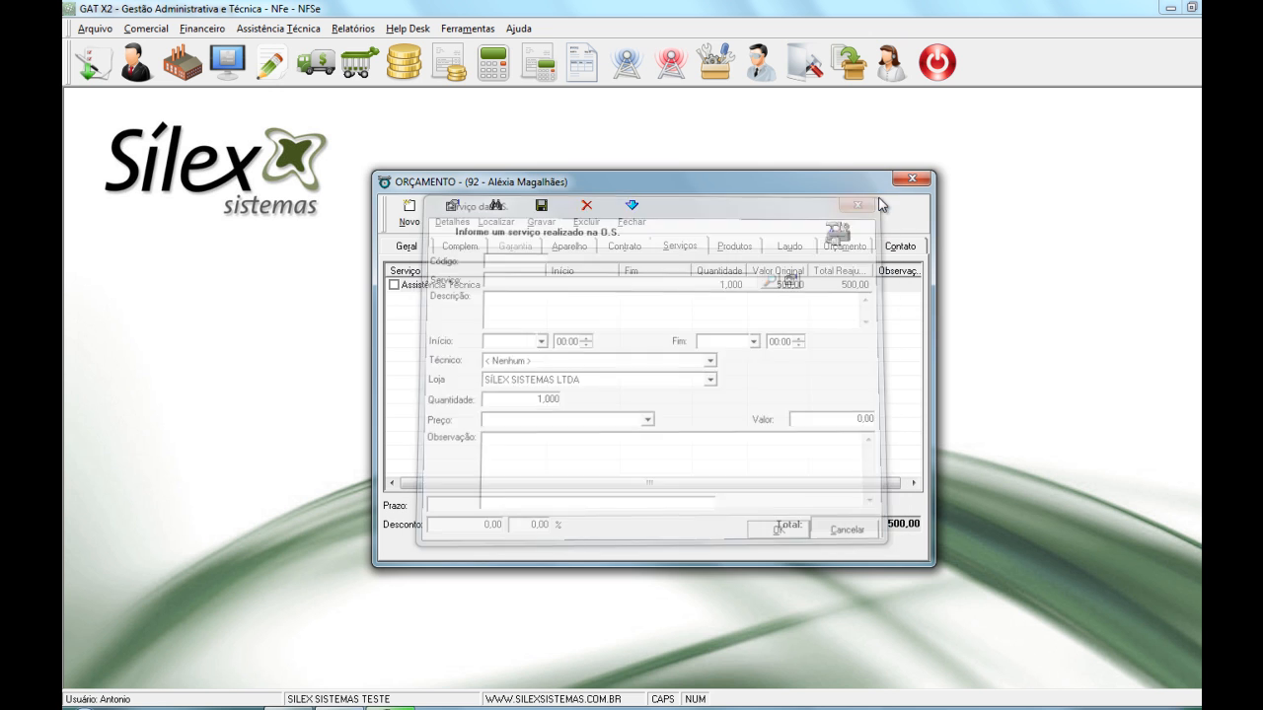
Start a new product entry in the budget and select Adaptador de Força, code 034, using the search %
{"action": "left_click", "coordinate": [732, 247]}
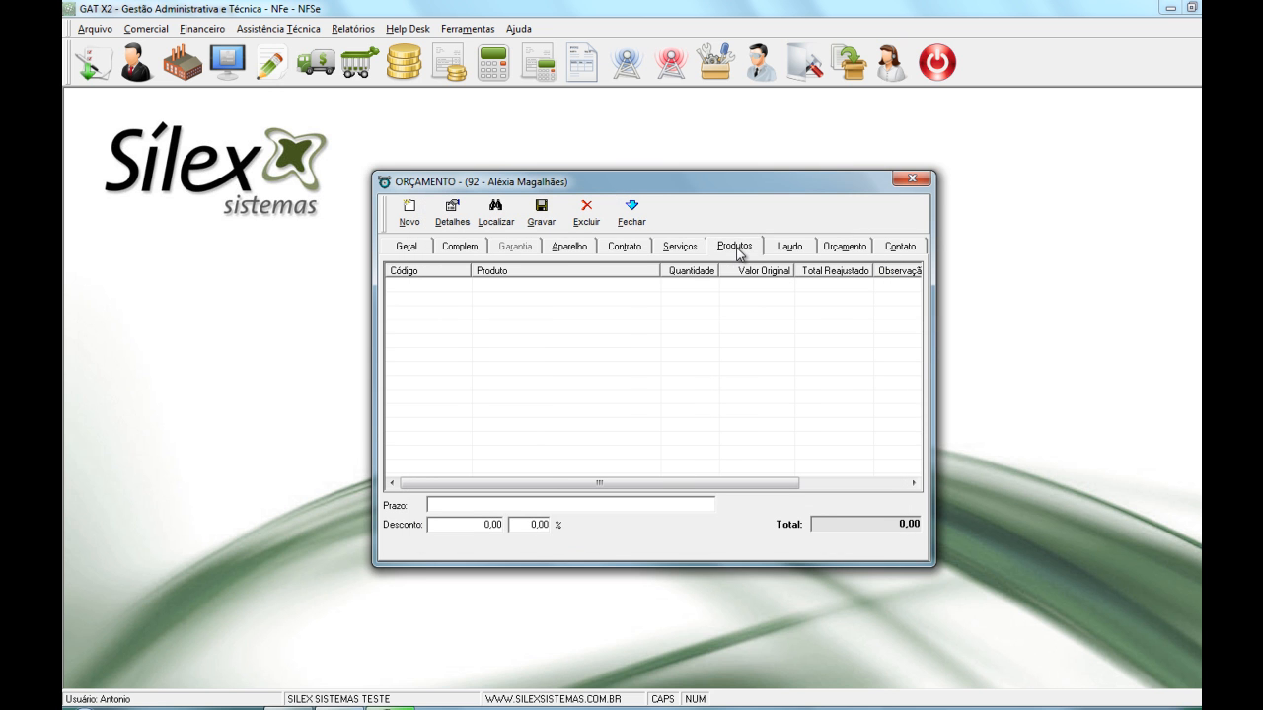
{"action": "left_click", "coordinate": [402, 207]}
{"action": "left_click", "coordinate": [809, 290]}
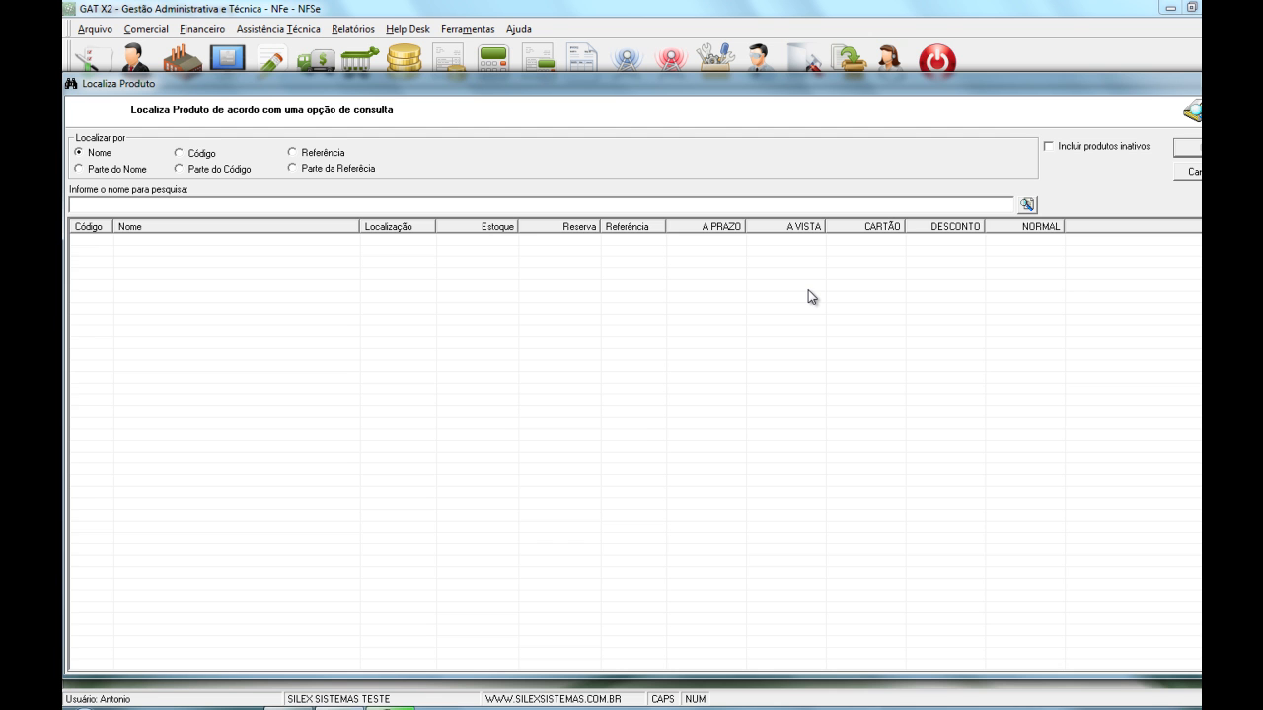
{"action": "type", "text": "%"}
{"action": "key", "text": "Return"}
{"action": "key", "text": "Return"}
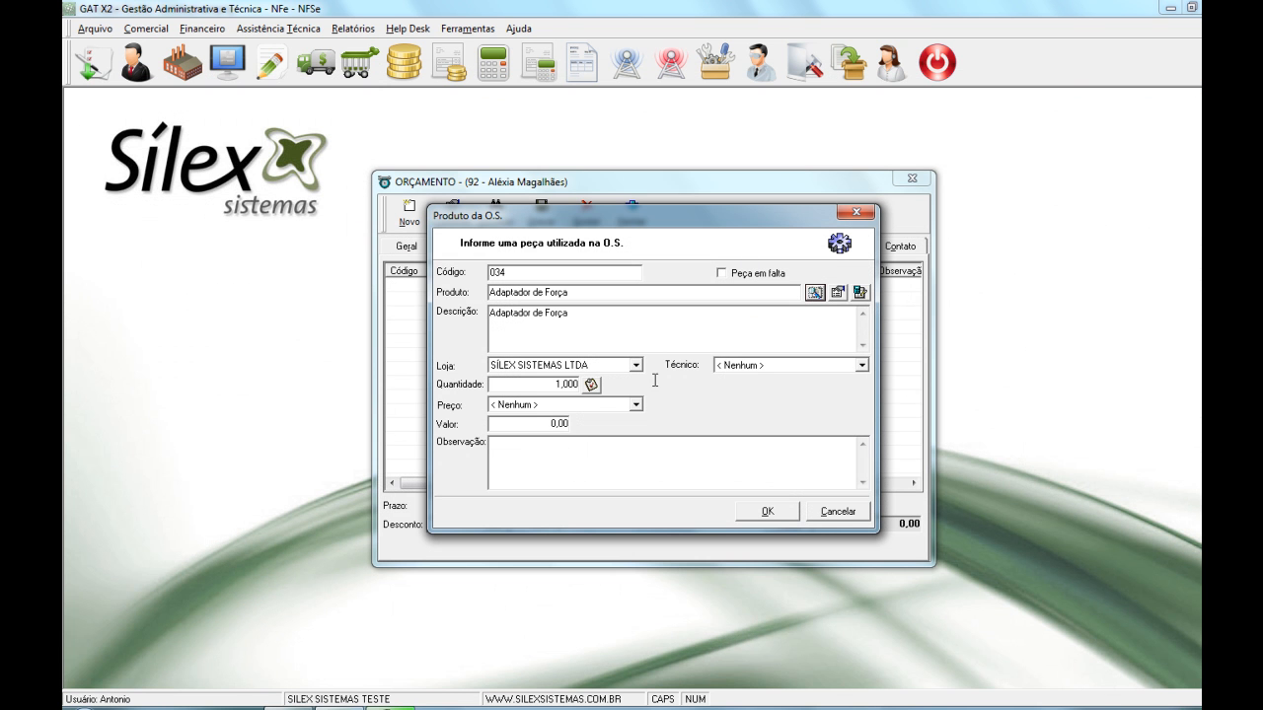
Check the adapter's stock quantity per store, including SÍLEX SISTEMAS LTDA, and leave Peça em falta unmarked
{"action": "left_click", "coordinate": [591, 385]}
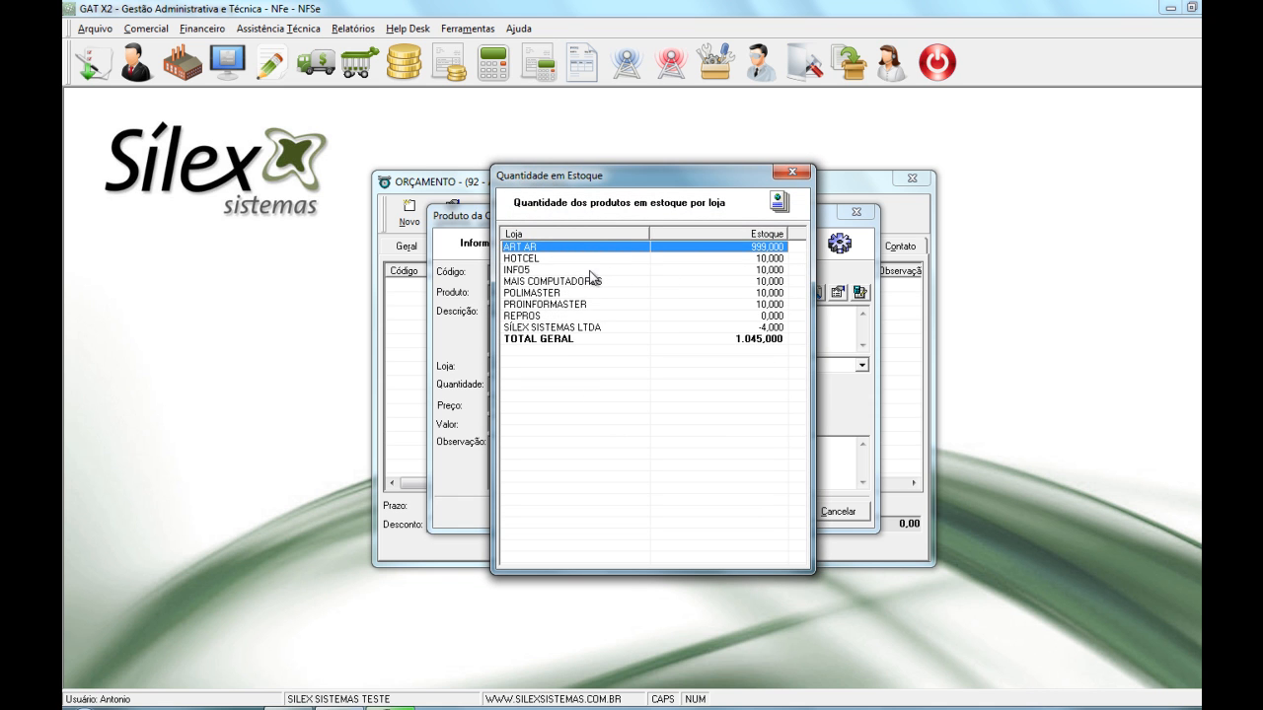
{"action": "left_click", "coordinate": [705, 329]}
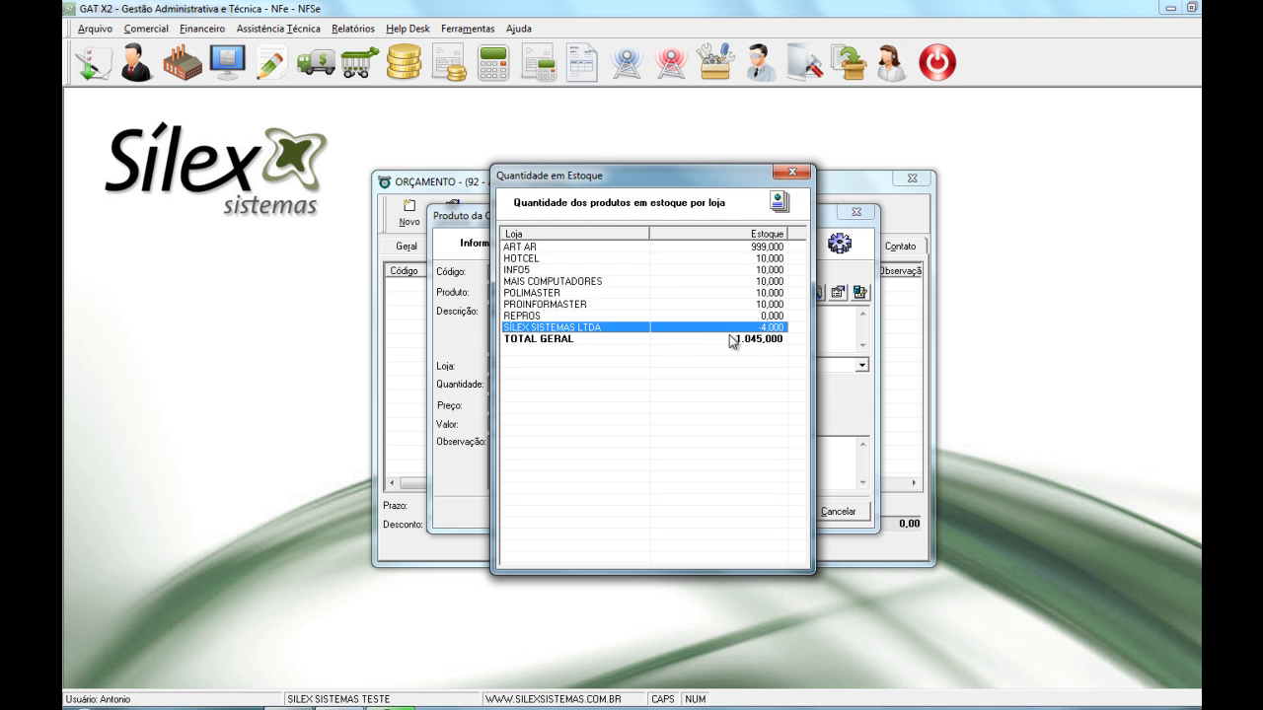
{"action": "left_click", "coordinate": [790, 175]}
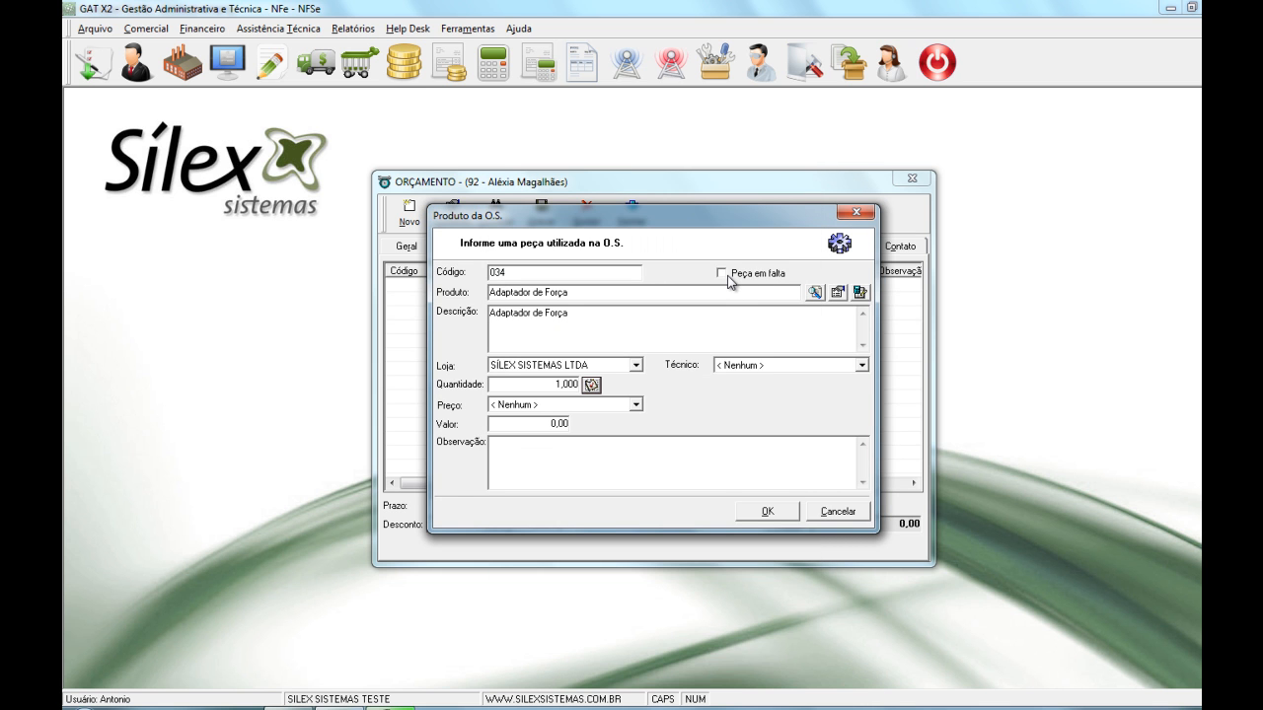
{"action": "left_click", "coordinate": [729, 281]}
{"action": "left_click", "coordinate": [729, 280]}
Set the product's store to ART AR and recheck its stock quantity per store
{"action": "left_click", "coordinate": [612, 365]}
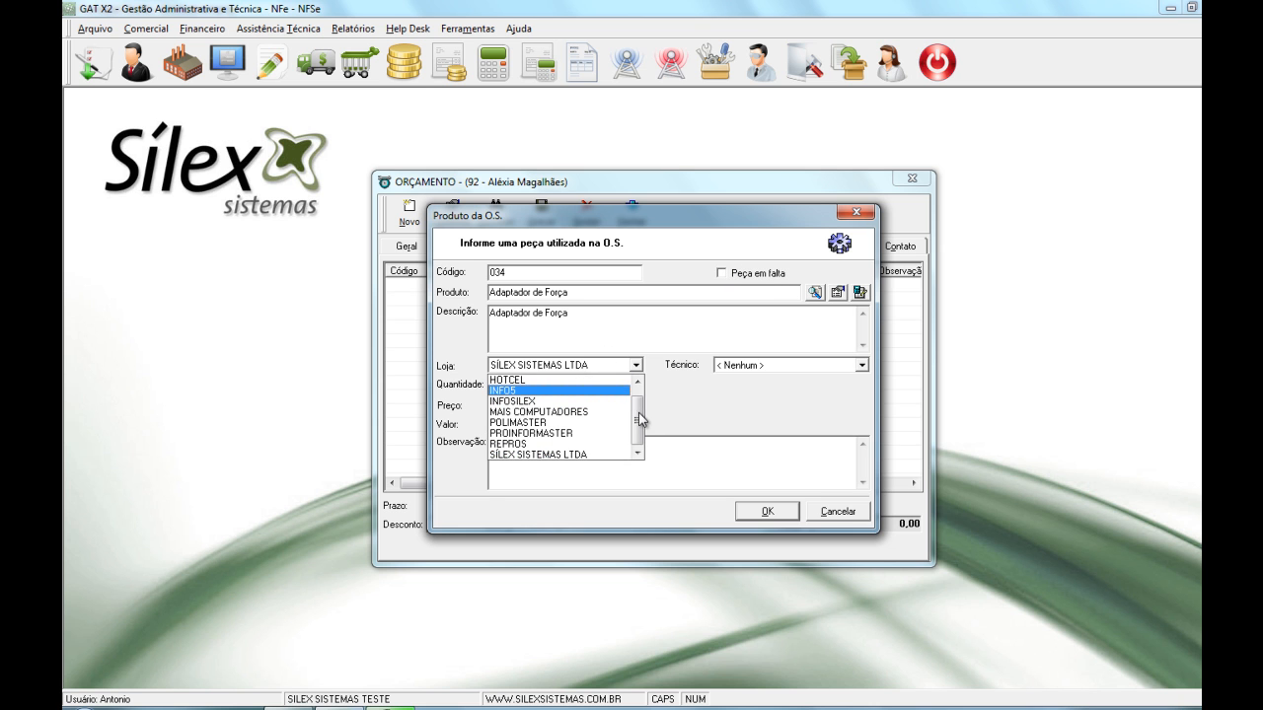
{"action": "scroll", "coordinate": [641, 419], "scroll_direction": "up", "scroll_amount": 1}
{"action": "left_click", "coordinate": [534, 380]}
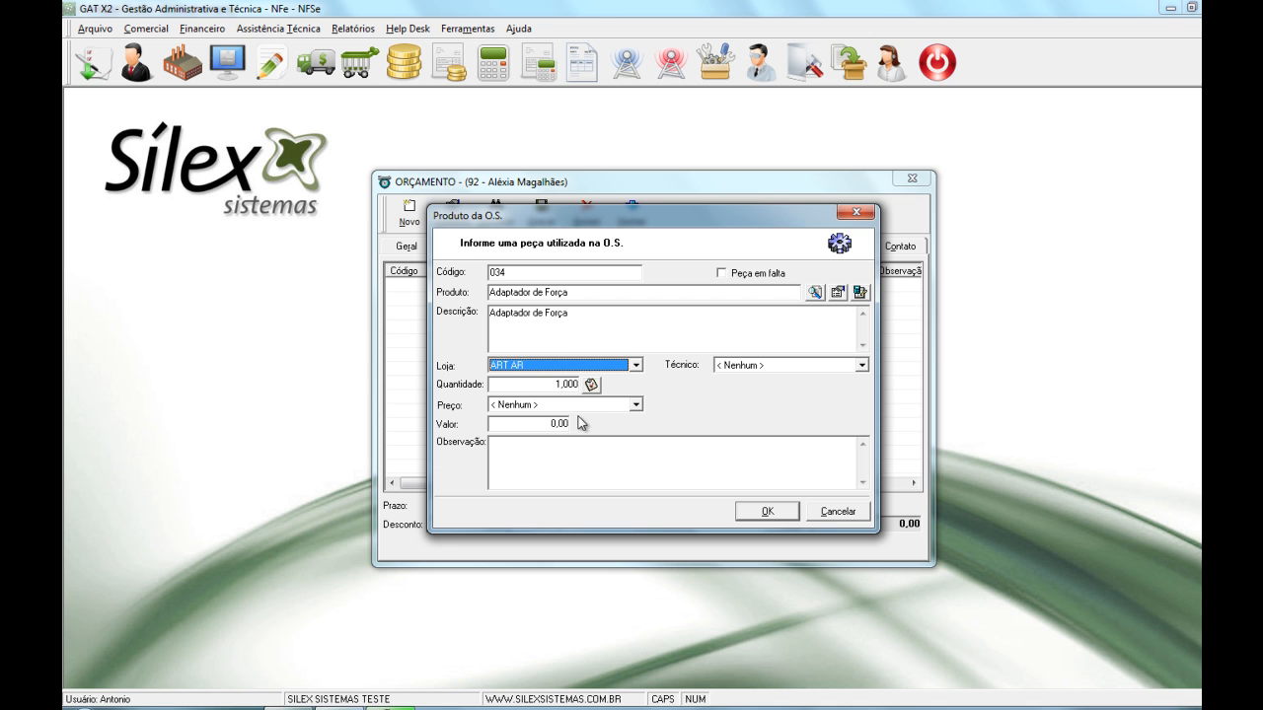
{"action": "left_click", "coordinate": [591, 384]}
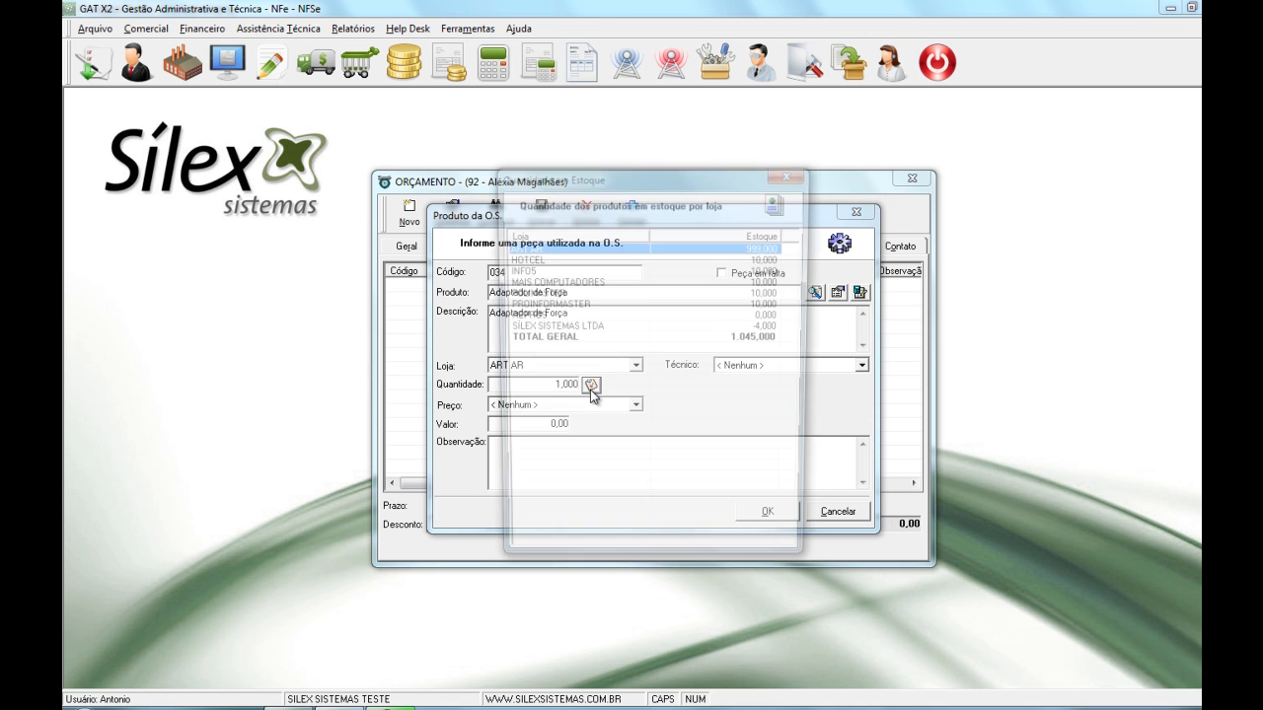
{"action": "left_click", "coordinate": [789, 175]}
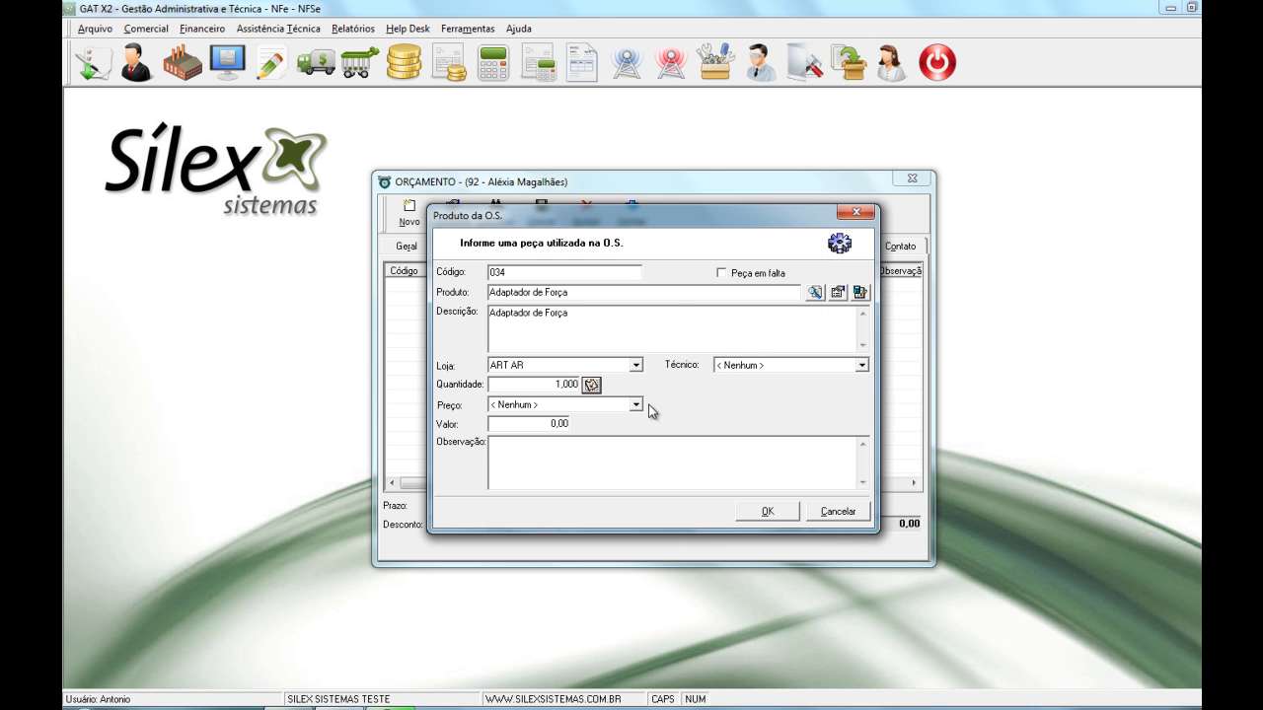
Set the product's value to 10,00 without a price table, add it to the budget and close the product form
{"action": "left_click", "coordinate": [551, 407]}
{"action": "left_click", "coordinate": [543, 406]}
{"action": "left_click", "coordinate": [554, 424]}
{"action": "type", "text": "10"}
{"action": "key", "text": "Return"}
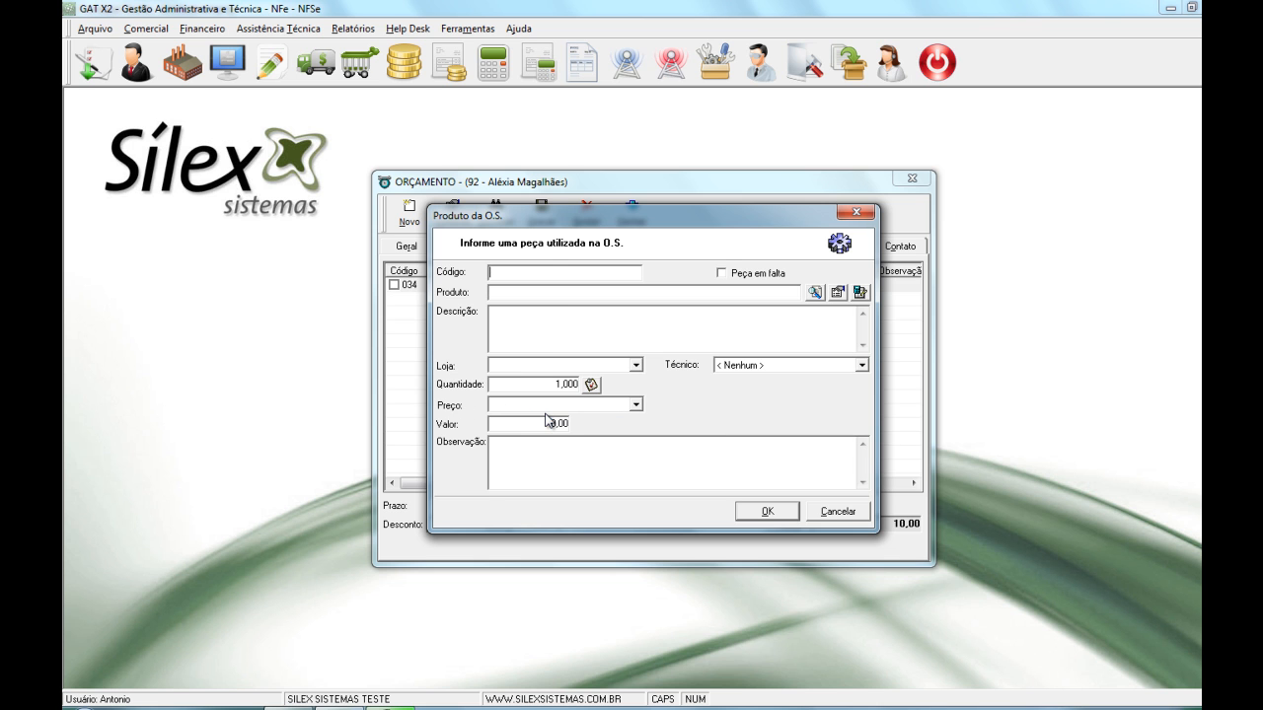
{"action": "left_click", "coordinate": [843, 513]}
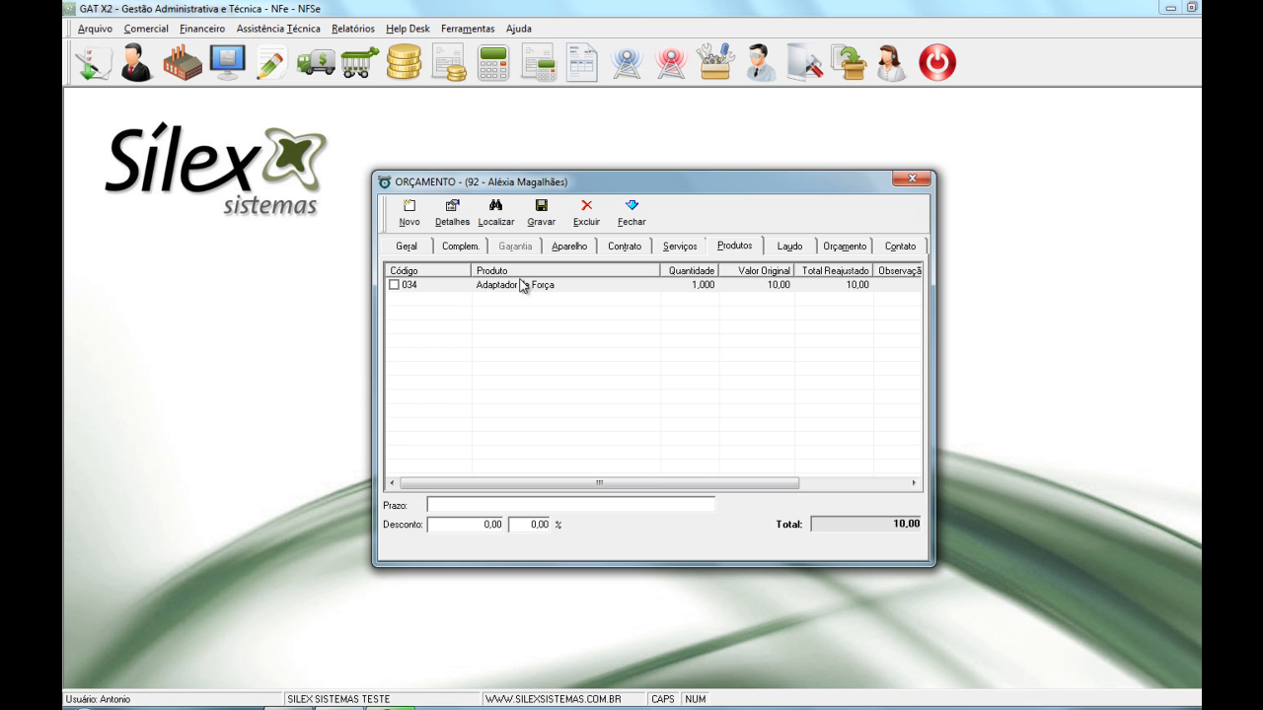
Add the defect DEFEITO X and the reason CALIBRAGEM to the budget's technical report (Laudo)
{"action": "left_click", "coordinate": [790, 246]}
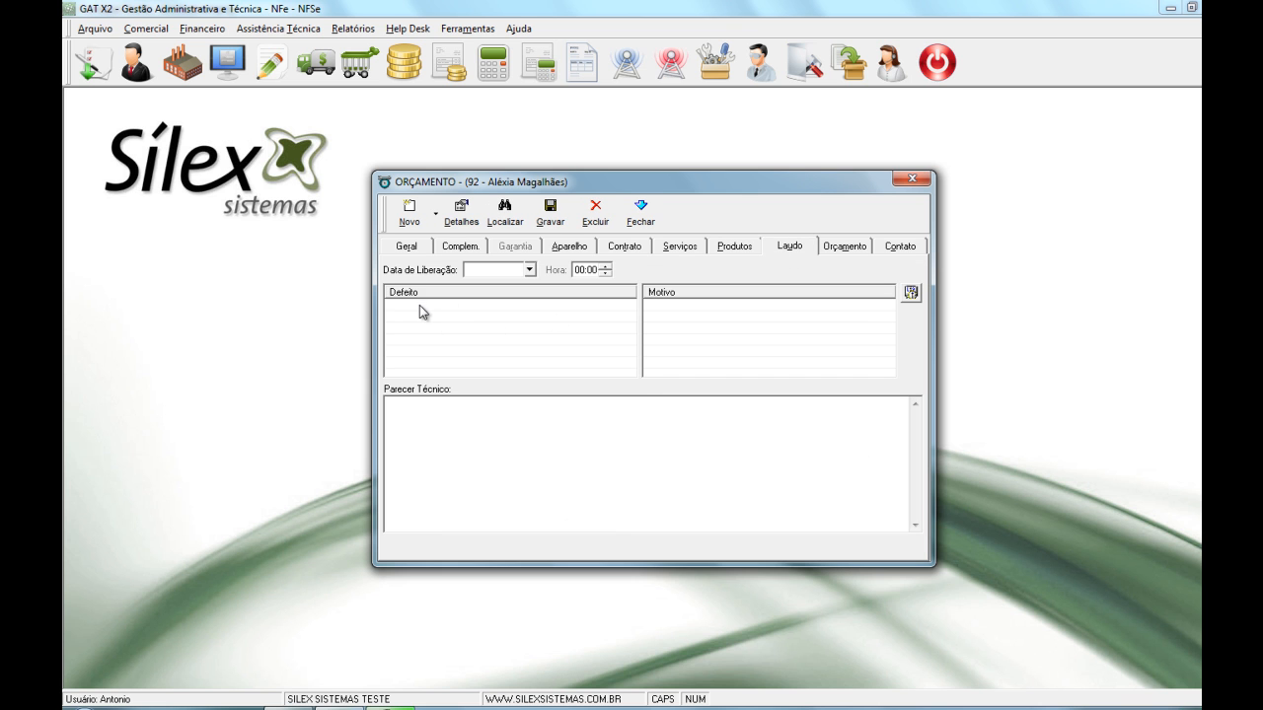
{"action": "left_click", "coordinate": [435, 213]}
{"action": "left_click", "coordinate": [445, 247]}
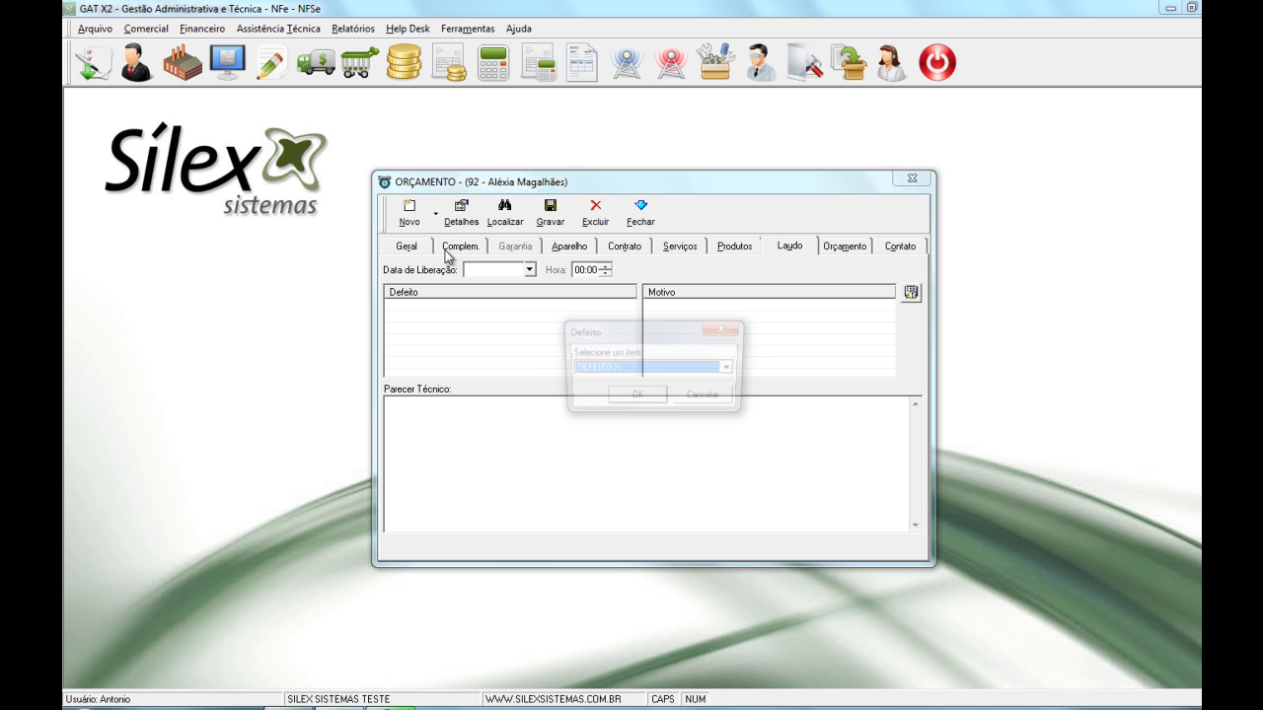
{"action": "left_click", "coordinate": [639, 396]}
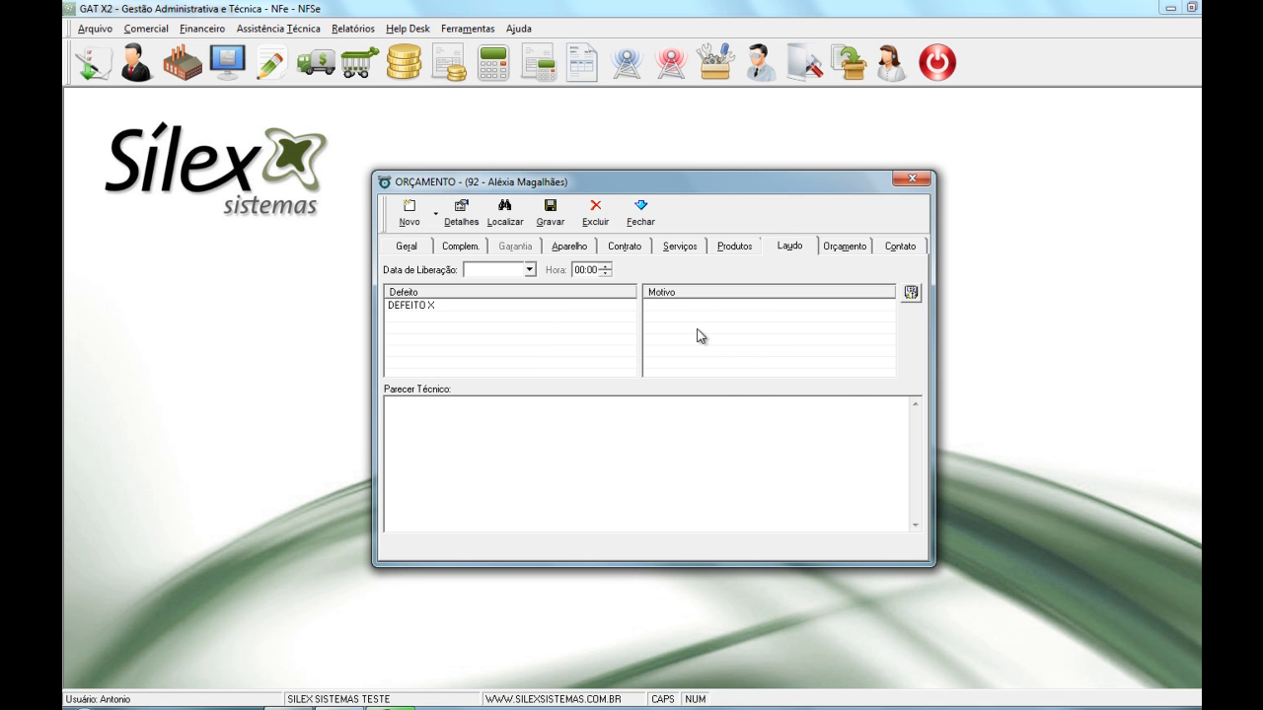
{"action": "left_click", "coordinate": [435, 213]}
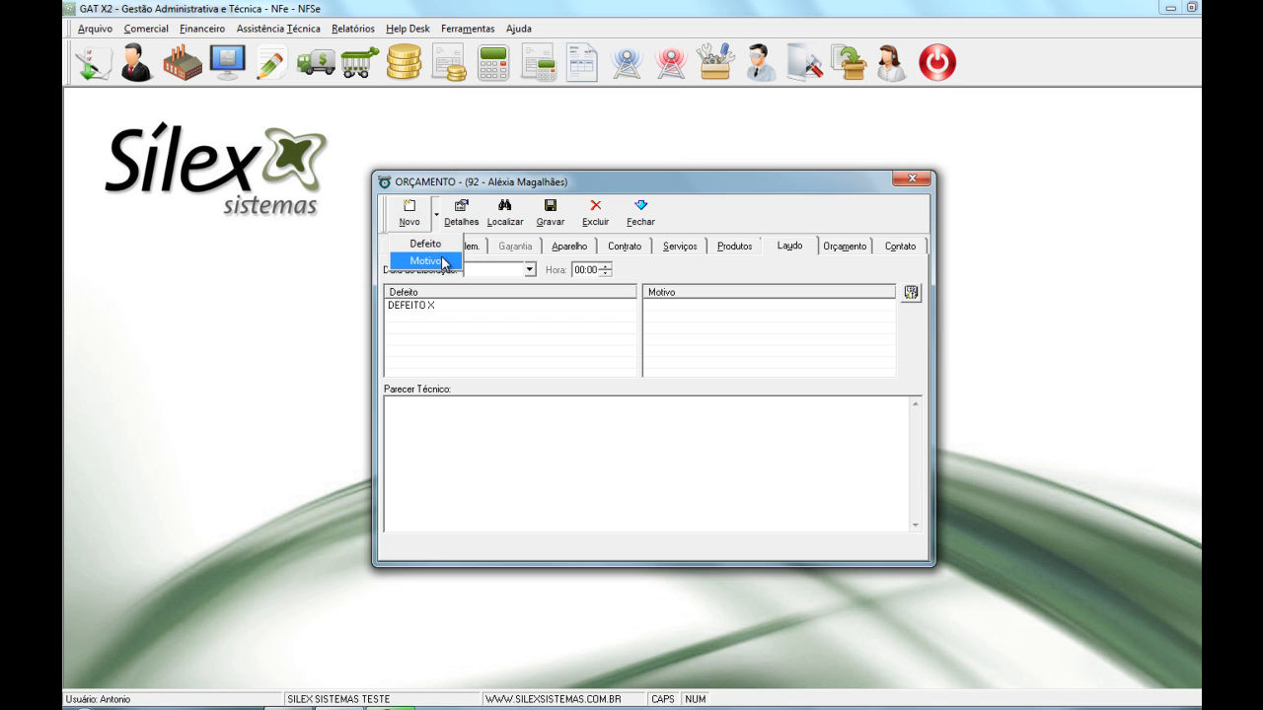
{"action": "left_click", "coordinate": [443, 262]}
{"action": "left_click", "coordinate": [641, 397]}
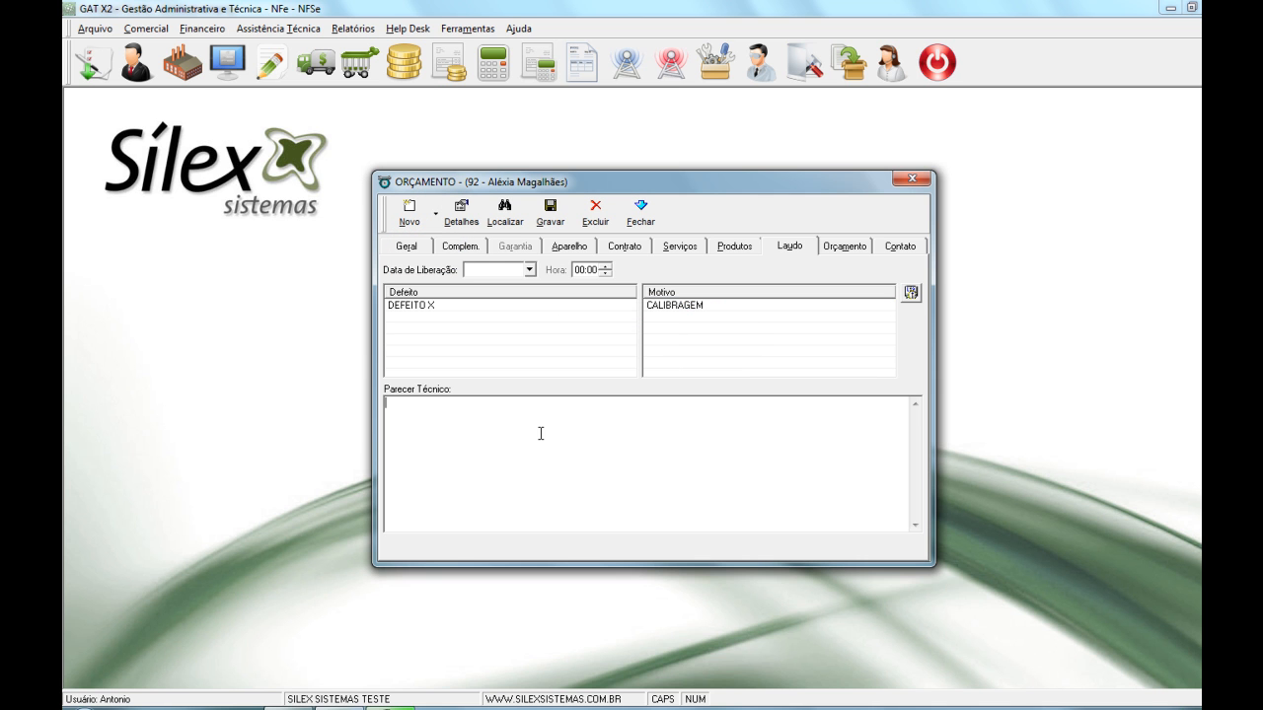
Enter LAUDO as the technical opinion (Parecer Técnico) in the budget's technical report
{"action": "type", "text": "LUAD"}
{"action": "key", "text": "BackSpace"}
{"action": "type", "text": "AUDO"}
Set the budget's validity (Validade) to 04/07/2013 and its budget date (Dt.Orçamento) to 05/06/2013
{"action": "left_click", "coordinate": [843, 247]}
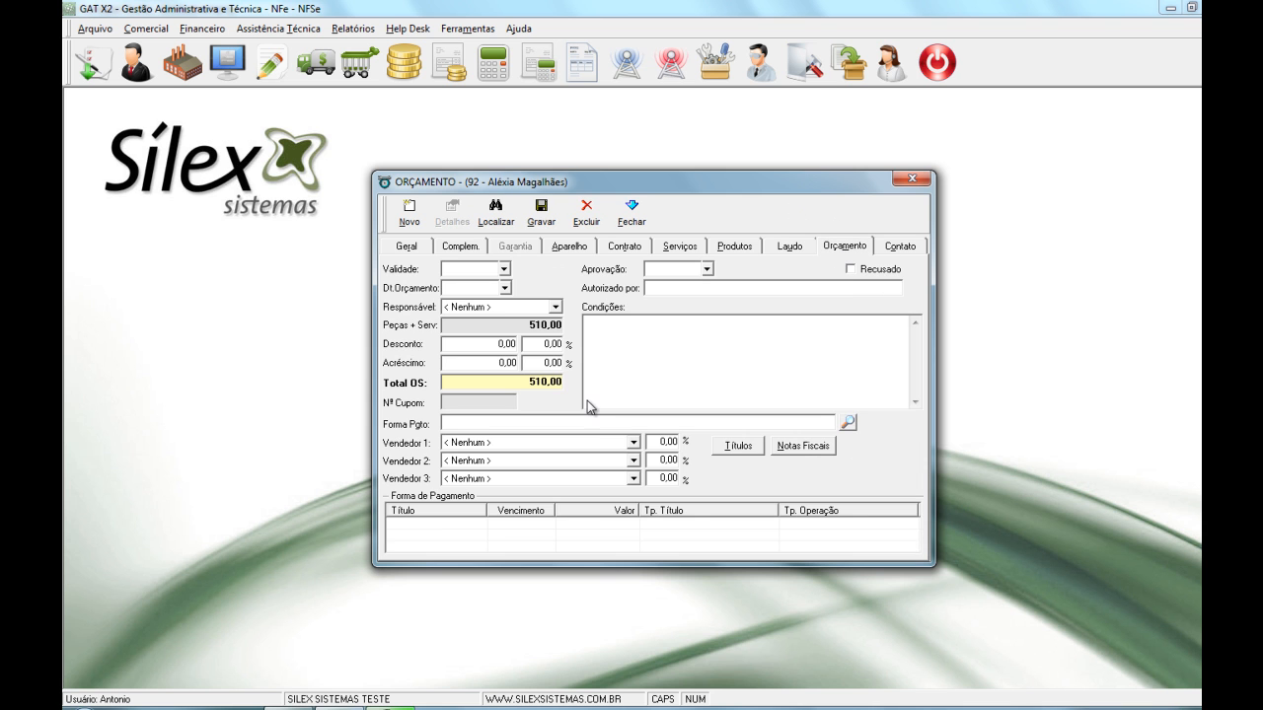
{"action": "left_click", "coordinate": [504, 272]}
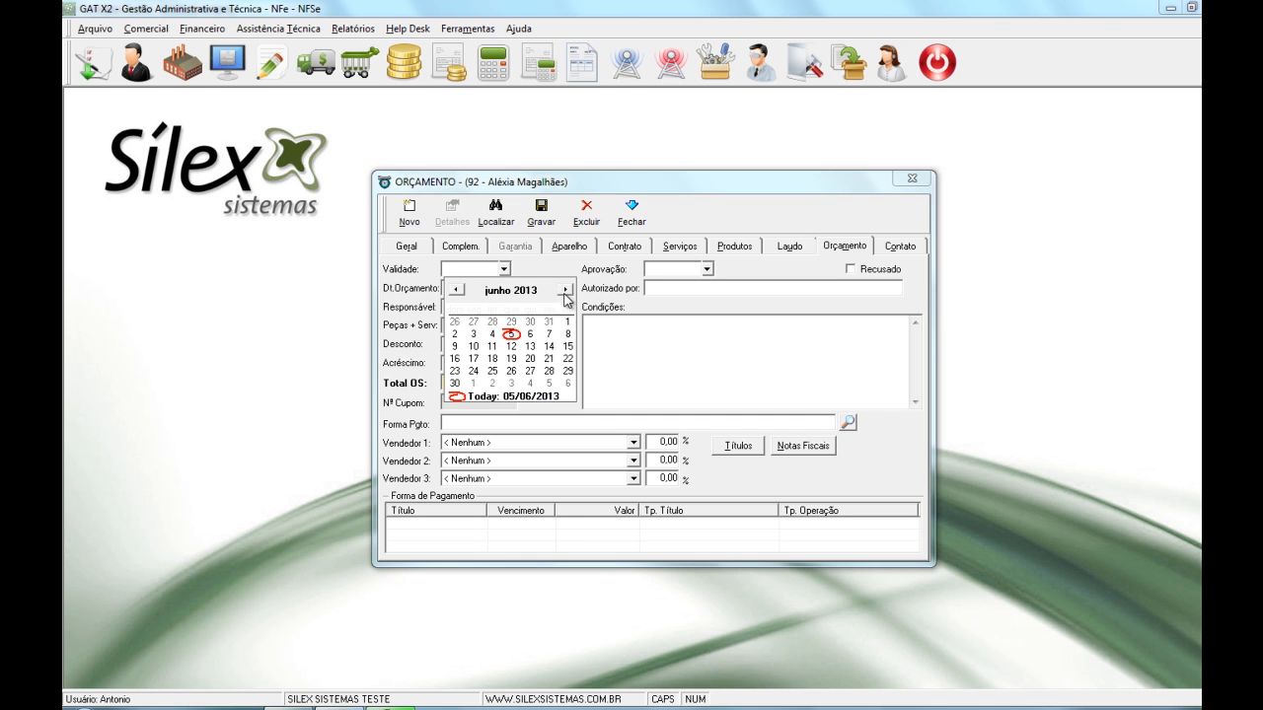
{"action": "left_click", "coordinate": [565, 290]}
{"action": "left_click", "coordinate": [530, 322]}
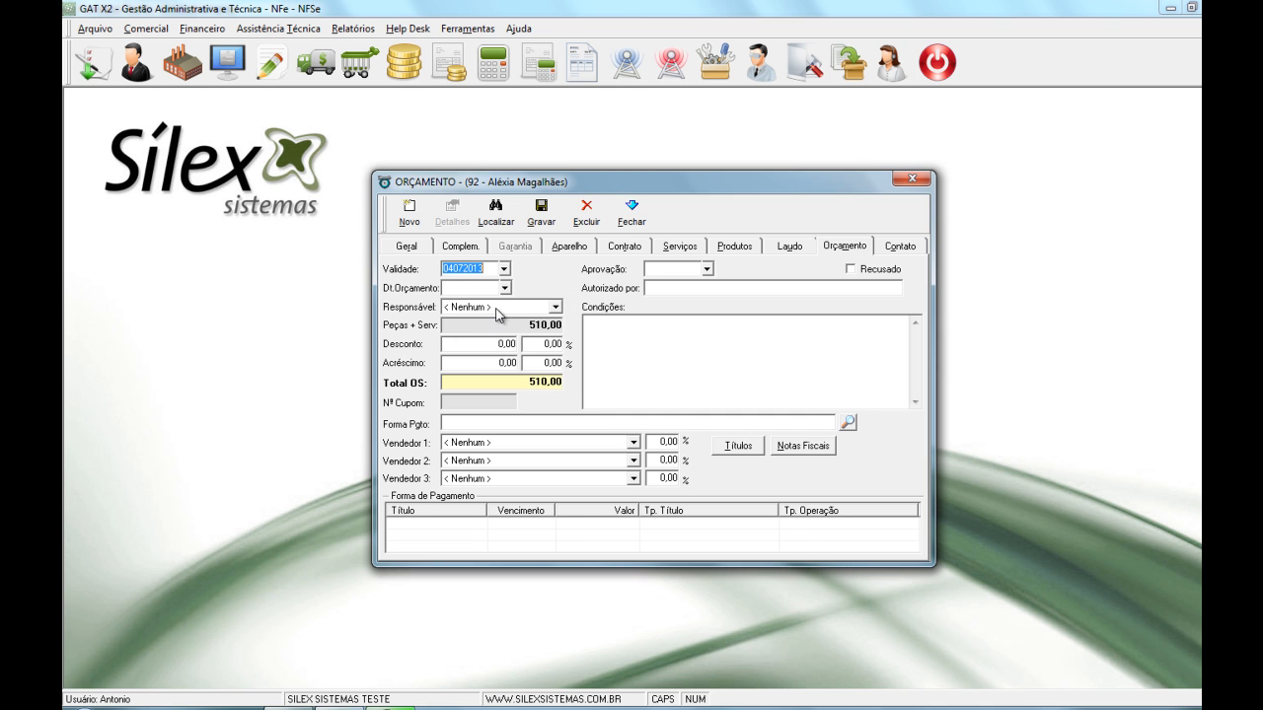
{"action": "key", "text": "Tab"}
Assign the logged-in user as the budget's Responsável and enter CONDICOES as its conditions
{"action": "left_click", "coordinate": [498, 306]}
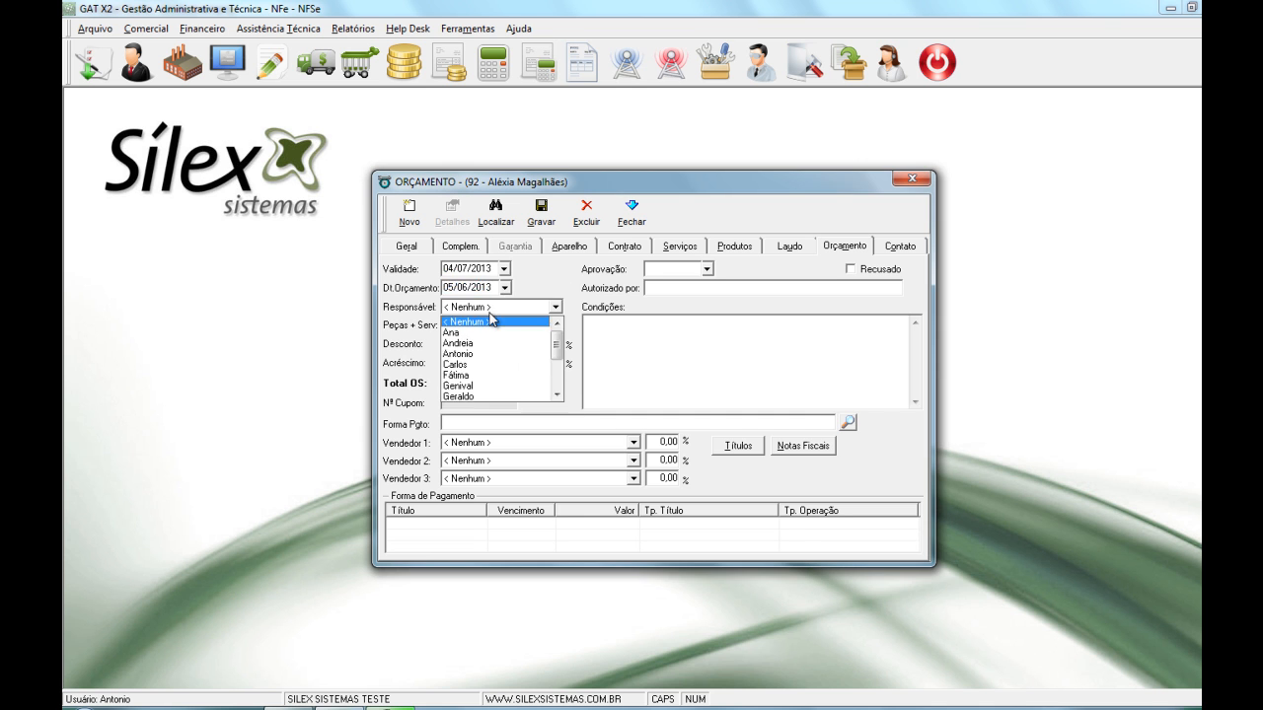
{"action": "left_click", "coordinate": [486, 354]}
{"action": "left_click", "coordinate": [623, 337]}
{"action": "type", "text": "CONDICOES"}
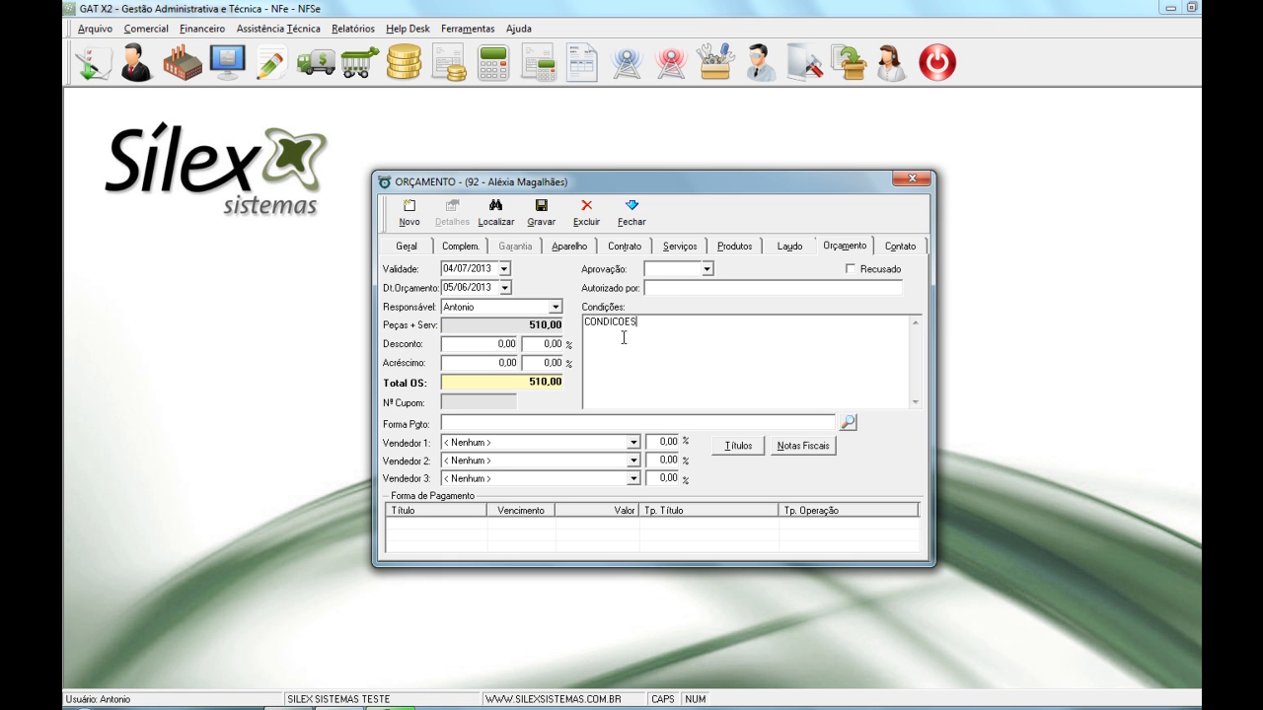
Add a contact record to the service order with the history text HISTORICO
{"action": "left_click", "coordinate": [920, 246]}
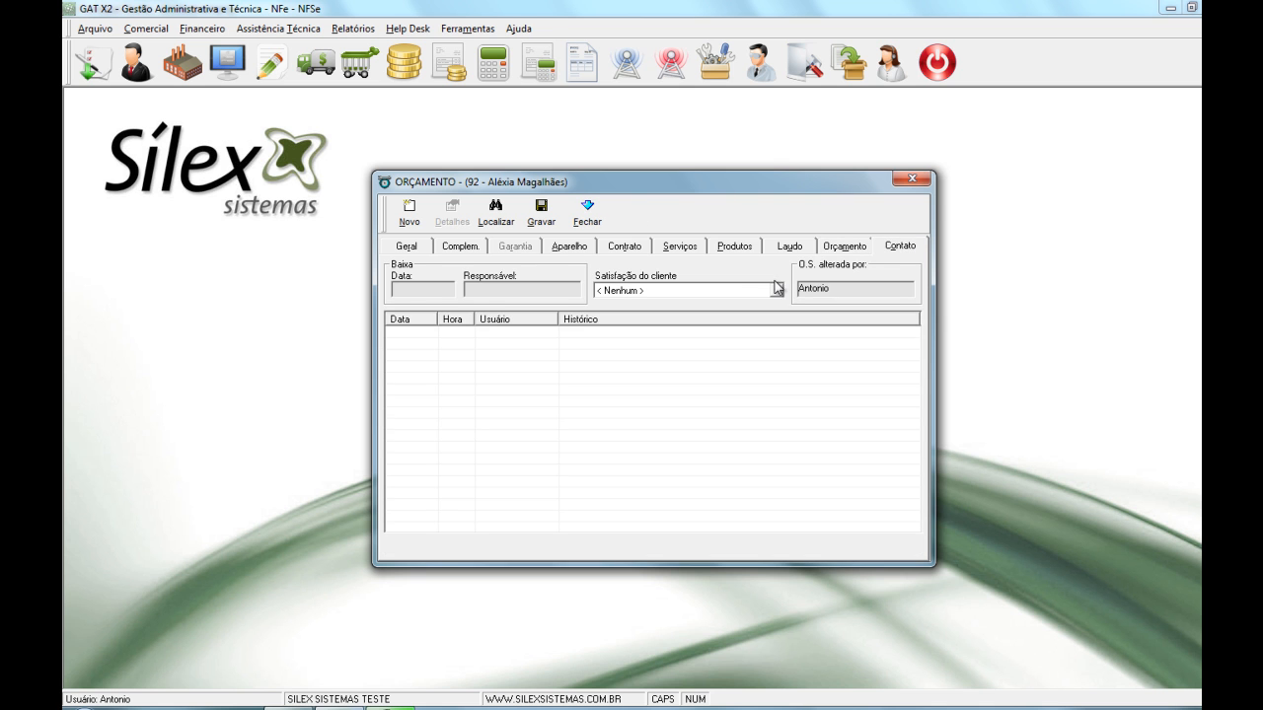
{"action": "left_click", "coordinate": [409, 212]}
{"action": "type", "text": "HISTORICO"}
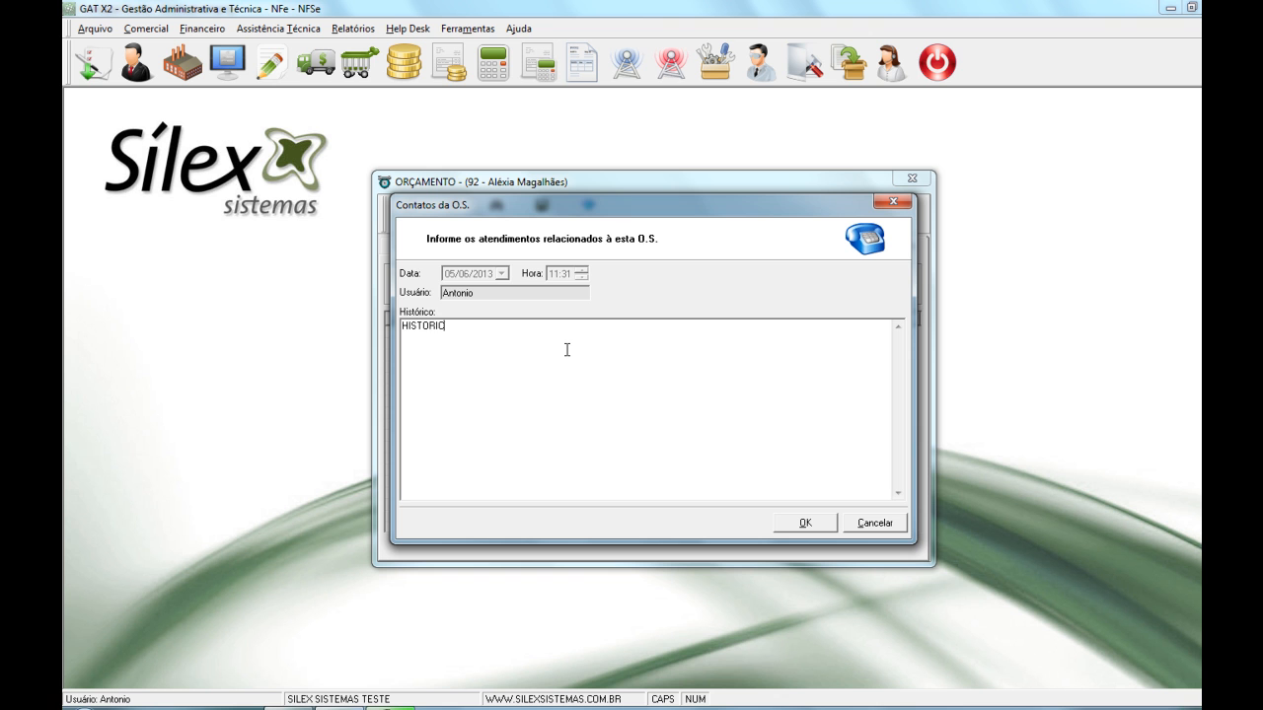
{"action": "left_click", "coordinate": [809, 524]}
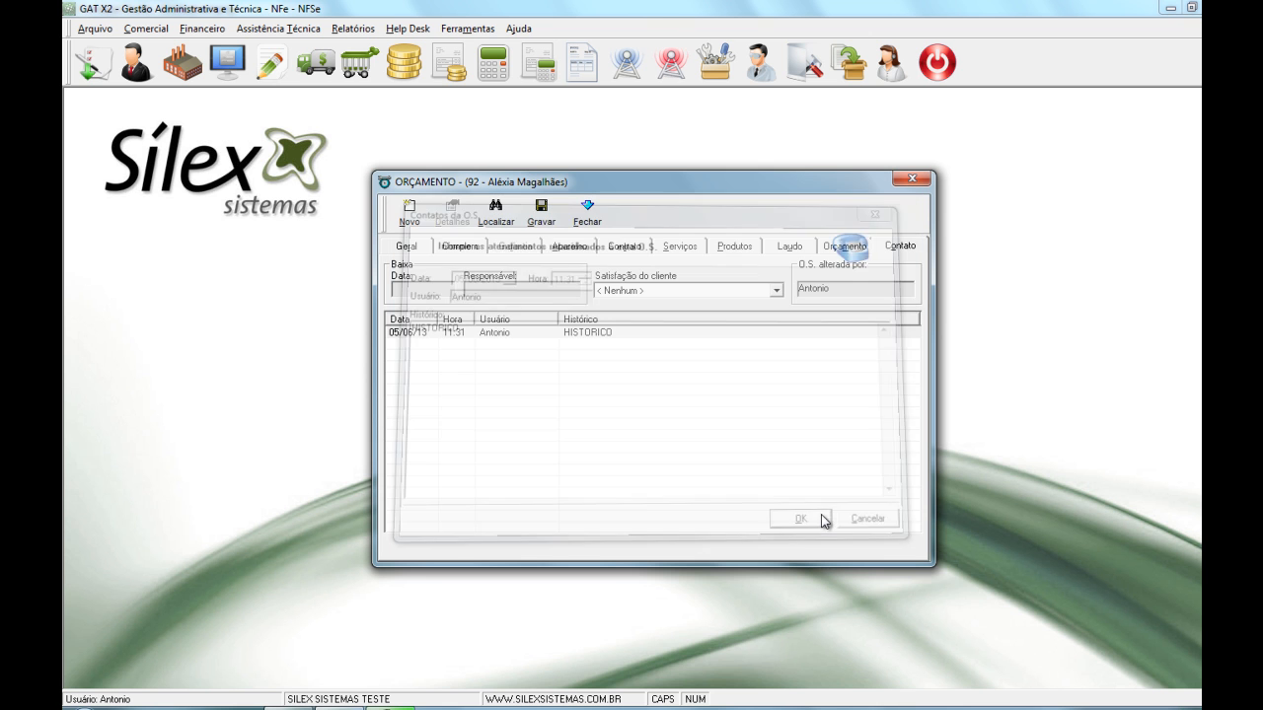
Change the service order's Situação to ORÇAMENTO ENVIADO in its general data
{"action": "left_click", "coordinate": [430, 252]}
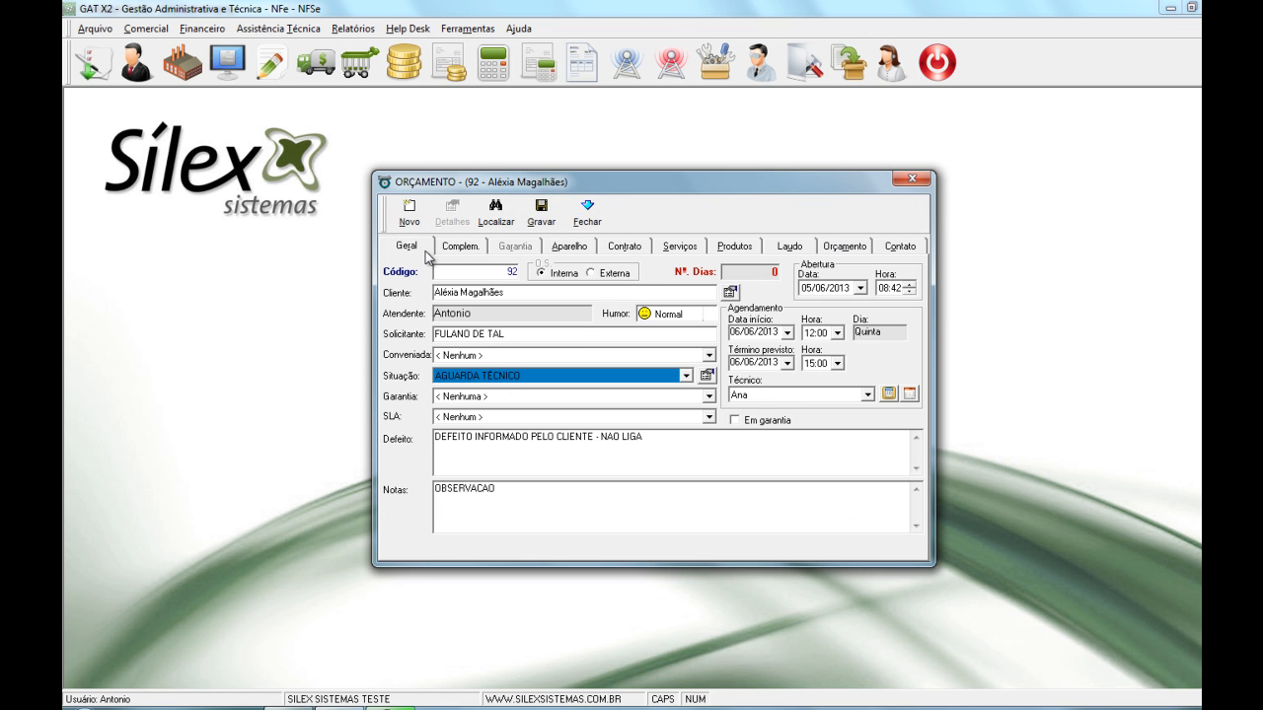
{"action": "left_click", "coordinate": [688, 377]}
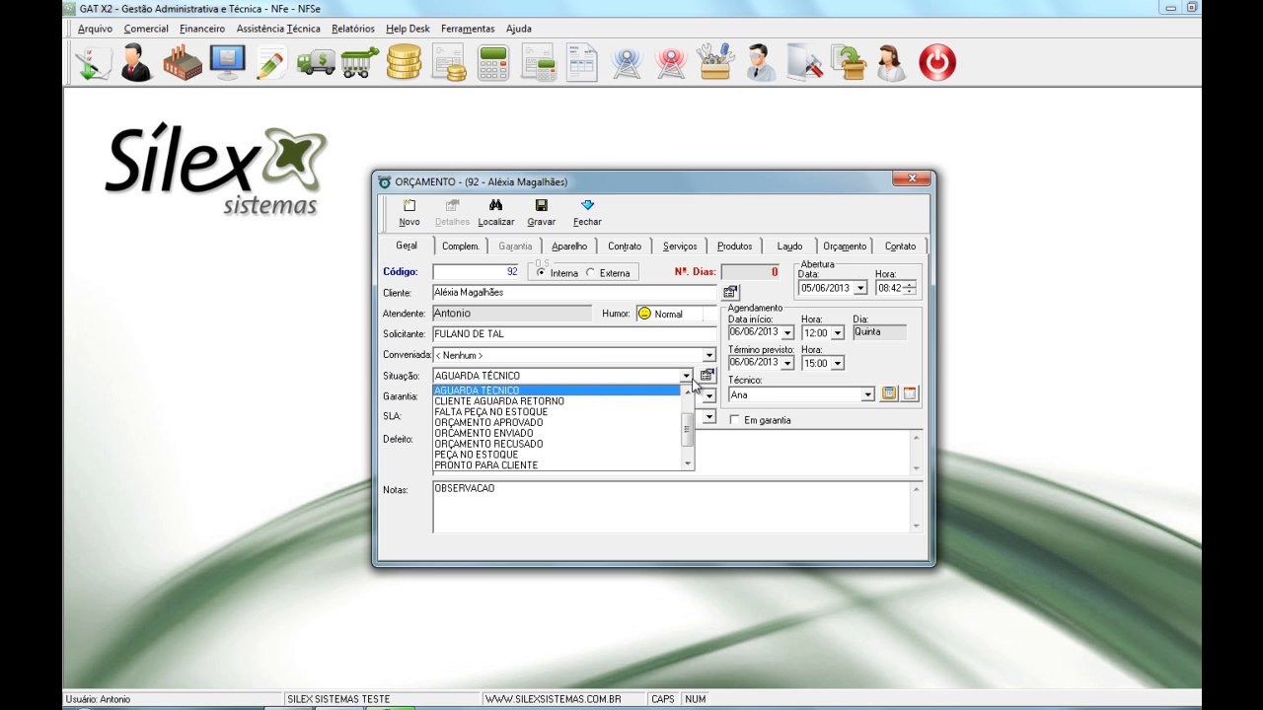
{"action": "left_click", "coordinate": [505, 433]}
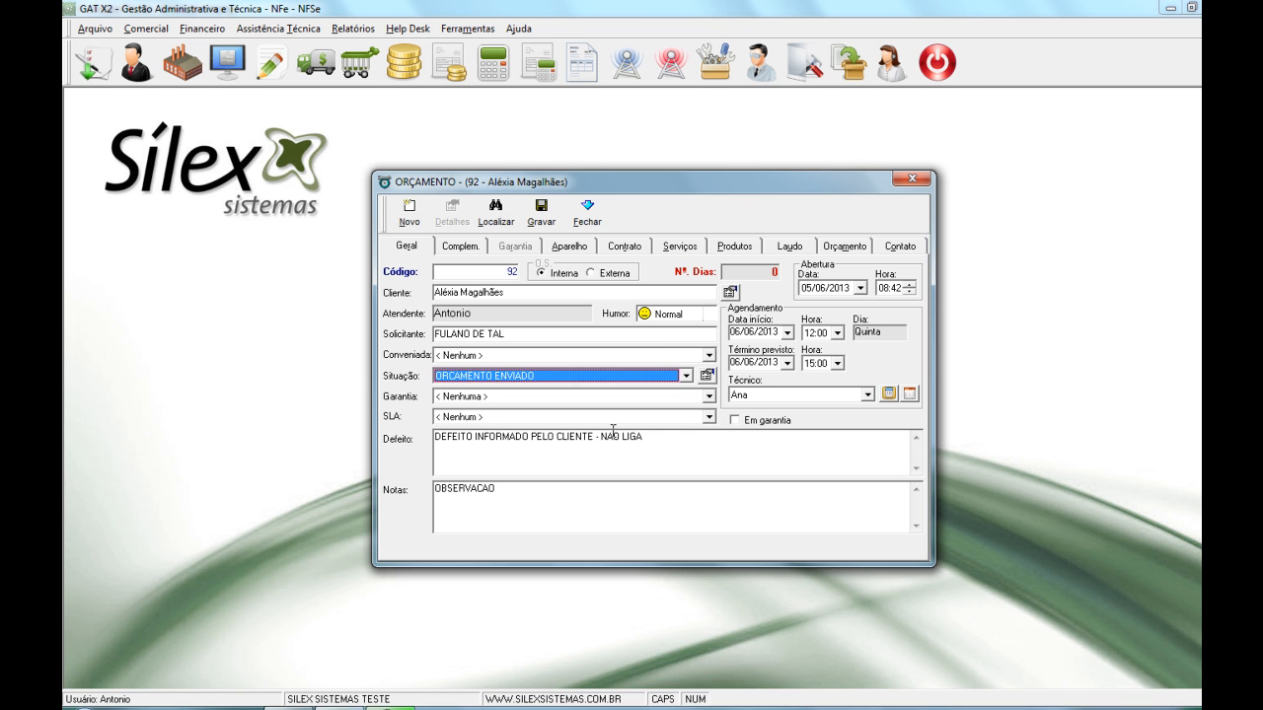
Save the budget without printing it and close the Orçamento form
{"action": "left_click", "coordinate": [545, 210]}
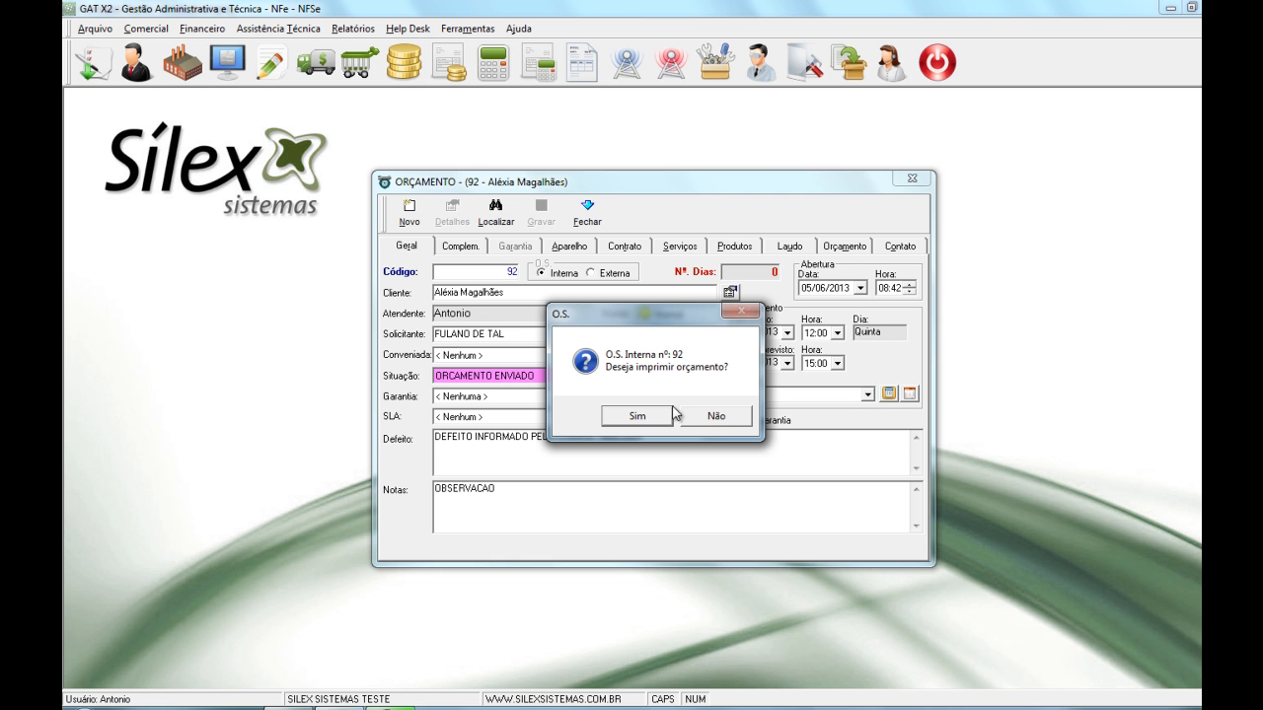
{"action": "left_click", "coordinate": [717, 417]}
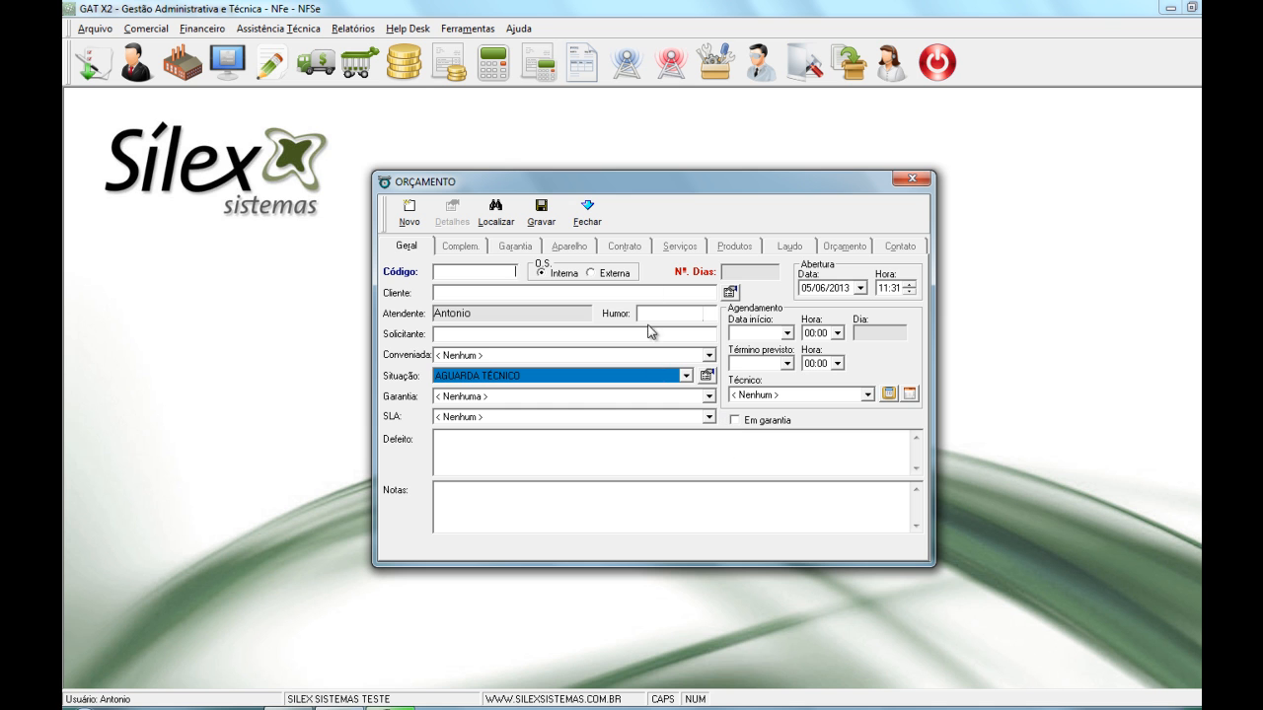
{"action": "left_click", "coordinate": [588, 215]}
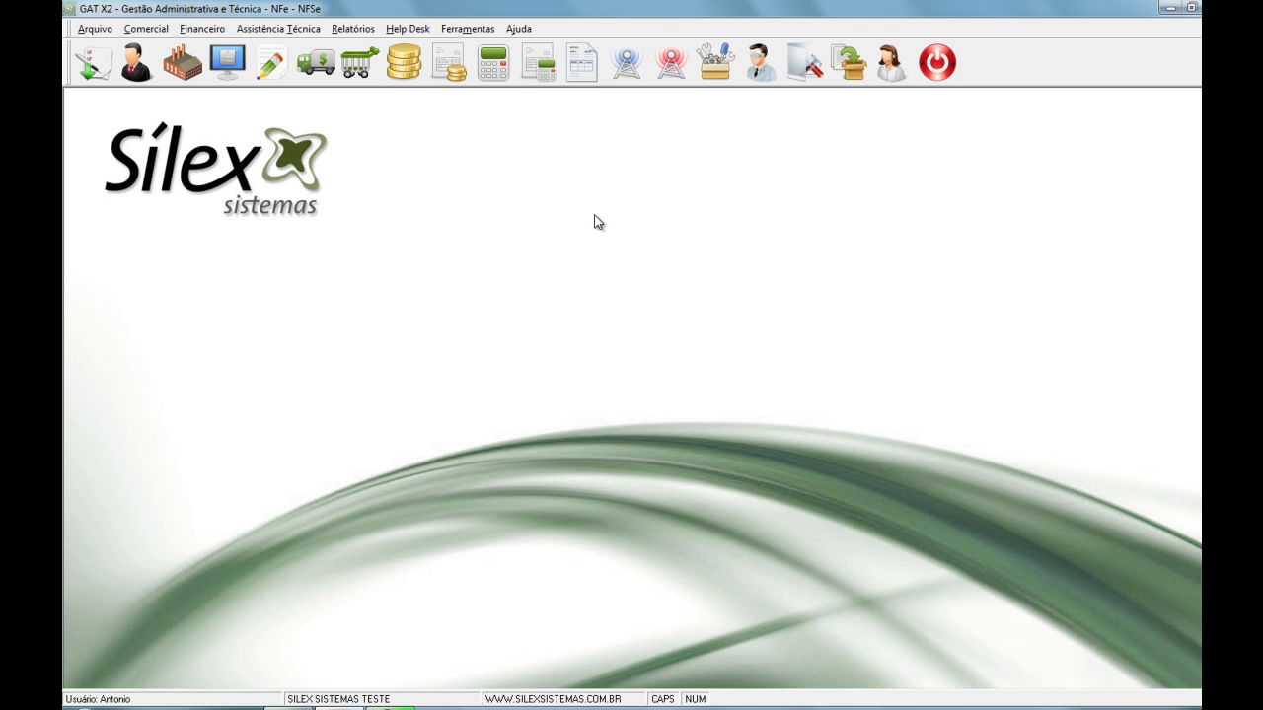
Generate the Listagem report of open internal service orders with opening date from 05/06/2013 to 05/06/2013
{"action": "left_click", "coordinate": [355, 31]}
{"action": "mouse_move", "coordinate": [394, 47]}
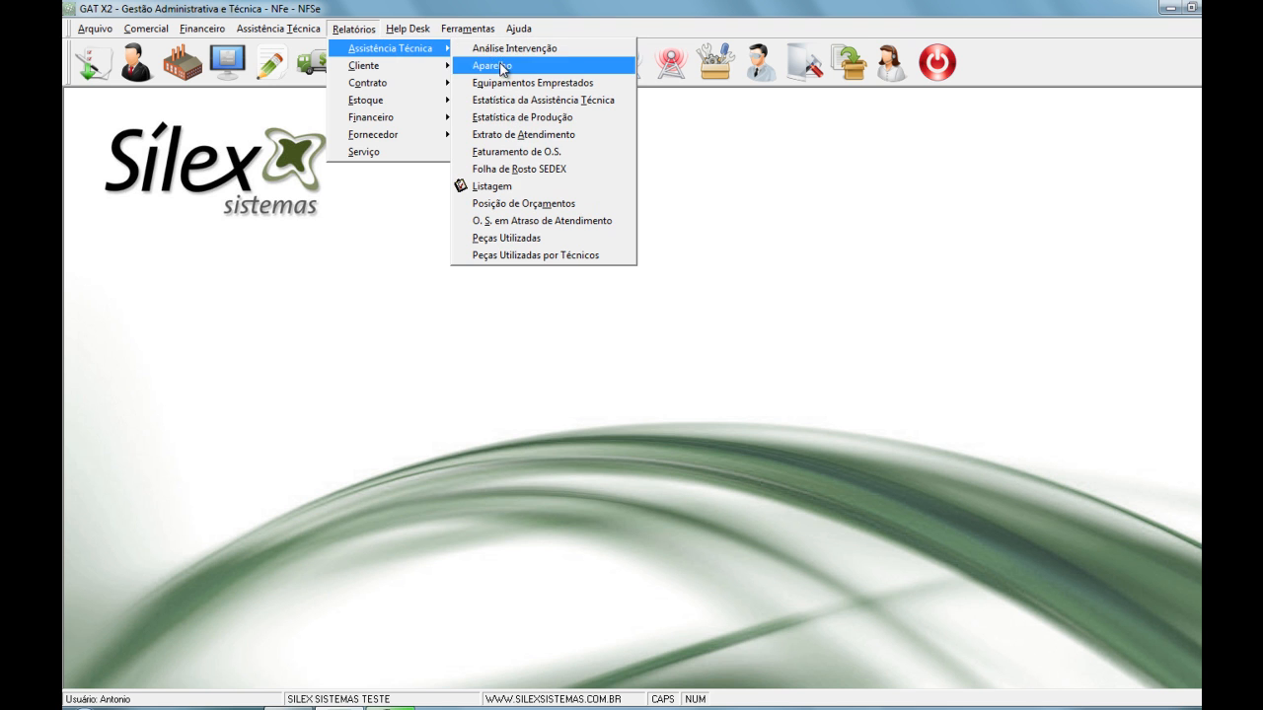
{"action": "left_click", "coordinate": [514, 186]}
{"action": "left_click", "coordinate": [464, 289]}
{"action": "left_click", "coordinate": [464, 289]}
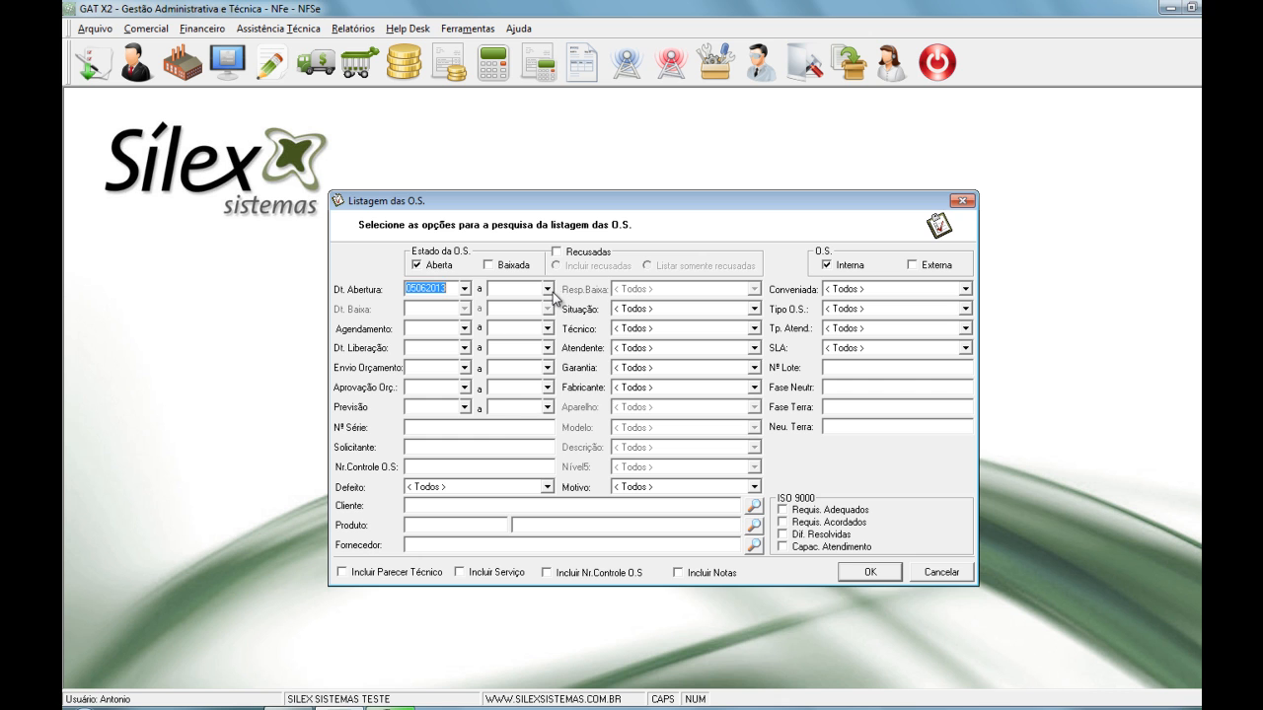
{"action": "left_click", "coordinate": [872, 574]}
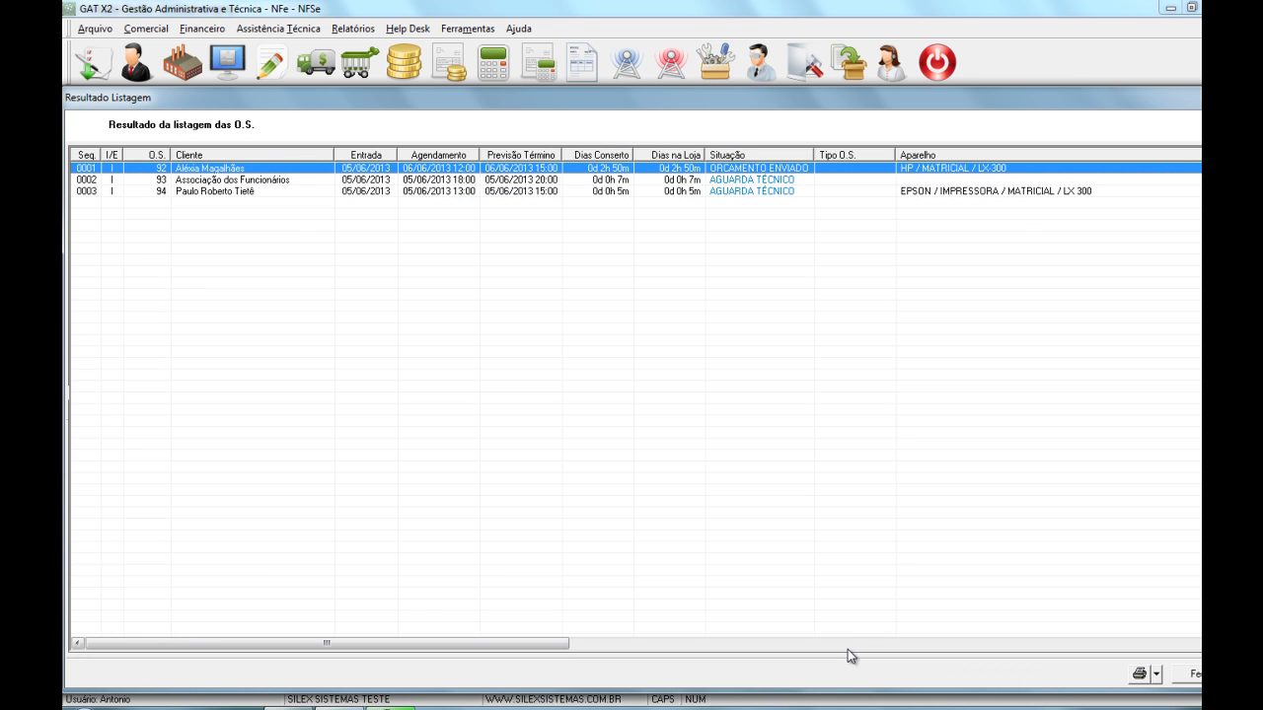
View the HP LX-300 order from the results and its order search form, discarding changes and closing the listing
{"action": "double_click", "coordinate": [286, 175]}
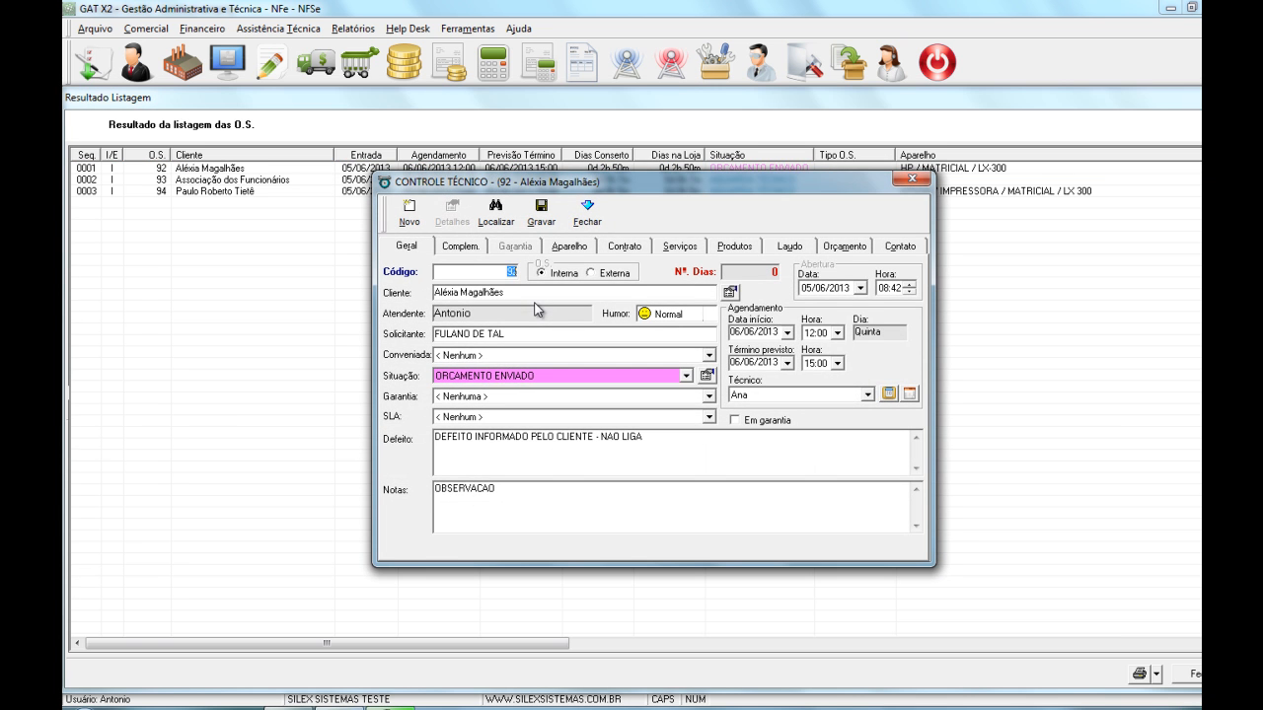
{"action": "left_click", "coordinate": [495, 211]}
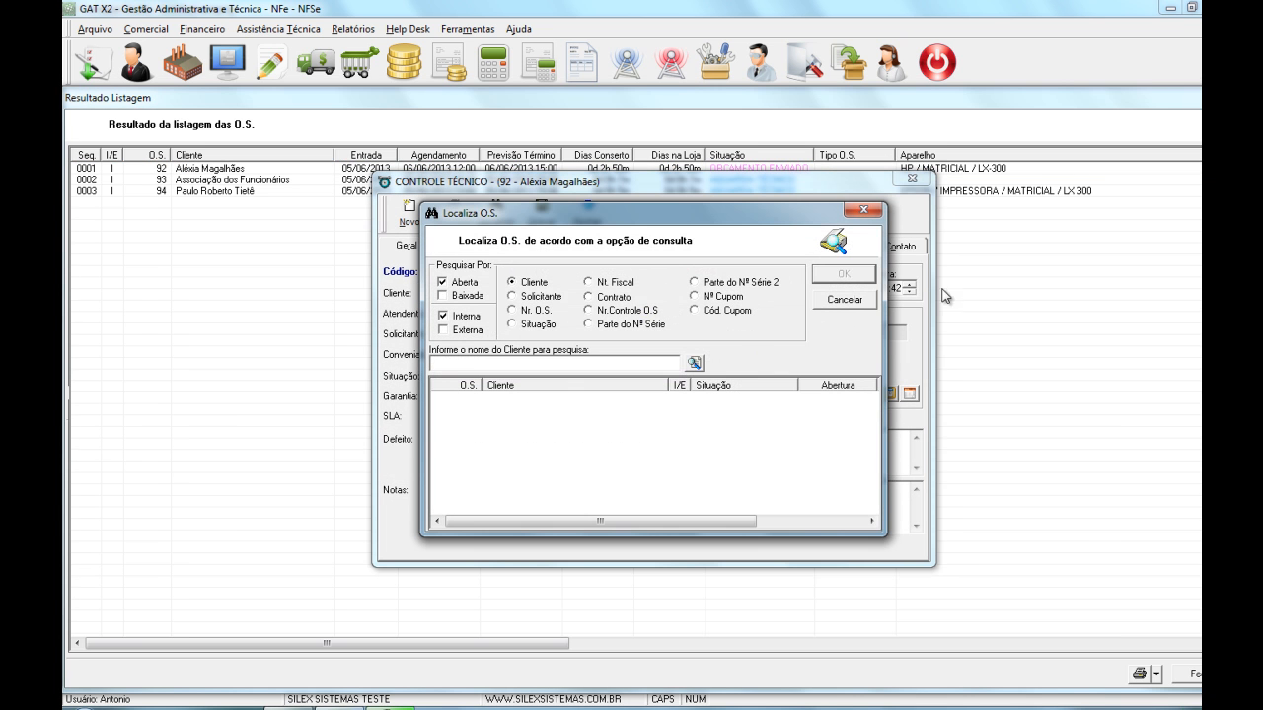
{"action": "left_click", "coordinate": [862, 209]}
{"action": "left_click", "coordinate": [912, 179]}
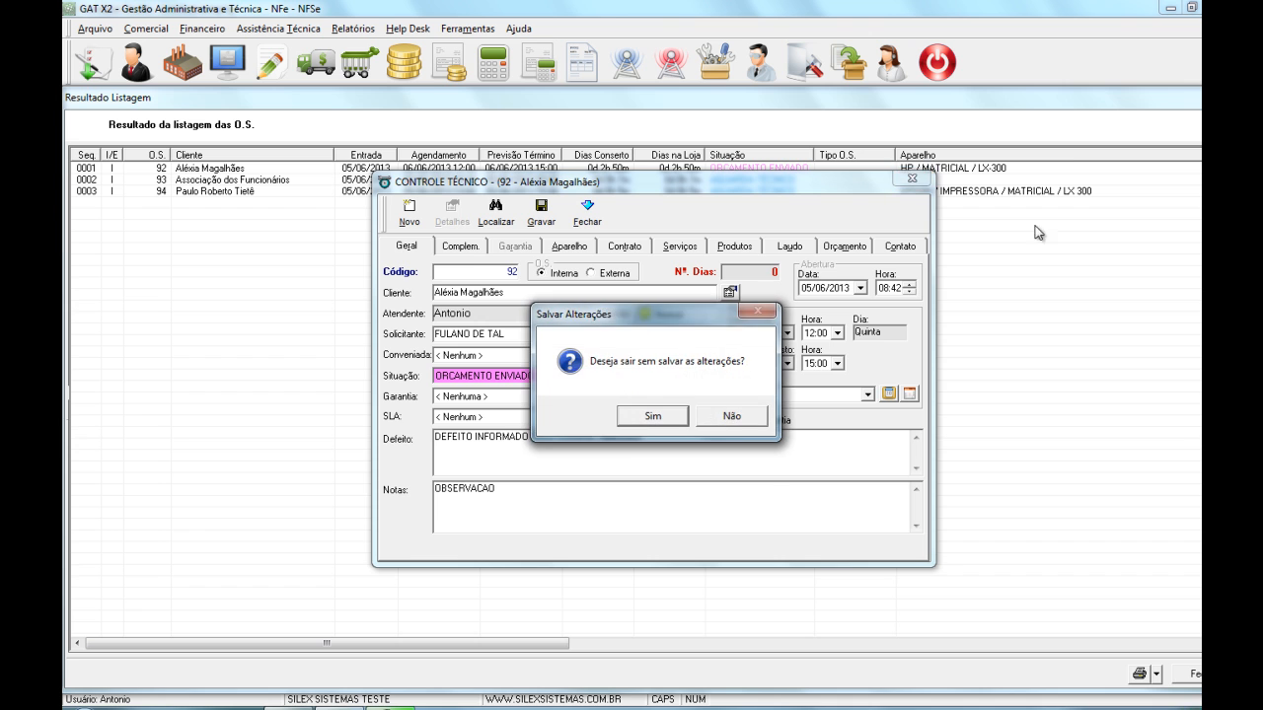
{"action": "left_click", "coordinate": [637, 423]}
{"action": "left_click", "coordinate": [1199, 95]}
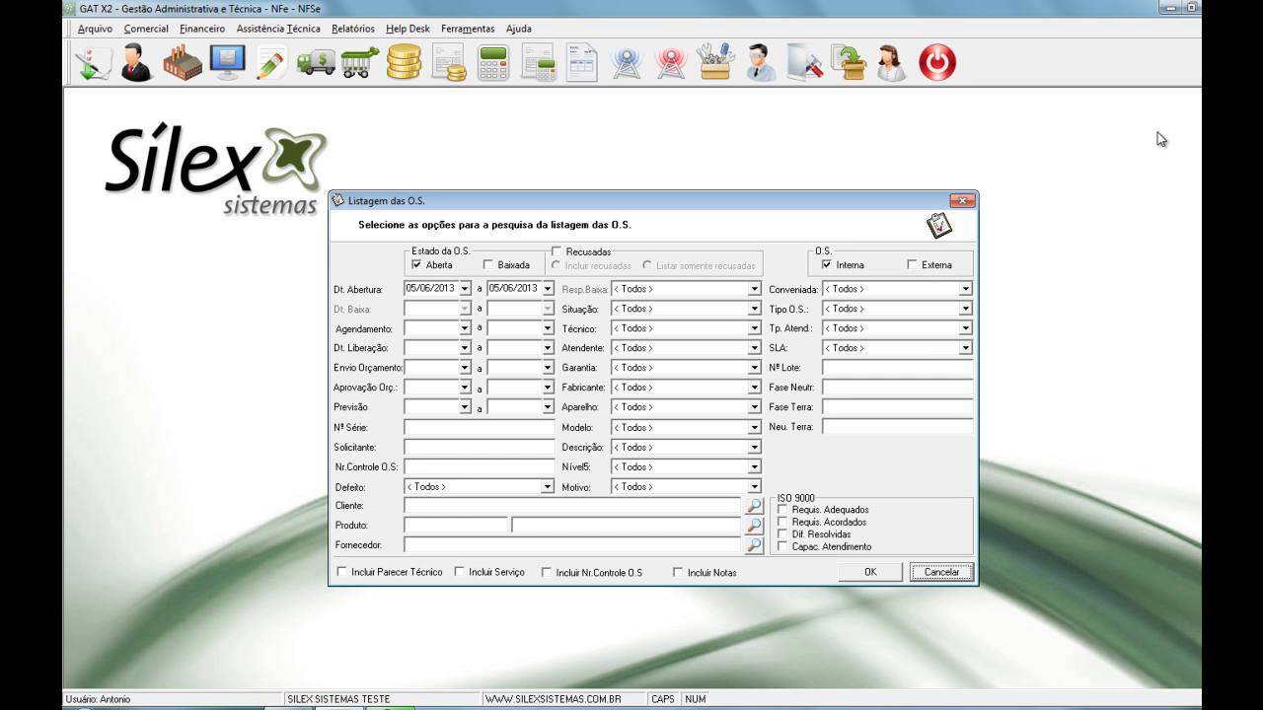
{"action": "left_click", "coordinate": [962, 205]}
Open Controle Técnico for service orders and load the HP LX-300 order by entering its order number
{"action": "left_click", "coordinate": [281, 28]}
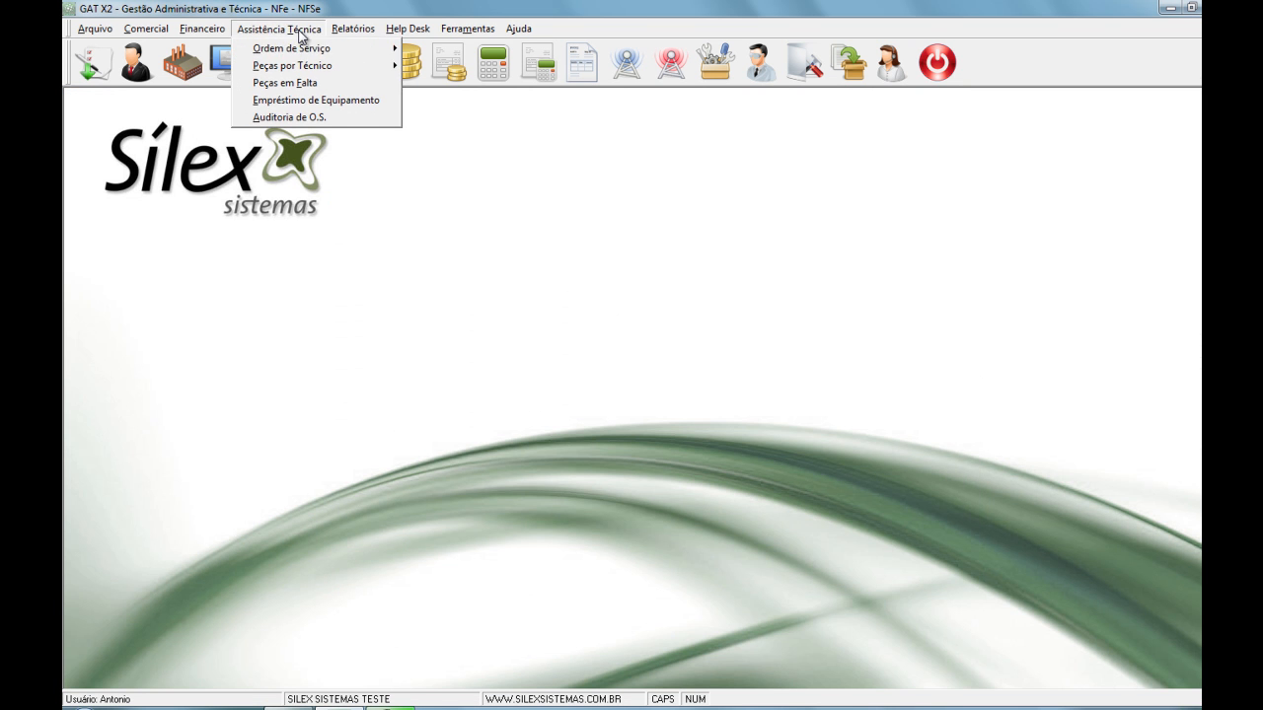
{"action": "mouse_move", "coordinate": [357, 49]}
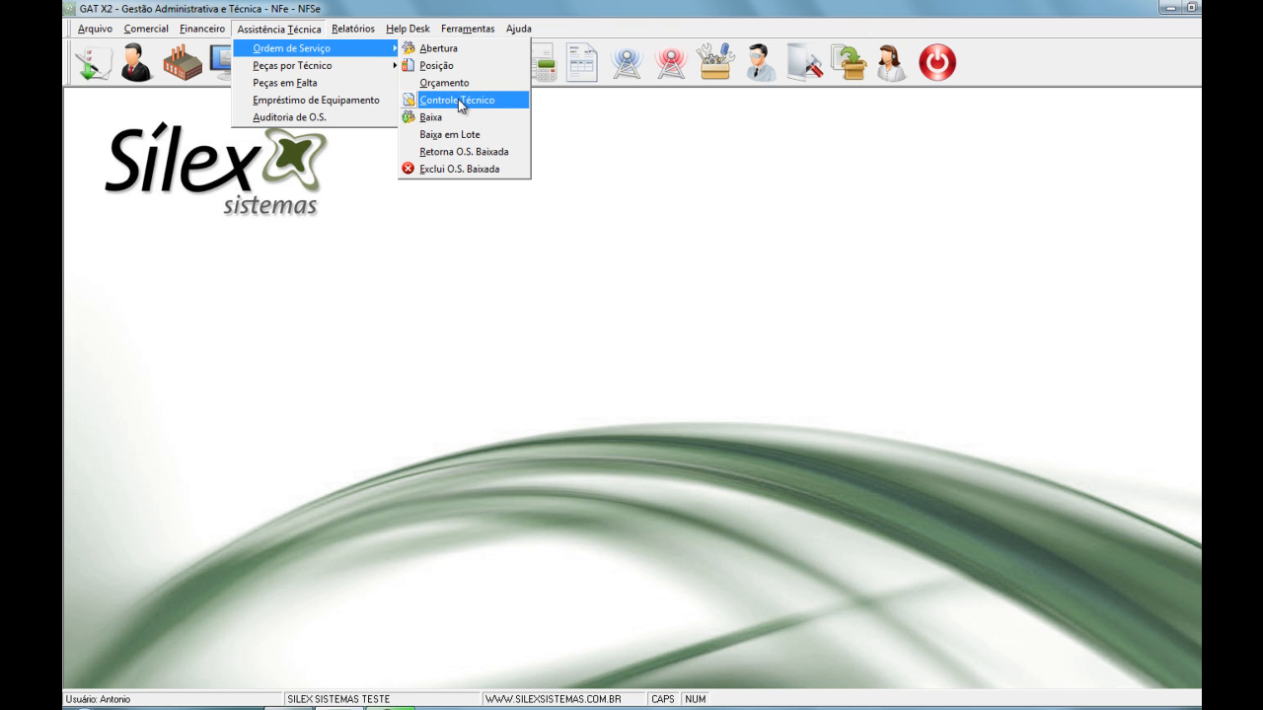
{"action": "left_click", "coordinate": [458, 99]}
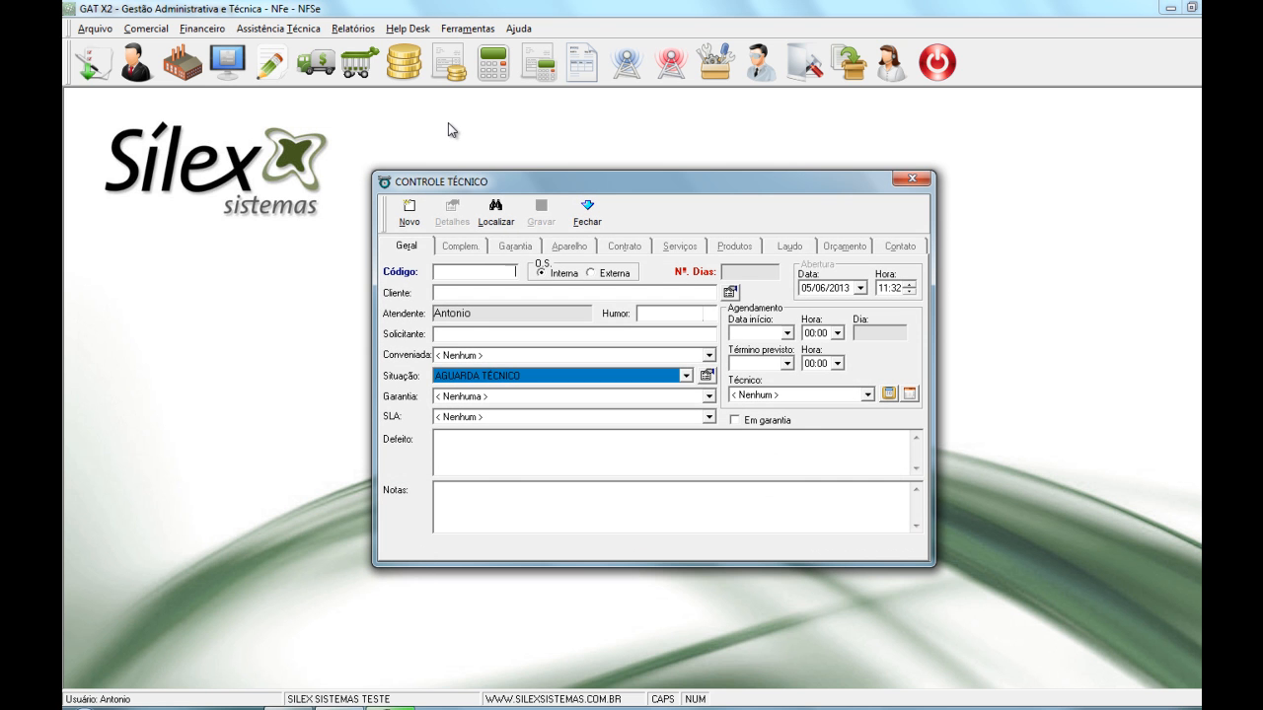
{"action": "left_click", "coordinate": [492, 215]}
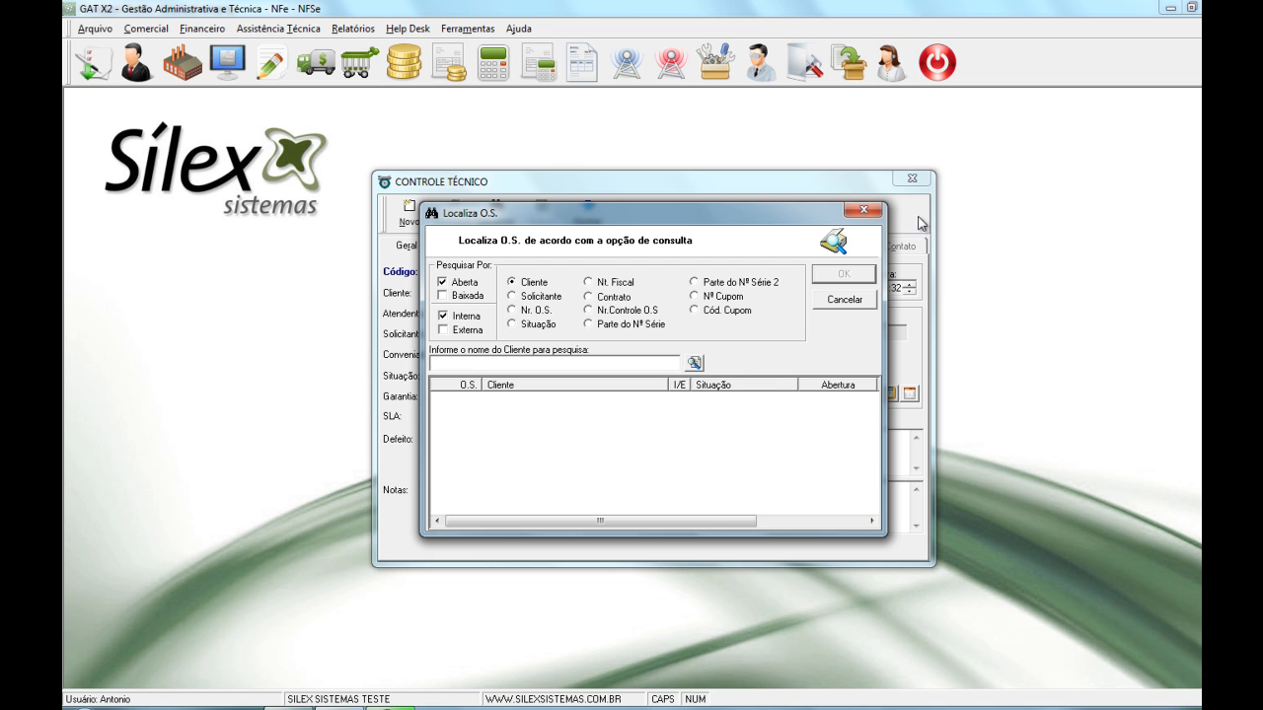
{"action": "left_click", "coordinate": [863, 209]}
{"action": "type", "text": "92"}
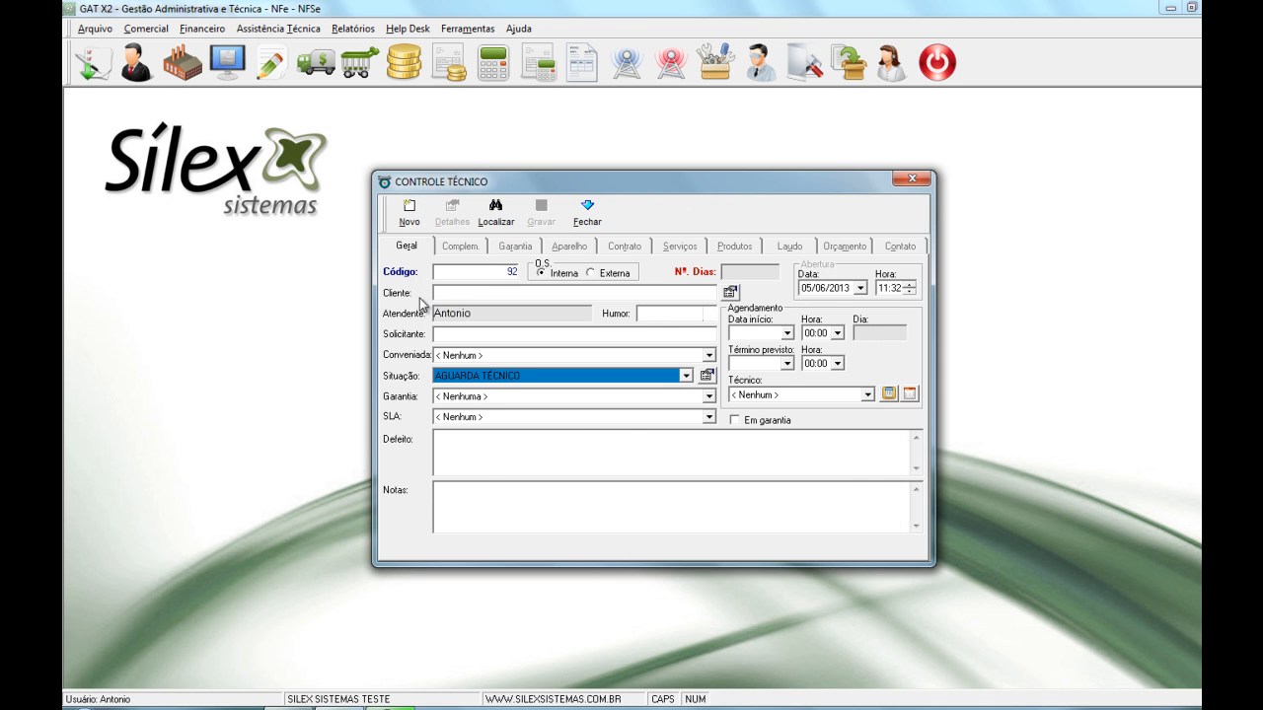
{"action": "key", "text": "Return"}
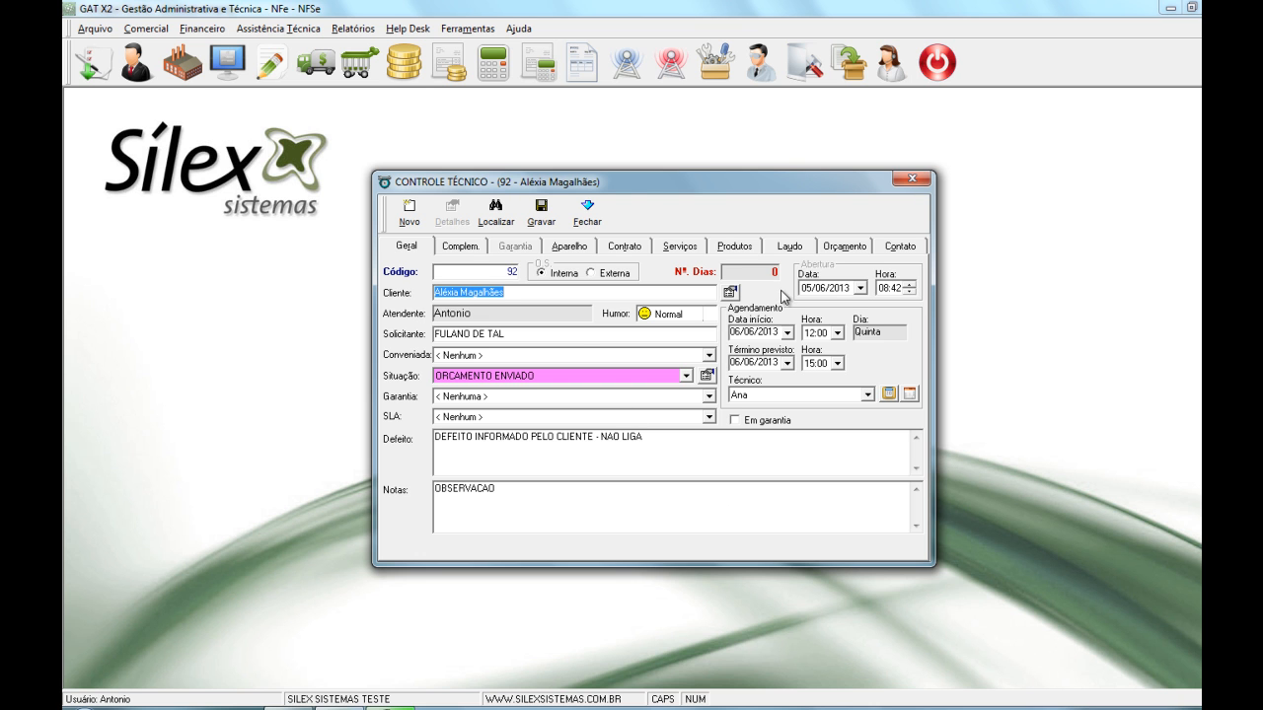
Enter the name of the person who authorized the order's budget in Autorizado por
{"action": "left_click", "coordinate": [829, 249]}
{"action": "left_click", "coordinate": [701, 289]}
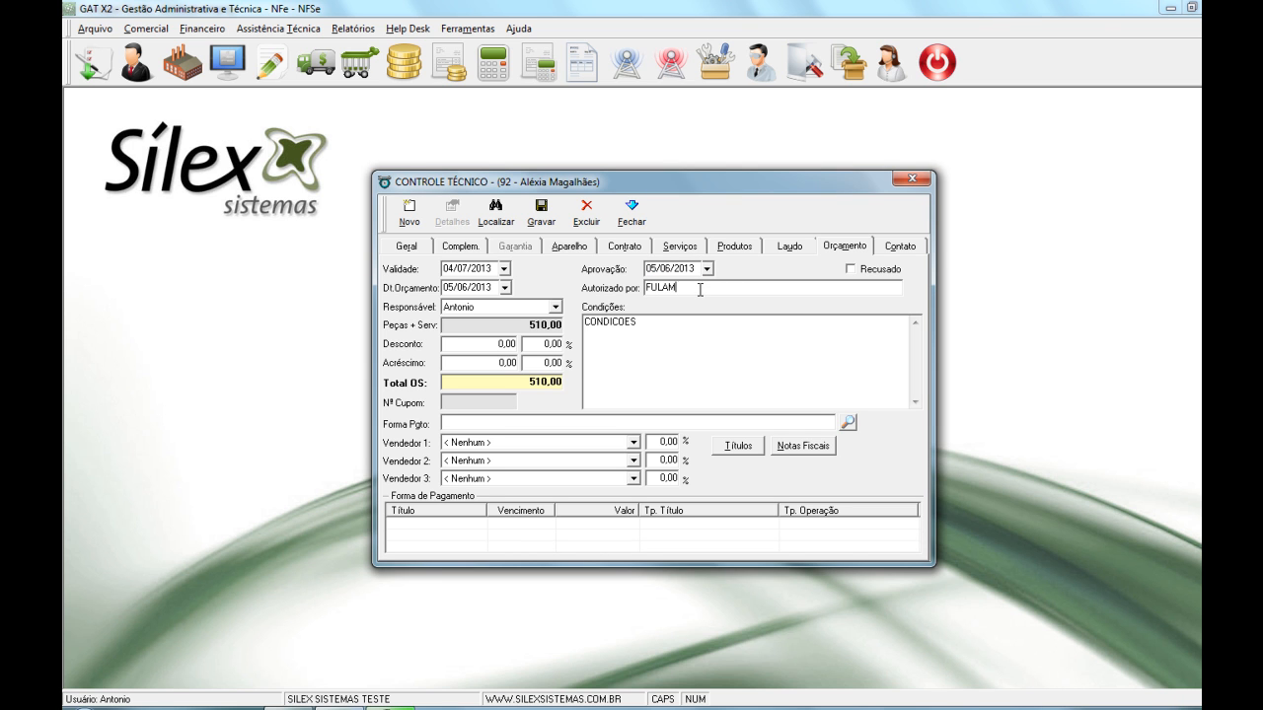
{"action": "type", "text": "FULANO DE TAL"}
Add a contact history entry to the service order with the text "OS APROVADA."
{"action": "left_click", "coordinate": [888, 247]}
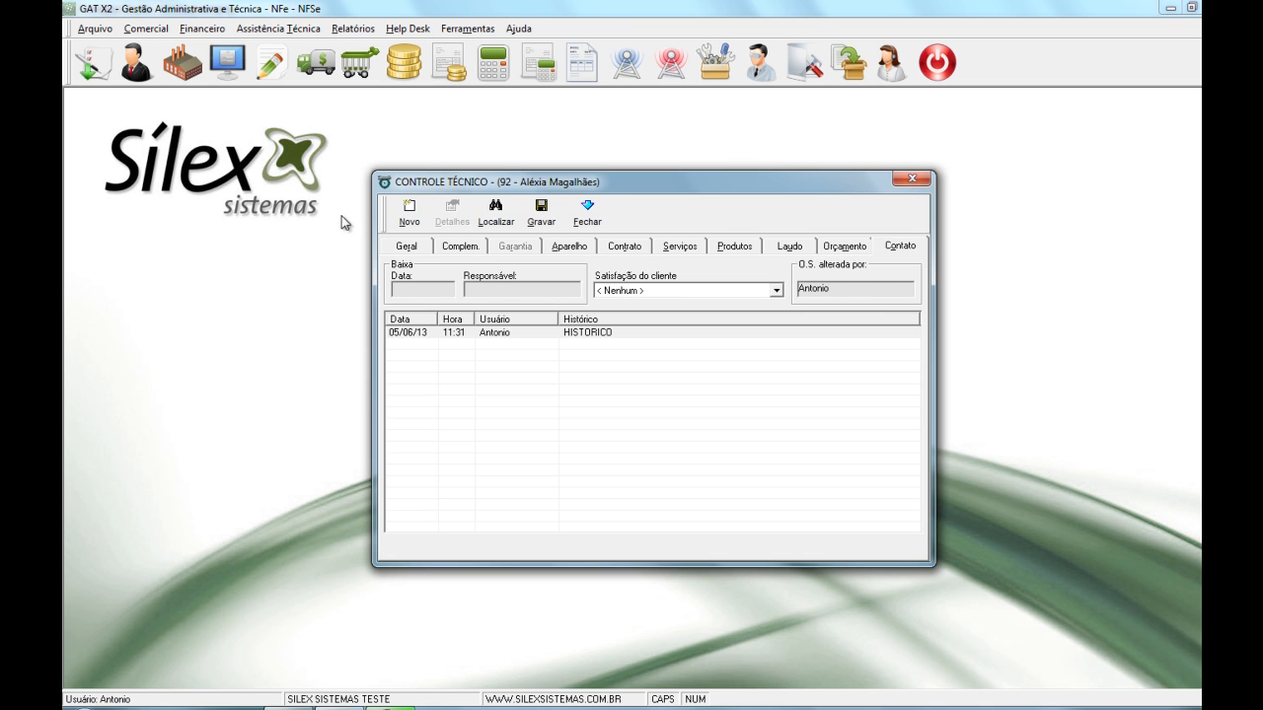
{"action": "left_click", "coordinate": [409, 213]}
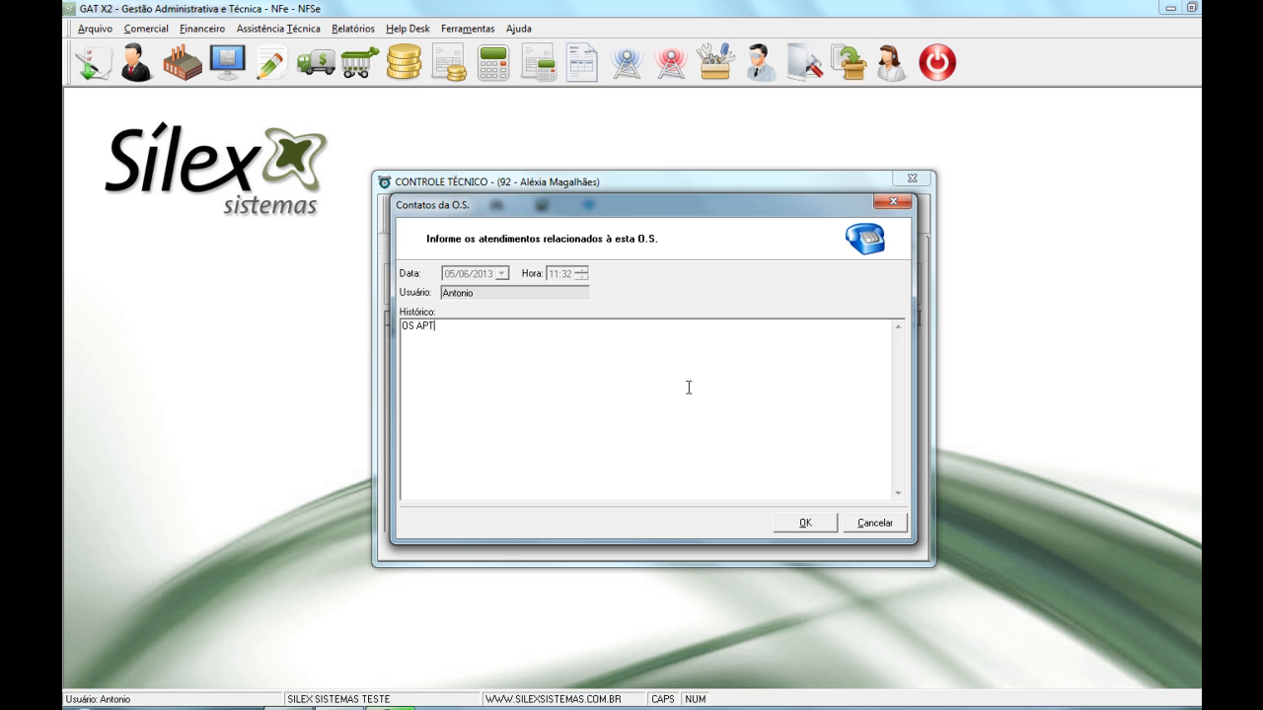
{"action": "type", "text": "OS APROVADA."}
{"action": "left_click", "coordinate": [804, 523]}
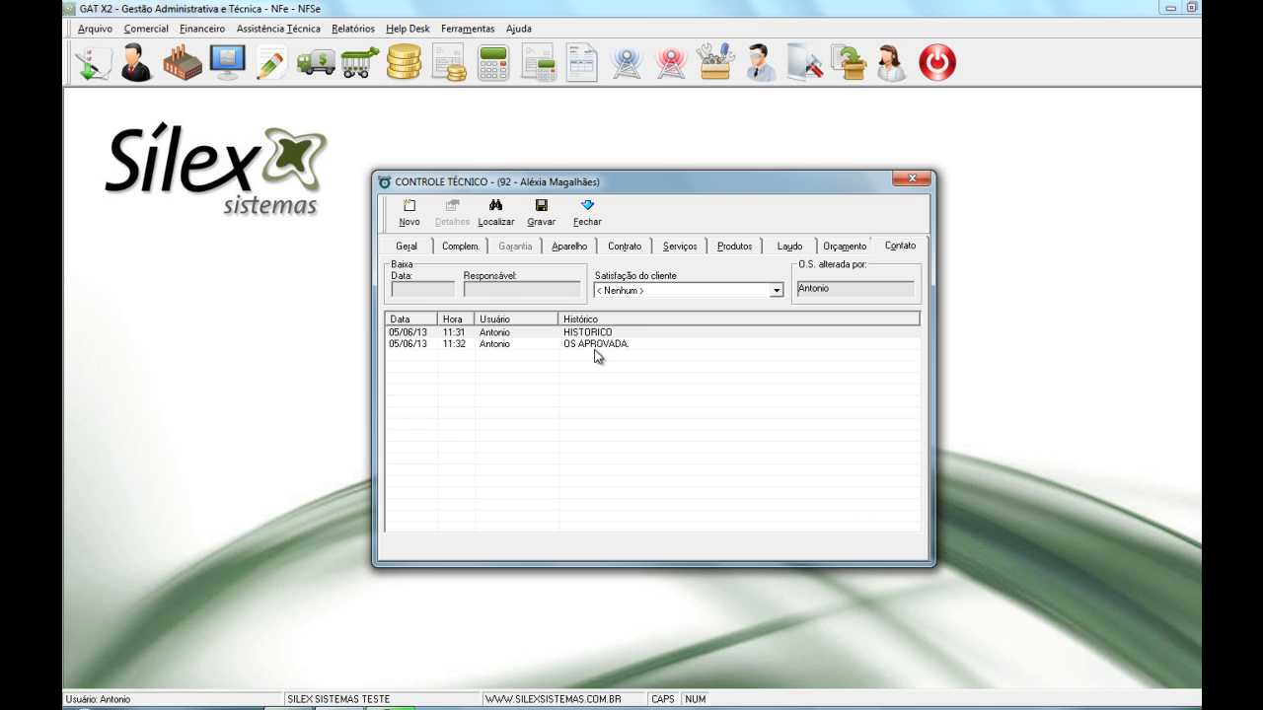
Set the order's situation to ORÇAMENTO APROVADO and save the order without printing it, closing the form
{"action": "left_click", "coordinate": [413, 249]}
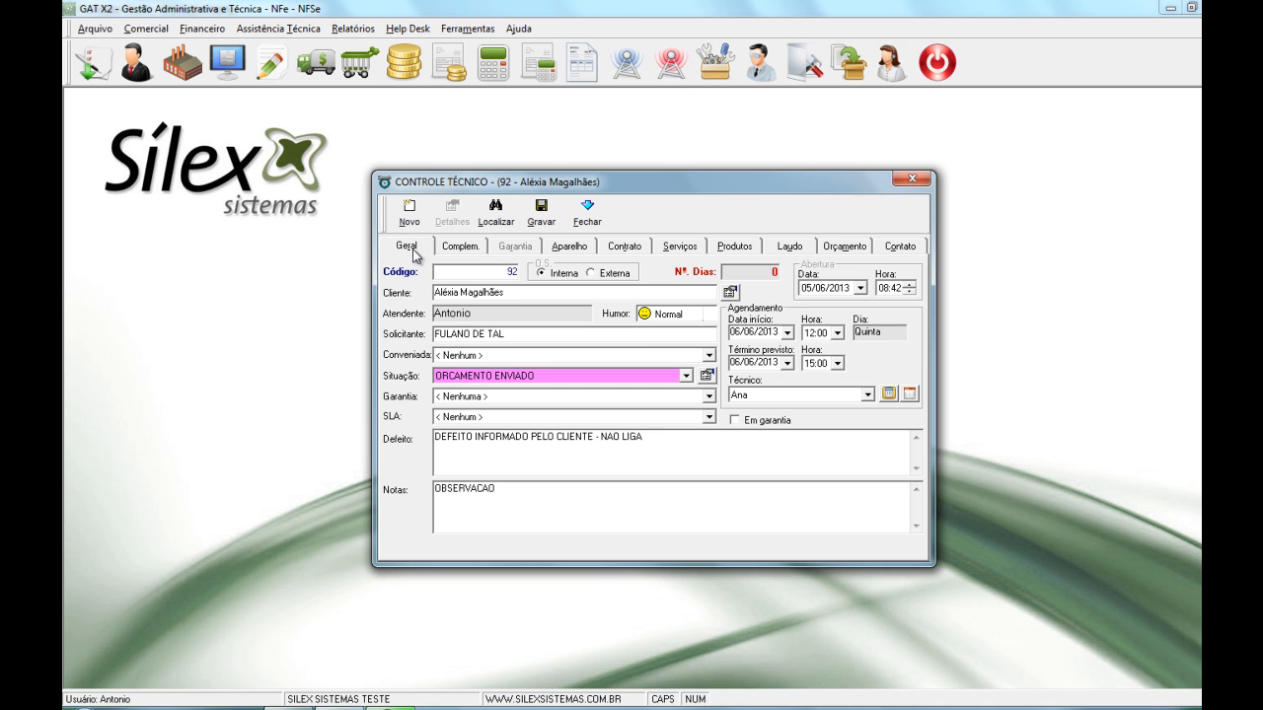
{"action": "left_click", "coordinate": [685, 377]}
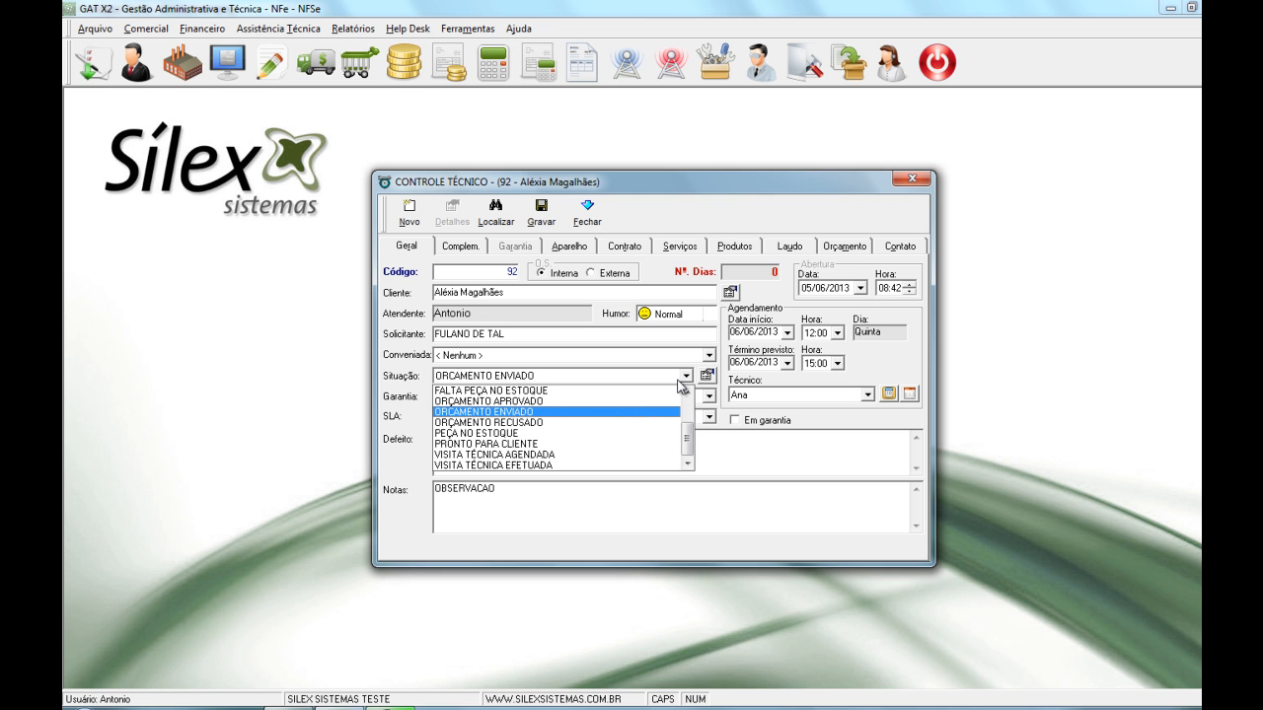
{"action": "left_click", "coordinate": [624, 400]}
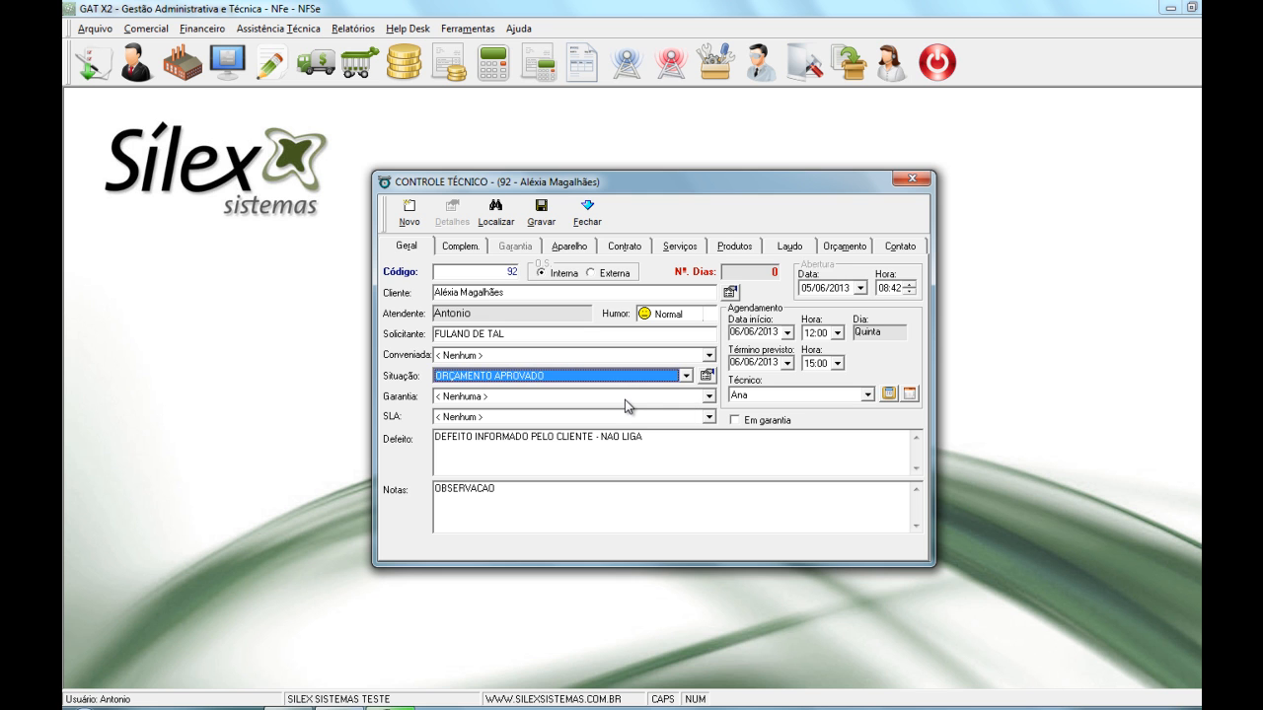
{"action": "left_click", "coordinate": [541, 212]}
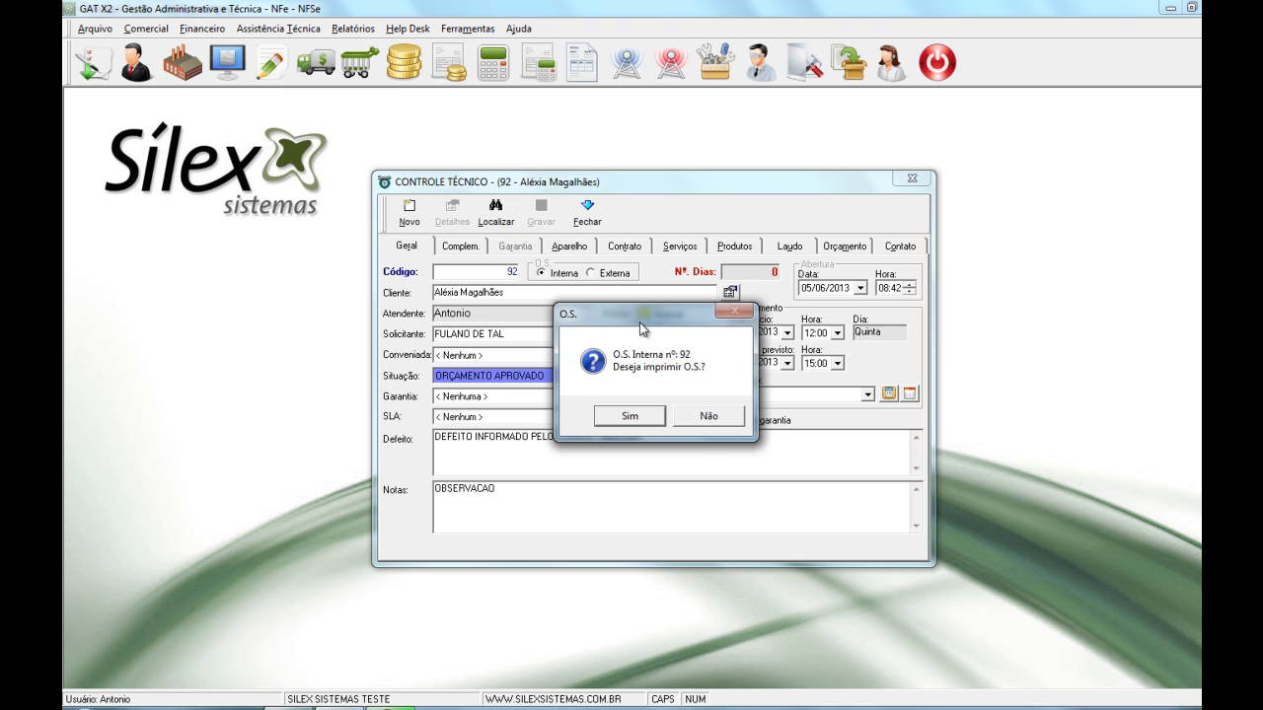
{"action": "left_click", "coordinate": [710, 416]}
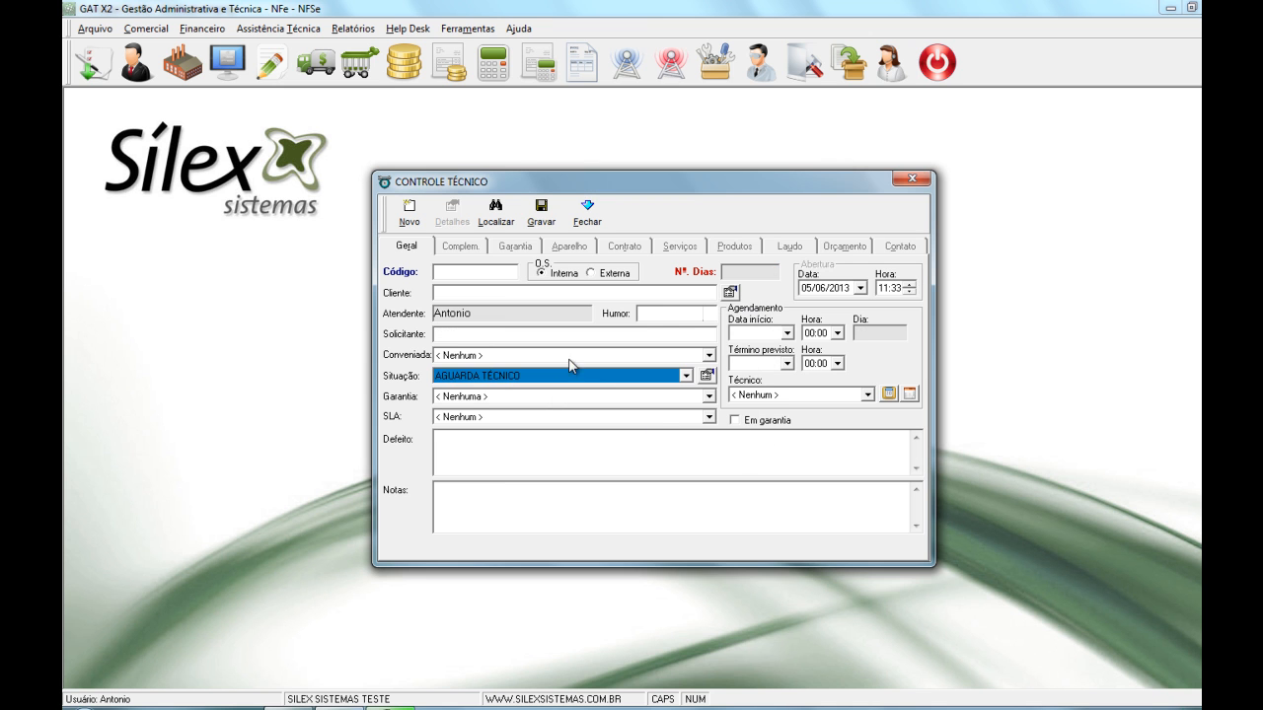
{"action": "left_click", "coordinate": [593, 225]}
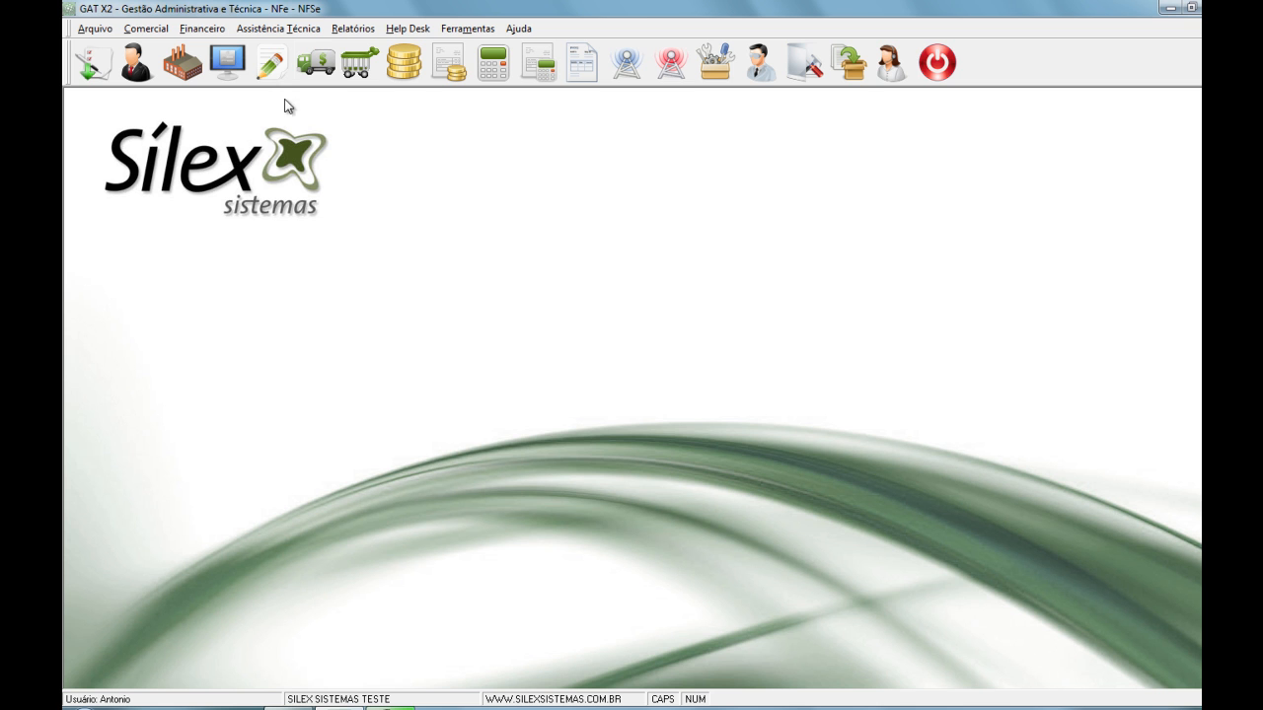
Generate the Listagem report of open internal orders with situation ORÇAMENTO APROVADO and opening date 05/06/2013 to 05/06/2013
{"action": "left_click", "coordinate": [353, 29]}
{"action": "mouse_move", "coordinate": [367, 47]}
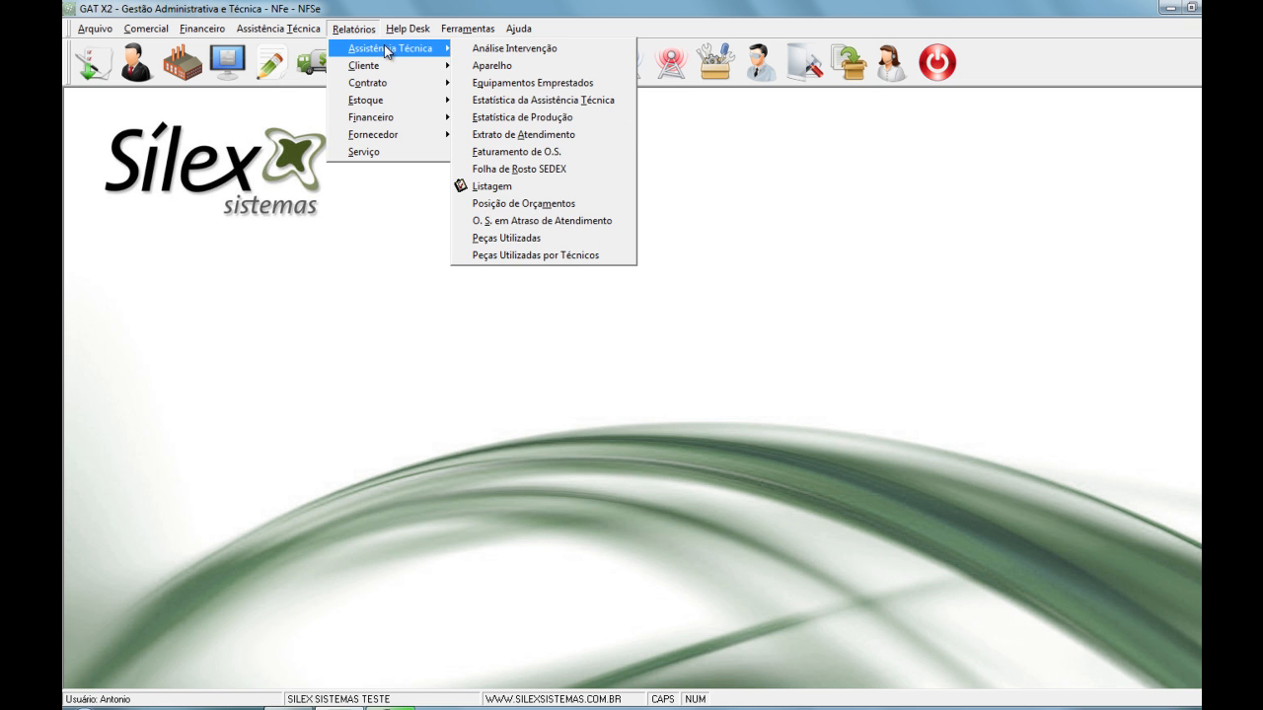
{"action": "left_click", "coordinate": [501, 187]}
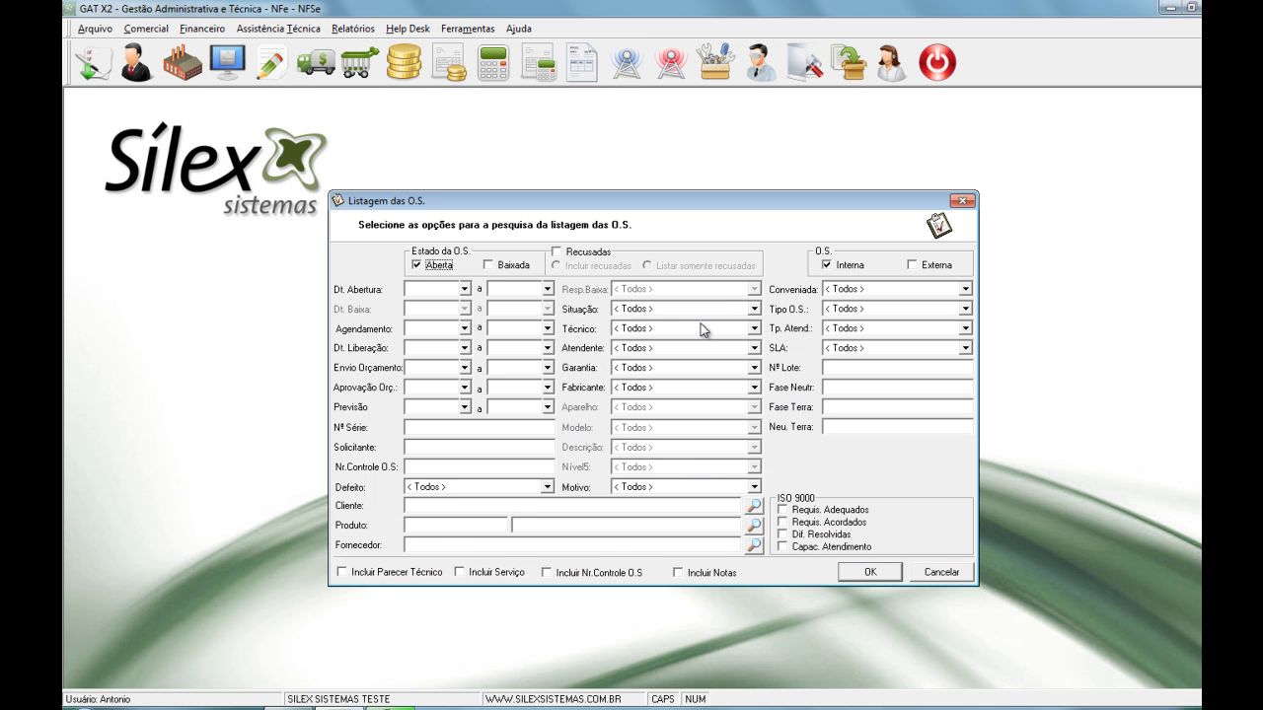
{"action": "left_click", "coordinate": [753, 310]}
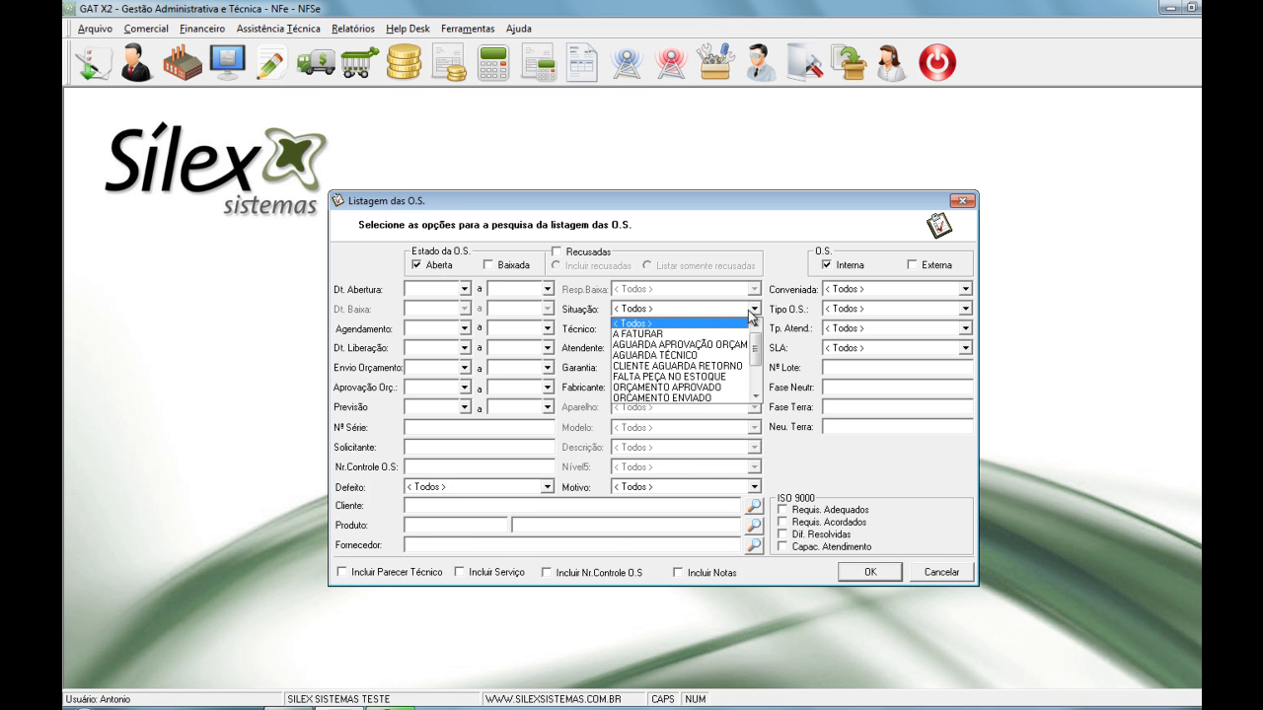
{"action": "left_click", "coordinate": [708, 388]}
{"action": "left_click", "coordinate": [433, 289]}
{"action": "double_click", "coordinate": [464, 288]}
{"action": "double_click", "coordinate": [552, 289]}
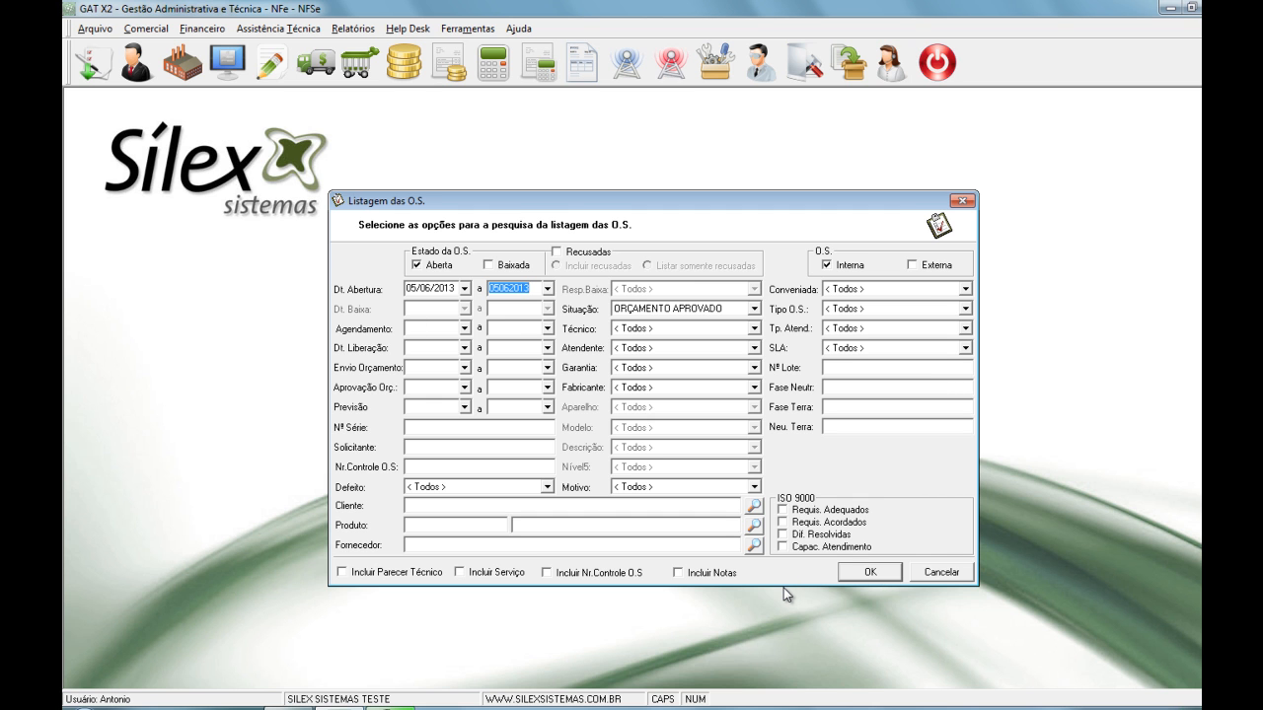
{"action": "left_click", "coordinate": [858, 576]}
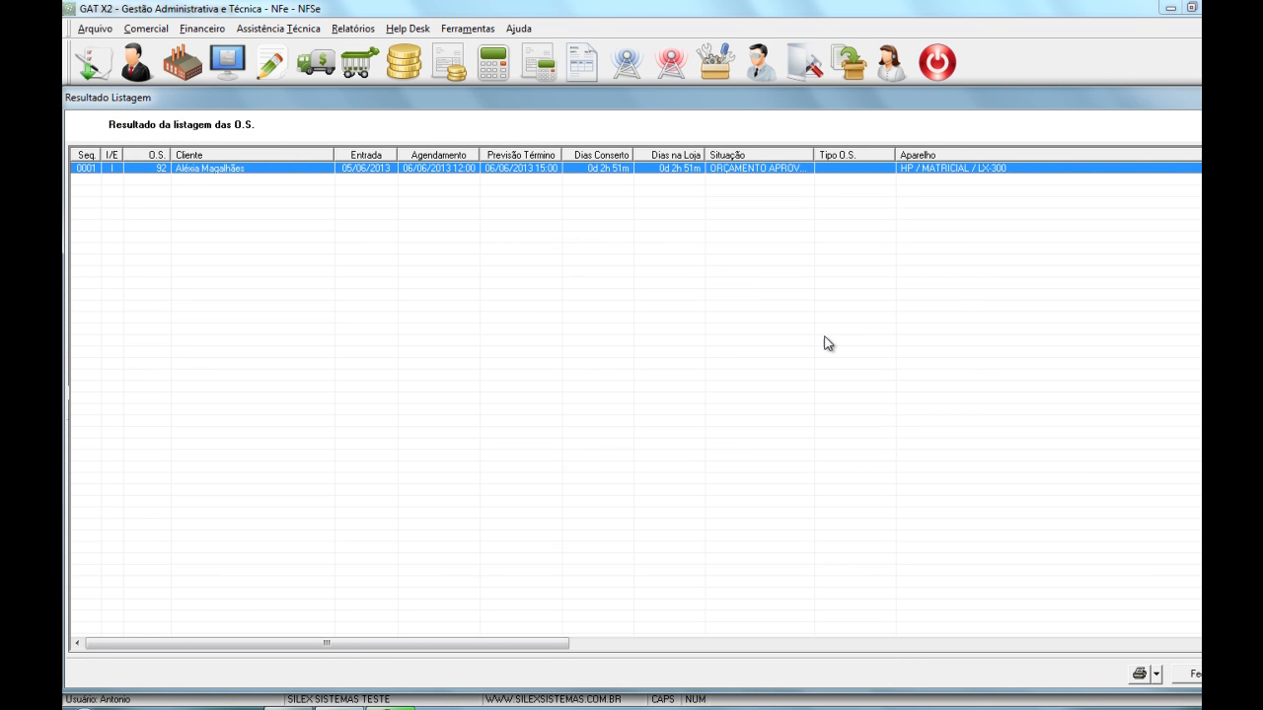
Open the approved order from the results and tick its product Adaptador de Força
{"action": "double_click", "coordinate": [792, 169]}
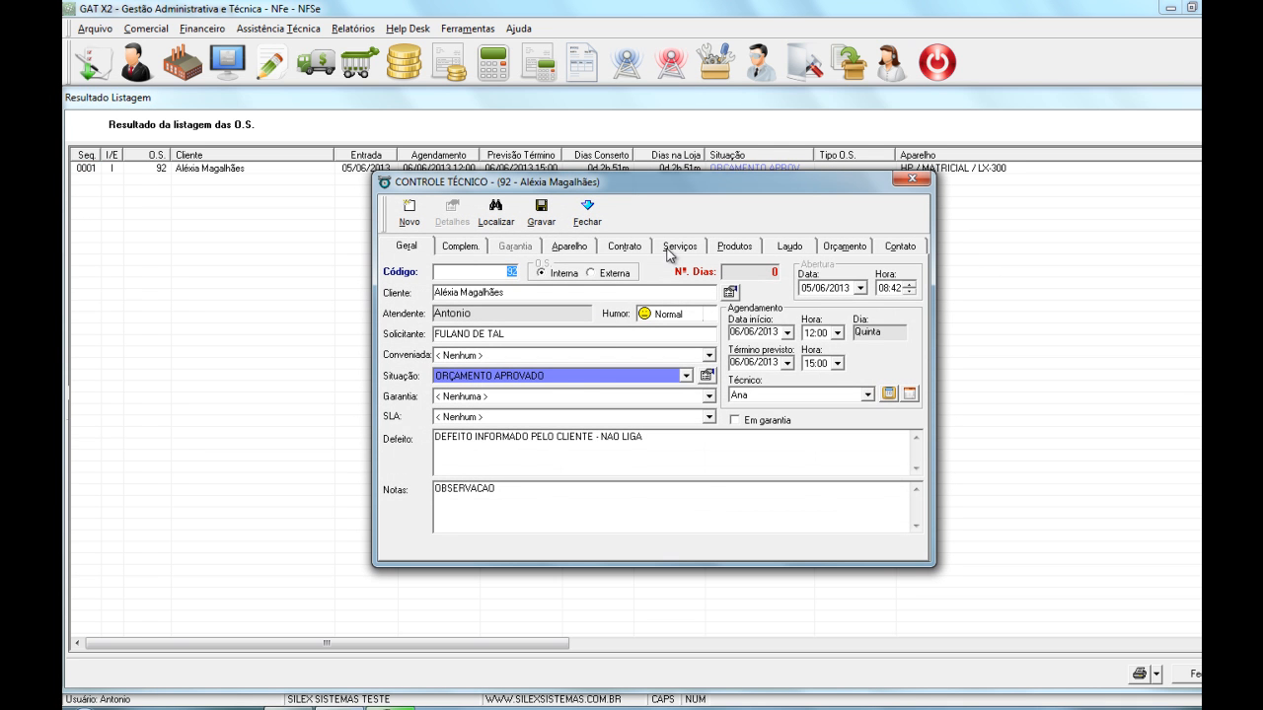
{"action": "left_click", "coordinate": [679, 249]}
{"action": "left_click", "coordinate": [740, 251]}
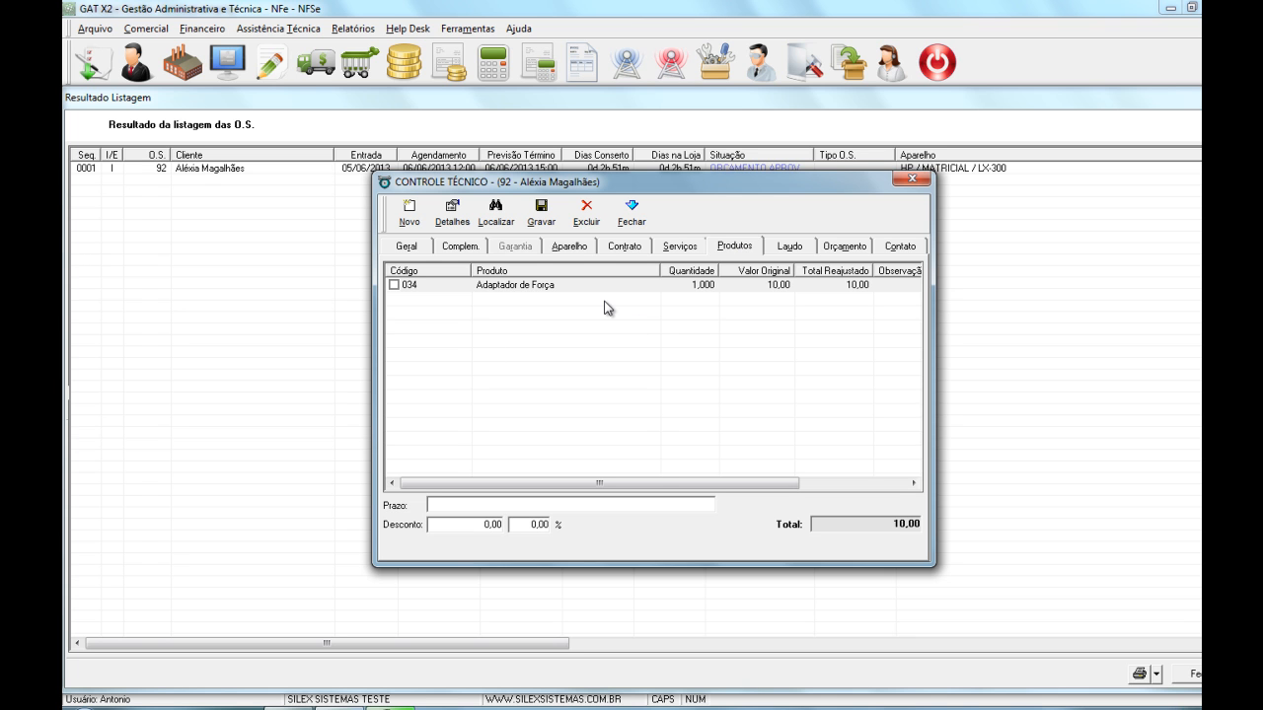
{"action": "left_click", "coordinate": [394, 285]}
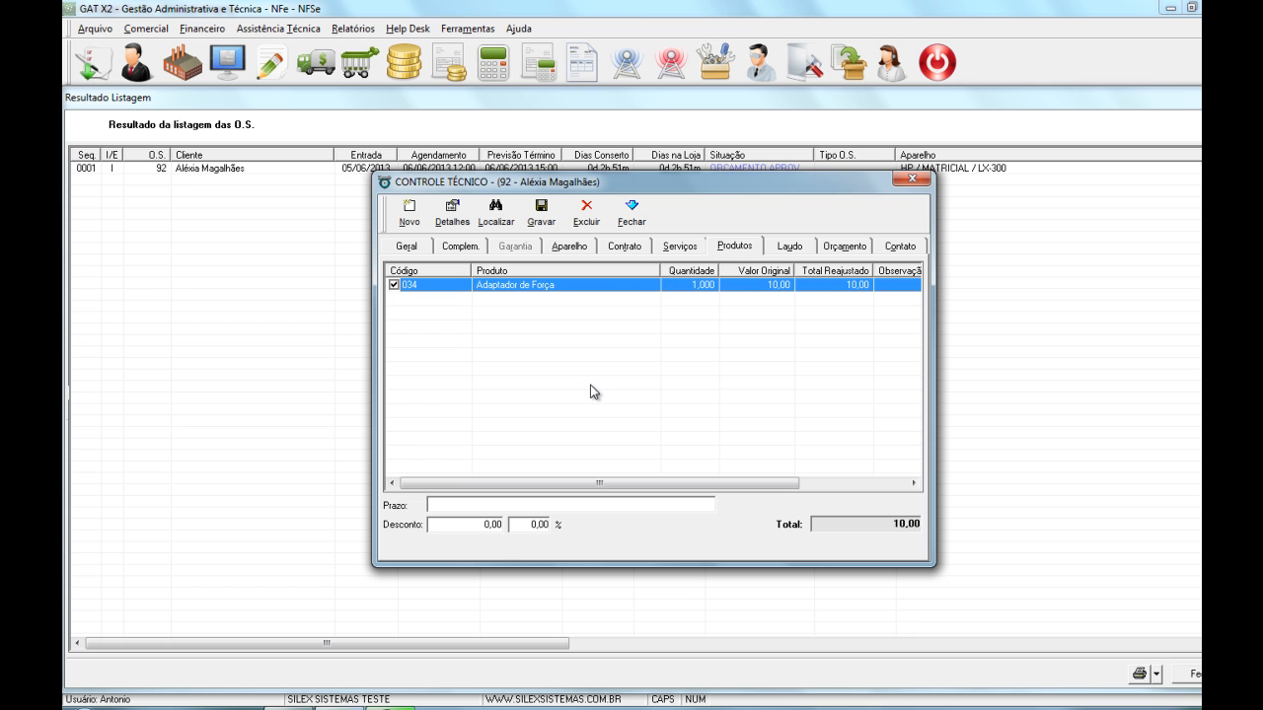
Review the order's Laudo, services and products, and view the blank form for adding a product without adding one
{"action": "left_click", "coordinate": [795, 247]}
{"action": "left_click", "coordinate": [690, 248]}
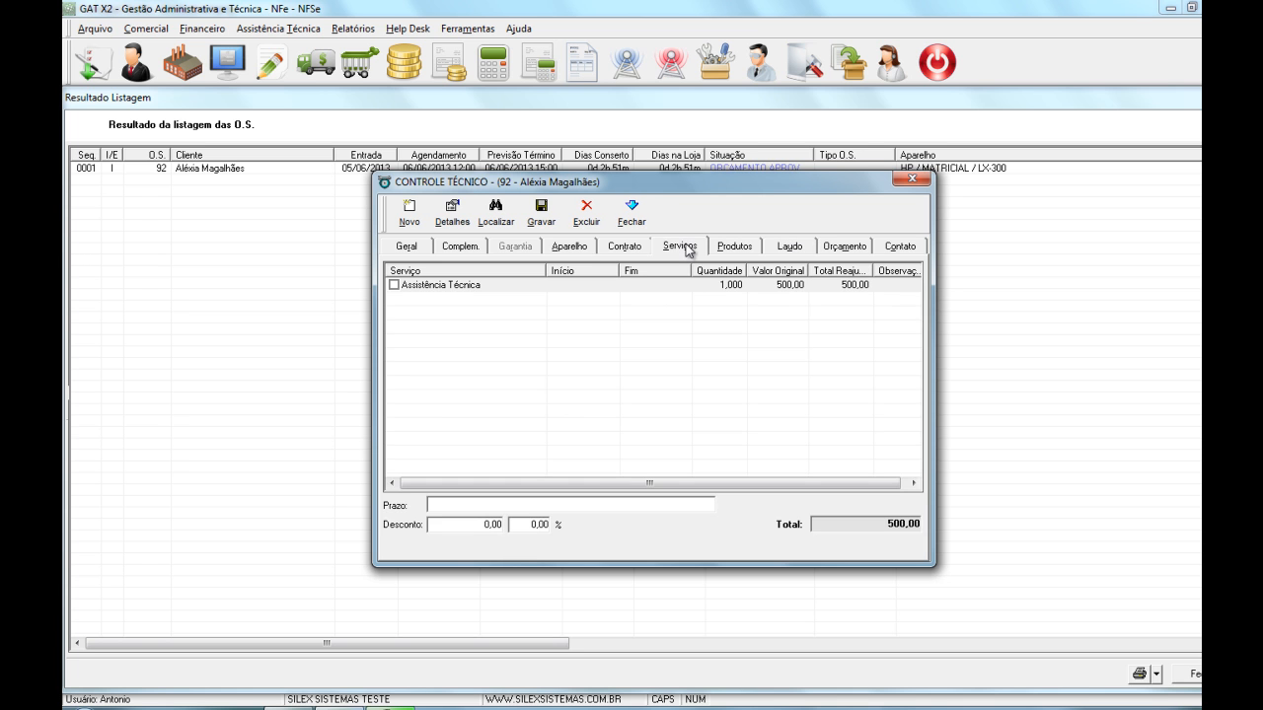
{"action": "left_click", "coordinate": [736, 248]}
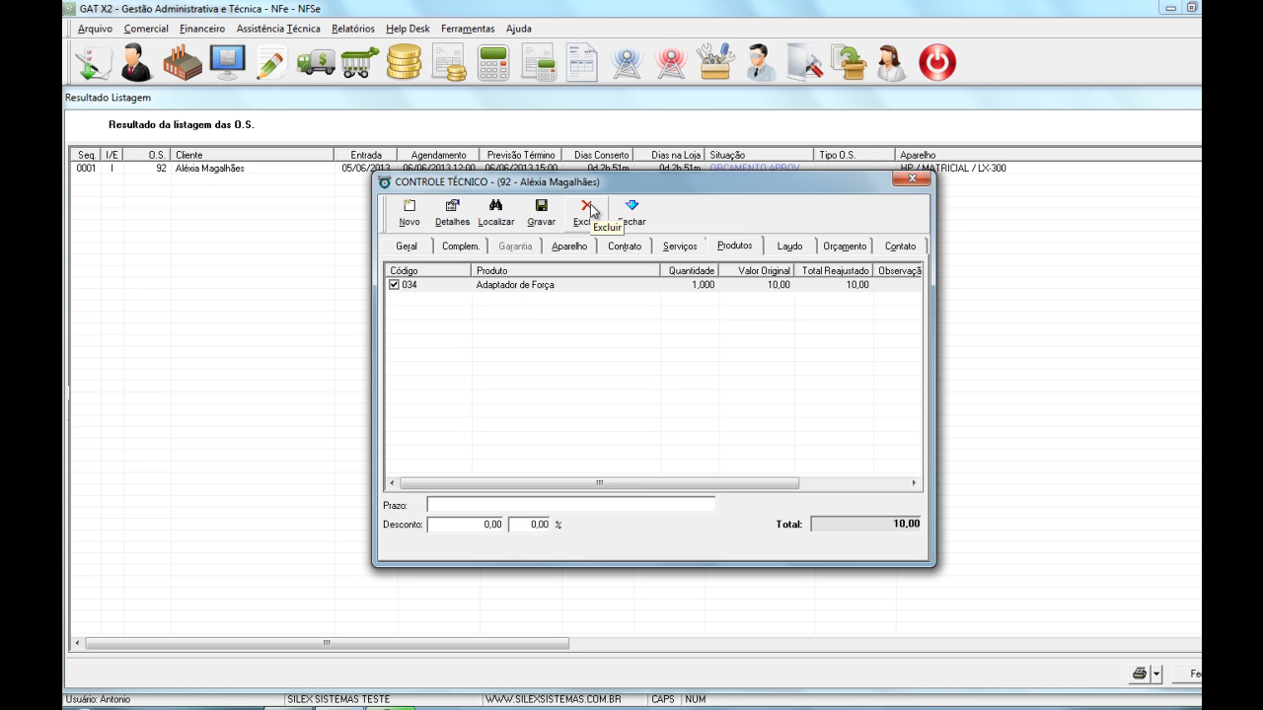
{"action": "left_click", "coordinate": [406, 211]}
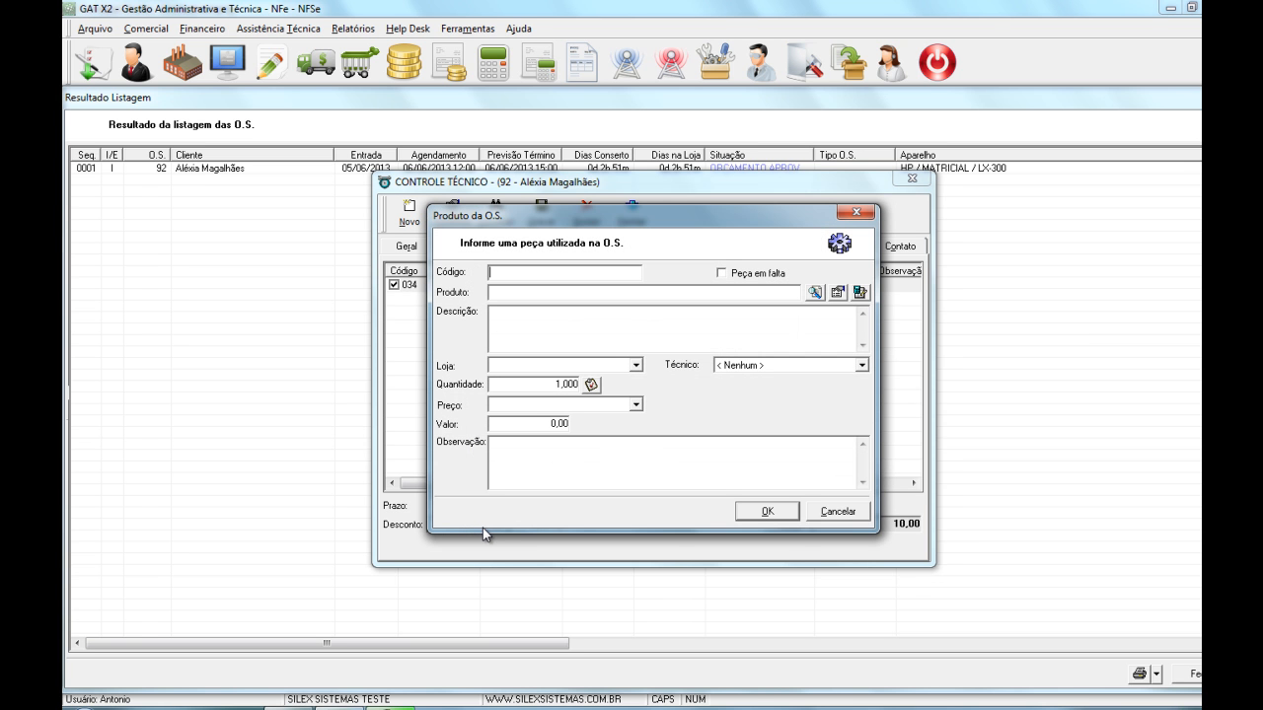
{"action": "left_click", "coordinate": [837, 520]}
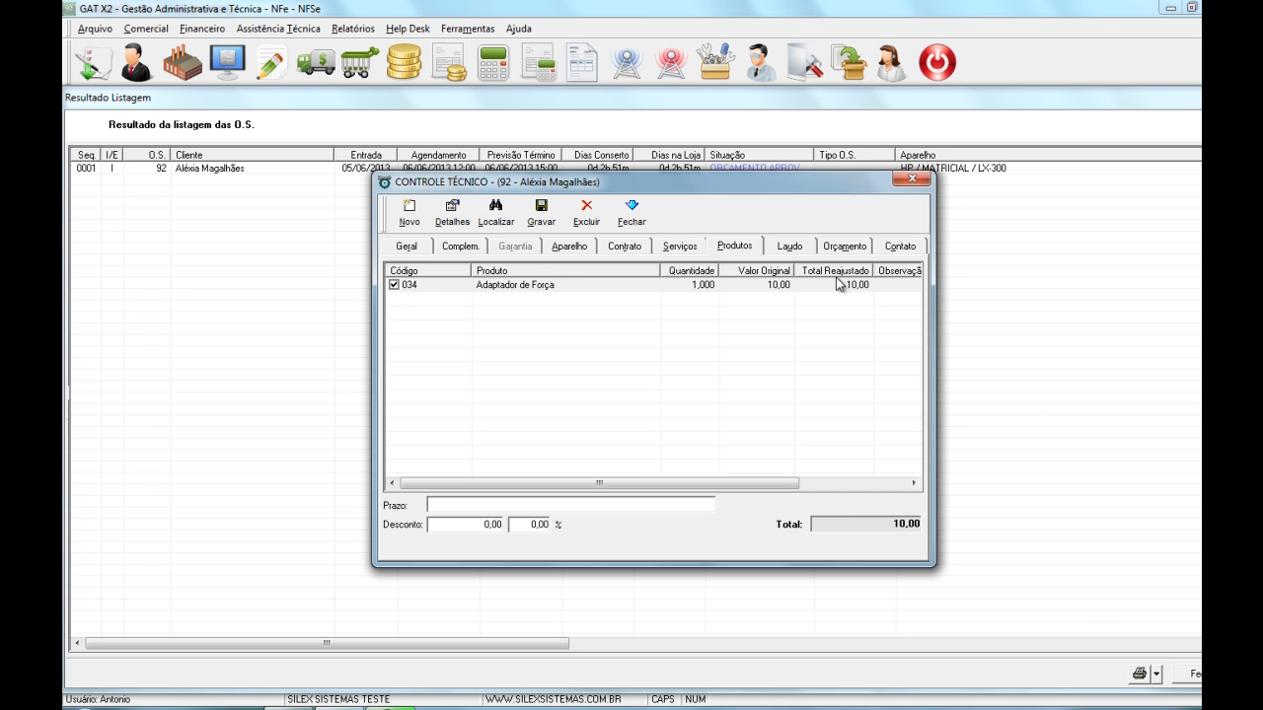
Set the Data de Liberação in the order's Laudo to 05/06/2013
{"action": "left_click", "coordinate": [791, 246]}
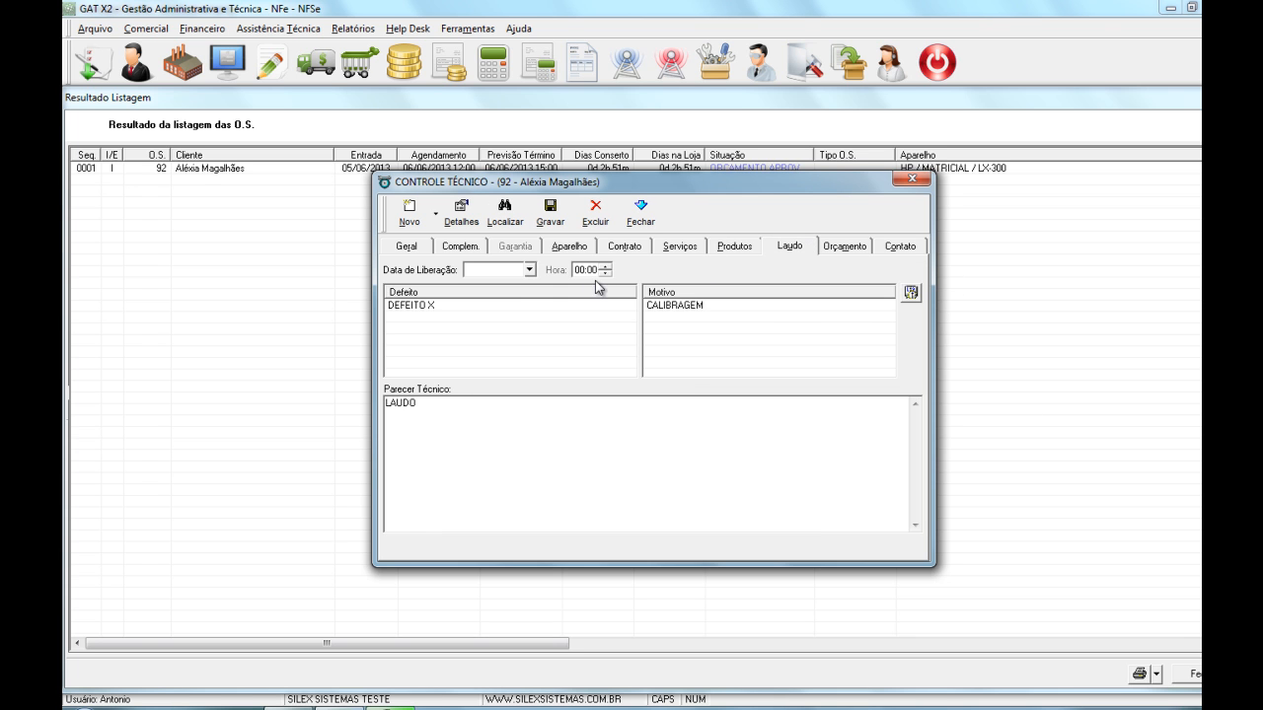
{"action": "left_click", "coordinate": [529, 269]}
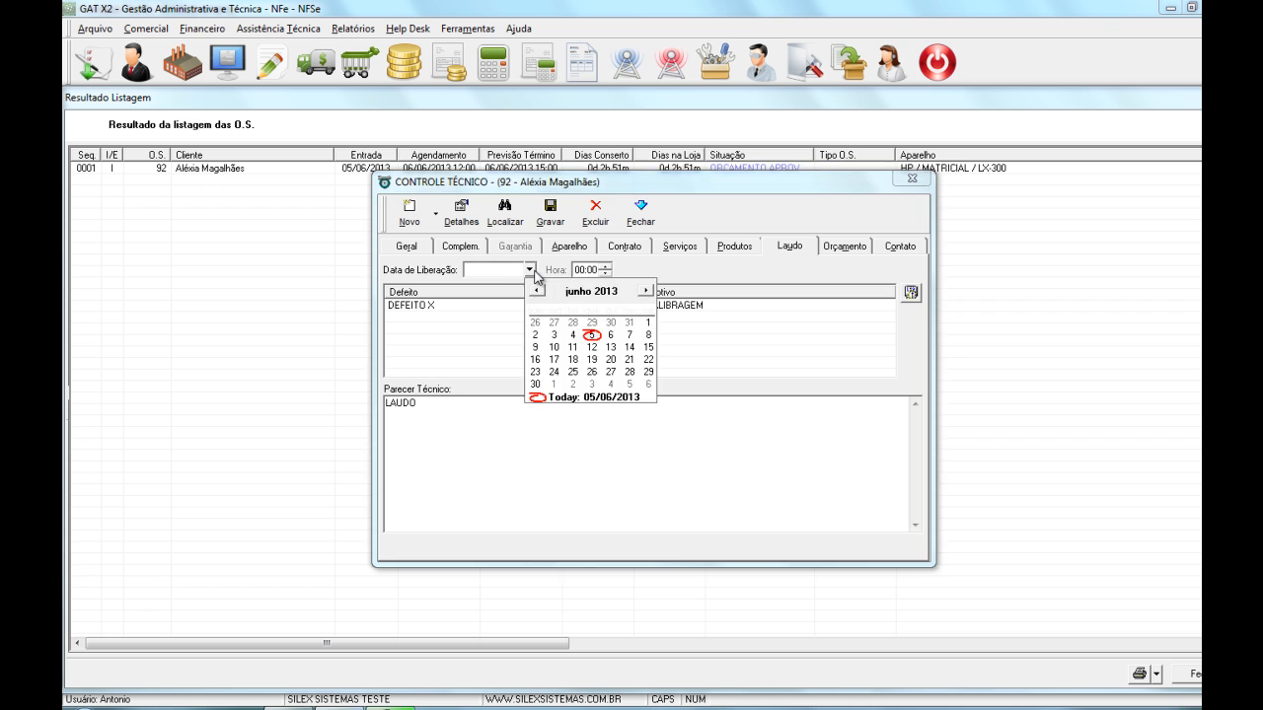
{"action": "left_click", "coordinate": [529, 270]}
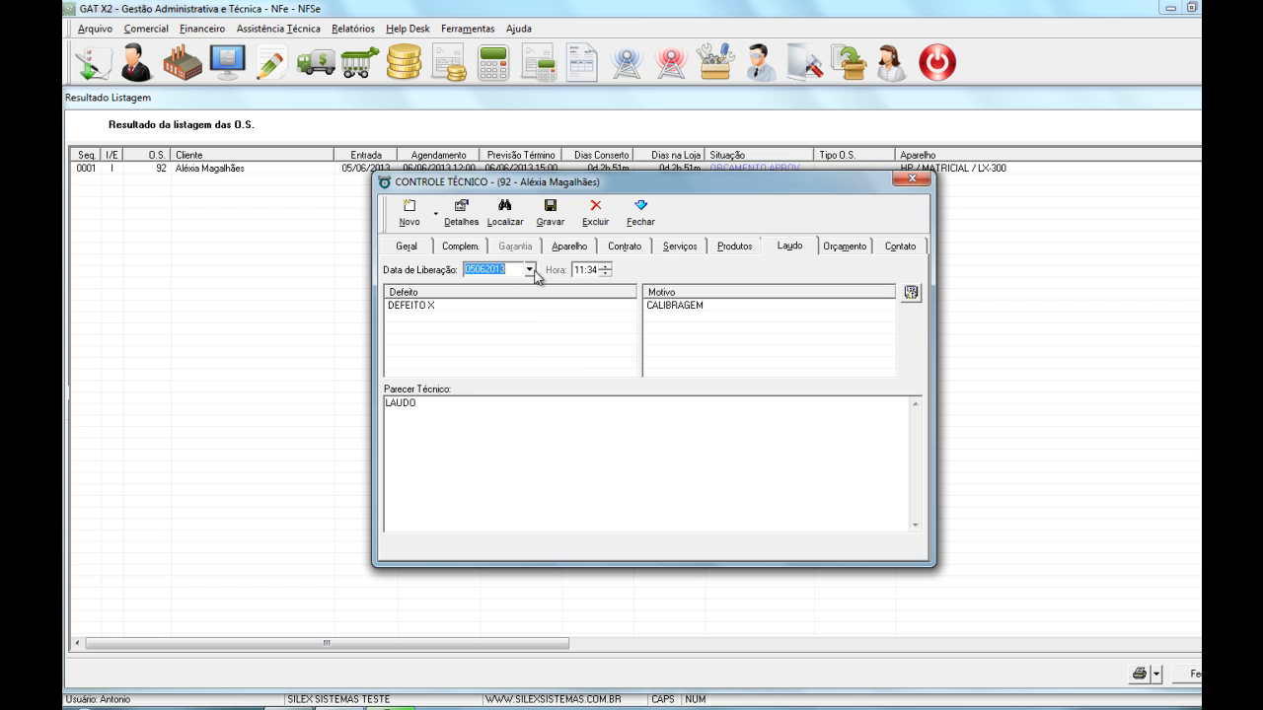
Set the order's situation to PRONTO PARA CLIENTE and save the order
{"action": "left_click", "coordinate": [403, 247]}
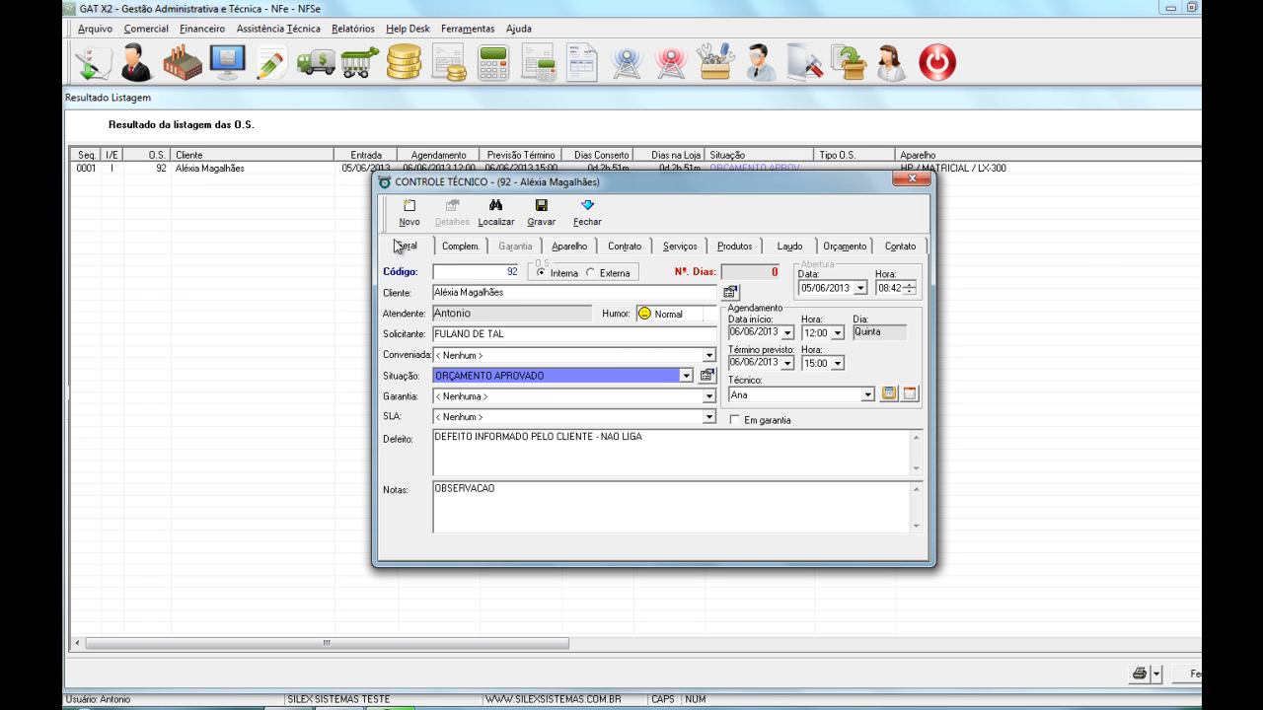
{"action": "left_click", "coordinate": [685, 376]}
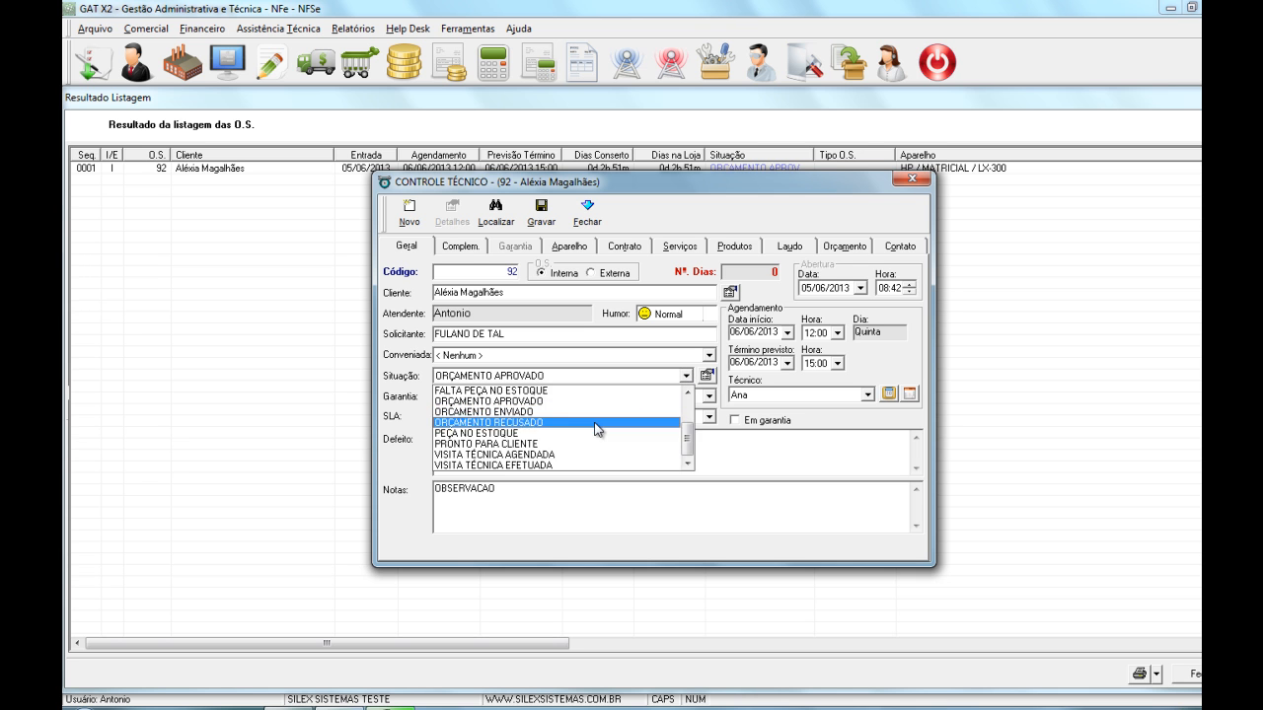
{"action": "left_click", "coordinate": [533, 444]}
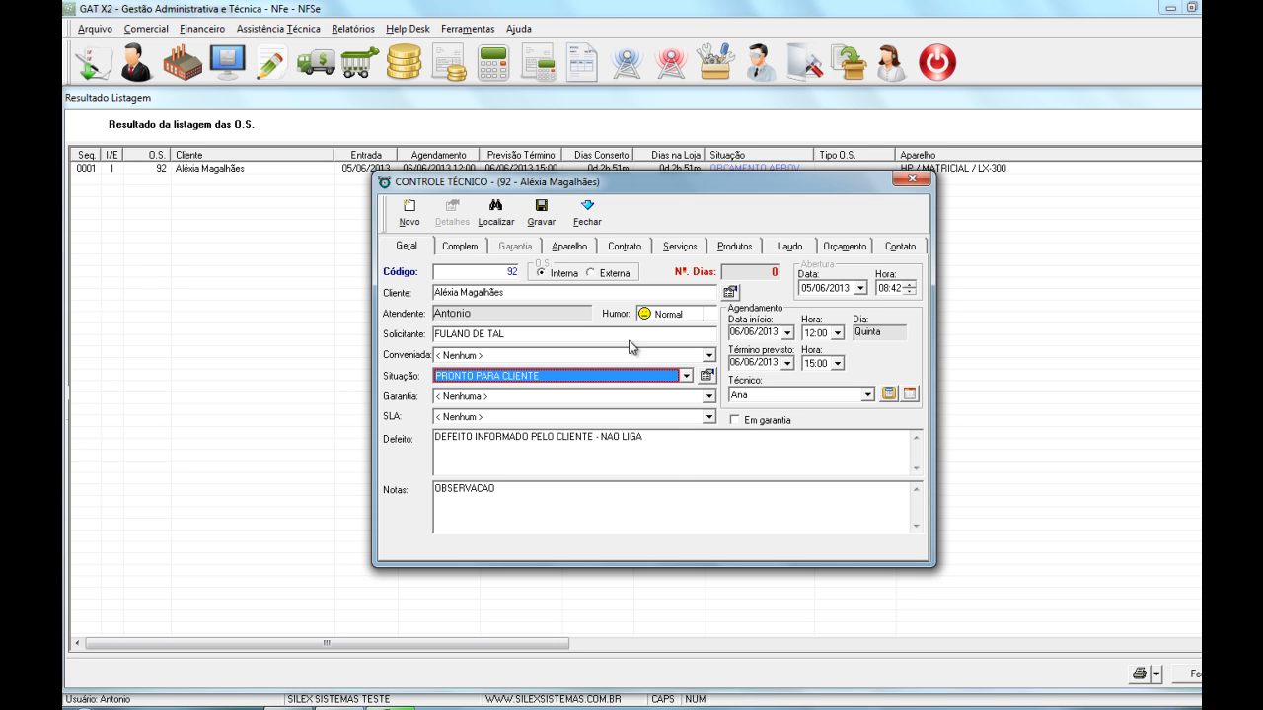
{"action": "left_click", "coordinate": [544, 214]}
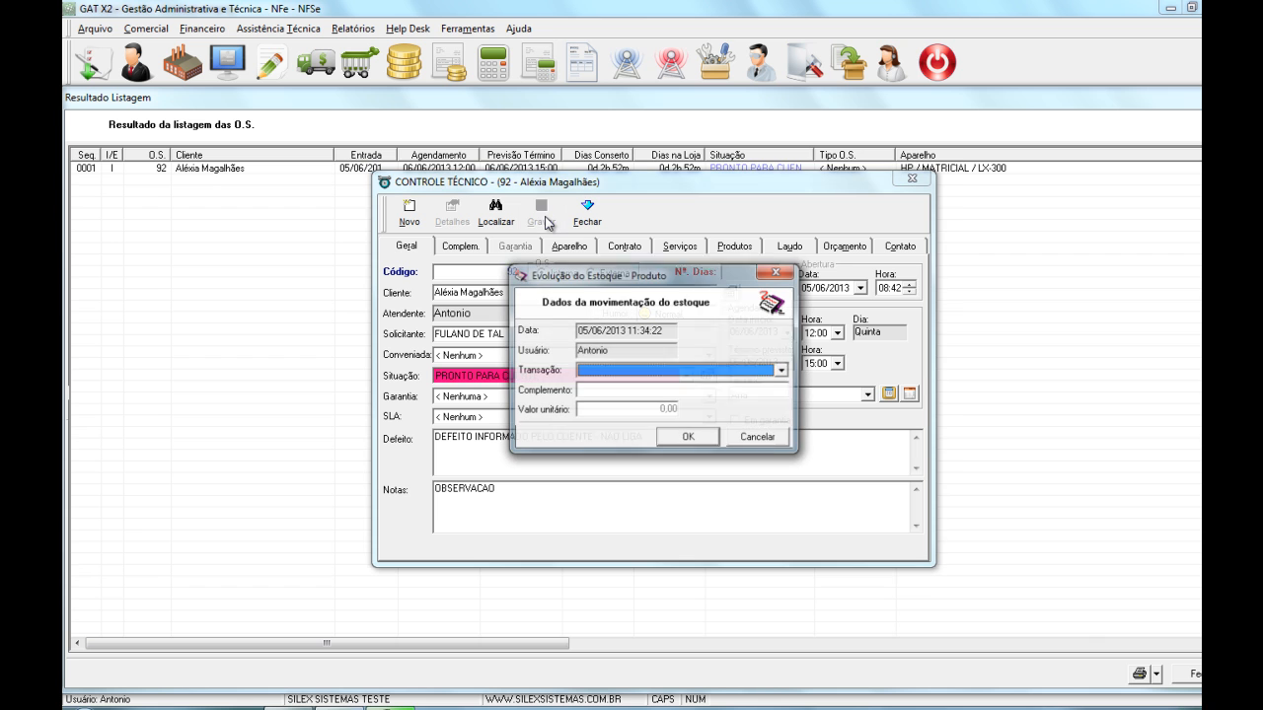
Record the stock movement with transaction SAÍDA DE PEÇAS P/ AS. TÉCNICA, finish without printing, and close the order listing
{"action": "left_click", "coordinate": [703, 375]}
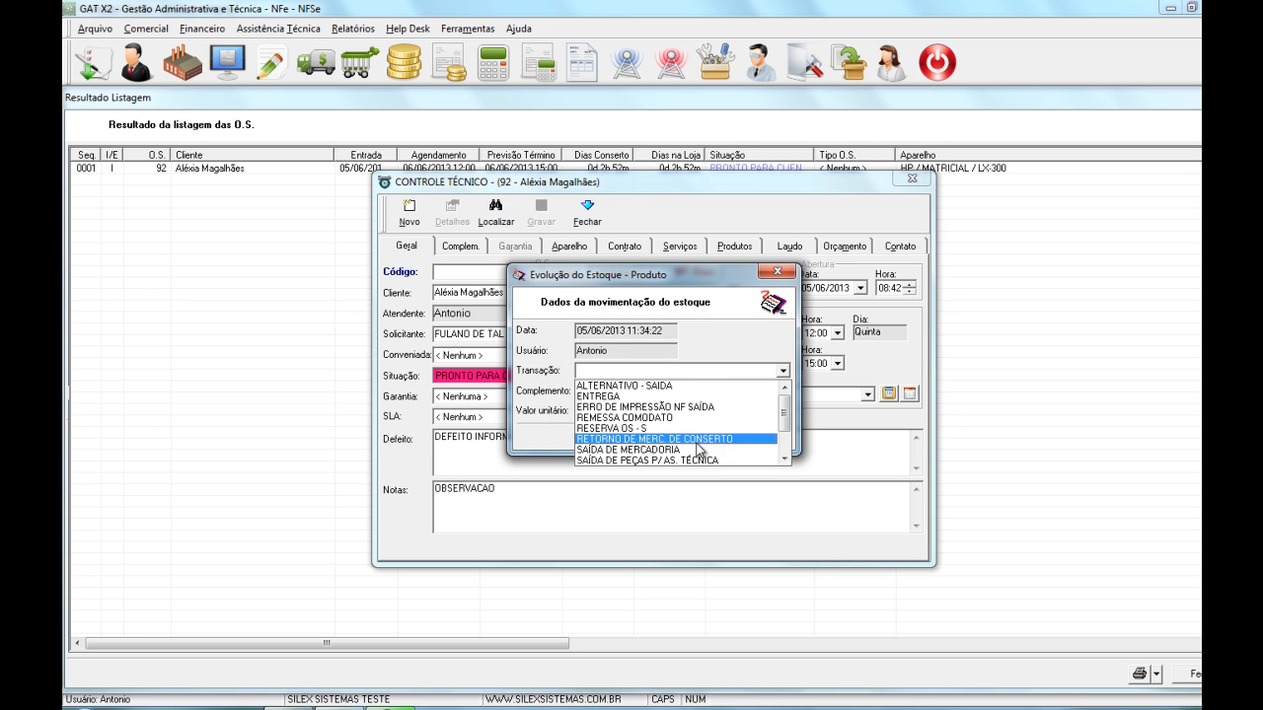
{"action": "left_click", "coordinate": [670, 461]}
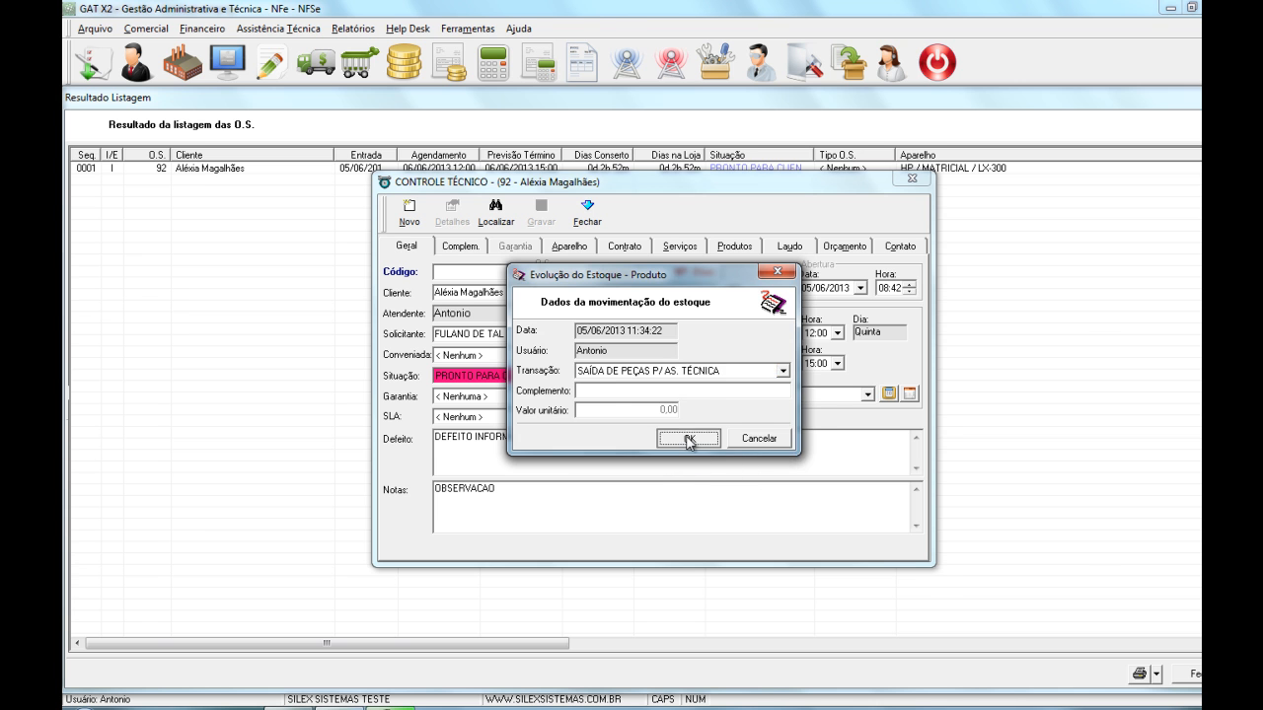
{"action": "left_click", "coordinate": [693, 440]}
{"action": "left_click", "coordinate": [723, 417]}
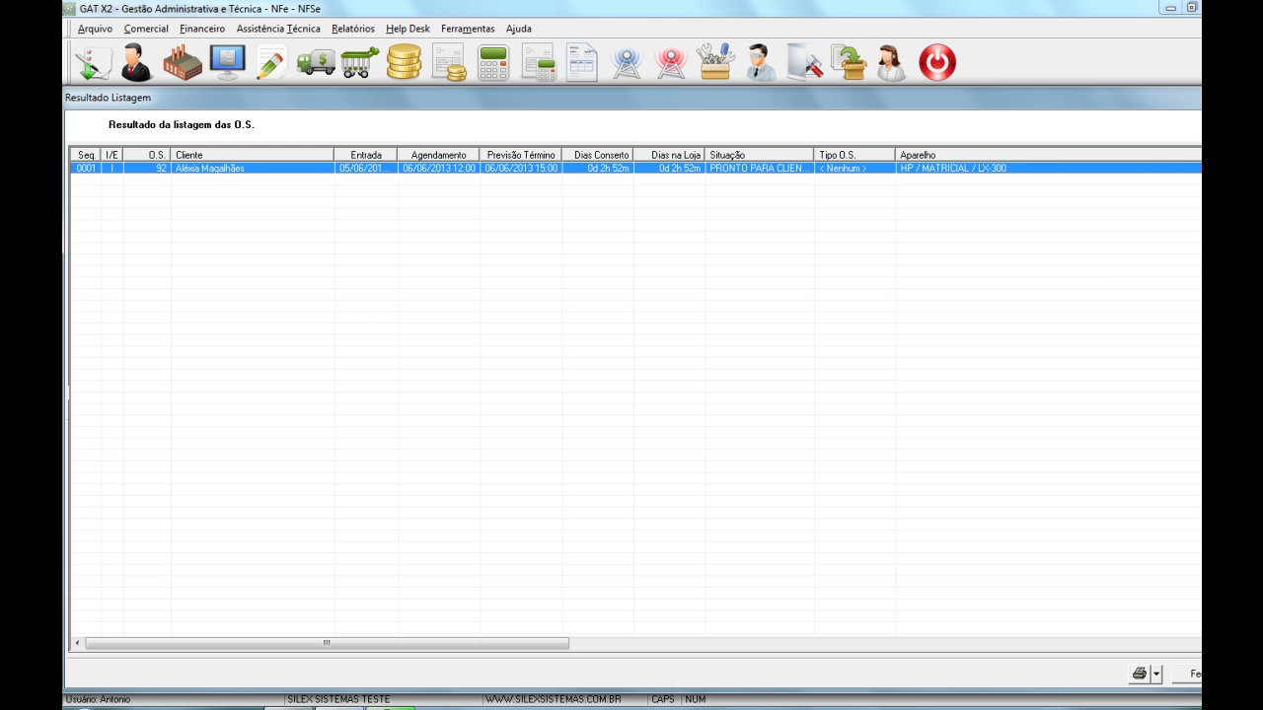
{"action": "left_click", "coordinate": [1201, 95]}
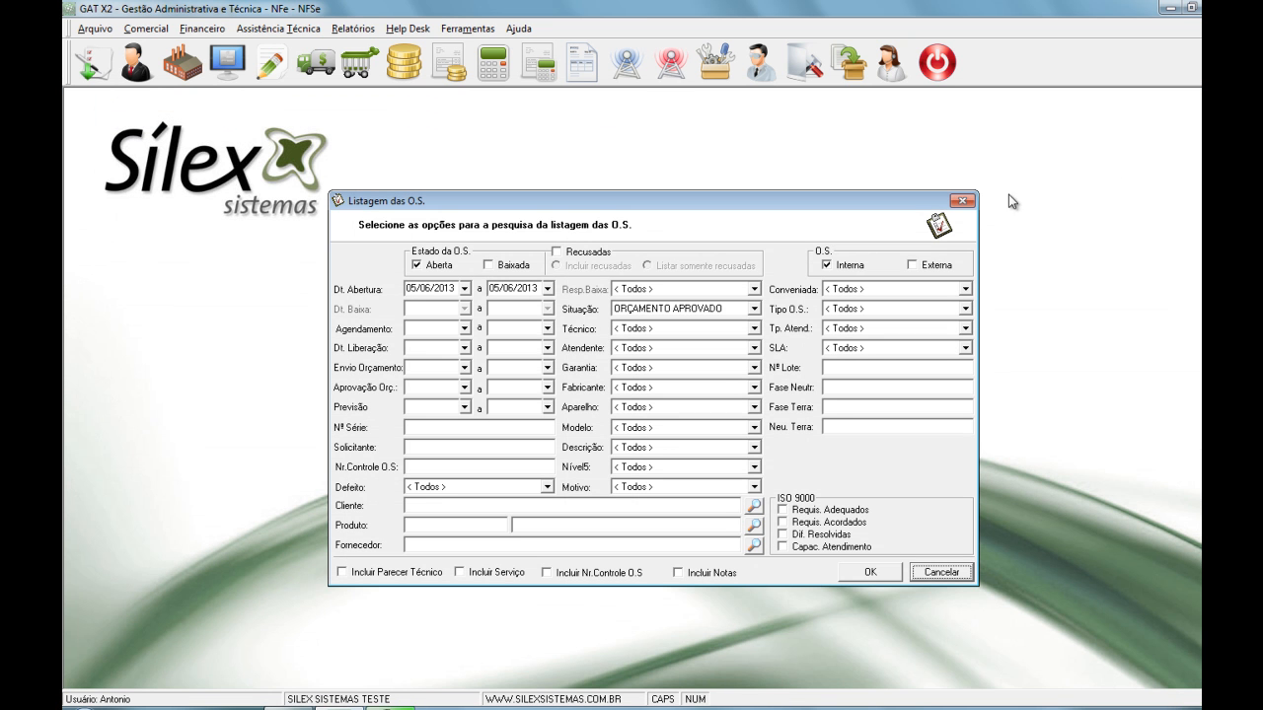
{"action": "left_click", "coordinate": [967, 206]}
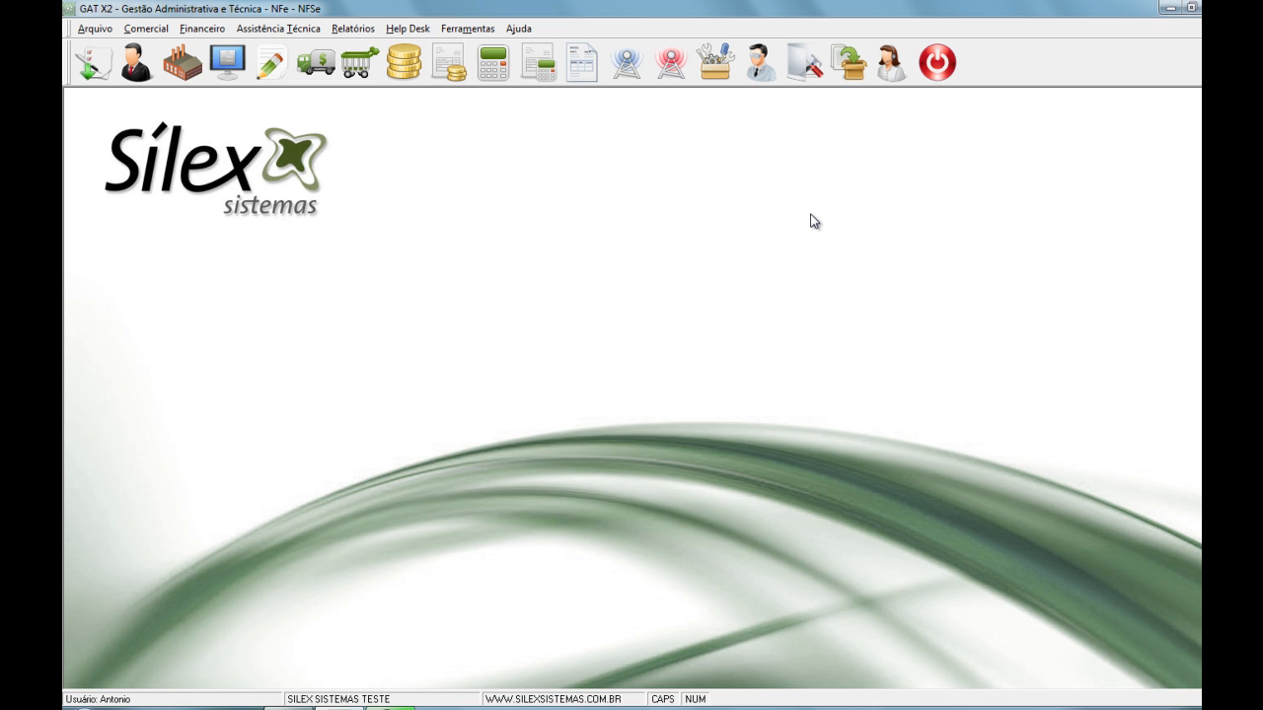
Start the Baixa of a service order and load the PRONTO PARA CLIENTE order opened 05/06/2013, searching clients by "A"
{"action": "left_click", "coordinate": [315, 30]}
{"action": "mouse_move", "coordinate": [334, 47]}
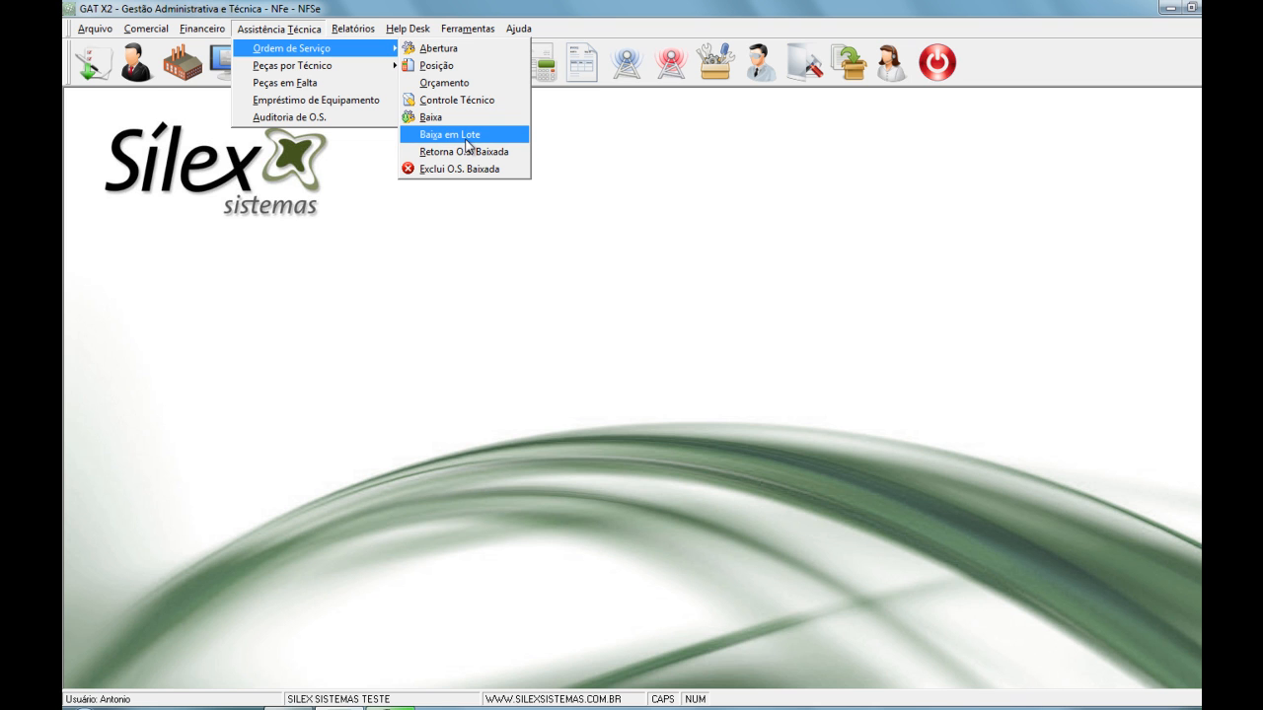
{"action": "left_click", "coordinate": [454, 118]}
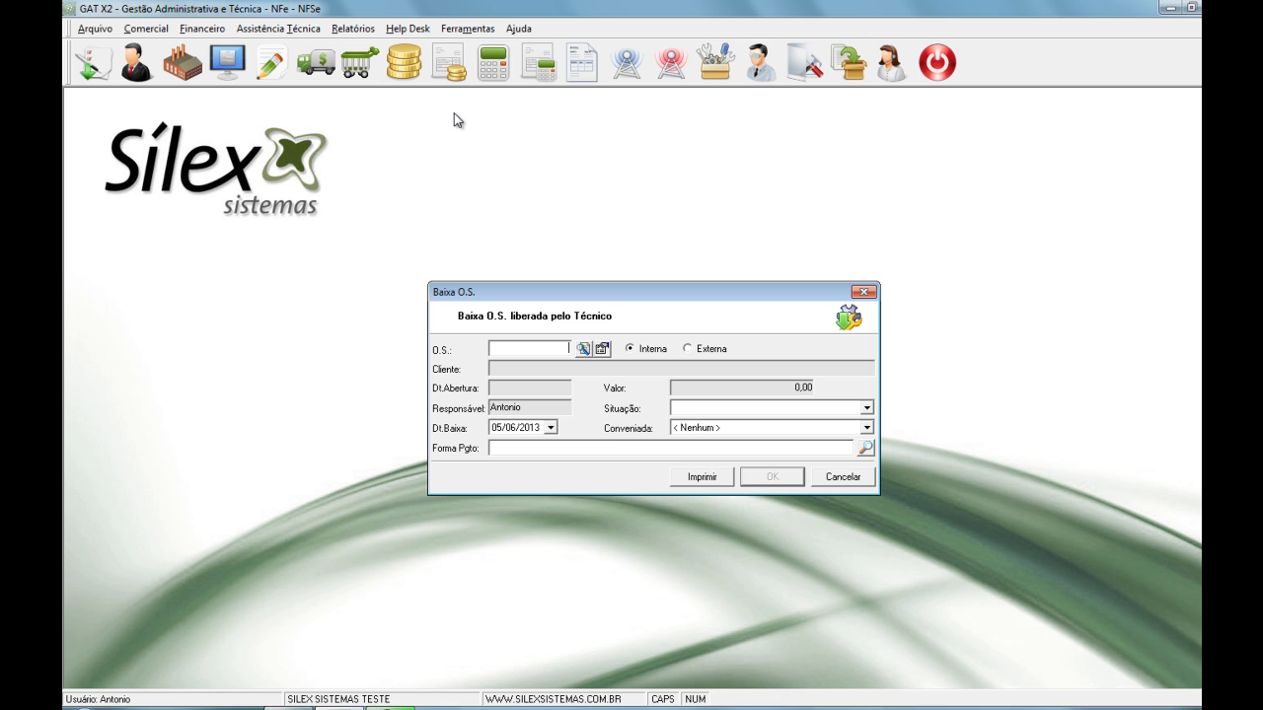
{"action": "left_click", "coordinate": [589, 348]}
{"action": "type", "text": "A"}
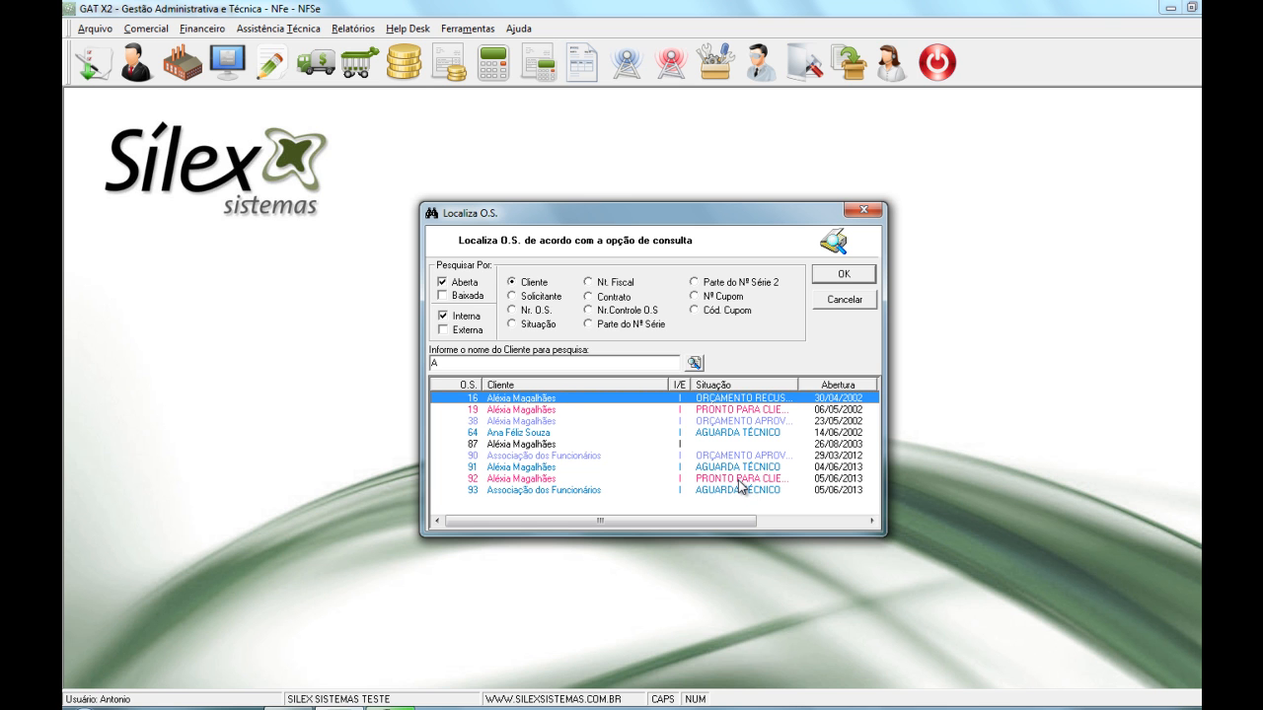
{"action": "double_click", "coordinate": [708, 479]}
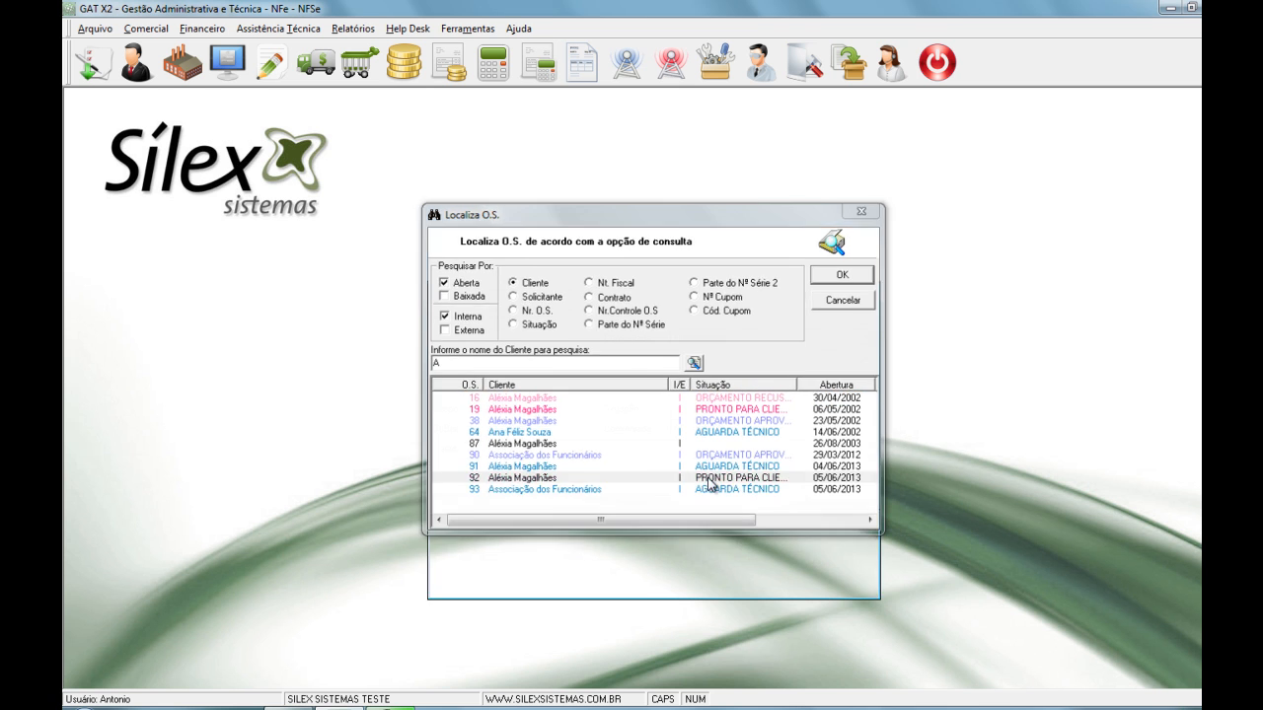
Set the order's payment form to CARTAO DE DEBITO under A VISTA
{"action": "left_click", "coordinate": [865, 396]}
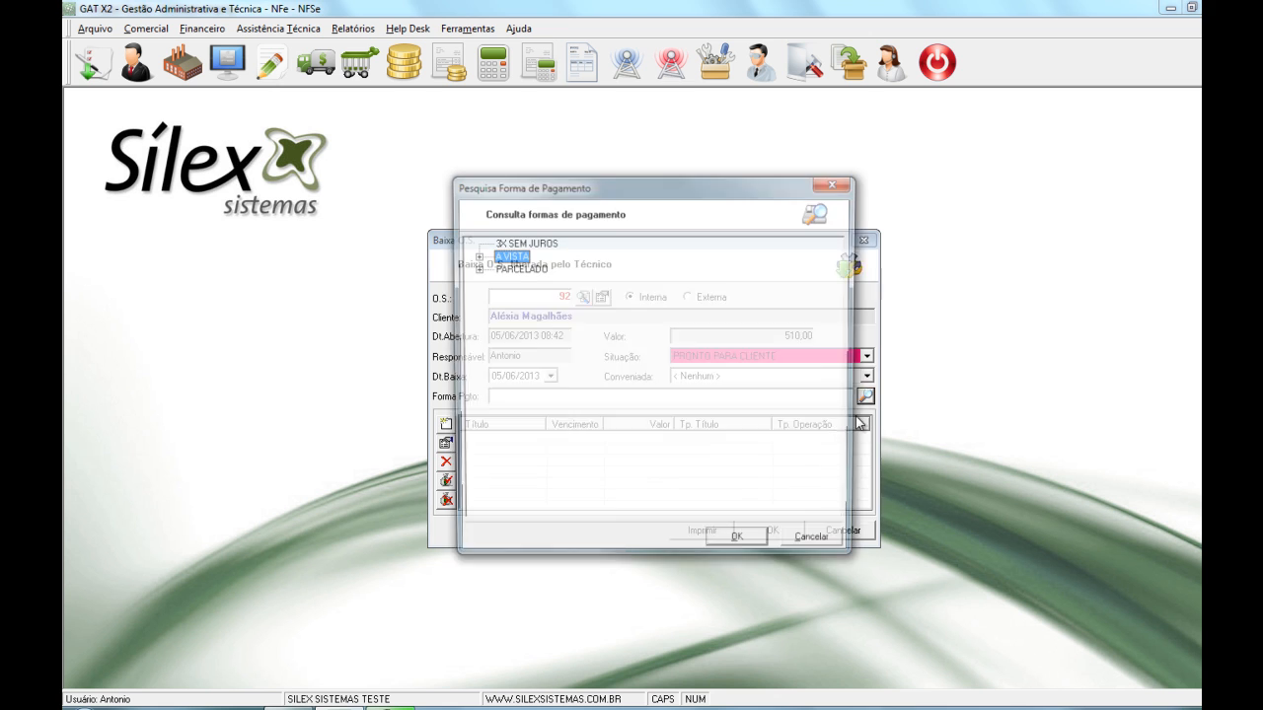
{"action": "left_click", "coordinate": [474, 256]}
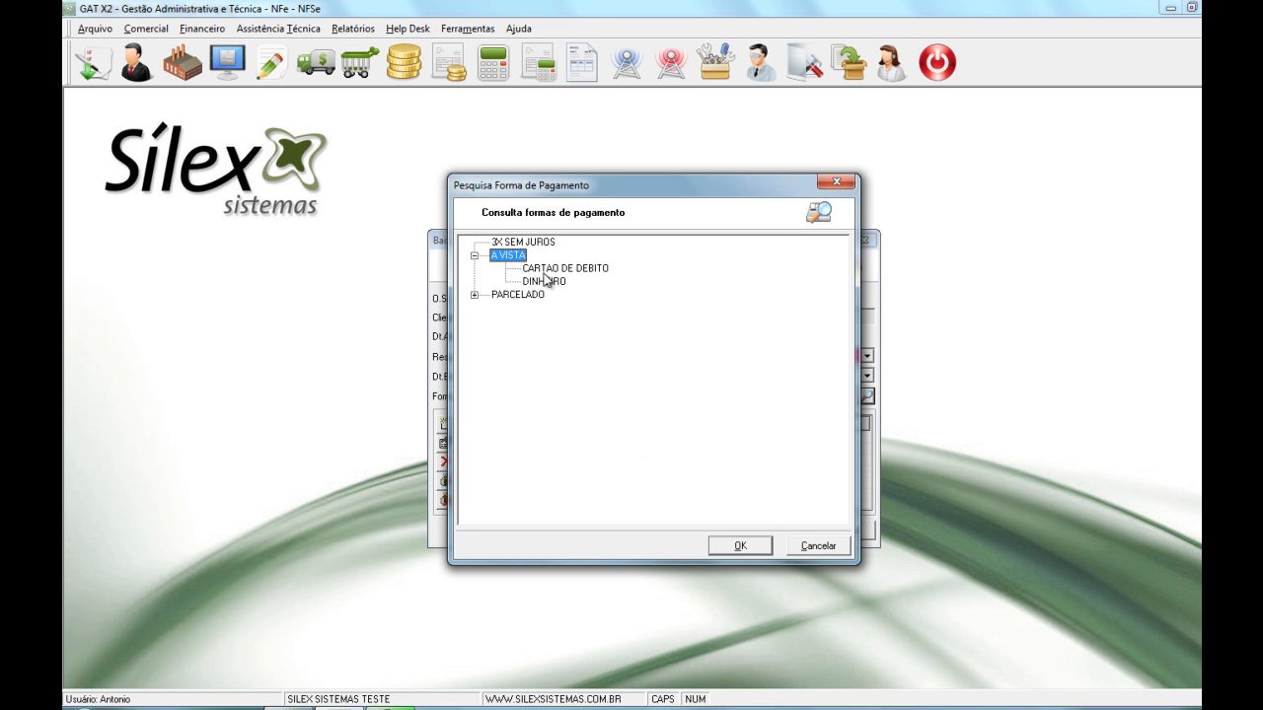
{"action": "left_click", "coordinate": [599, 268]}
{"action": "left_click", "coordinate": [747, 546]}
Add a financial title for the order with operation Carteira, title type Boleto and bank BRADESCO
{"action": "left_click", "coordinate": [446, 423]}
{"action": "left_click", "coordinate": [623, 330]}
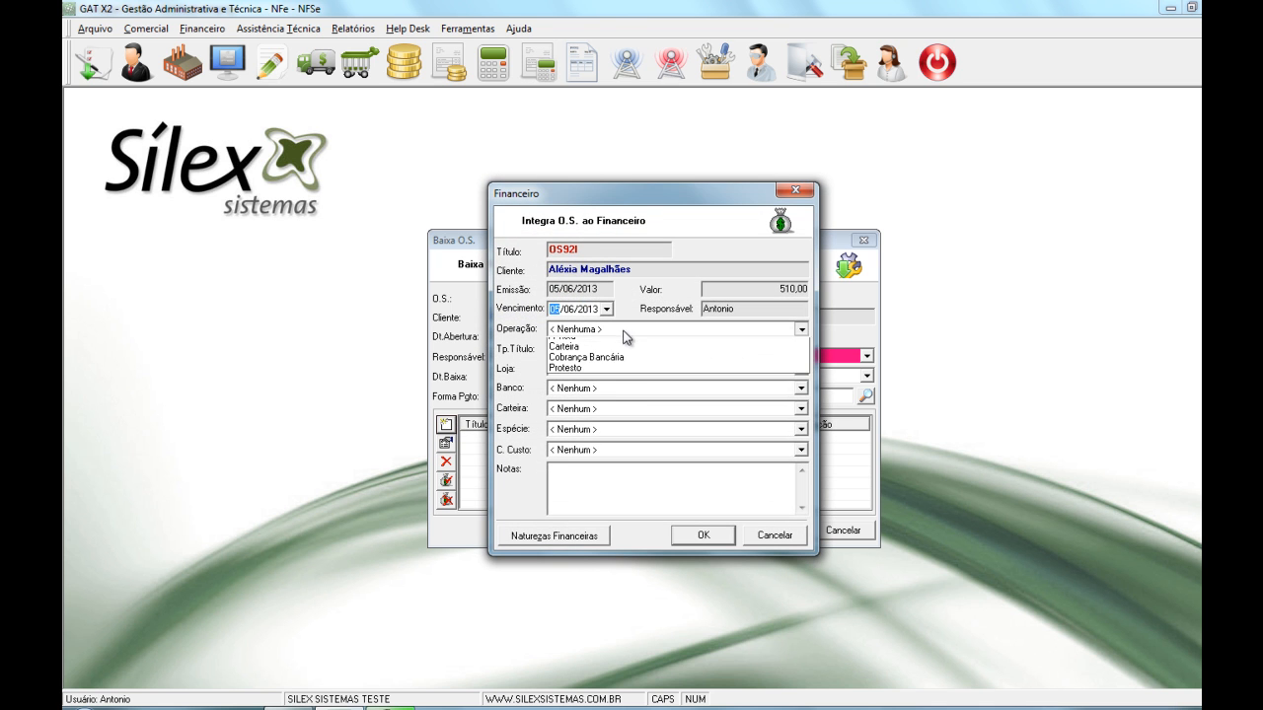
{"action": "left_click", "coordinate": [621, 367]}
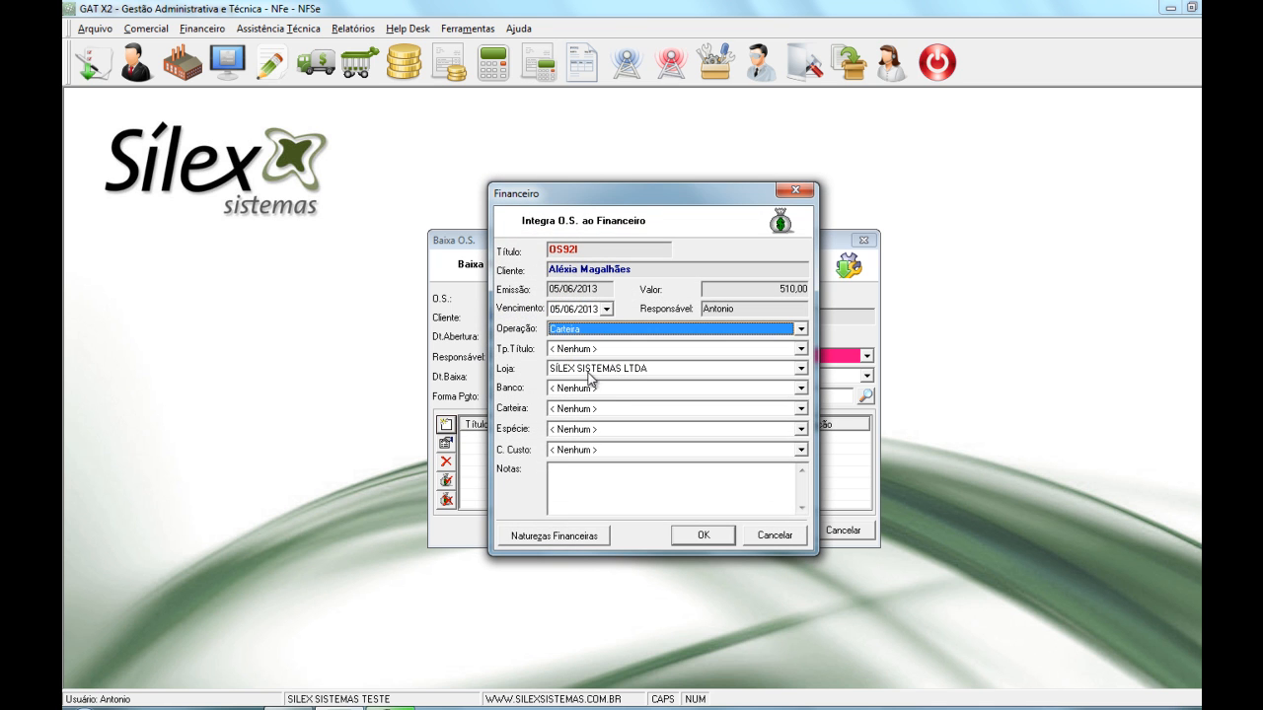
{"action": "left_click", "coordinate": [580, 349]}
{"action": "left_click", "coordinate": [577, 371]}
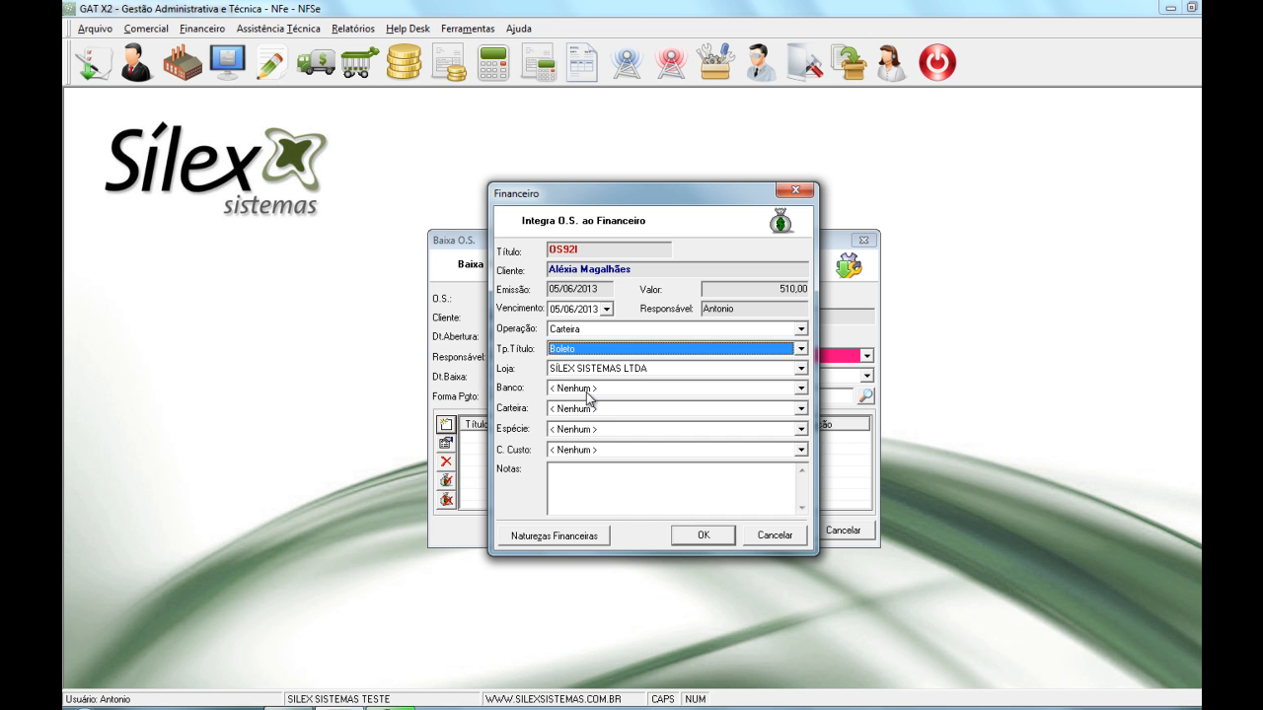
{"action": "left_click", "coordinate": [589, 388]}
{"action": "left_click", "coordinate": [592, 416]}
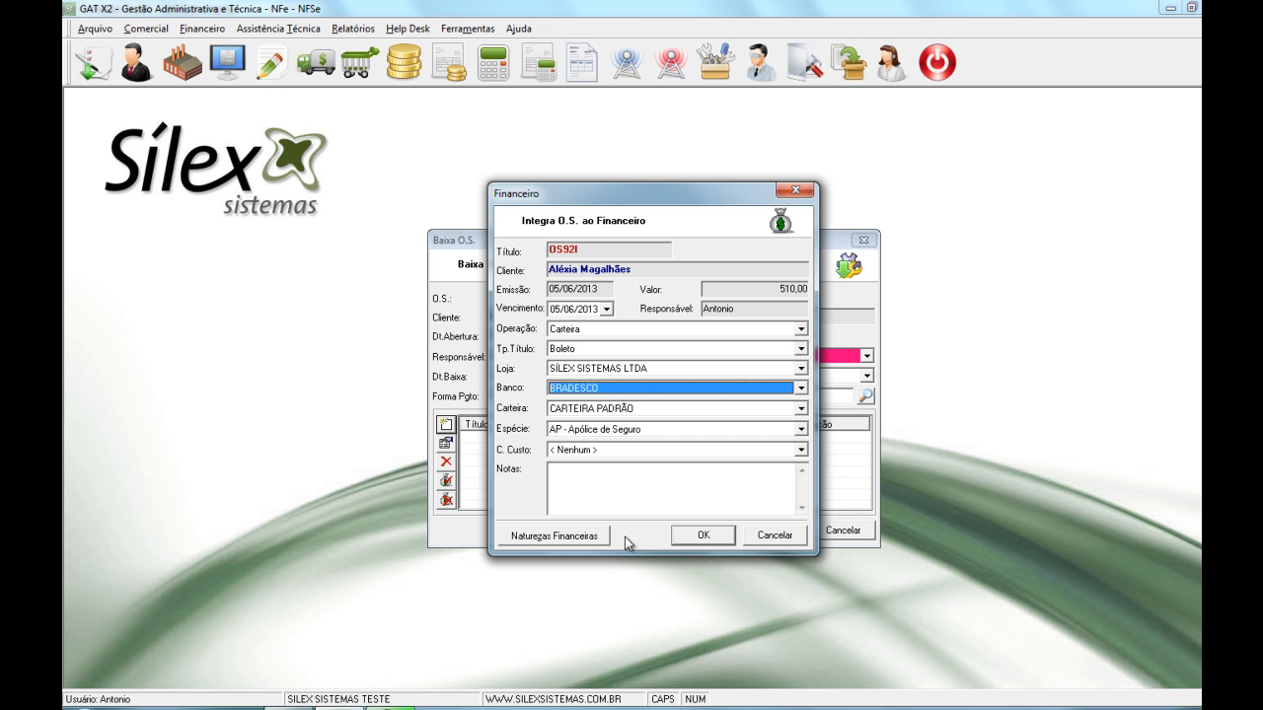
Assign the financial nature 1.1 - Serviço As. Técnica to the title for its full value
{"action": "left_click", "coordinate": [533, 540]}
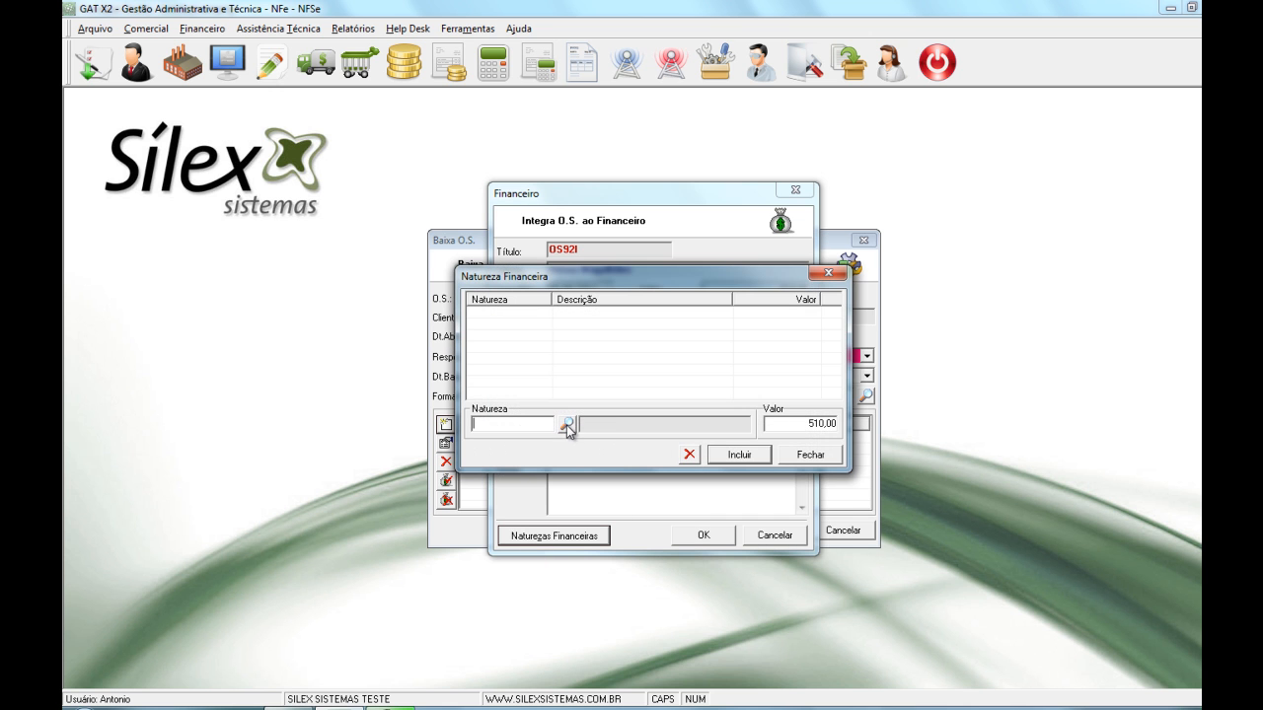
{"action": "left_click", "coordinate": [566, 423]}
{"action": "left_click", "coordinate": [425, 270]}
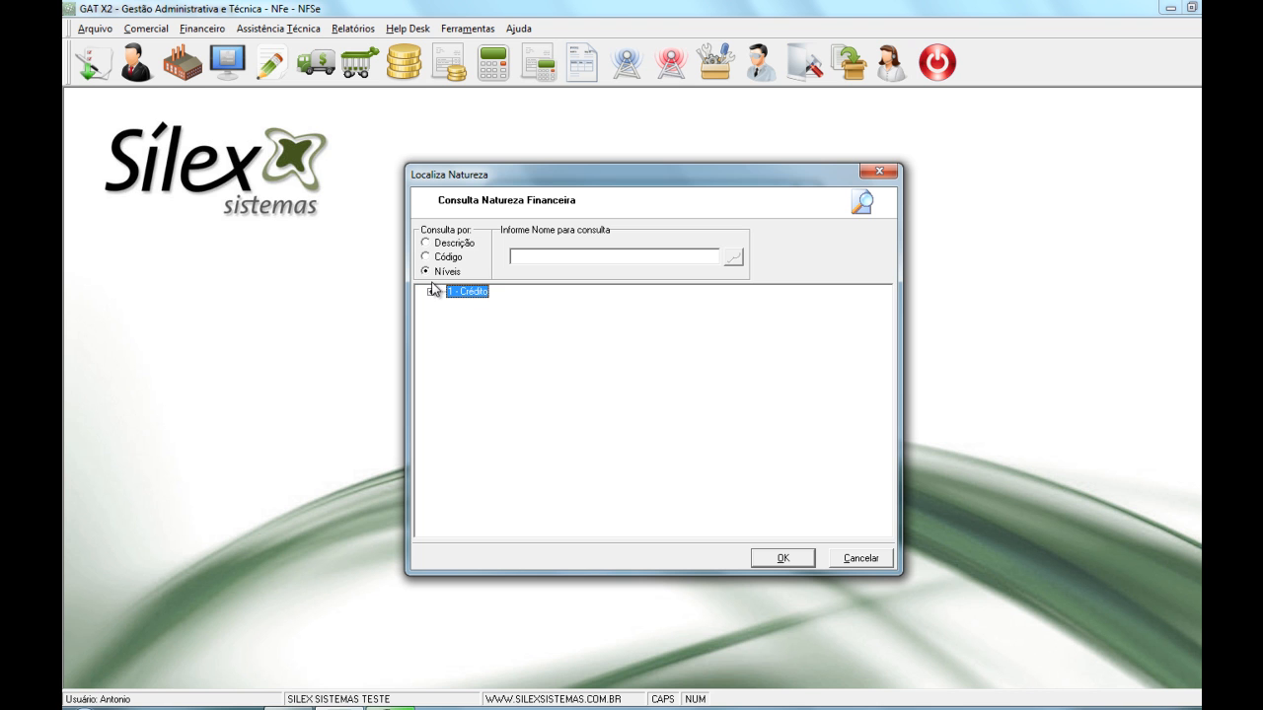
{"action": "left_click", "coordinate": [430, 293]}
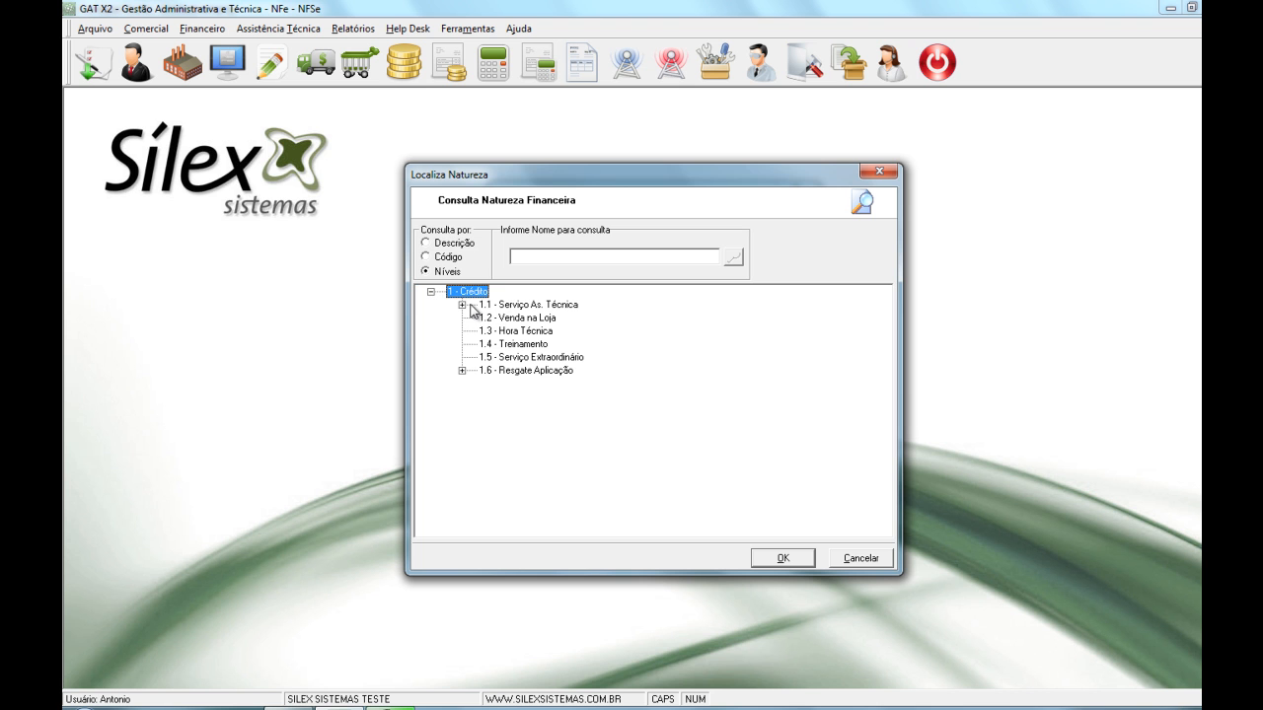
{"action": "left_click", "coordinate": [462, 305]}
{"action": "left_click", "coordinate": [508, 305]}
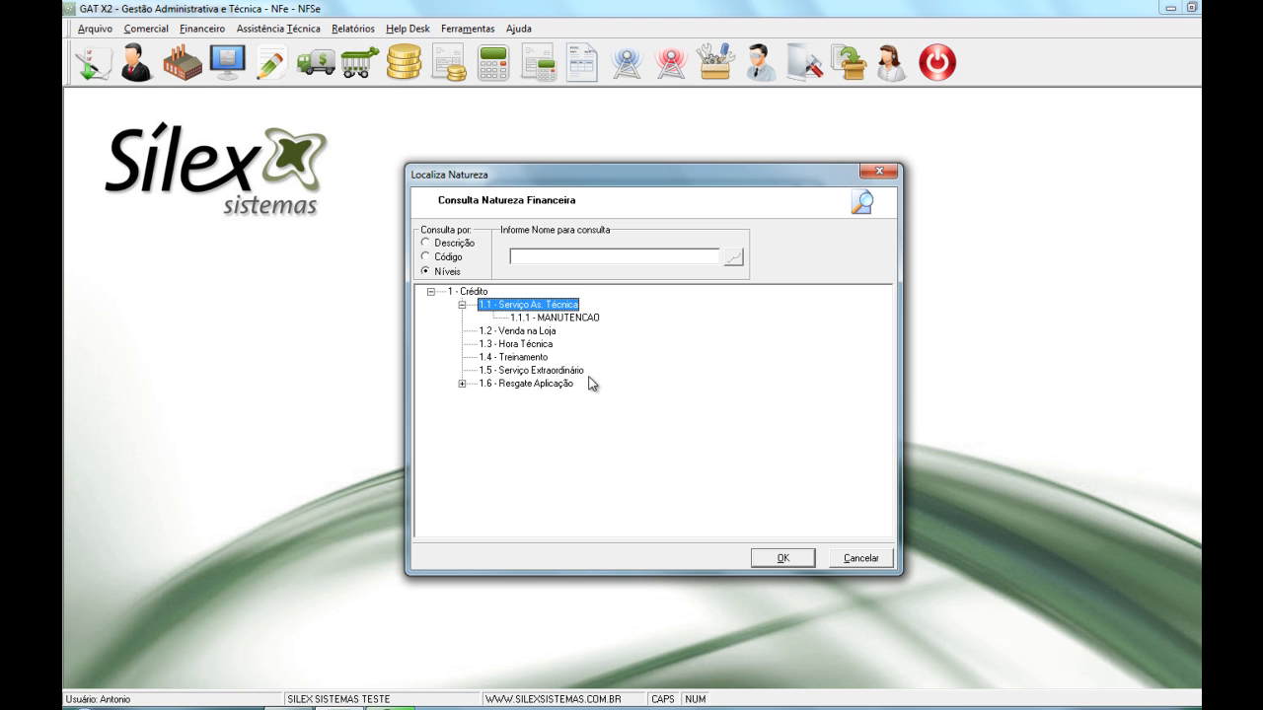
{"action": "left_click", "coordinate": [781, 558]}
{"action": "left_click", "coordinate": [742, 452]}
{"action": "left_click", "coordinate": [809, 453]}
Confirm the title, complete the order's Baixa without printing it, and close the form
{"action": "left_click", "coordinate": [703, 536]}
{"action": "left_click", "coordinate": [772, 531]}
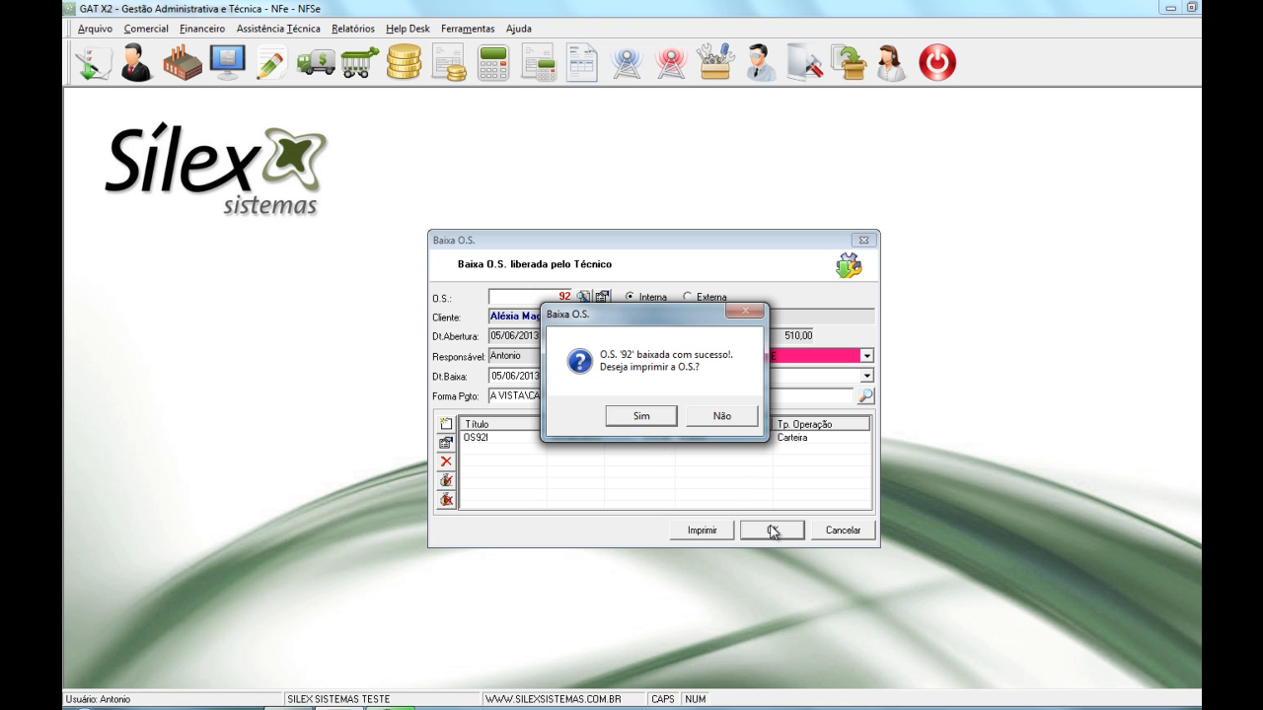
{"action": "left_click", "coordinate": [722, 416]}
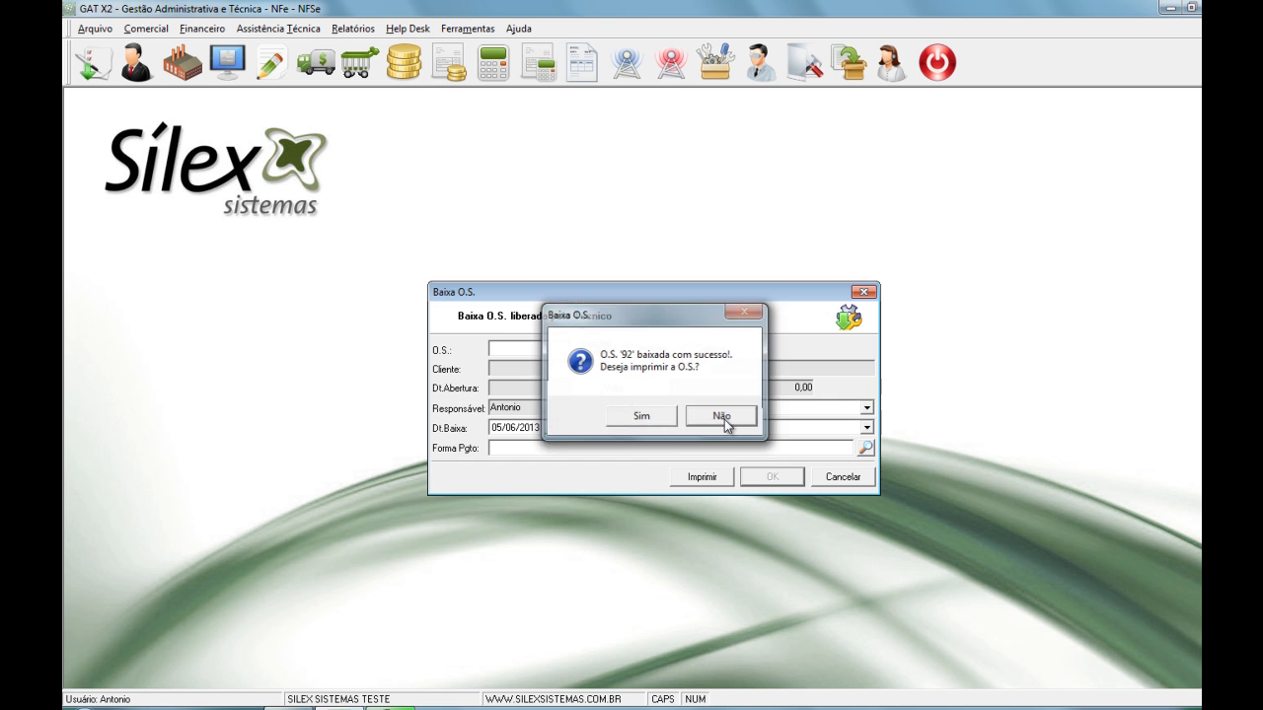
{"action": "left_click", "coordinate": [842, 477]}
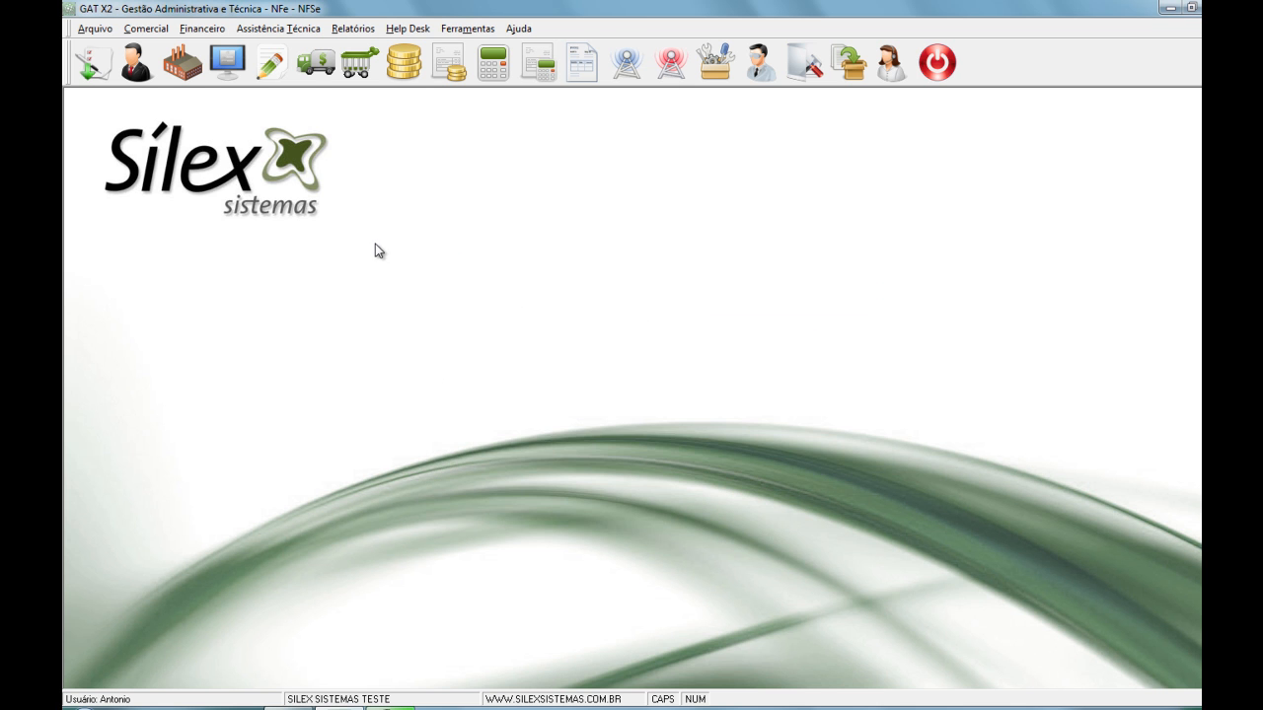
In Baixa em Lote, search for the customer's orders with release dates from 01/01/2000 to 05/06/2013, finding the client by "a"
{"action": "left_click", "coordinate": [299, 27]}
{"action": "mouse_move", "coordinate": [387, 48]}
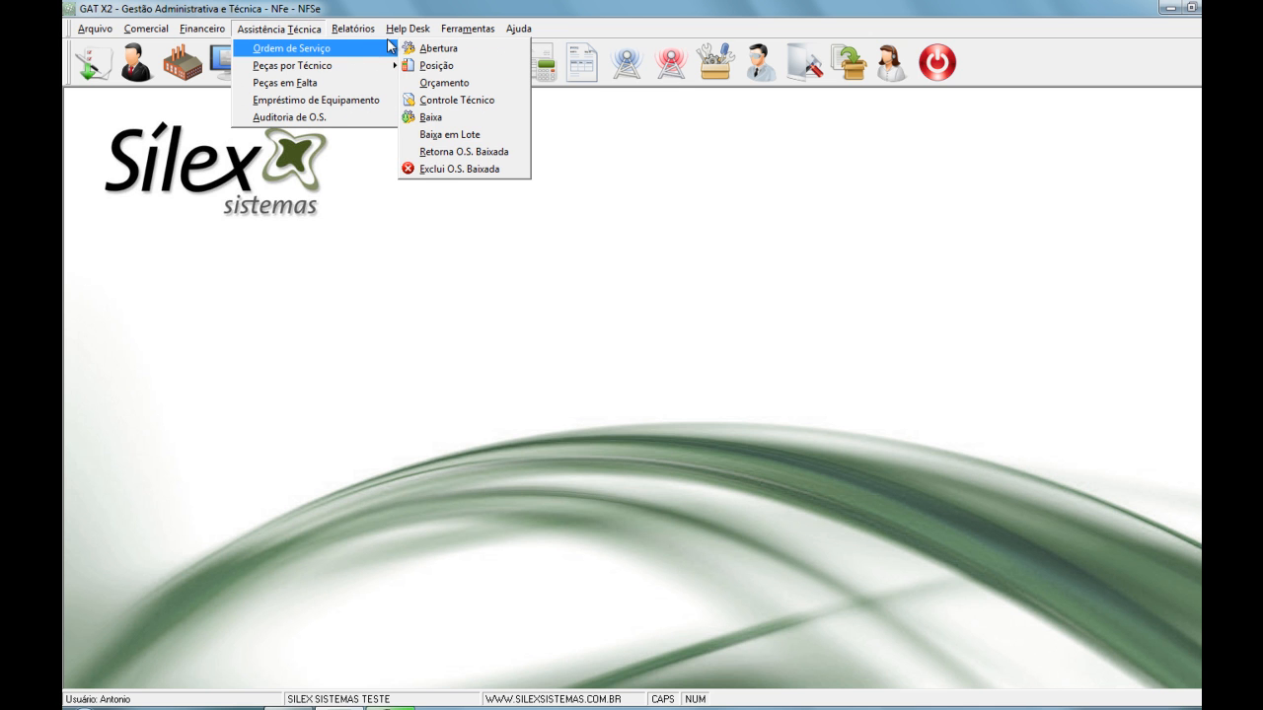
{"action": "left_click", "coordinate": [454, 134]}
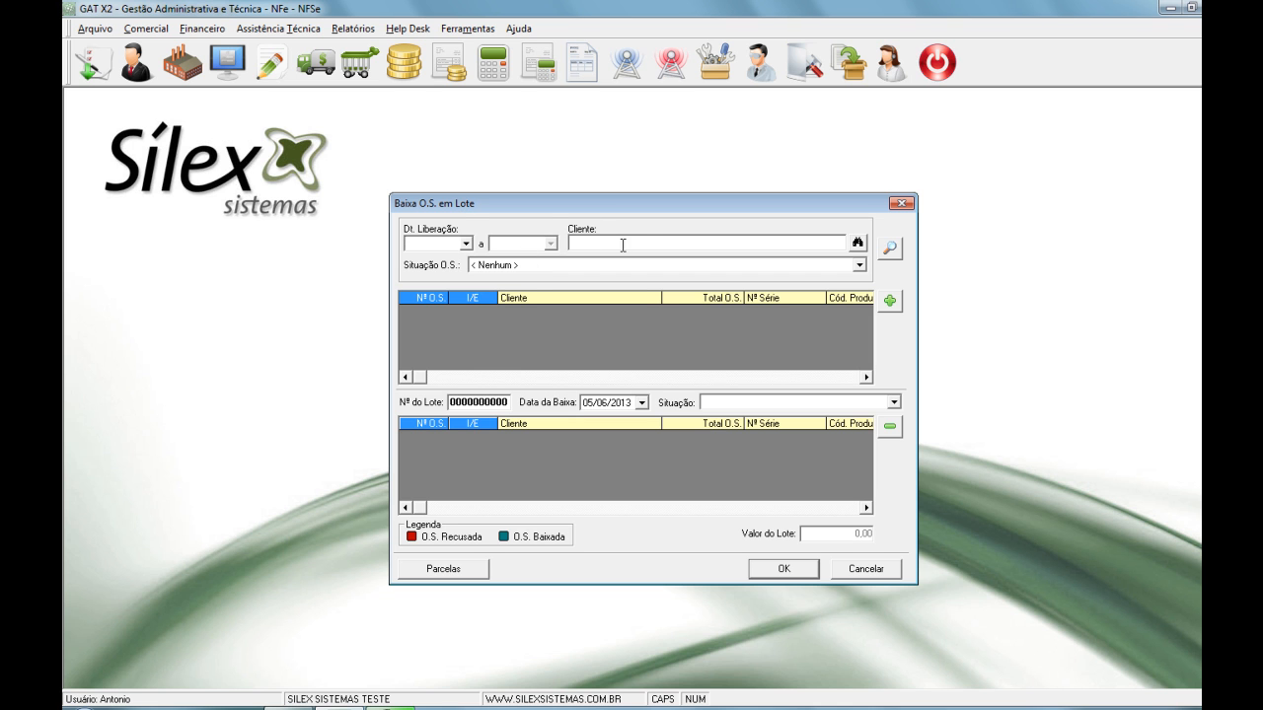
{"action": "left_click", "coordinate": [444, 239]}
{"action": "type", "text": "01/01/2000"}
{"action": "left_click", "coordinate": [551, 242]}
{"action": "left_click", "coordinate": [587, 242]}
{"action": "type", "text": "a"}
{"action": "key", "text": "Tab"}
{"action": "key", "text": "Return"}
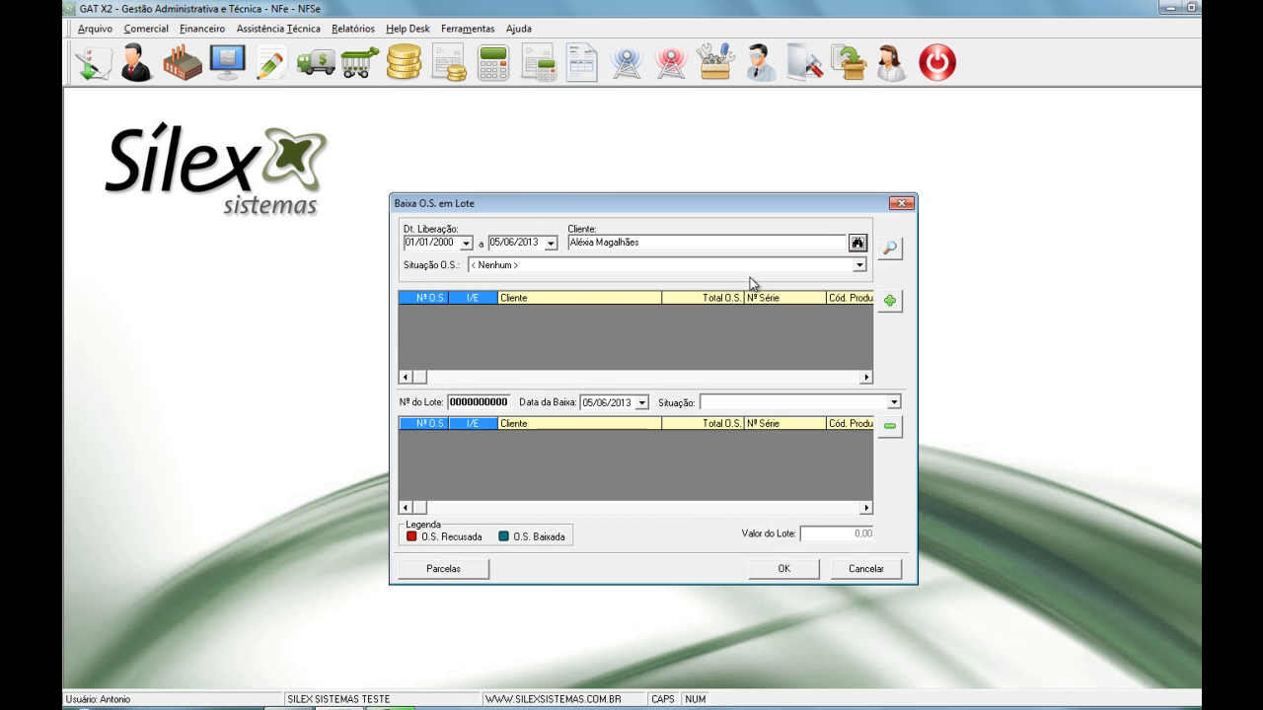
{"action": "left_click", "coordinate": [890, 248]}
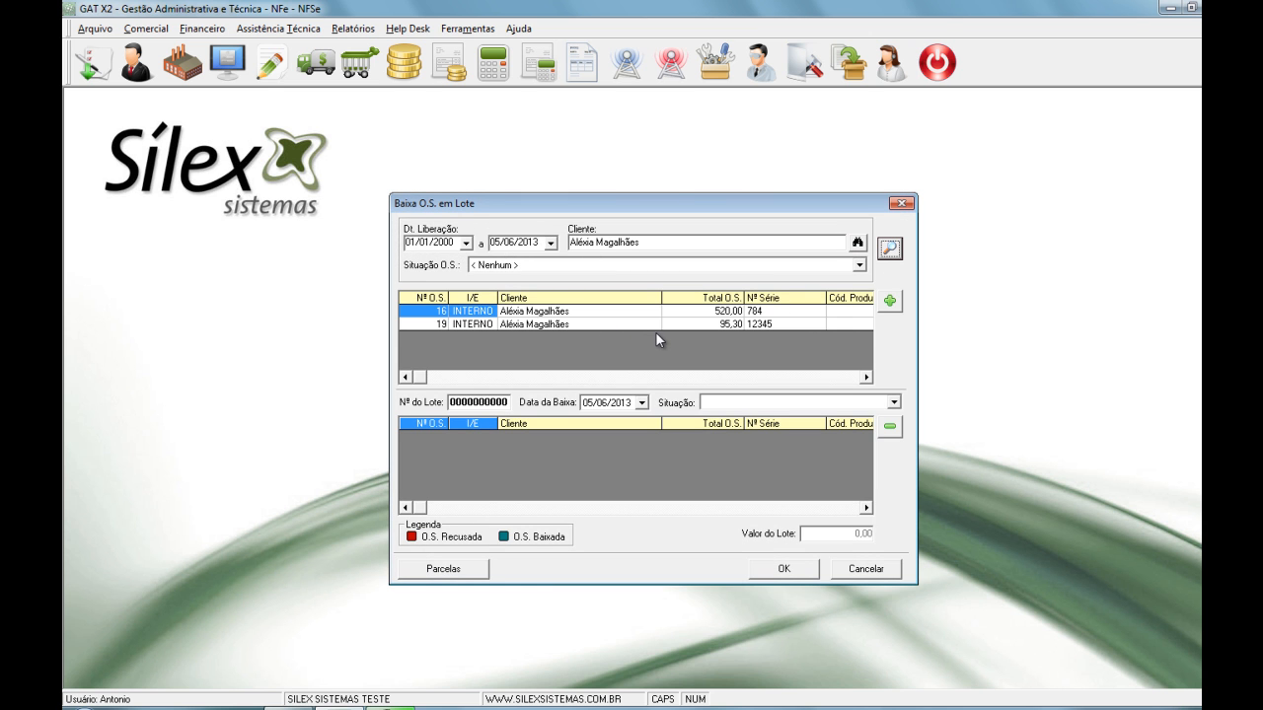
Add both found orders to the settlement batch and open its Parcelas
{"action": "left_click", "coordinate": [889, 301]}
{"action": "left_click", "coordinate": [890, 301]}
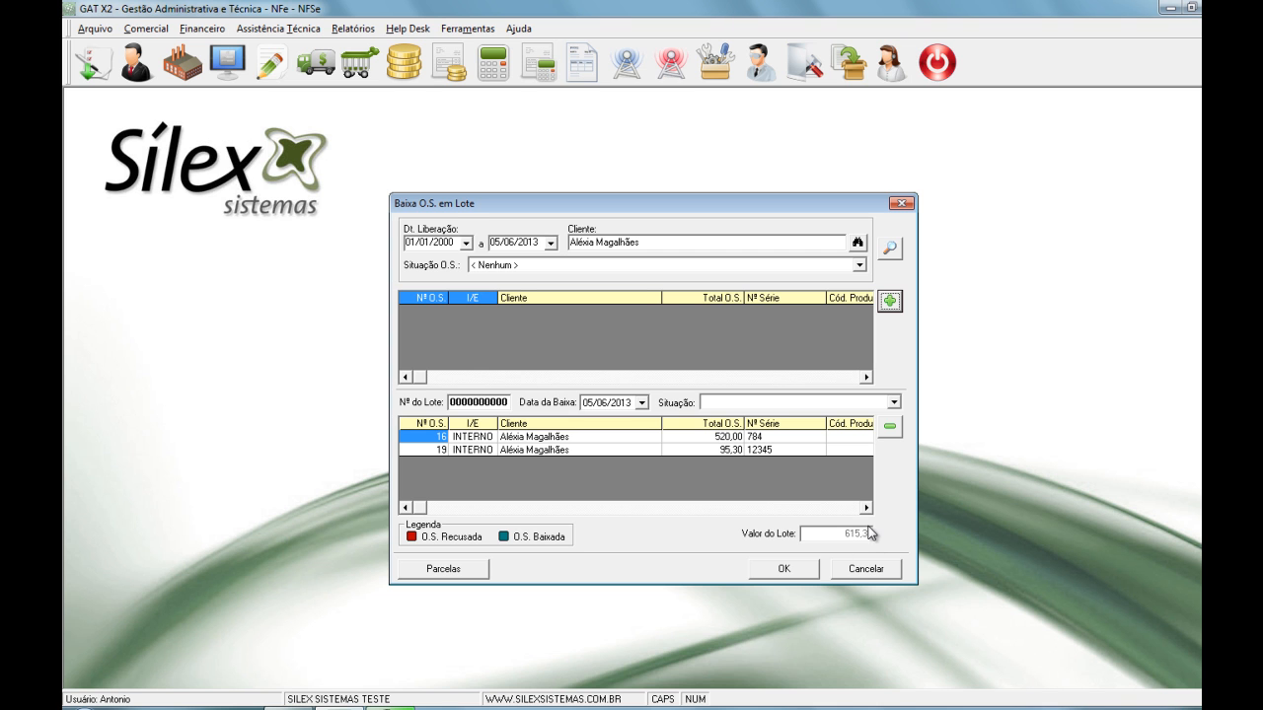
{"action": "left_click", "coordinate": [473, 570]}
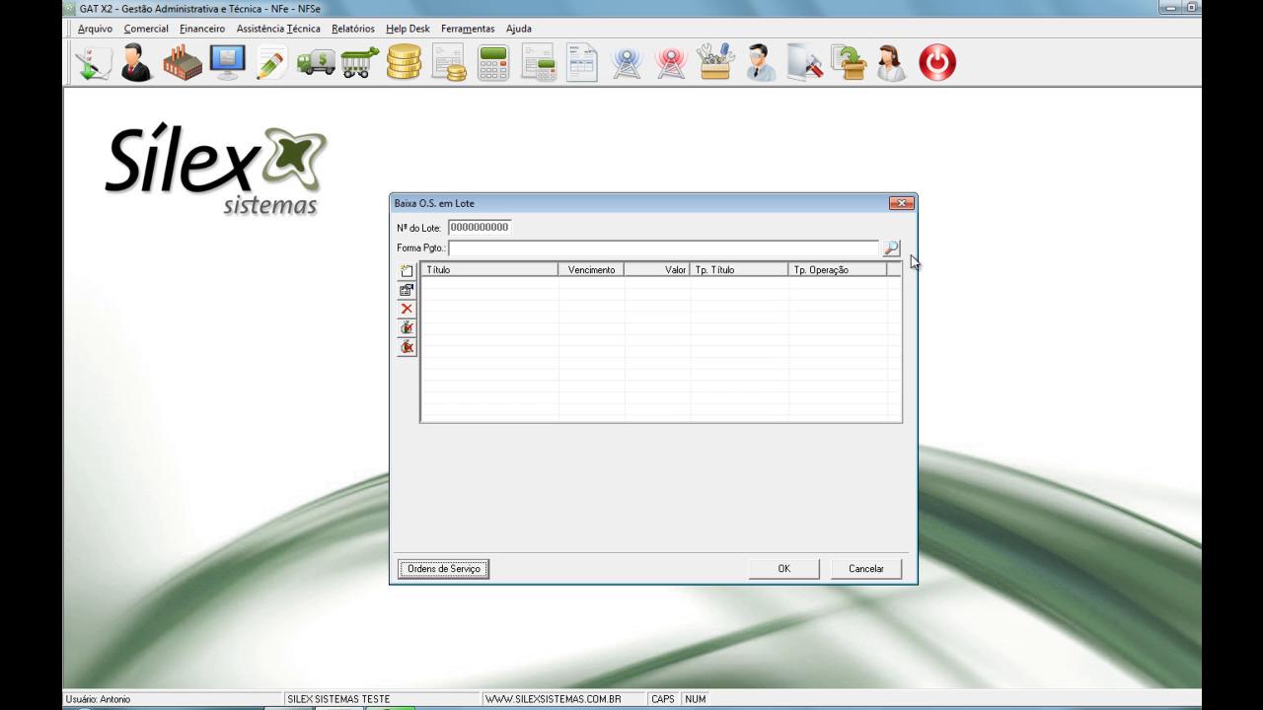
Set the settlement batch's payment form to 3X SEM JUROS
{"action": "left_click", "coordinate": [892, 252]}
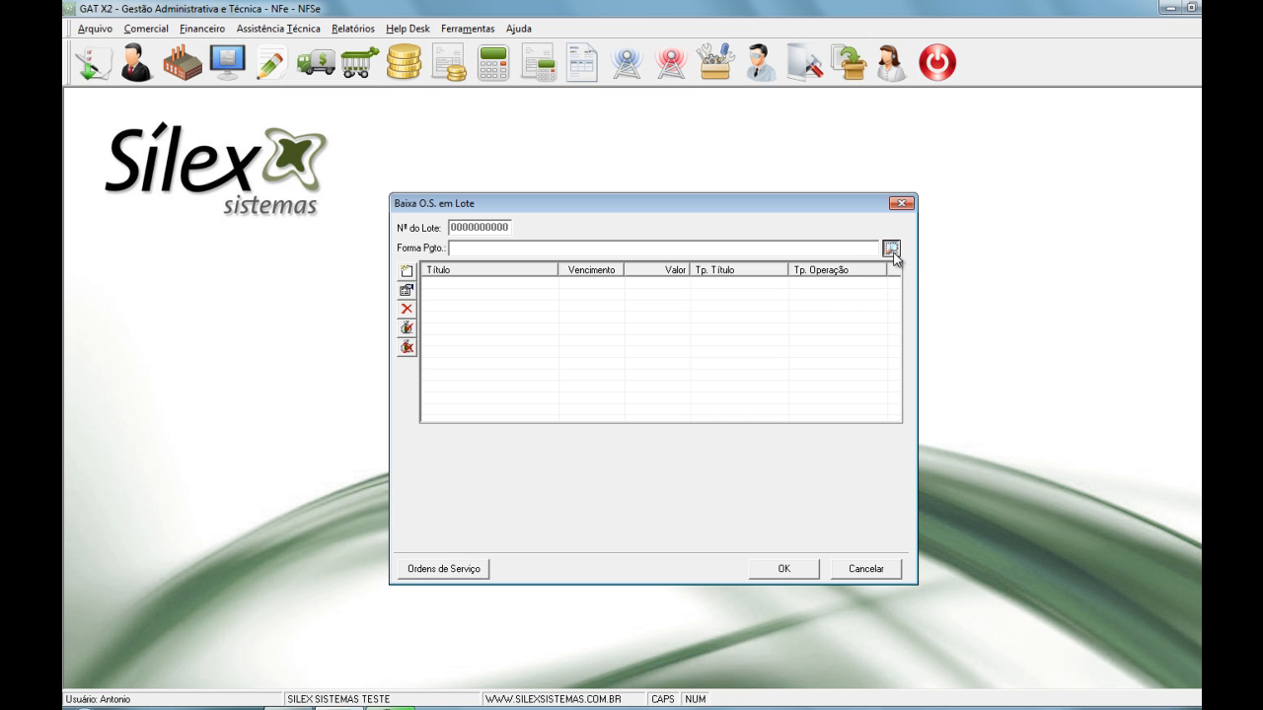
{"action": "left_click", "coordinate": [521, 241]}
{"action": "left_click", "coordinate": [742, 545]}
Start a title for the batch with operation Cobrança Bancária, title type Cheque and bank BRADESCO
{"action": "left_click", "coordinate": [407, 273]}
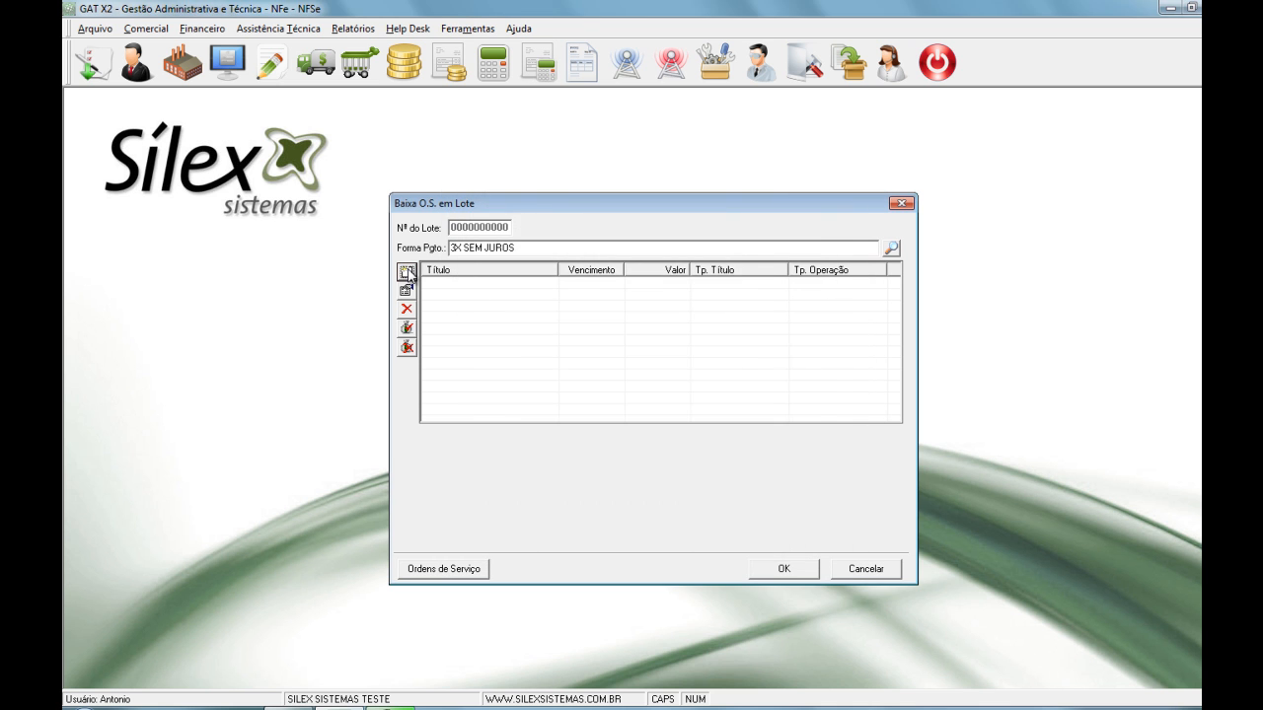
{"action": "left_click", "coordinate": [570, 332]}
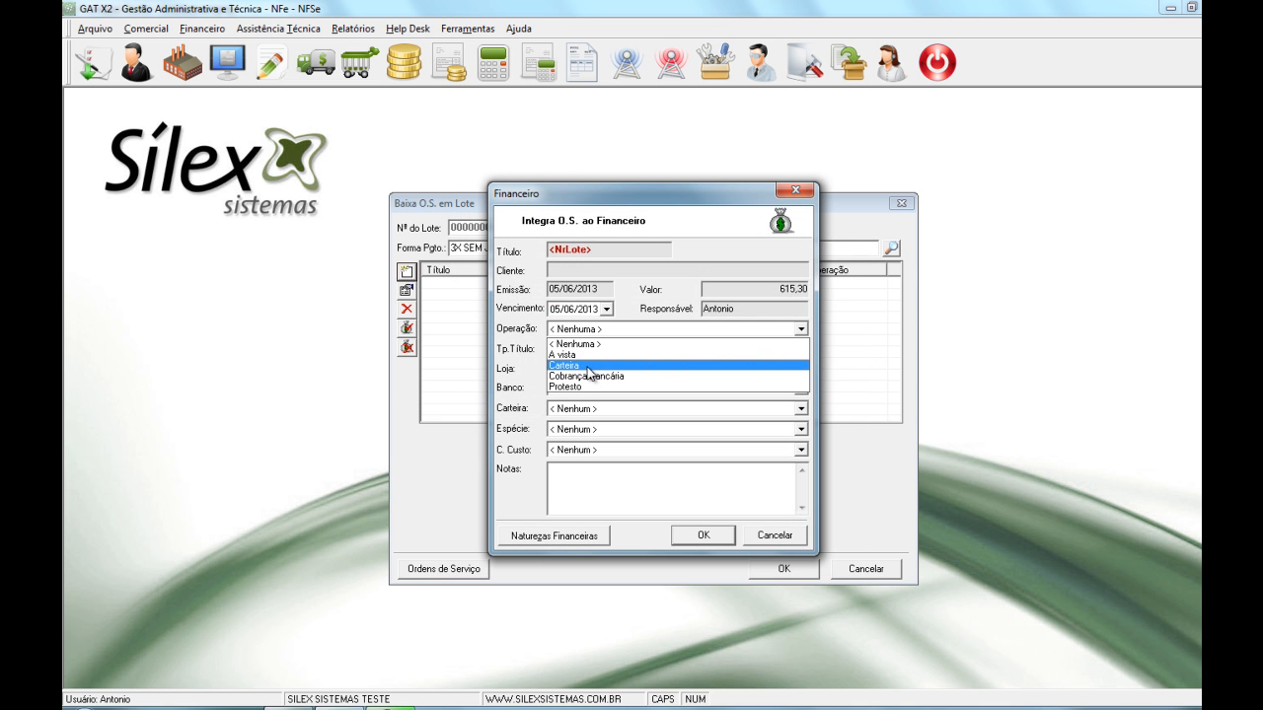
{"action": "left_click", "coordinate": [583, 376]}
{"action": "left_click", "coordinate": [580, 349]}
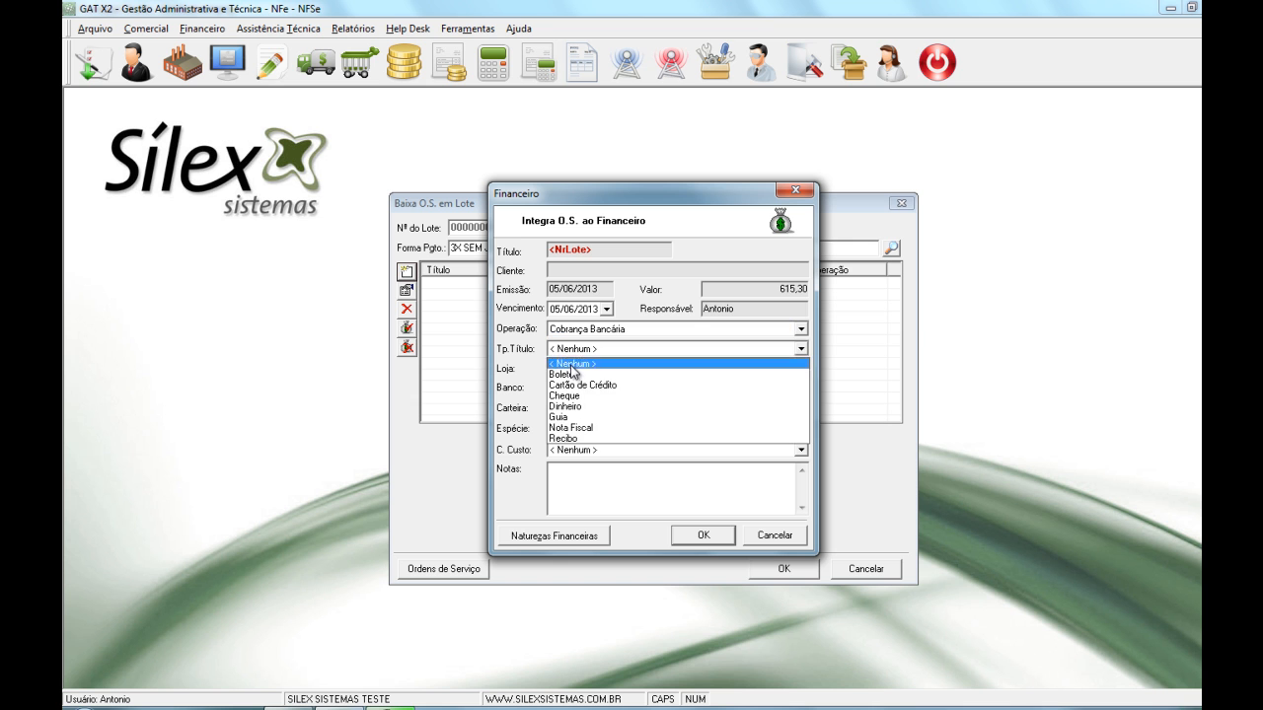
{"action": "left_click", "coordinate": [582, 396]}
{"action": "left_click", "coordinate": [582, 389]}
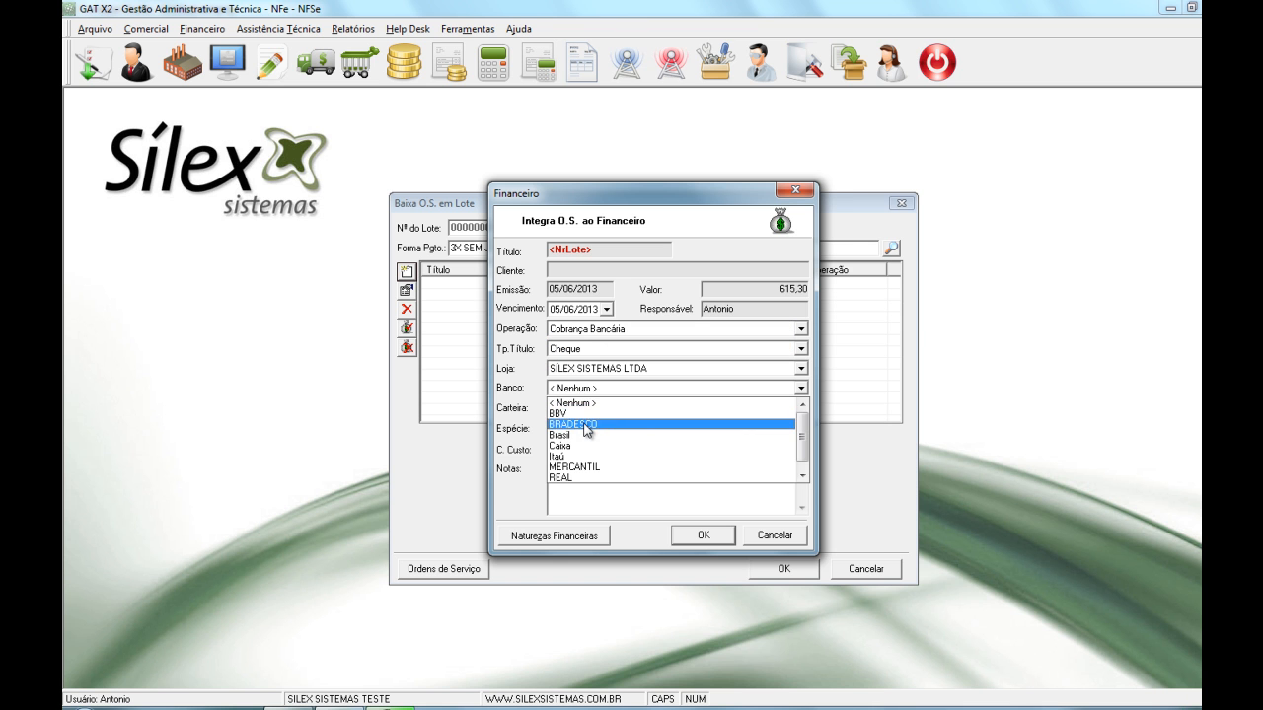
{"action": "left_click", "coordinate": [588, 430]}
Assign a financial nature found by Níveis to the title for its full value, then confirm the title to generate the installments
{"action": "left_click", "coordinate": [606, 536]}
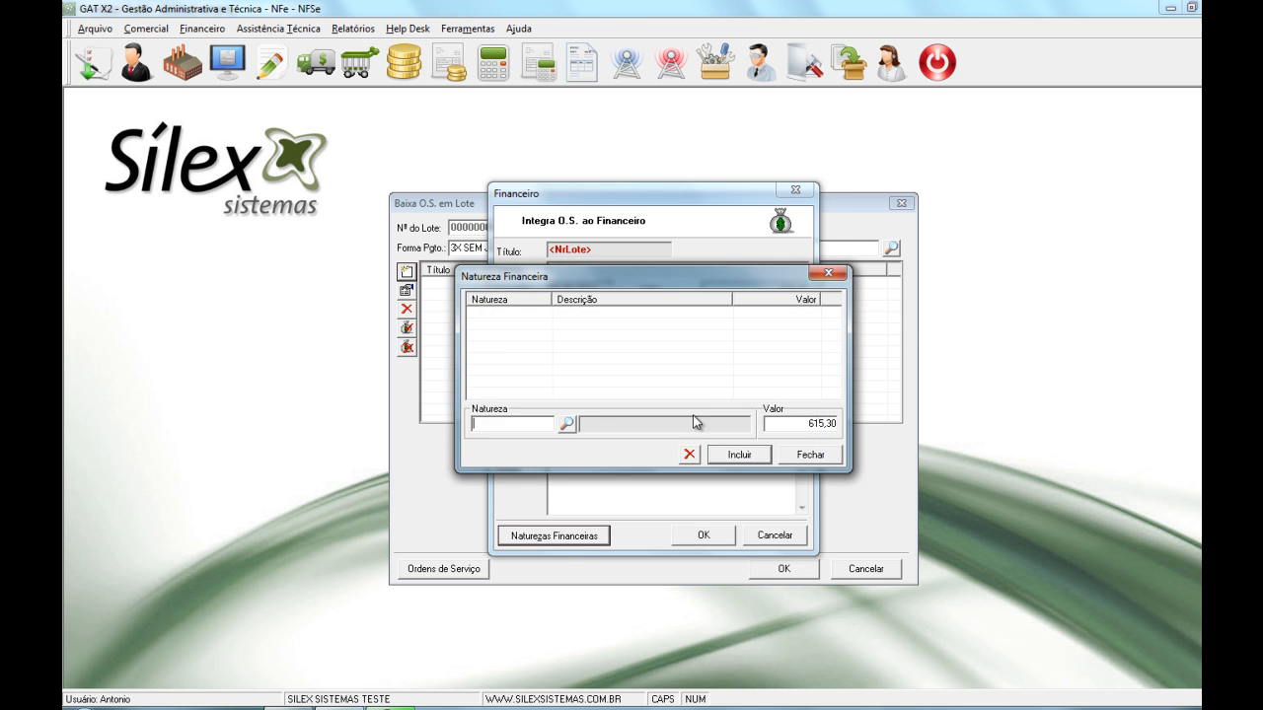
{"action": "left_click", "coordinate": [564, 426]}
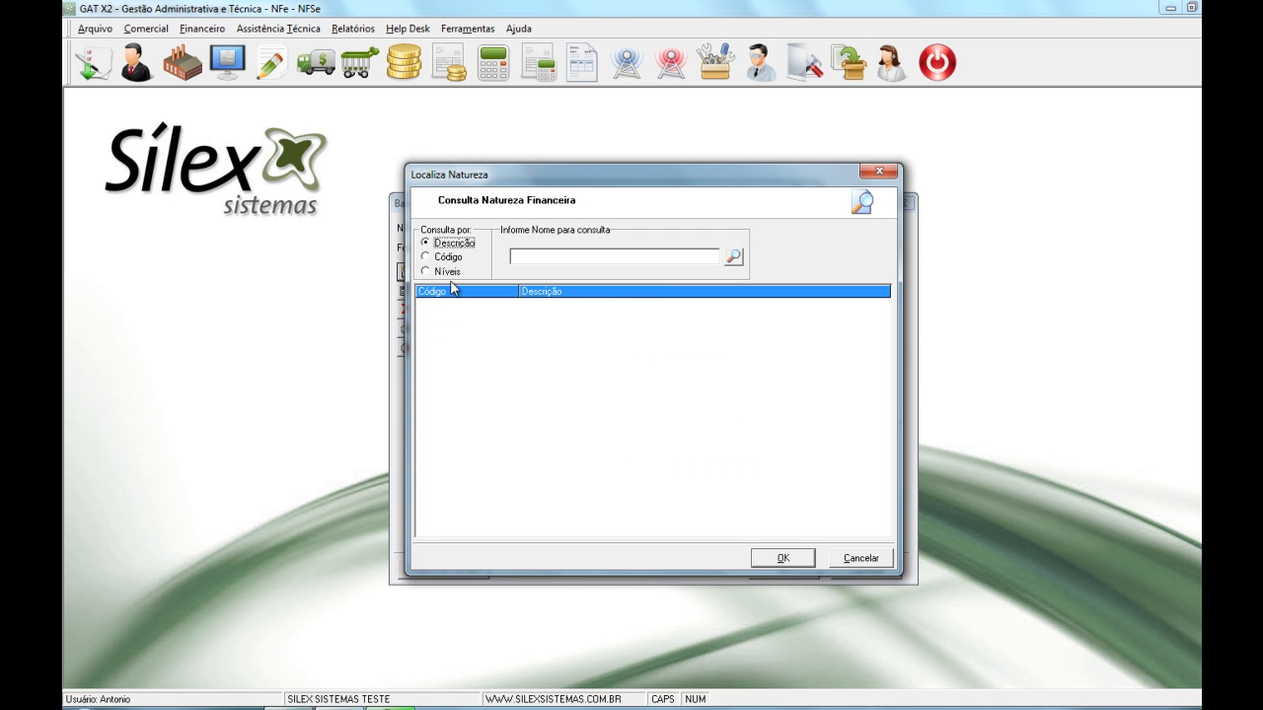
{"action": "left_click", "coordinate": [446, 271]}
{"action": "left_click", "coordinate": [430, 292]}
{"action": "left_click", "coordinate": [533, 305]}
{"action": "left_click", "coordinate": [789, 557]}
{"action": "left_click", "coordinate": [745, 458]}
{"action": "left_click", "coordinate": [809, 455]}
{"action": "left_click", "coordinate": [734, 539]}
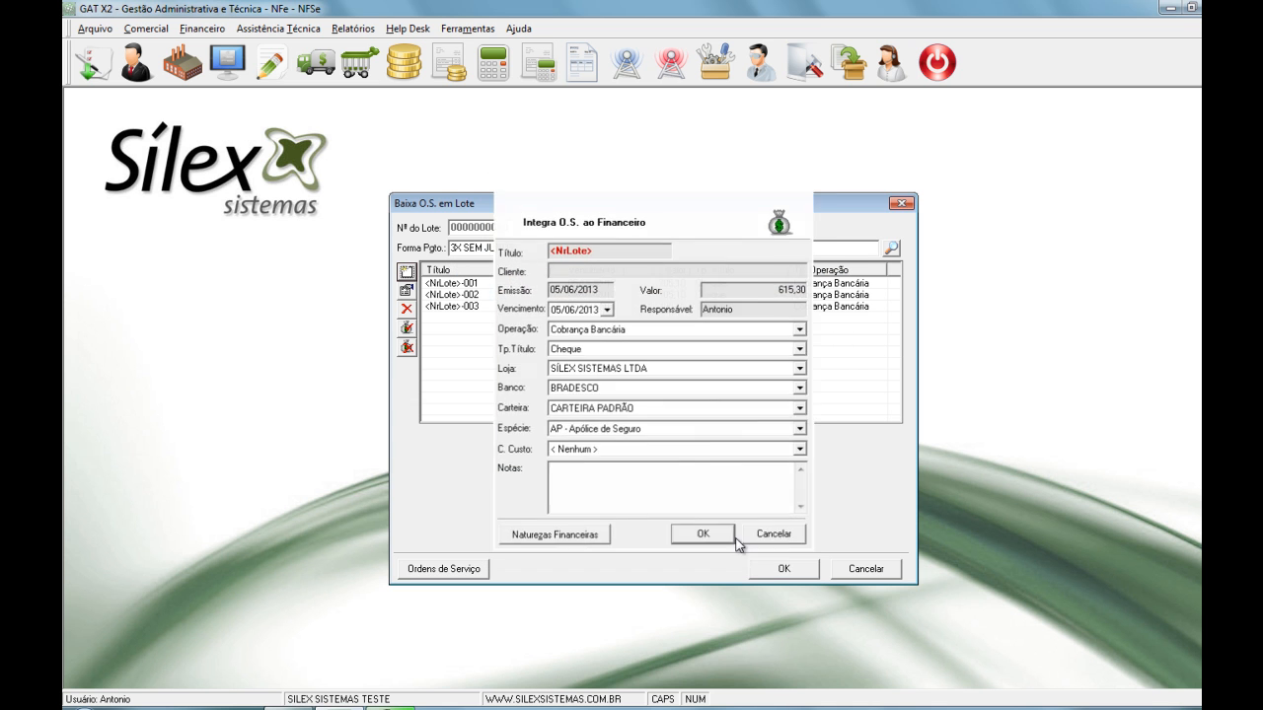
Confirm the batch's installments and set its Situação to PRONTO PARA CLIENTE
{"action": "left_click", "coordinate": [788, 569]}
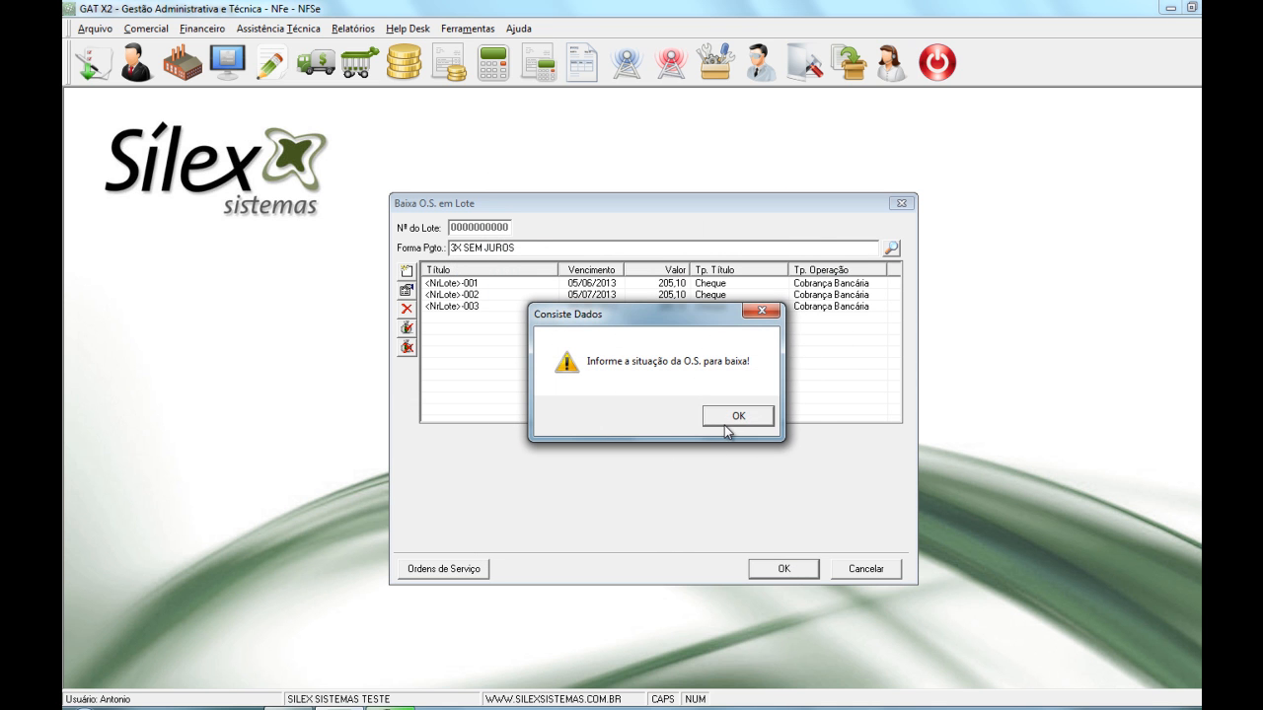
{"action": "left_click", "coordinate": [729, 428]}
{"action": "left_click", "coordinate": [788, 404]}
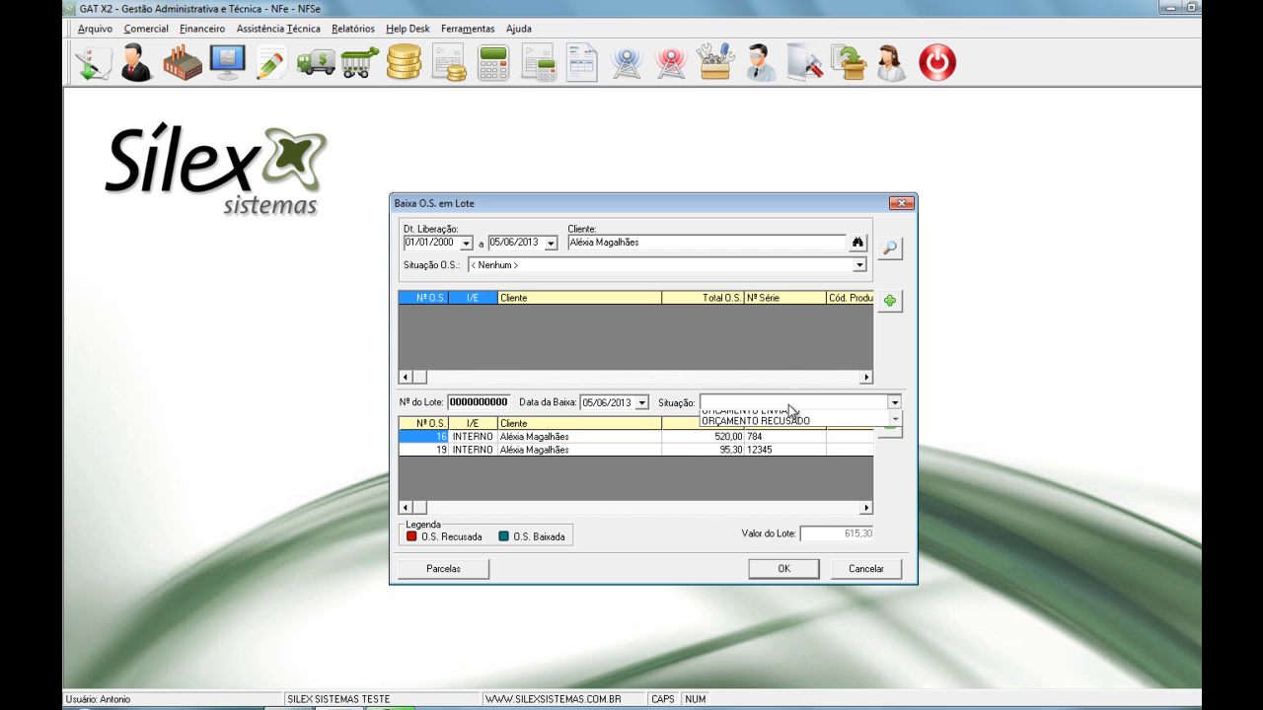
{"action": "left_click_drag", "start_coordinate": [897, 446], "coordinate": [902, 488]}
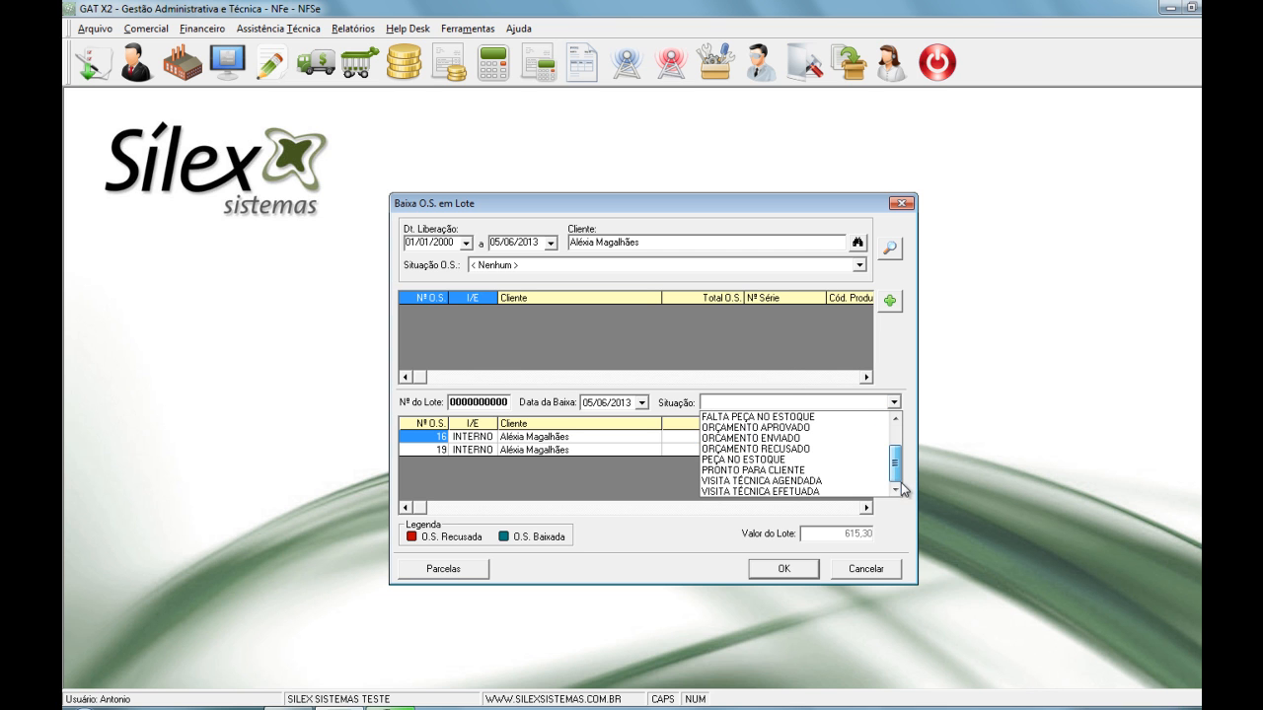
{"action": "left_click", "coordinate": [827, 470]}
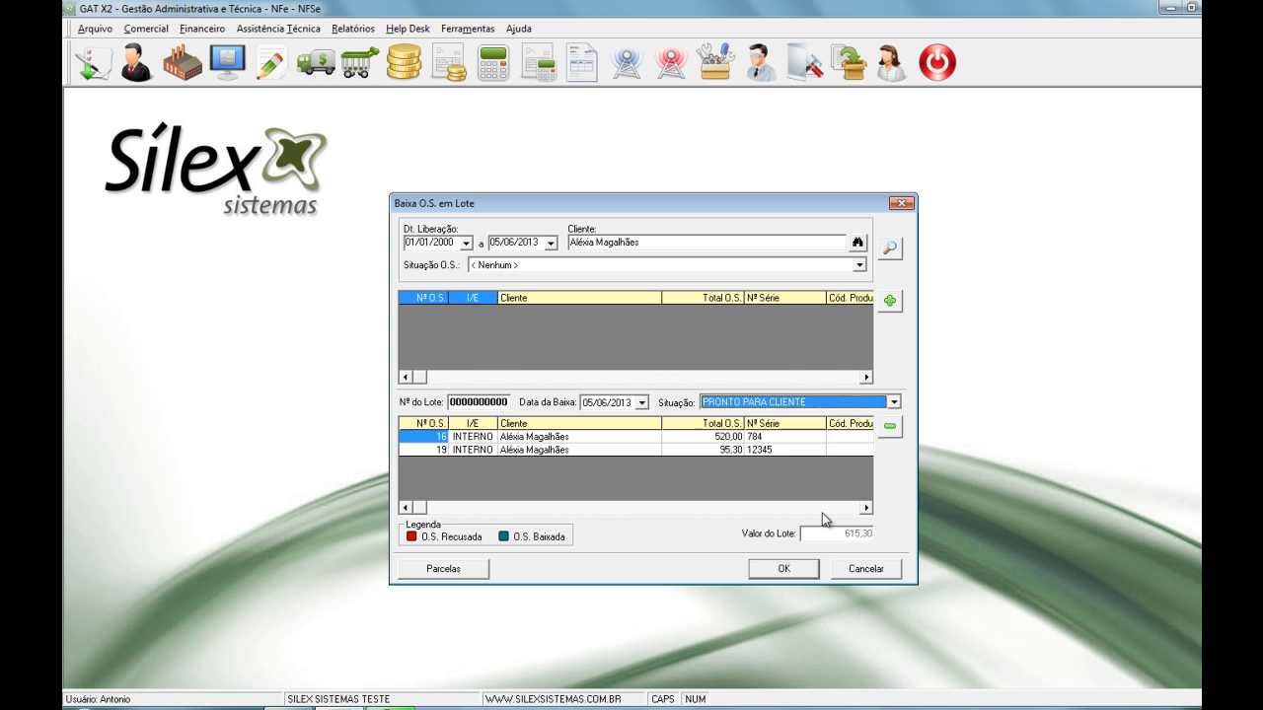
Complete the batch settlement without printing the batch, and close the Baixa O.S. em Lote form
{"action": "left_click", "coordinate": [778, 568]}
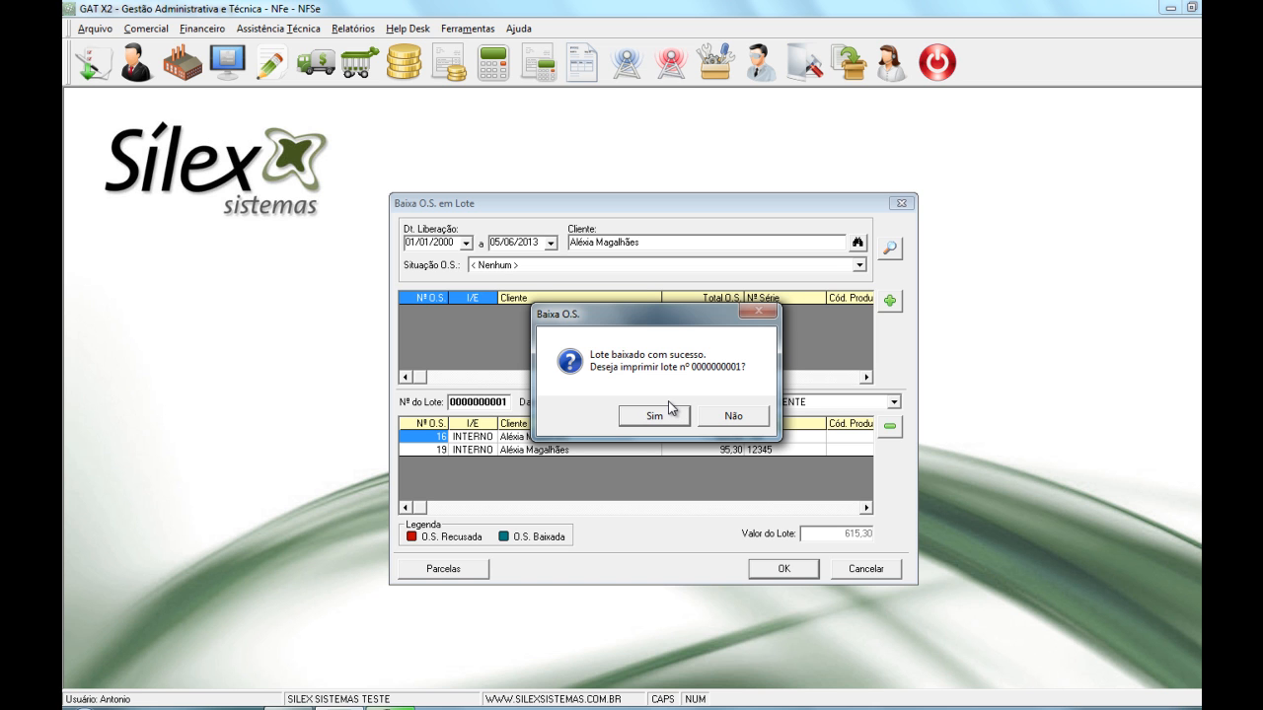
{"action": "left_click", "coordinate": [745, 418]}
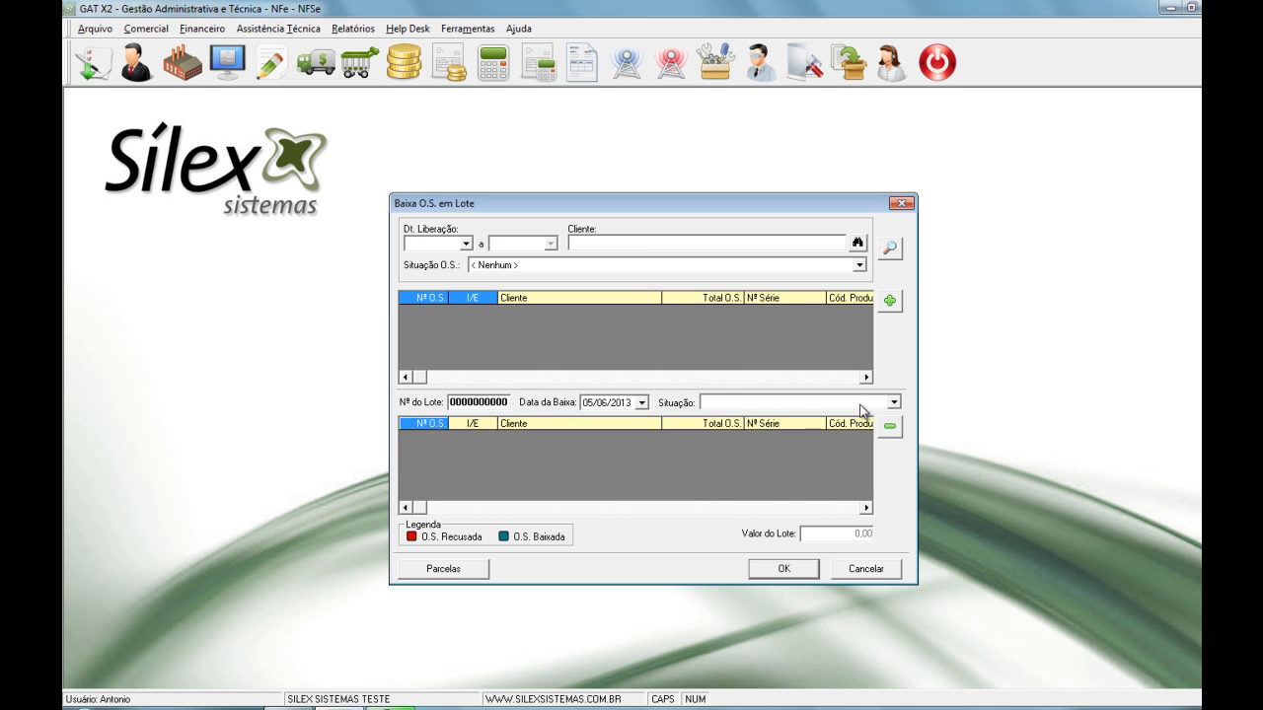
{"action": "left_click", "coordinate": [900, 203]}
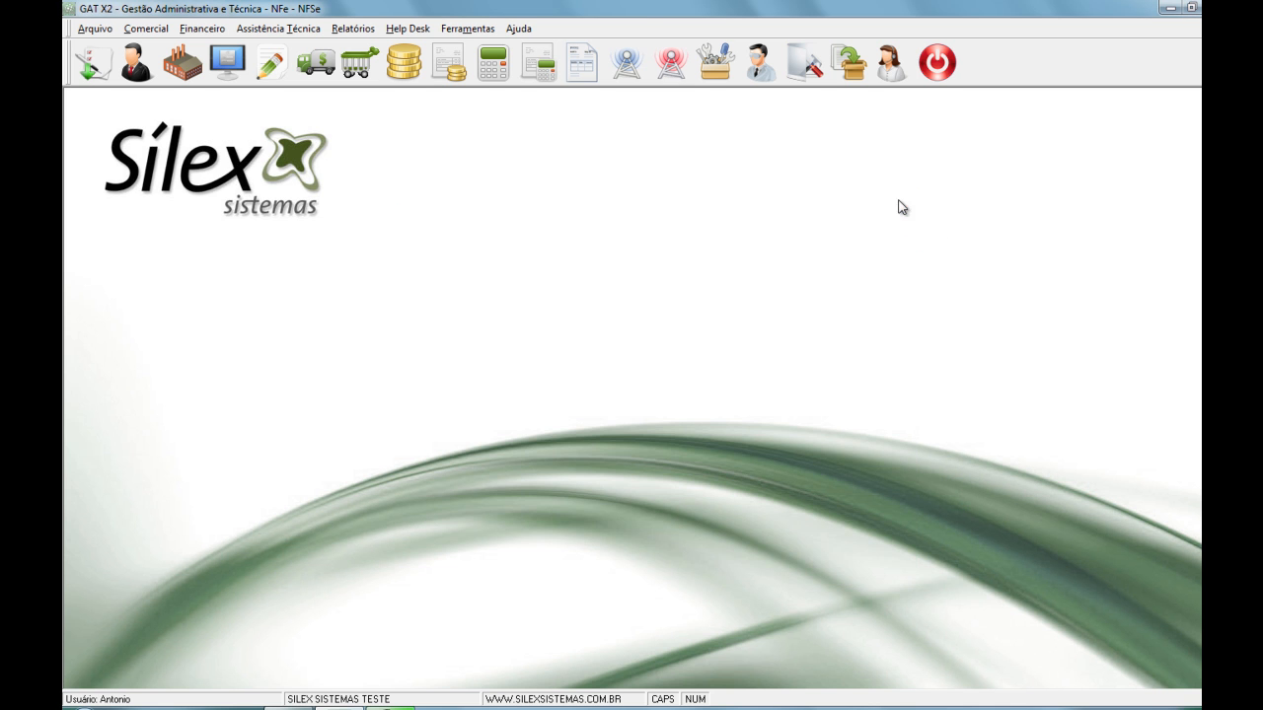
Open Retorna O.S. Baixada and load the settled internal order by its order number
{"action": "left_click", "coordinate": [287, 27]}
{"action": "mouse_move", "coordinate": [291, 48]}
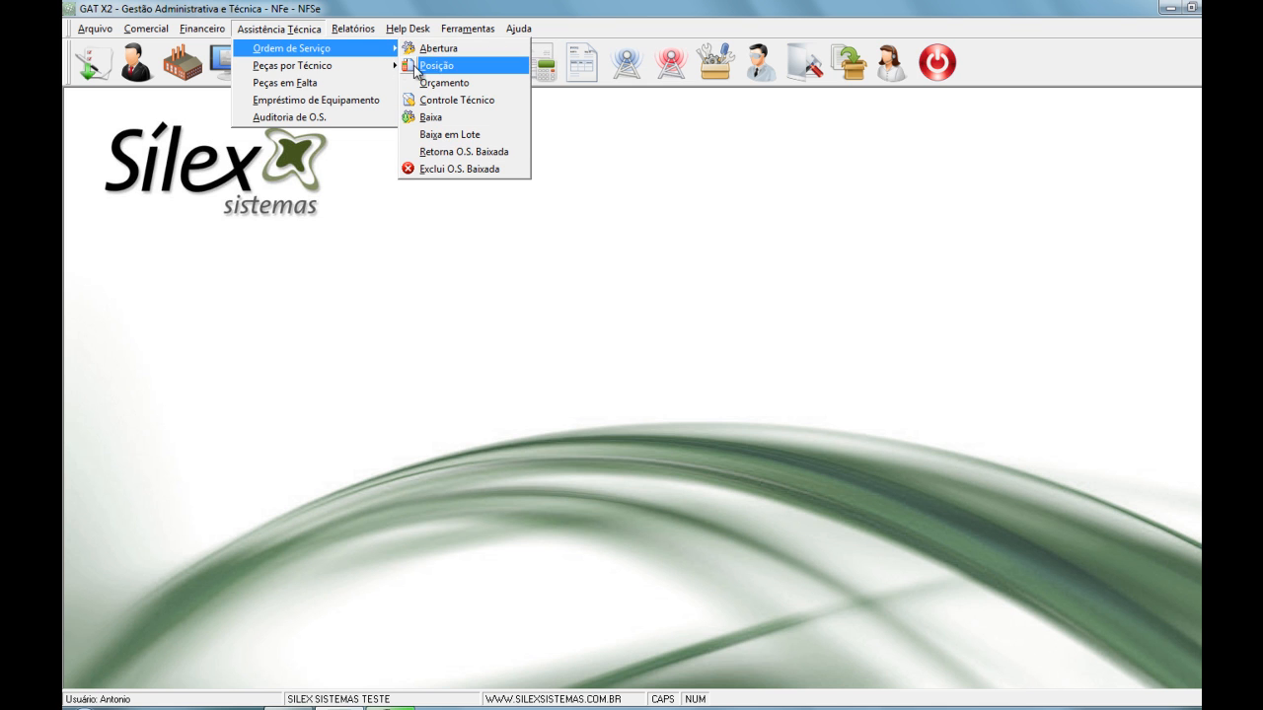
{"action": "left_click", "coordinate": [478, 153]}
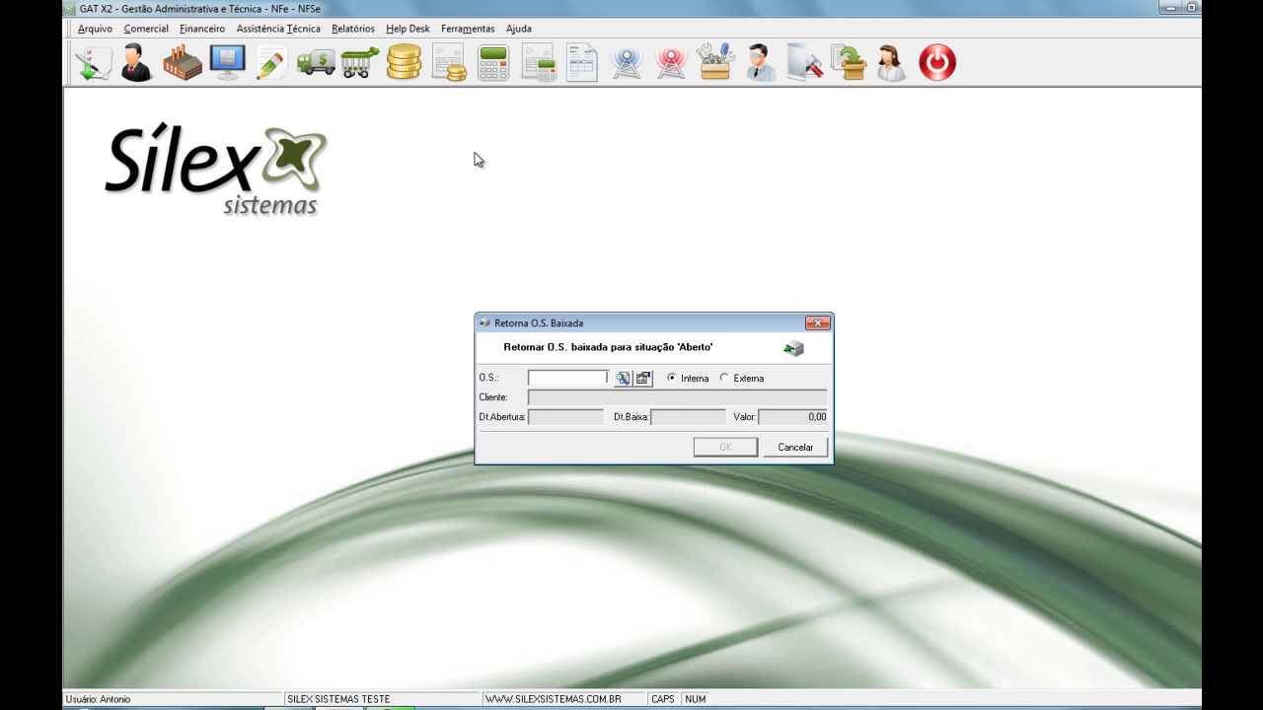
{"action": "left_click", "coordinate": [622, 379]}
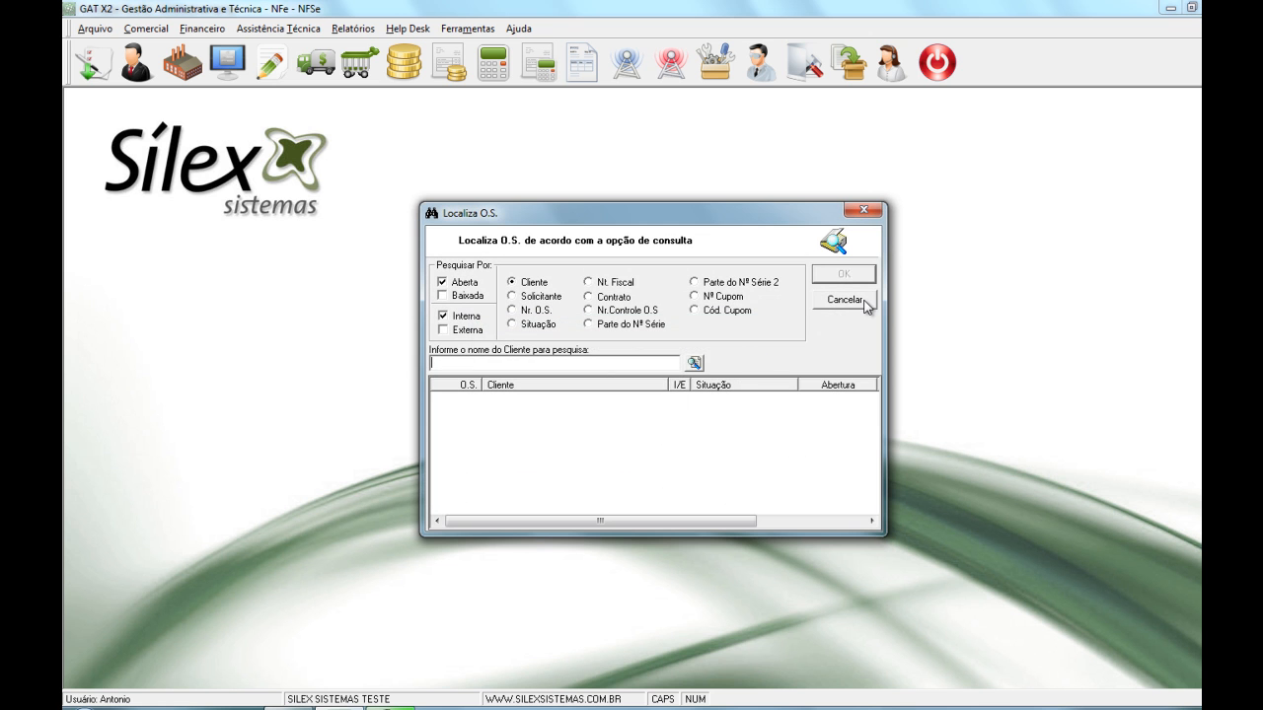
{"action": "left_click", "coordinate": [844, 299]}
{"action": "type", "text": "92"}
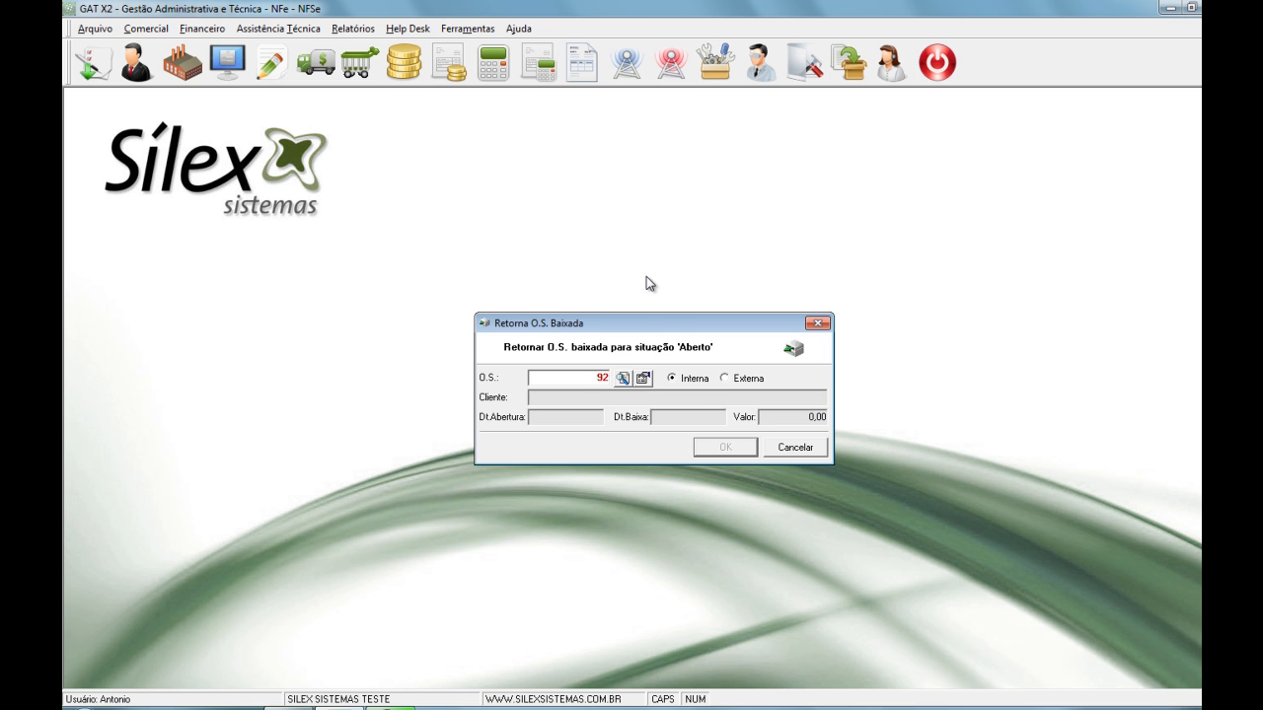
{"action": "key", "text": "Tab"}
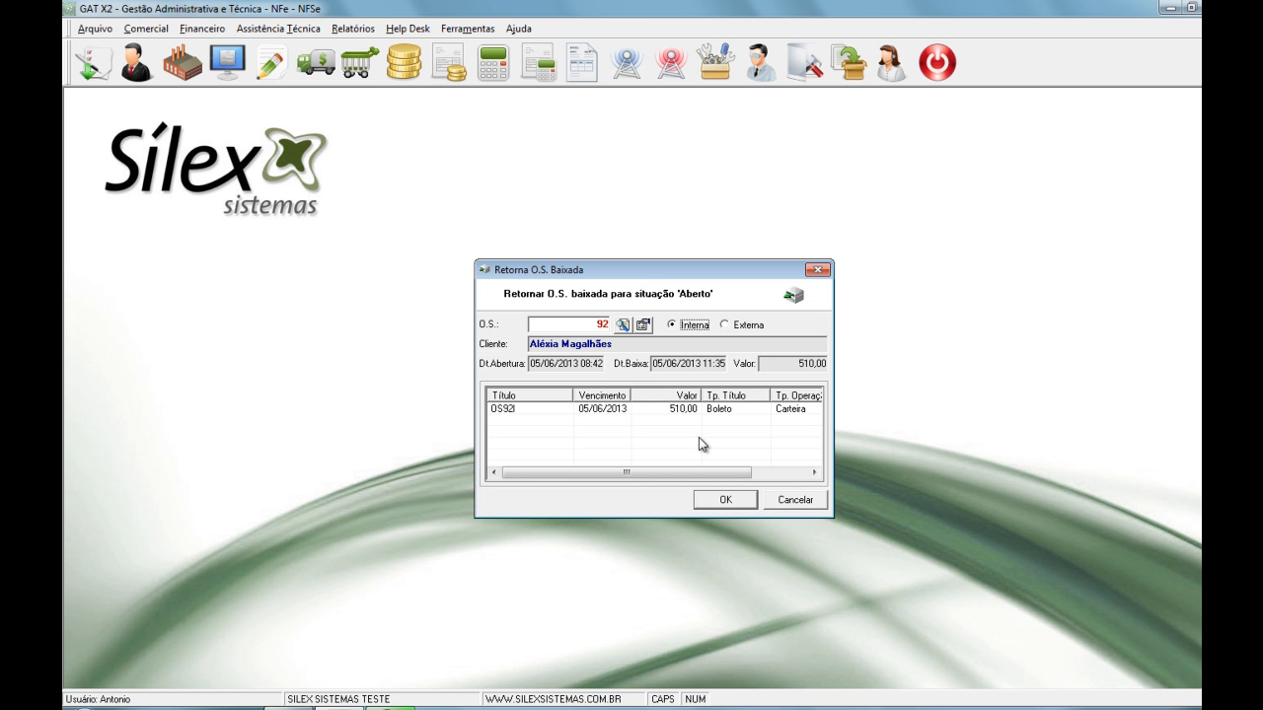
Return the loaded order to the open situation, accepting the deletion of its titles, and close the form
{"action": "left_click", "coordinate": [732, 505]}
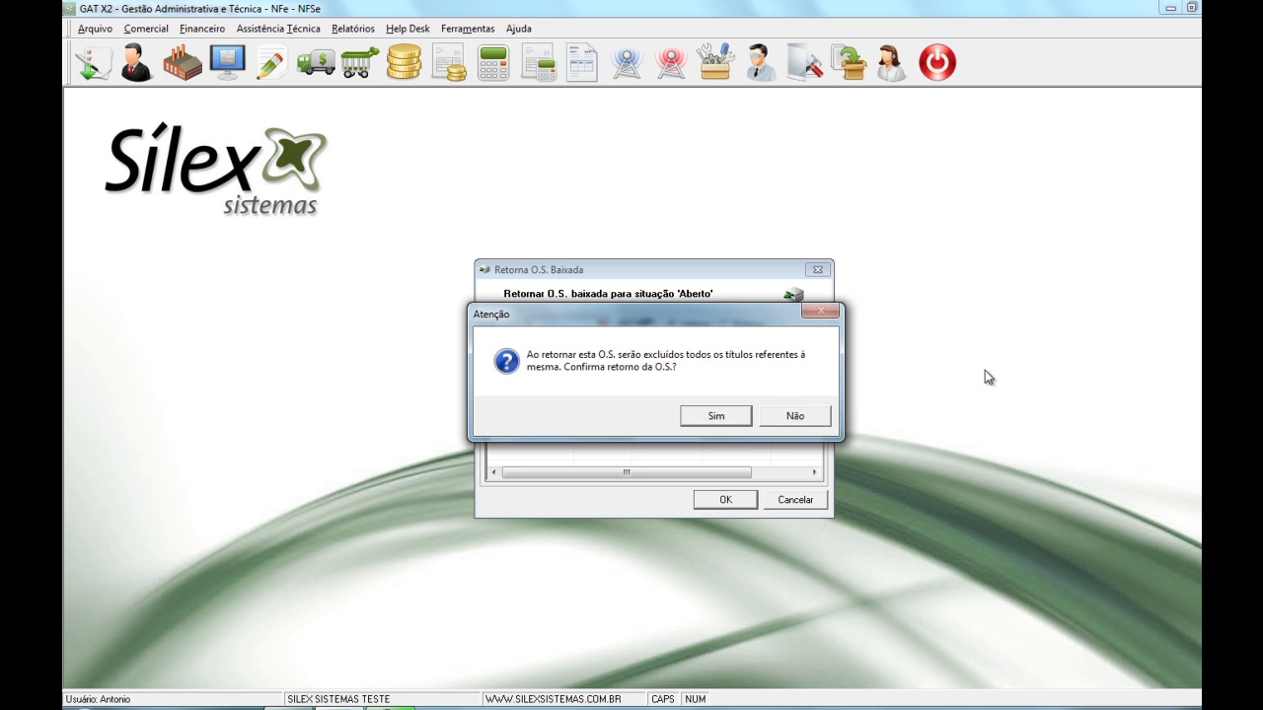
{"action": "left_click", "coordinate": [714, 418]}
{"action": "left_click", "coordinate": [744, 423]}
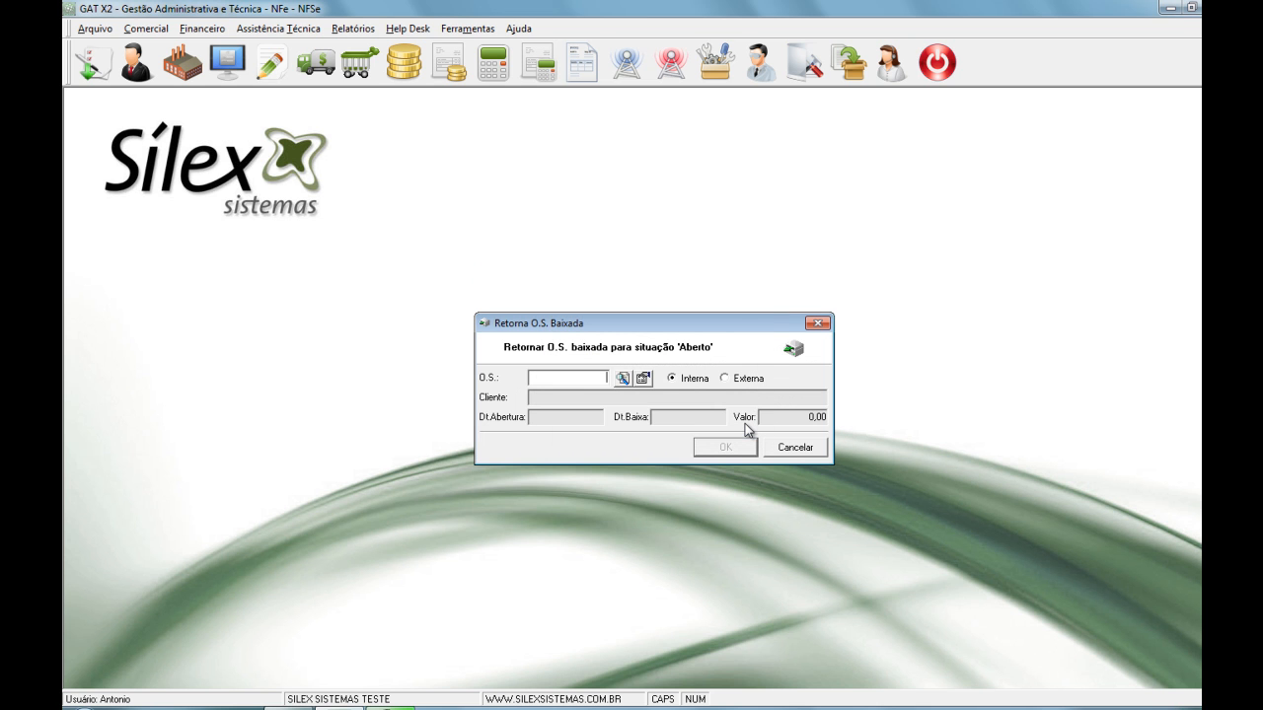
{"action": "left_click", "coordinate": [815, 453]}
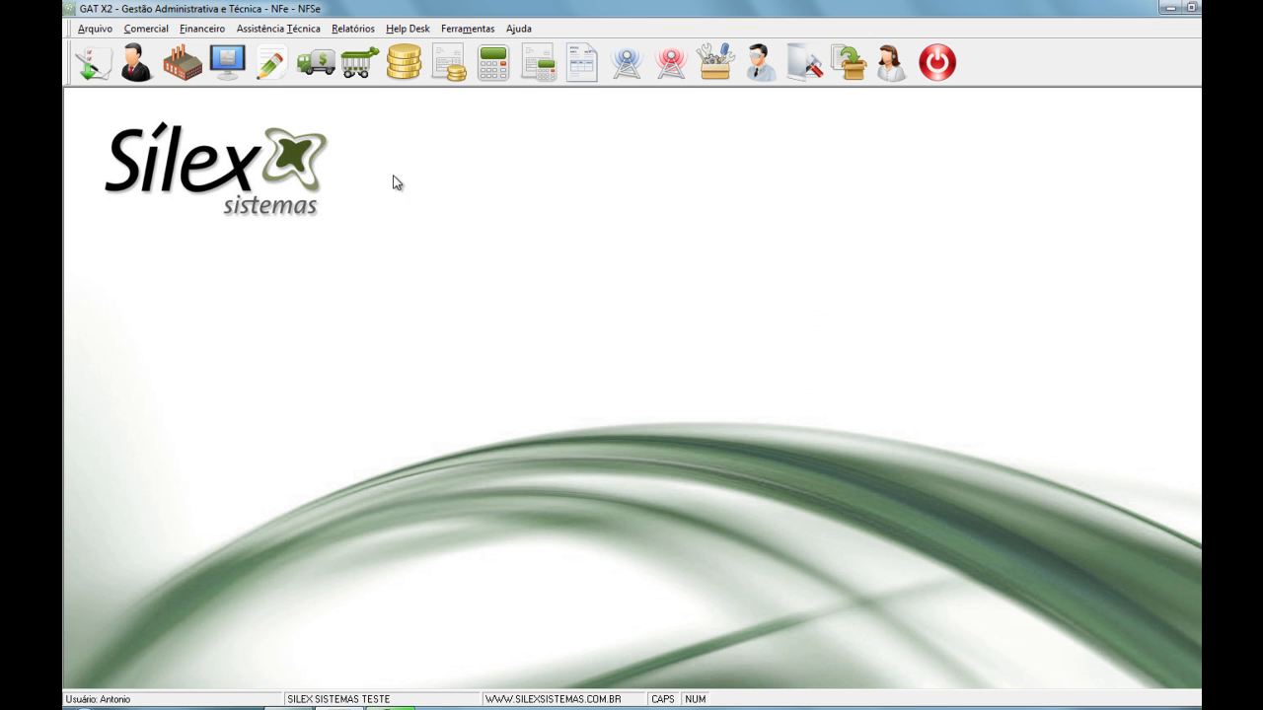
Examine the Individual option of Exclui O.S. Baixada and close the form without deleting any order
{"action": "left_click", "coordinate": [287, 29]}
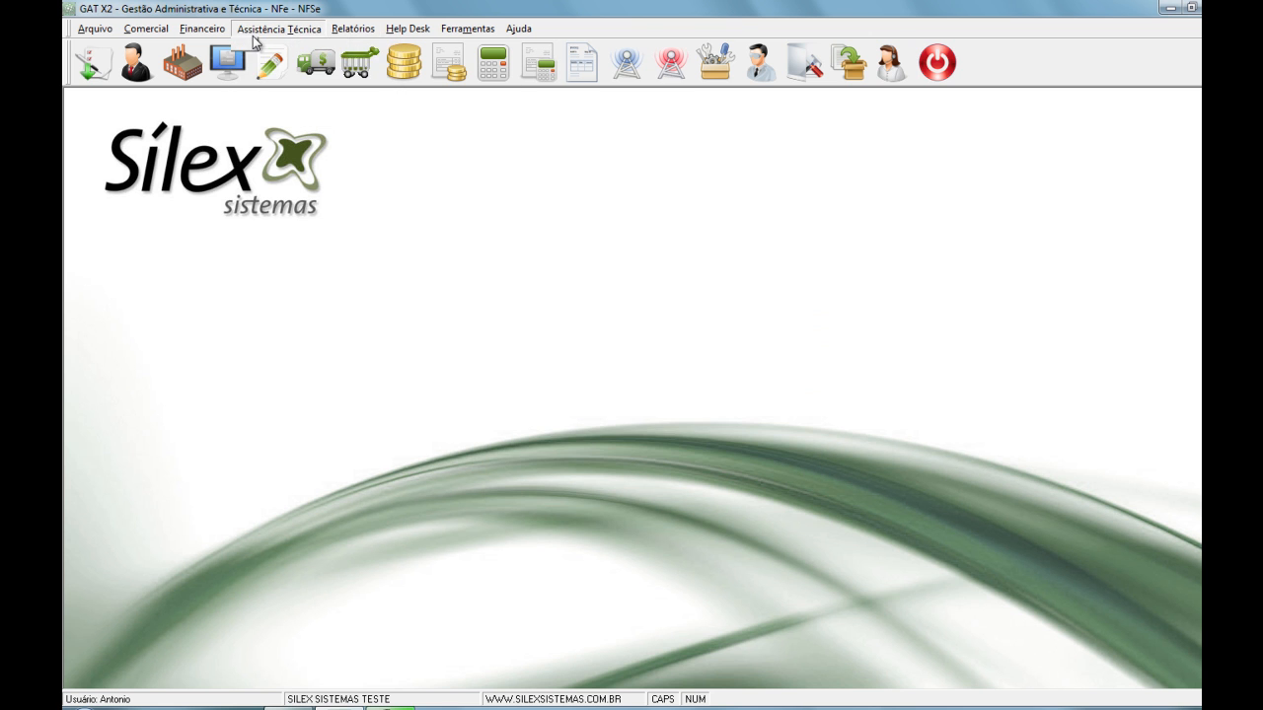
{"action": "mouse_move", "coordinate": [344, 46]}
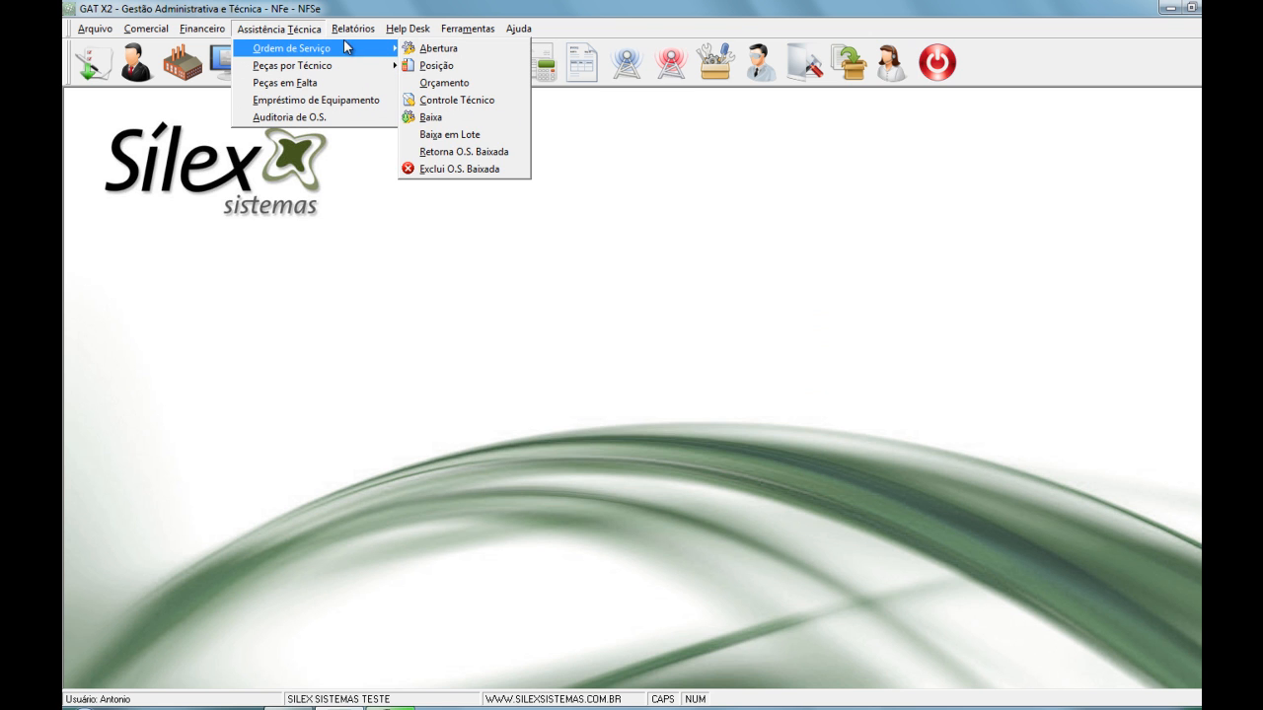
{"action": "left_click", "coordinate": [428, 171]}
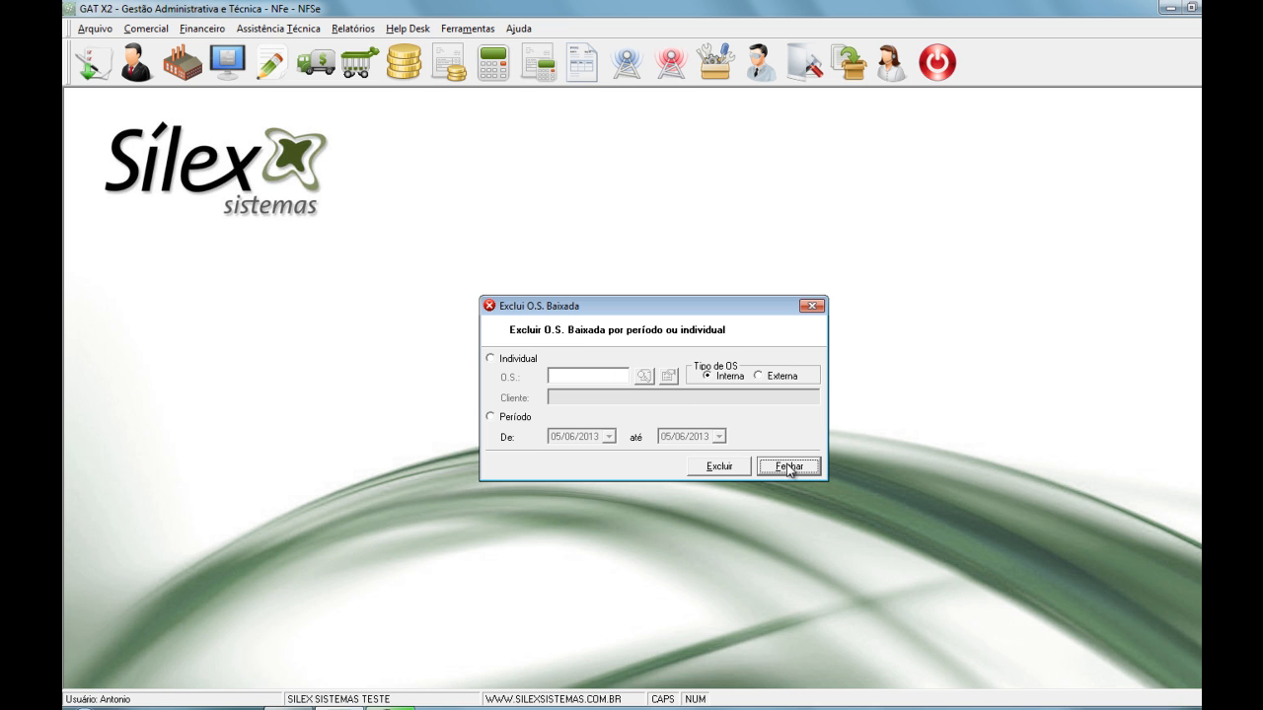
{"action": "left_click", "coordinate": [507, 362]}
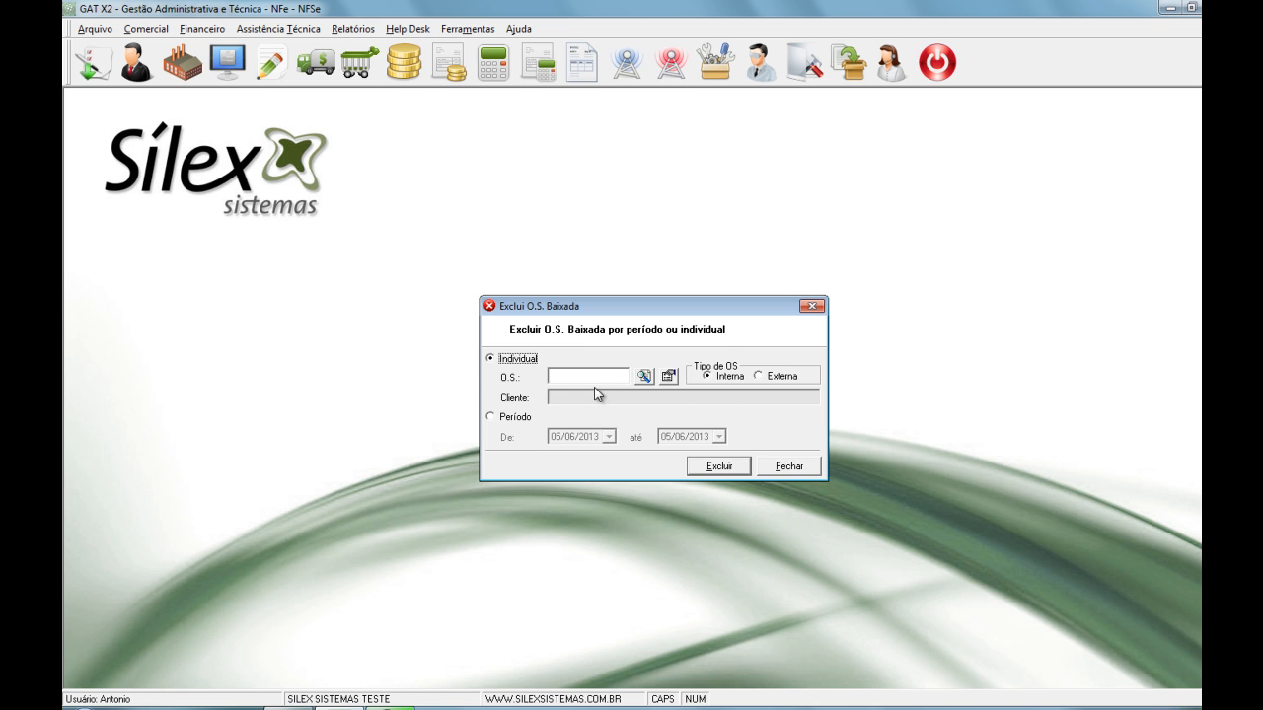
{"action": "left_click", "coordinate": [596, 376]}
{"action": "left_click", "coordinate": [781, 467]}
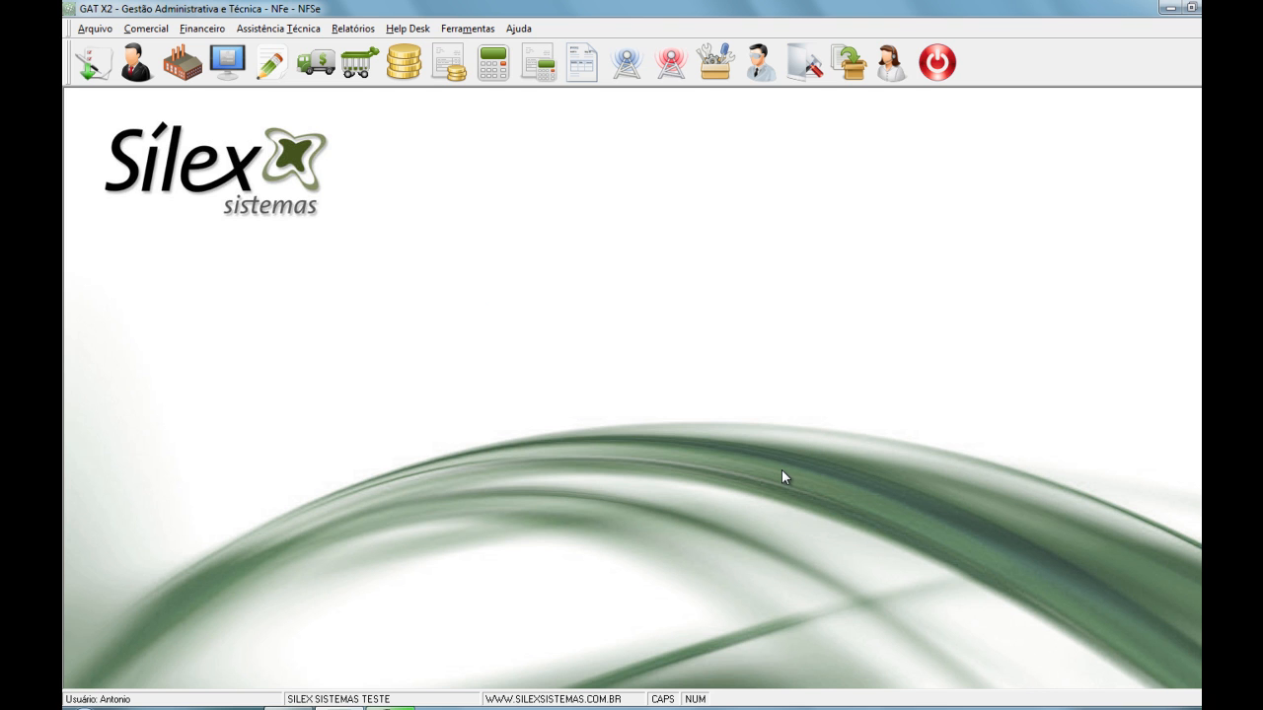
Start a new part loan under Peças por Técnico and try to load the product with code 1
{"action": "left_click", "coordinate": [309, 30]}
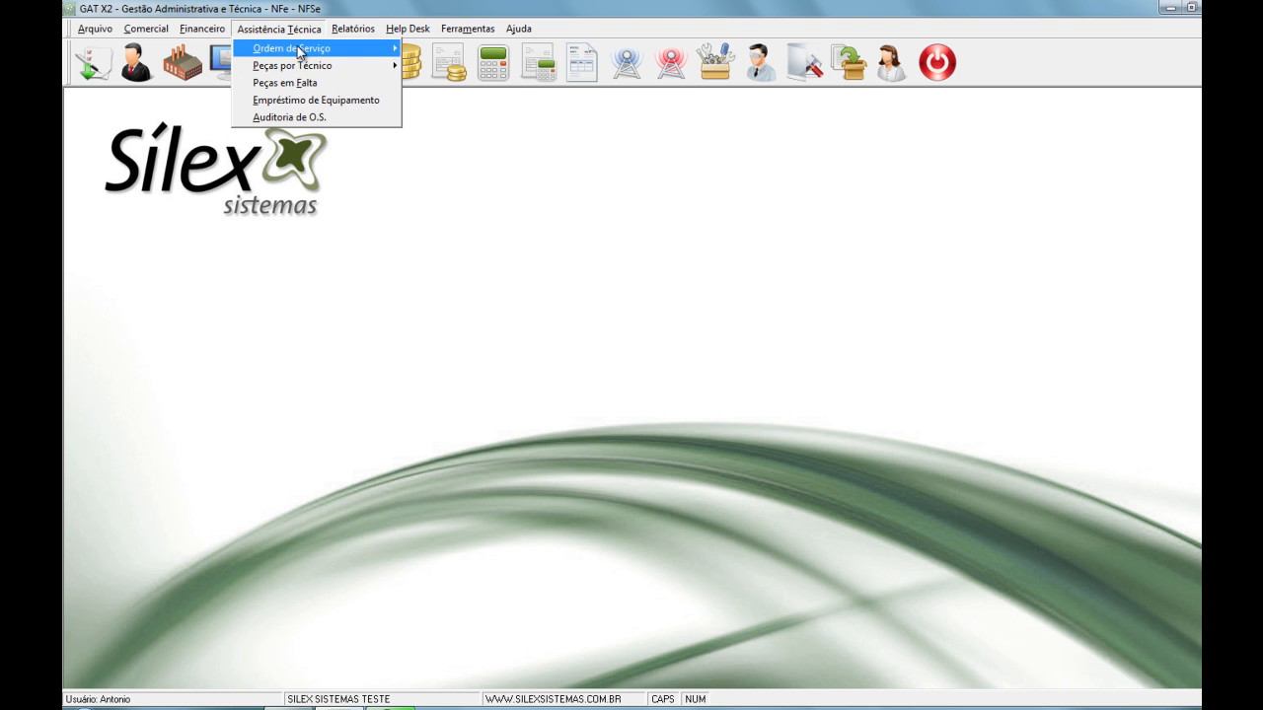
{"action": "mouse_move", "coordinate": [314, 66]}
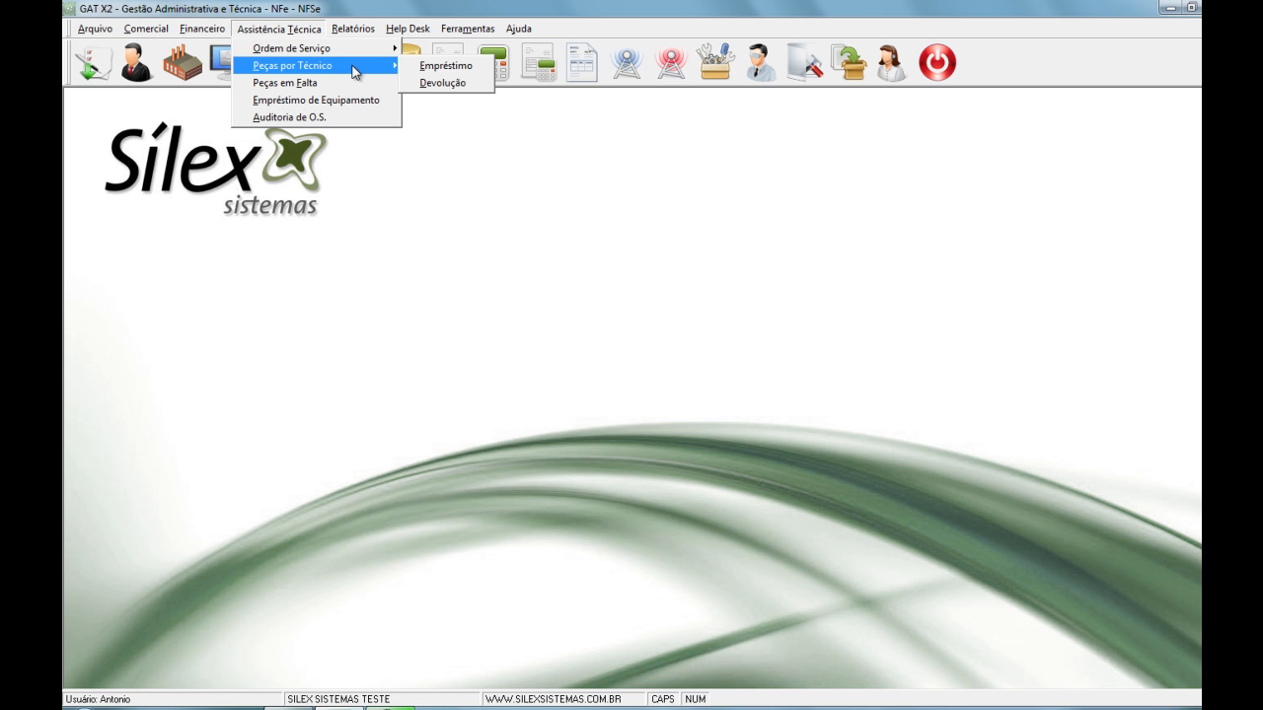
{"action": "left_click", "coordinate": [458, 71]}
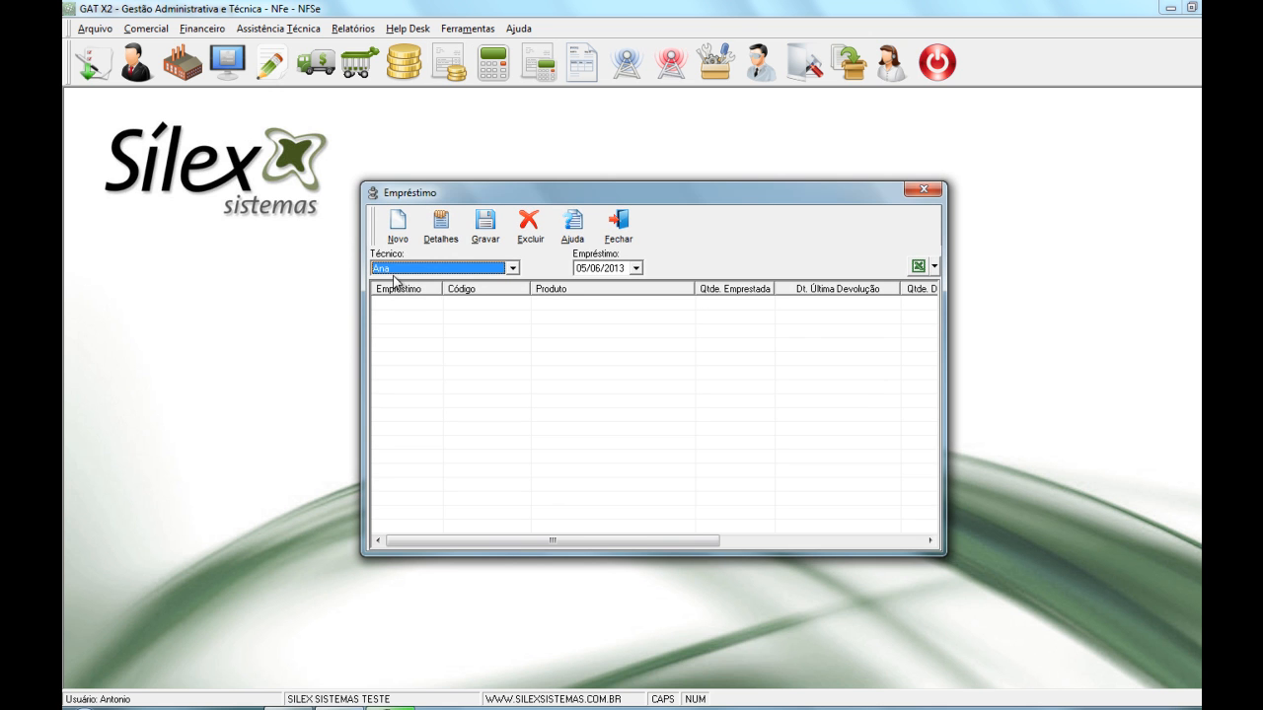
{"action": "left_click", "coordinate": [397, 225]}
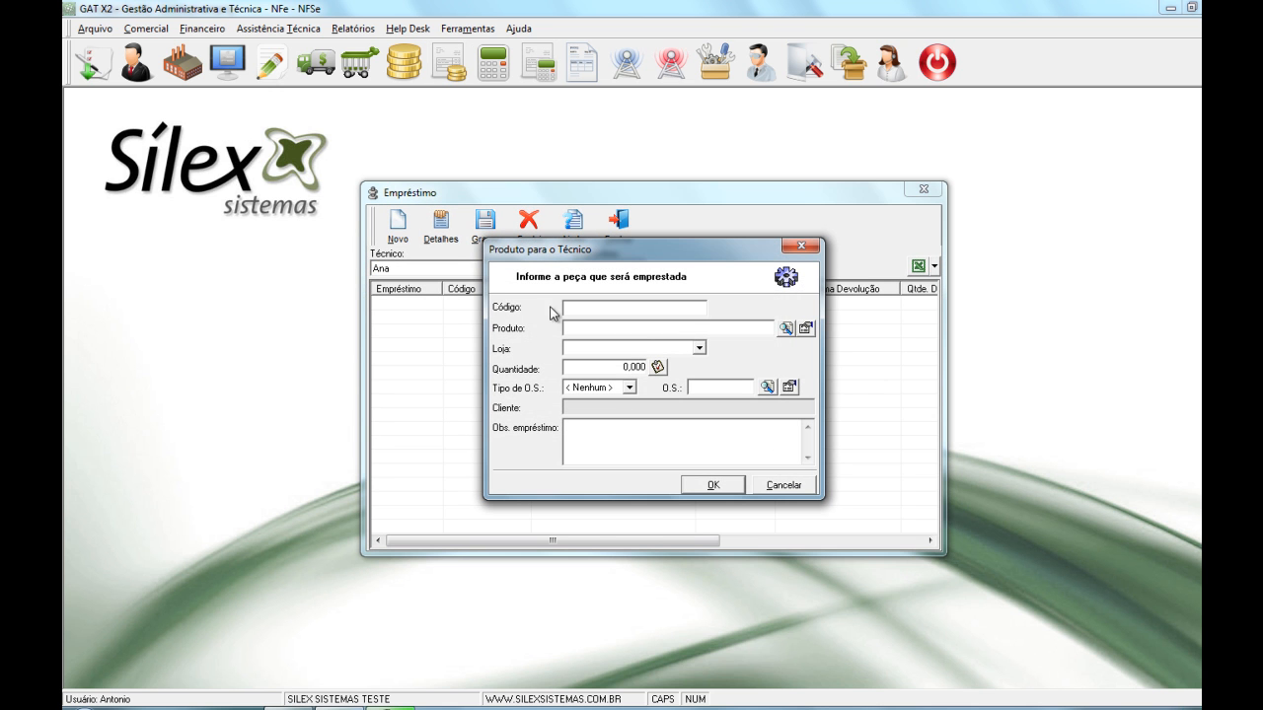
{"action": "type", "text": "1"}
{"action": "key", "text": "Return"}
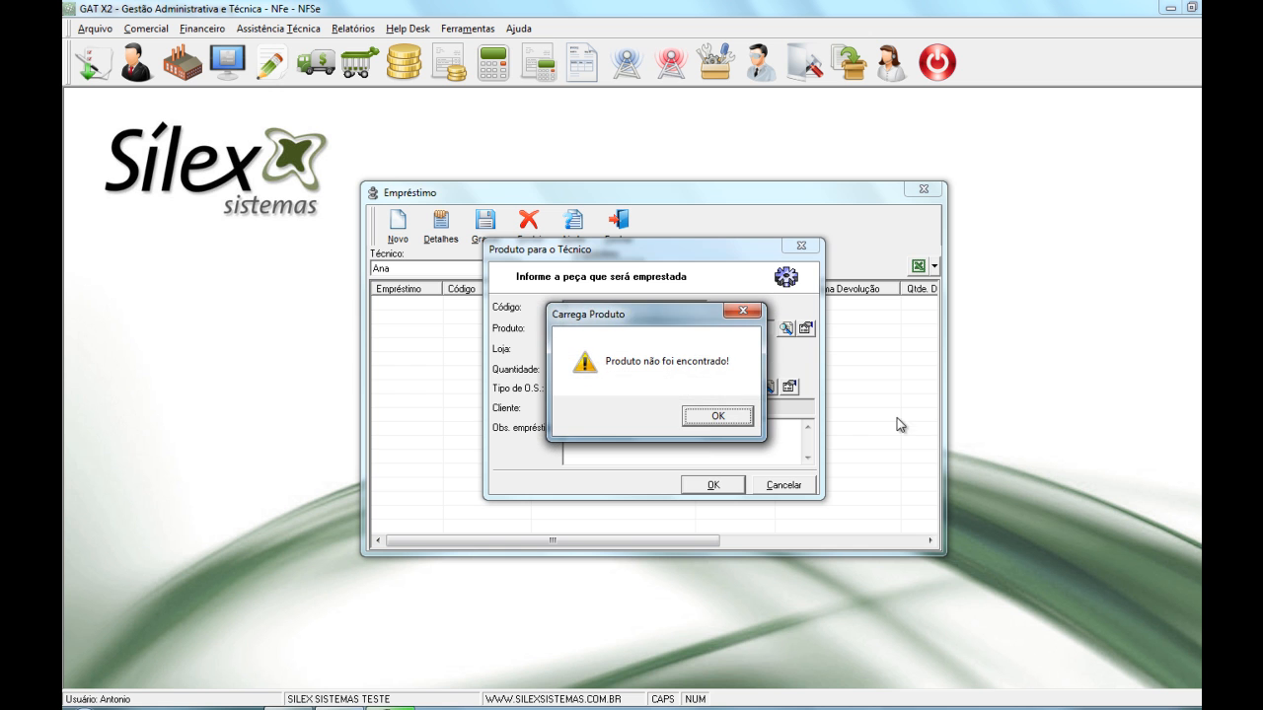
{"action": "left_click", "coordinate": [717, 418]}
Search for products by name without a filter and choose Adaptador de Força as the part to lend
{"action": "left_click", "coordinate": [786, 327]}
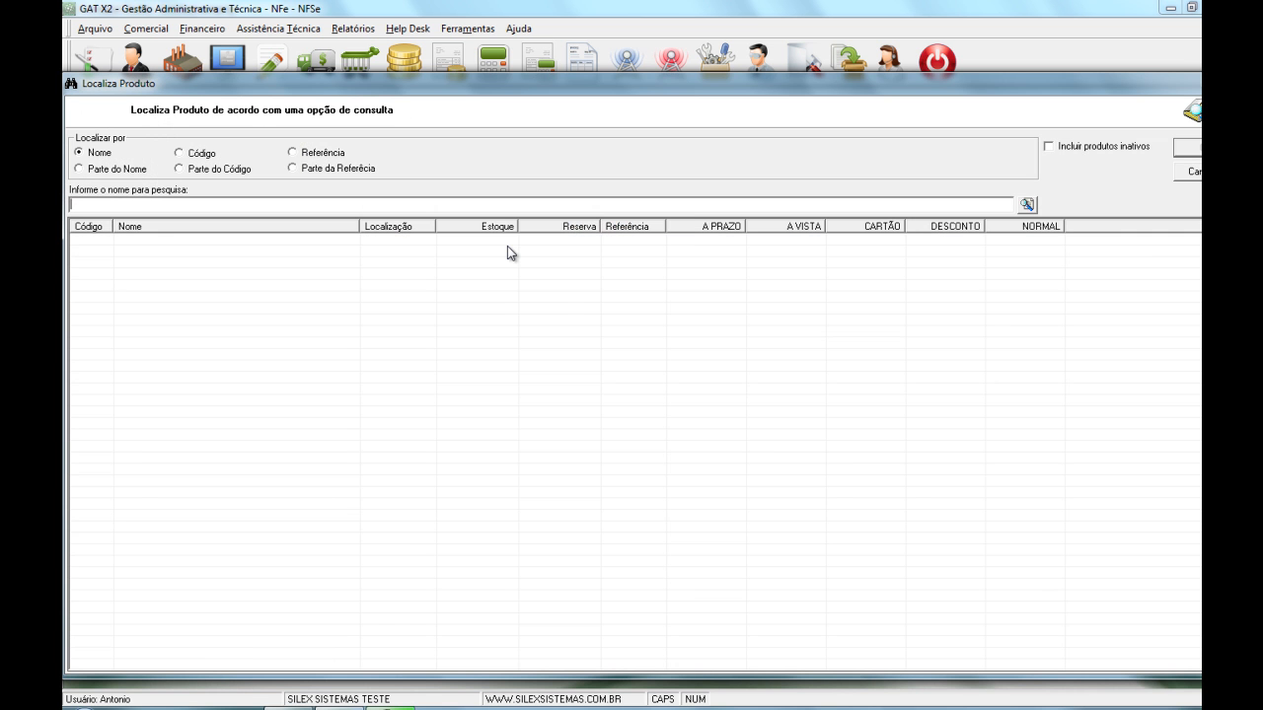
{"action": "key", "text": "Return"}
{"action": "double_click", "coordinate": [507, 245]}
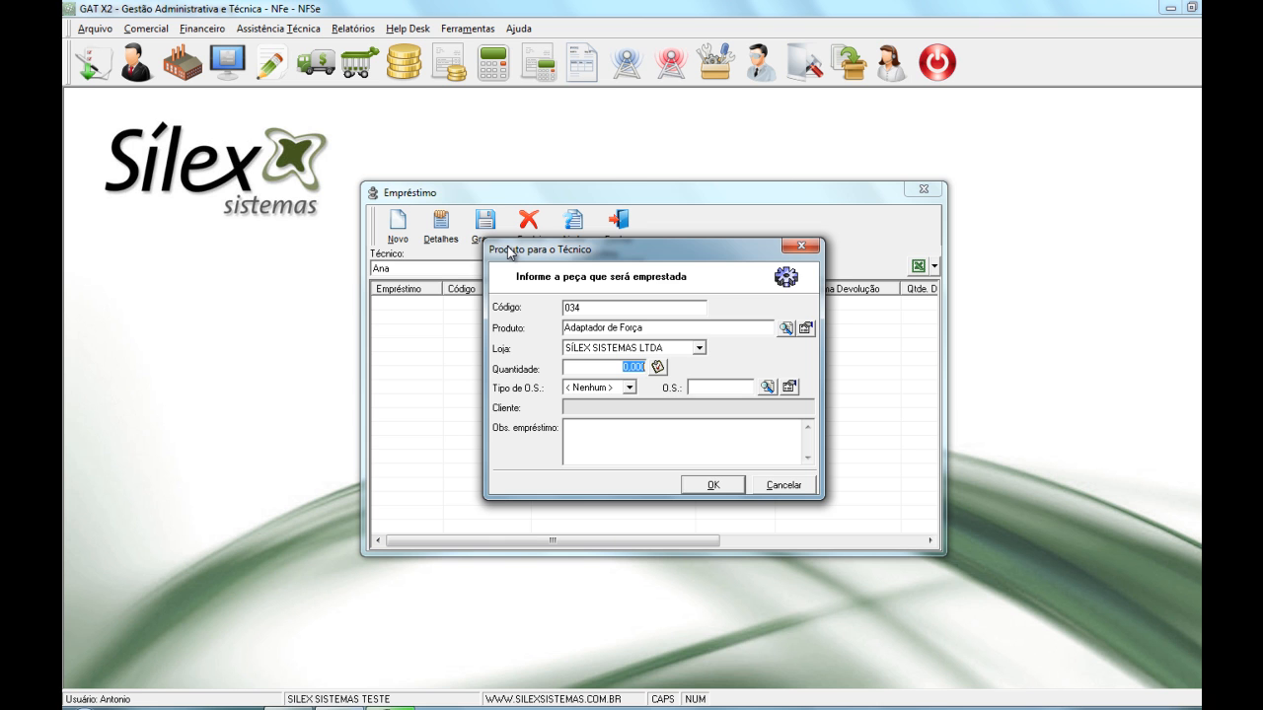
Register the loan of 2 units of Adaptador de Força with the loan note TESTES, and close the loan form
{"action": "type", "text": "2"}
{"action": "key", "text": "Tab"}
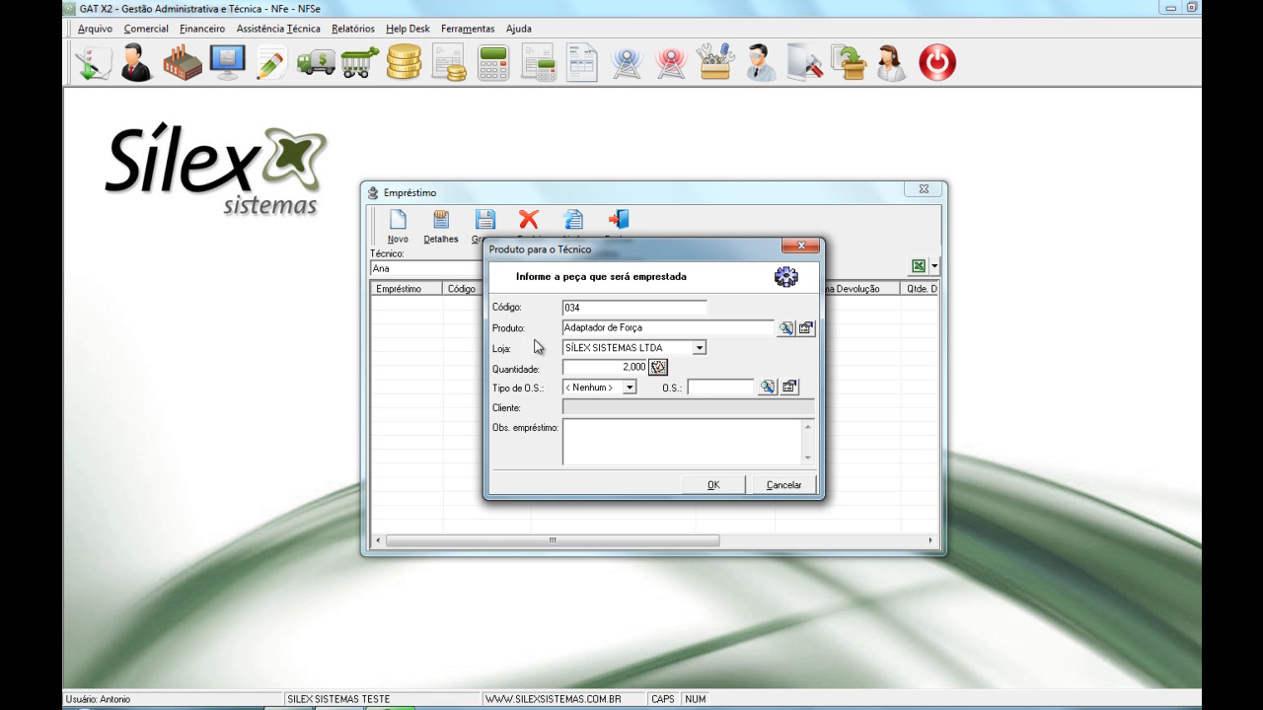
{"action": "left_click", "coordinate": [722, 384]}
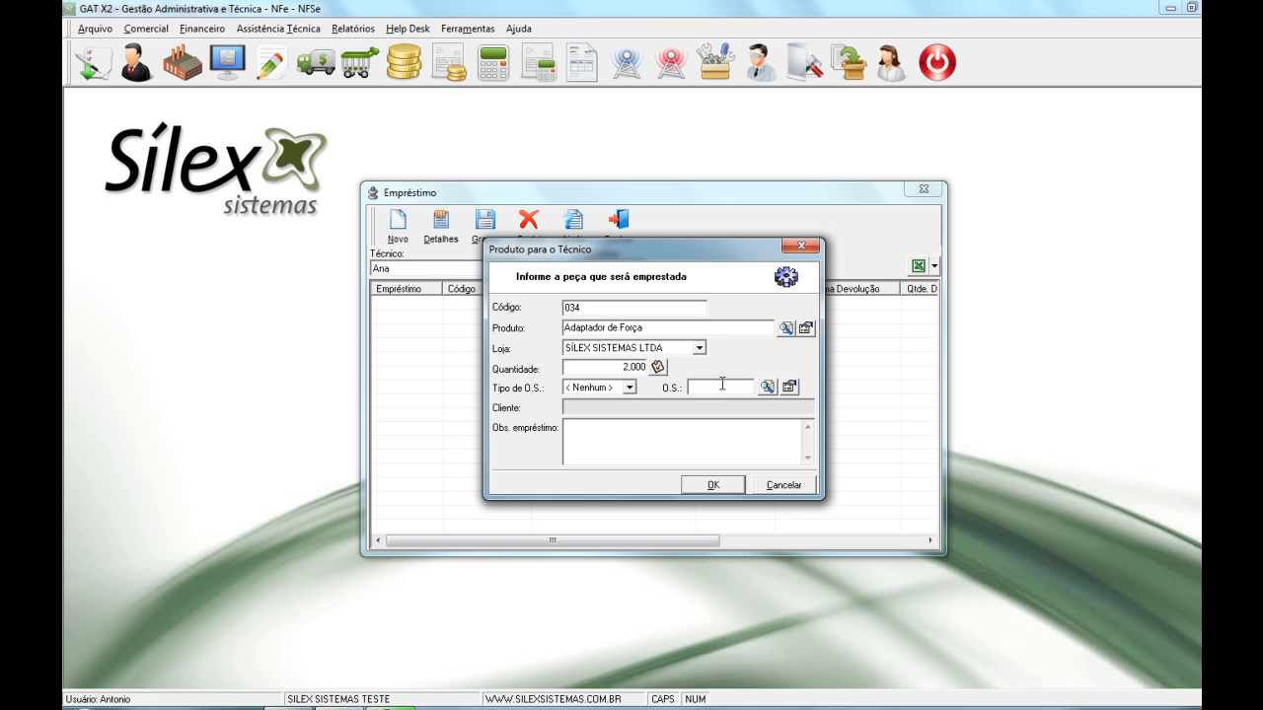
{"action": "left_click", "coordinate": [641, 442]}
{"action": "type", "text": "TESTES"}
{"action": "left_click", "coordinate": [715, 487]}
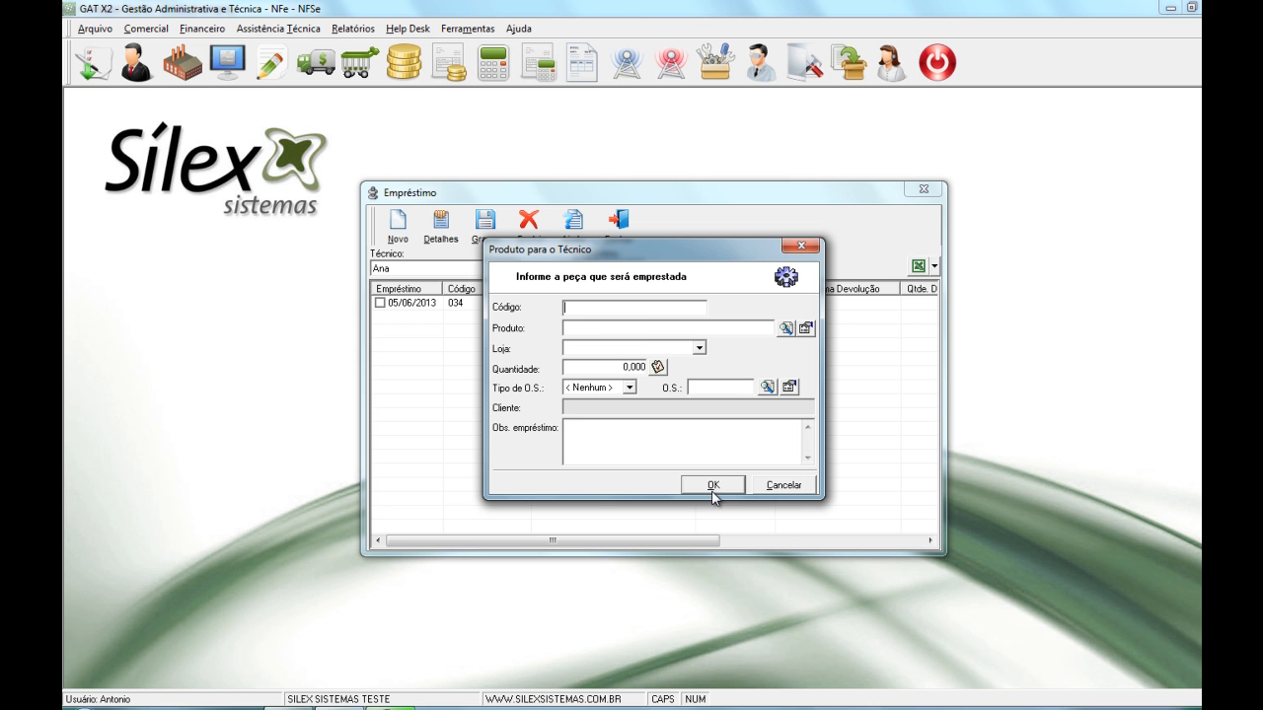
{"action": "left_click", "coordinate": [770, 483]}
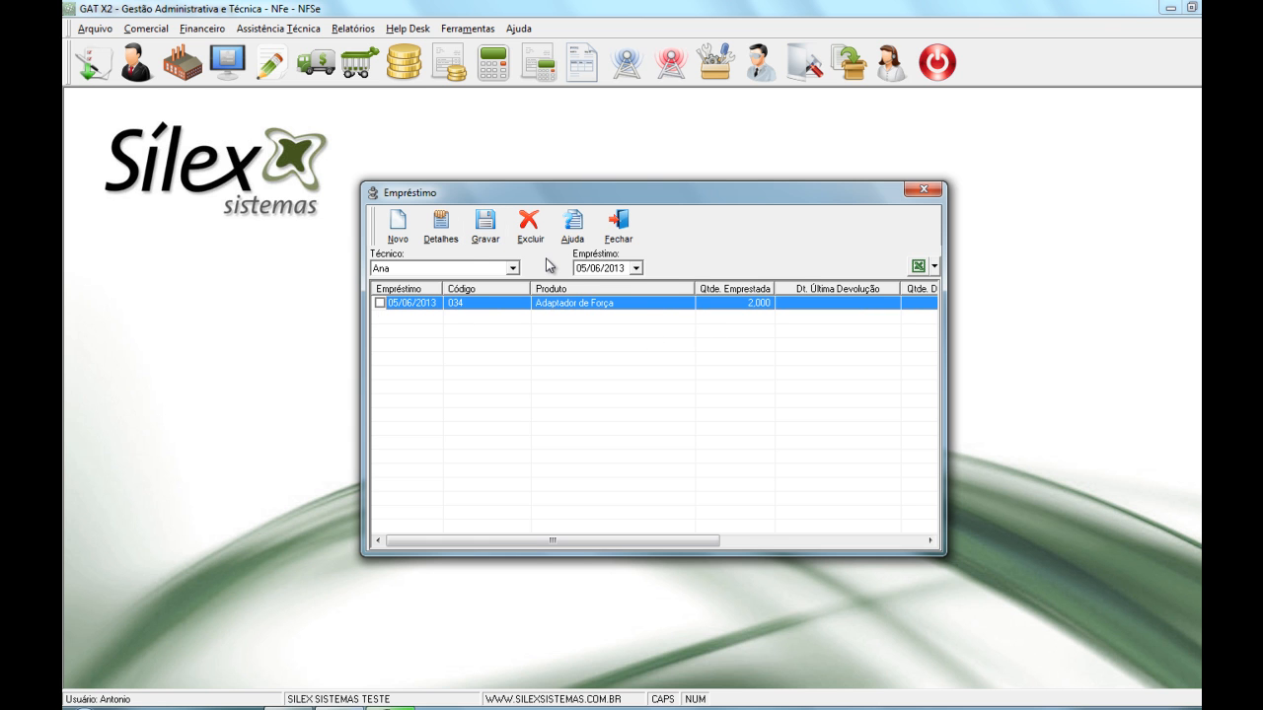
{"action": "left_click", "coordinate": [621, 241]}
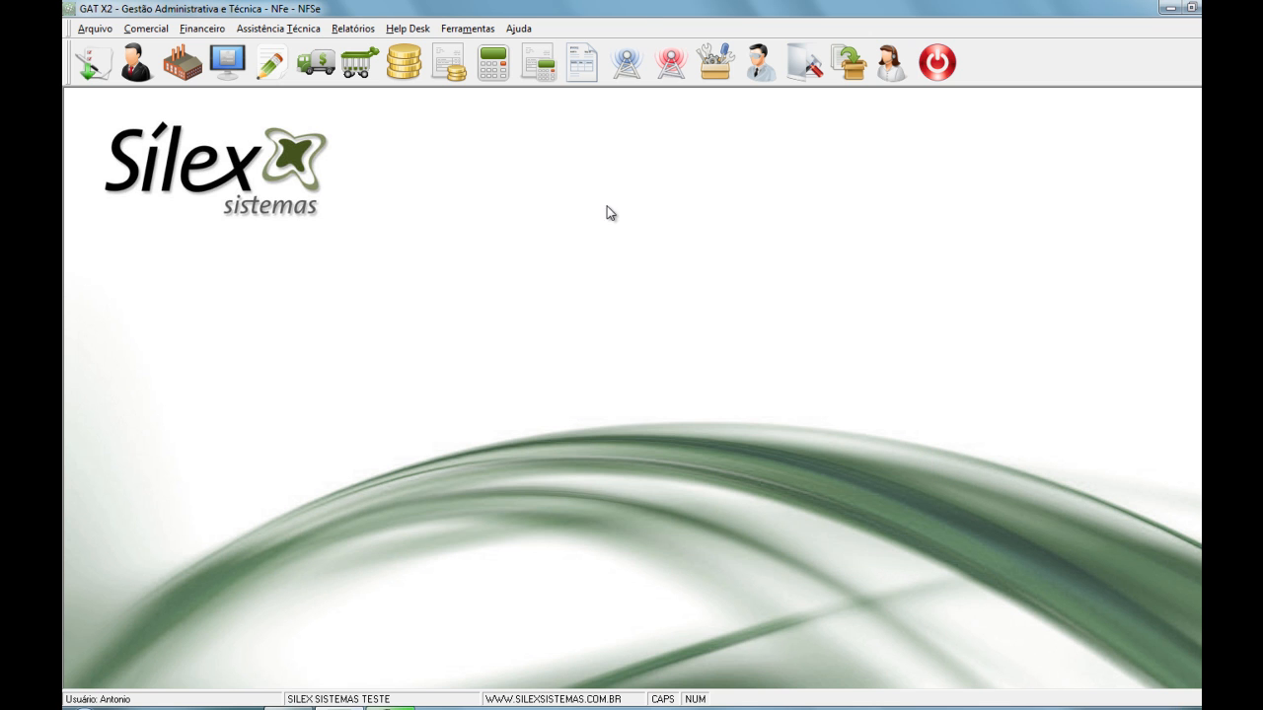
Open Devolução under Peças por Técnico, filter by the borrowing technician, and select the Adaptador de Força loan
{"action": "left_click", "coordinate": [270, 33]}
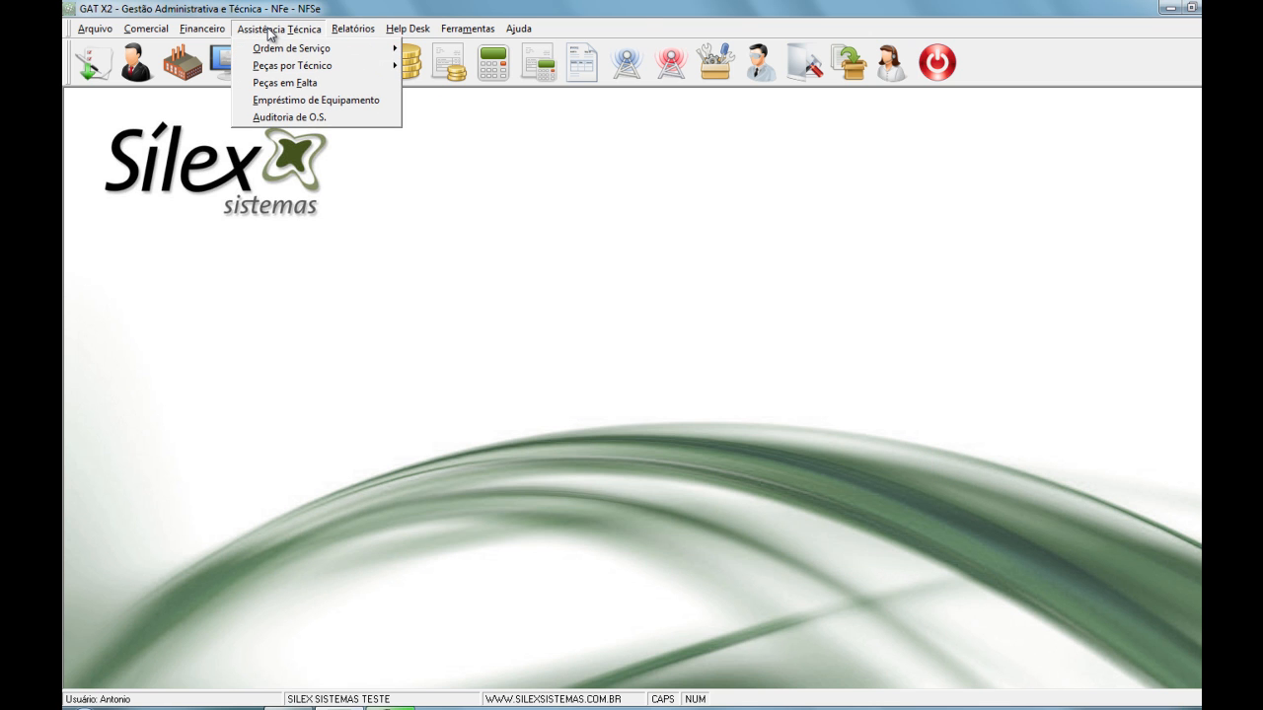
{"action": "mouse_move", "coordinate": [348, 74]}
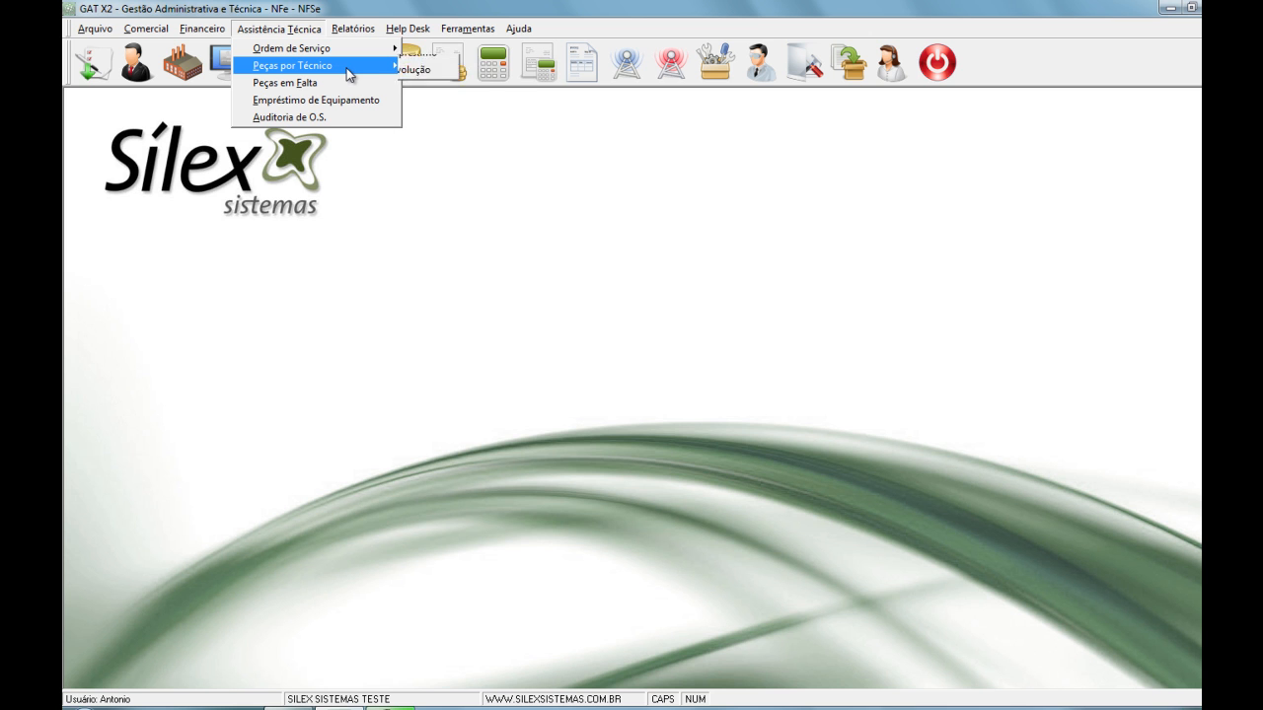
{"action": "left_click", "coordinate": [443, 83]}
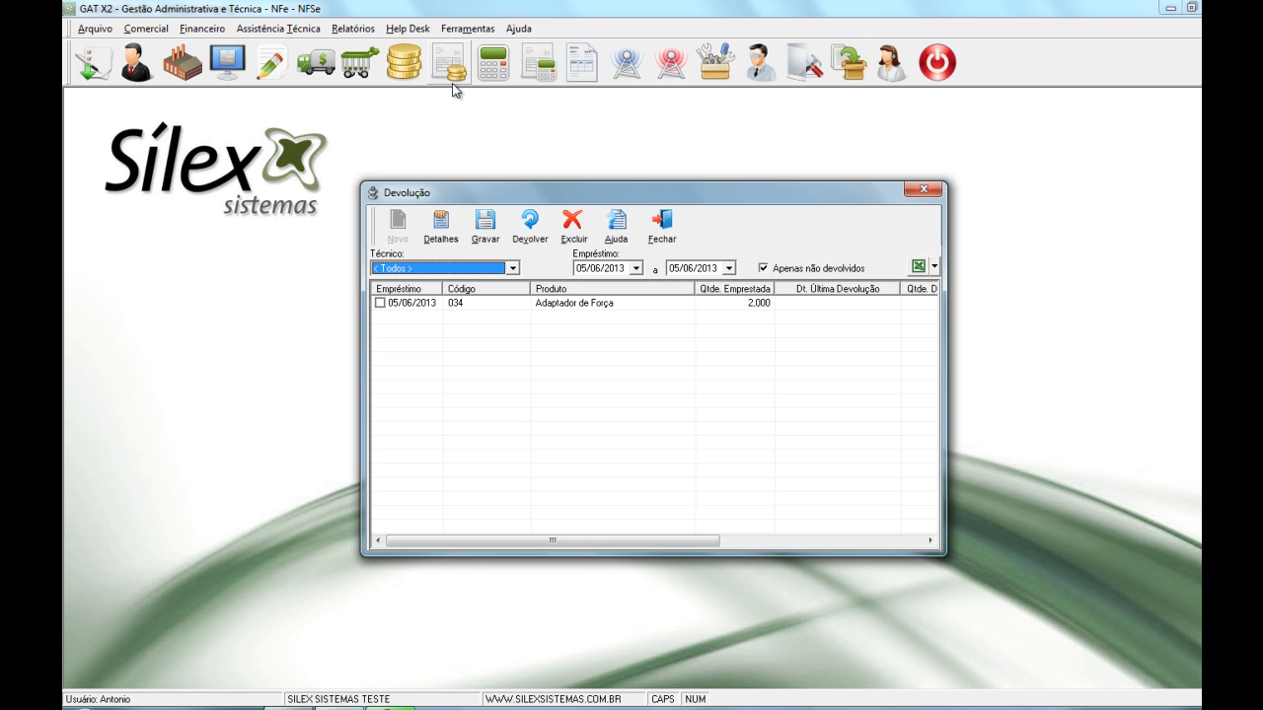
{"action": "left_click", "coordinate": [508, 270]}
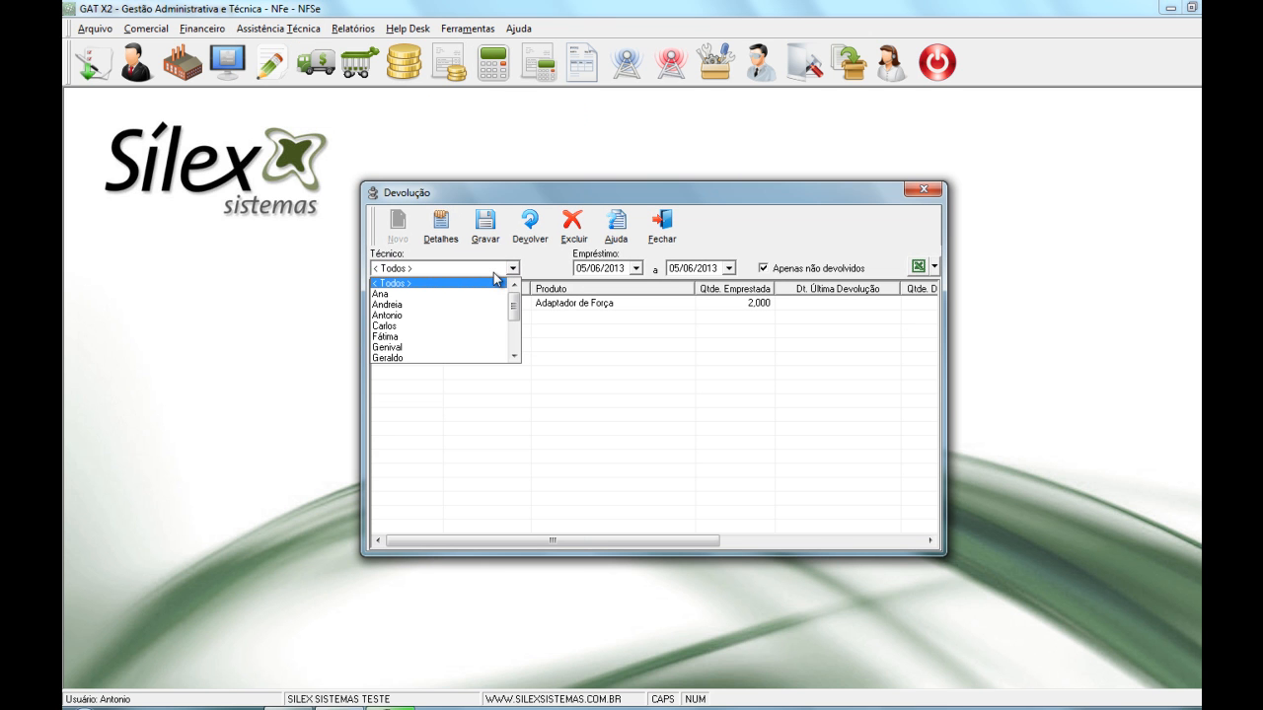
{"action": "left_click", "coordinate": [424, 294]}
{"action": "left_click", "coordinate": [423, 305]}
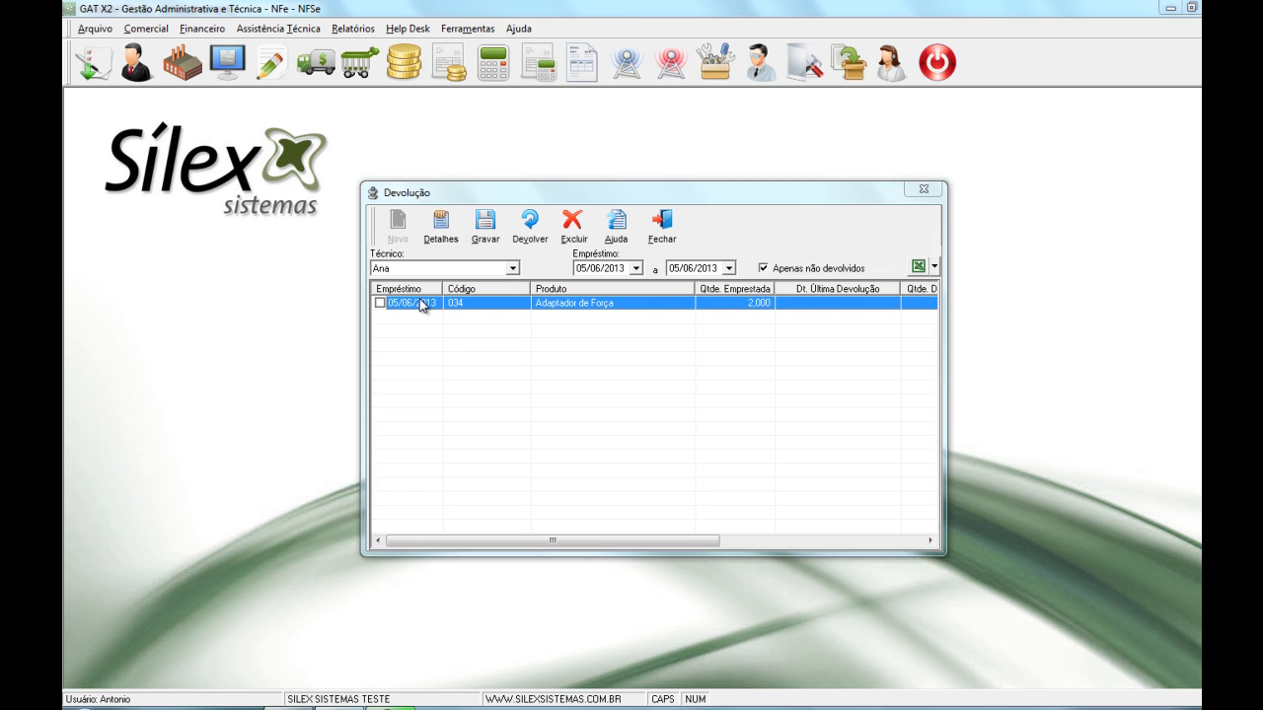
Register the return of 2 units of the selected part with the return note TESTES OK
{"action": "left_click", "coordinate": [530, 223]}
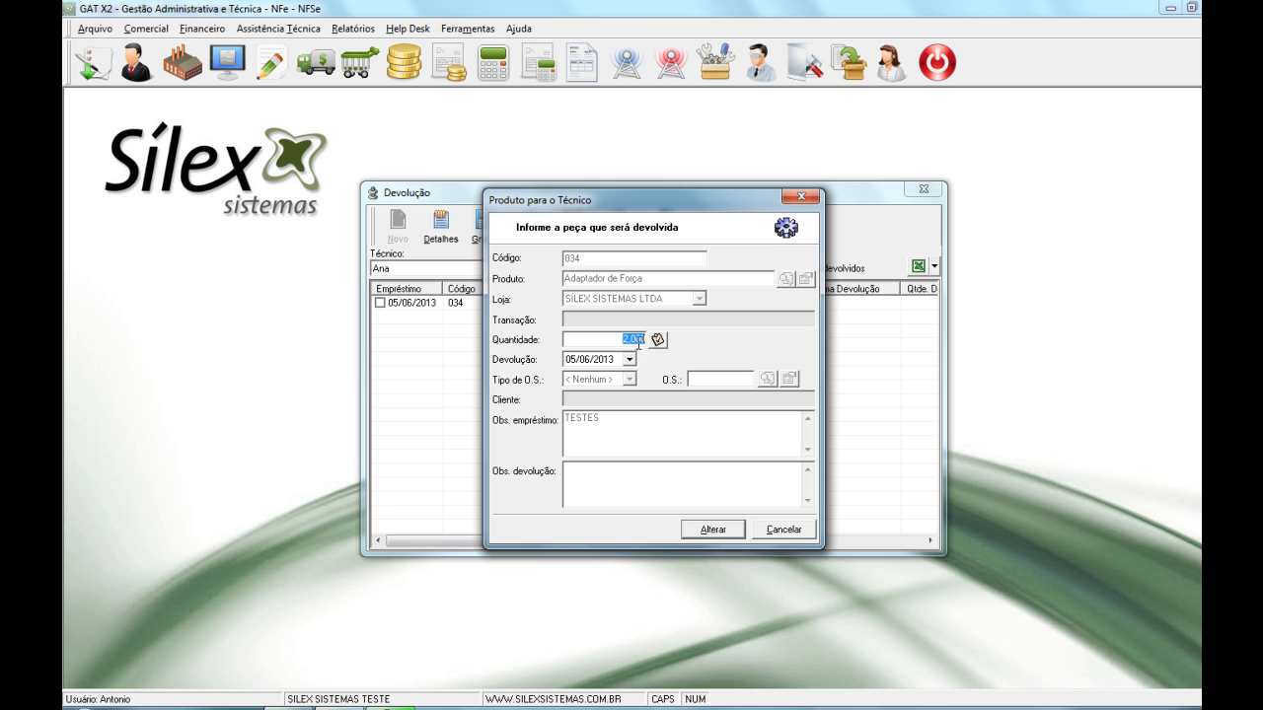
{"action": "type", "text": "1"}
{"action": "type", "text": "2"}
{"action": "left_click", "coordinate": [595, 471]}
{"action": "type", "text": "TESTES OK"}
{"action": "left_click", "coordinate": [712, 530]}
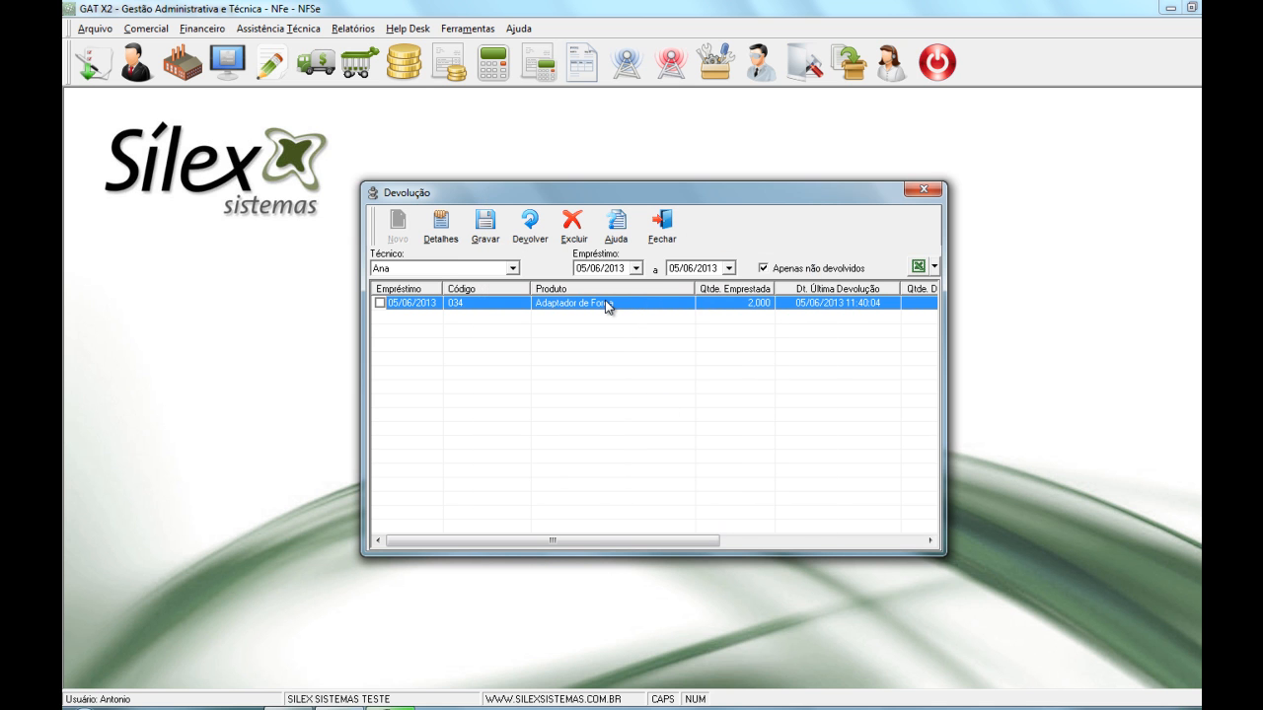
Save the part return, authorising it with the user's password, and close the Devolução form
{"action": "left_click", "coordinate": [487, 237]}
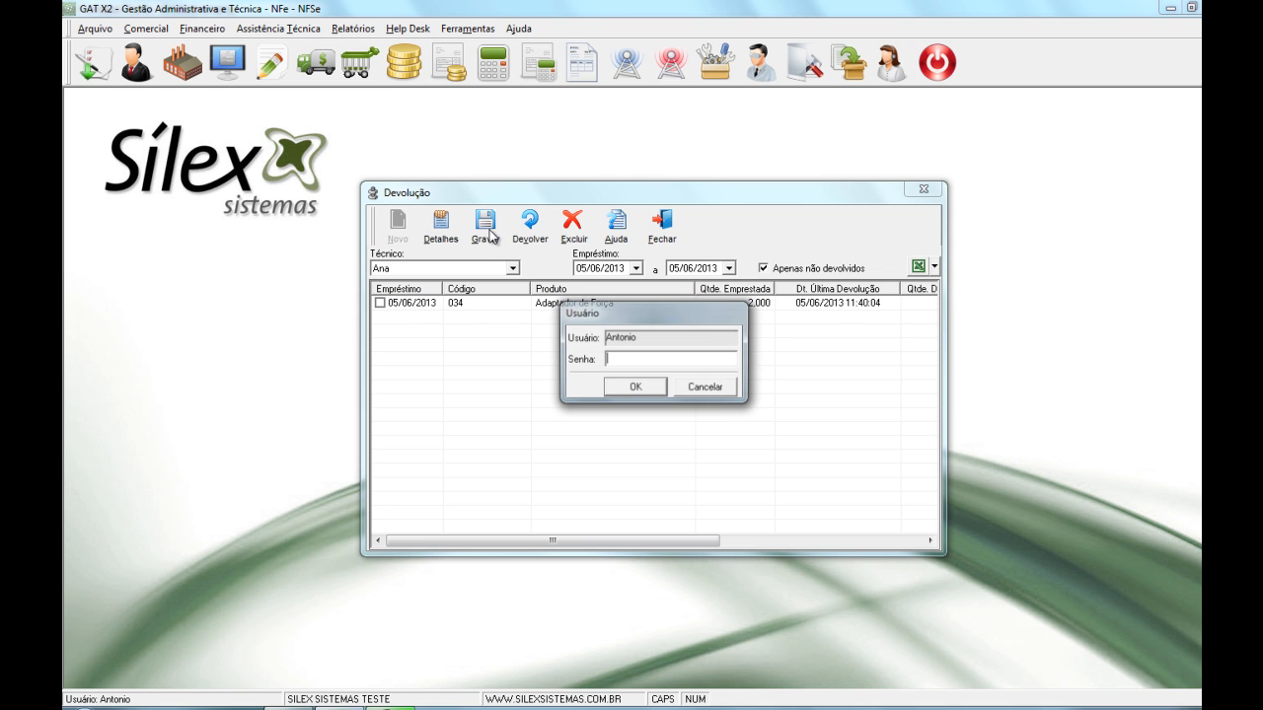
{"action": "left_click", "coordinate": [608, 393]}
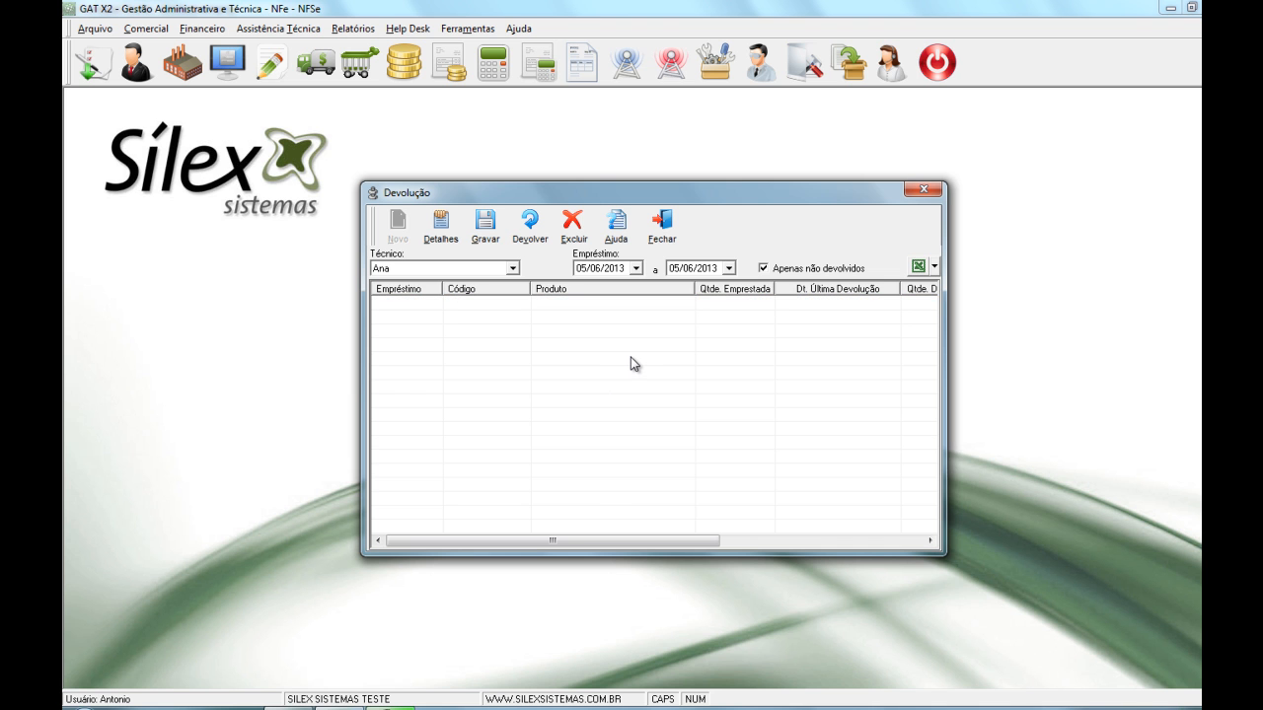
{"action": "left_click", "coordinate": [676, 231]}
Search Peças em Falta for open and settled orders opened from 01/01/2000 to 05/06/2013, and close the results
{"action": "left_click", "coordinate": [278, 29]}
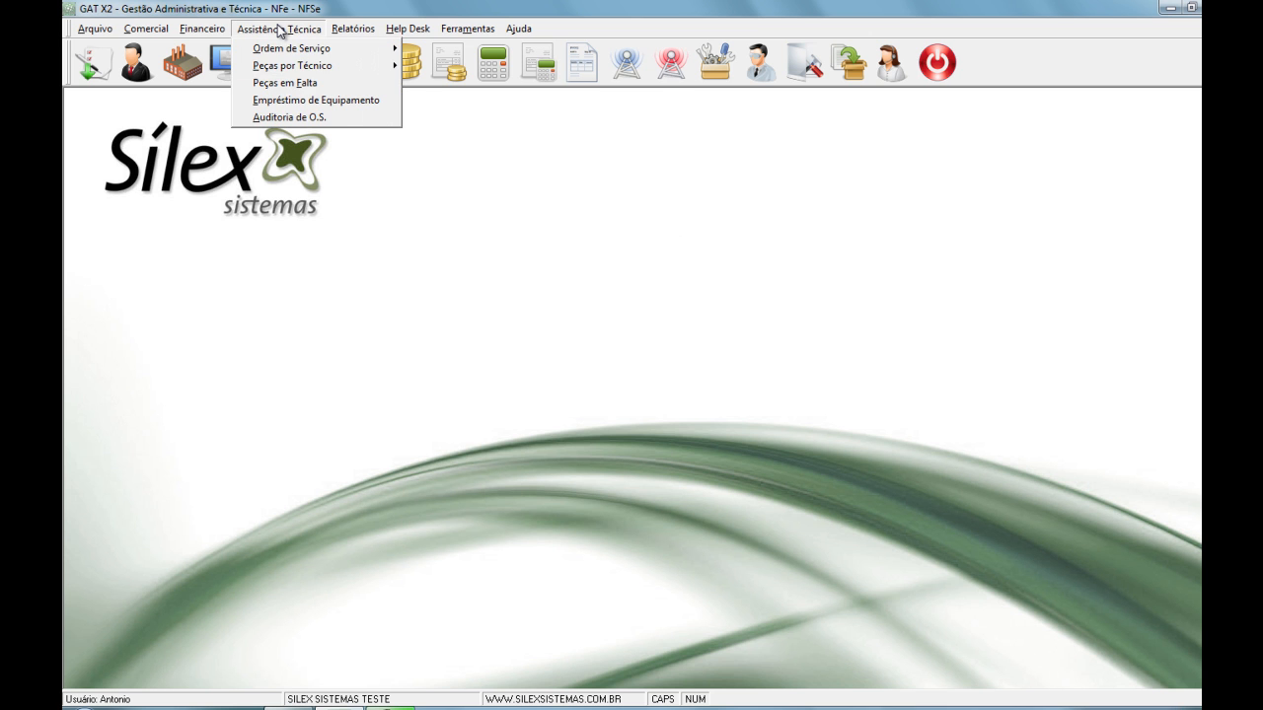
{"action": "left_click", "coordinate": [317, 86]}
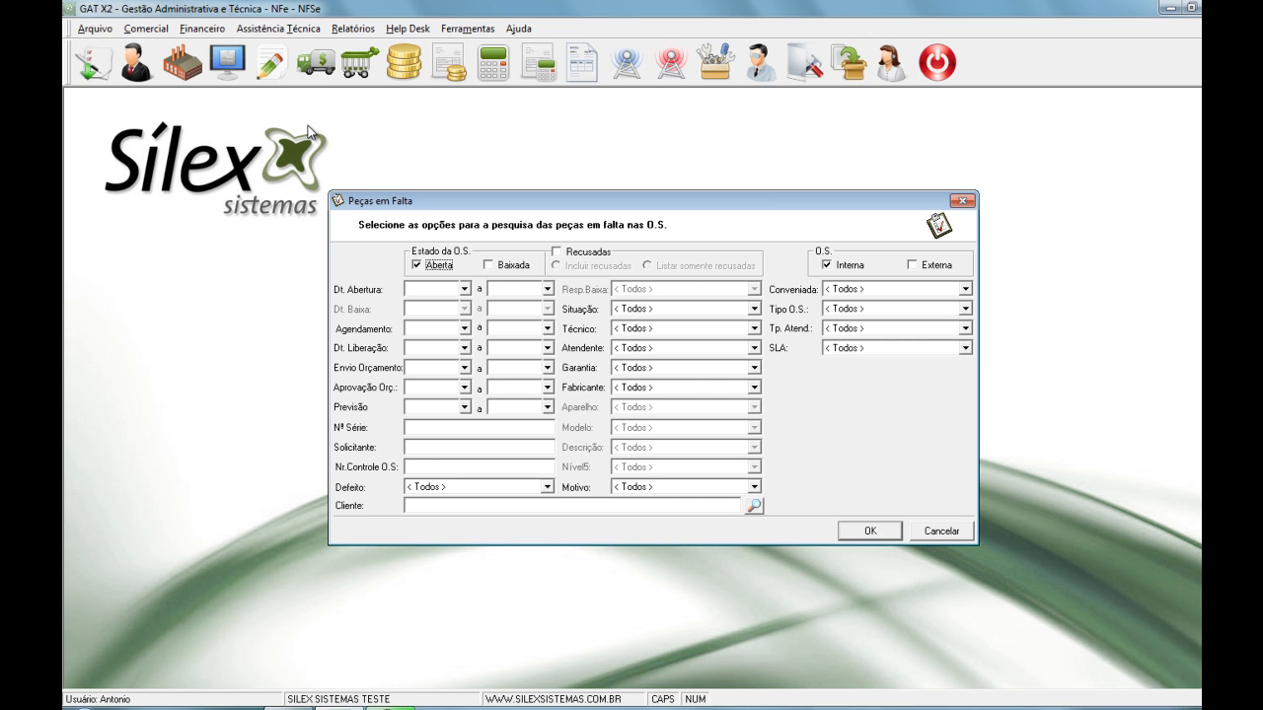
{"action": "left_click", "coordinate": [505, 266]}
{"action": "left_click", "coordinate": [431, 291]}
{"action": "type", "text": "010122000"}
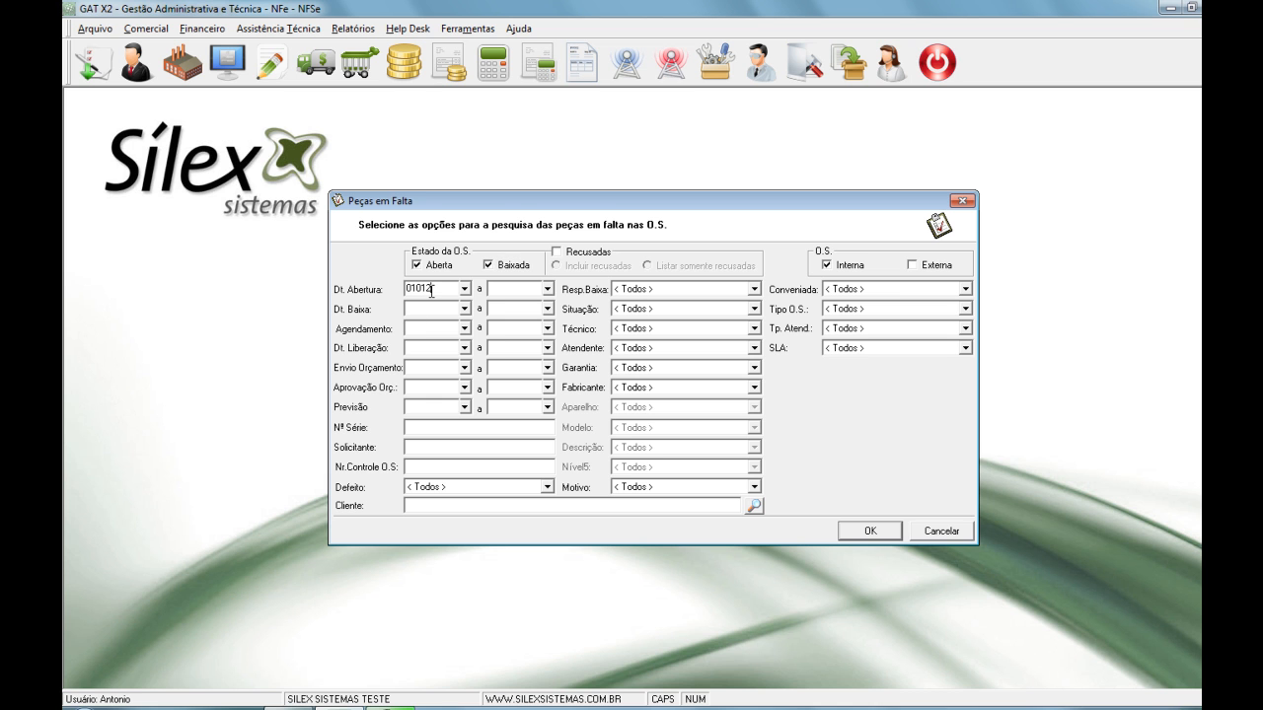
{"action": "left_click", "coordinate": [549, 292]}
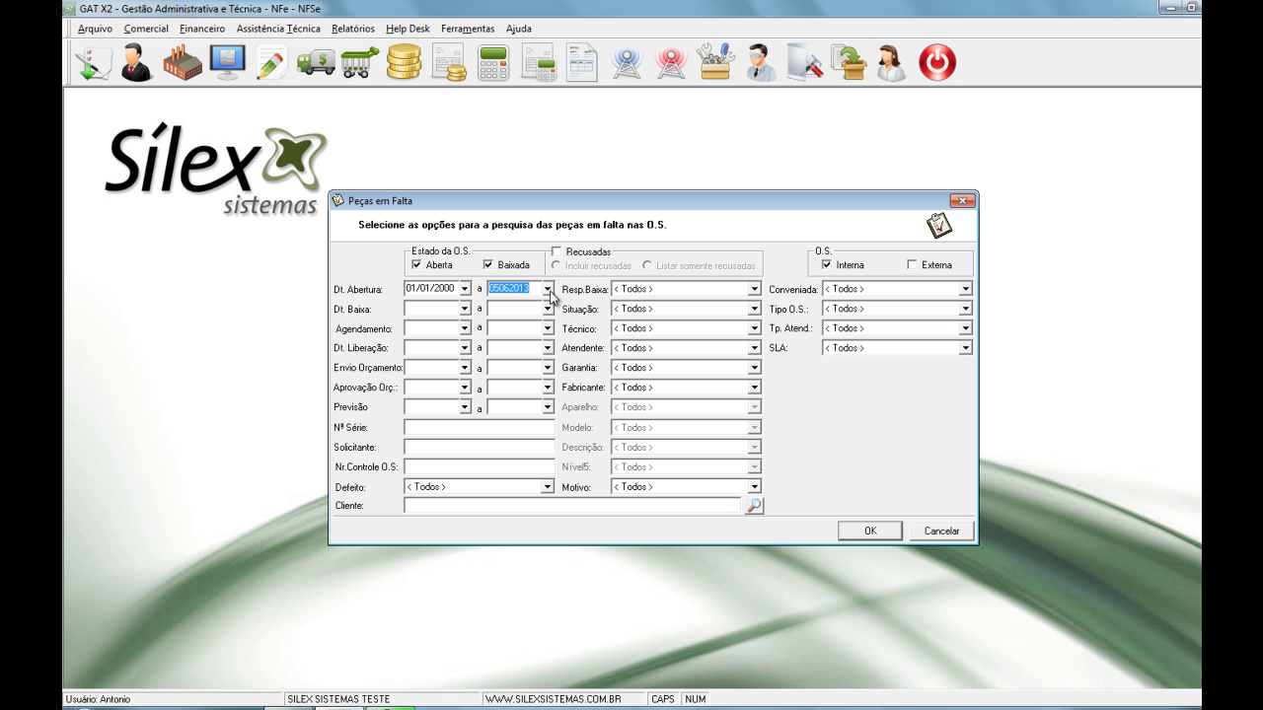
{"action": "left_click", "coordinate": [869, 531]}
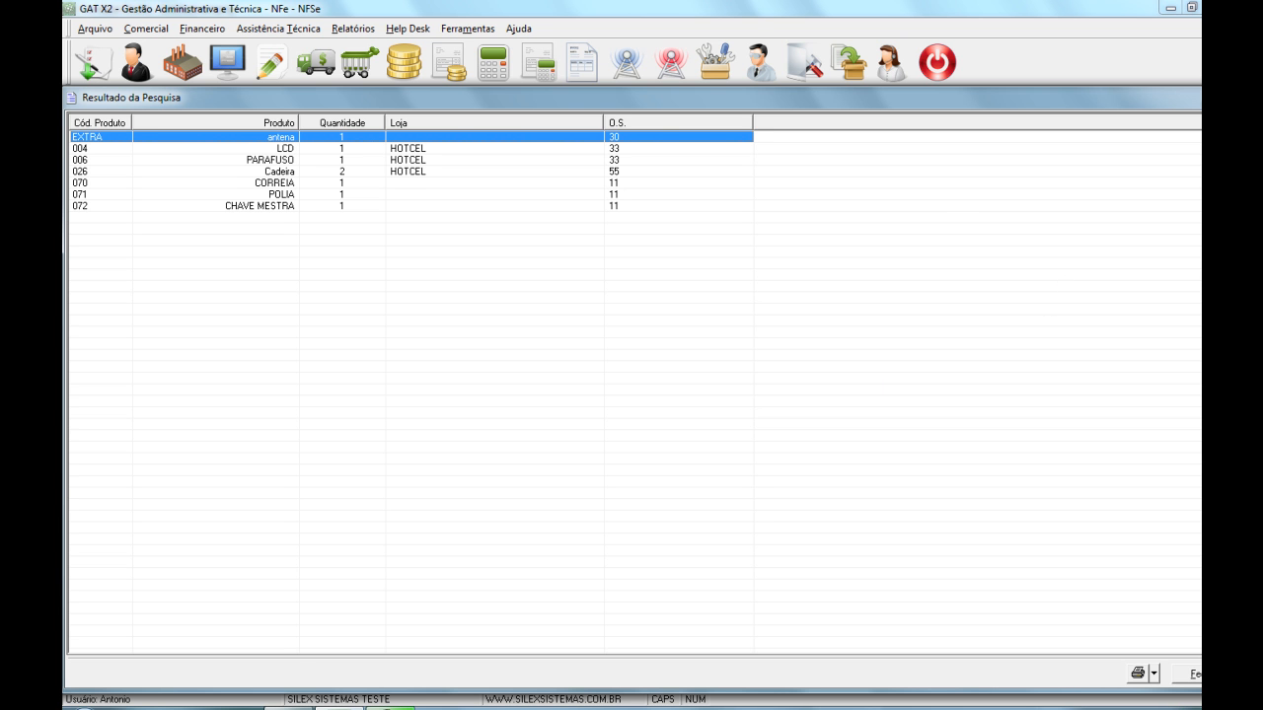
{"action": "left_click", "coordinate": [1194, 681]}
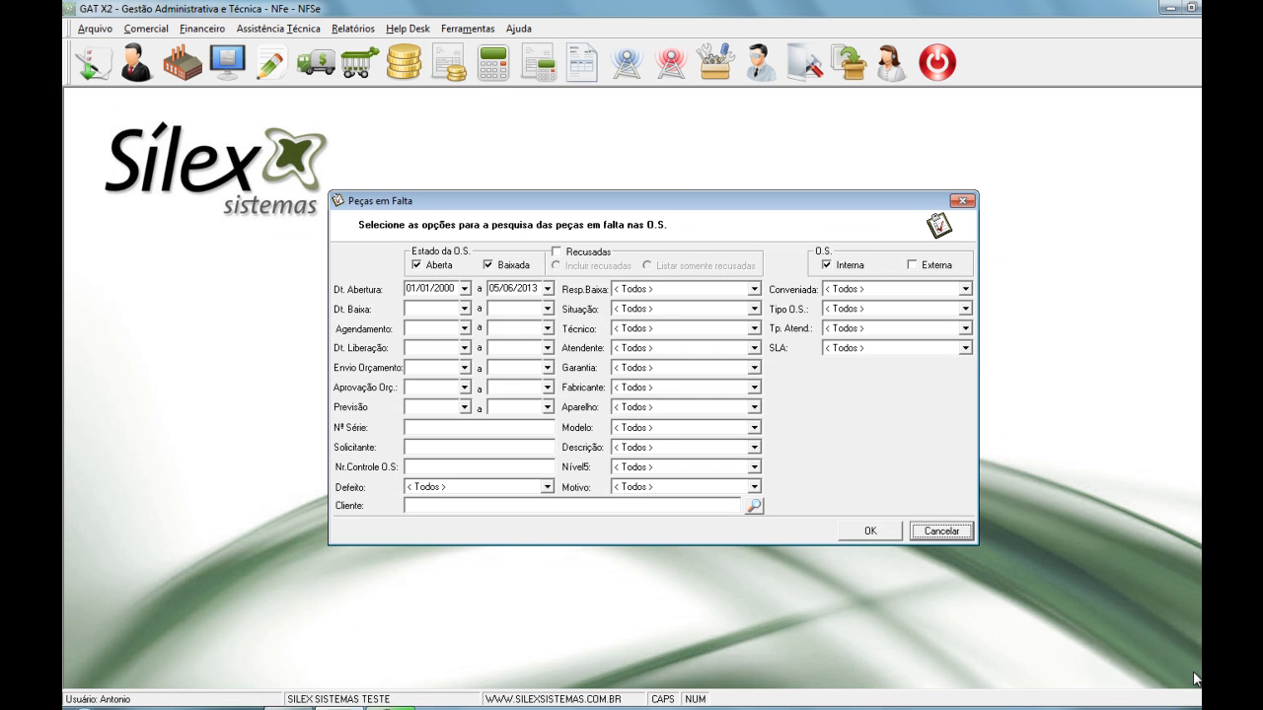
{"action": "left_click", "coordinate": [963, 200]}
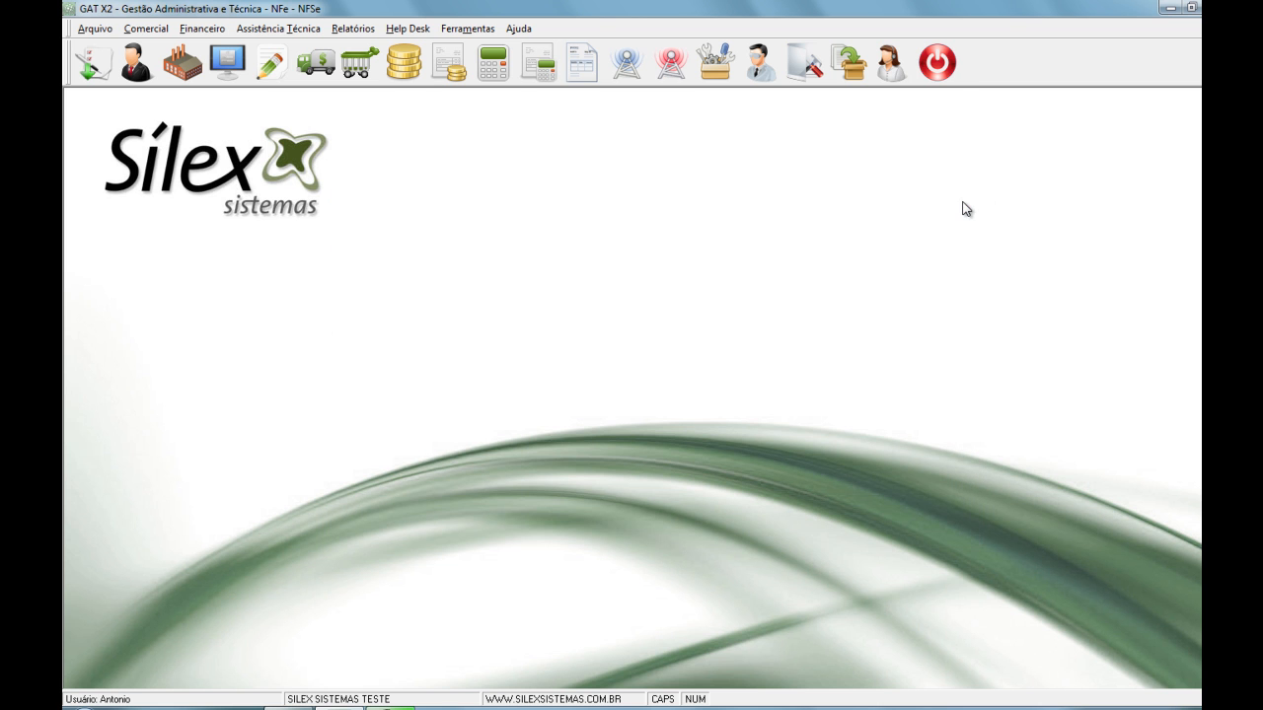
Start an equipment loan under Empréstimo de Equipamento for product code A from the store ART AR
{"action": "left_click", "coordinate": [291, 29]}
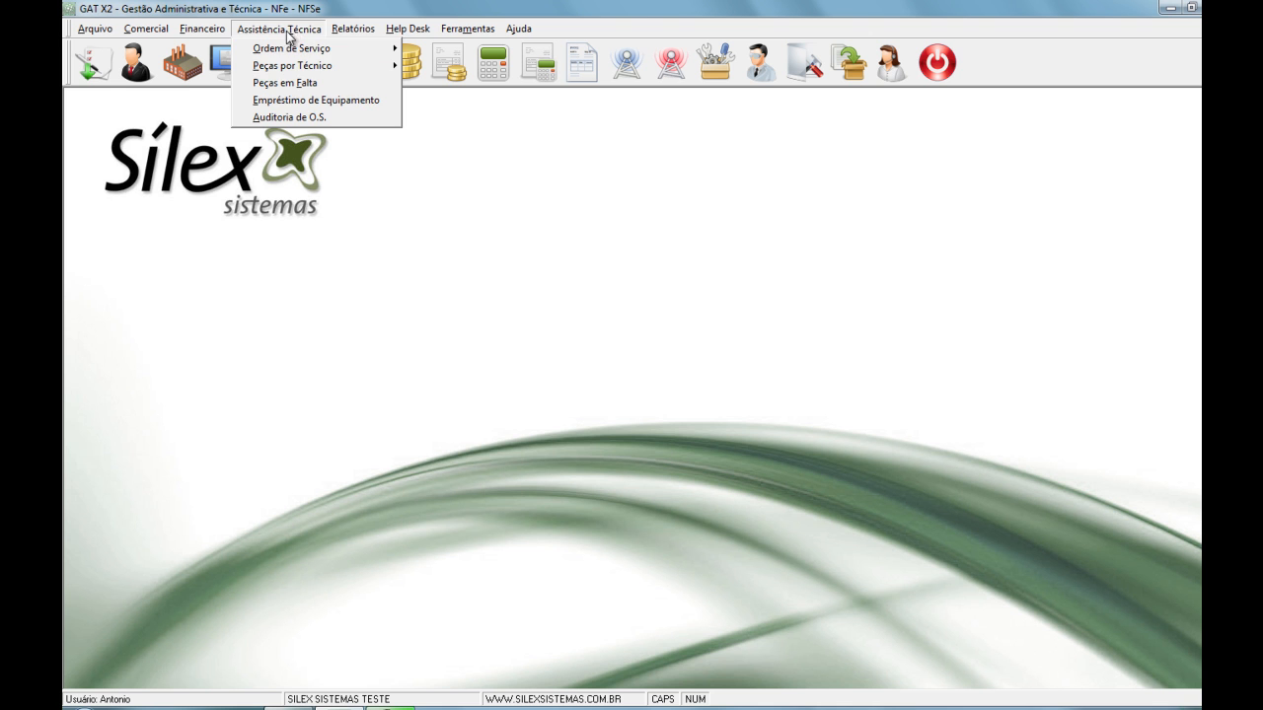
{"action": "left_click", "coordinate": [365, 100]}
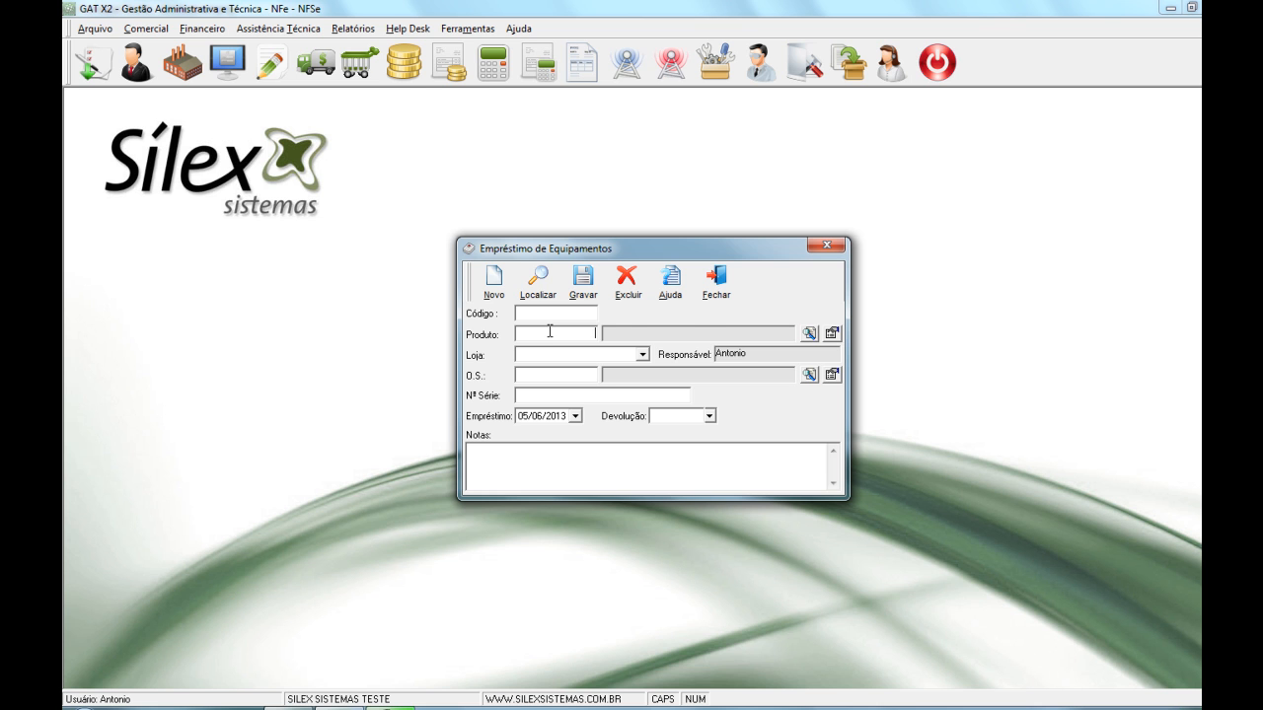
{"action": "type", "text": "A"}
{"action": "key", "text": "Return"}
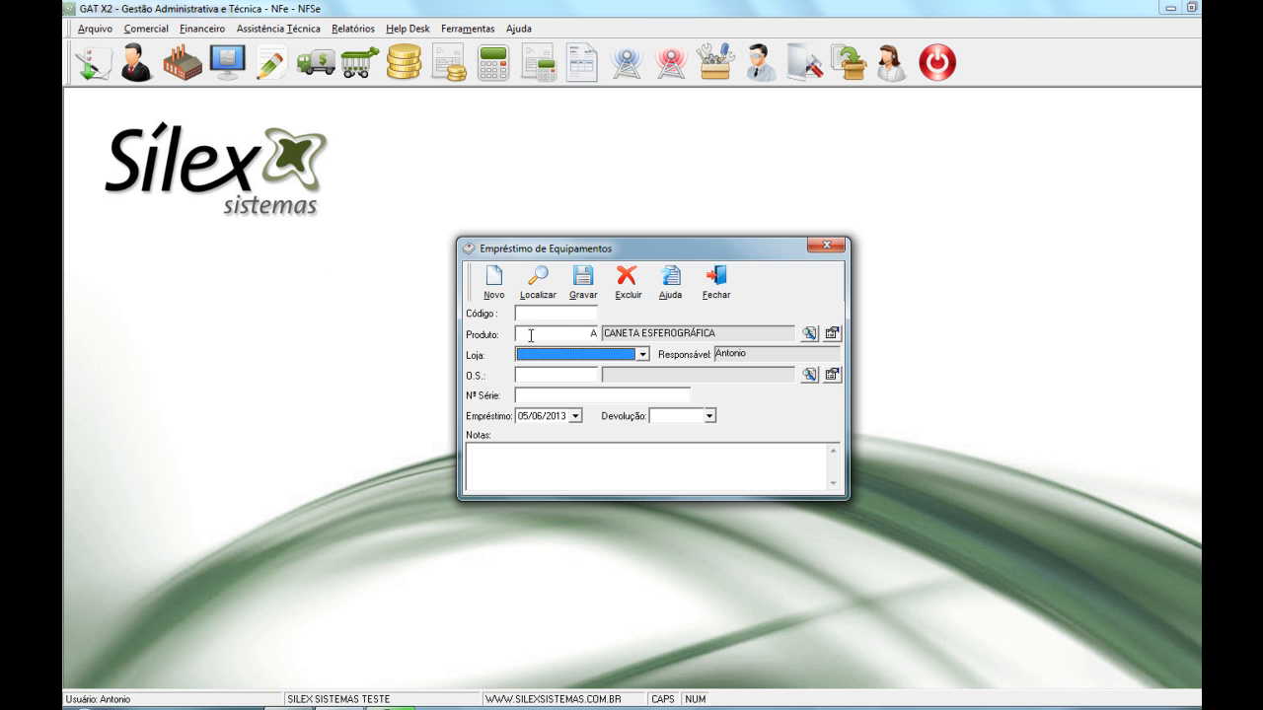
{"action": "left_click", "coordinate": [641, 354]}
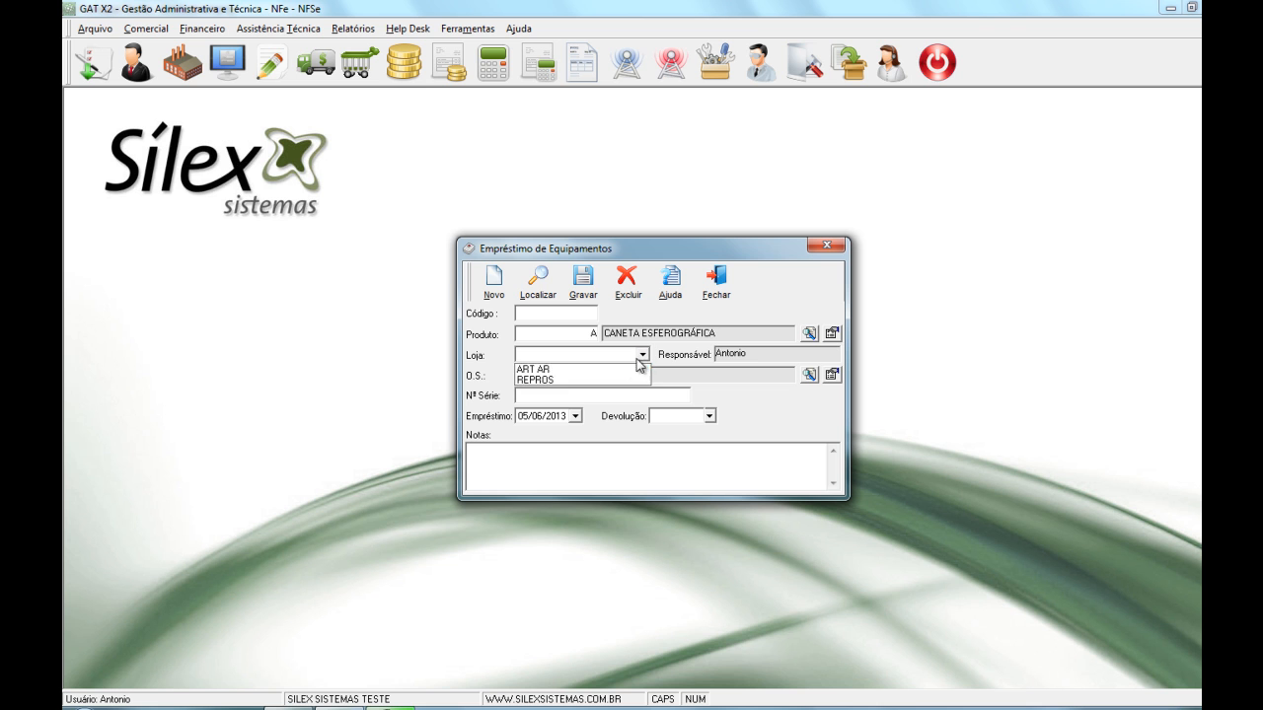
{"action": "left_click", "coordinate": [587, 369]}
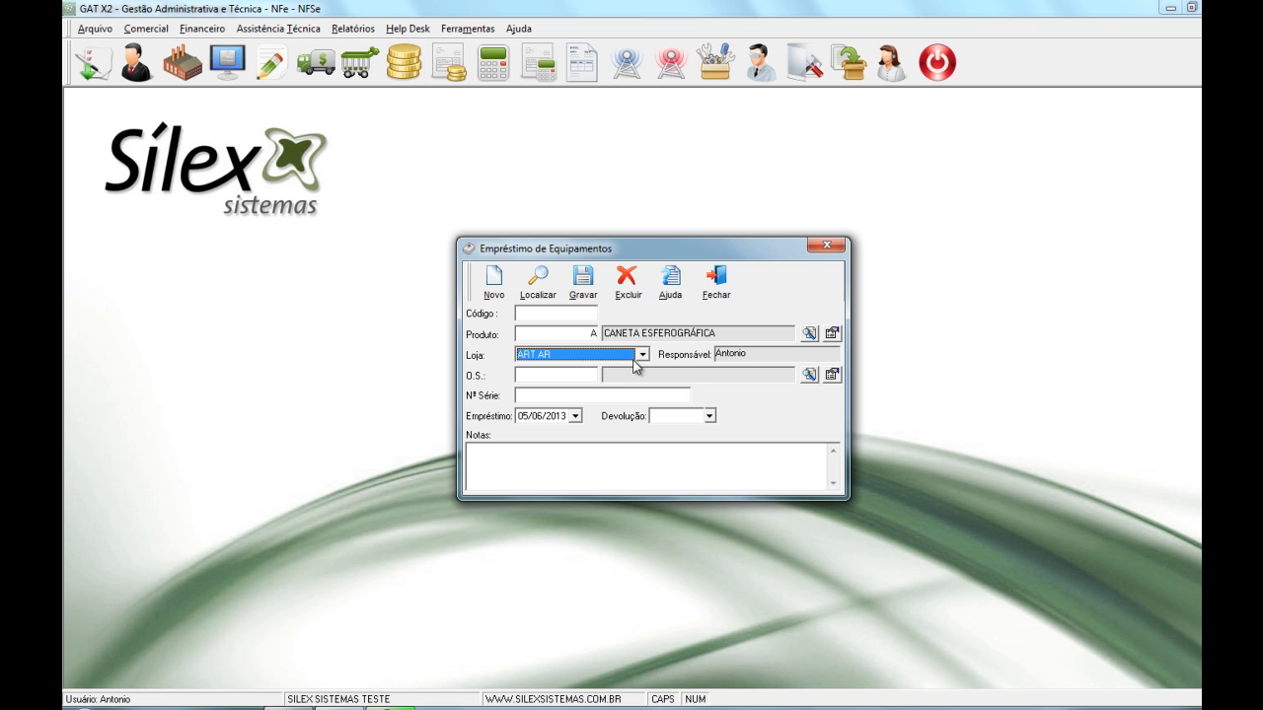
Enter serial number 1478 for the equipment loan and save it without printing, leaving the service order blank
{"action": "left_click", "coordinate": [544, 376]}
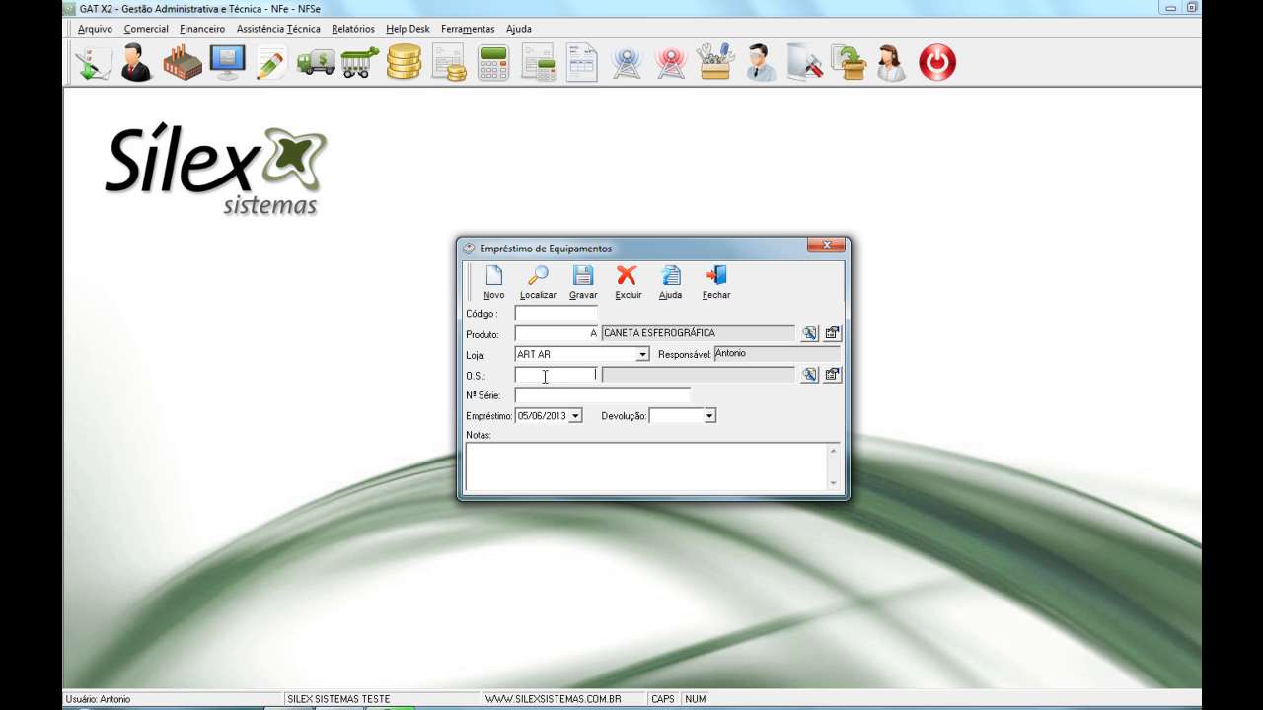
{"action": "left_click", "coordinate": [532, 396]}
{"action": "type", "text": "1478"}
{"action": "left_click", "coordinate": [583, 279]}
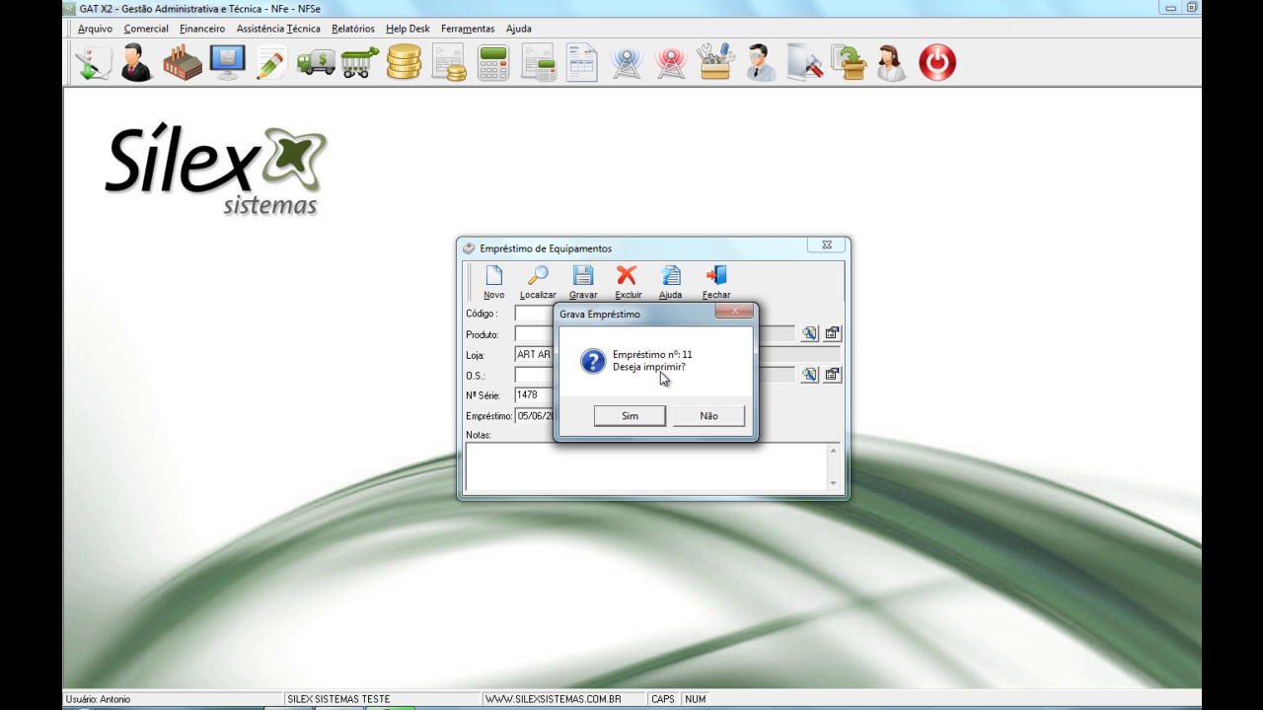
{"action": "left_click", "coordinate": [710, 416]}
Search the loaned equipment by client name using A, and close the search
{"action": "left_click", "coordinate": [545, 274]}
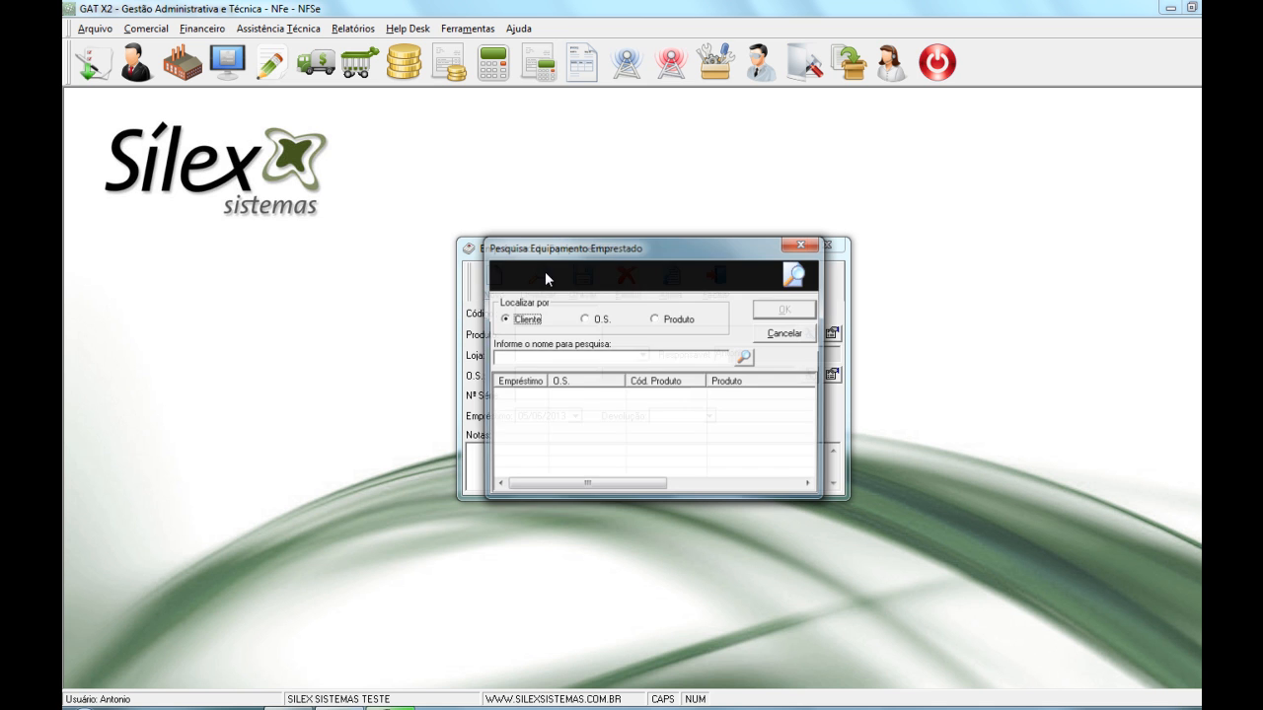
{"action": "key", "text": "Tab"}
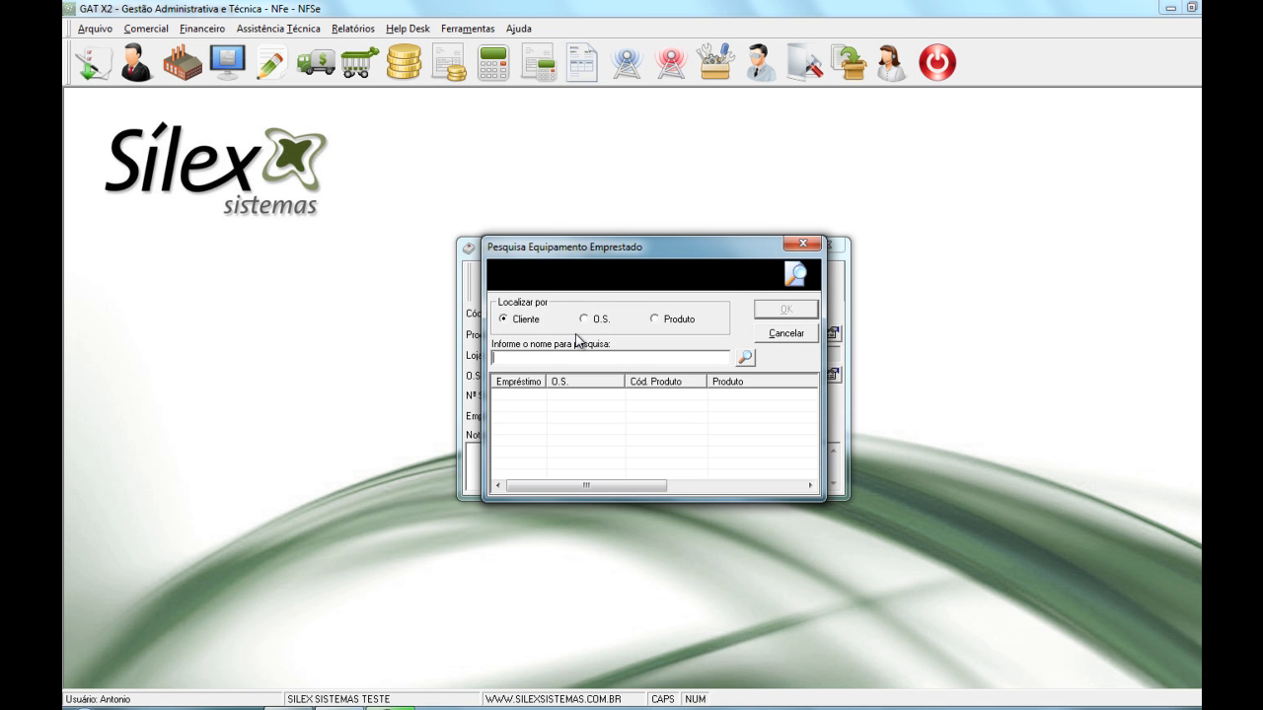
{"action": "type", "text": "A"}
{"action": "key", "text": "Return"}
{"action": "double_click", "coordinate": [456, 325]}
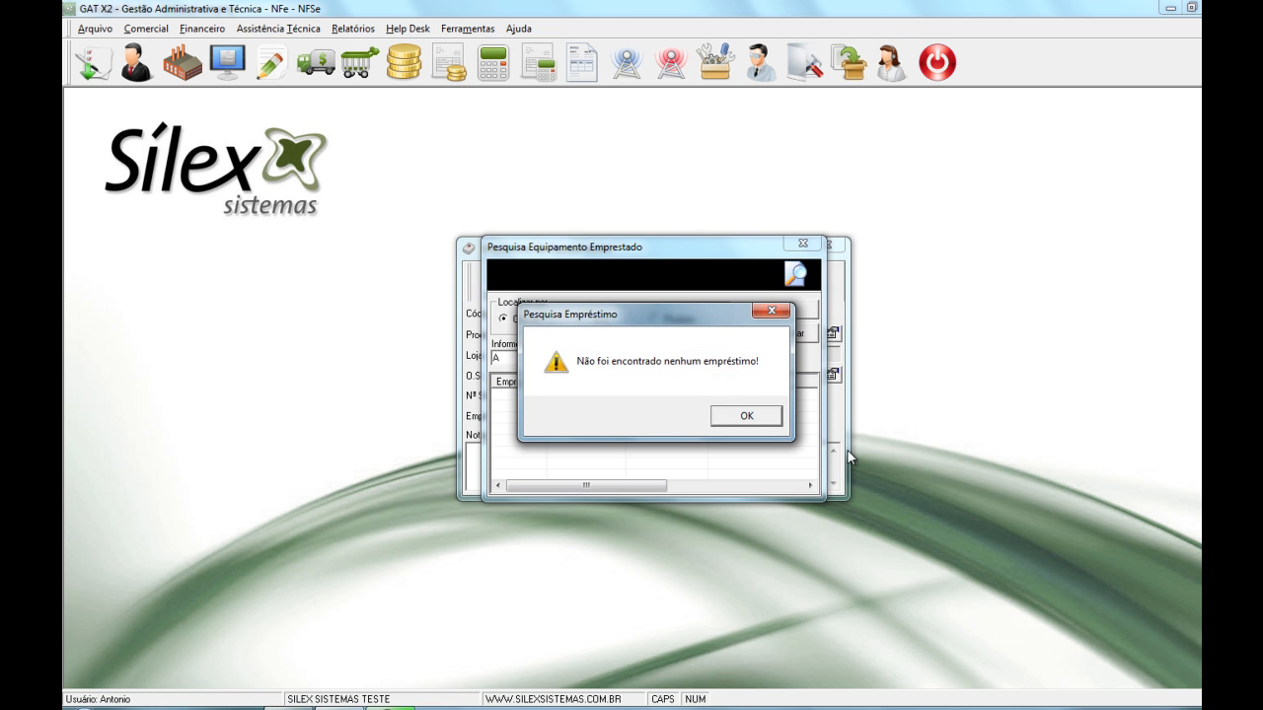
{"action": "left_click", "coordinate": [741, 415]}
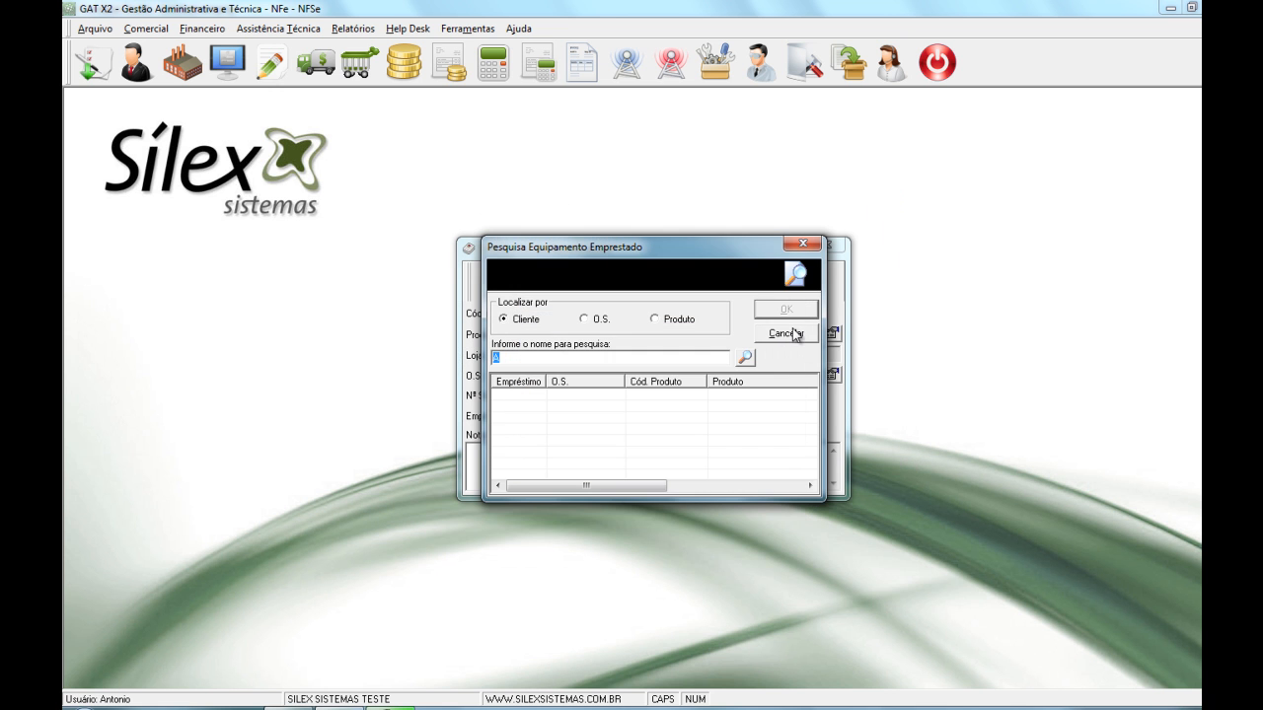
{"action": "left_click", "coordinate": [795, 333]}
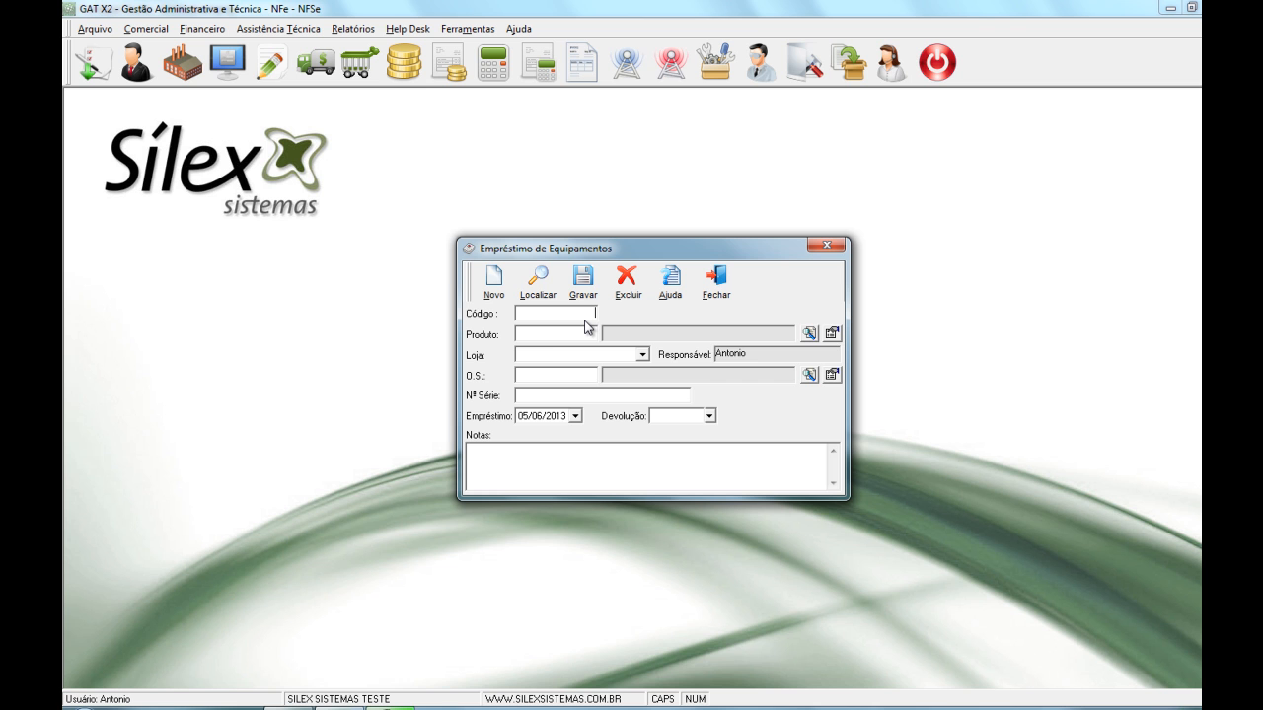
View equipment loan code 1, and find and open the loan of product code A by searching the loaned equipment by product
{"action": "type", "text": "1"}
{"action": "key", "text": "Return"}
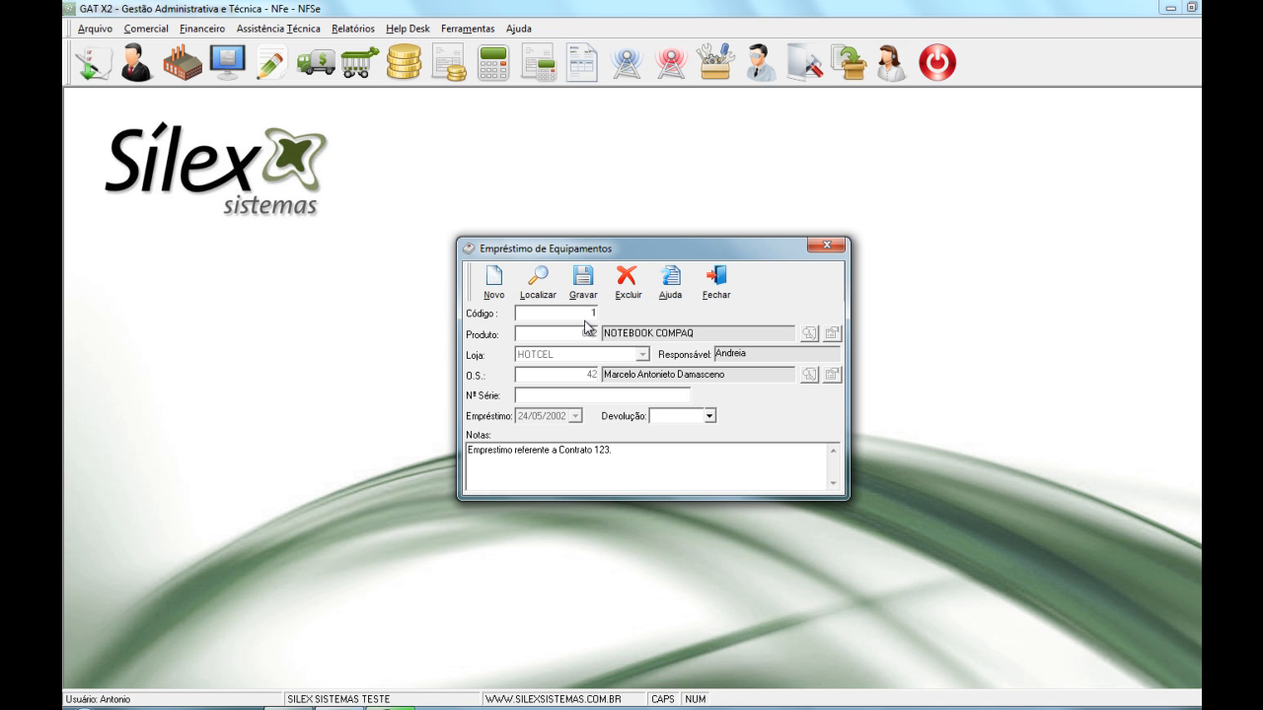
{"action": "left_click", "coordinate": [552, 296]}
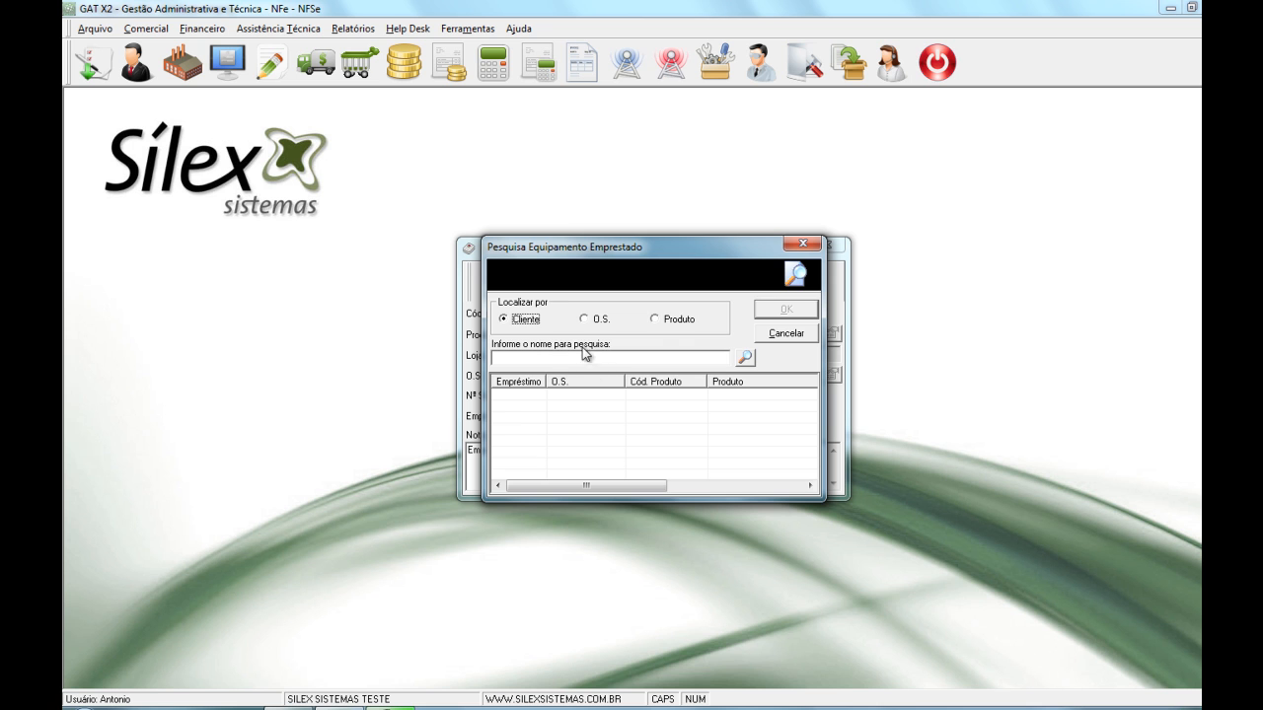
{"action": "left_click", "coordinate": [654, 318]}
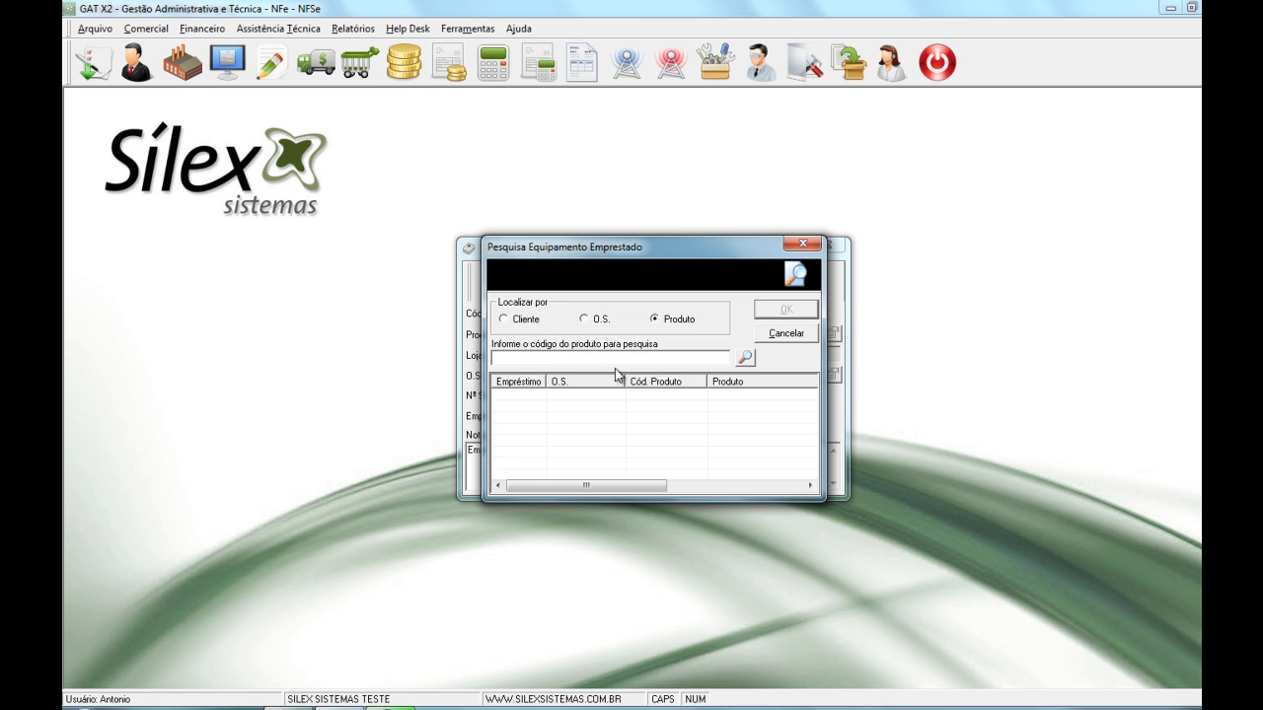
{"action": "type", "text": "CAE"}
{"action": "key", "text": "BackSpace"}
{"action": "type", "text": "NE"}
{"action": "key", "text": "Return"}
{"action": "key", "text": "Return"}
{"action": "type", "text": "A"}
{"action": "key", "text": "Return"}
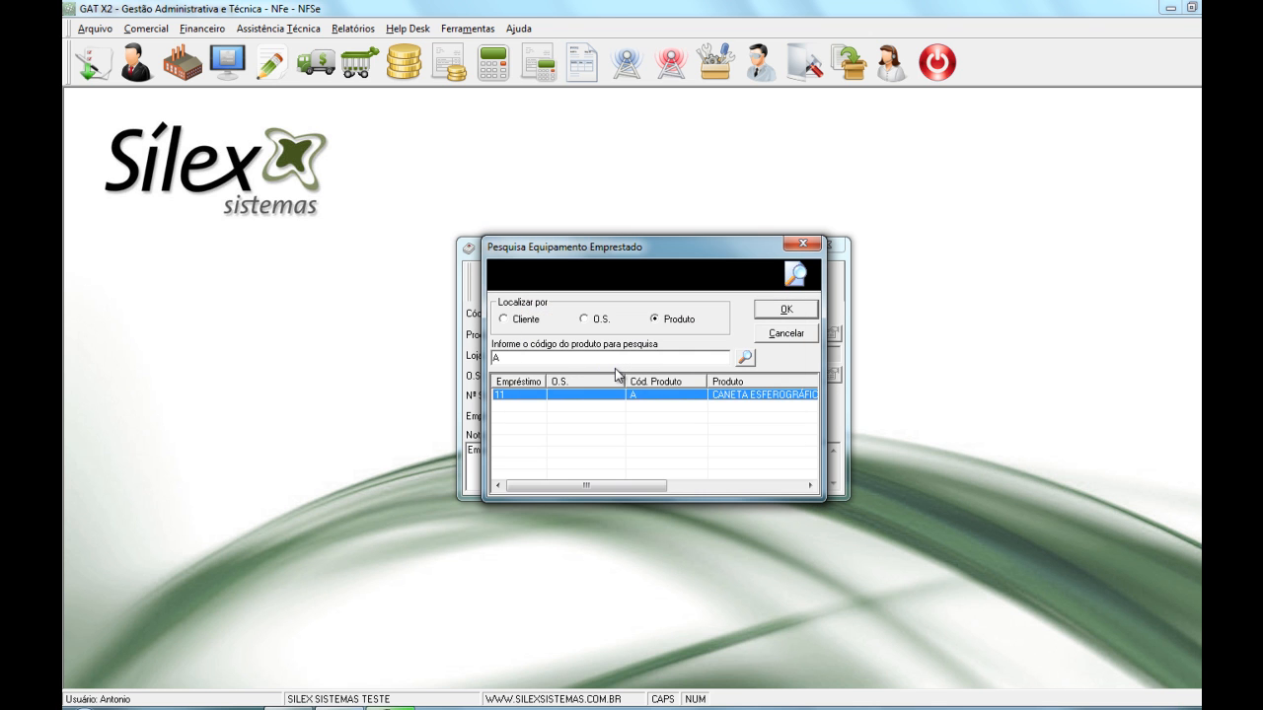
{"action": "key", "text": "Return"}
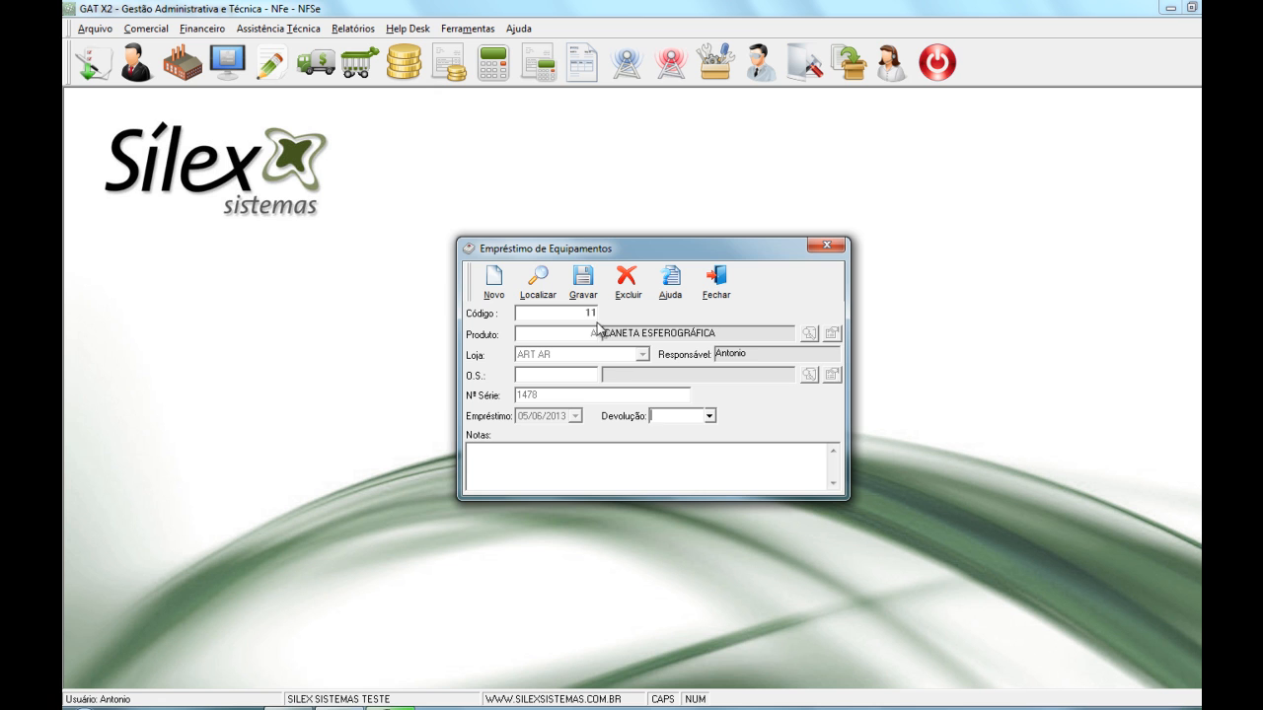
Enter the return date for the product A loan, save it without printing the settlement receipt, and close the loan form
{"action": "left_click", "coordinate": [711, 415]}
{"action": "left_click", "coordinate": [712, 416]}
{"action": "left_click", "coordinate": [709, 453]}
{"action": "left_click", "coordinate": [583, 280]}
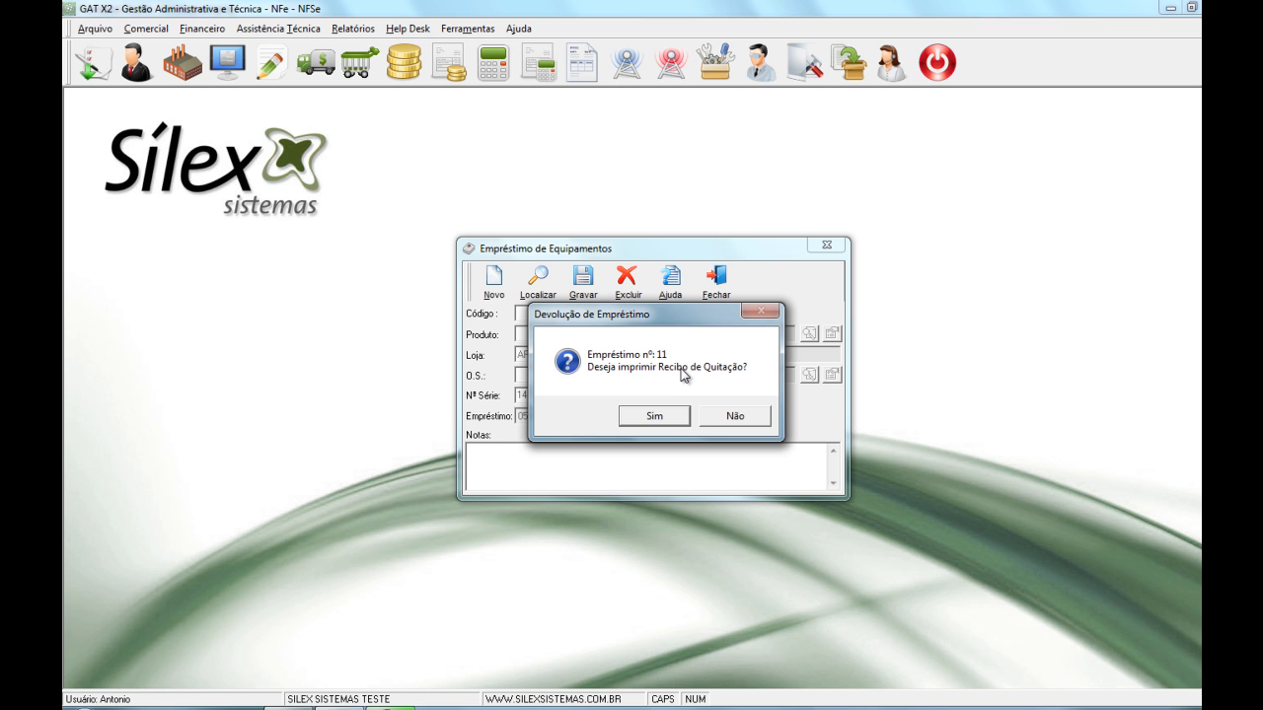
{"action": "left_click", "coordinate": [739, 421]}
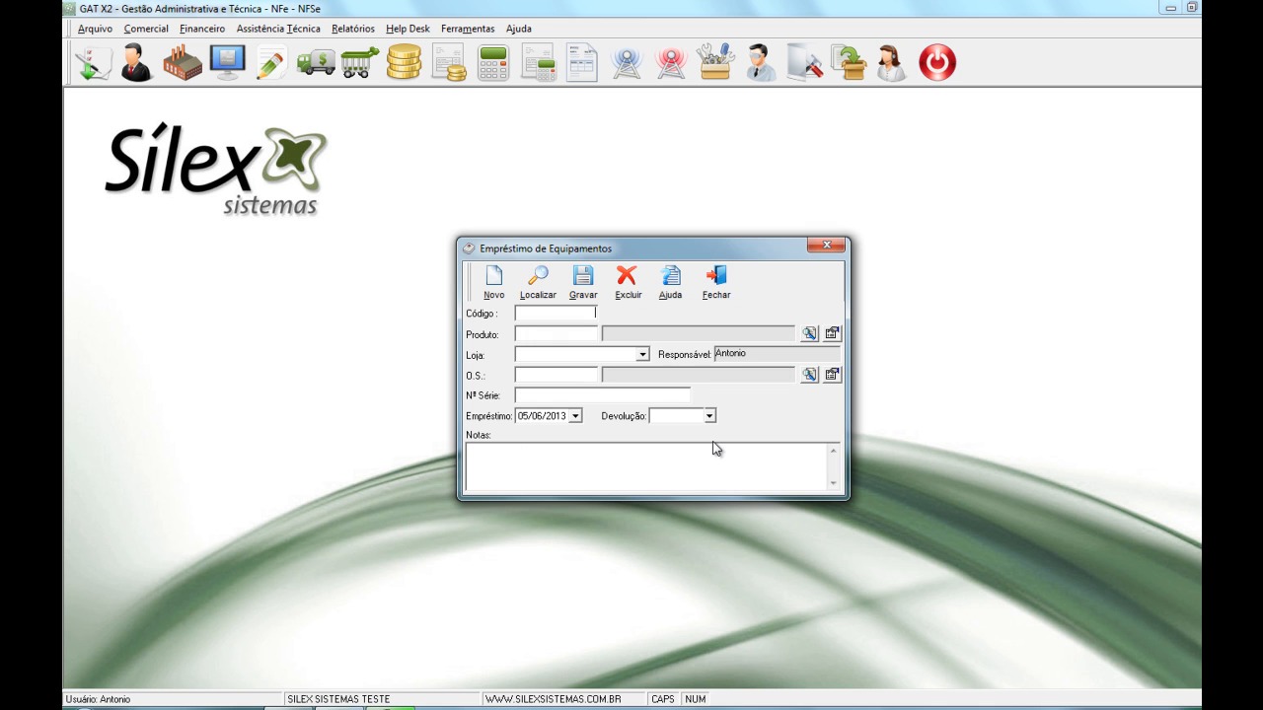
{"action": "left_click", "coordinate": [720, 290]}
Query Auditorias da O.S. for open, settled, internal and external orders opened from 01/01/2000 to 05/06/2013, and close the query
{"action": "left_click", "coordinate": [296, 31]}
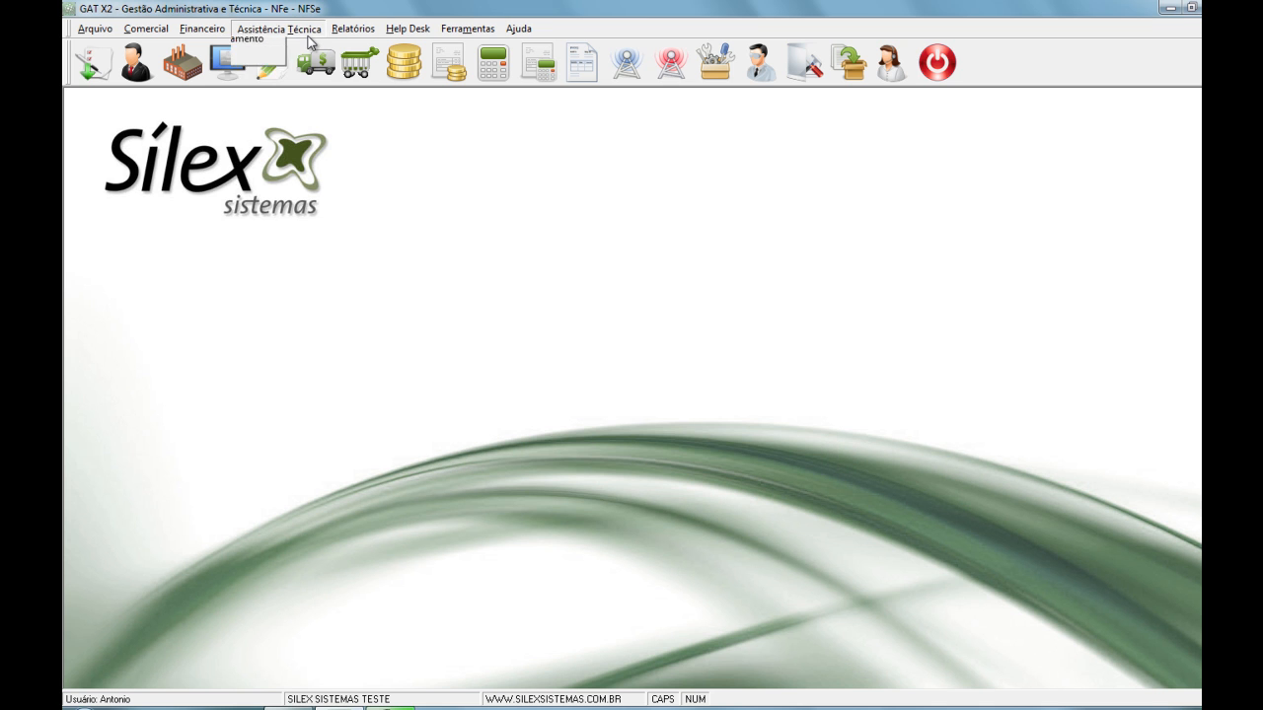
{"action": "left_click", "coordinate": [336, 118]}
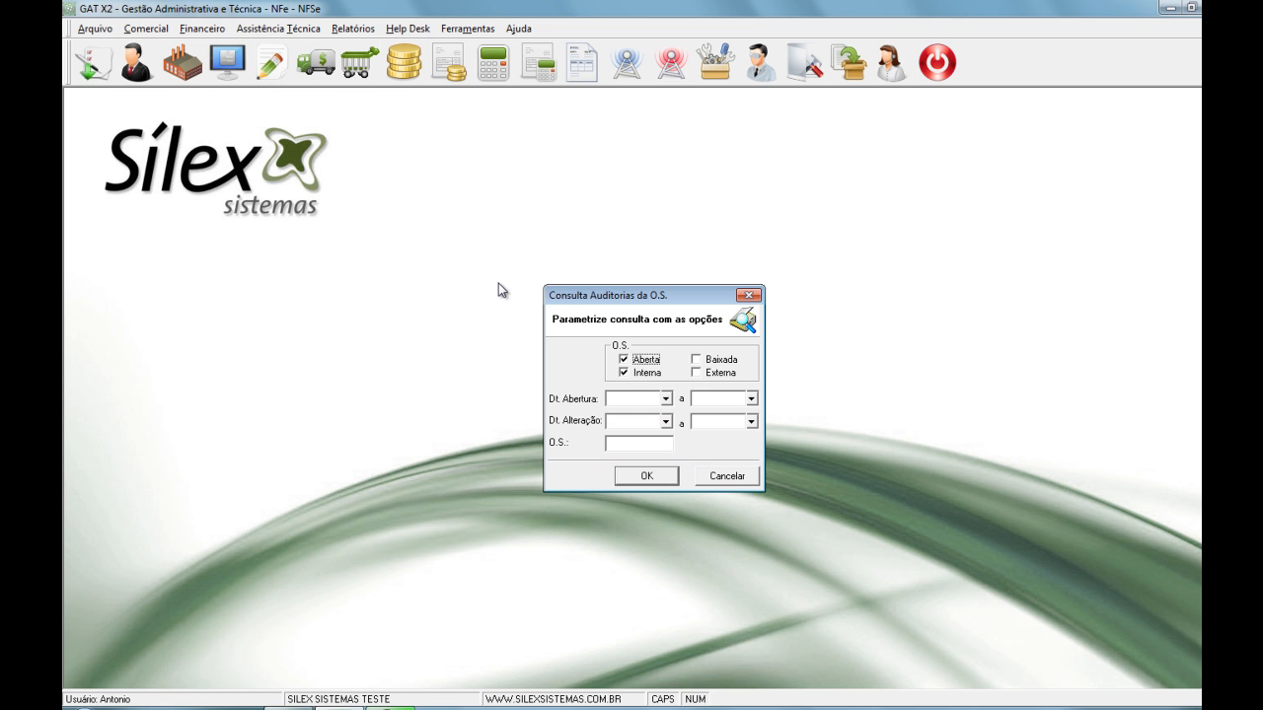
{"action": "left_click", "coordinate": [710, 360]}
{"action": "left_click", "coordinate": [711, 373]}
{"action": "left_click", "coordinate": [642, 399]}
{"action": "type", "text": "01012000"}
{"action": "left_click", "coordinate": [751, 398]}
{"action": "left_click", "coordinate": [648, 478]}
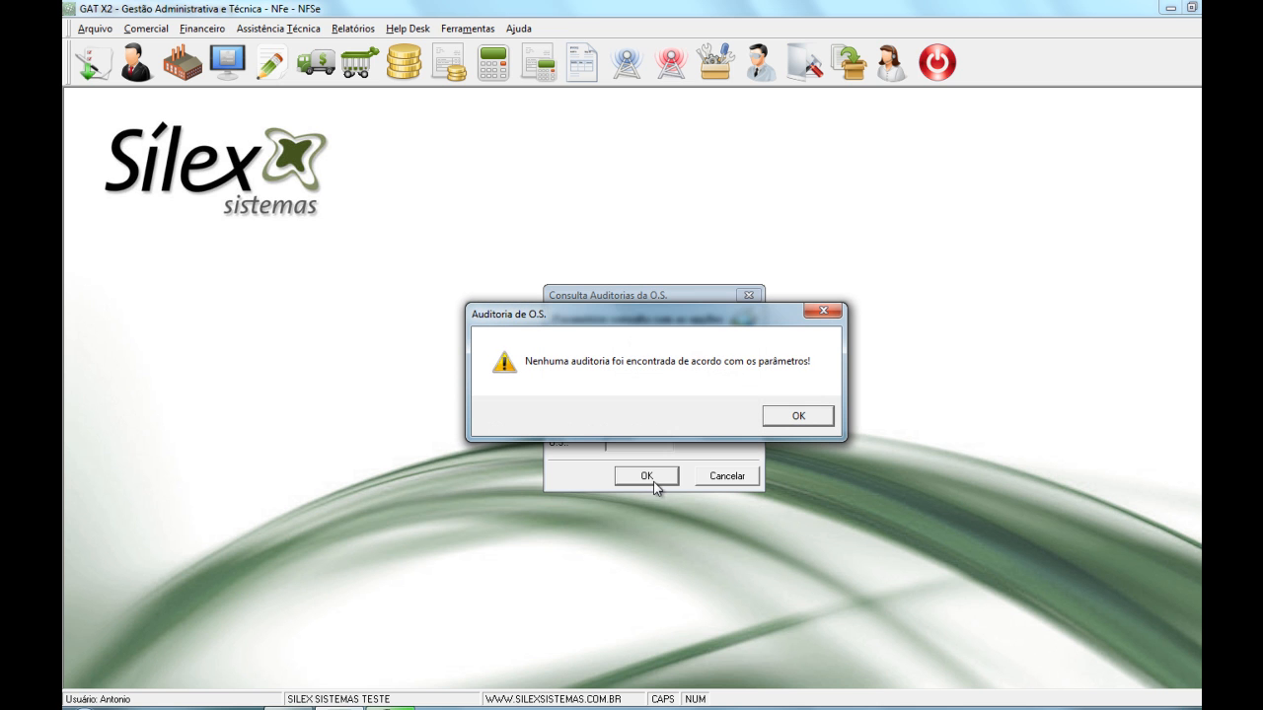
{"action": "left_click", "coordinate": [799, 416]}
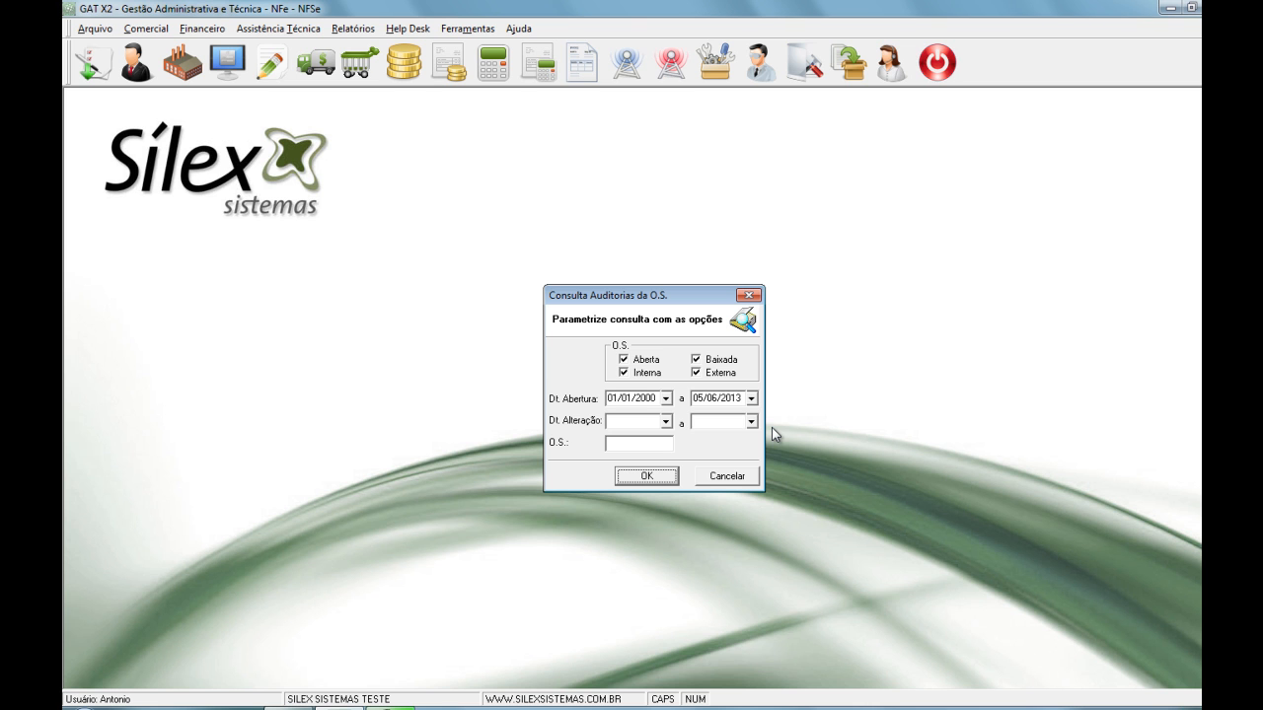
{"action": "left_click", "coordinate": [738, 476]}
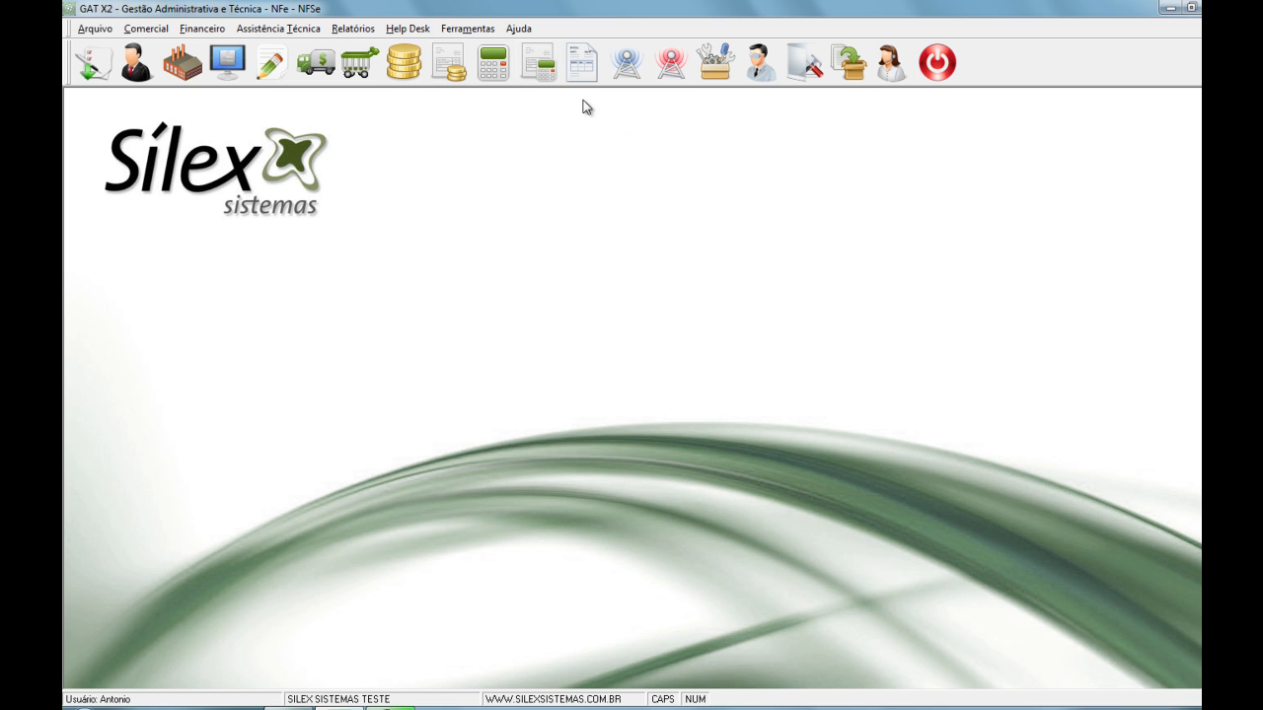
In the system options, view the financial settings and change the Auxiliar 1 table description to Solucao
{"action": "left_click", "coordinate": [458, 30]}
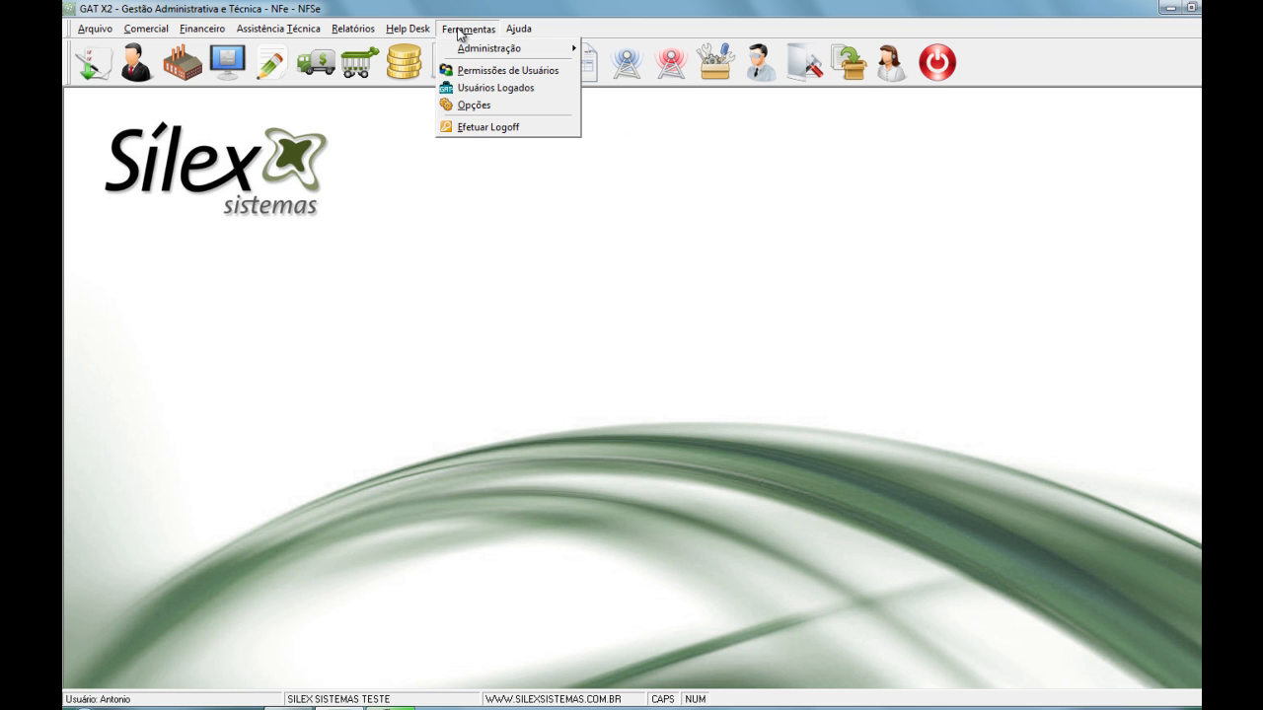
{"action": "left_click", "coordinate": [498, 106]}
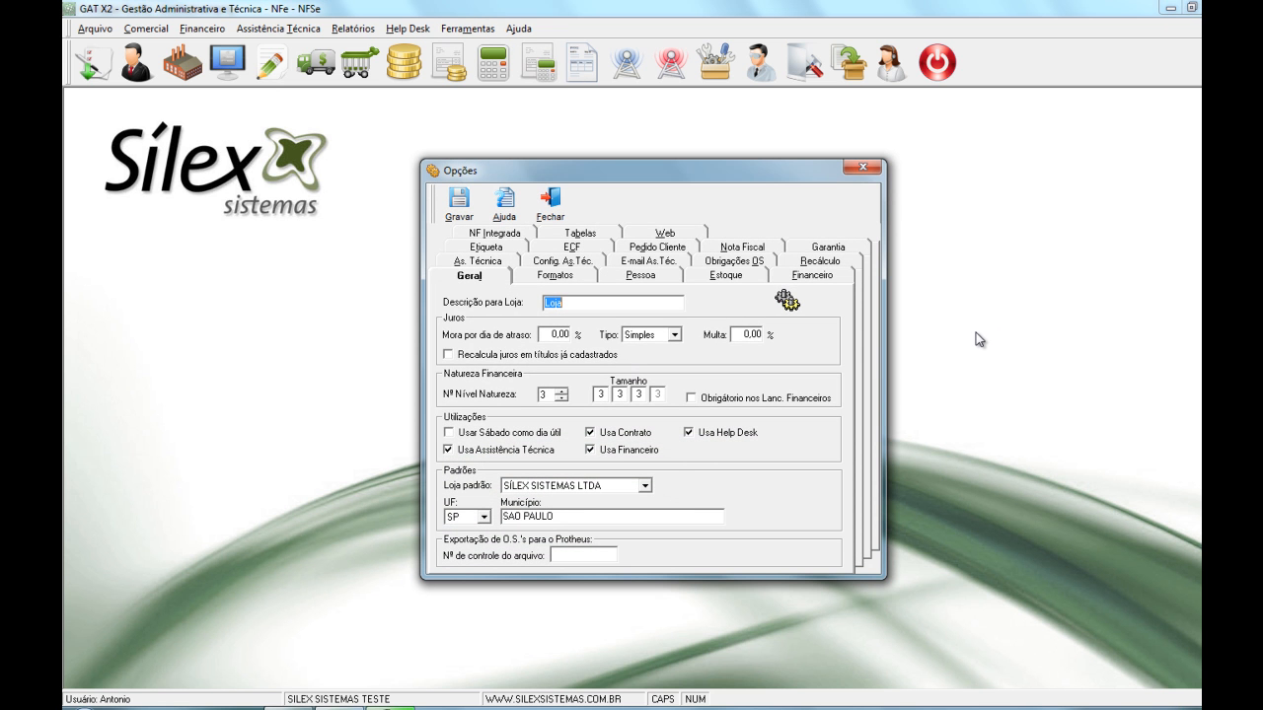
{"action": "left_click", "coordinate": [804, 279]}
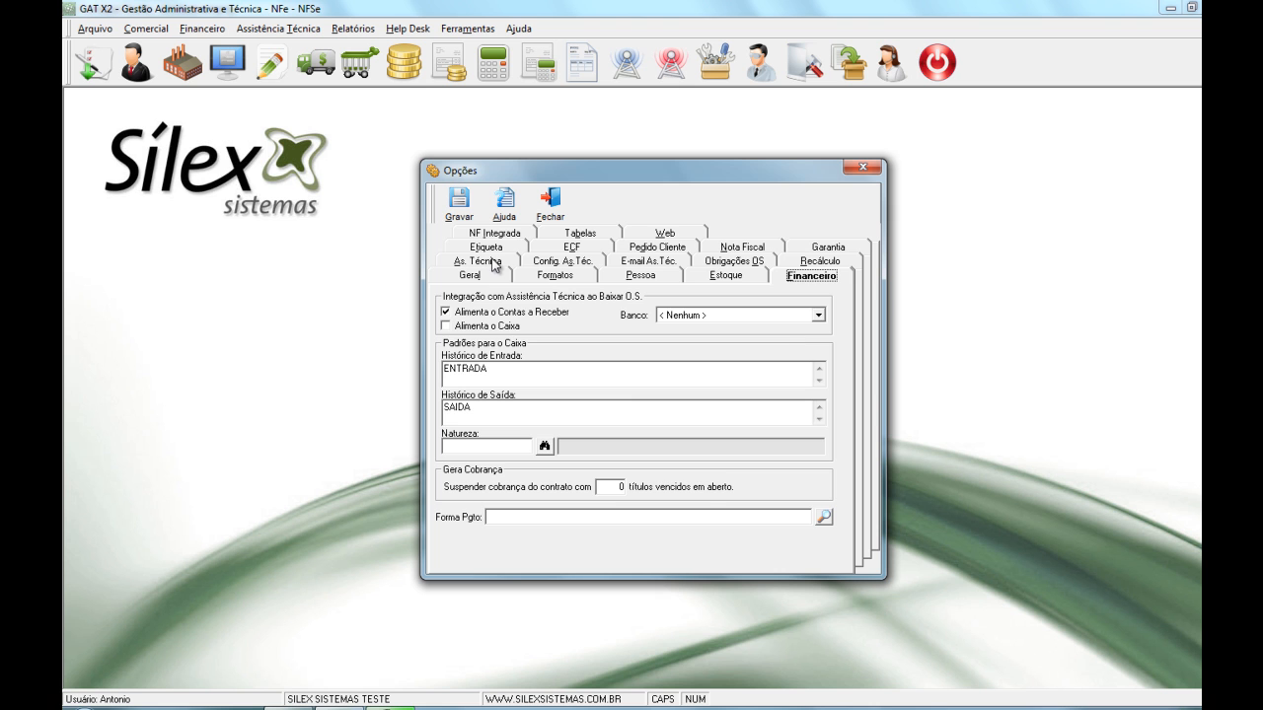
{"action": "left_click", "coordinate": [555, 237]}
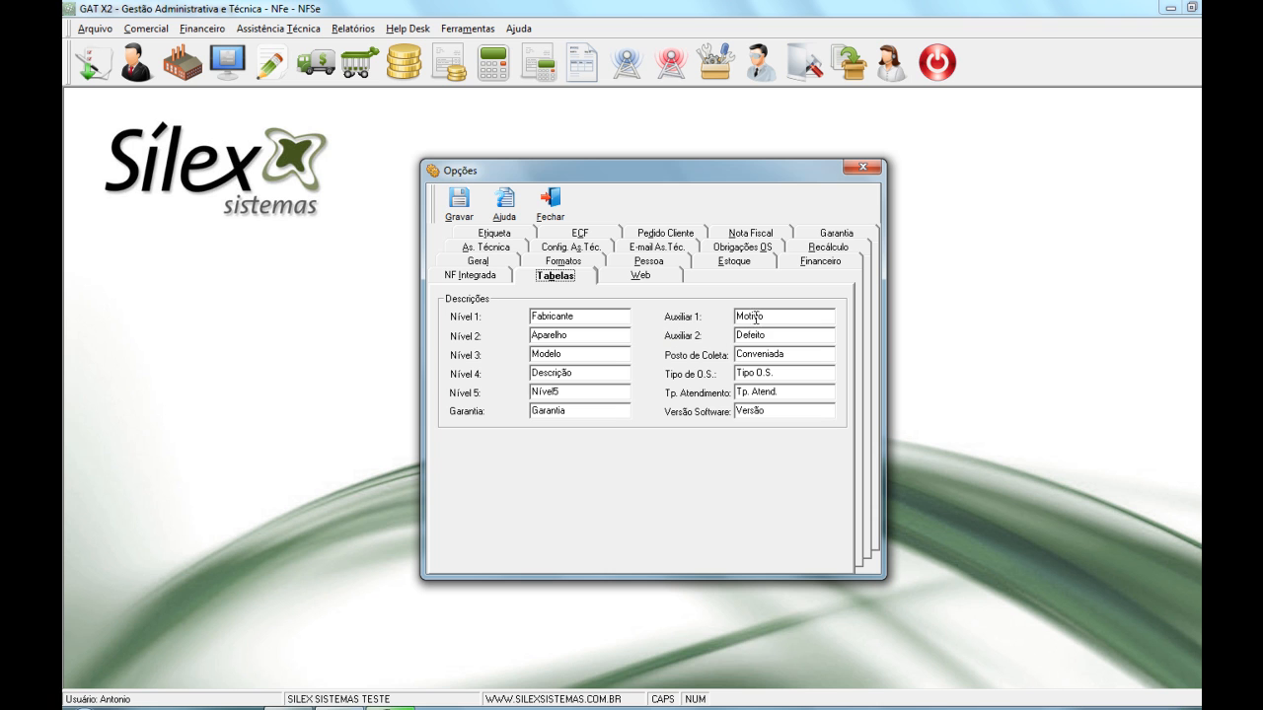
{"action": "double_click", "coordinate": [776, 319]}
{"action": "type", "text": "s0"}
{"action": "key", "text": "BackSpace"}
{"action": "key", "text": "BackSpace"}
{"action": "key", "text": "Caps_Lock"}
{"action": "type", "text": "Solucao"}
Turn off Usa indicador de O.S. interna/externa, review the order-opening obligations, and close the options without saving
{"action": "left_click", "coordinate": [498, 247]}
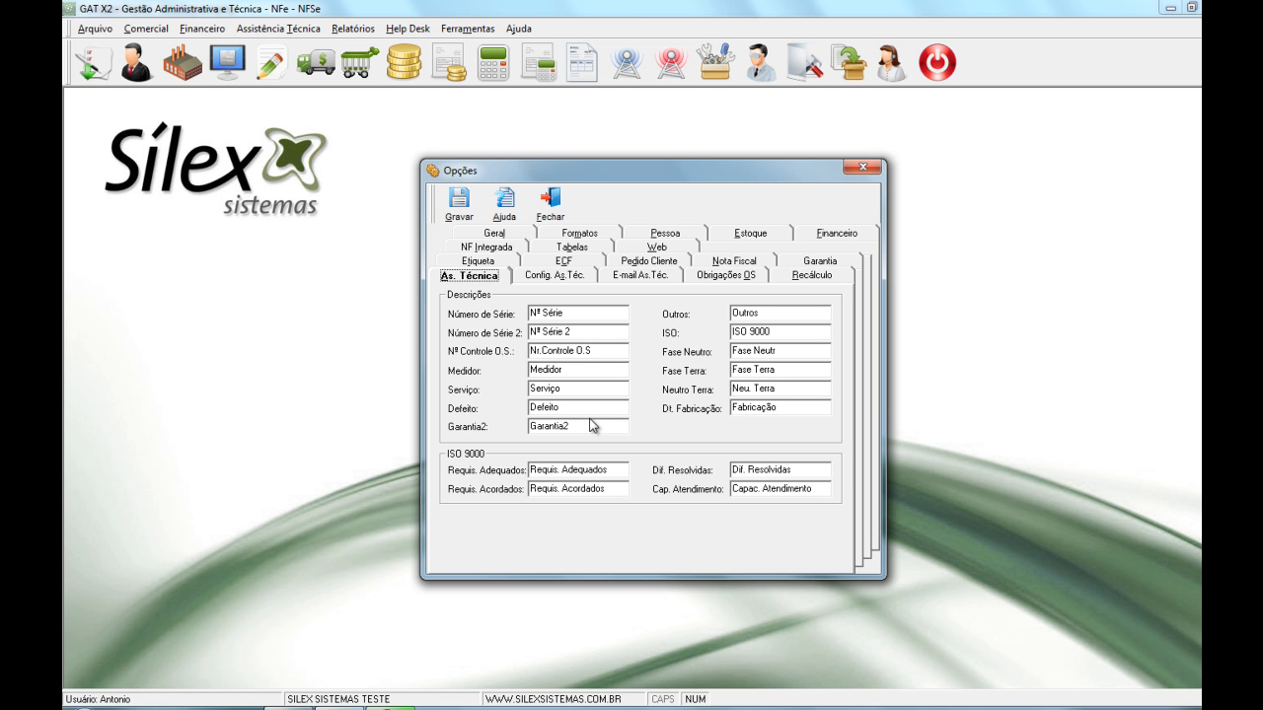
{"action": "left_click", "coordinate": [584, 285]}
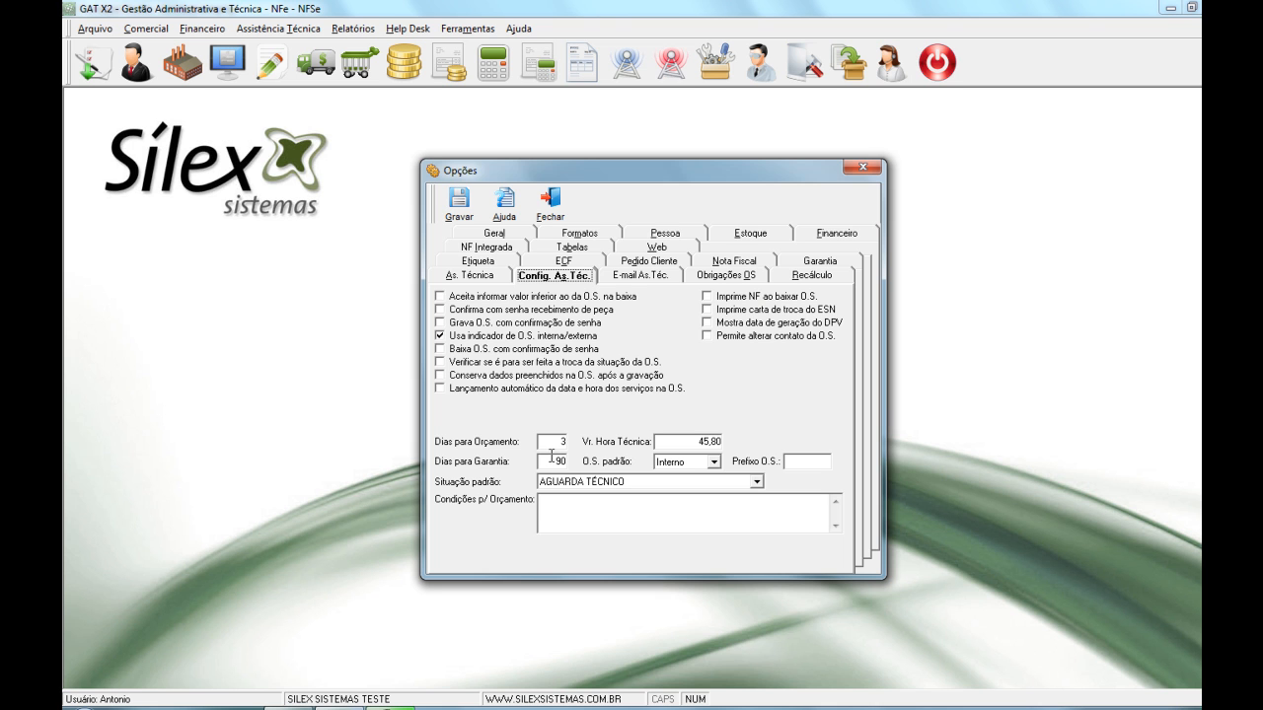
{"action": "left_click", "coordinate": [706, 441]}
{"action": "left_click", "coordinate": [560, 462]}
{"action": "left_click", "coordinate": [589, 504]}
{"action": "left_click", "coordinate": [444, 337]}
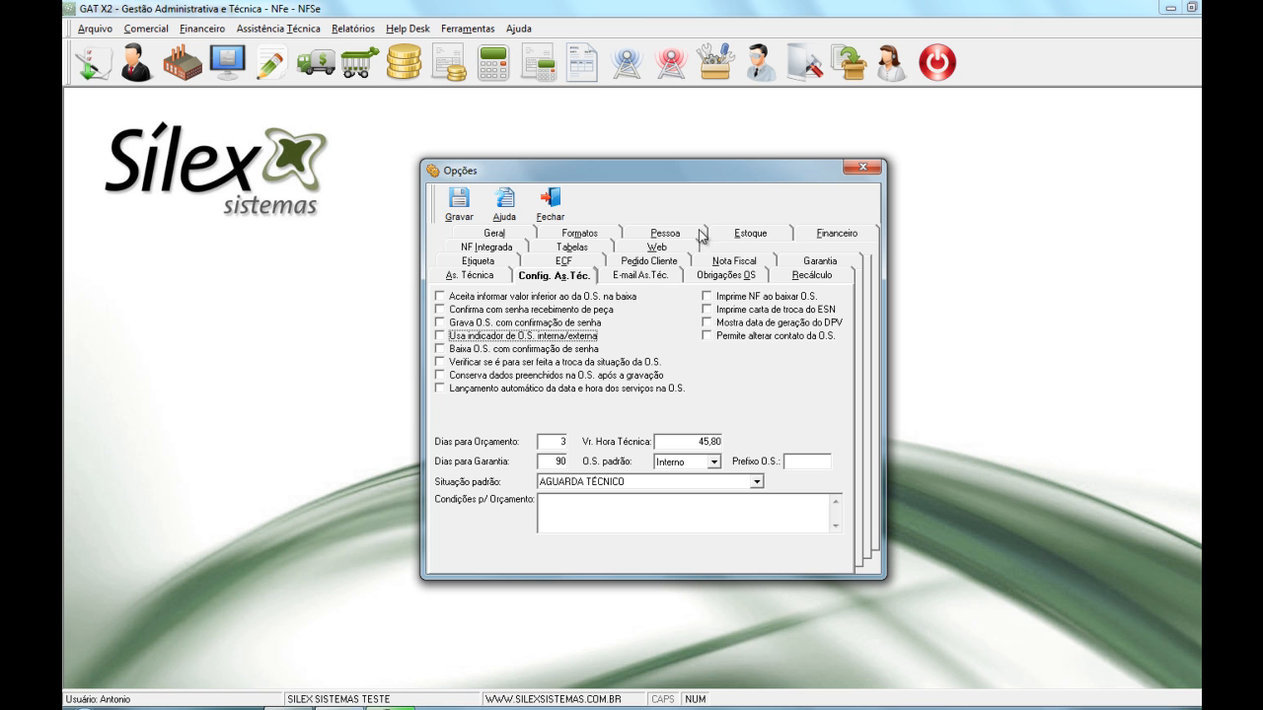
{"action": "left_click", "coordinate": [749, 278]}
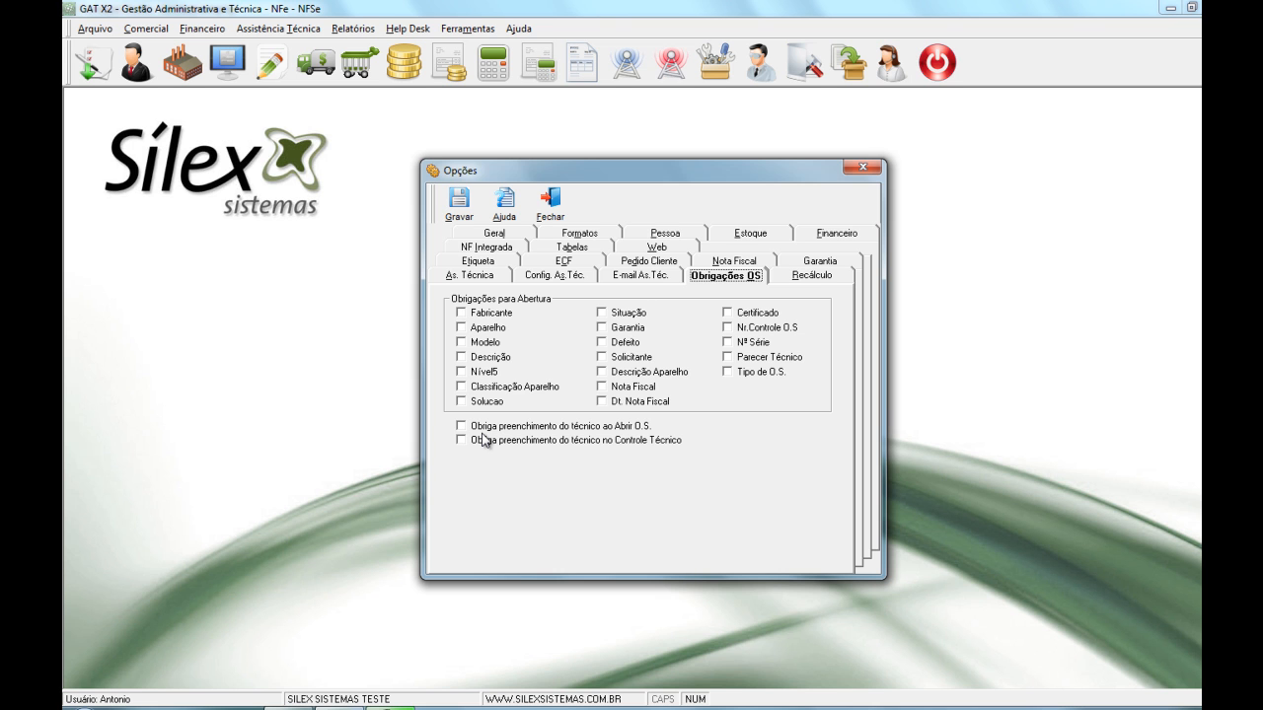
{"action": "left_click", "coordinate": [553, 201]}
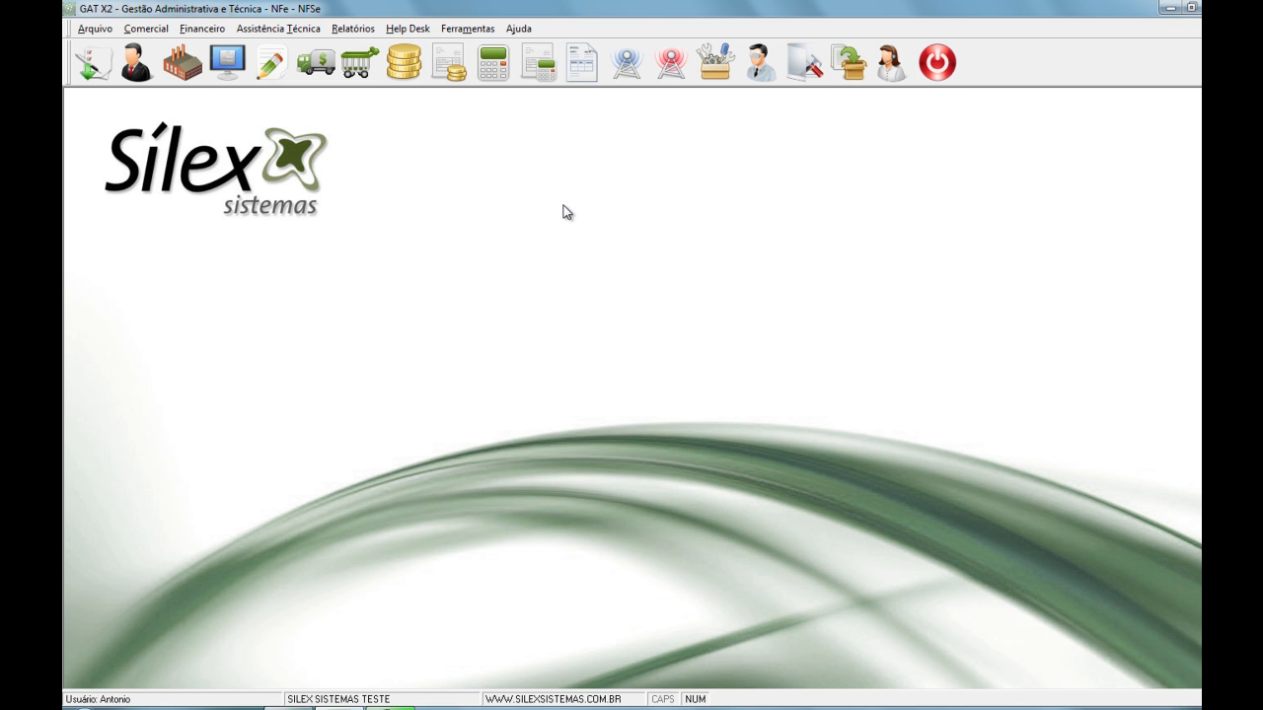
{"action": "left_click", "coordinate": [371, 32]}
{"action": "left_click", "coordinate": [373, 30]}
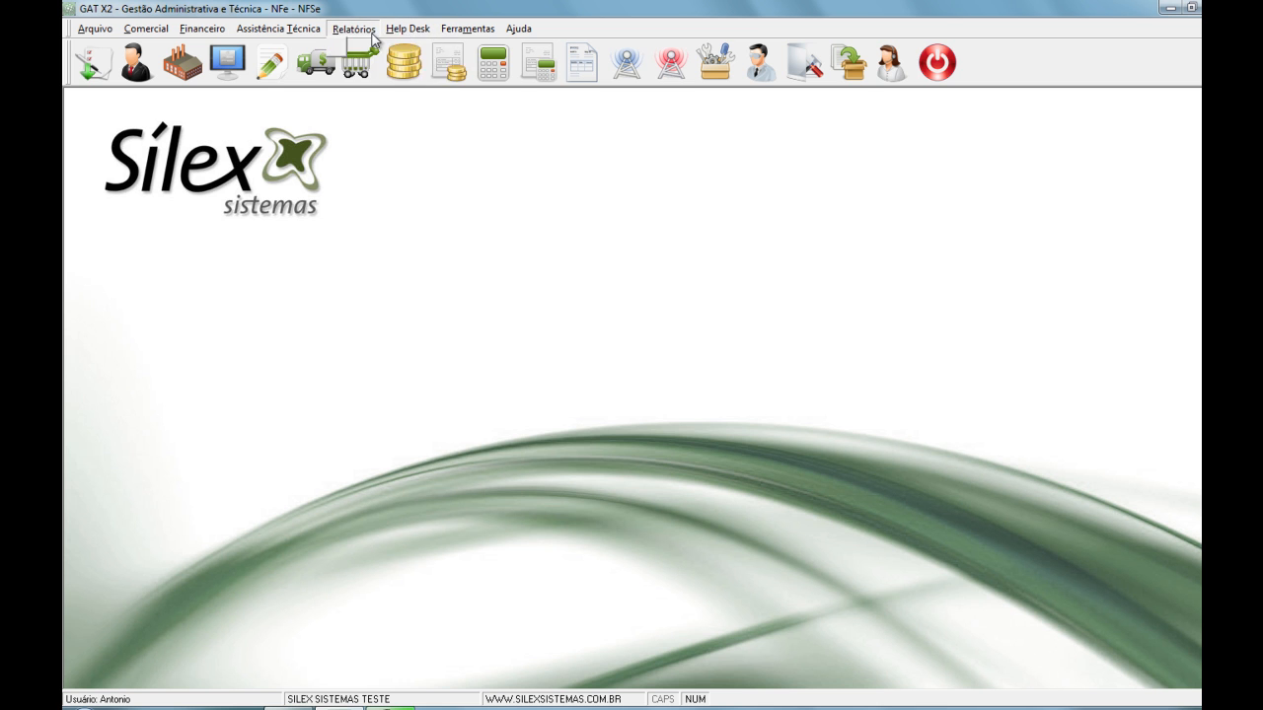
{"action": "left_click", "coordinate": [357, 30]}
{"action": "mouse_move", "coordinate": [375, 49]}
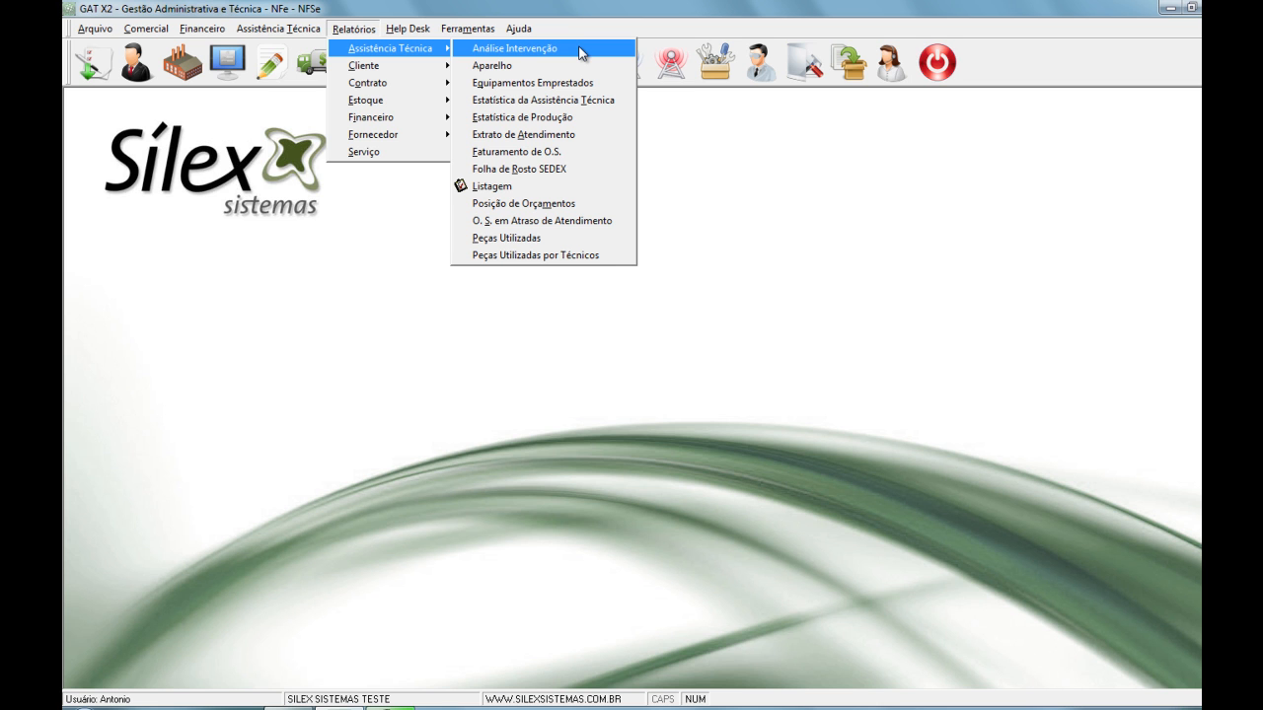
Open repair order 92 in Controle Técnico and bring up the technician's time control from its Laudo section
{"action": "left_click", "coordinate": [762, 65]}
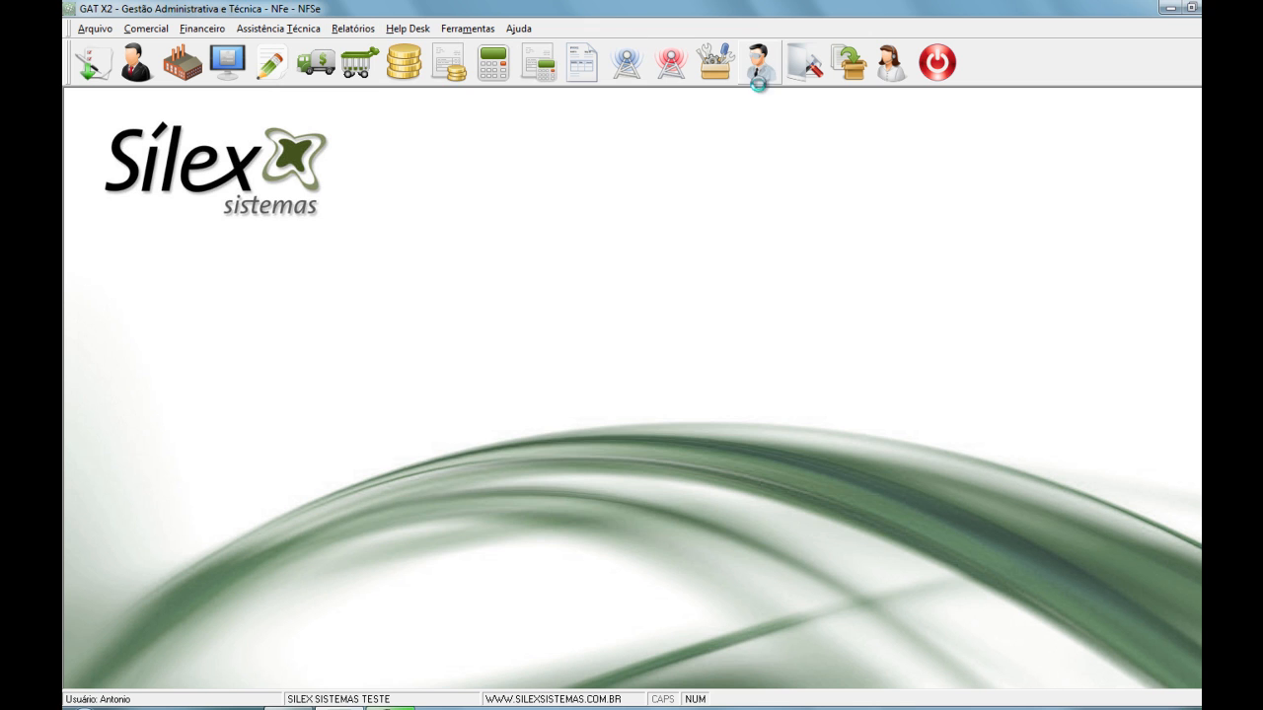
{"action": "type", "text": "93"}
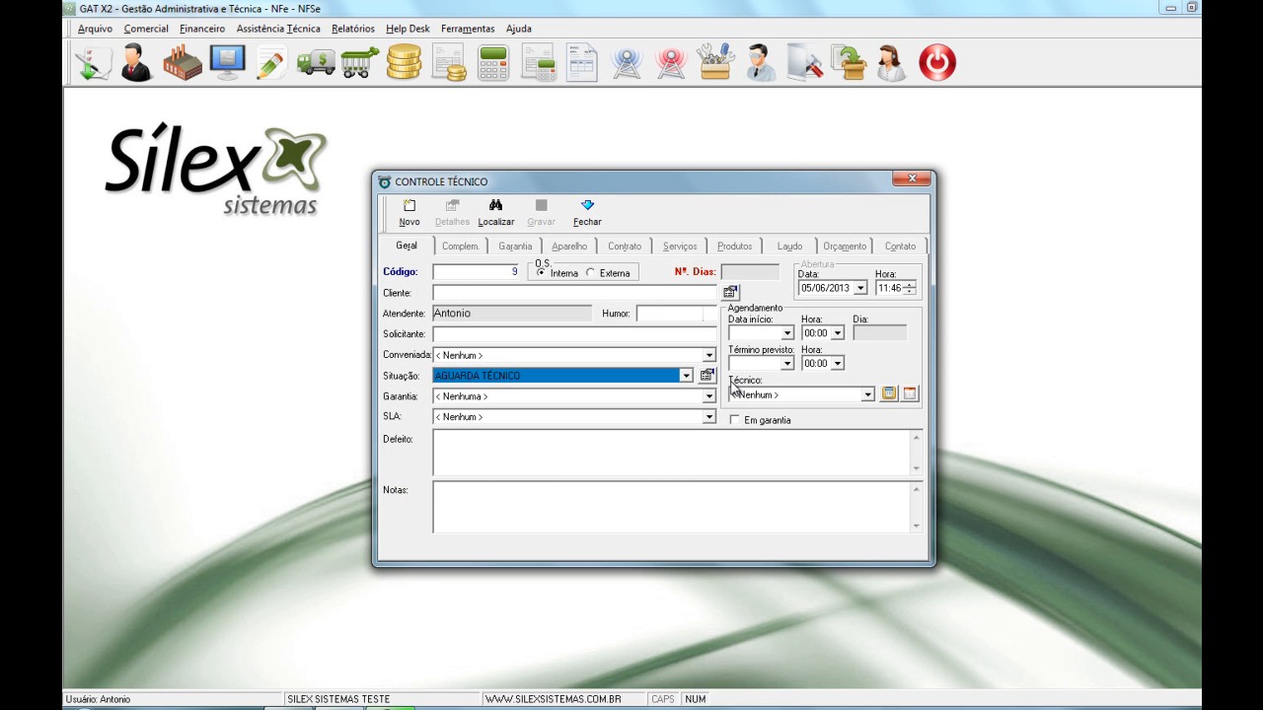
{"action": "key", "text": "Return"}
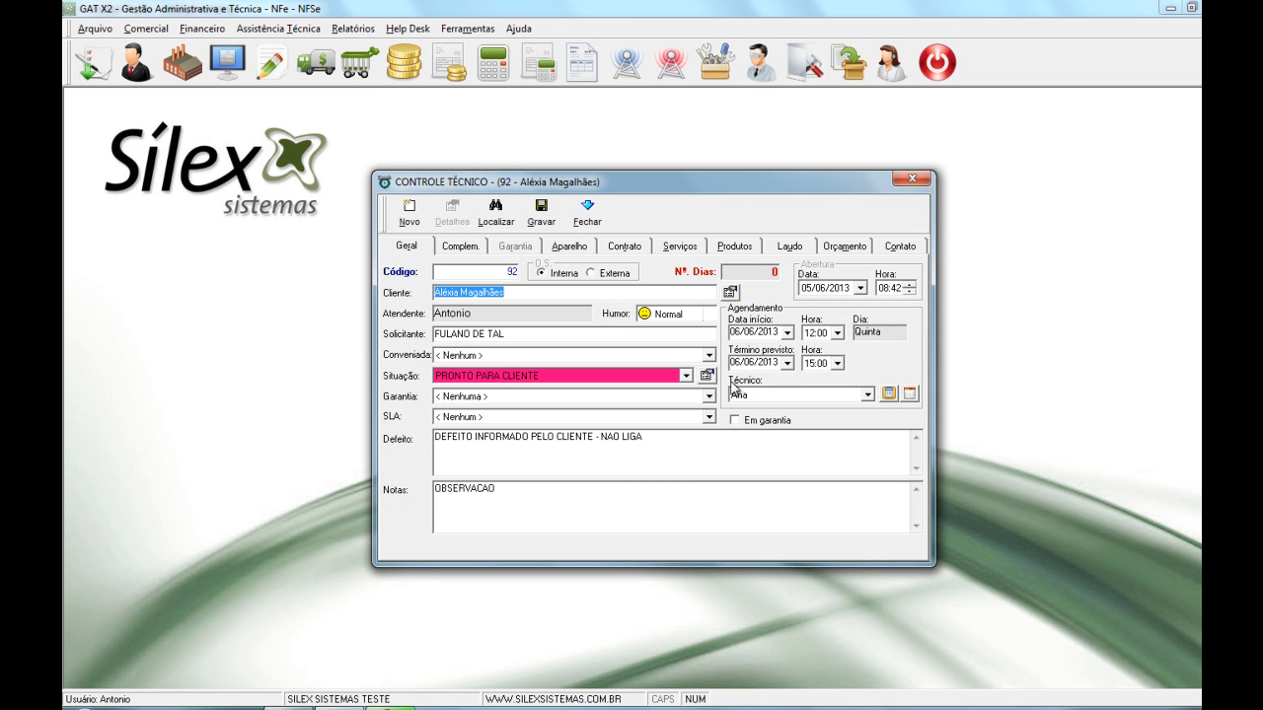
{"action": "left_click", "coordinate": [795, 249]}
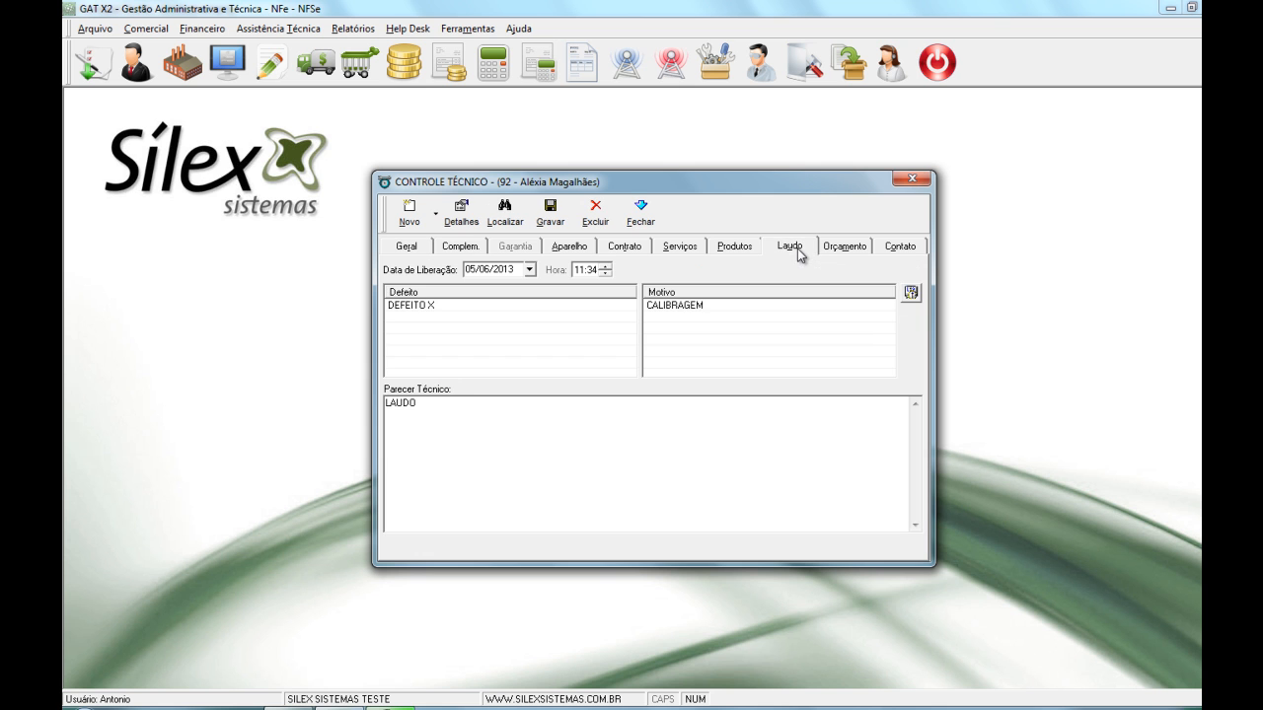
{"action": "left_click", "coordinate": [913, 295]}
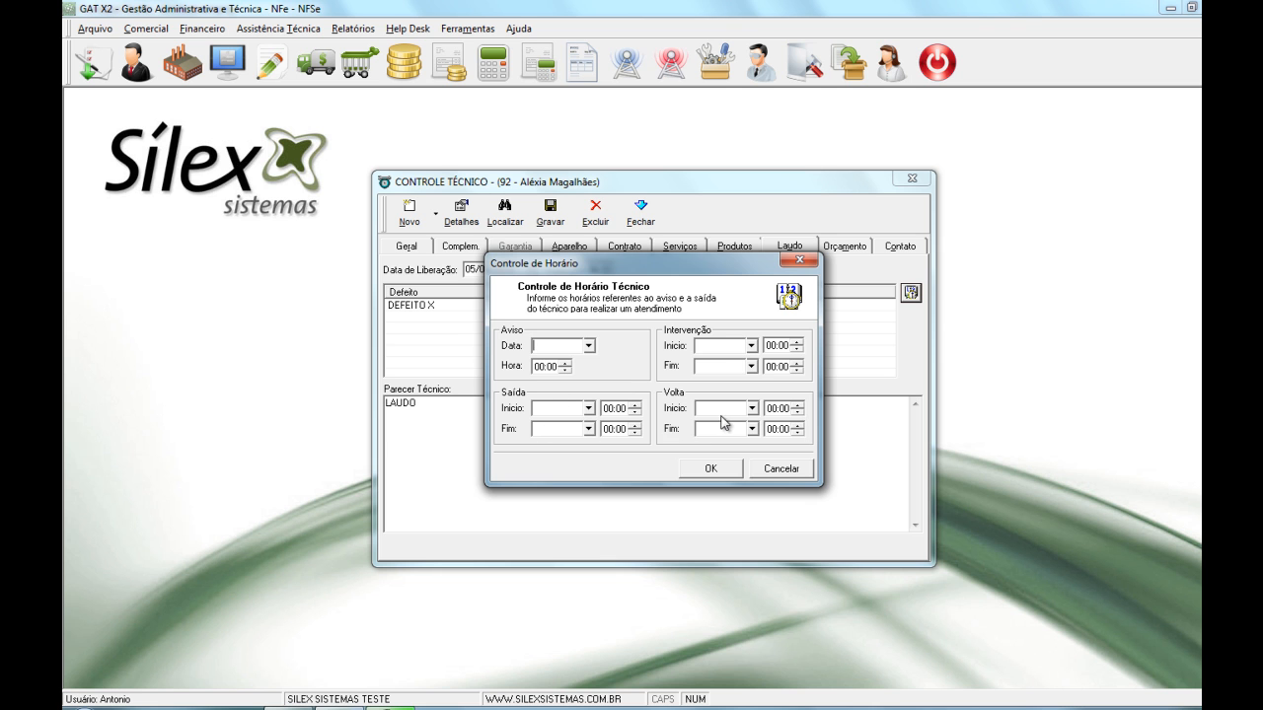
Set the technician's notice to 05/06/2013 at 07:00 and the departure to 05/06/2013 from 12:00 to 13:00
{"action": "left_click", "coordinate": [582, 346]}
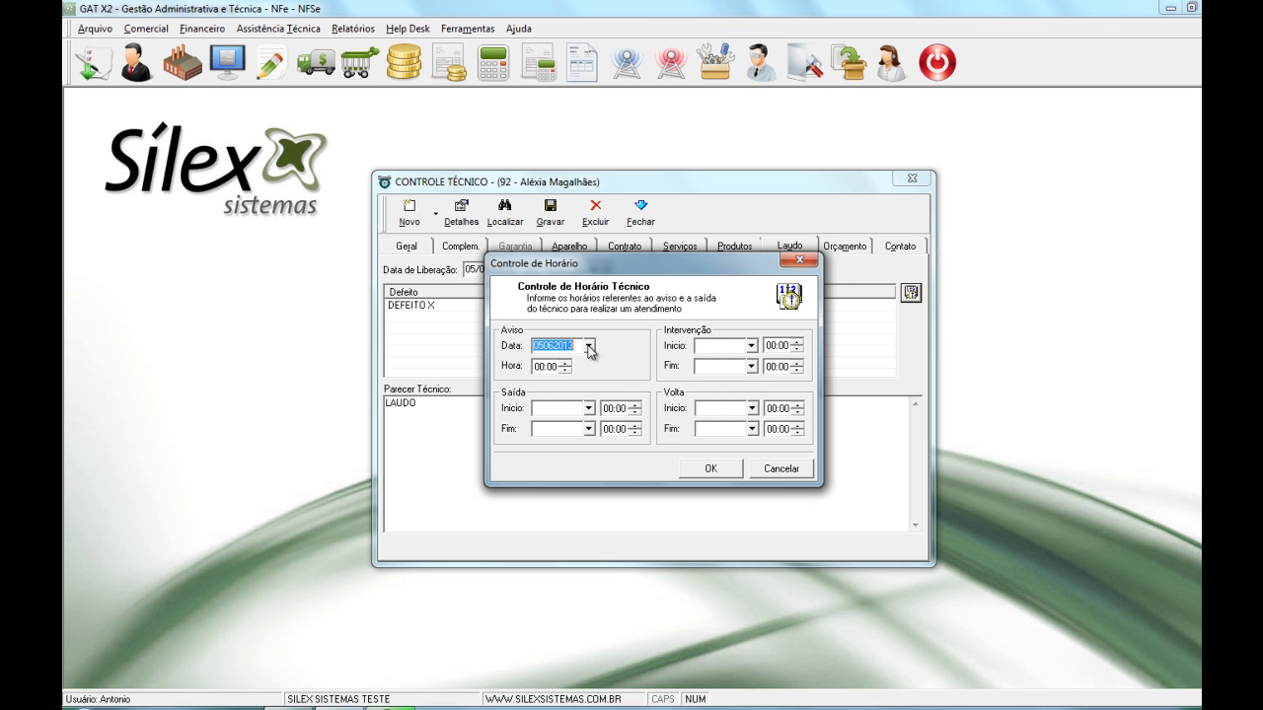
{"action": "left_click", "coordinate": [541, 370]}
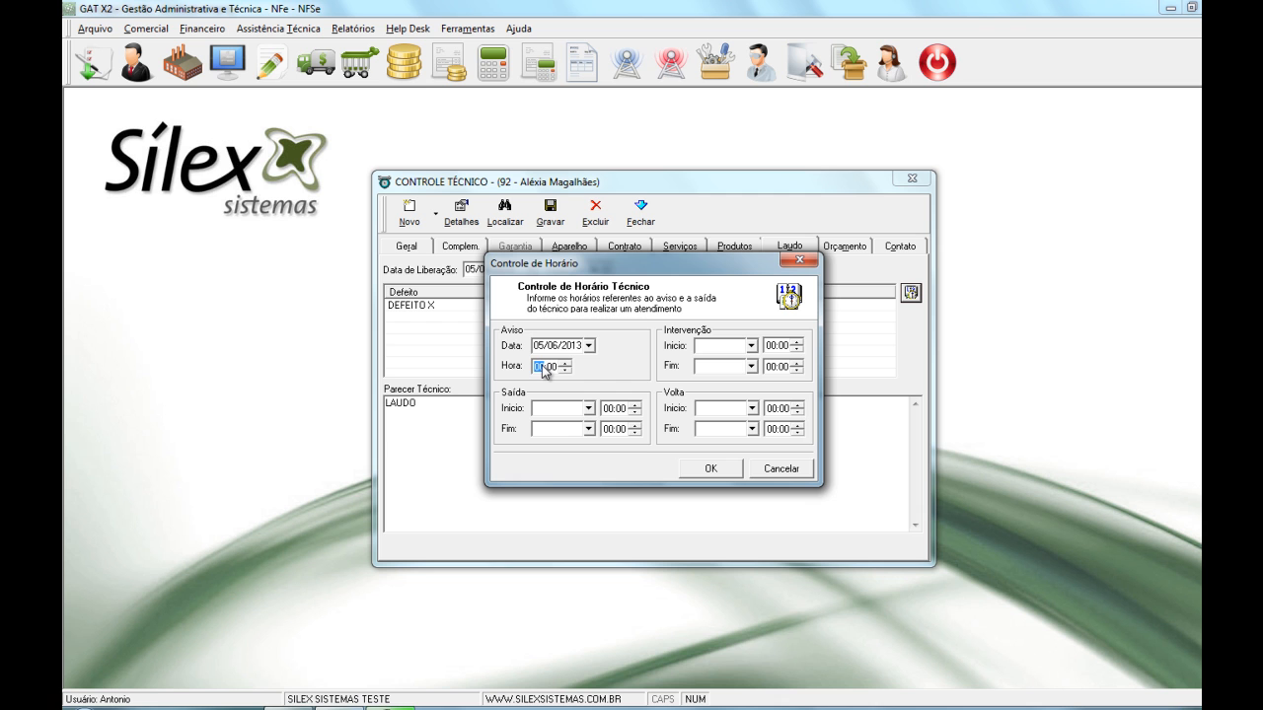
{"action": "left_click", "coordinate": [591, 407]}
{"action": "left_click", "coordinate": [591, 407]}
{"action": "left_click", "coordinate": [609, 407]}
{"action": "type", "text": "12"}
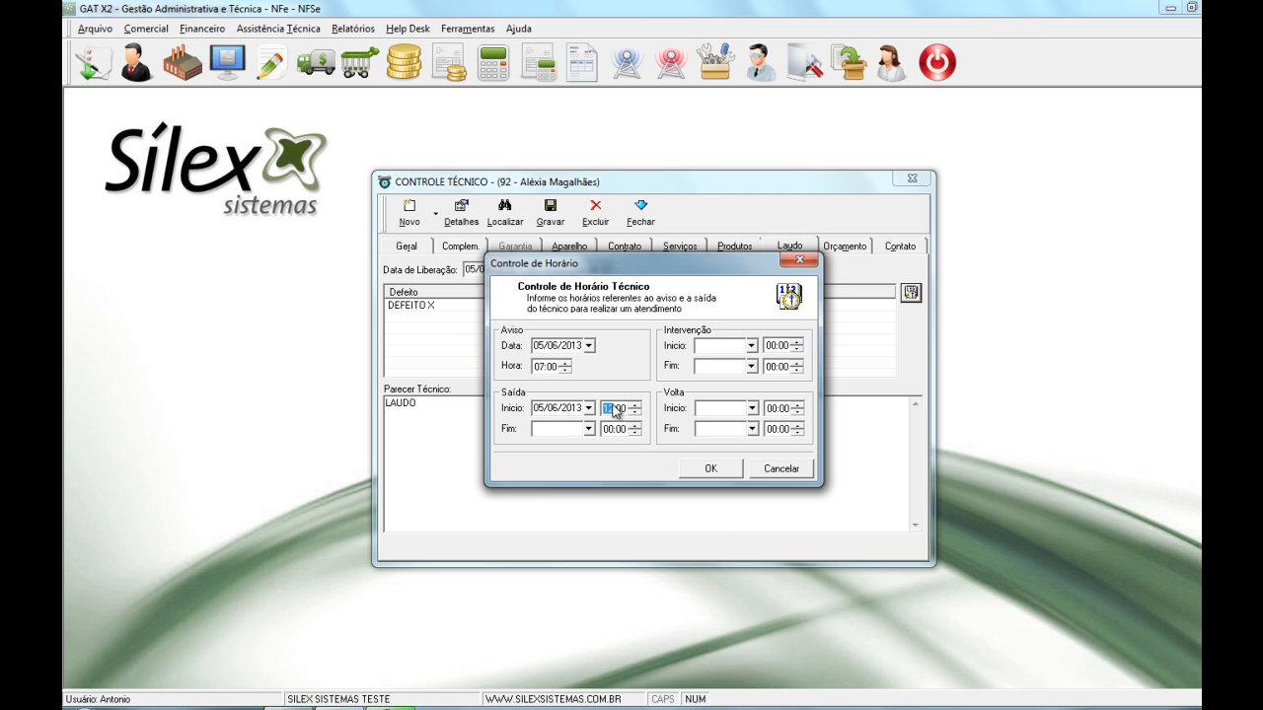
{"action": "left_click", "coordinate": [590, 429]}
{"action": "left_click", "coordinate": [607, 430]}
{"action": "type", "text": "13"}
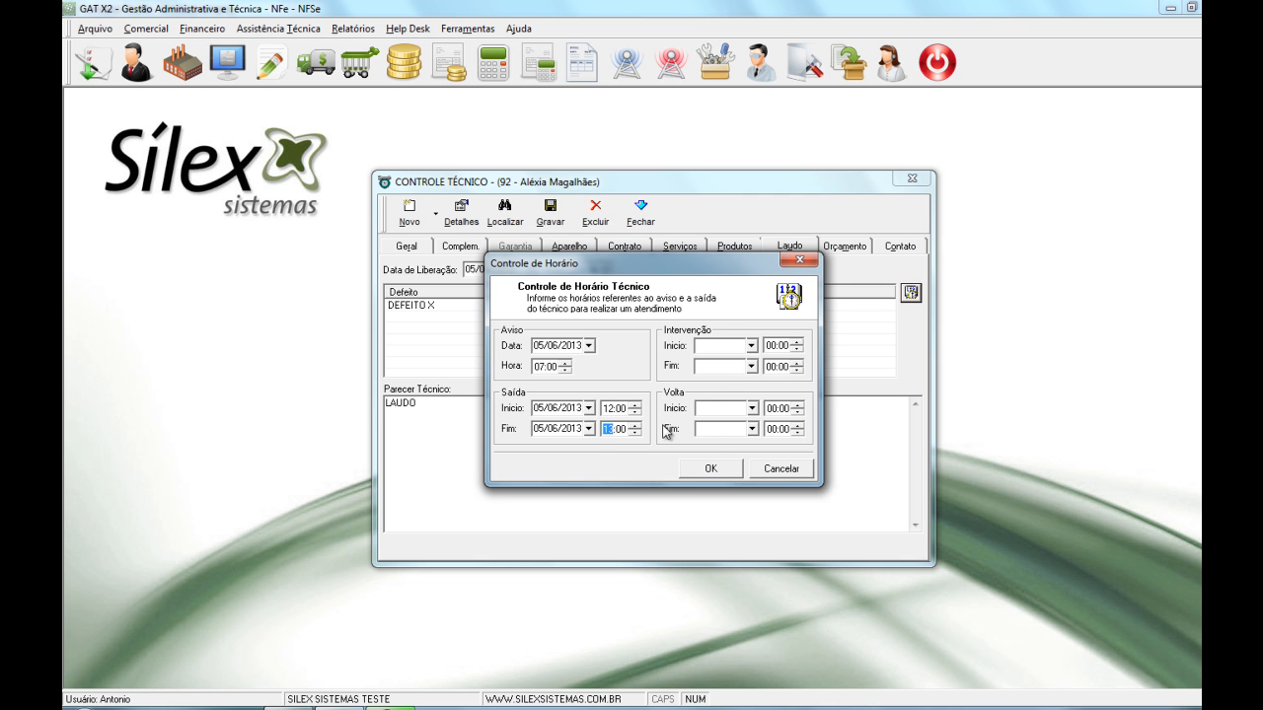
Set the technician's intervention to 05/06/2013 from 13:00 to 15:00
{"action": "left_click", "coordinate": [735, 346]}
{"action": "left_click", "coordinate": [774, 348]}
{"action": "type", "text": "1"}
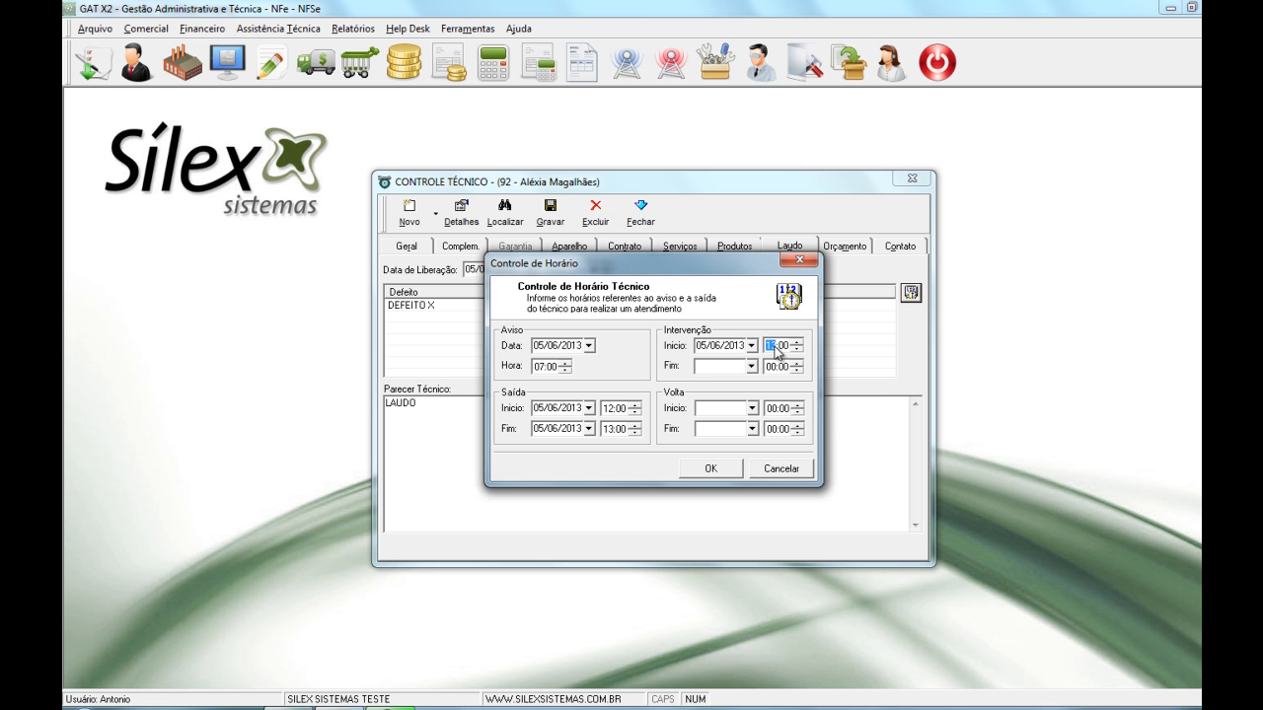
{"action": "type", "text": "3"}
{"action": "left_click", "coordinate": [751, 366]}
{"action": "left_click", "coordinate": [750, 366]}
{"action": "left_click", "coordinate": [768, 367]}
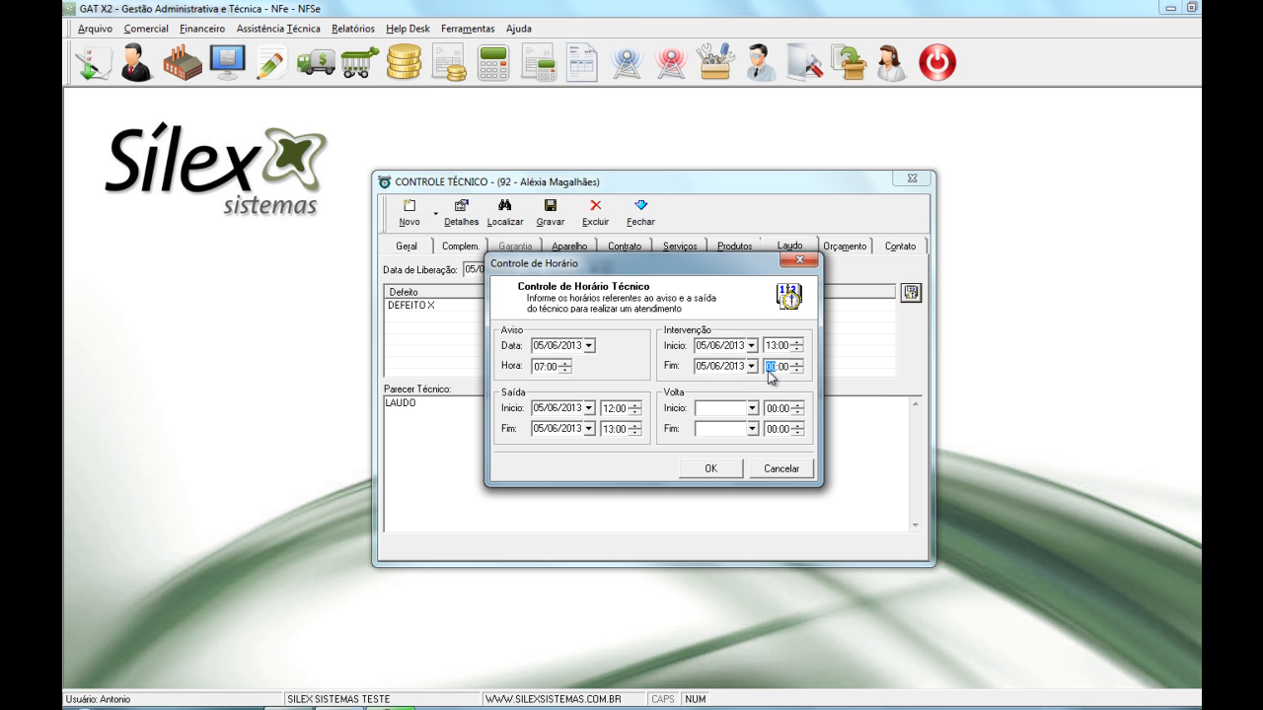
{"action": "type", "text": "15"}
Set the technician's return to 05/06/2013 from 15:00 to 16:00, and close the repair order without saving the changes
{"action": "left_click", "coordinate": [757, 412]}
{"action": "left_click", "coordinate": [768, 410]}
{"action": "type", "text": "15"}
{"action": "left_click", "coordinate": [752, 428]}
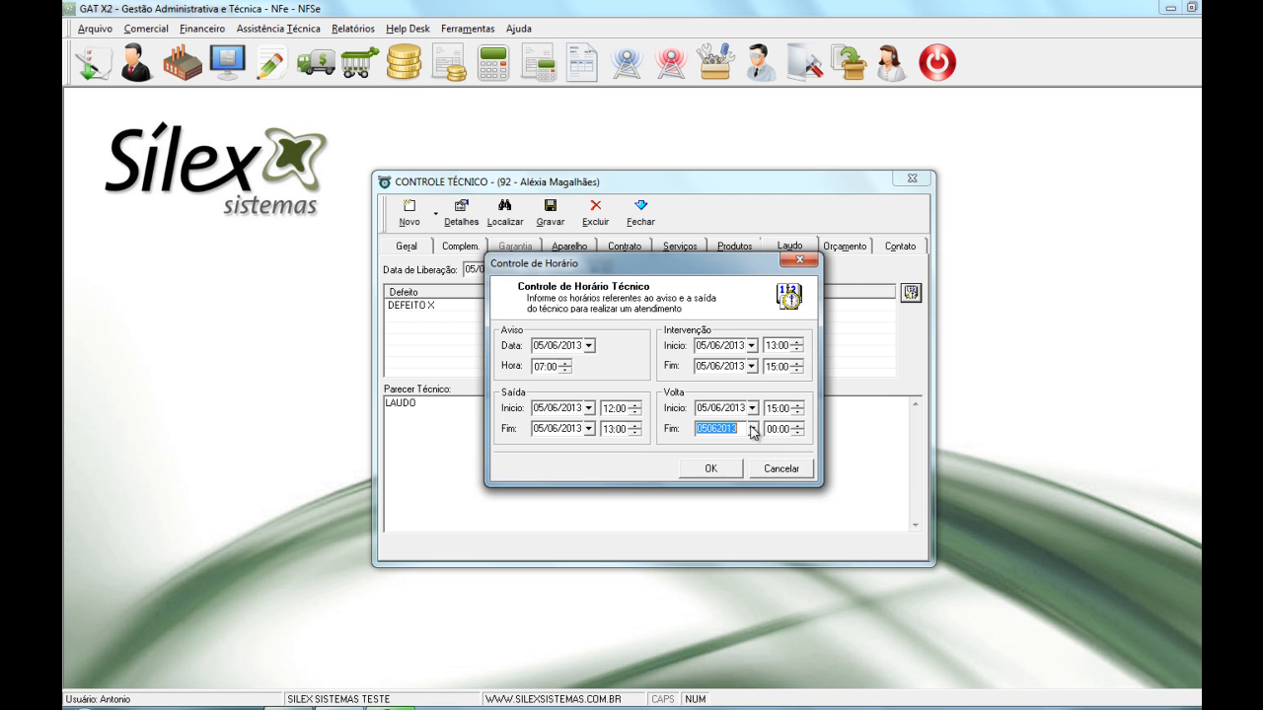
{"action": "left_click", "coordinate": [775, 432]}
{"action": "type", "text": "16"}
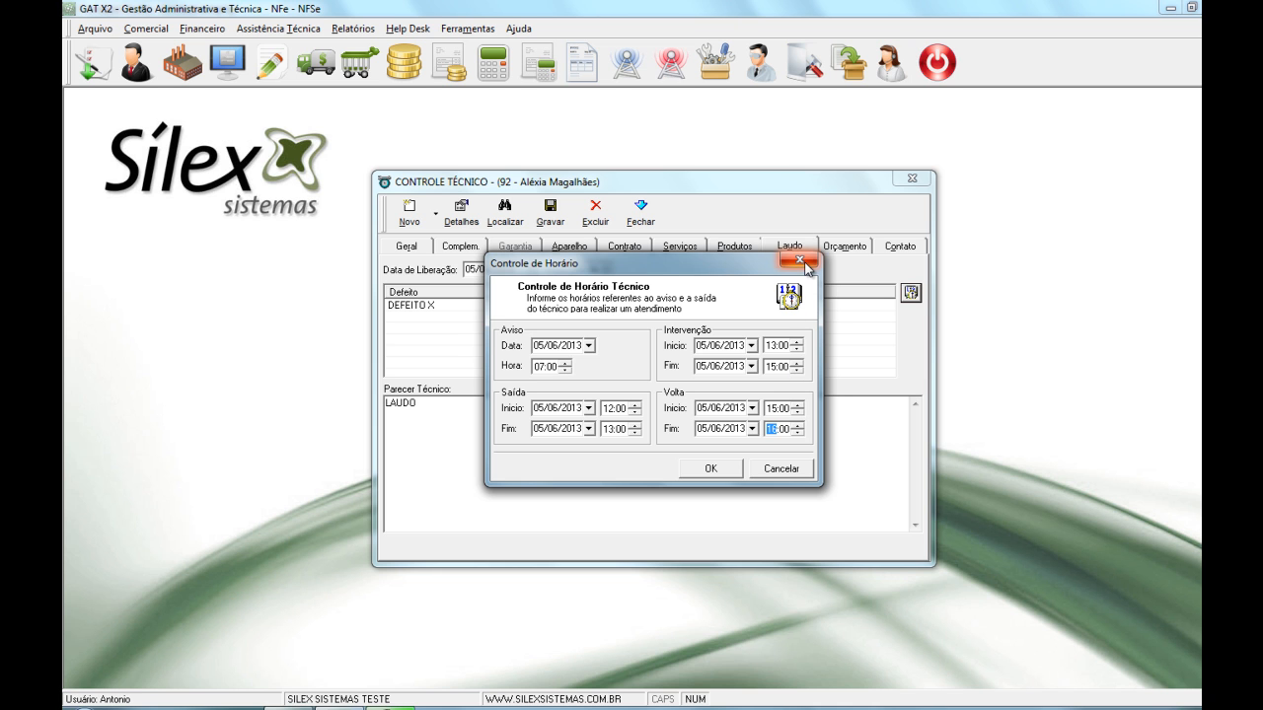
{"action": "left_click", "coordinate": [805, 264]}
{"action": "left_click", "coordinate": [641, 217]}
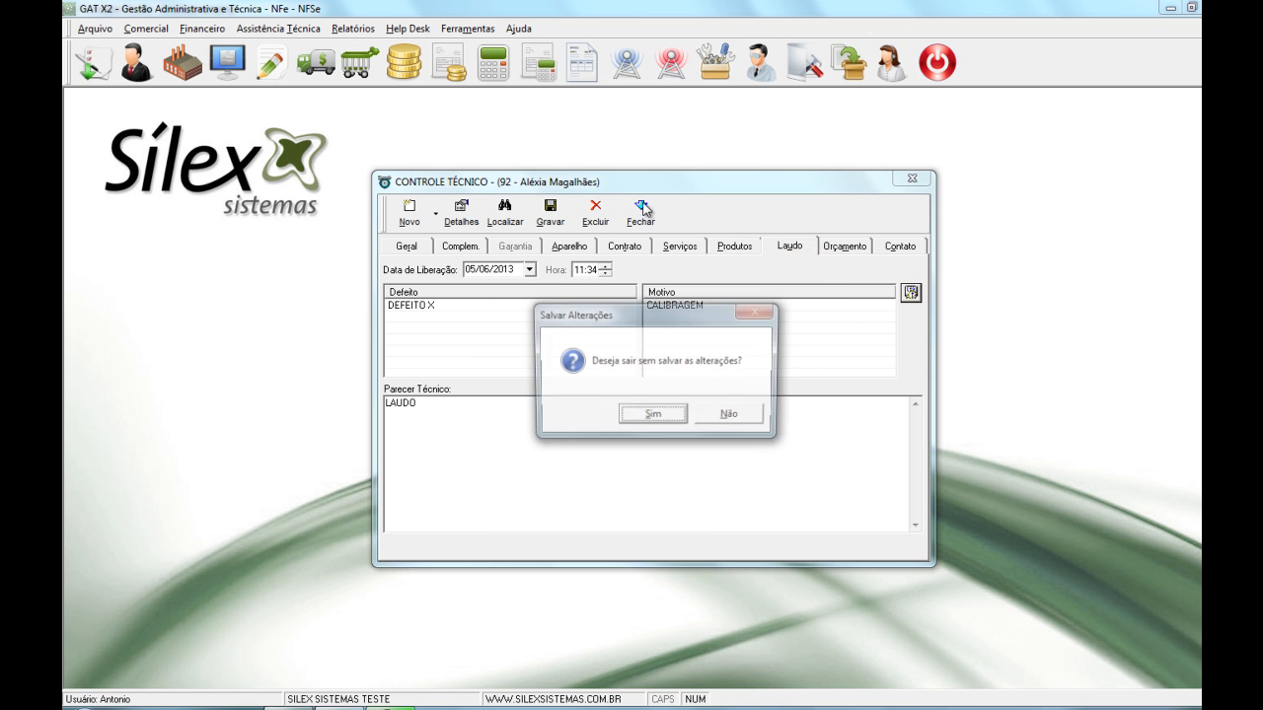
{"action": "left_click", "coordinate": [654, 417]}
Open the technical assistance report Aparelho and select the device with serial number 12
{"action": "left_click", "coordinate": [353, 28]}
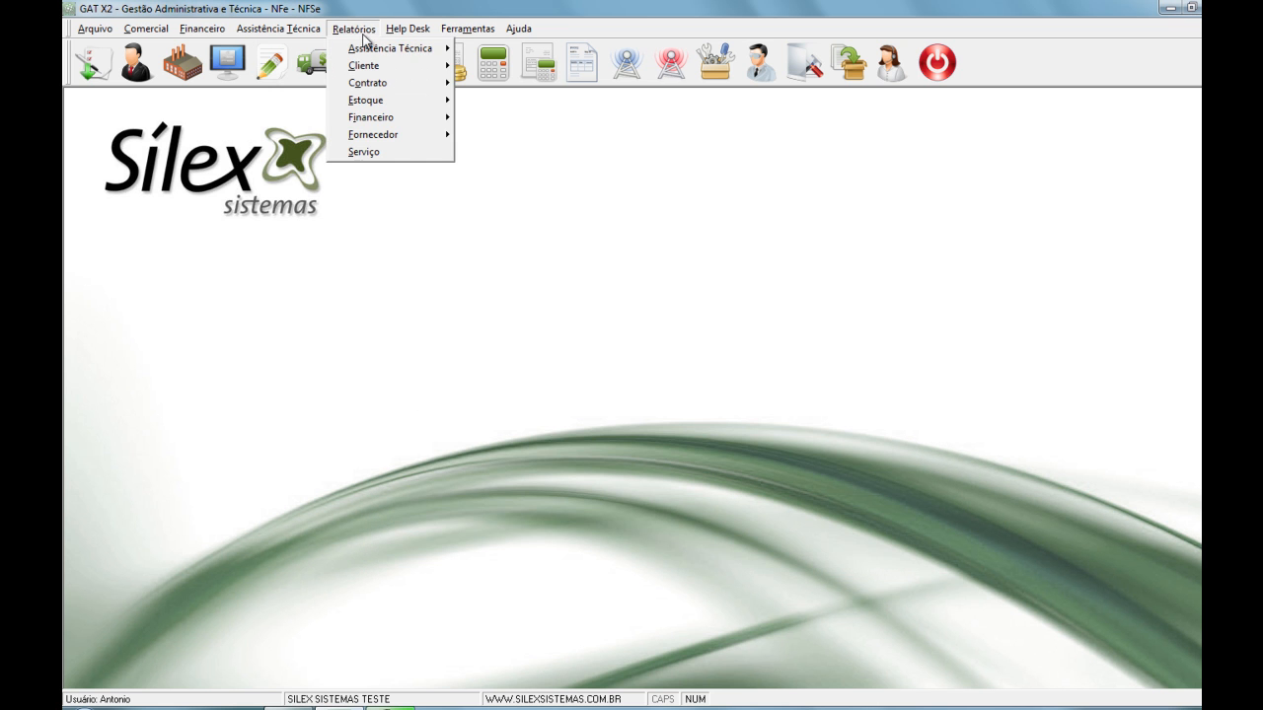
{"action": "mouse_move", "coordinate": [402, 52]}
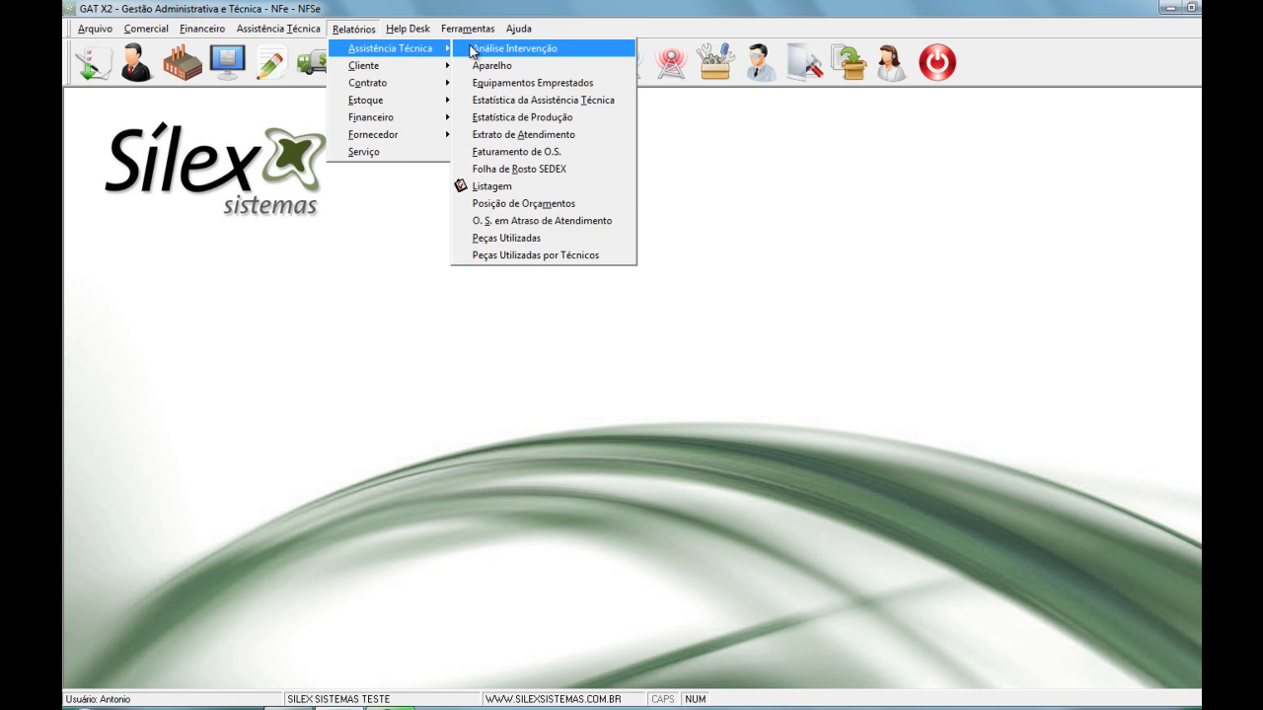
{"action": "left_click", "coordinate": [527, 64]}
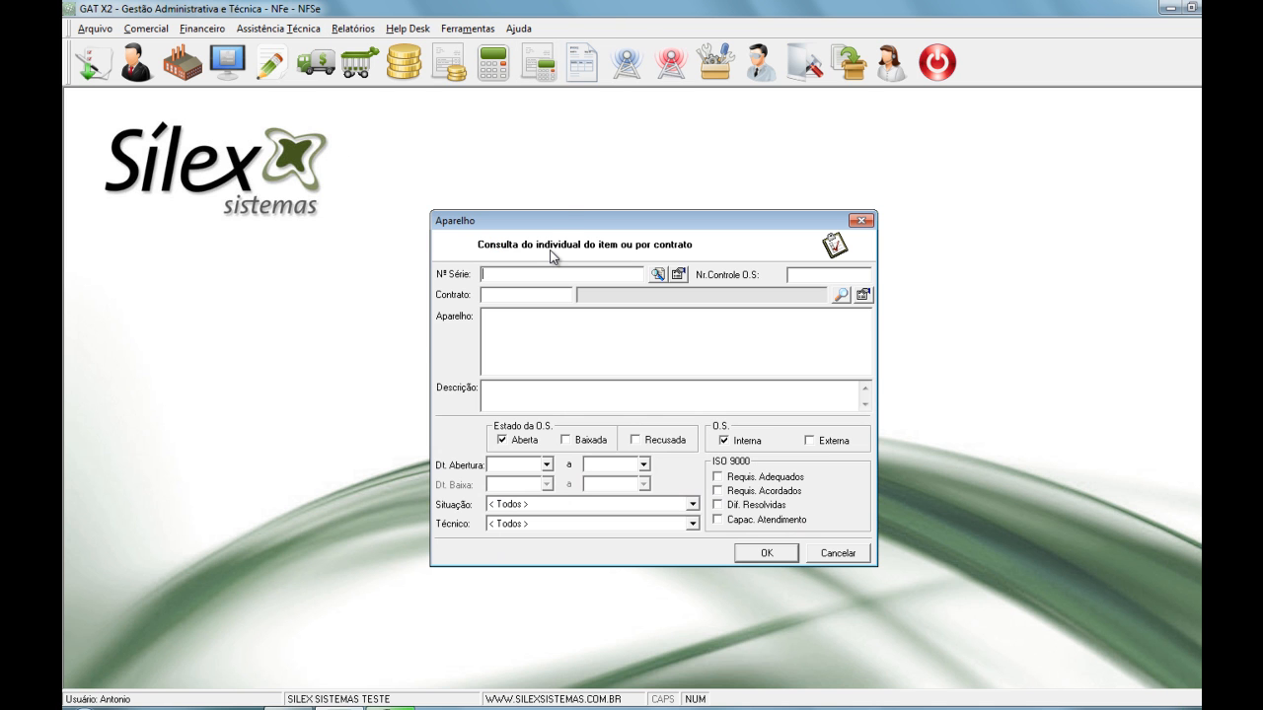
{"action": "type", "text": "12"}
{"action": "key", "text": "Return"}
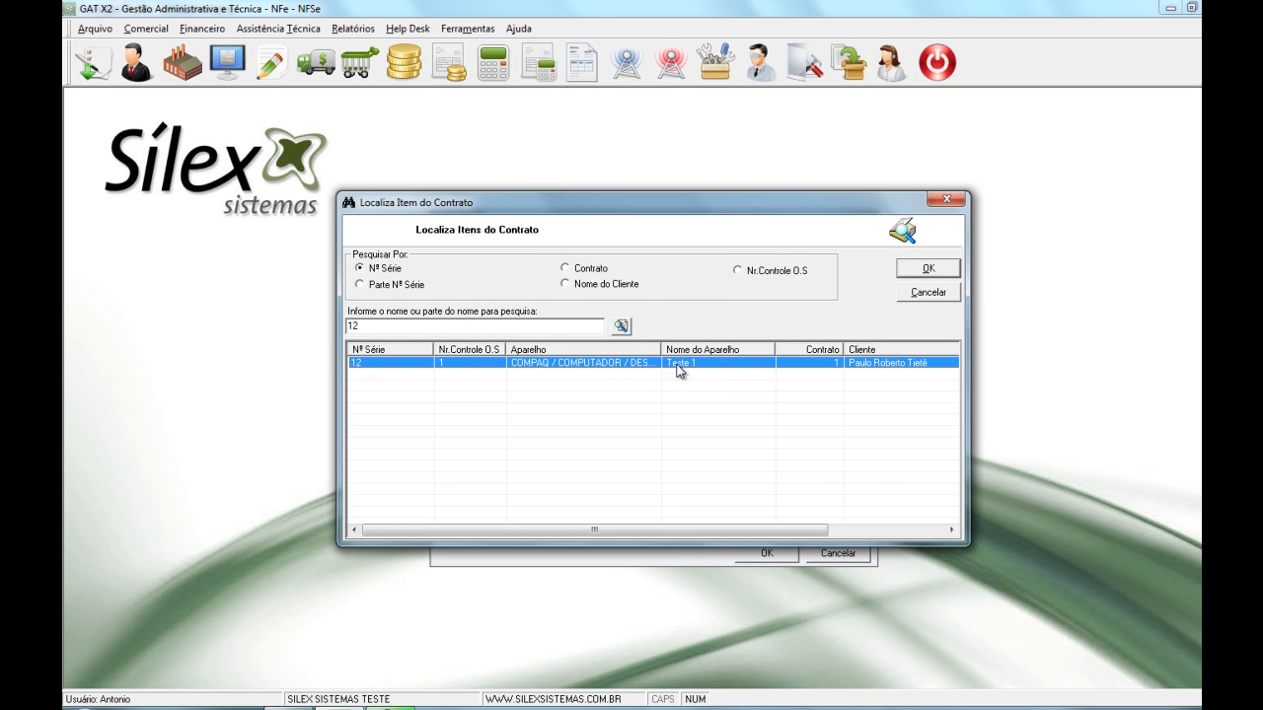
{"action": "left_click", "coordinate": [927, 270]}
{"action": "left_click", "coordinate": [661, 272]}
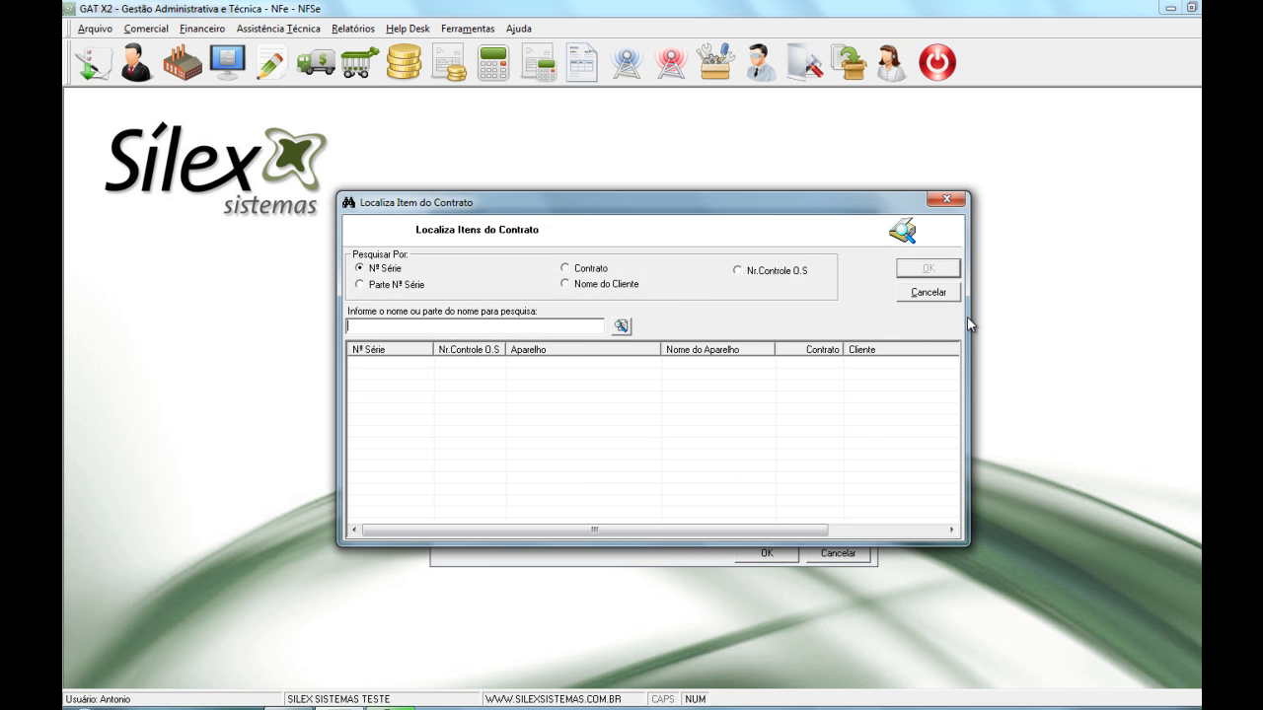
{"action": "left_click", "coordinate": [928, 292]}
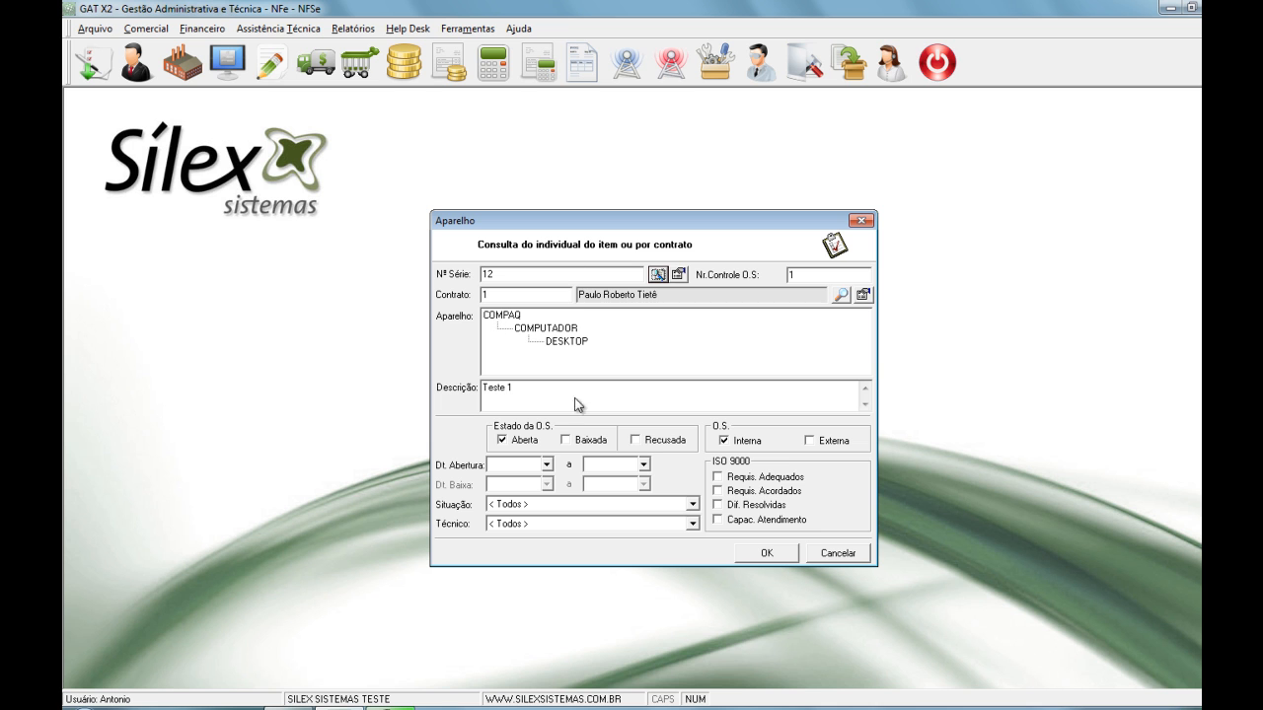
Include Baixada and Externa orders opened from 01/01/2000 to 05/06/2013, and run the Aparelho query
{"action": "left_click", "coordinate": [566, 440]}
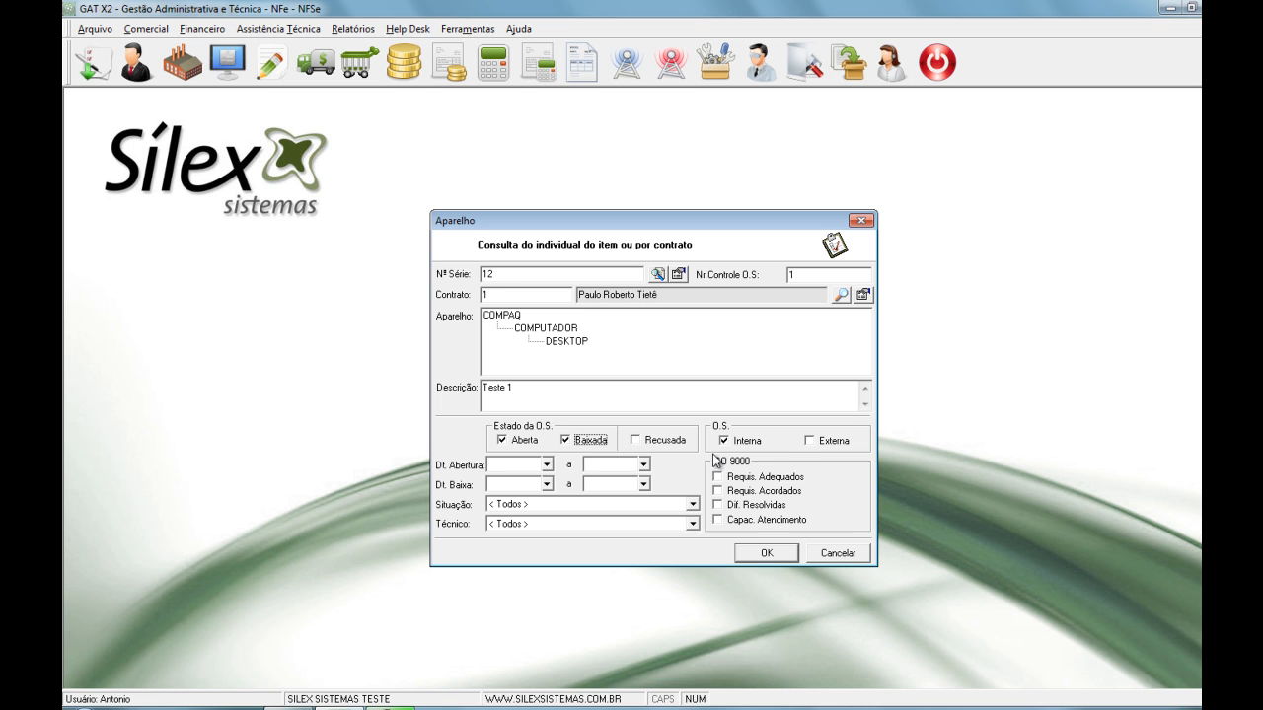
{"action": "left_click", "coordinate": [810, 440]}
{"action": "type", "text": "01012000"}
{"action": "left_click", "coordinate": [643, 464]}
{"action": "left_click", "coordinate": [643, 464]}
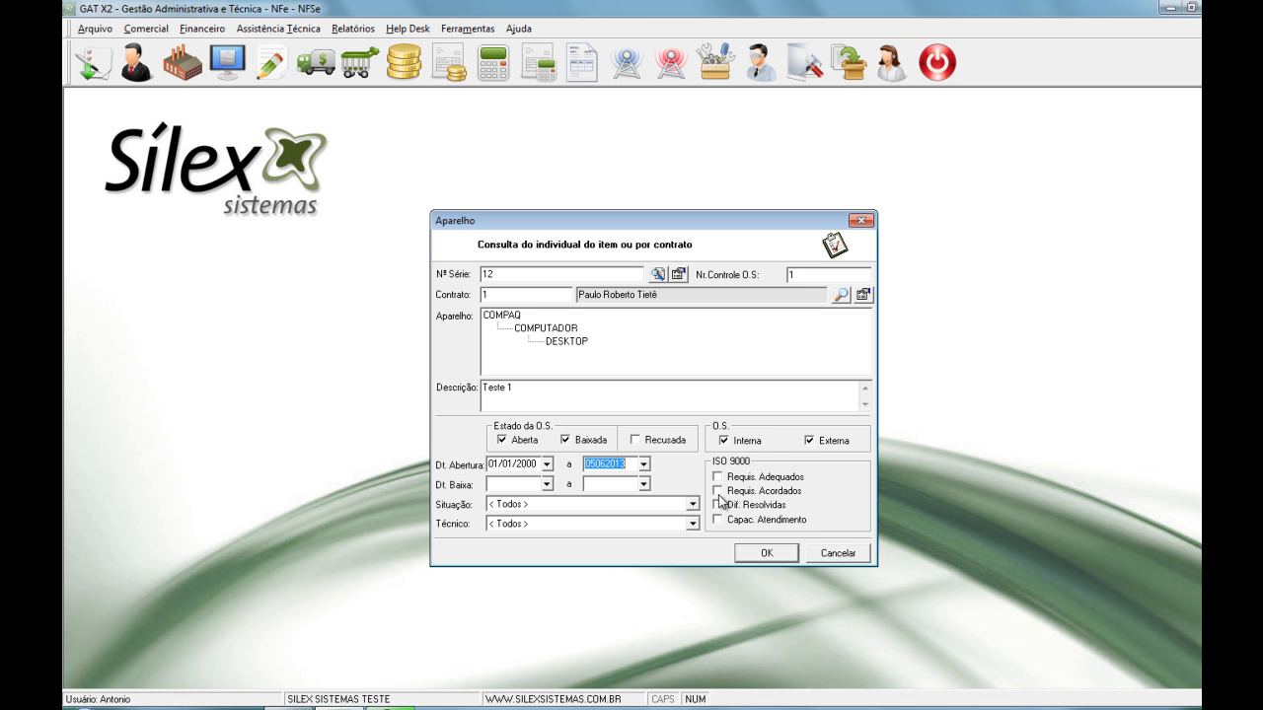
{"action": "left_click", "coordinate": [765, 552]}
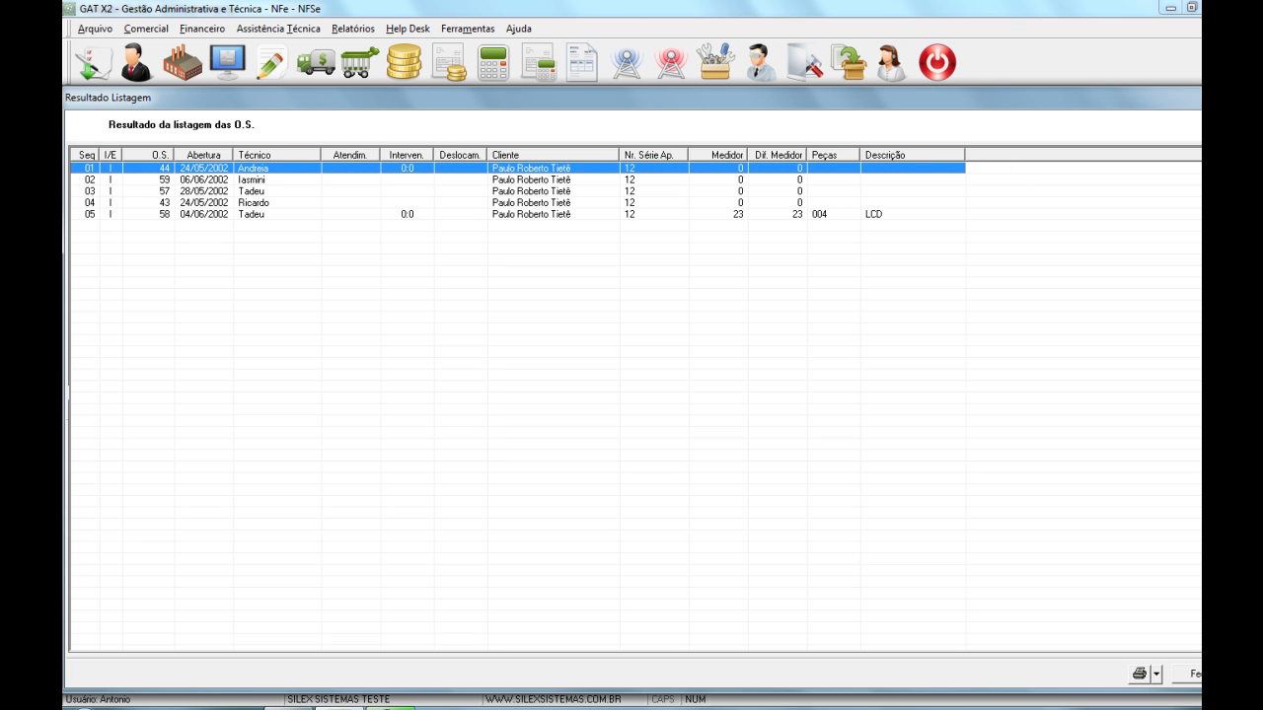
View the fourth repair order in the result listing, close it without saving, and leave the Aparelho report
{"action": "left_click", "coordinate": [511, 203]}
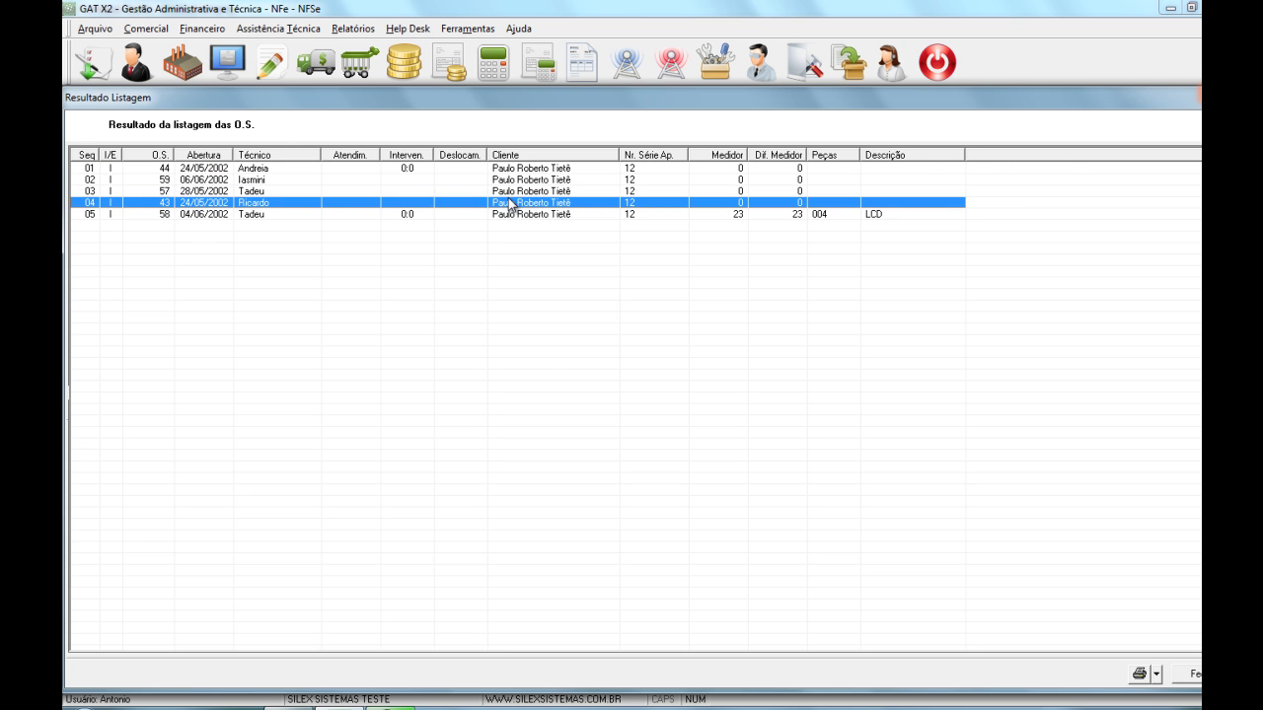
{"action": "double_click", "coordinate": [511, 204]}
{"action": "left_click", "coordinate": [759, 416]}
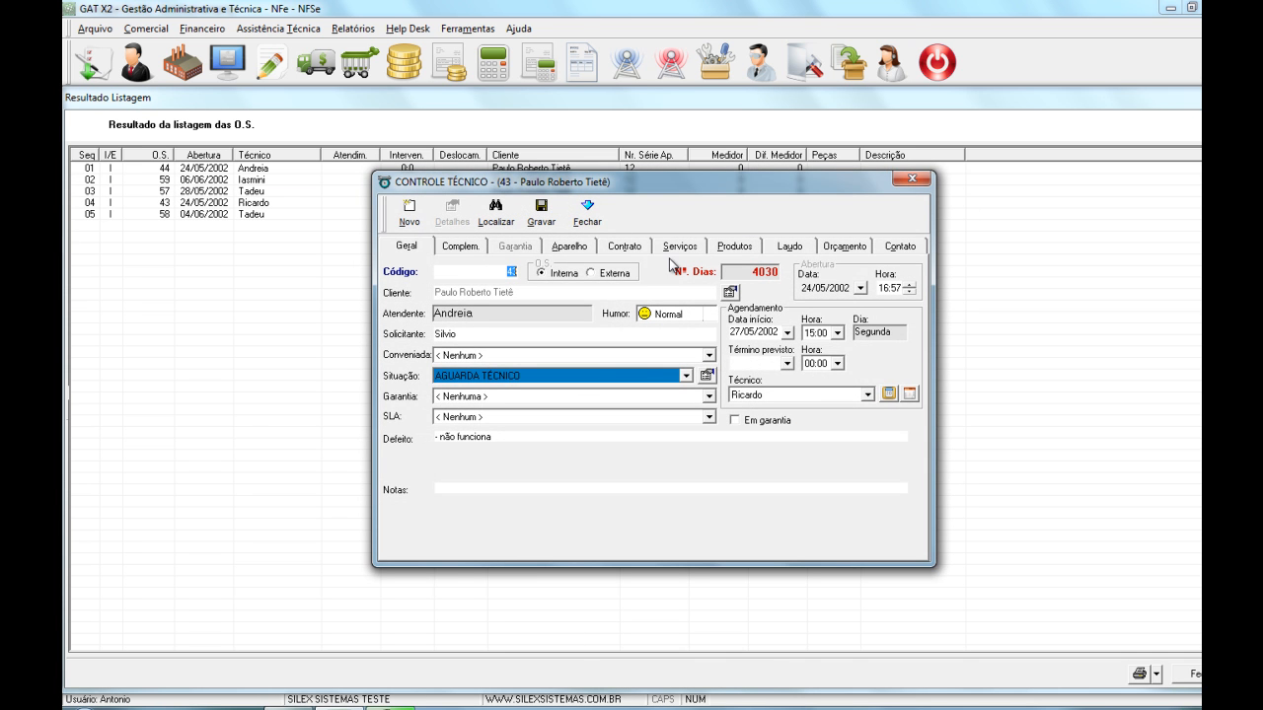
{"action": "left_click", "coordinate": [594, 215]}
{"action": "left_click", "coordinate": [650, 422]}
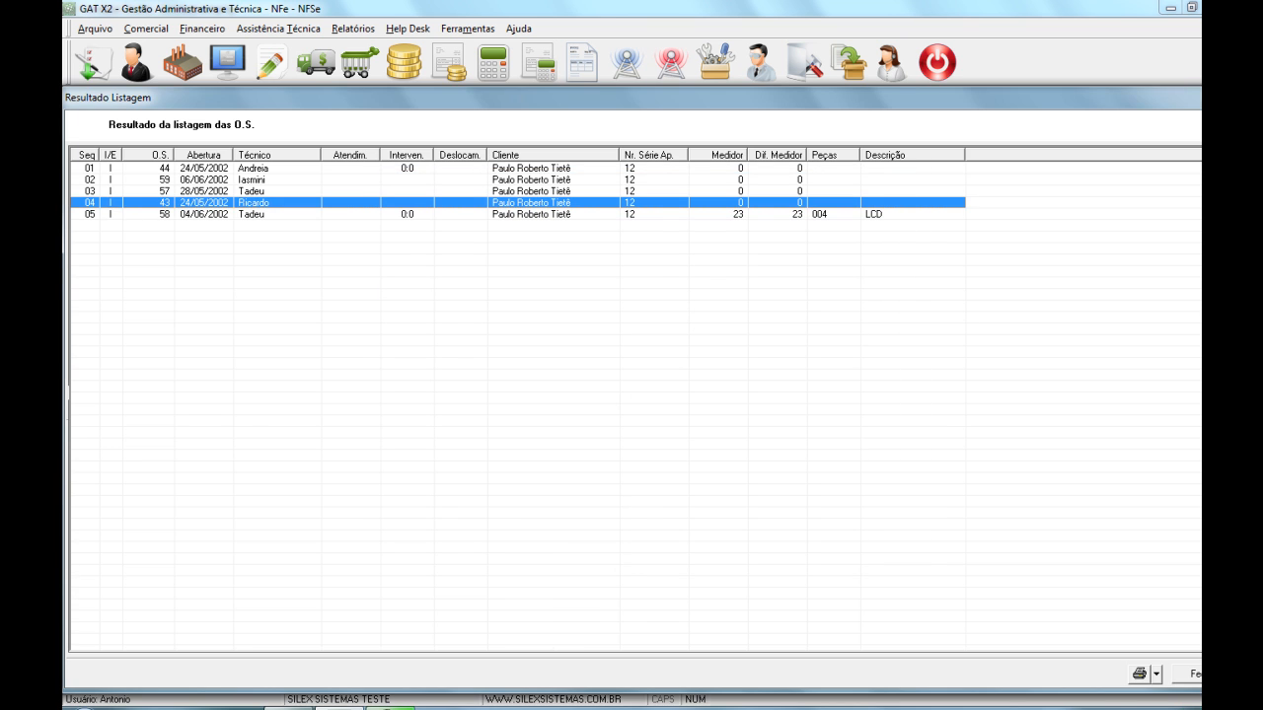
{"action": "left_click", "coordinate": [1200, 94]}
{"action": "left_click", "coordinate": [865, 221]}
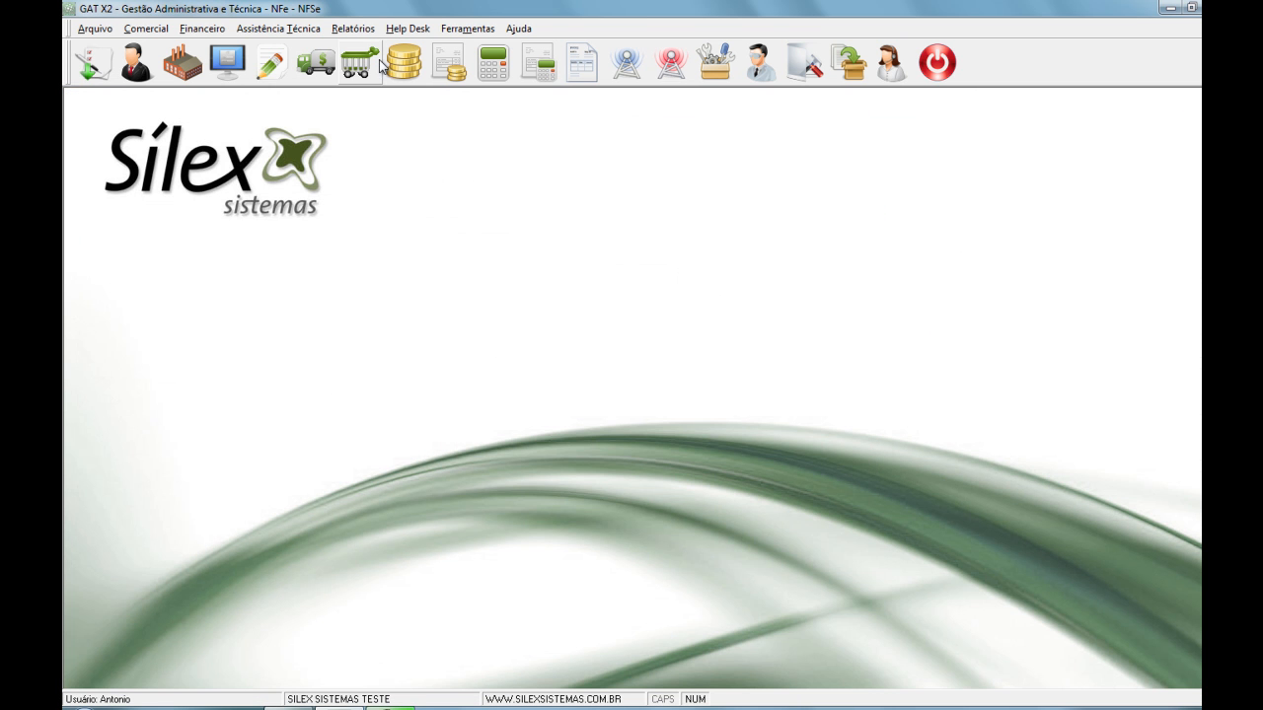
Run the Extrato de Atendimento report for orders opened from 01/01/2000 to 05/06/2013, including Baixada and Externa orders
{"action": "left_click", "coordinate": [354, 28]}
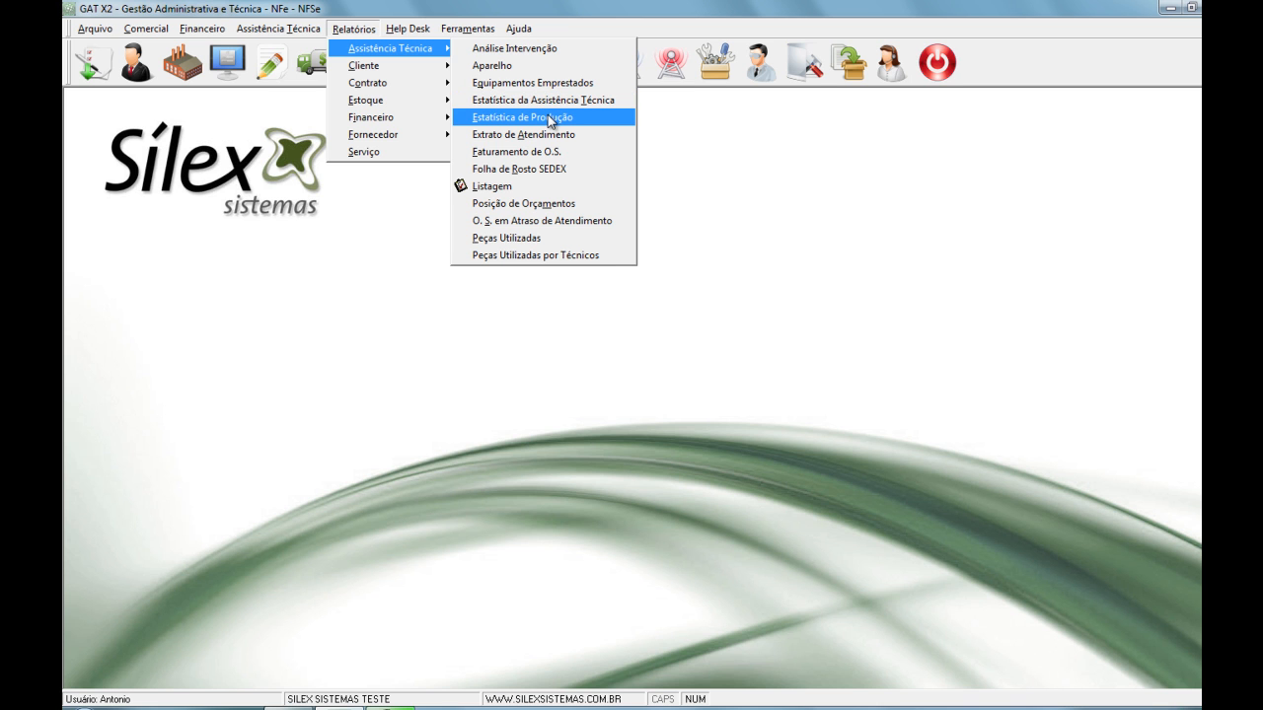
{"action": "left_click", "coordinate": [579, 144]}
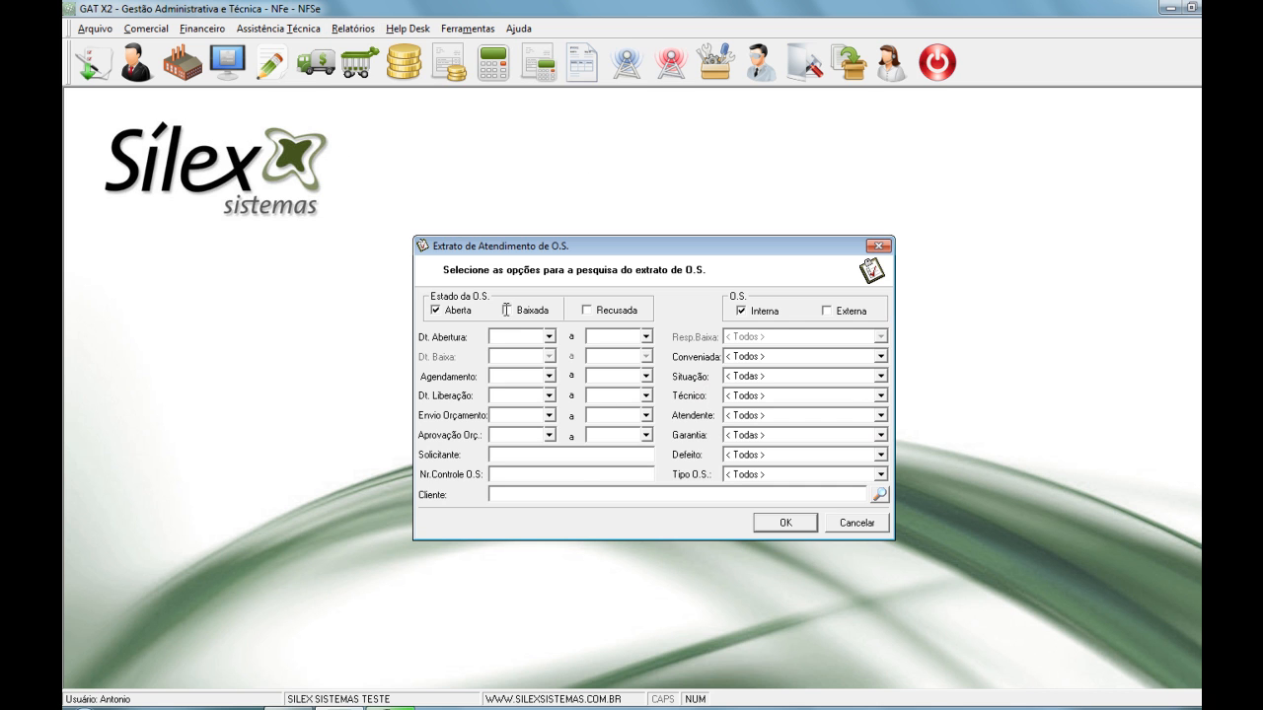
{"action": "type", "text": "01012000"}
{"action": "key", "text": "Tab"}
{"action": "left_click", "coordinate": [510, 314]}
{"action": "left_click", "coordinate": [841, 311]}
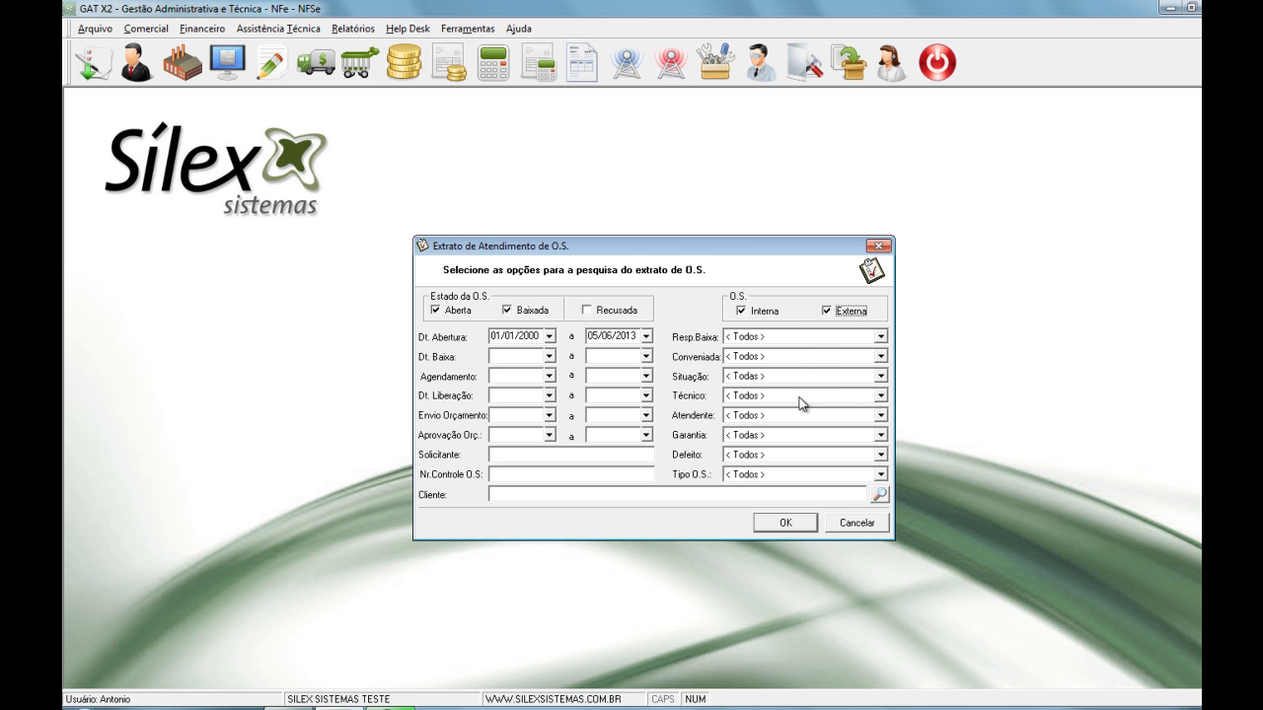
{"action": "left_click", "coordinate": [771, 523]}
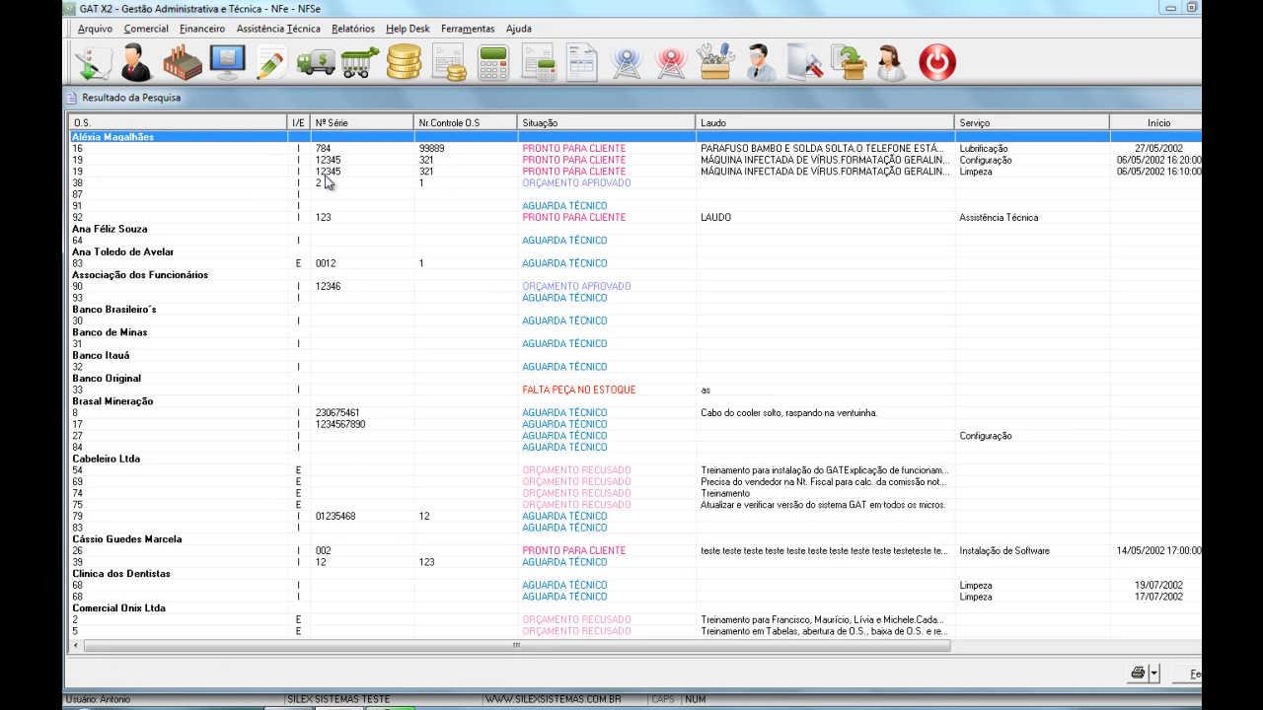
View Cabeleiro Ltda's last Orçamento Recusado order in the results, close it without saving, and leave the Extrato de Atendimento report
{"action": "left_click_drag", "start_coordinate": [429, 654], "coordinate": [257, 680]}
{"action": "left_click", "coordinate": [589, 505]}
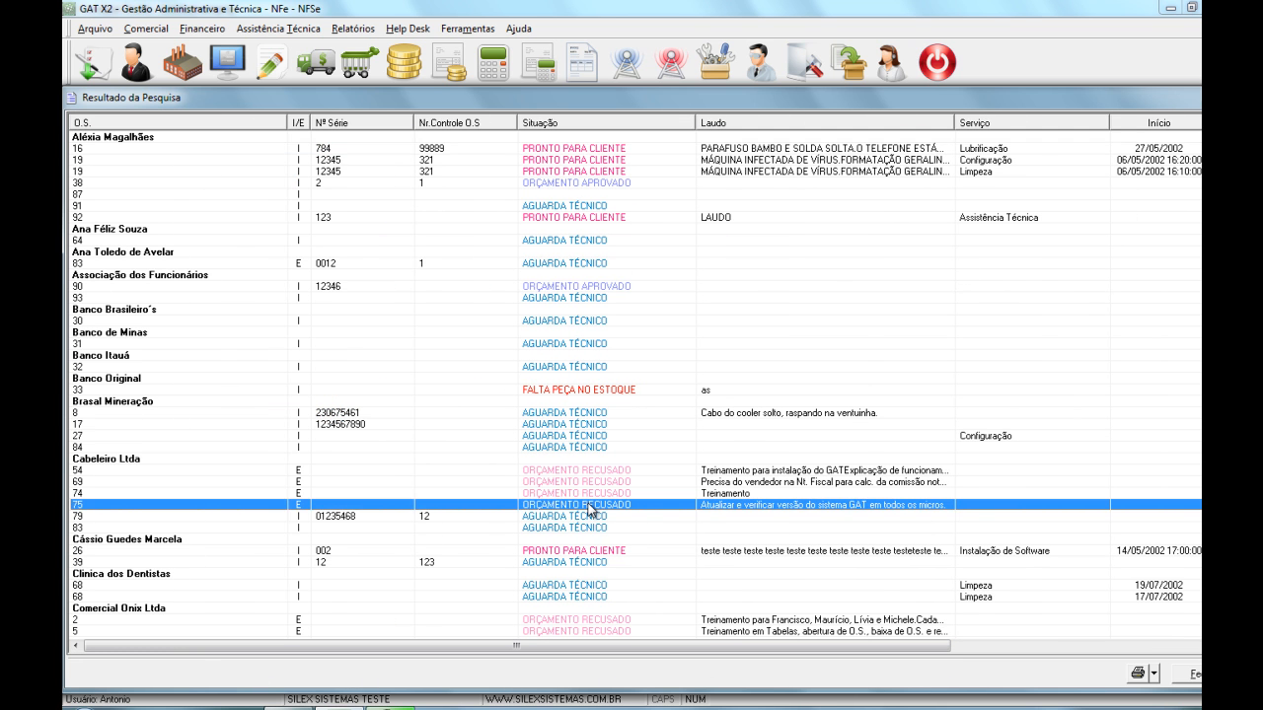
{"action": "double_click", "coordinate": [589, 509]}
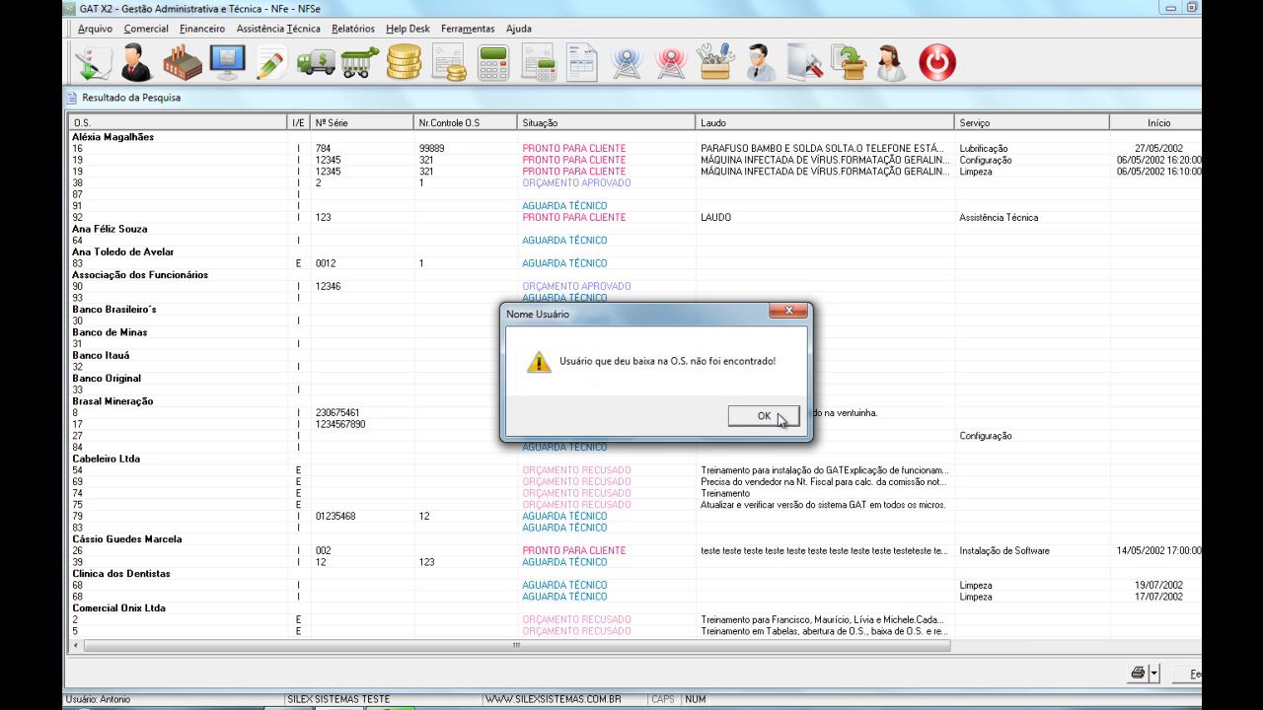
{"action": "left_click", "coordinate": [779, 418]}
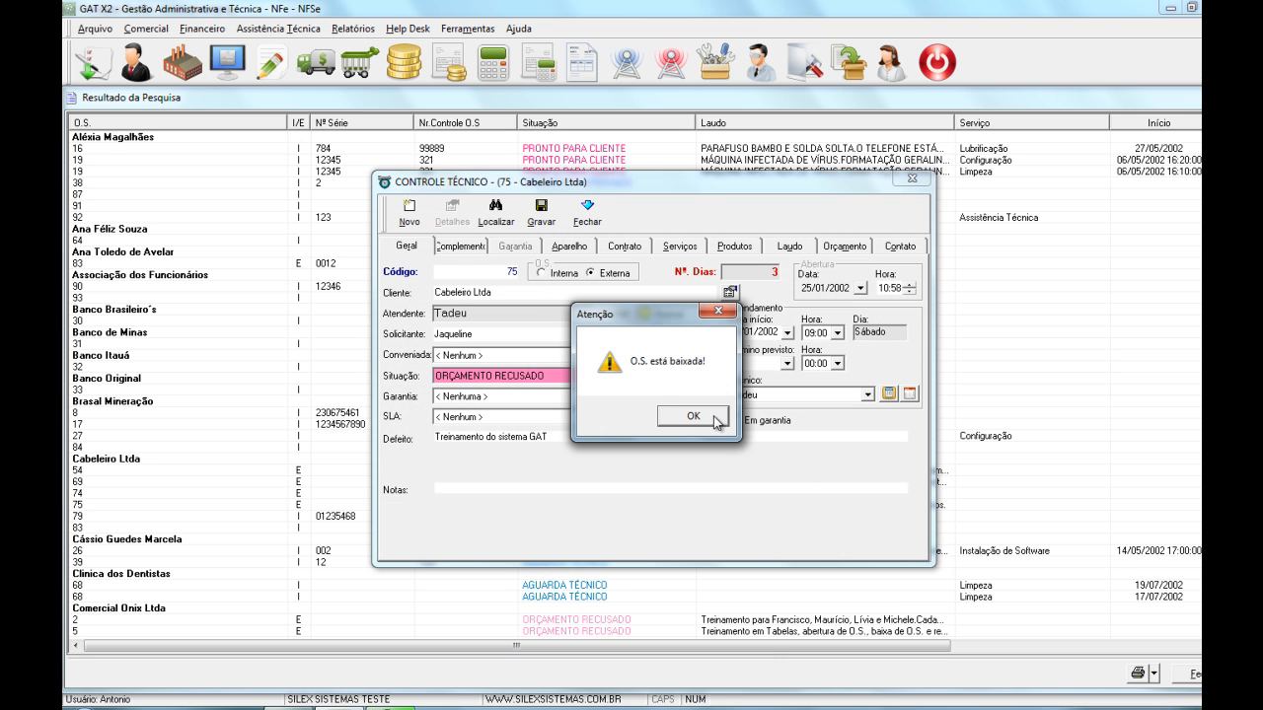
{"action": "left_click", "coordinate": [702, 417]}
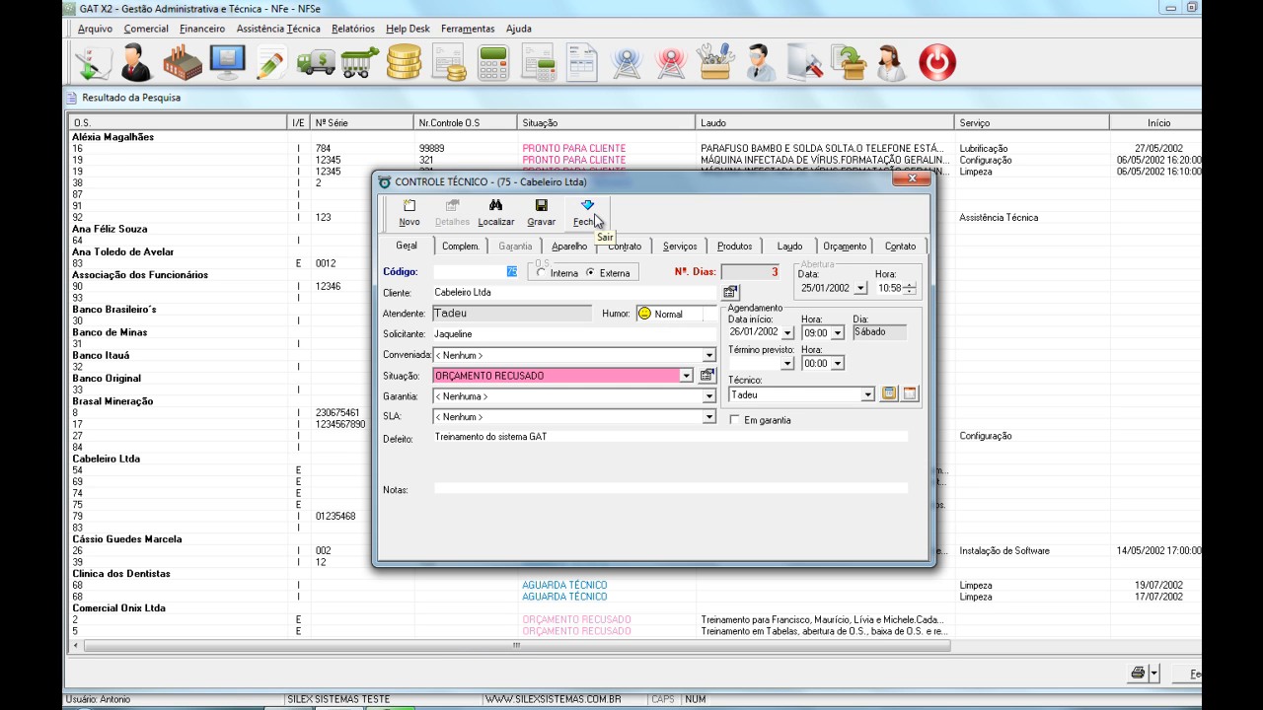
{"action": "left_click", "coordinate": [596, 219]}
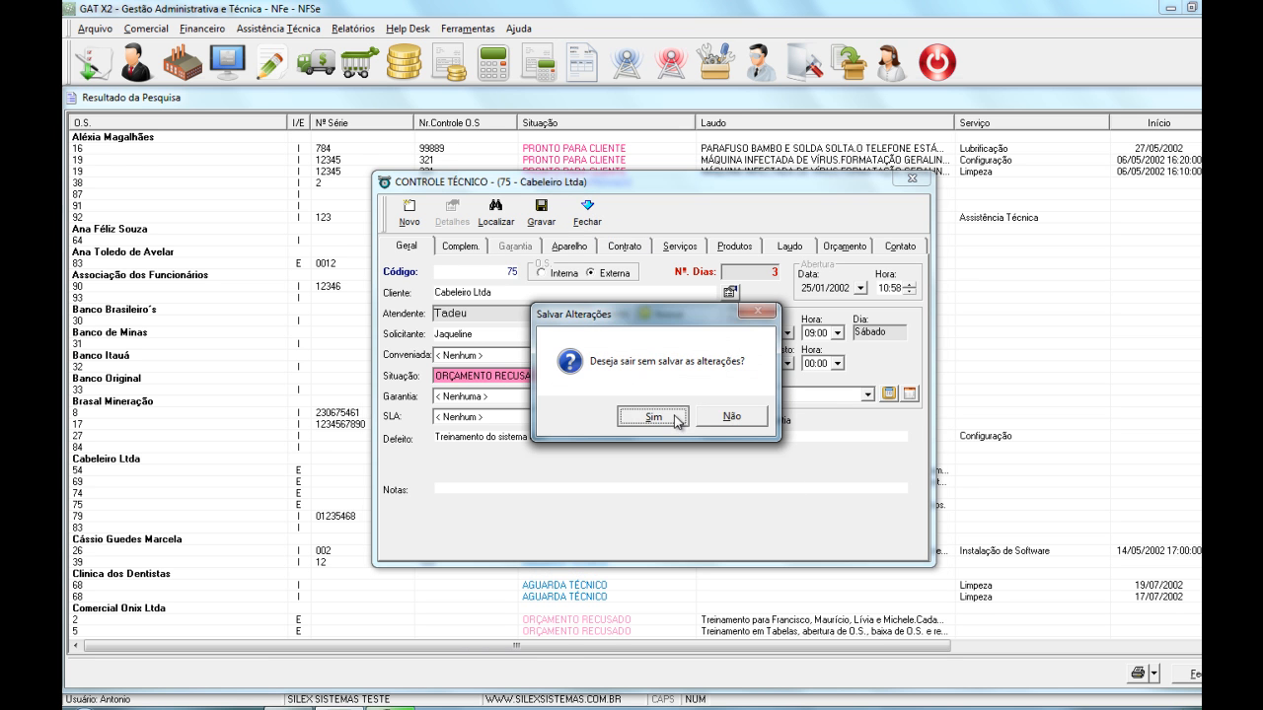
{"action": "left_click", "coordinate": [677, 424]}
{"action": "left_click", "coordinate": [1200, 96]}
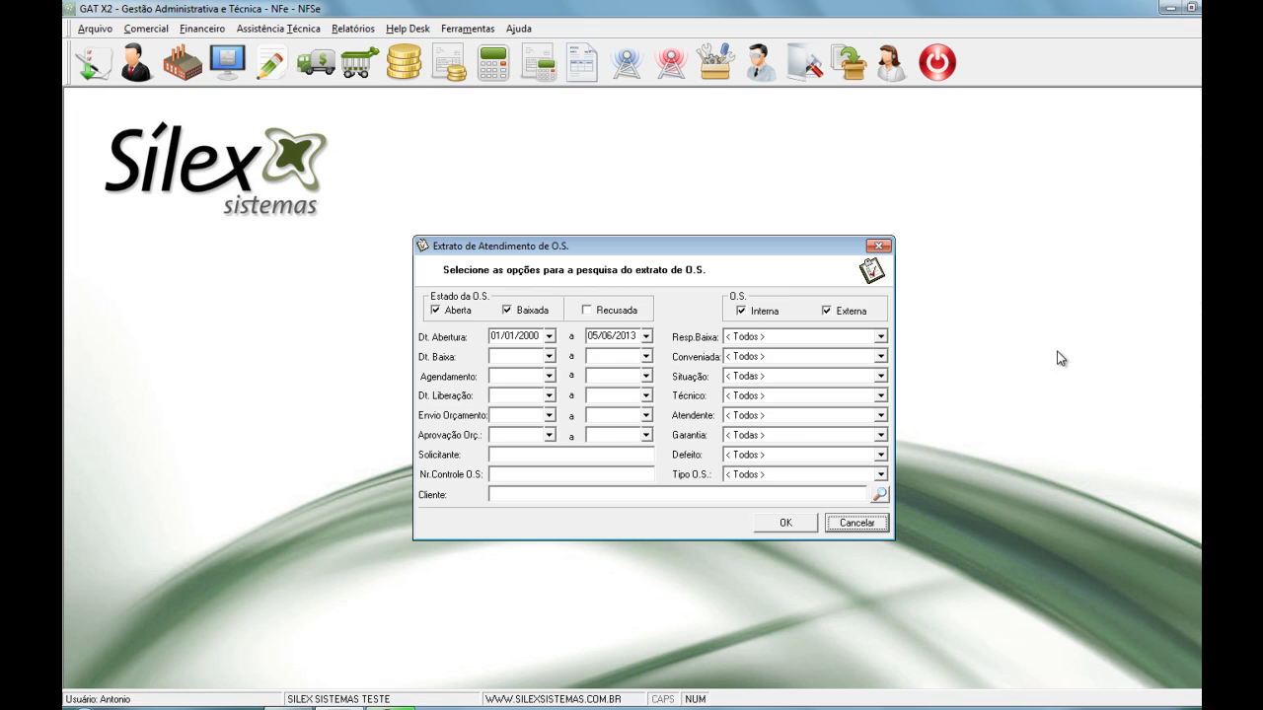
{"action": "left_click", "coordinate": [864, 524]}
Set the Faturamento de O.S. report to include Baixada and Externa orders opened from 01/01/2000 to 05/06/2013
{"action": "left_click", "coordinate": [355, 30]}
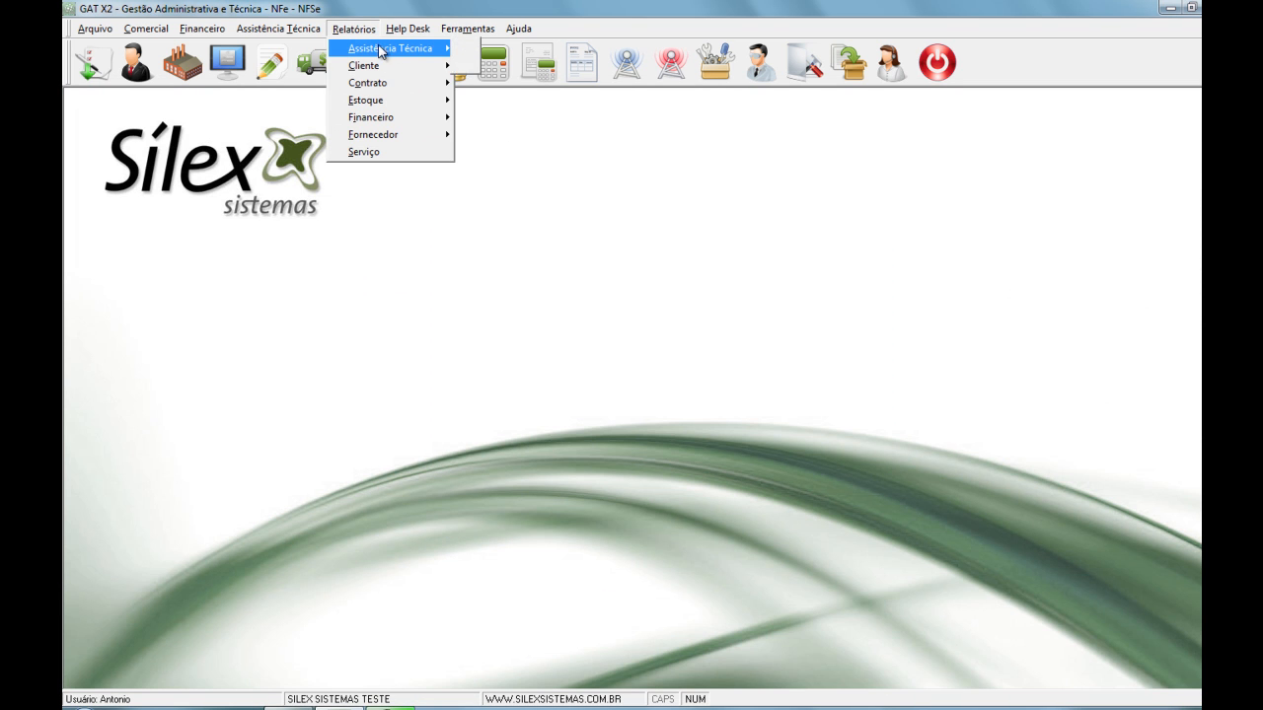
{"action": "mouse_move", "coordinate": [414, 49]}
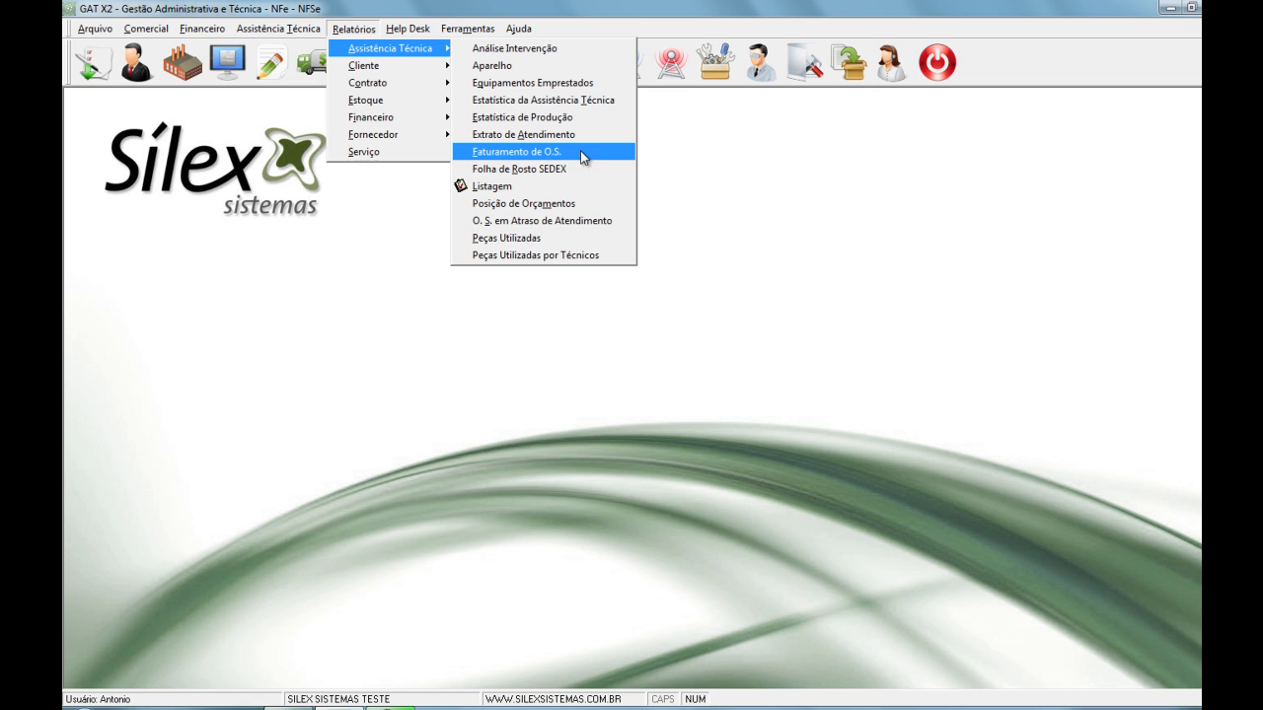
{"action": "left_click", "coordinate": [556, 152]}
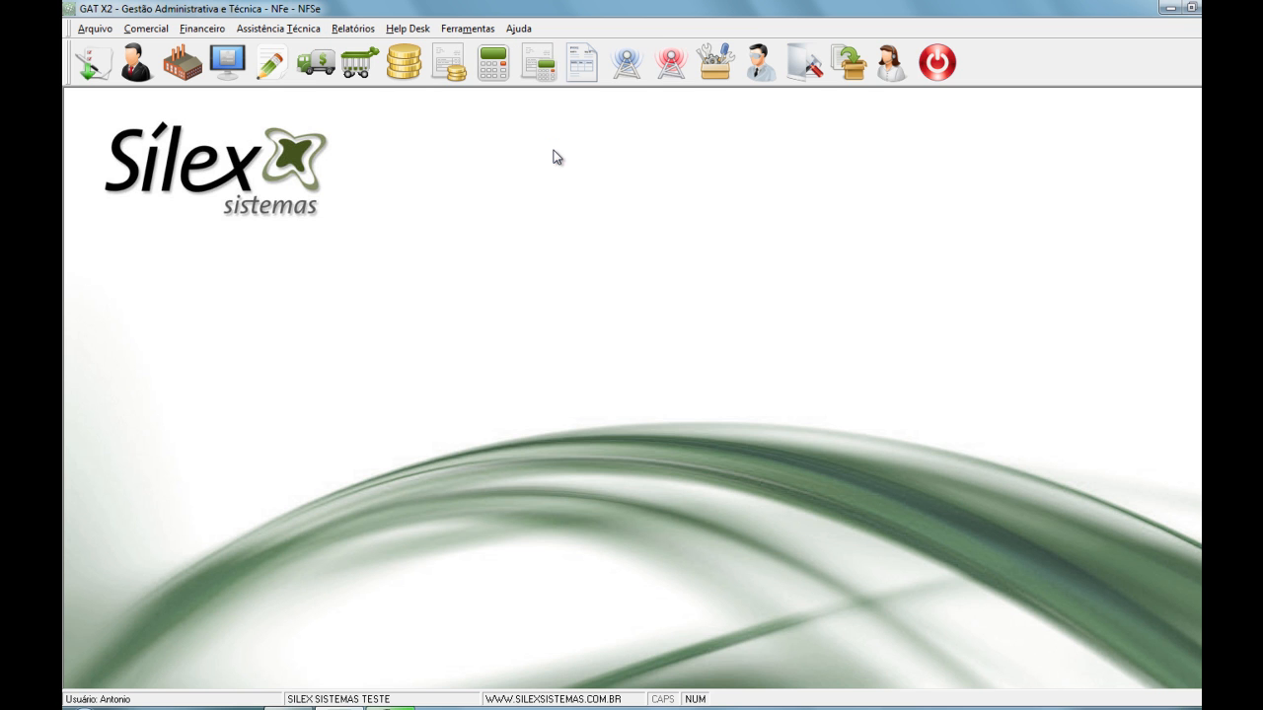
{"action": "left_click", "coordinate": [526, 284]}
{"action": "left_click", "coordinate": [407, 313]}
{"action": "type", "text": "01012000"}
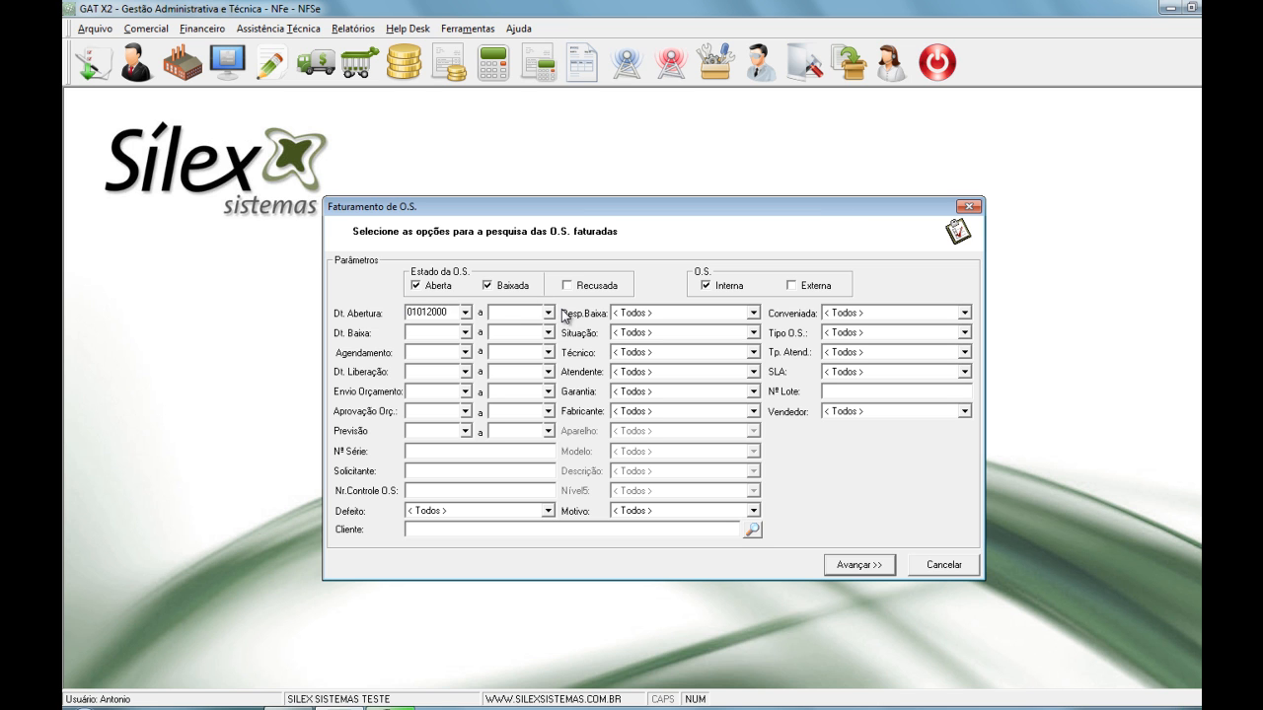
{"action": "left_click", "coordinate": [548, 314]}
{"action": "left_click", "coordinate": [548, 320]}
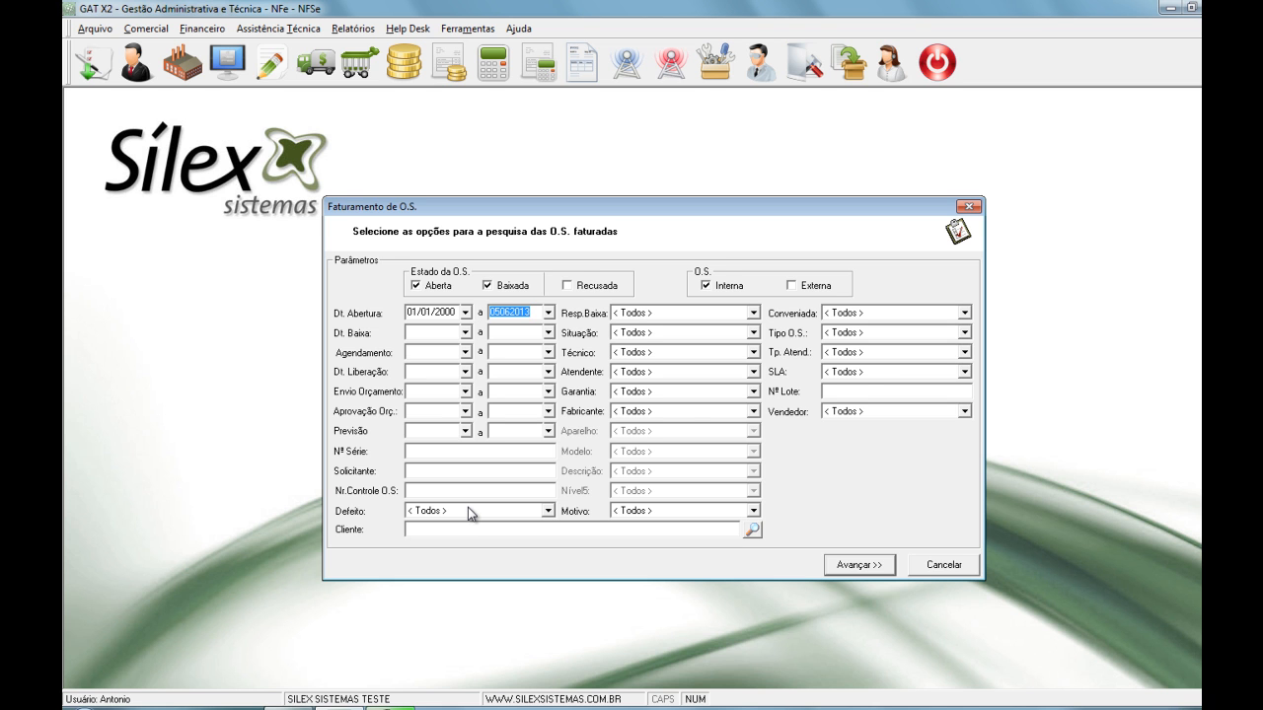
{"action": "left_click", "coordinate": [807, 288]}
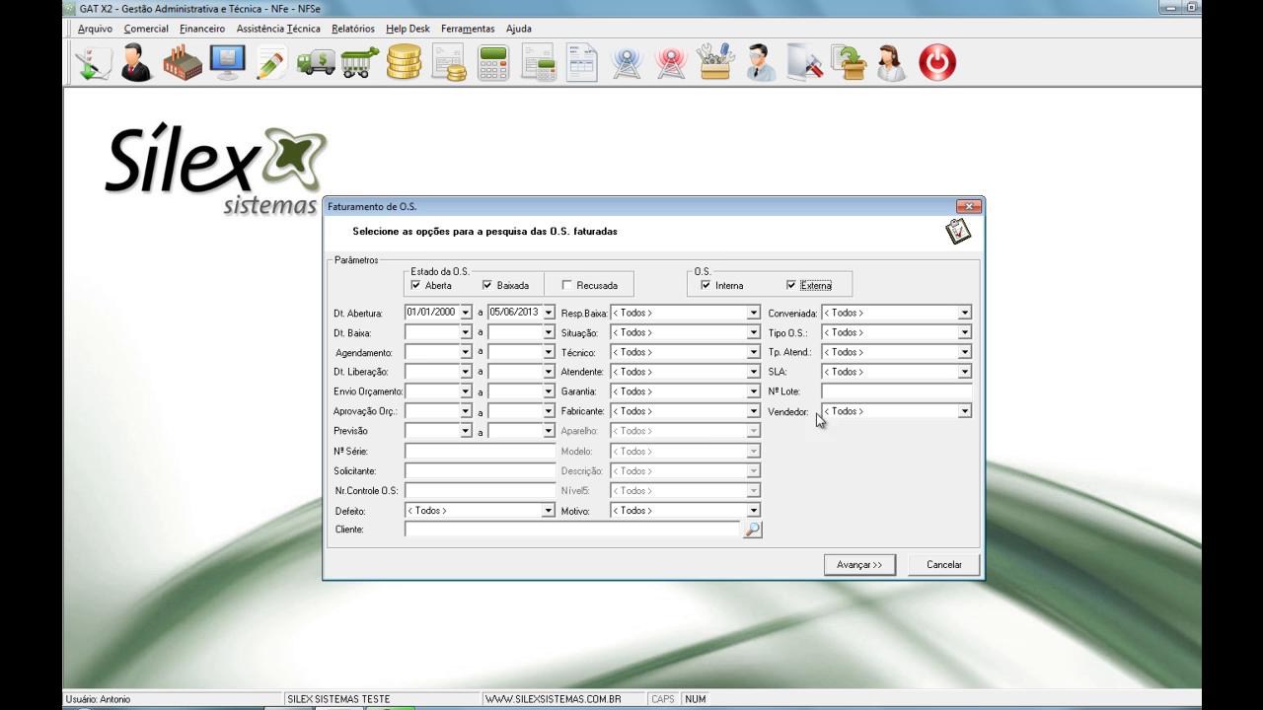
Advance to the billing report's view options and group the results by client, listing products and services
{"action": "left_click", "coordinate": [886, 567]}
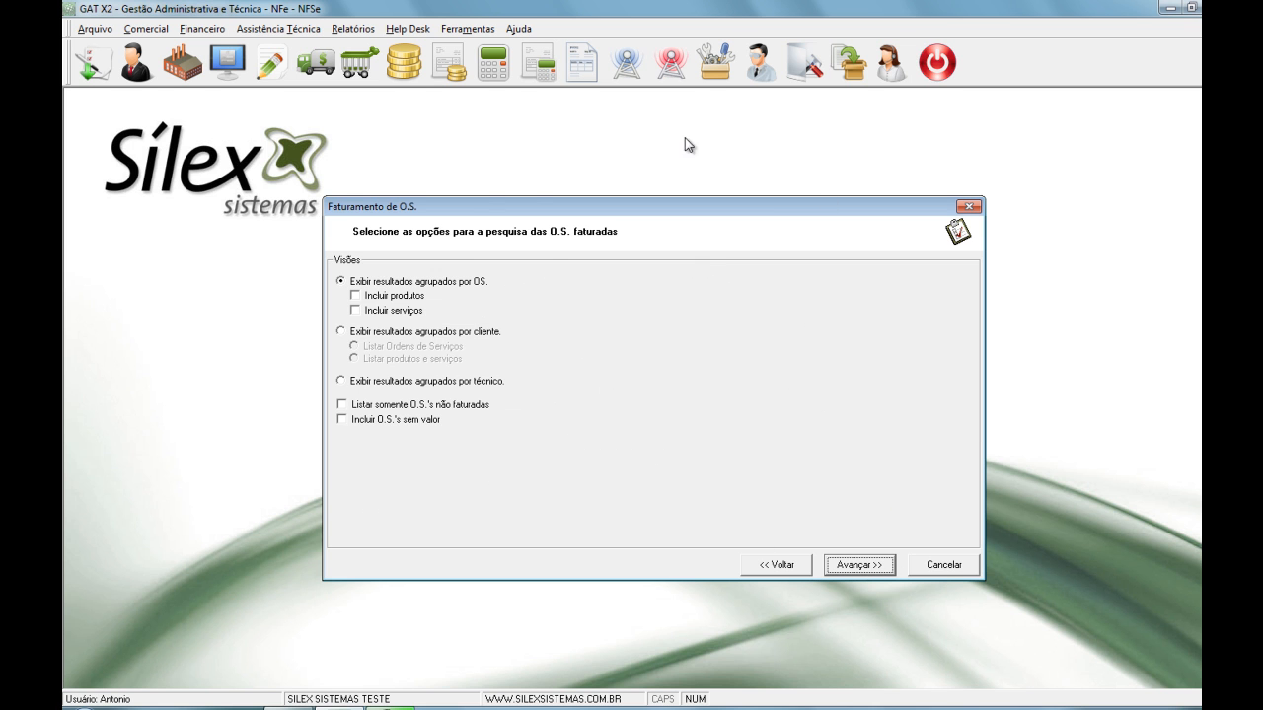
{"action": "left_click", "coordinate": [380, 336]}
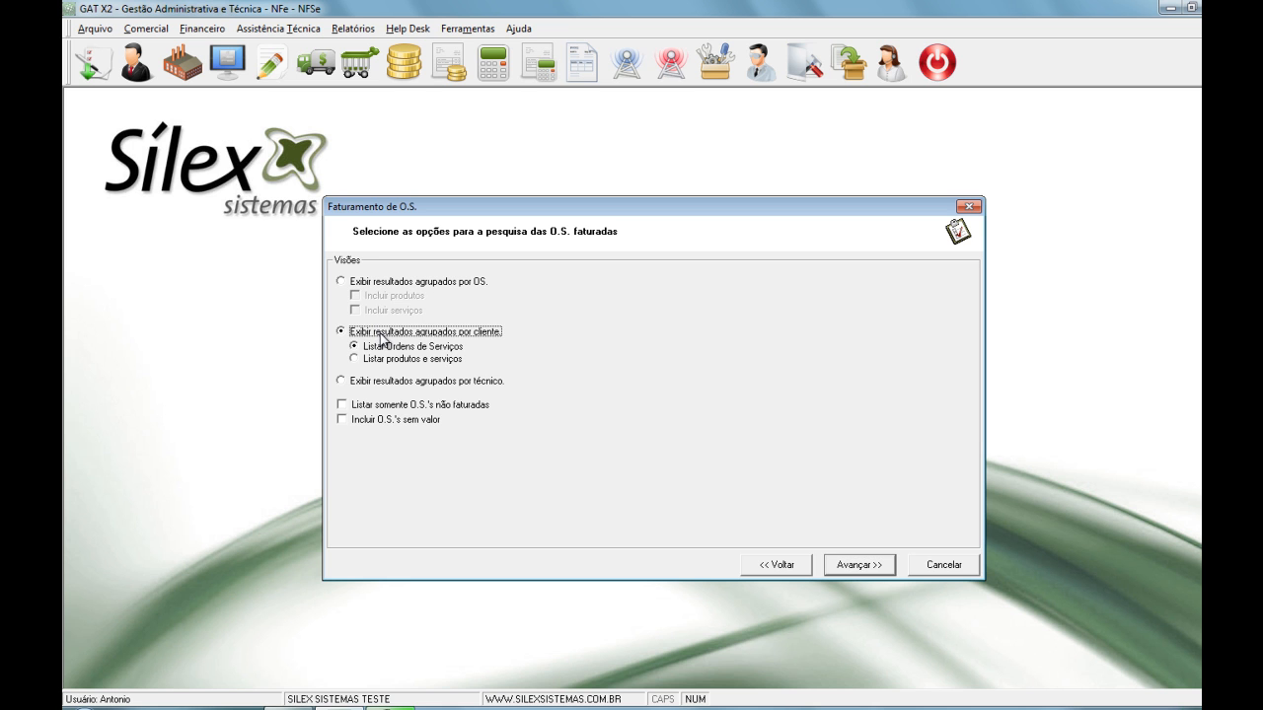
{"action": "left_click", "coordinate": [400, 359]}
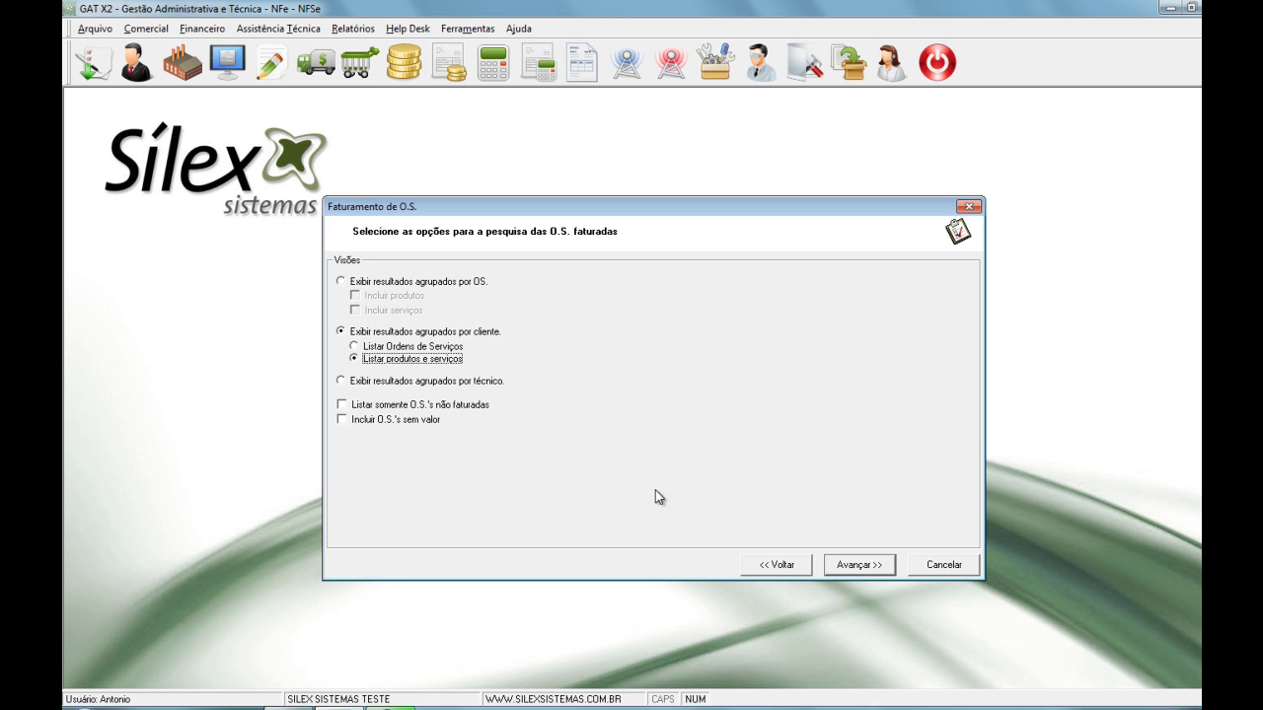
Run the billing report grouped by client, review the products and services listed, and leave the Faturamento de O.S. report
{"action": "left_click", "coordinate": [828, 565]}
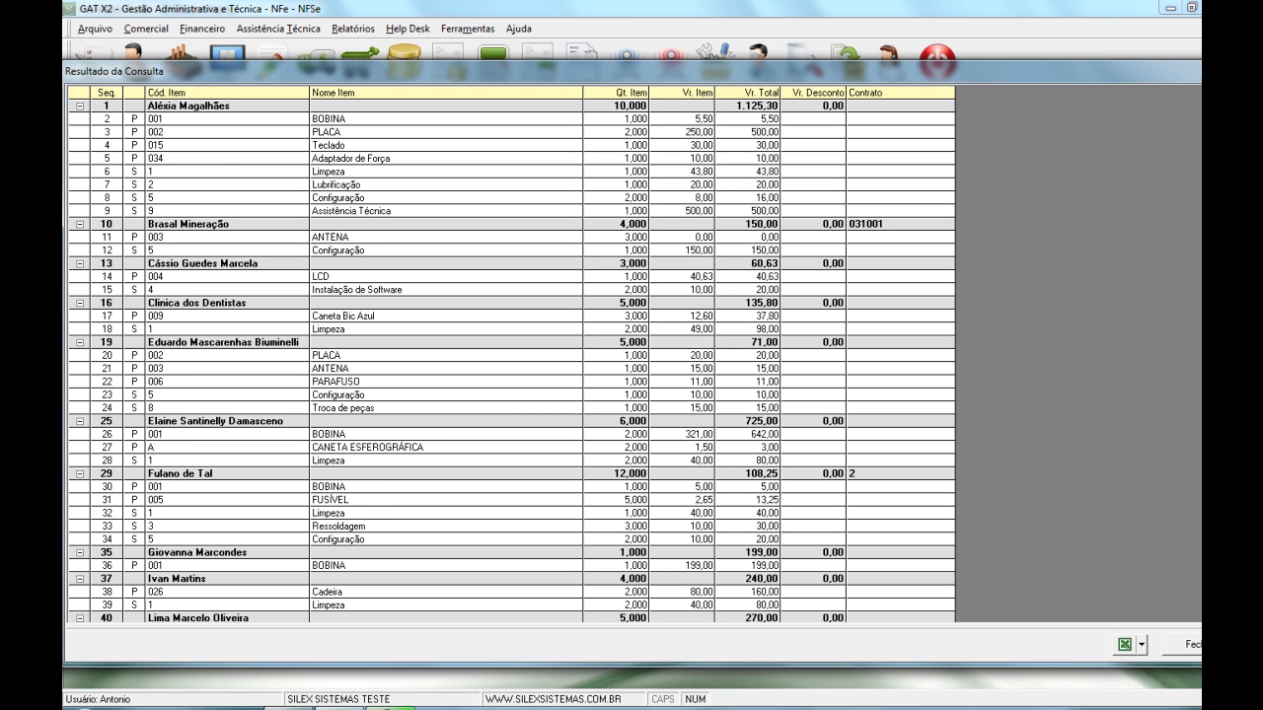
{"action": "scroll", "coordinate": [508, 356], "scroll_direction": "down", "scroll_amount": 10}
{"action": "scroll", "coordinate": [508, 355], "scroll_direction": "down", "scroll_amount": 15}
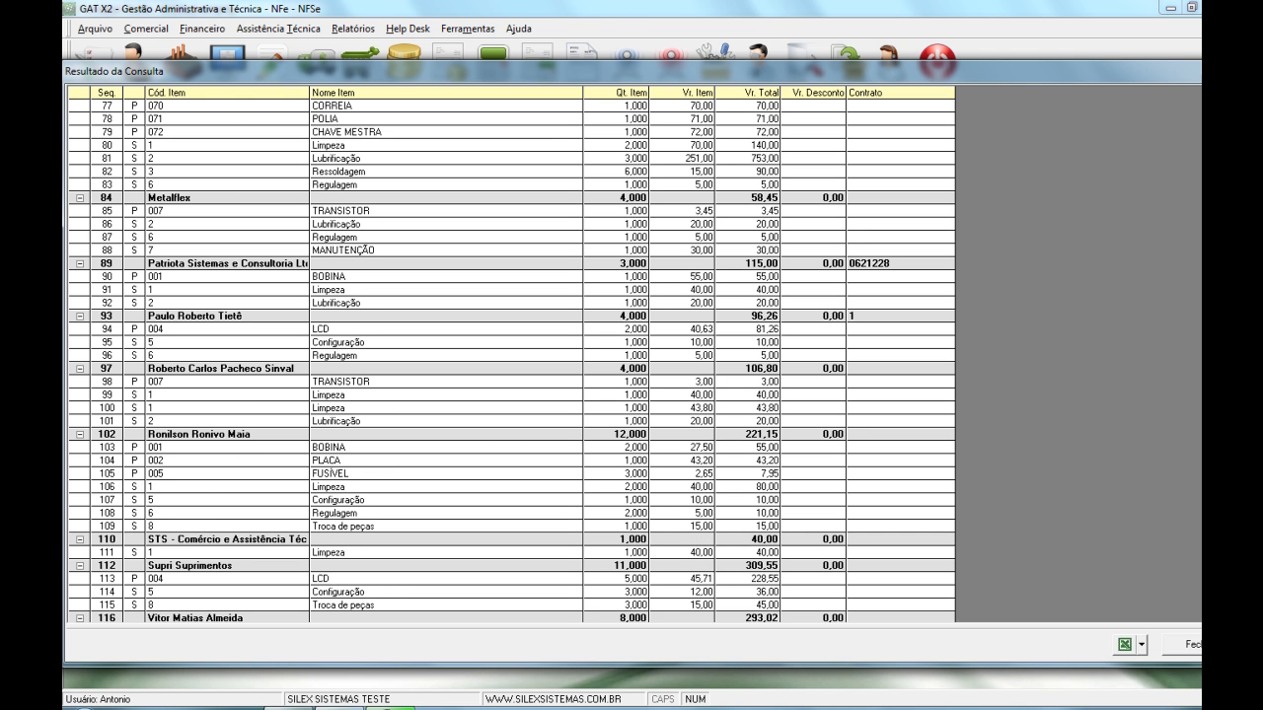
{"action": "scroll", "coordinate": [508, 355], "scroll_direction": "down", "scroll_amount": 3}
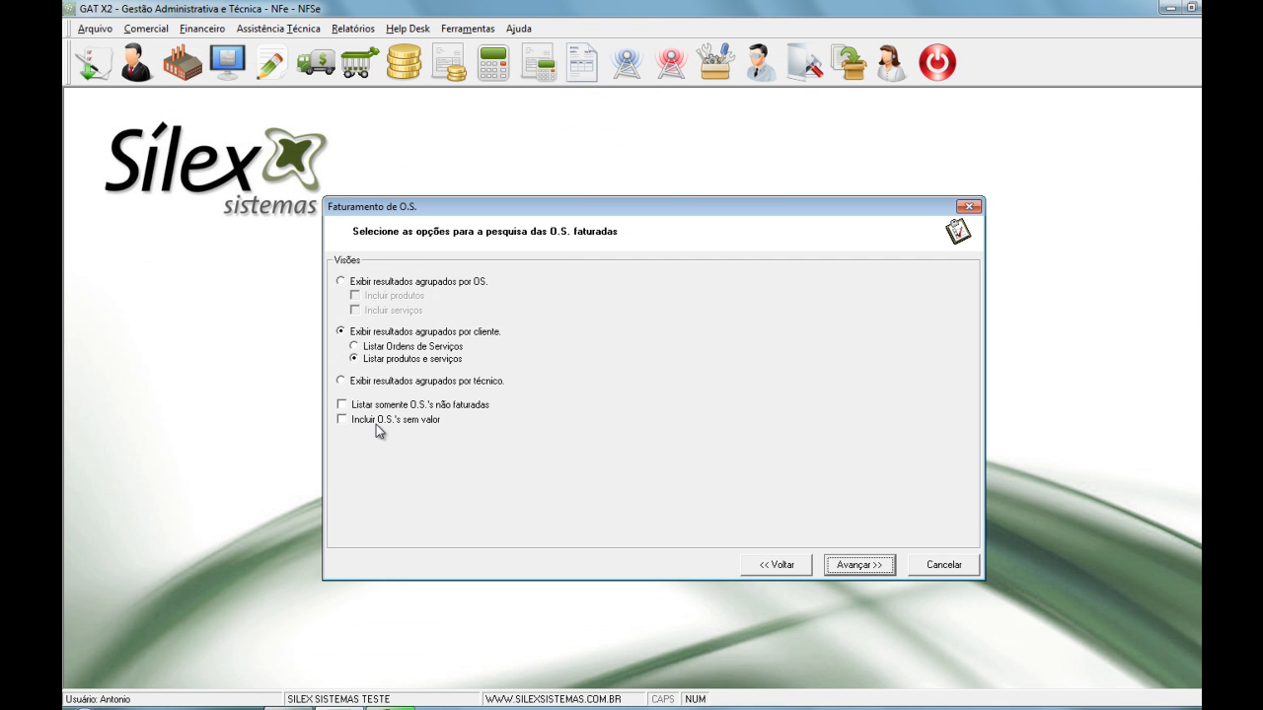
{"action": "left_click", "coordinate": [380, 383]}
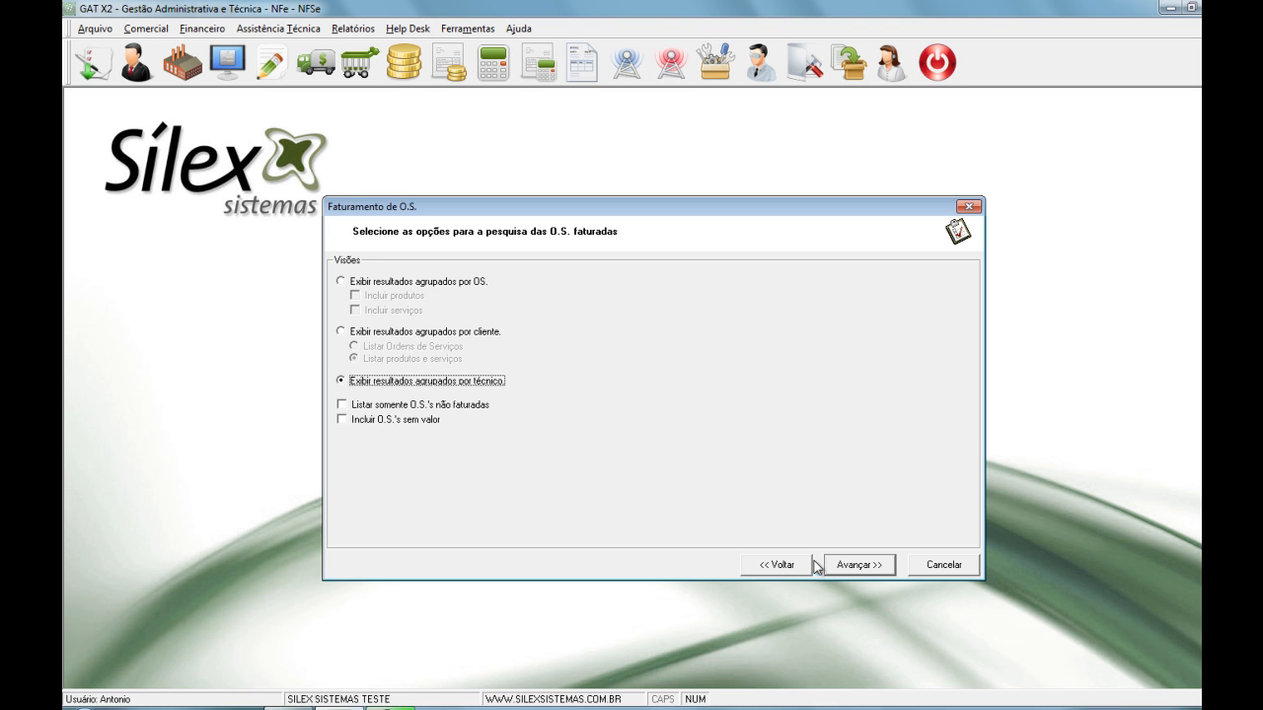
{"action": "left_click", "coordinate": [942, 565]}
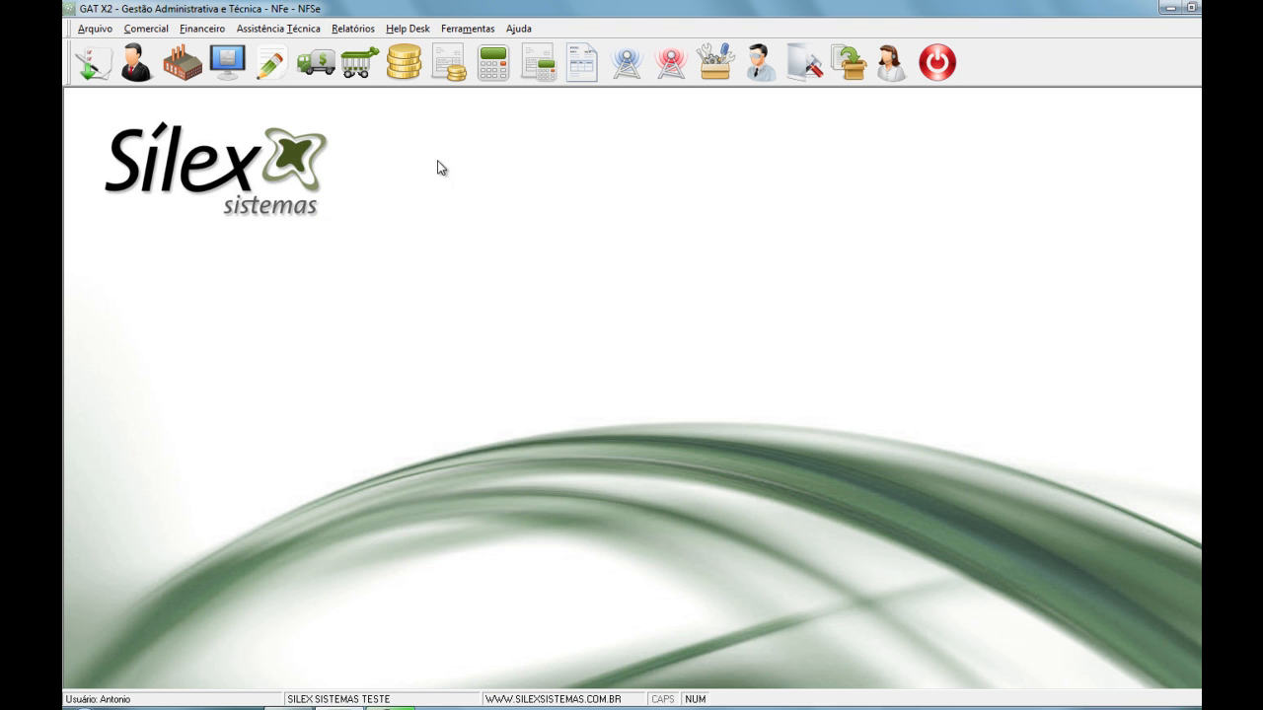
Filter the Listagem das O.S. report by opening dates 01/01/2005 to 05/06/2013 and situation CLIENTE AGUARDA RETORNO, and cancel it without running
{"action": "left_click", "coordinate": [353, 29]}
{"action": "mouse_move", "coordinate": [413, 49]}
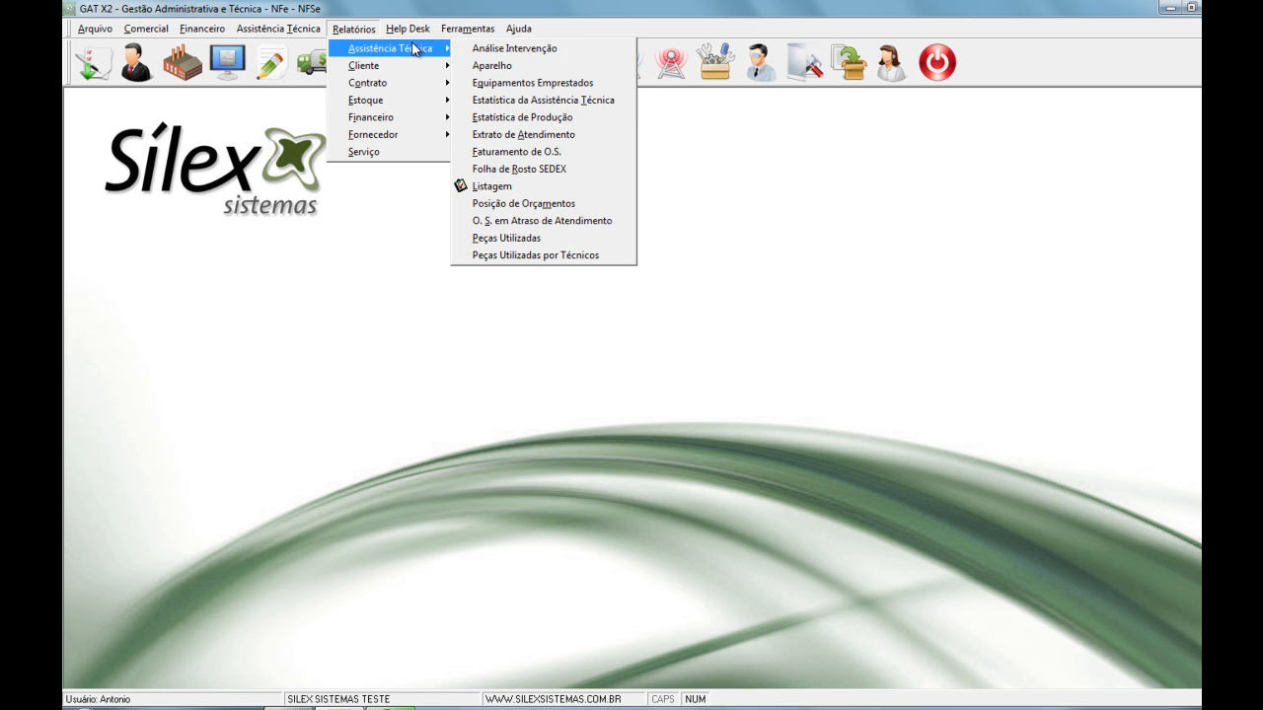
{"action": "left_click", "coordinate": [532, 190]}
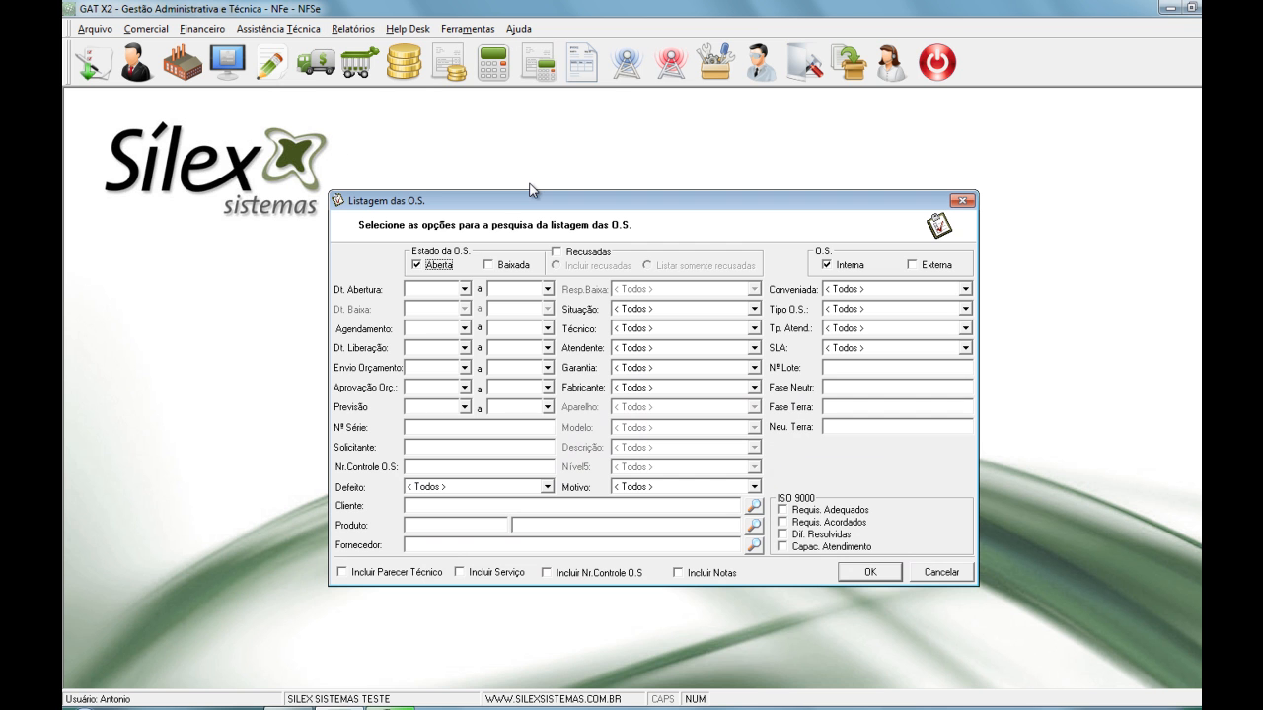
{"action": "left_click", "coordinate": [449, 289]}
{"action": "type", "text": "01012005"}
{"action": "key", "text": "Tab"}
{"action": "left_click", "coordinate": [646, 310]}
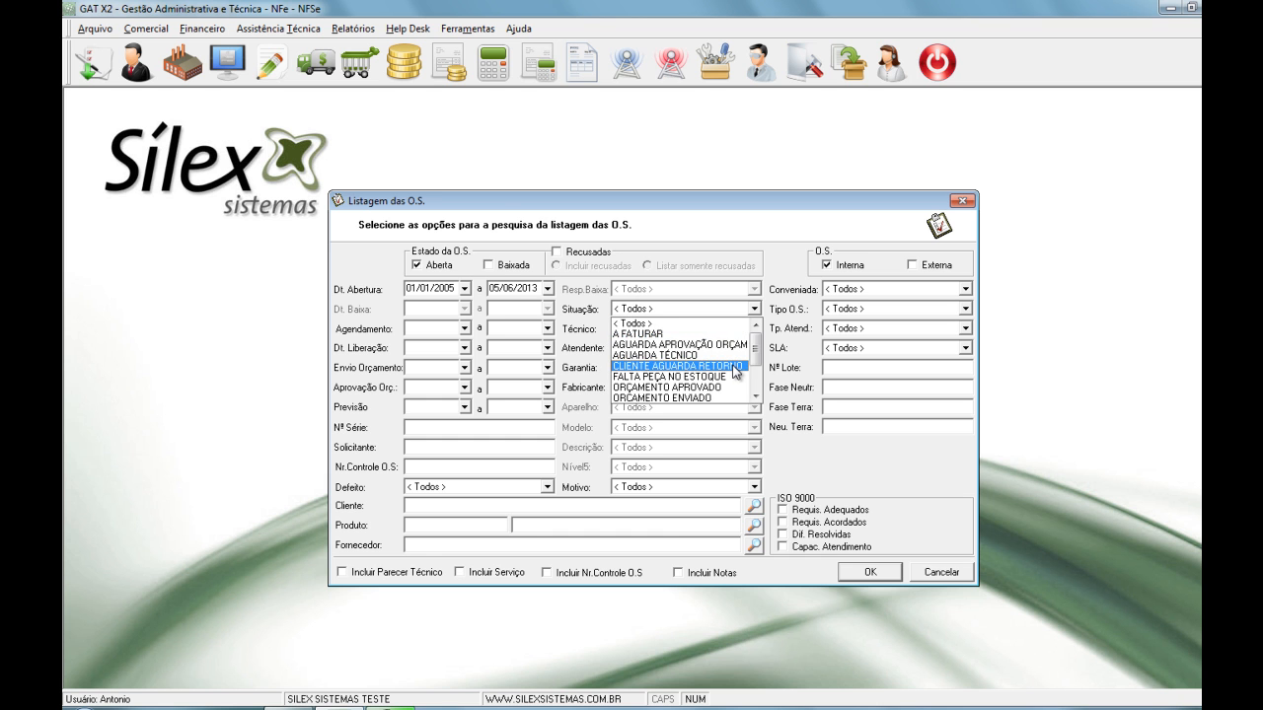
{"action": "left_click", "coordinate": [733, 366]}
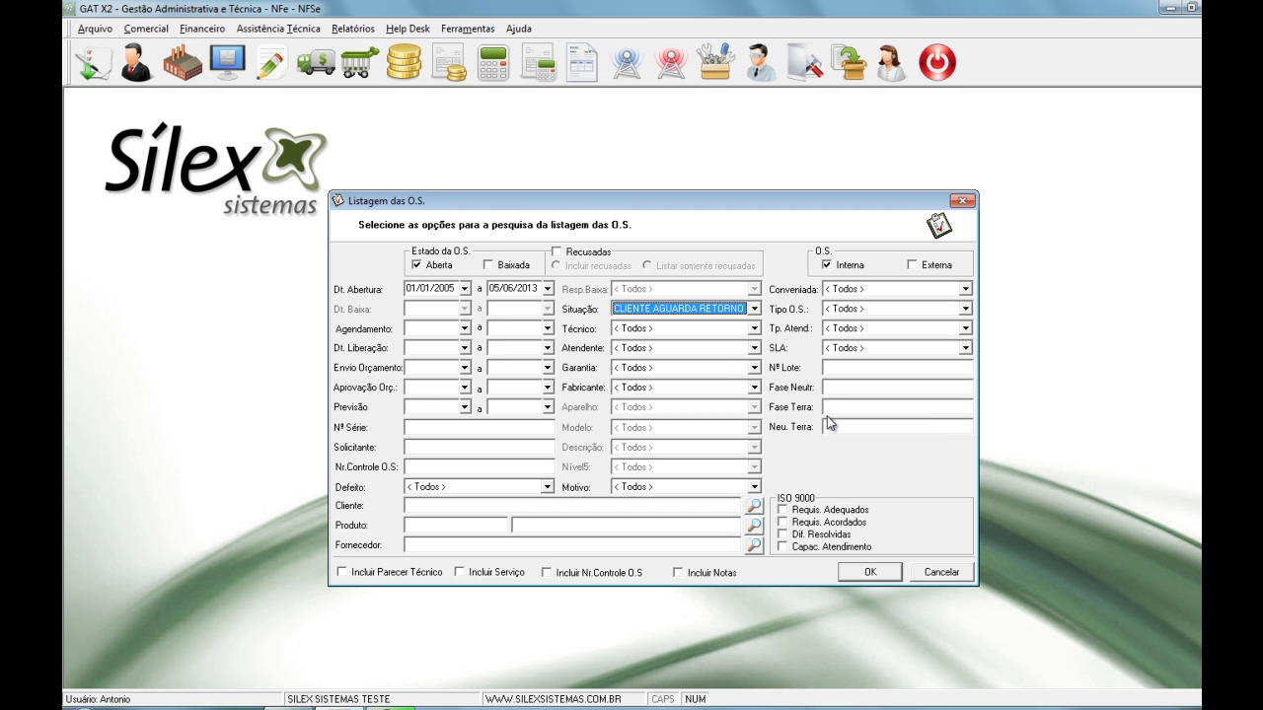
{"action": "left_click", "coordinate": [946, 575]}
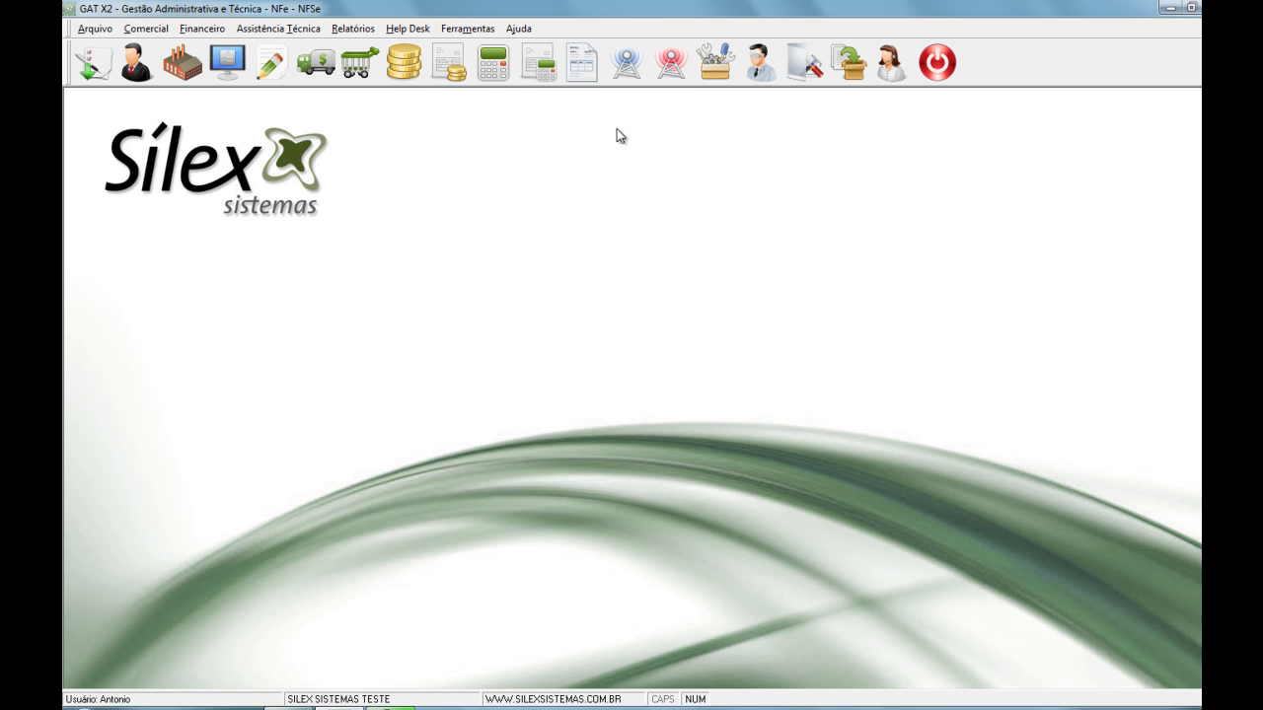
{"action": "left_click", "coordinate": [353, 29]}
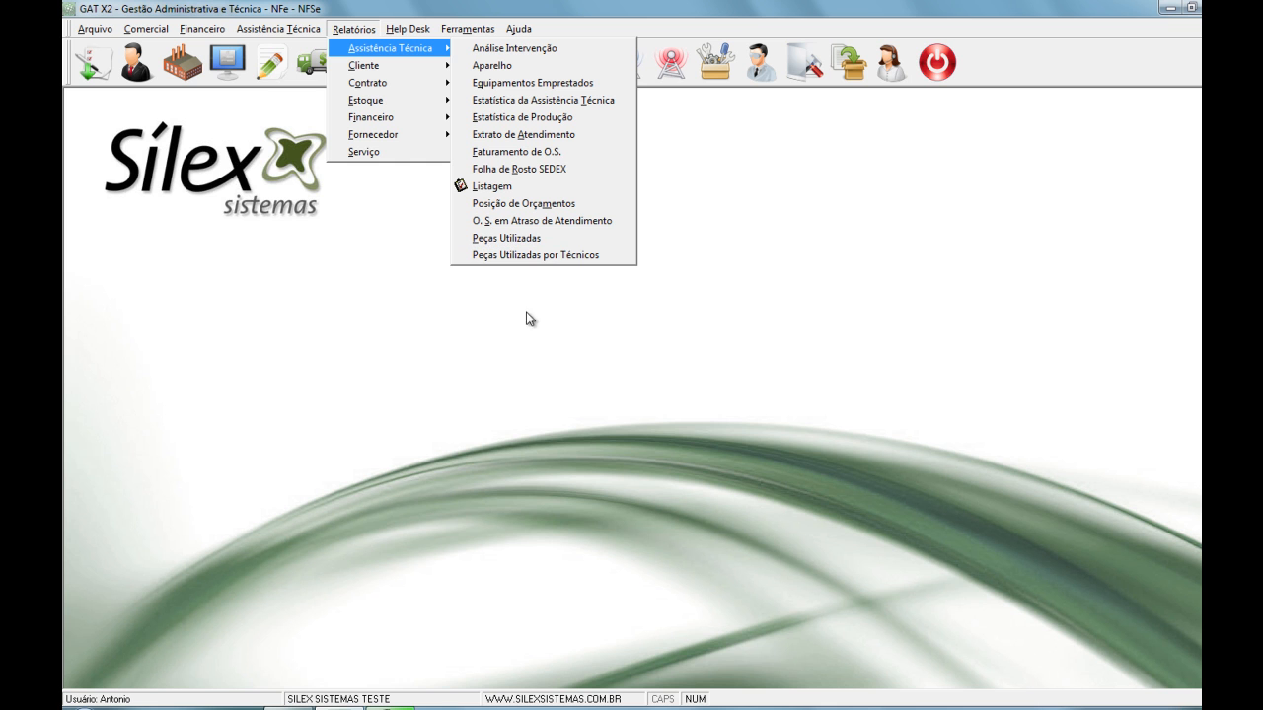
{"action": "left_click", "coordinate": [802, 315]}
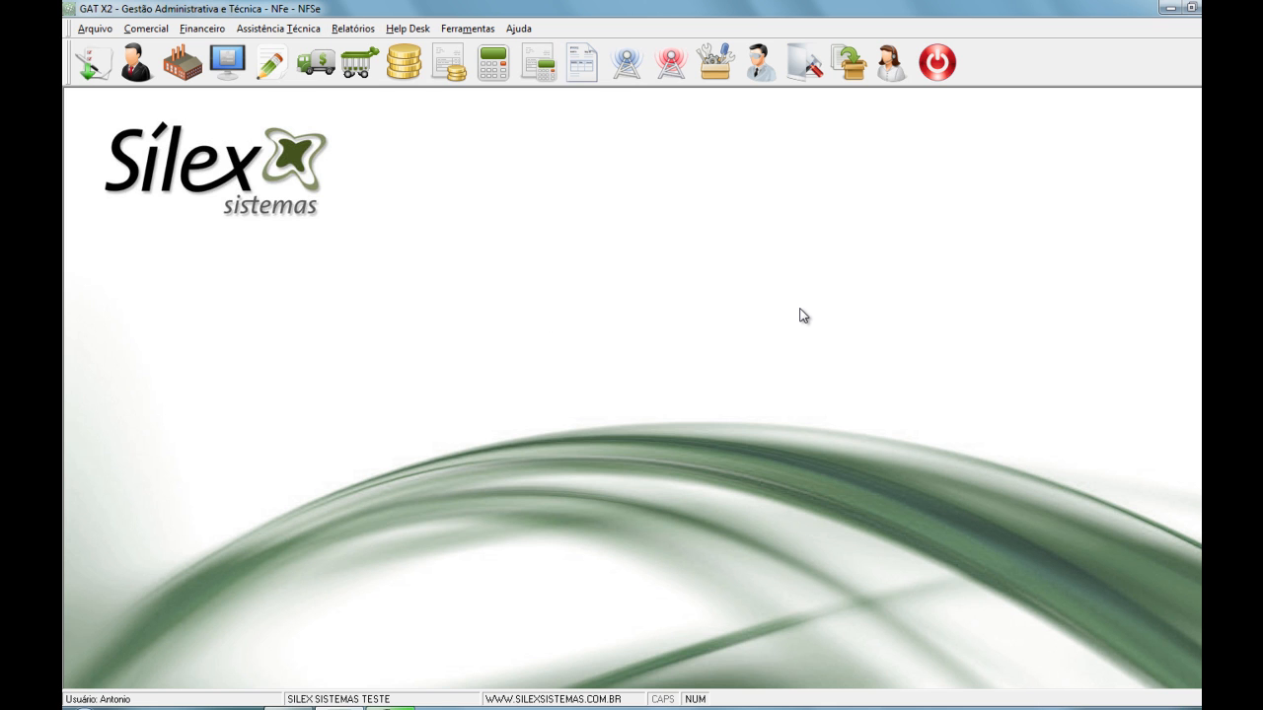